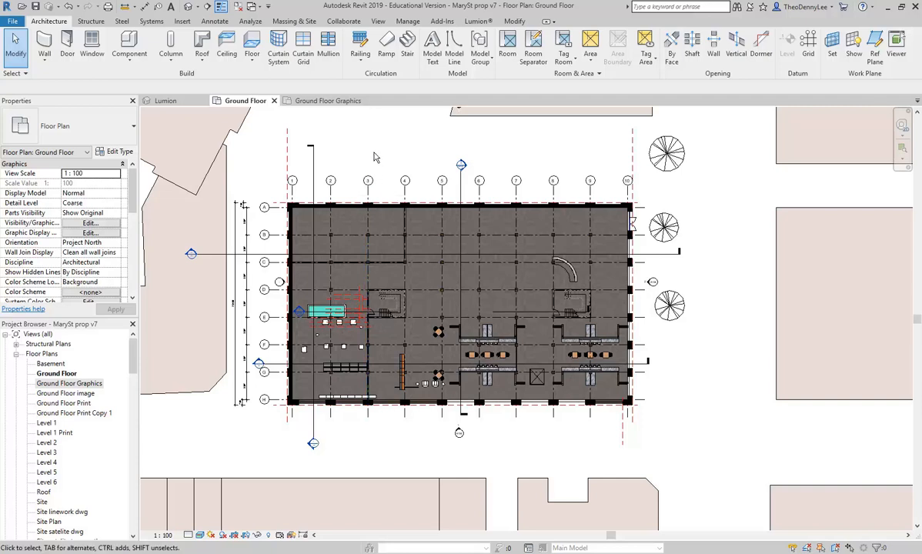
Duplicate the Ground Floor plan view with detailing.
{"action": "left_click", "coordinate": [60, 375]}
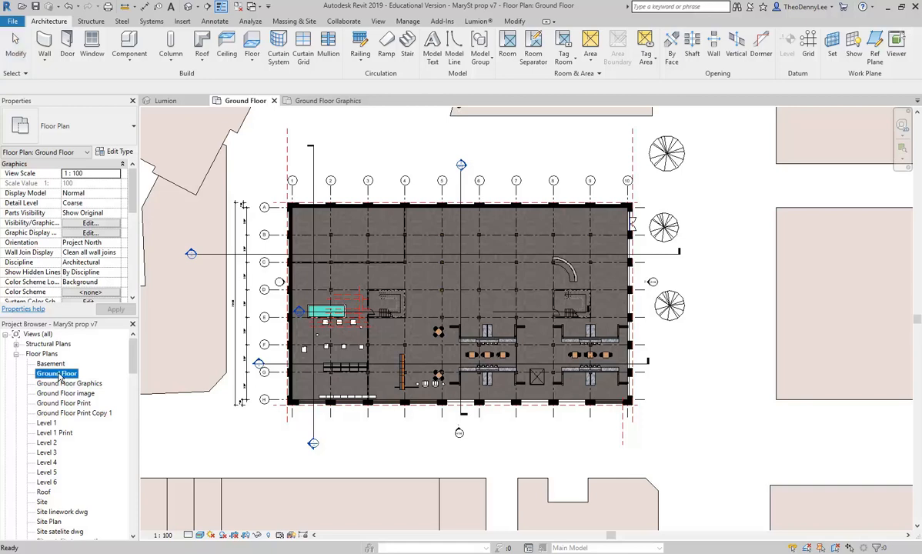
{"action": "right_click", "coordinate": [60, 373]}
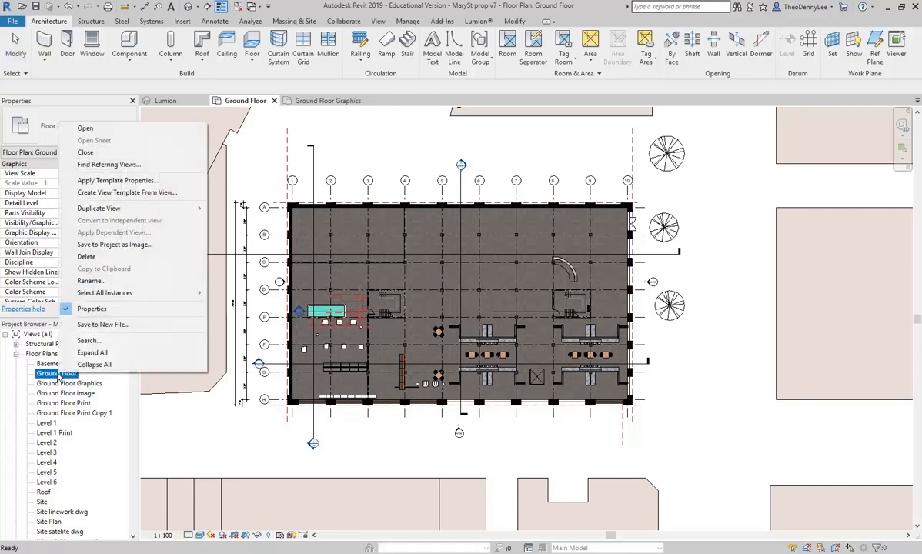
{"action": "mouse_move", "coordinate": [113, 213]}
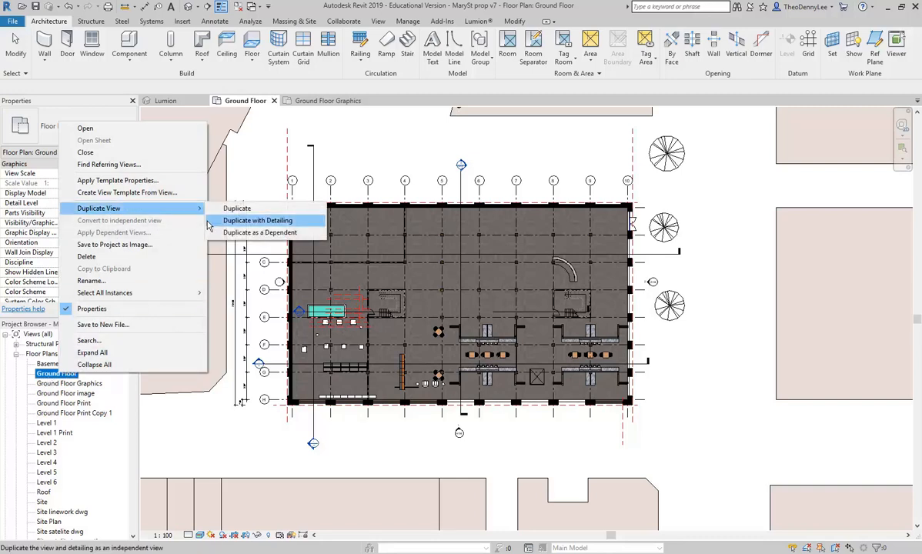
{"action": "left_click", "coordinate": [238, 222]}
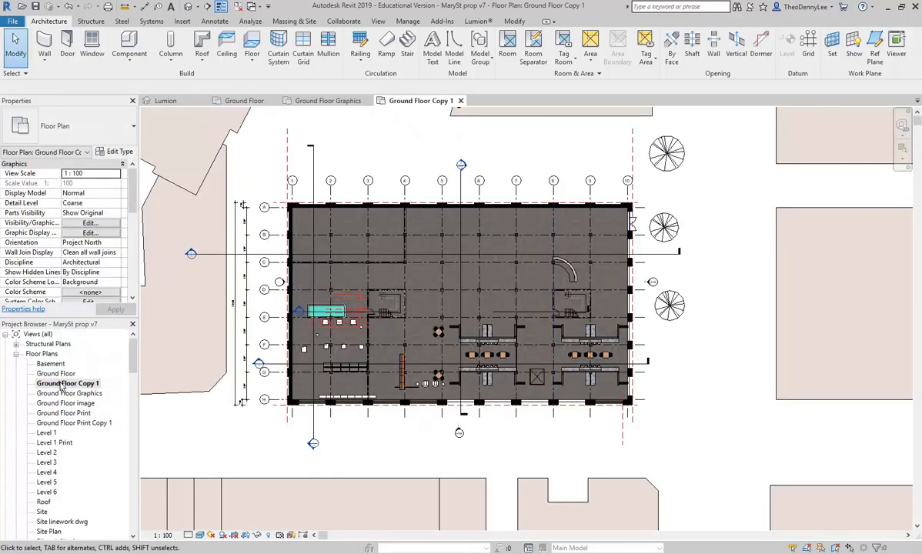
Rename the duplicated plan view to "Ground Floor for Photoshop".
{"action": "right_click", "coordinate": [63, 382]}
{"action": "left_click", "coordinate": [92, 290]}
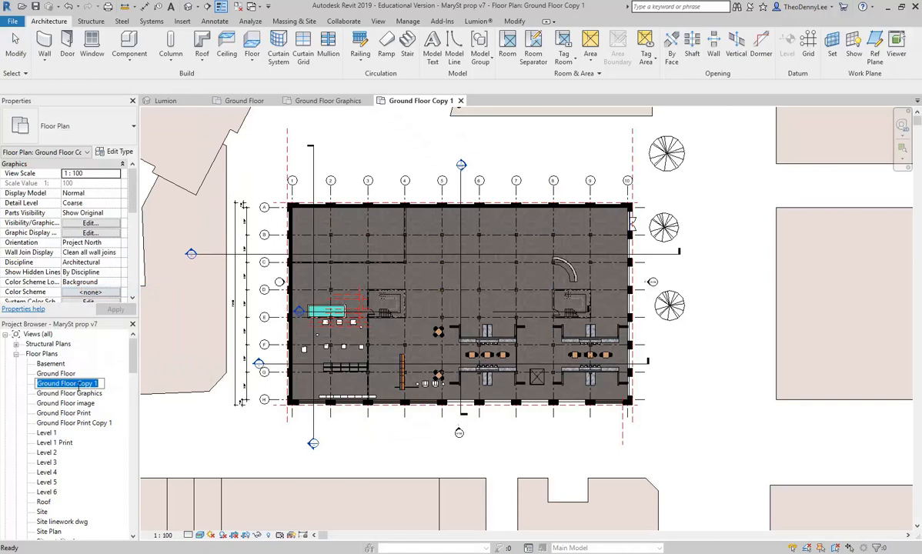
{"action": "left_click_drag", "start_coordinate": [77, 383], "coordinate": [162, 389]}
{"action": "type", "text": "for"}
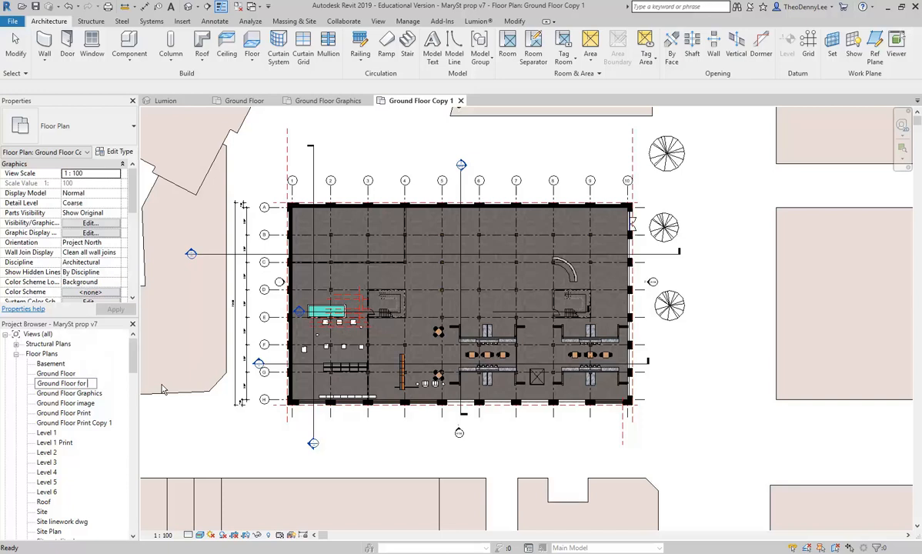
{"action": "type", "text": "Photoshop"}
{"action": "key", "text": "Return"}
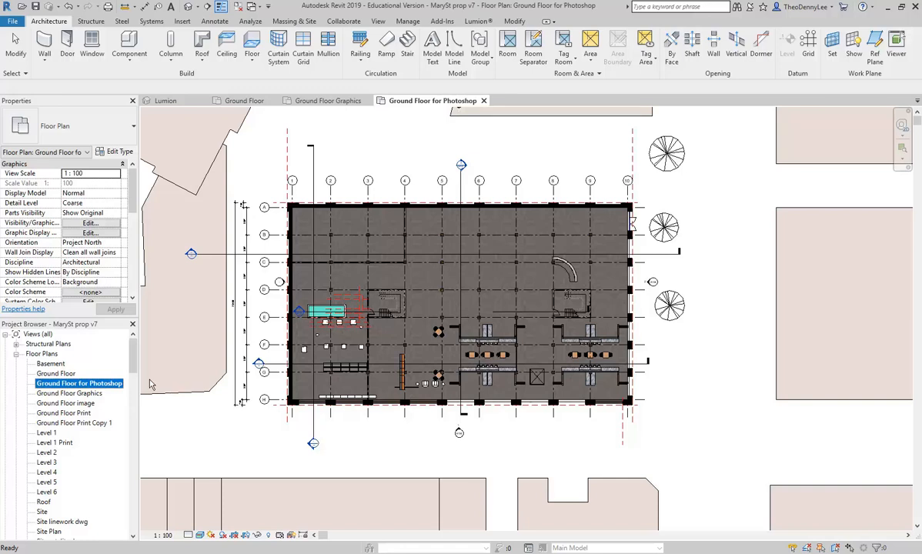
Show the crop region boundary around the whole site in the Ground Floor for Photoshop view.
{"action": "left_click", "coordinate": [389, 137]}
{"action": "scroll", "coordinate": [390, 141], "scroll_direction": "down", "scroll_amount": 3}
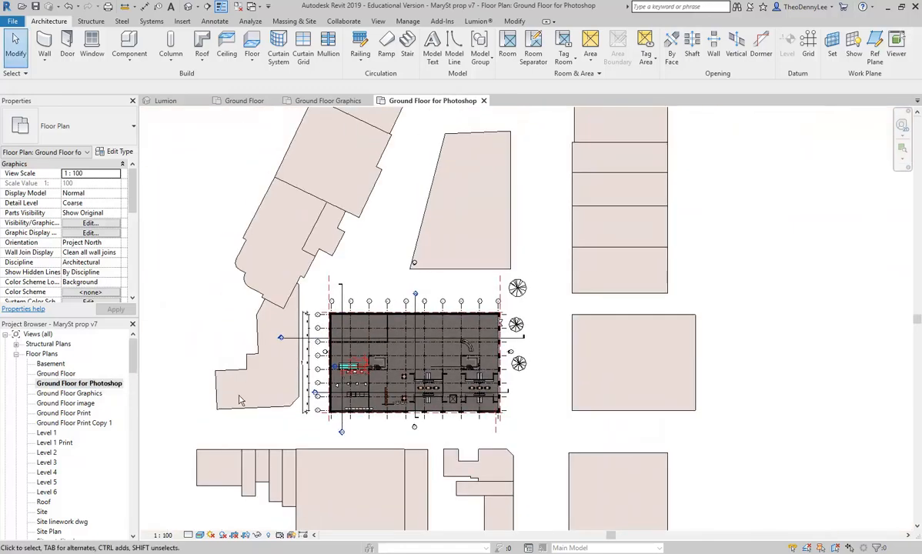
{"action": "left_click", "coordinate": [245, 537]}
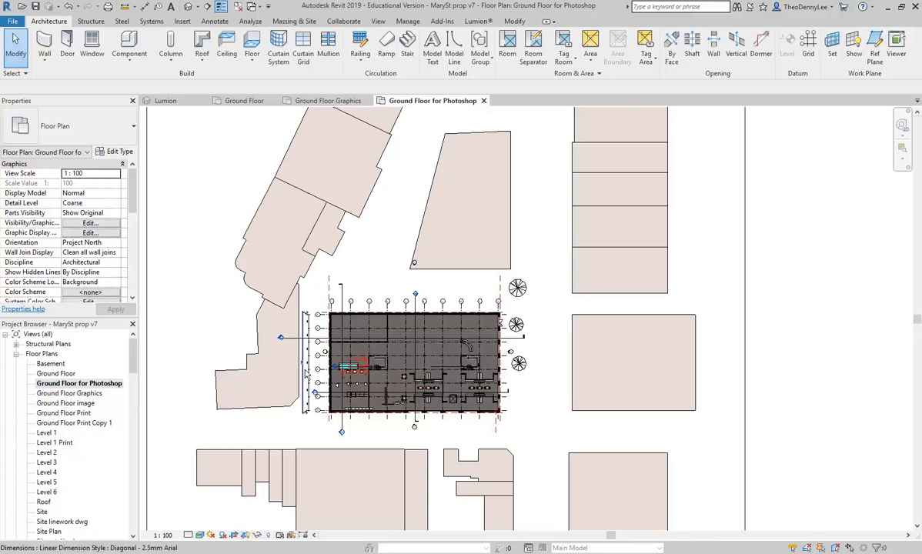
{"action": "scroll", "coordinate": [301, 327], "scroll_direction": "down", "scroll_amount": 3}
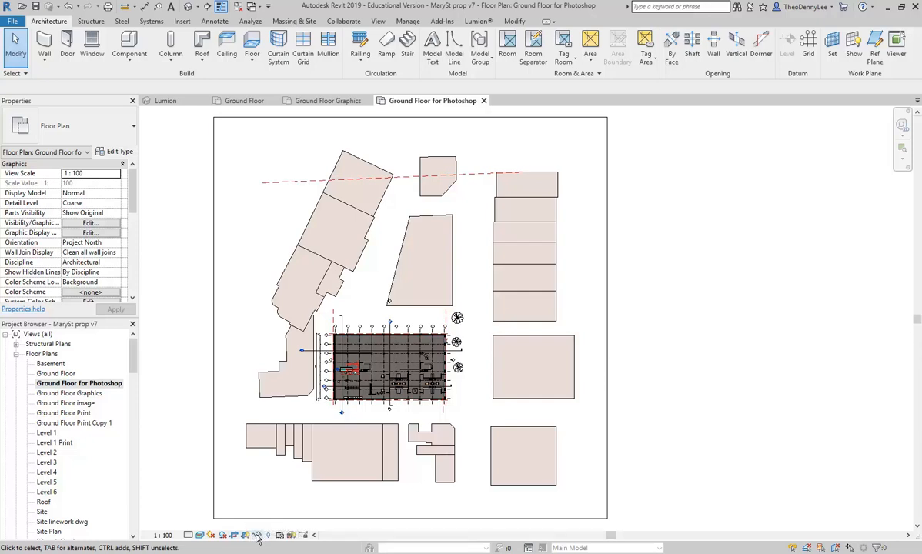
Toggle the crop region boundary off and back on to compare the two displays.
{"action": "left_click", "coordinate": [244, 536]}
{"action": "left_click", "coordinate": [244, 536]}
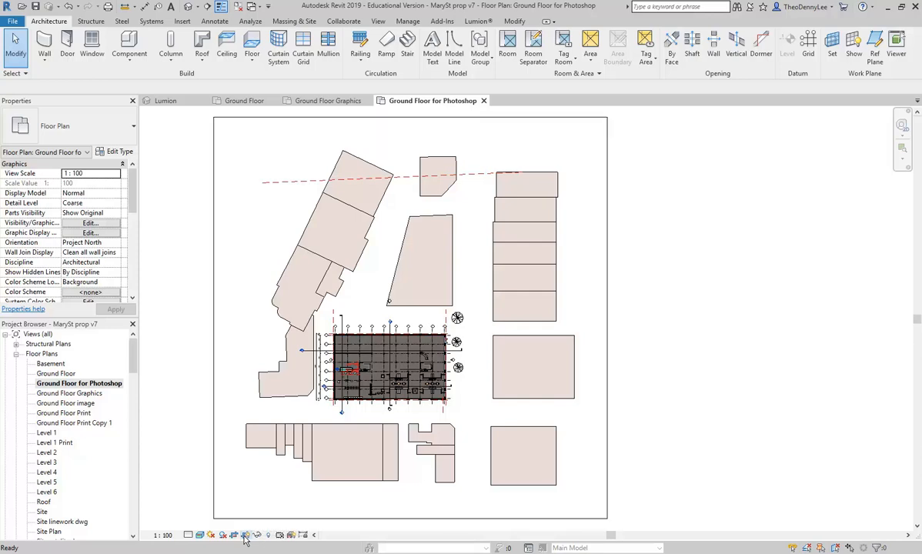
{"action": "scroll", "coordinate": [363, 393], "scroll_direction": "up", "scroll_amount": 5}
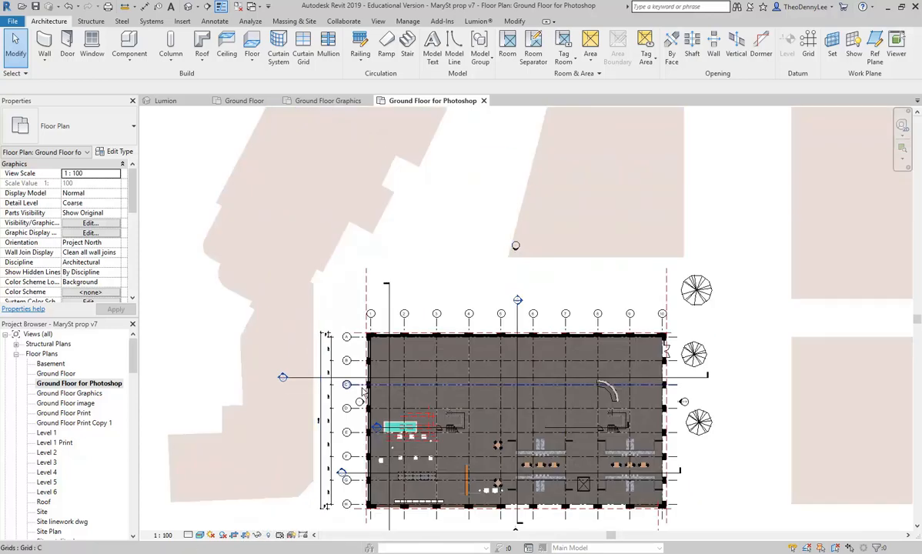
{"action": "scroll", "coordinate": [363, 392], "scroll_direction": "down", "scroll_amount": 8}
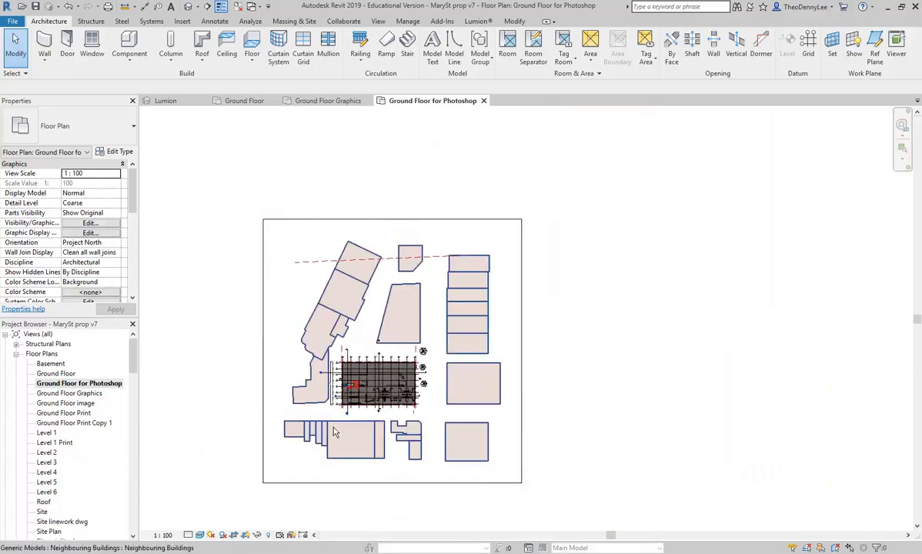
{"action": "scroll", "coordinate": [335, 425], "scroll_direction": "up", "scroll_amount": 1}
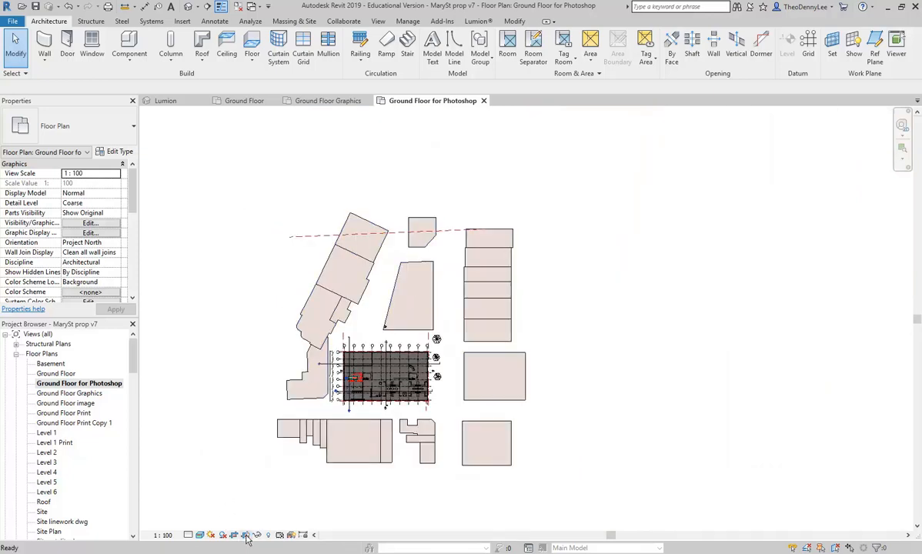
{"action": "scroll", "coordinate": [350, 339], "scroll_direction": "down", "scroll_amount": 2}
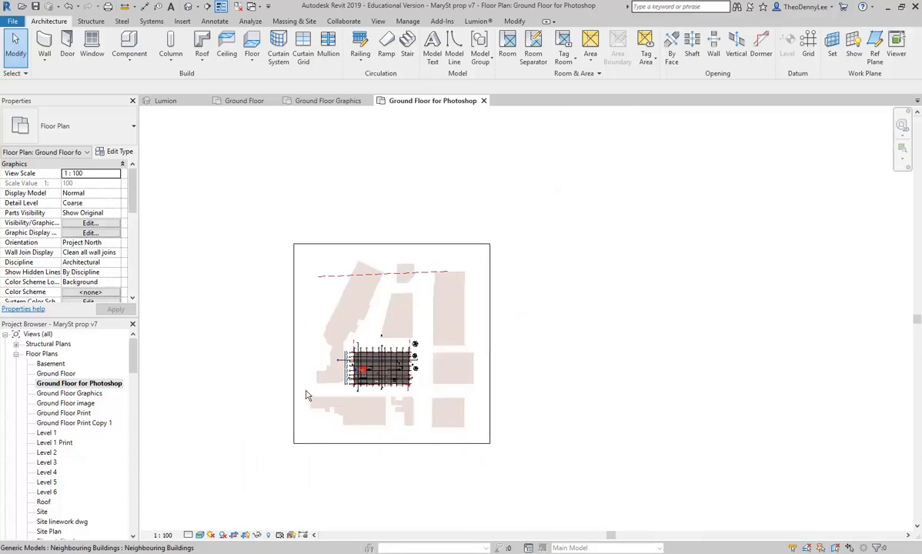
{"action": "left_click", "coordinate": [247, 536]}
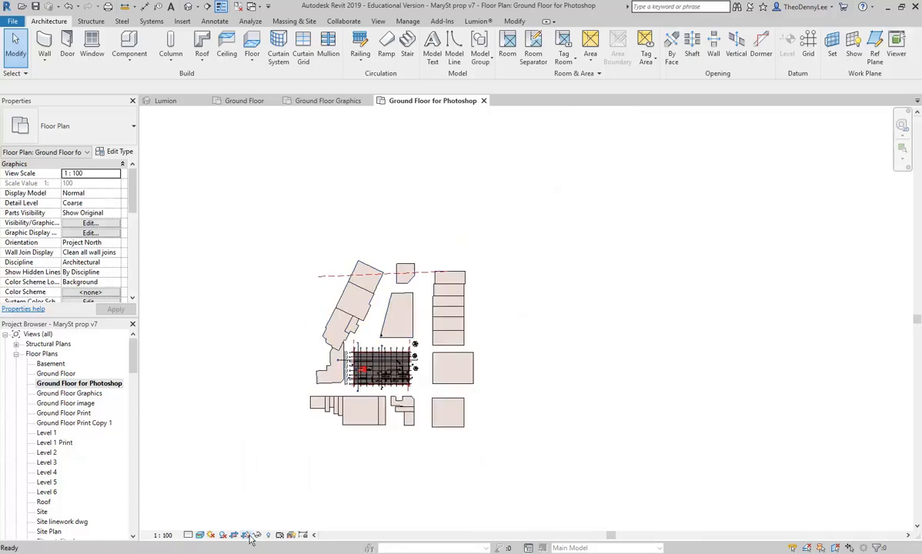
{"action": "left_click", "coordinate": [245, 535]}
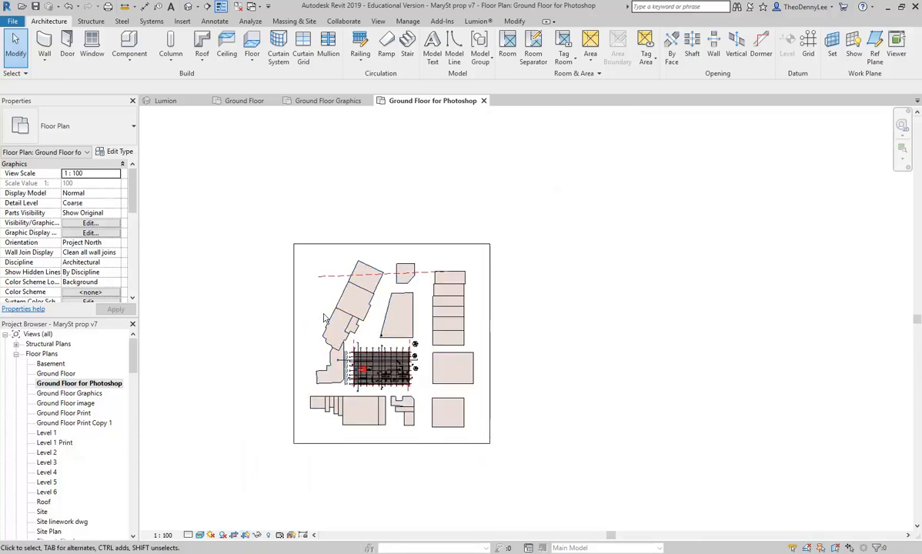
Select the crop region and pull its left and right edges in close to the building's sides.
{"action": "left_click", "coordinate": [297, 350]}
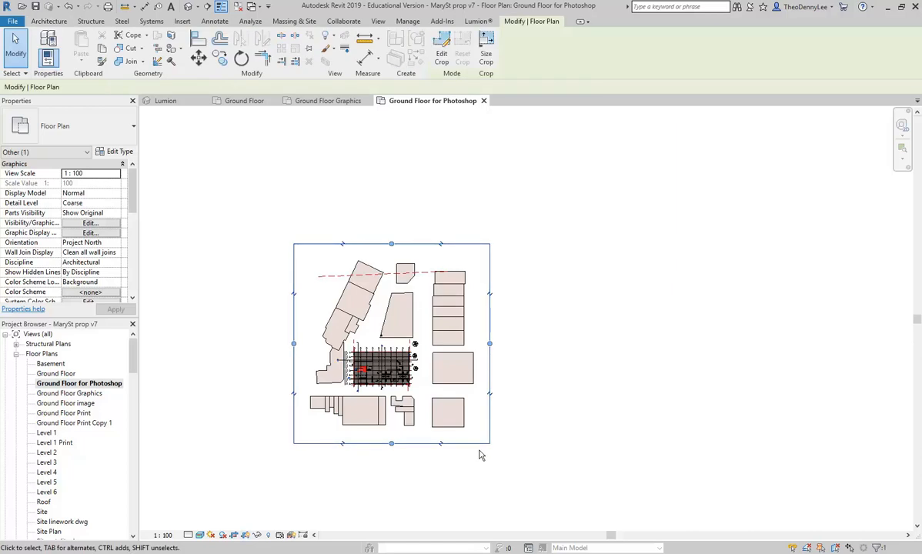
{"action": "scroll", "coordinate": [461, 380], "scroll_direction": "up", "scroll_amount": 2}
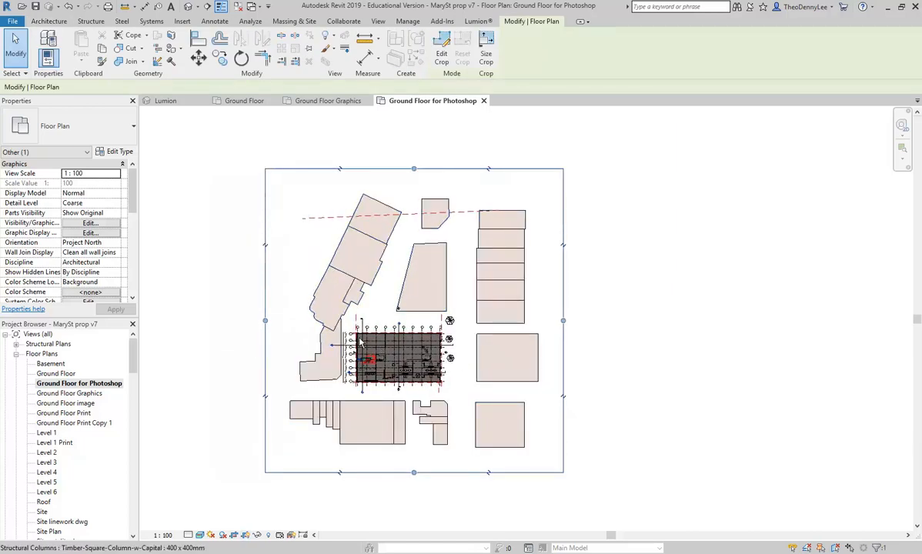
{"action": "left_click_drag", "start_coordinate": [266, 321], "coordinate": [340, 310]}
{"action": "left_click_drag", "start_coordinate": [562, 320], "coordinate": [447, 320]}
{"action": "scroll", "coordinate": [347, 351], "scroll_direction": "up", "scroll_amount": 8}
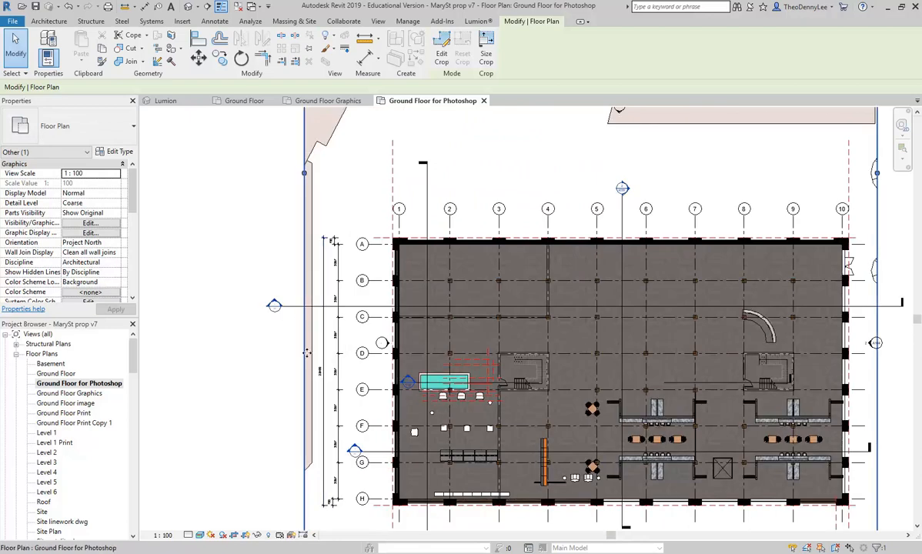
{"action": "left_click_drag", "start_coordinate": [304, 173], "coordinate": [354, 171]}
{"action": "scroll", "coordinate": [596, 268], "scroll_direction": "down", "scroll_amount": 1}
{"action": "scroll", "coordinate": [596, 268], "scroll_direction": "down", "scroll_amount": 3}
{"action": "left_click_drag", "start_coordinate": [596, 267], "coordinate": [448, 203]}
Pull the crop region's upper and lower edges in to just outside the grid bubbles and the building's lower wall.
{"action": "scroll", "coordinate": [447, 203], "scroll_direction": "down", "scroll_amount": 2}
{"action": "left_click_drag", "start_coordinate": [453, 513], "coordinate": [454, 332]}
{"action": "left_click_drag", "start_coordinate": [446, 170], "coordinate": [428, 388]}
{"action": "scroll", "coordinate": [433, 336], "scroll_direction": "down", "scroll_amount": 2}
{"action": "left_click_drag", "start_coordinate": [433, 149], "coordinate": [417, 357]}
{"action": "scroll", "coordinate": [419, 366], "scroll_direction": "up", "scroll_amount": 2}
{"action": "scroll", "coordinate": [420, 365], "scroll_direction": "up", "scroll_amount": 2}
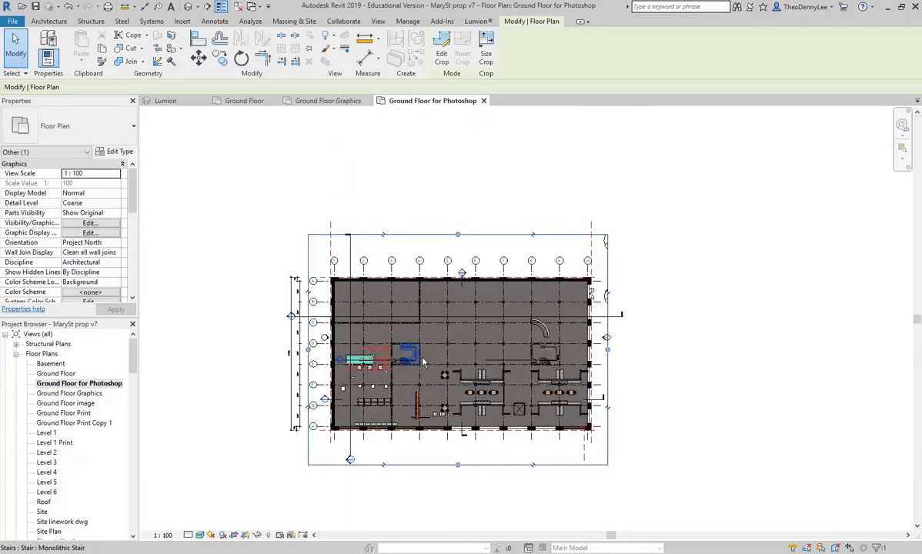
{"action": "left_click", "coordinate": [458, 247]}
{"action": "left_click_drag", "start_coordinate": [458, 235], "coordinate": [458, 248]}
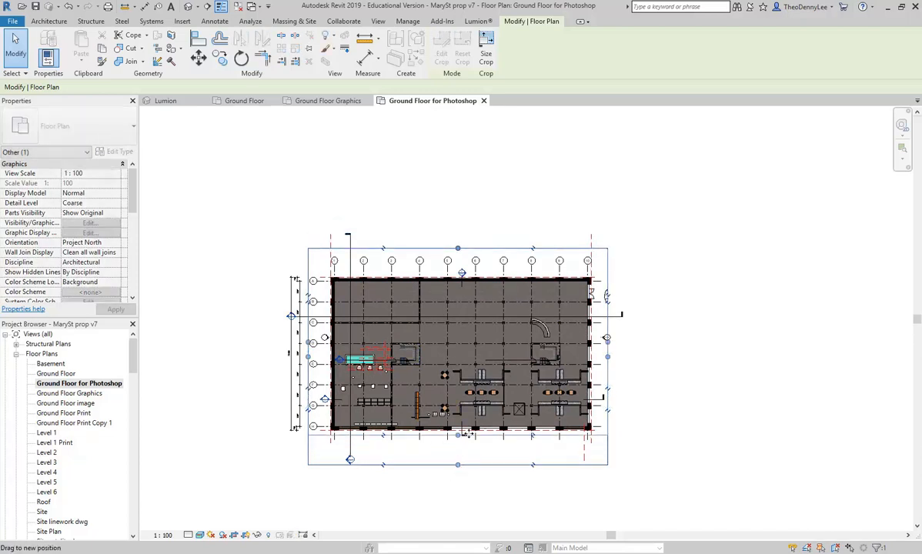
{"action": "left_click_drag", "start_coordinate": [465, 437], "coordinate": [464, 444]}
{"action": "left_click", "coordinate": [387, 200]}
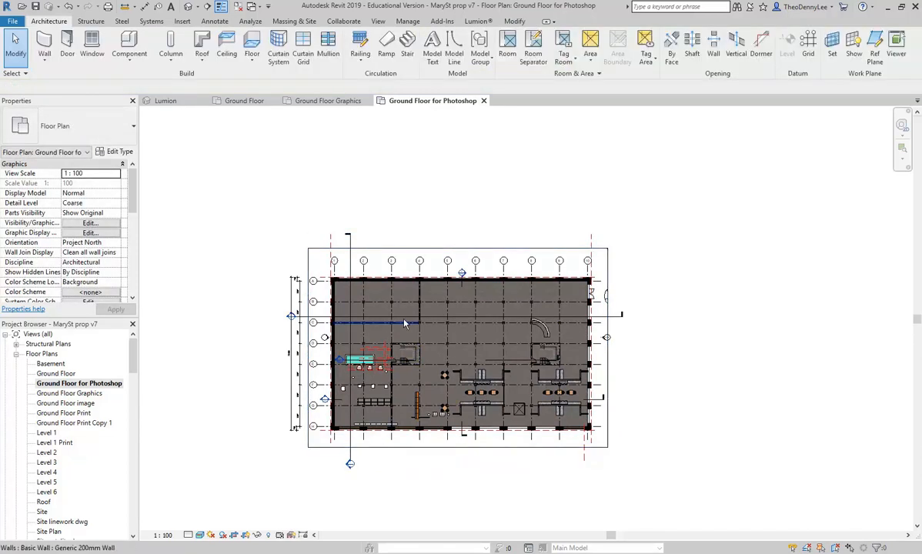
Hide the reference planes and the section markers in this view by category.
{"action": "scroll", "coordinate": [403, 320], "scroll_direction": "up", "scroll_amount": 2}
{"action": "left_click_drag", "start_coordinate": [408, 320], "coordinate": [393, 282]}
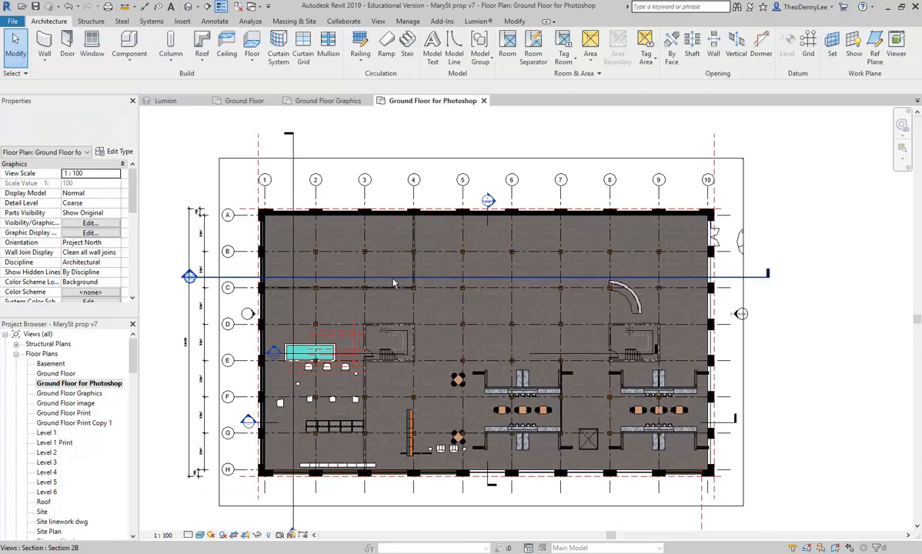
{"action": "left_click", "coordinate": [260, 172]}
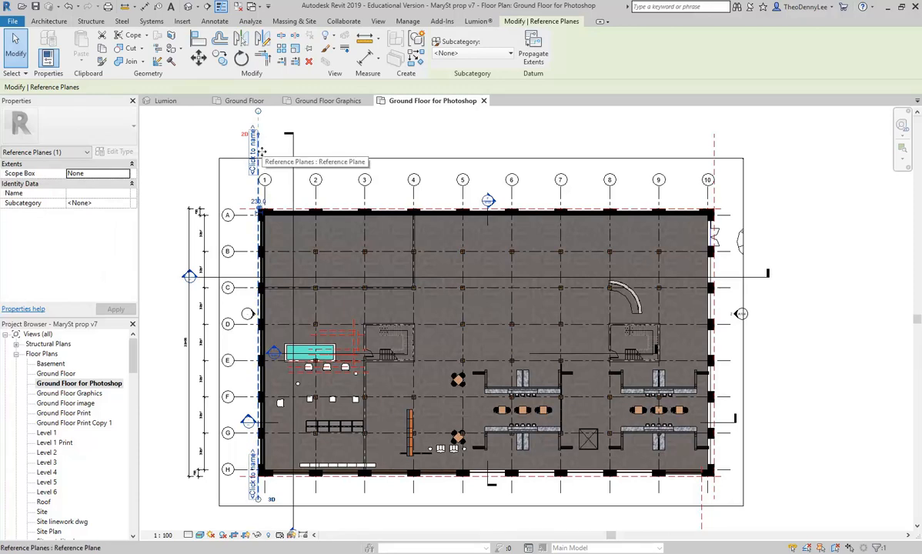
{"action": "right_click", "coordinate": [261, 151]}
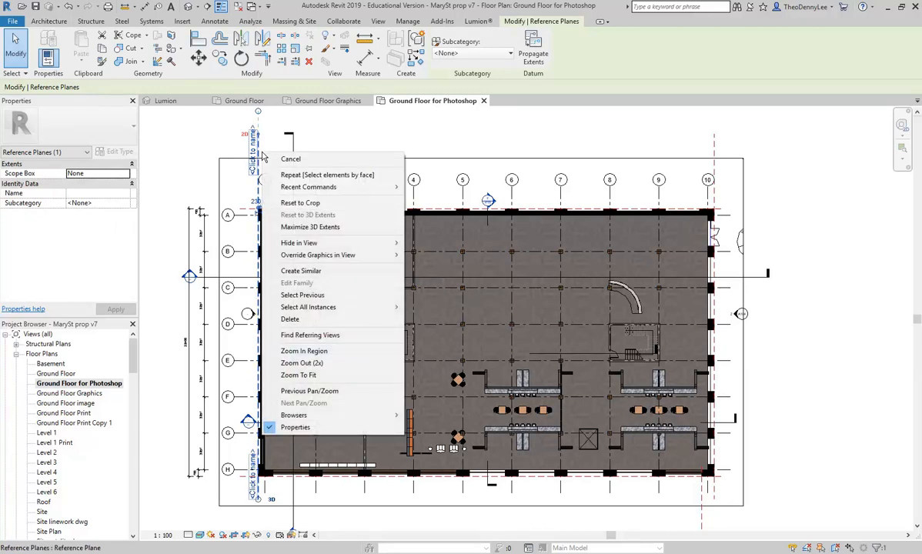
{"action": "mouse_move", "coordinate": [322, 246]}
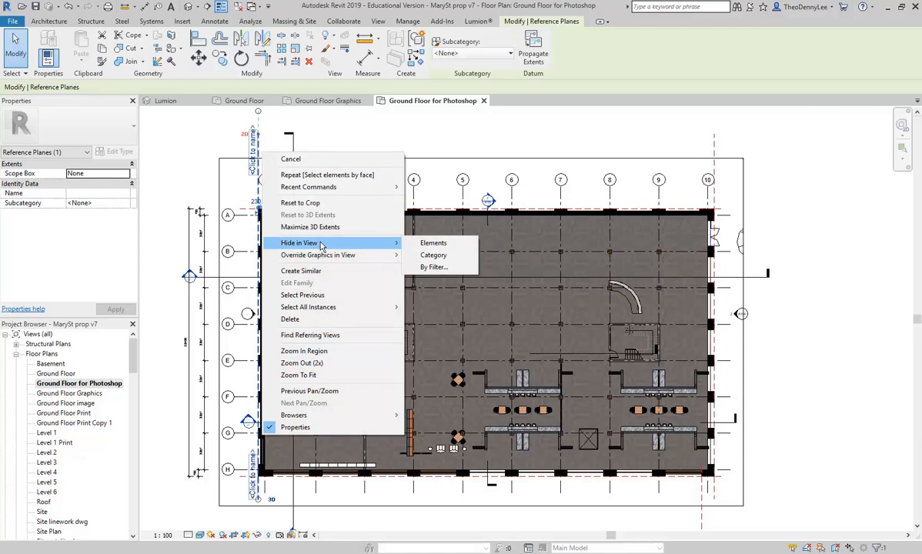
{"action": "left_click", "coordinate": [436, 260]}
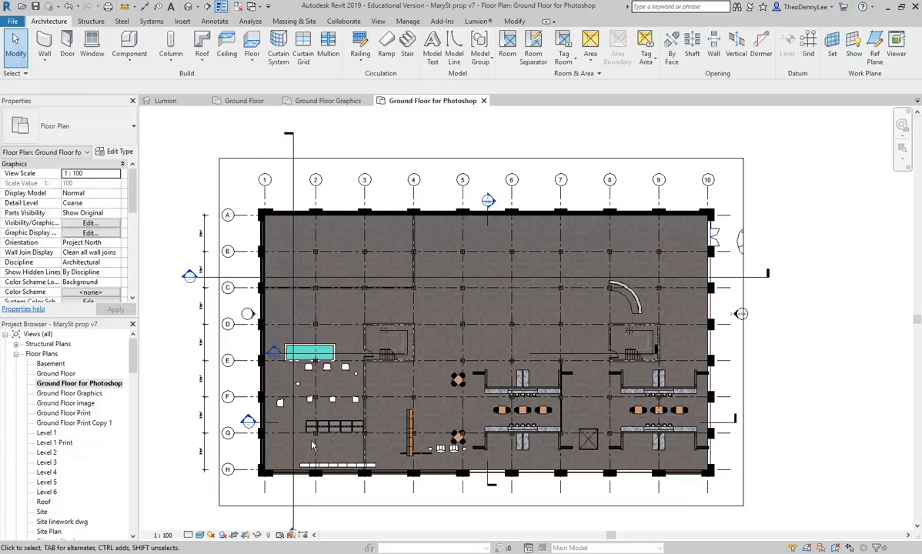
{"action": "left_click", "coordinate": [291, 497]}
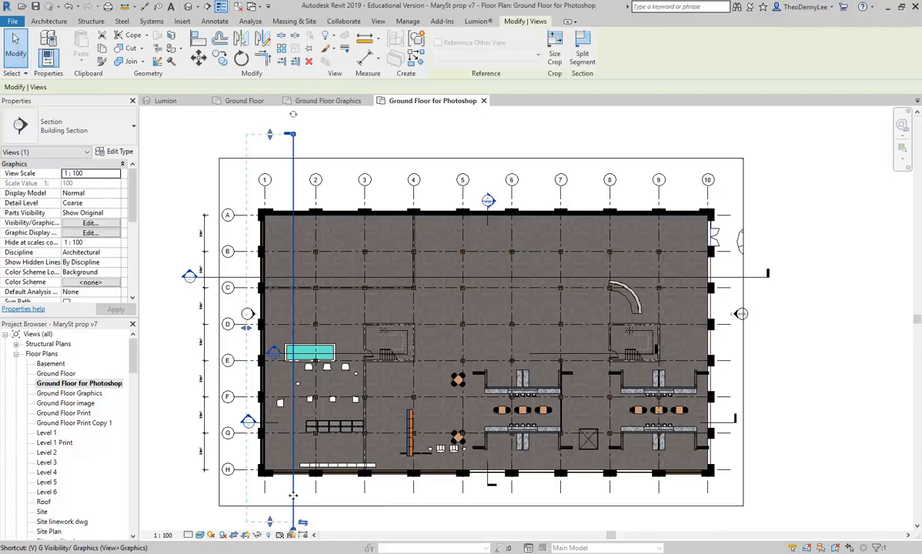
{"action": "key", "text": "Delete"}
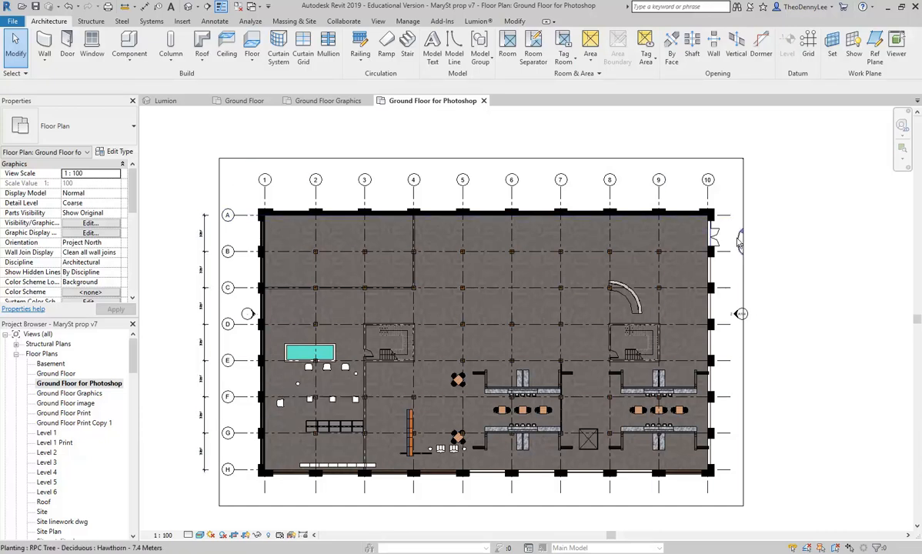
Hide the elevation markers by category, plus the dimension string running along grids A to H, in this view.
{"action": "left_click", "coordinate": [691, 228]}
{"action": "left_click", "coordinate": [735, 316]}
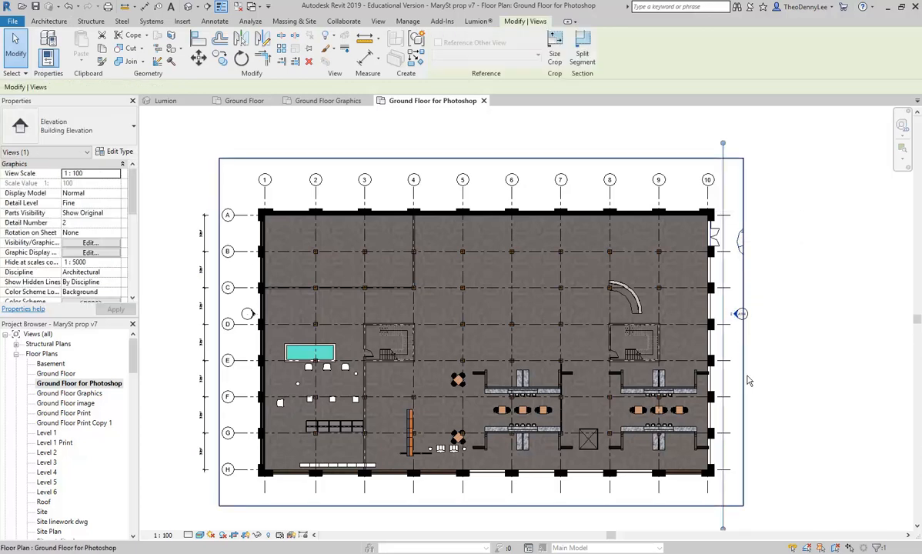
{"action": "right_click", "coordinate": [736, 316]}
{"action": "mouse_move", "coordinate": [762, 123]}
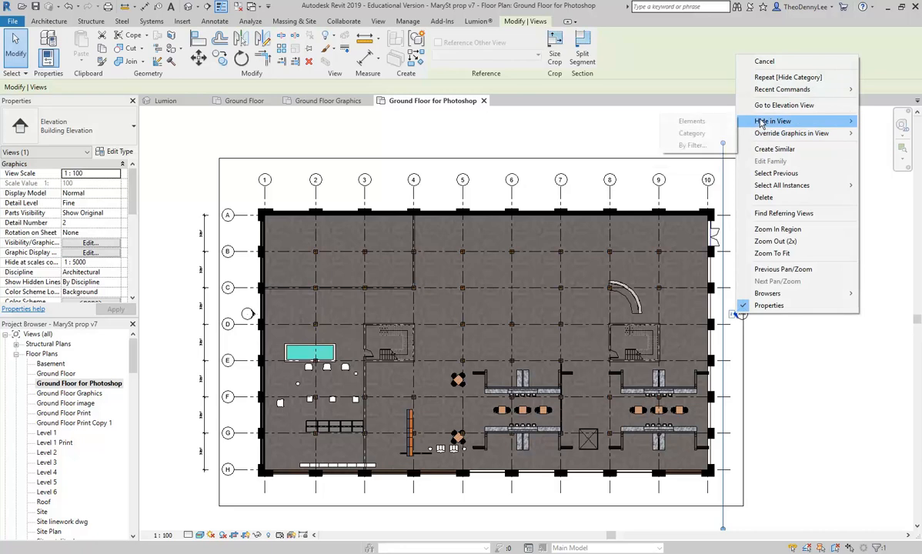
{"action": "left_click", "coordinate": [691, 133]}
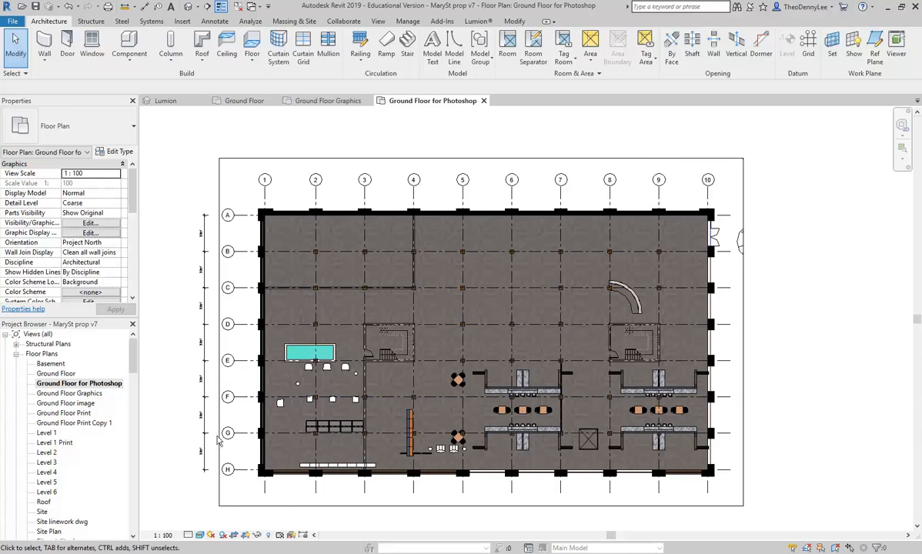
{"action": "left_click", "coordinate": [216, 467]}
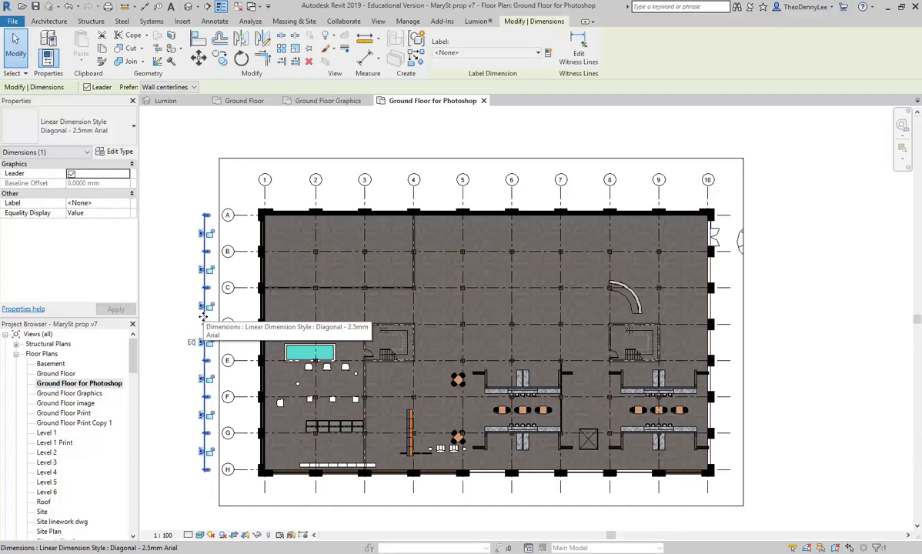
{"action": "key", "text": "Delete"}
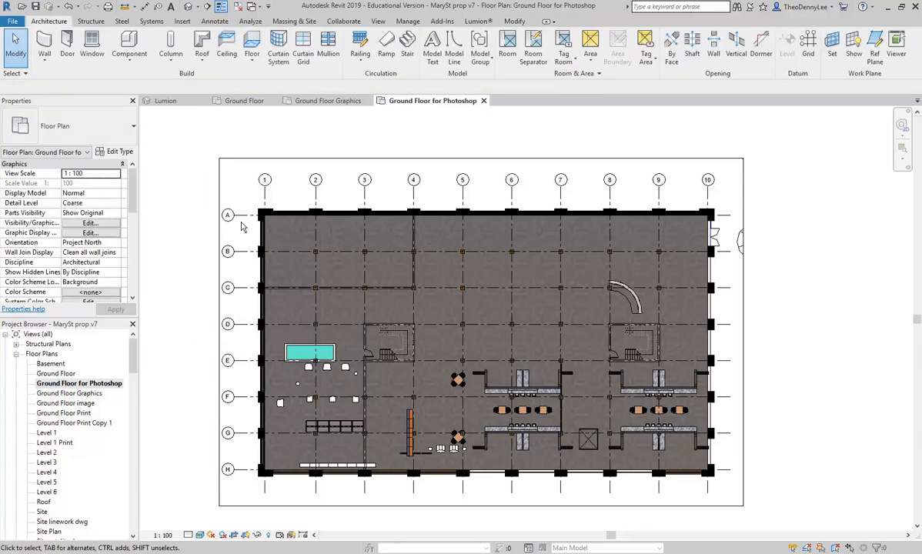
Compare the original Ground Floor plan with the Ground Floor for Photoshop plan.
{"action": "double_click", "coordinate": [57, 373]}
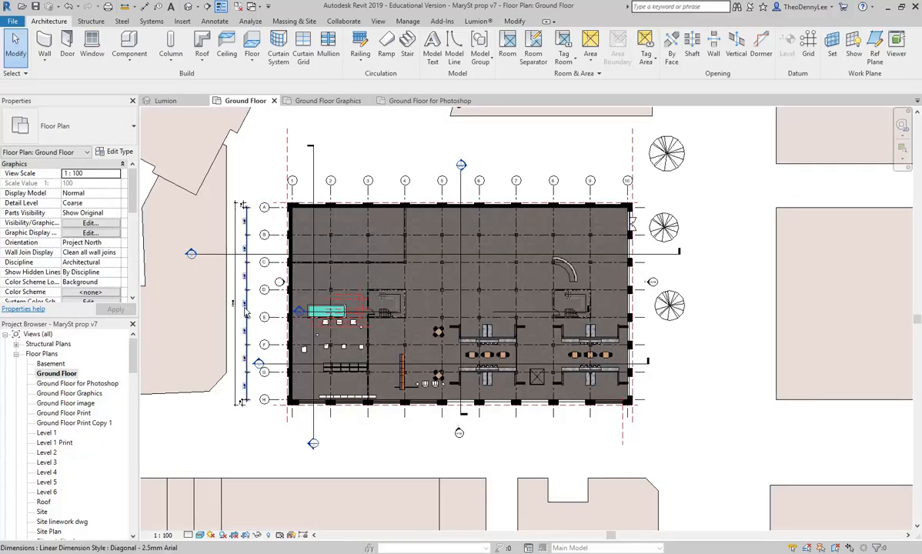
{"action": "double_click", "coordinate": [81, 384]}
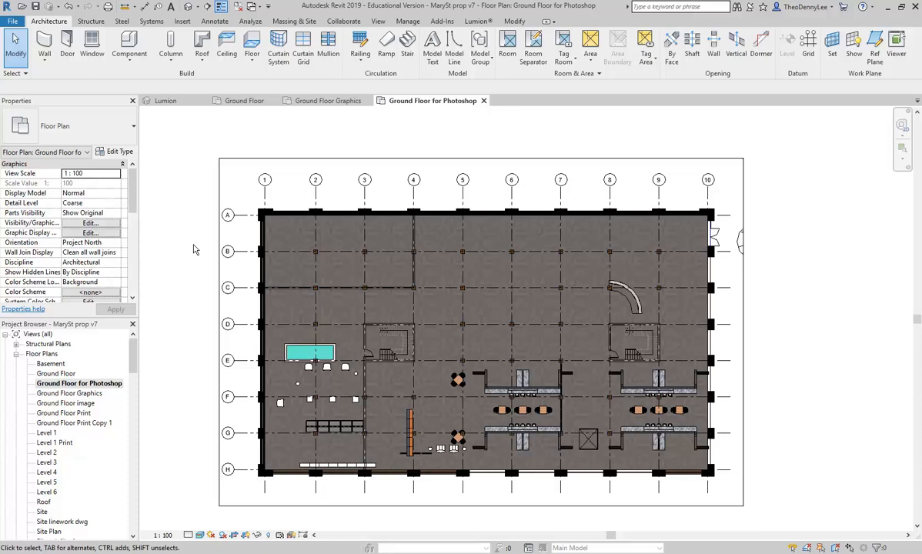
{"action": "scroll", "coordinate": [450, 469], "scroll_direction": "up", "scroll_amount": 3}
{"action": "scroll", "coordinate": [450, 469], "scroll_direction": "up", "scroll_amount": 2}
{"action": "left_click", "coordinate": [487, 392]}
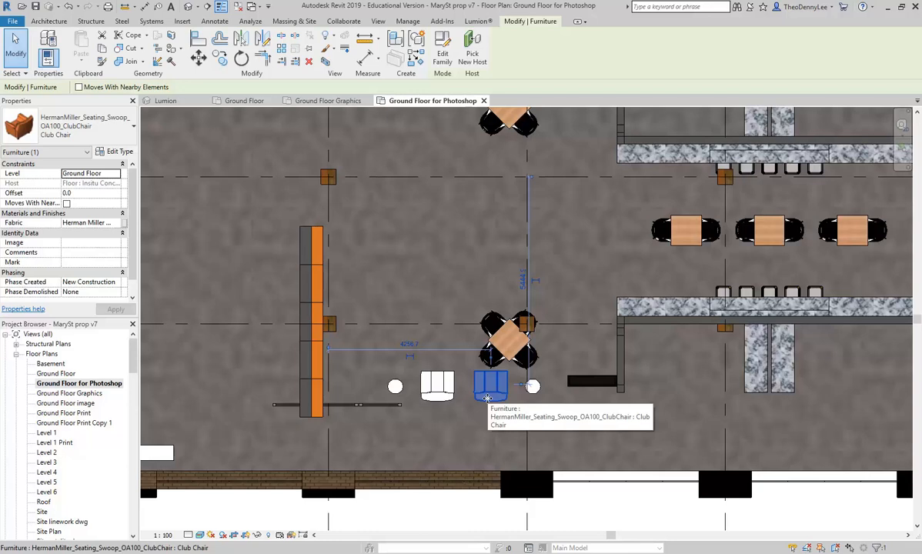
{"action": "scroll", "coordinate": [487, 397], "scroll_direction": "down", "scroll_amount": 5}
{"action": "key", "text": "Escape"}
Hide all grid lines in the Ground Floor for Photoshop view by category.
{"action": "left_click_drag", "start_coordinate": [469, 324], "coordinate": [453, 332]}
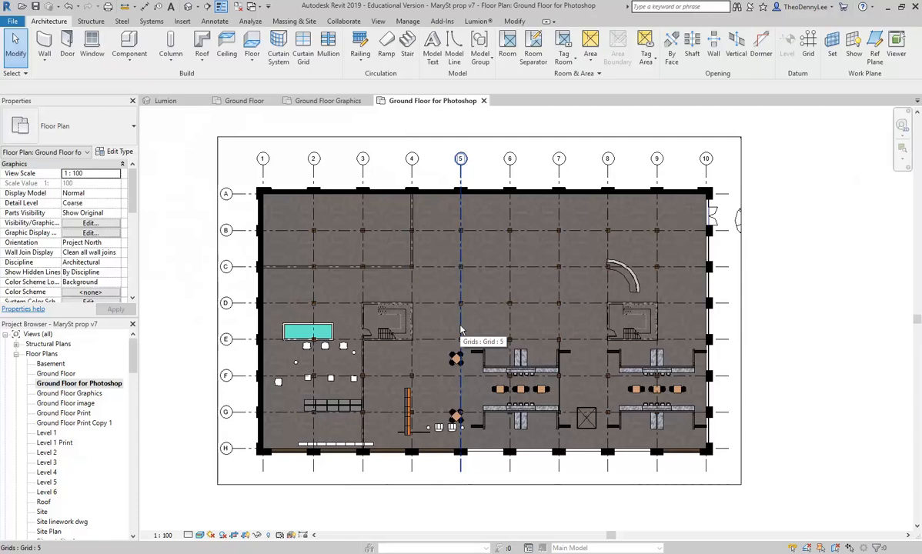
{"action": "left_click", "coordinate": [461, 329]}
{"action": "right_click", "coordinate": [459, 332]}
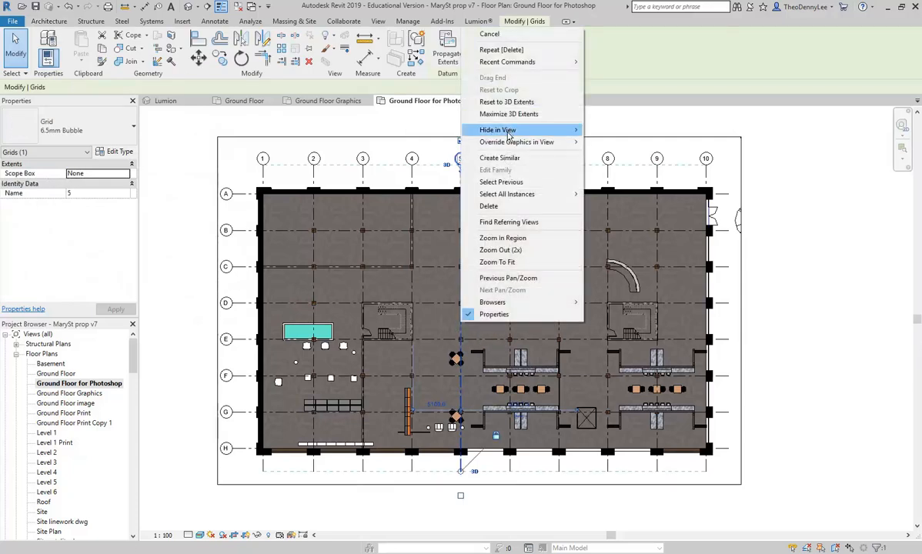
{"action": "mouse_move", "coordinate": [493, 129]}
{"action": "left_click", "coordinate": [613, 142]}
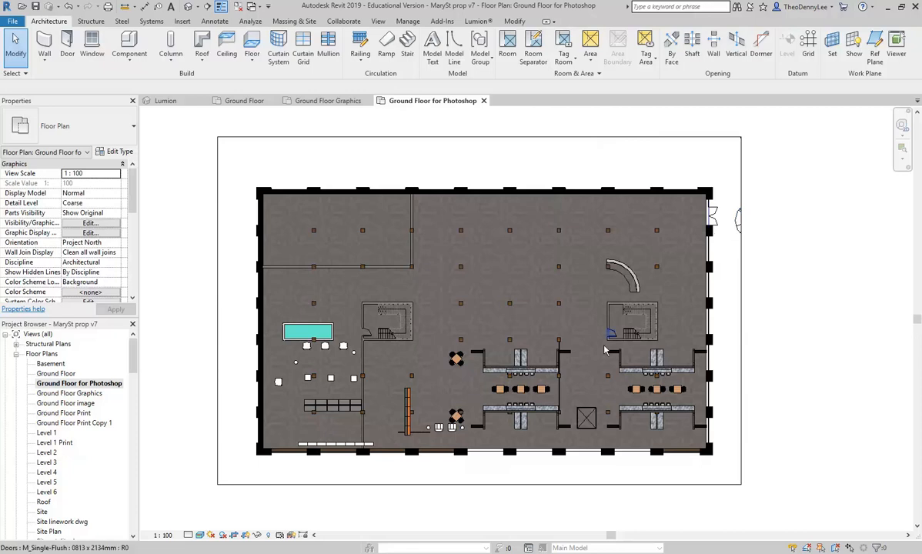
Select the square table beside the two club chairs together with its four chairs, and hide these elements in this view.
{"action": "scroll", "coordinate": [460, 431], "scroll_direction": "up", "scroll_amount": 5}
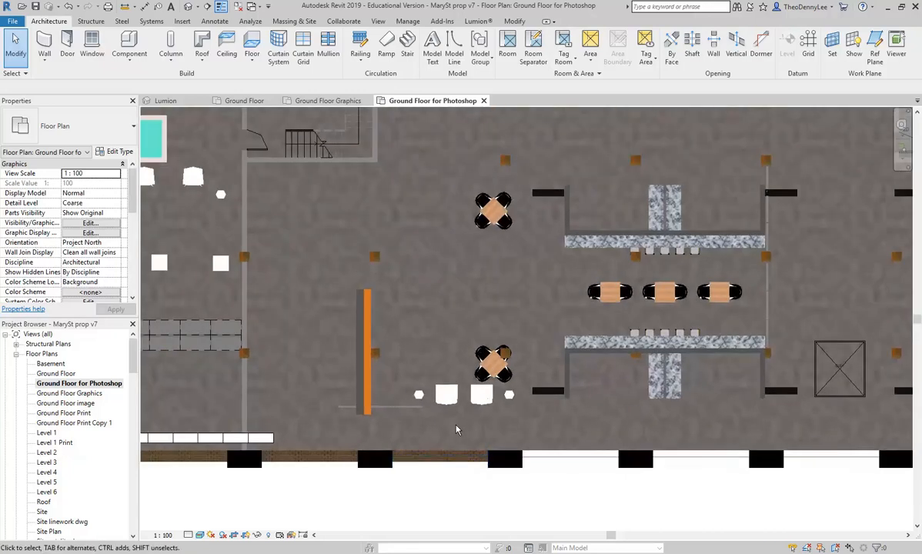
{"action": "left_click", "coordinate": [488, 399]}
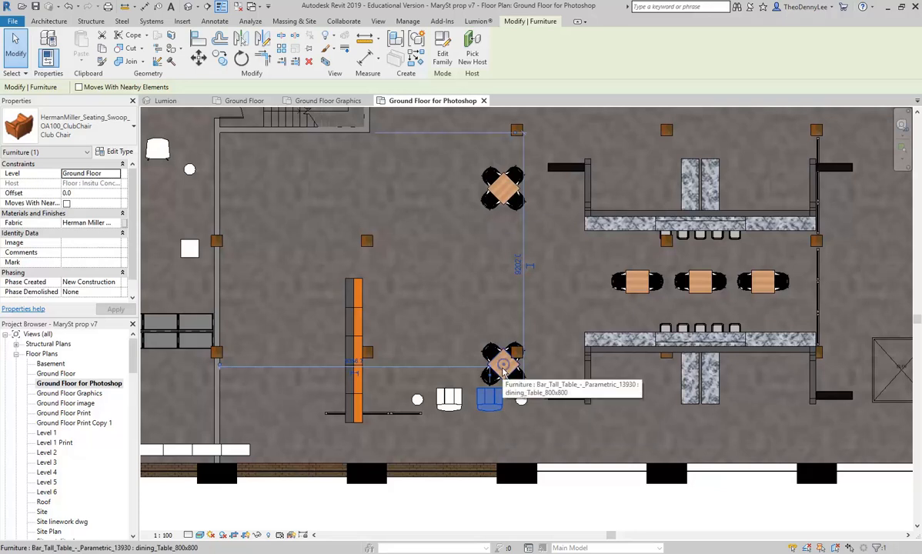
{"action": "scroll", "coordinate": [503, 372], "scroll_direction": "up", "scroll_amount": 3}
{"action": "left_click", "coordinate": [483, 340]}
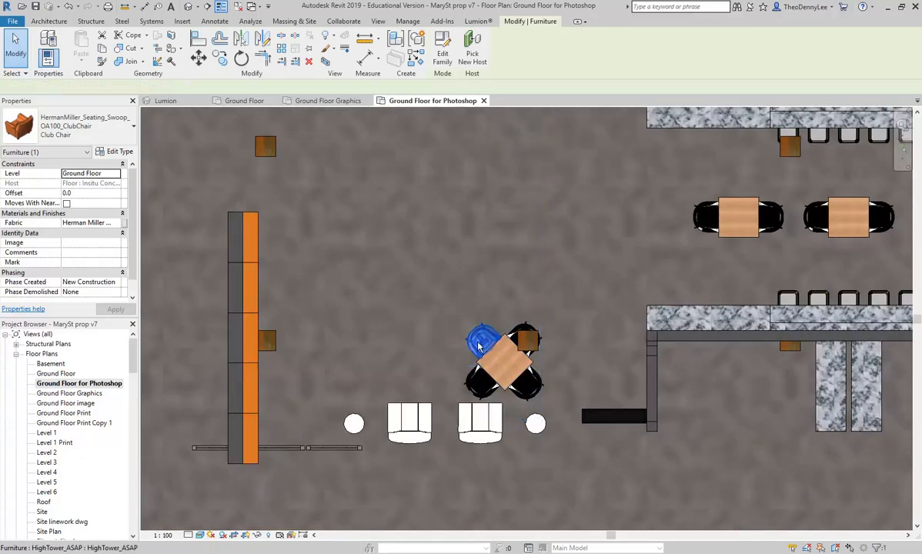
{"action": "left_click", "coordinate": [473, 389], "text": "ctrl"}
{"action": "left_click", "coordinate": [526, 383], "text": "ctrl"}
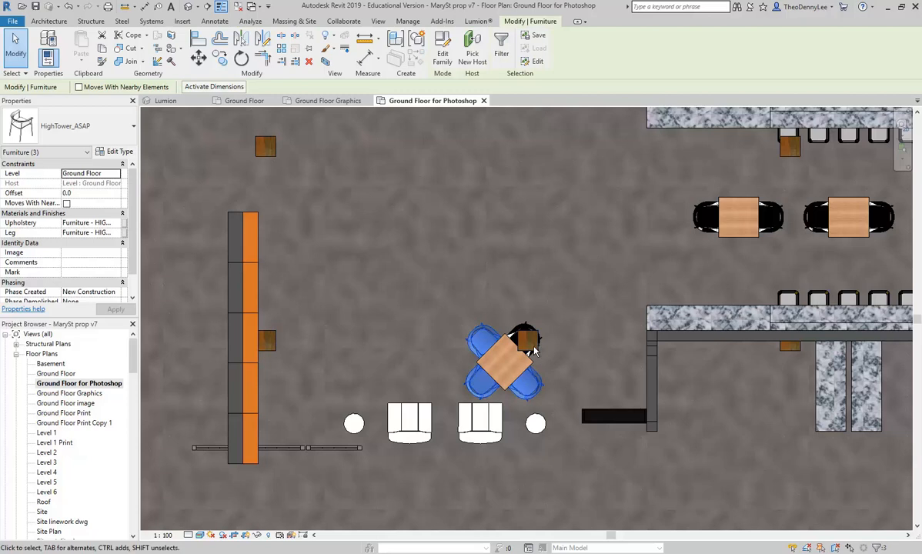
{"action": "left_click", "coordinate": [514, 381], "text": "ctrl"}
{"action": "scroll", "coordinate": [499, 324], "scroll_direction": "up", "scroll_amount": 3}
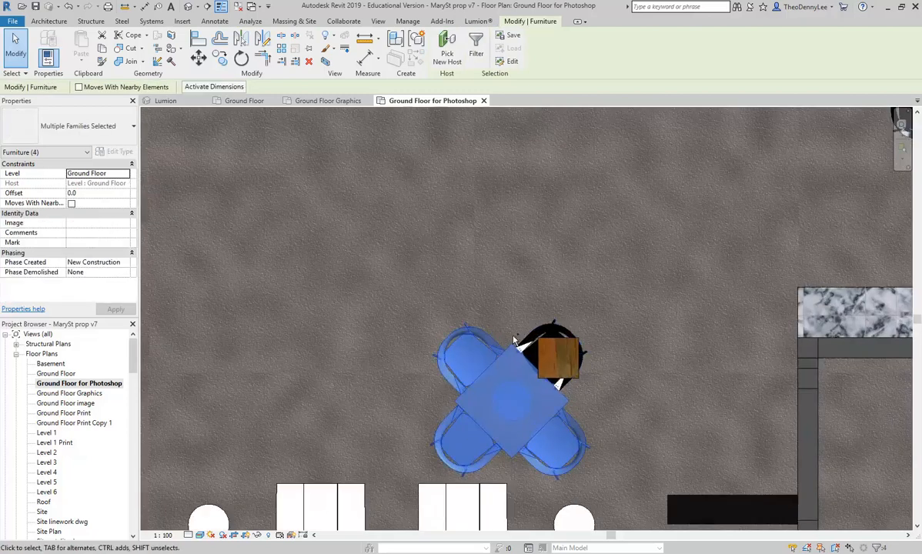
{"action": "left_click", "coordinate": [533, 340], "text": "ctrl"}
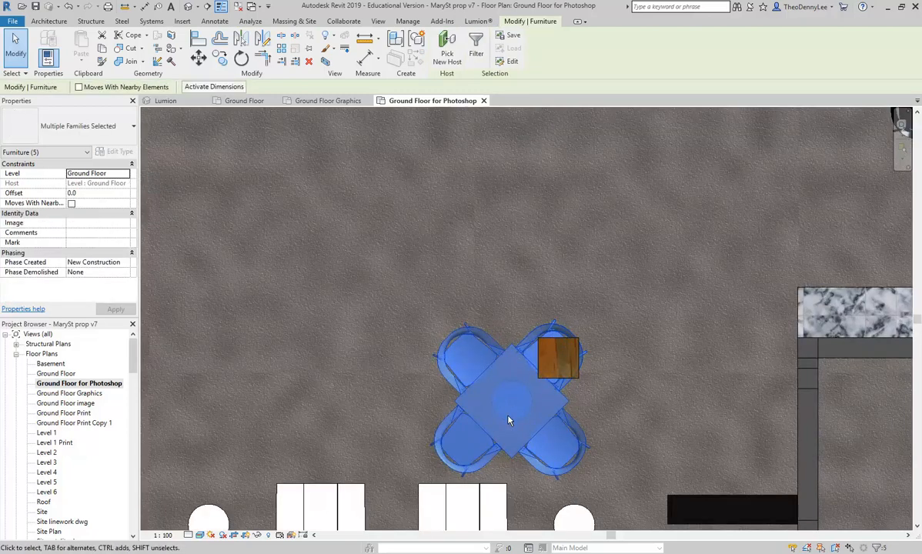
{"action": "scroll", "coordinate": [485, 377], "scroll_direction": "down", "scroll_amount": 5}
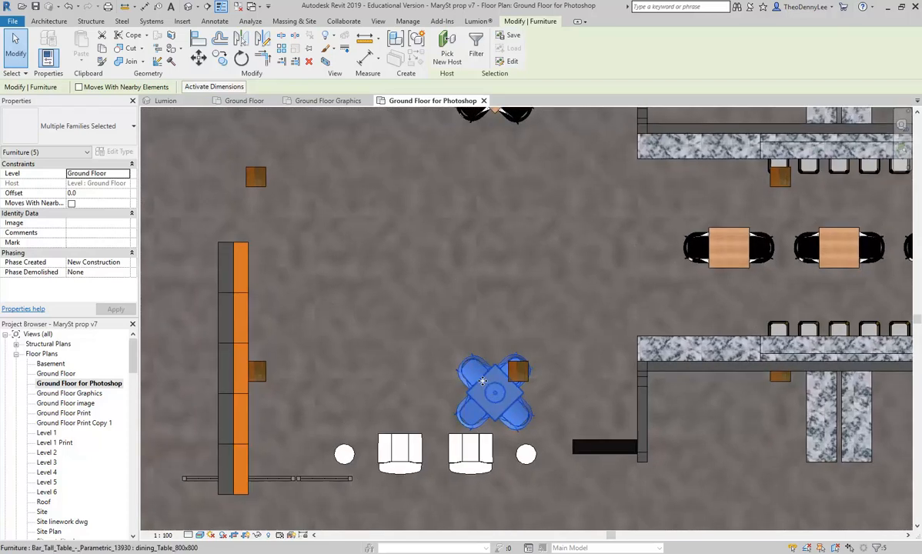
{"action": "scroll", "coordinate": [482, 381], "scroll_direction": "down", "scroll_amount": 2}
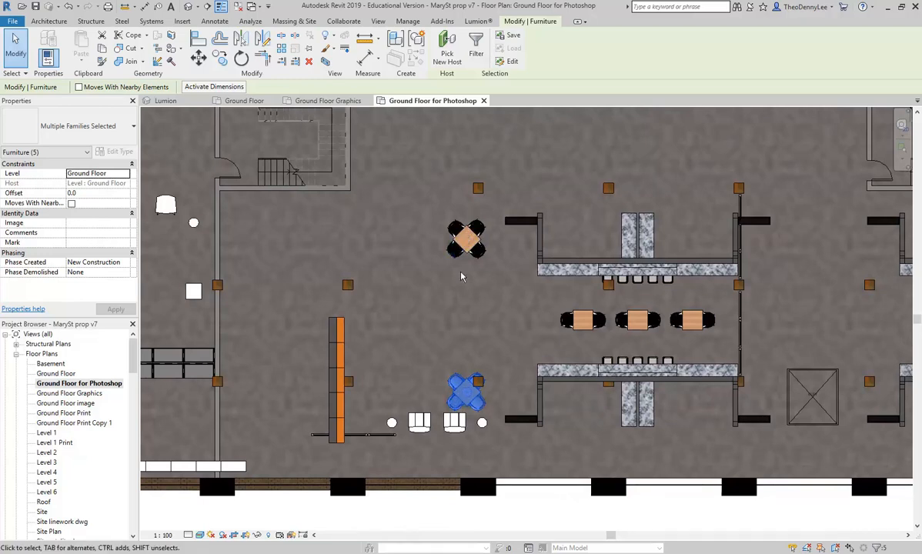
{"action": "right_click", "coordinate": [457, 397]}
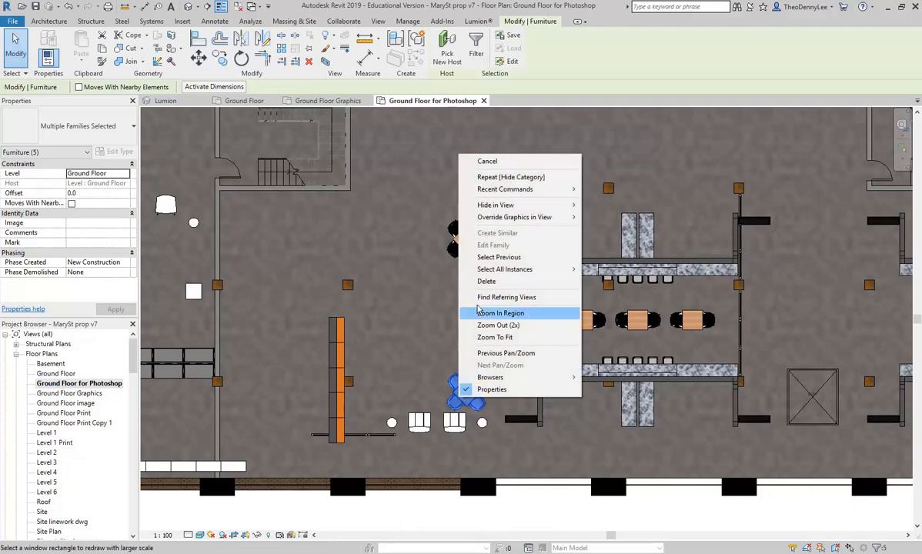
{"action": "mouse_move", "coordinate": [505, 210]}
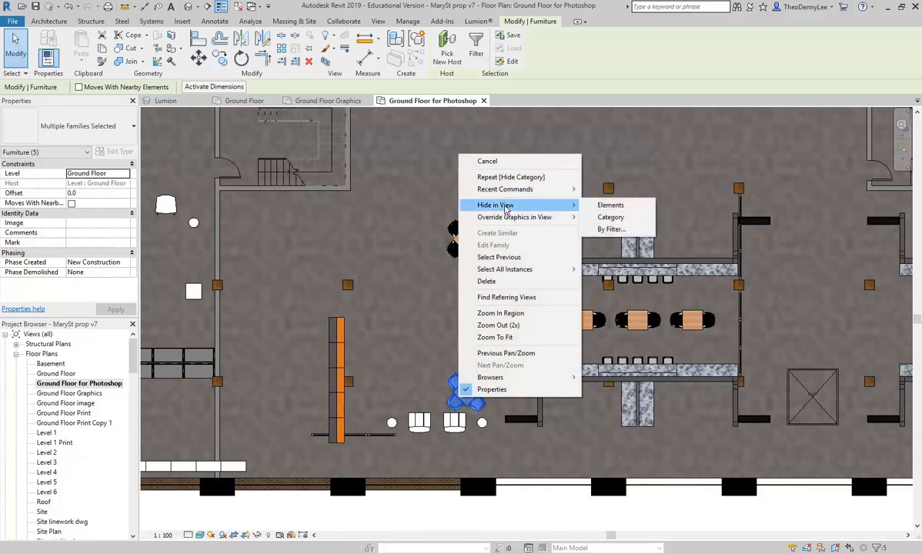
{"action": "left_click", "coordinate": [614, 207]}
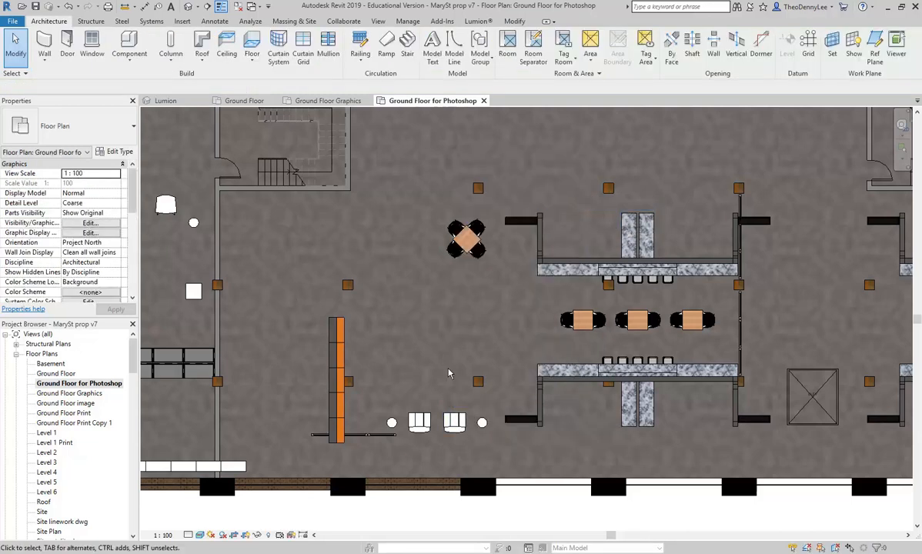
Examine the cleaned-up plan and the way the stairs are drawn inside the two enclosed stair cores.
{"action": "scroll", "coordinate": [482, 376], "scroll_direction": "down", "scroll_amount": 3}
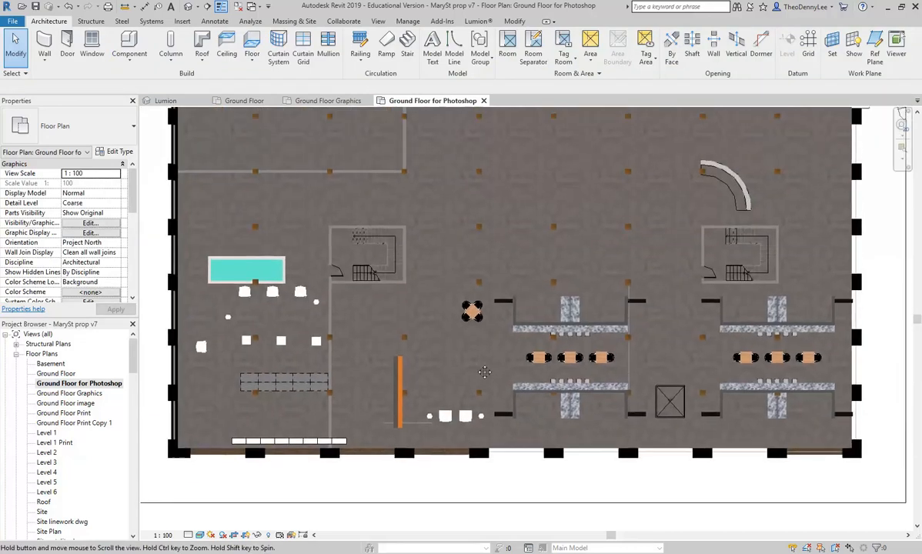
{"action": "scroll", "coordinate": [488, 418], "scroll_direction": "down", "scroll_amount": 2}
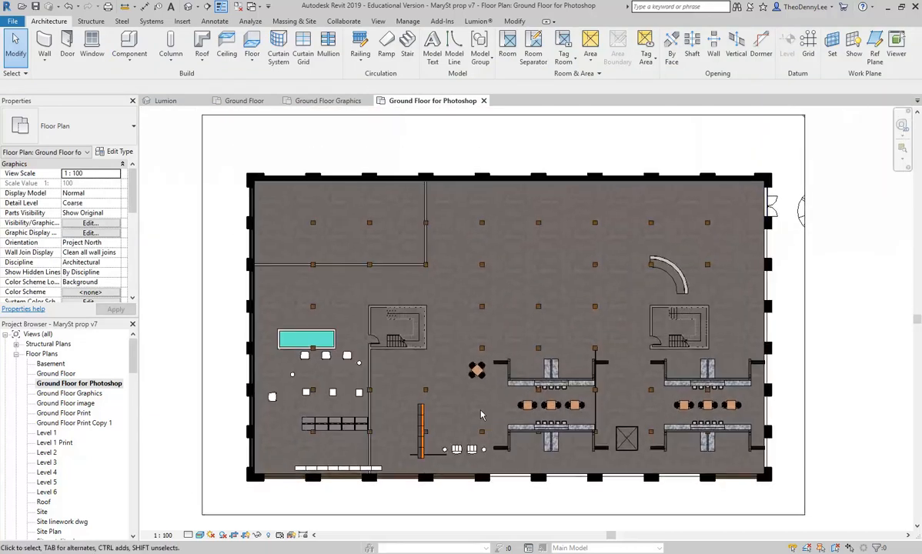
{"action": "left_click_drag", "start_coordinate": [488, 418], "coordinate": [487, 409]}
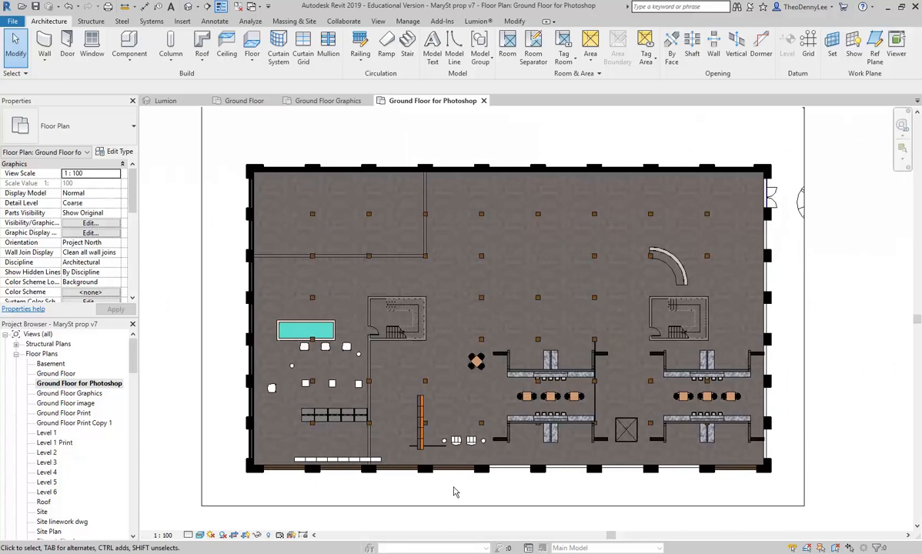
{"action": "scroll", "coordinate": [397, 323], "scroll_direction": "up", "scroll_amount": 3}
{"action": "scroll", "coordinate": [394, 329], "scroll_direction": "up", "scroll_amount": 5}
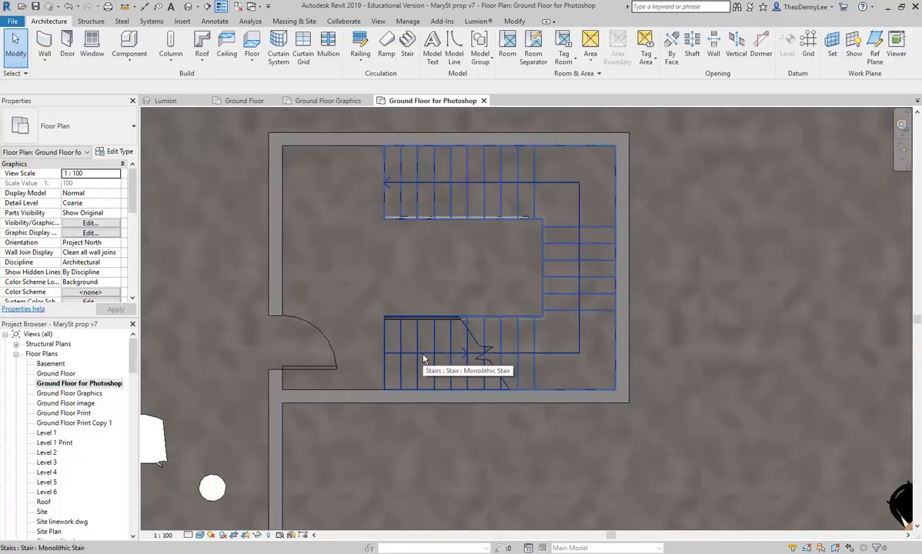
{"action": "left_click", "coordinate": [424, 356]}
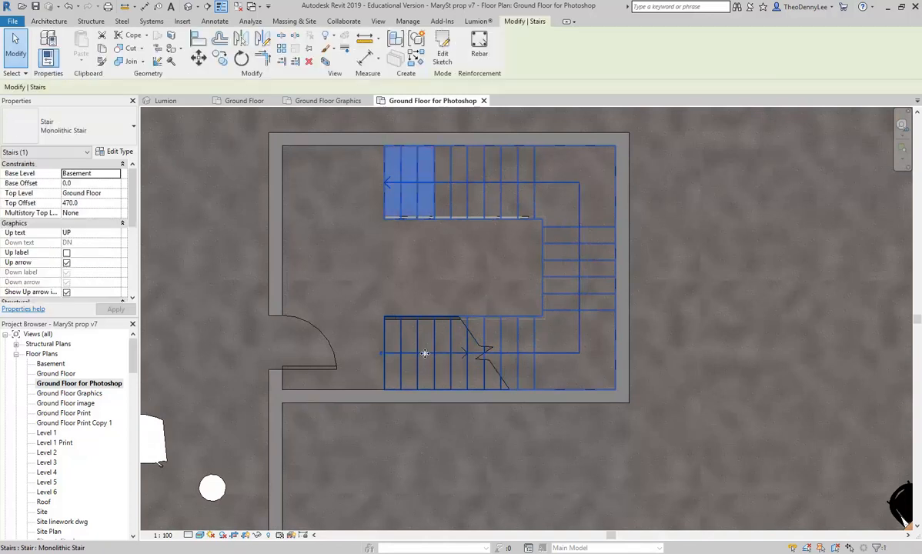
{"action": "key", "text": "Escape"}
{"action": "scroll", "coordinate": [422, 354], "scroll_direction": "down", "scroll_amount": 4}
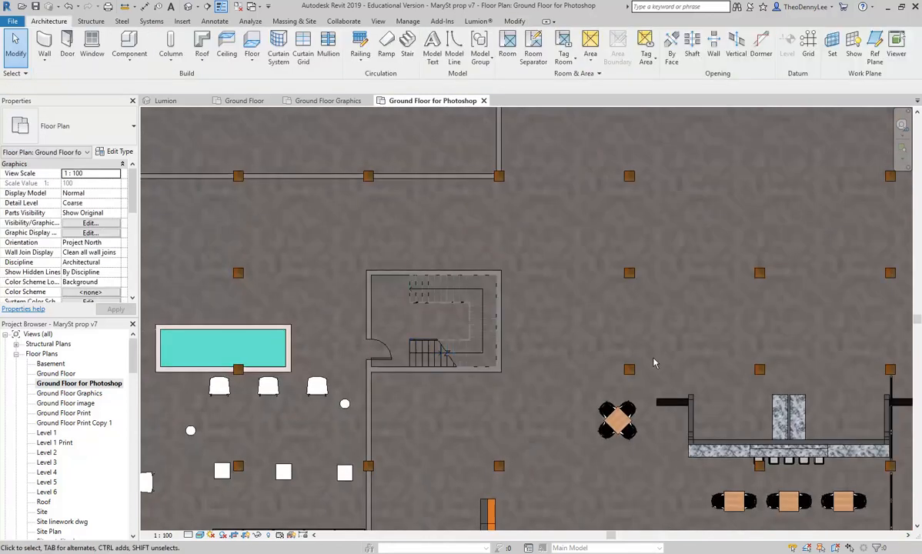
{"action": "left_click_drag", "start_coordinate": [611, 334], "coordinate": [400, 331]}
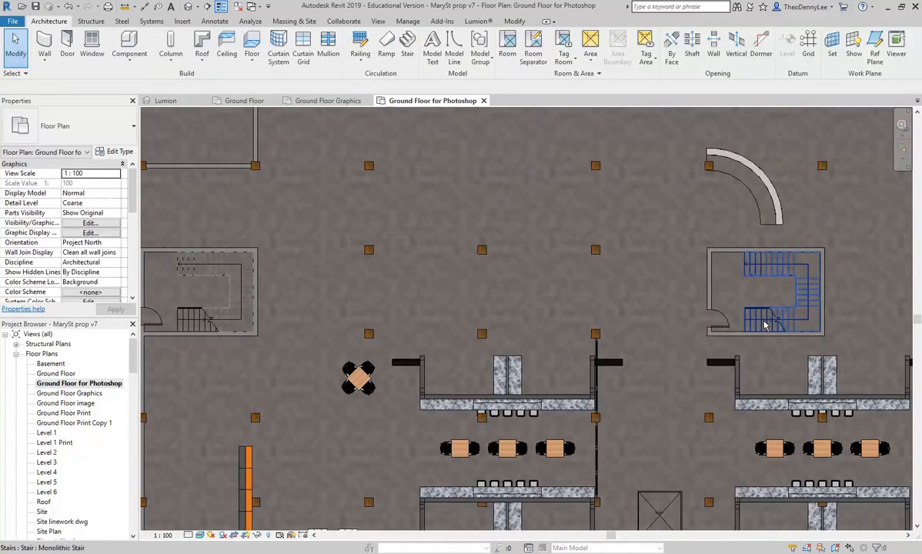
{"action": "scroll", "coordinate": [764, 324], "scroll_direction": "down", "scroll_amount": 2}
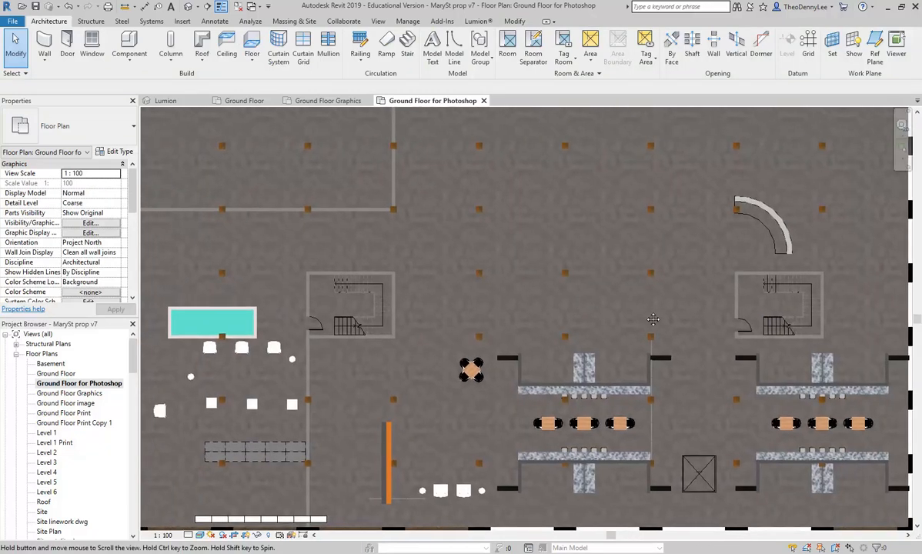
{"action": "scroll", "coordinate": [533, 274], "scroll_direction": "down", "scroll_amount": 1}
Sketch a straight stair with a 2000 mm run width between the two stair cores, running leftward in two 12-riser flights with a landing between.
{"action": "left_click_drag", "start_coordinate": [533, 278], "coordinate": [545, 345]}
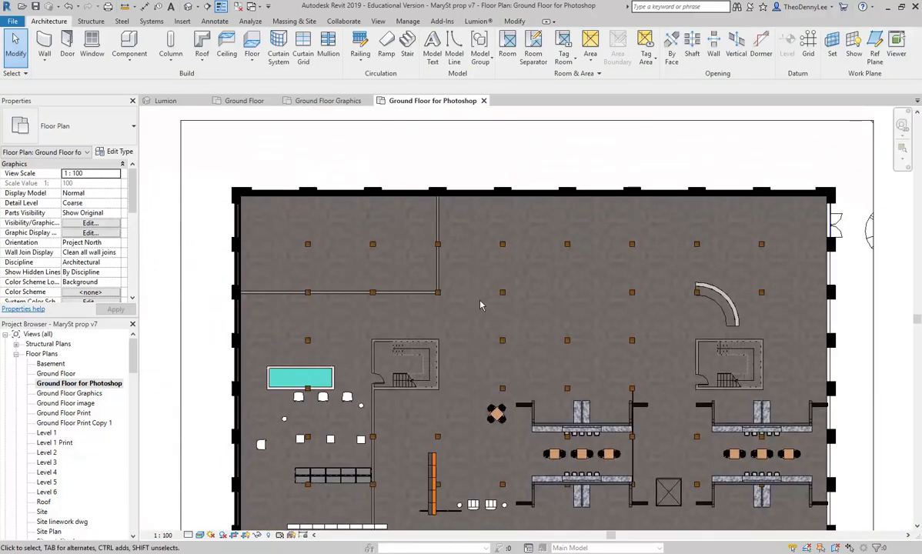
{"action": "scroll", "coordinate": [493, 356], "scroll_direction": "up", "scroll_amount": 2}
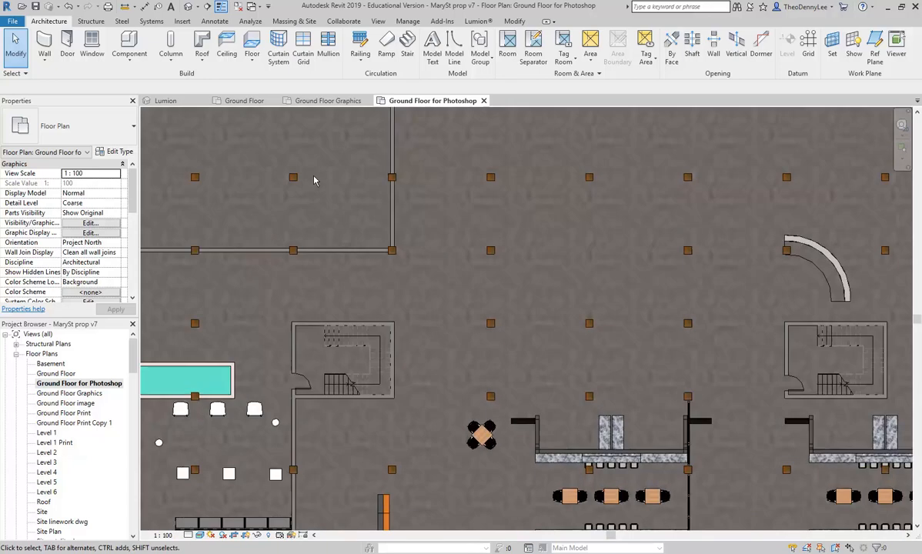
{"action": "left_click", "coordinate": [407, 48]}
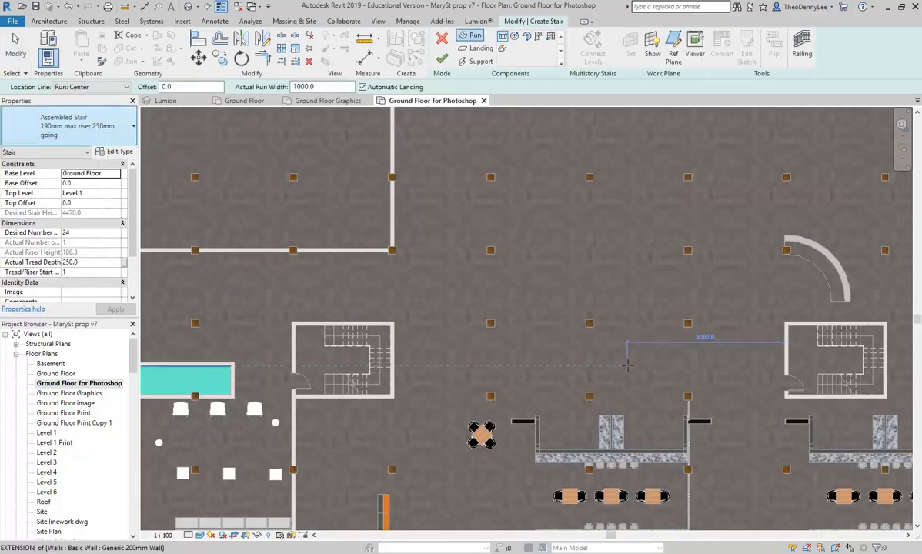
{"action": "left_click", "coordinate": [333, 86]}
{"action": "type", "text": "2"}
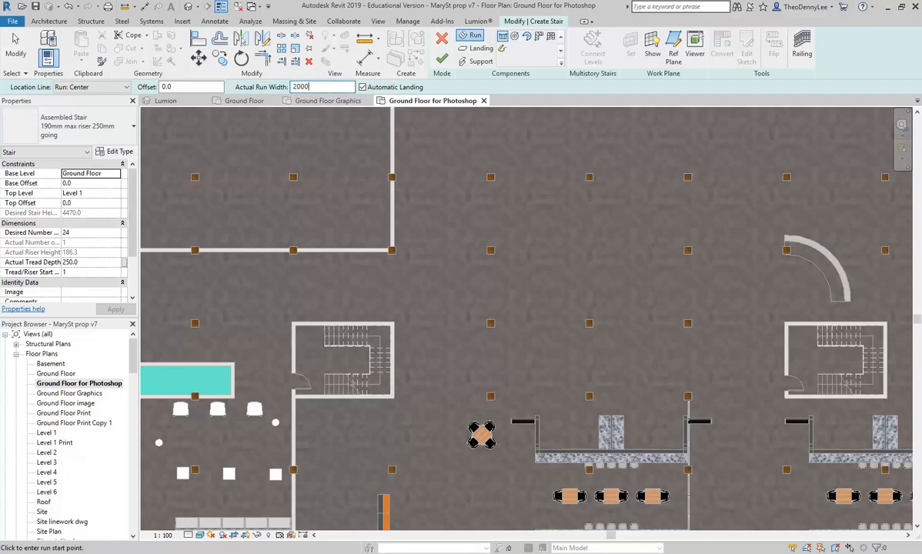
{"action": "scroll", "coordinate": [564, 317], "scroll_direction": "down", "scroll_amount": 1}
{"action": "left_click_drag", "start_coordinate": [564, 318], "coordinate": [553, 354]}
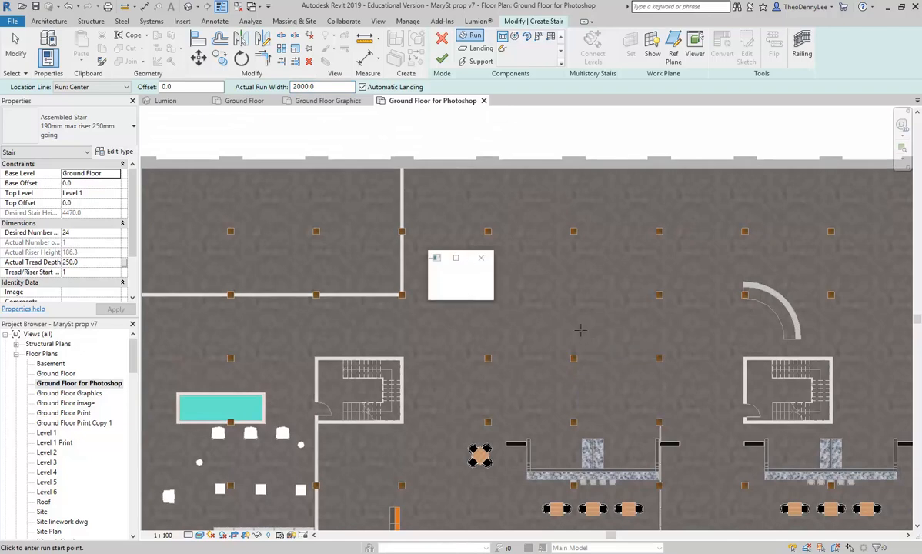
{"action": "scroll", "coordinate": [539, 308], "scroll_direction": "up", "scroll_amount": 1}
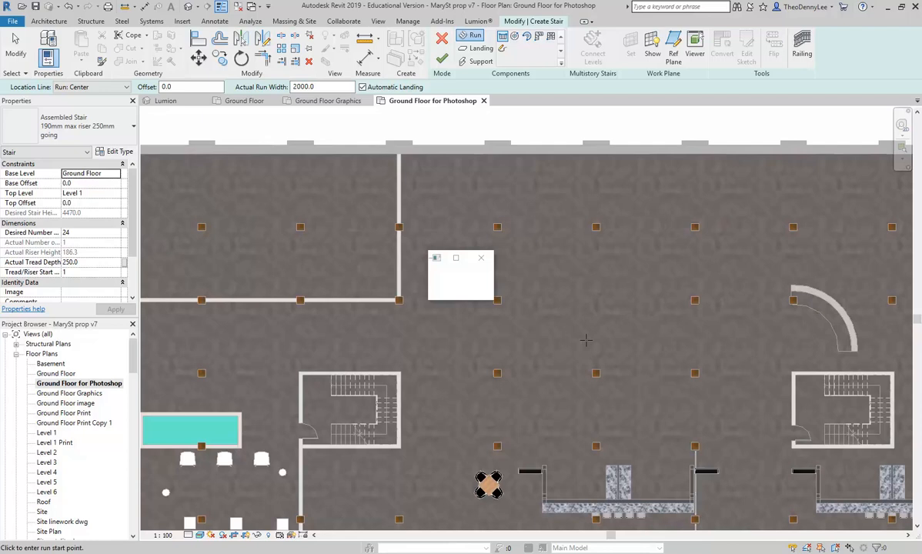
{"action": "left_click", "coordinate": [586, 339]}
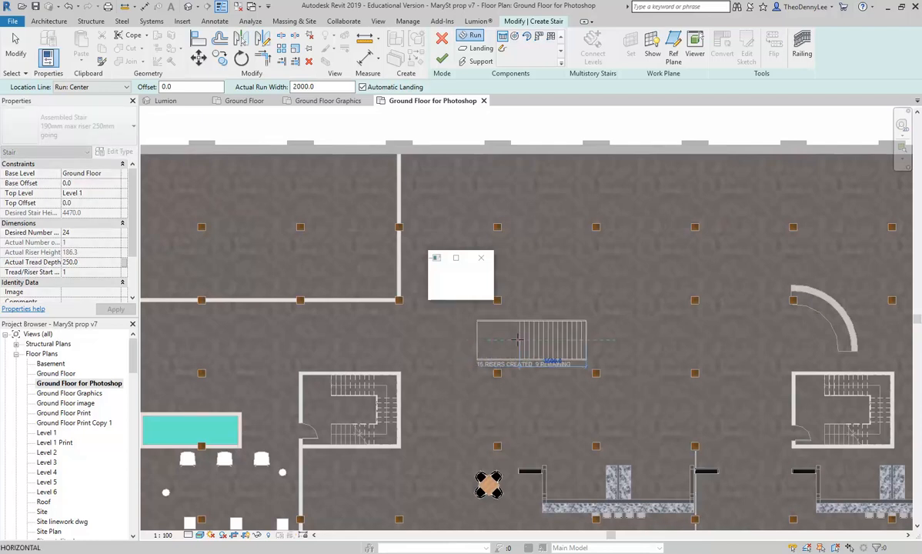
{"action": "scroll", "coordinate": [518, 339], "scroll_direction": "up", "scroll_amount": 2}
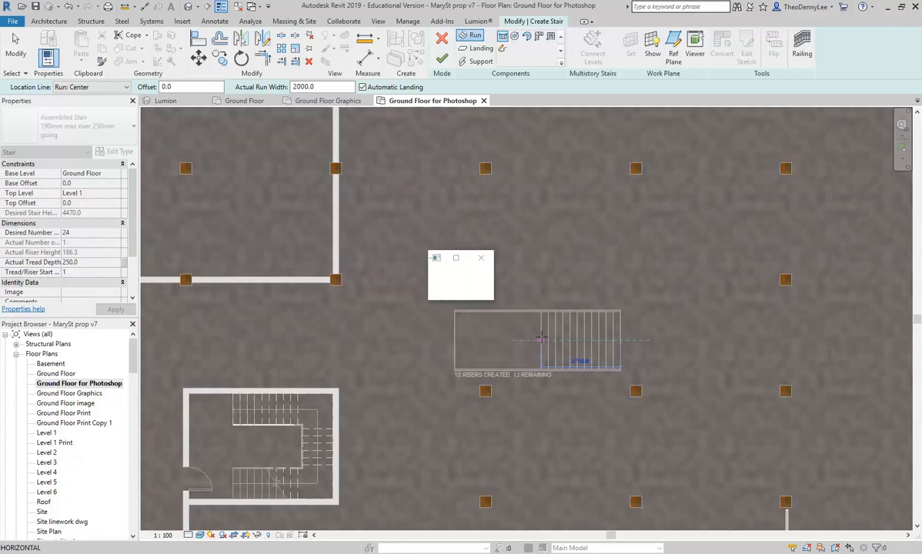
{"action": "left_click", "coordinate": [540, 338]}
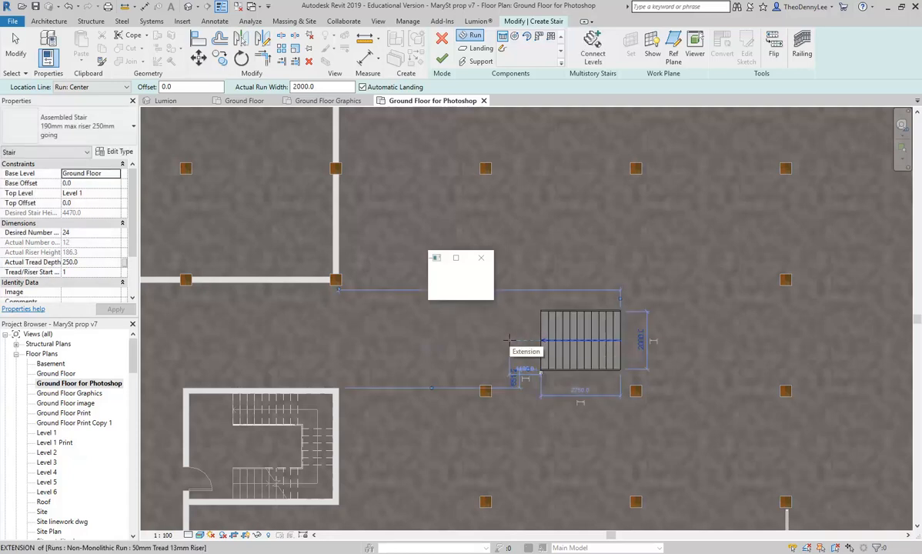
{"action": "left_click", "coordinate": [401, 342]}
{"action": "key", "text": "Escape"}
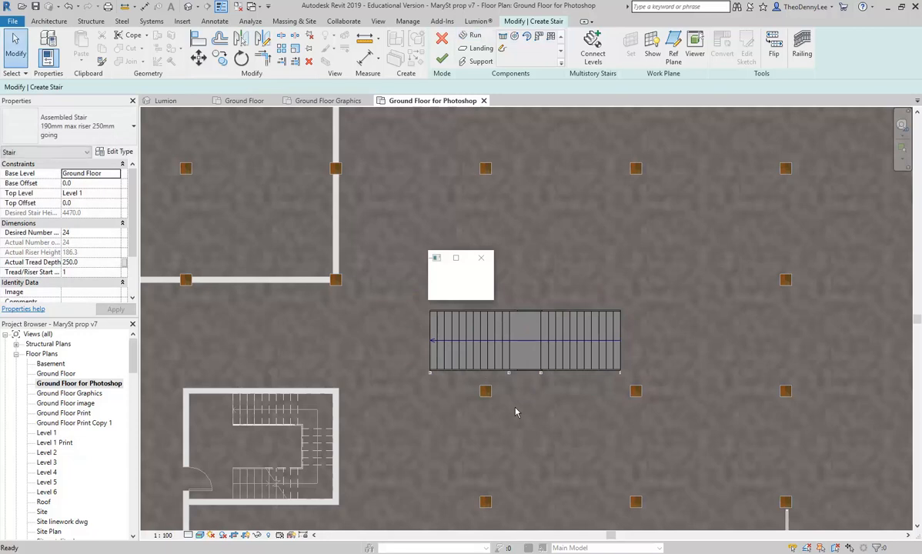
Finish the stair and move it right and down so its lower edge meets the row of columns.
{"action": "left_click", "coordinate": [441, 59]}
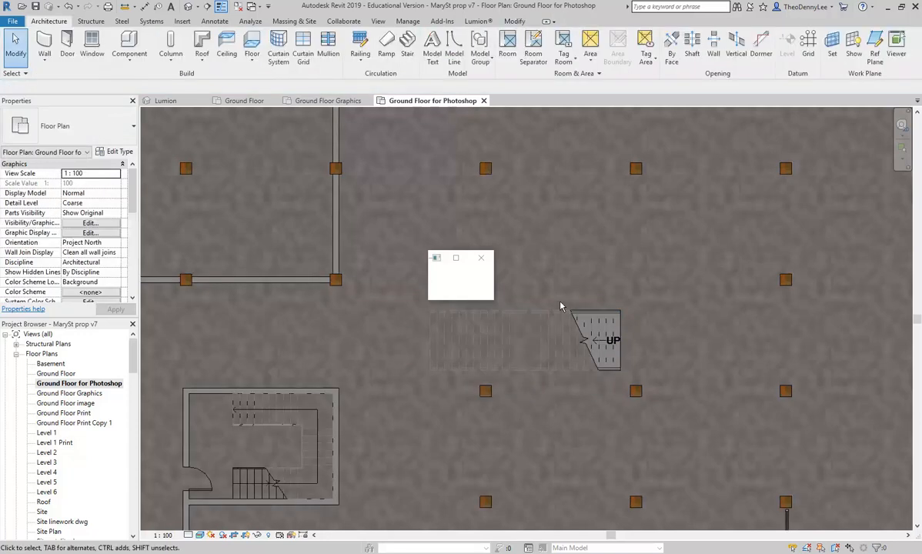
{"action": "left_click", "coordinate": [594, 338]}
{"action": "key", "text": "Right"}
{"action": "key", "text": "Right"}
{"action": "key", "text": "Right"}
{"action": "key", "text": "Right"}
{"action": "key", "text": "Right"}
{"action": "key", "text": "Right"}
{"action": "key", "text": "Right"}
{"action": "key", "text": "Right"}
{"action": "key", "text": "Right"}
{"action": "key", "text": "Right"}
{"action": "key", "text": "Right"}
{"action": "key", "text": "Down"}
{"action": "key", "text": "Down"}
{"action": "key", "text": "Down"}
{"action": "key", "text": "Down"}
{"action": "key", "text": "Down"}
{"action": "key", "text": "Down"}
{"action": "key", "text": "Down"}
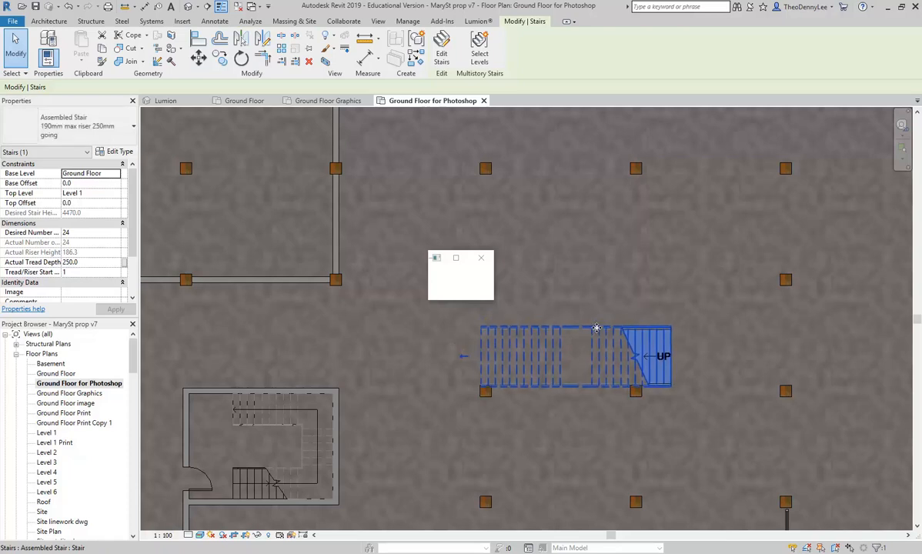
Select the new stair's direction annotation alone and check which stair path types are available.
{"action": "scroll", "coordinate": [596, 329], "scroll_direction": "up", "scroll_amount": 5}
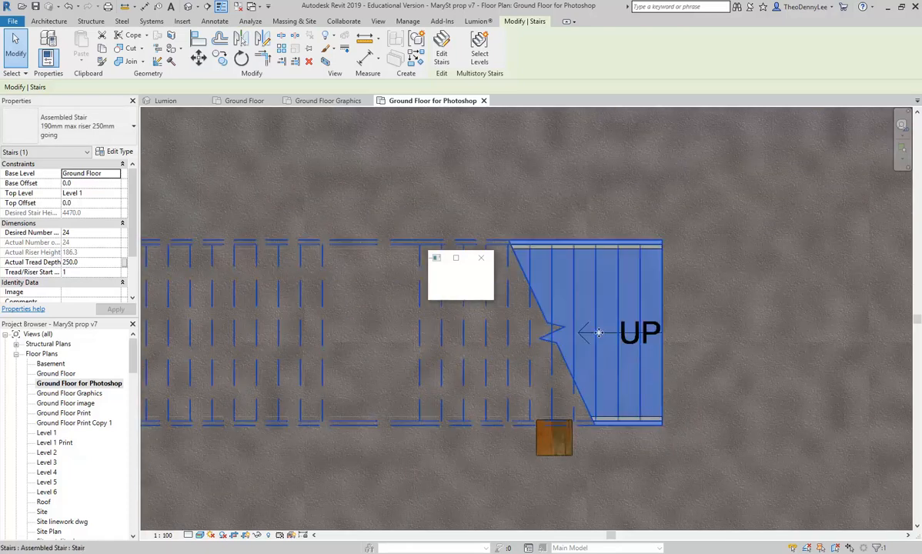
{"action": "key", "text": "Escape"}
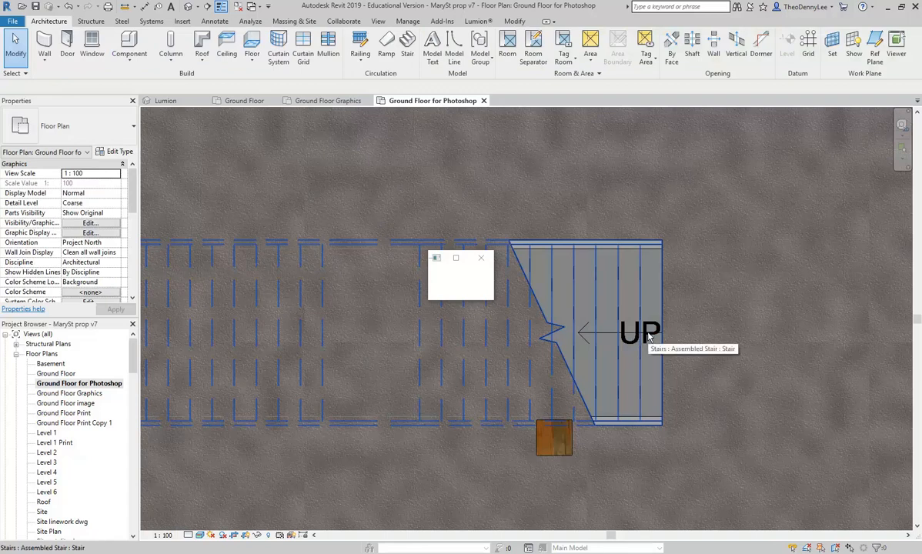
{"action": "key", "text": "Tab"}
{"action": "left_click", "coordinate": [649, 336]}
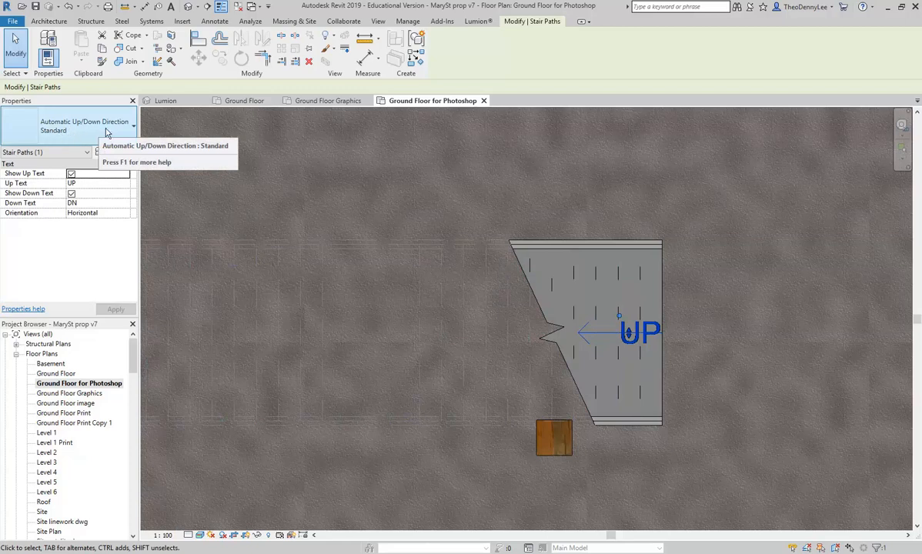
{"action": "left_click", "coordinate": [71, 131]}
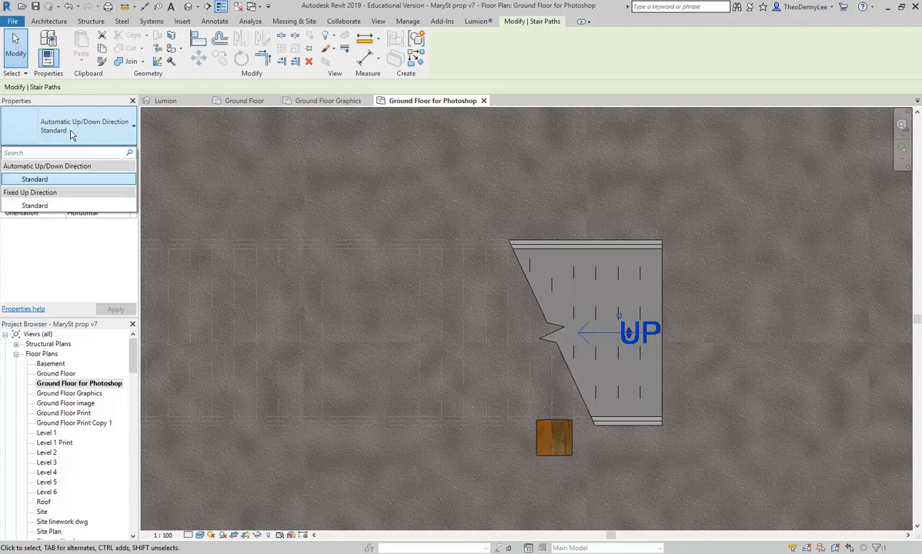
Open the Level 1 plan and examine how the same stair's down label and direction arrow are shown.
{"action": "double_click", "coordinate": [50, 436]}
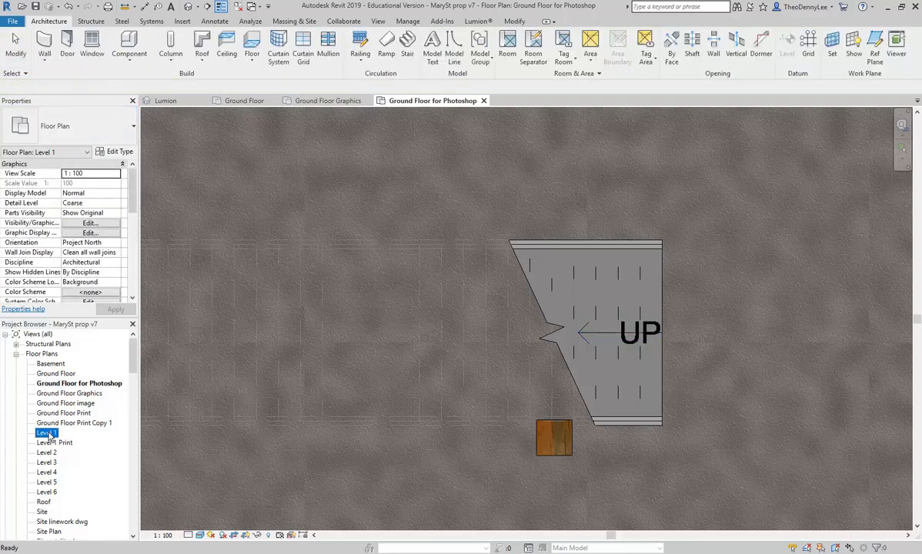
{"action": "scroll", "coordinate": [428, 306], "scroll_direction": "up", "scroll_amount": 3}
{"action": "scroll", "coordinate": [429, 360], "scroll_direction": "down", "scroll_amount": 3}
{"action": "scroll", "coordinate": [469, 305], "scroll_direction": "up", "scroll_amount": 5}
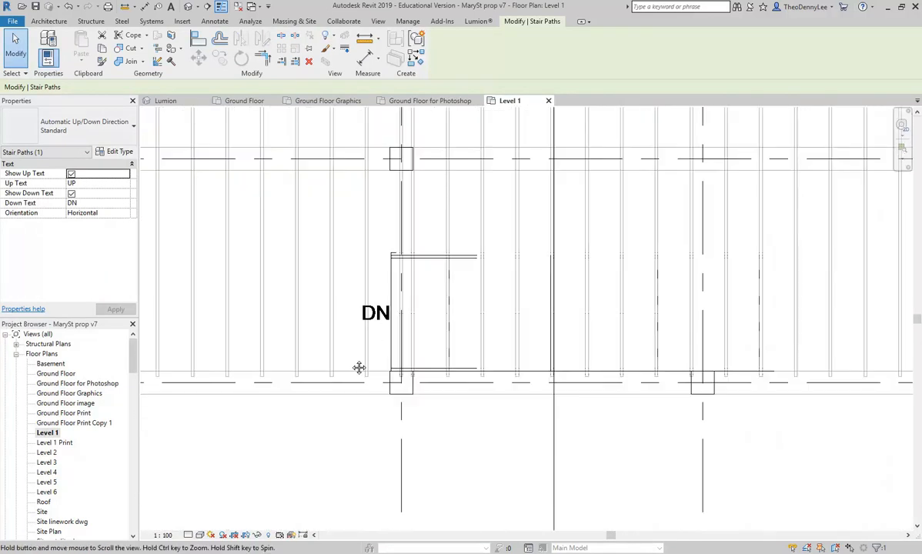
{"action": "left_click_drag", "start_coordinate": [377, 343], "coordinate": [339, 373]}
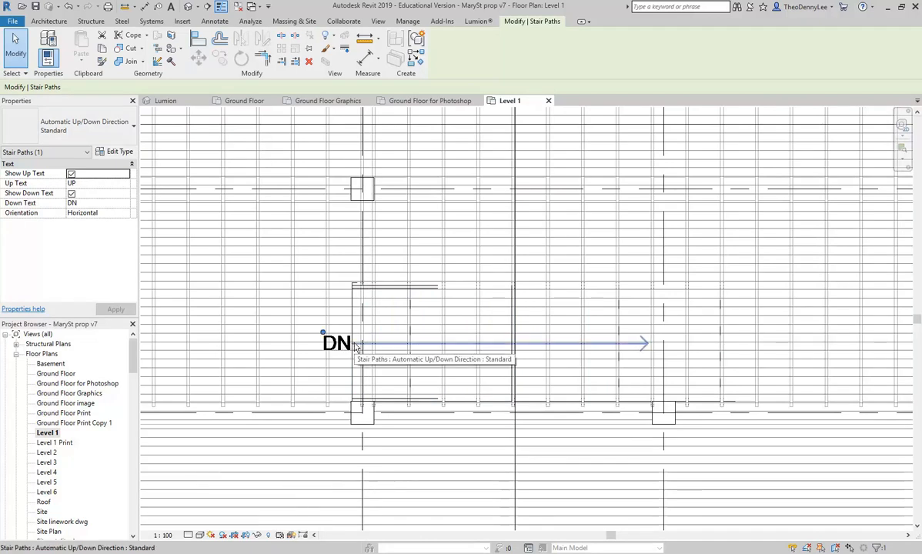
In the Ground Floor plan, change the straight stair's path annotation to the Fixed Up Direction Standard type.
{"action": "double_click", "coordinate": [57, 373]}
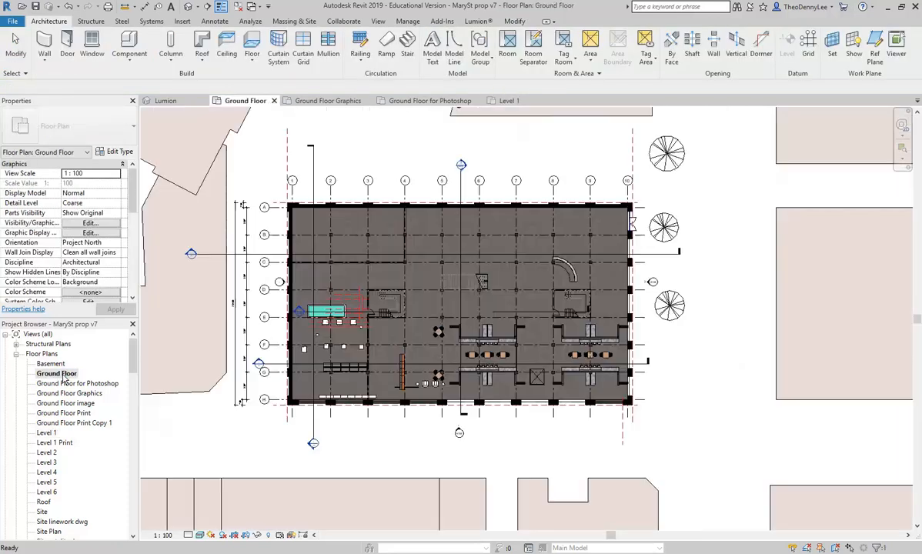
{"action": "scroll", "coordinate": [454, 273], "scroll_direction": "up", "scroll_amount": 6}
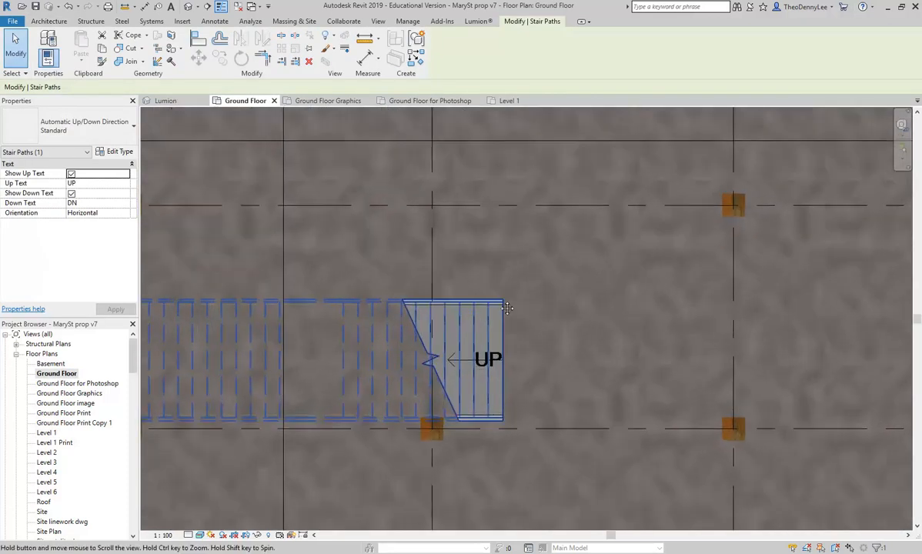
{"action": "scroll", "coordinate": [527, 375], "scroll_direction": "up", "scroll_amount": 1}
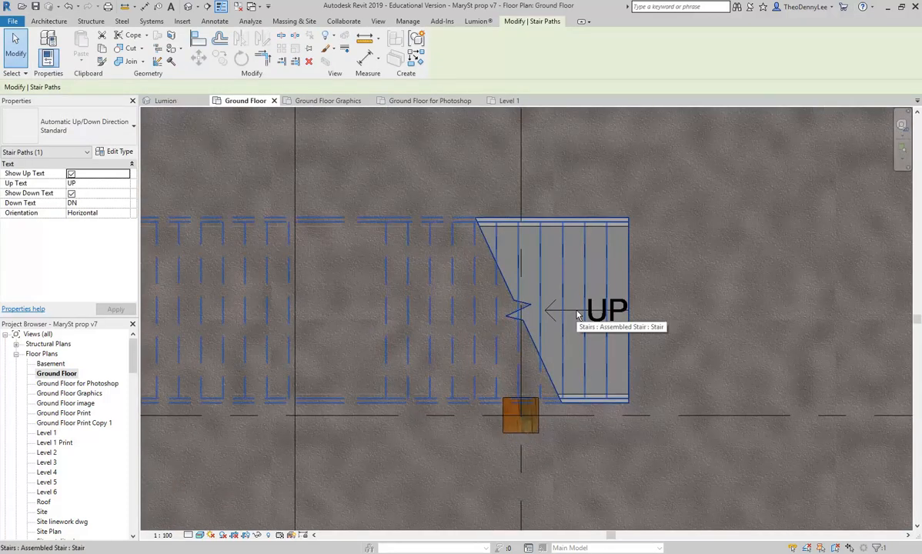
{"action": "key", "text": "Tab"}
{"action": "key", "text": "Tab"}
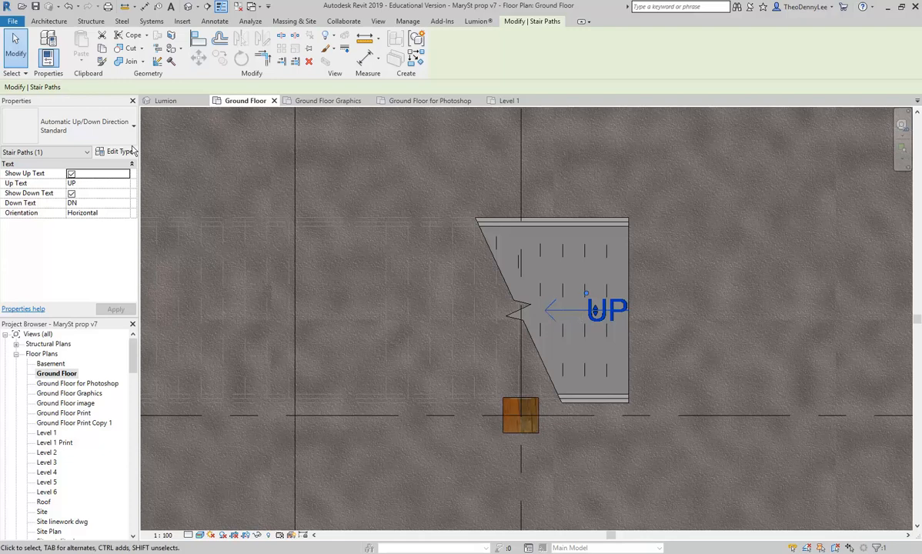
{"action": "left_click", "coordinate": [91, 127]}
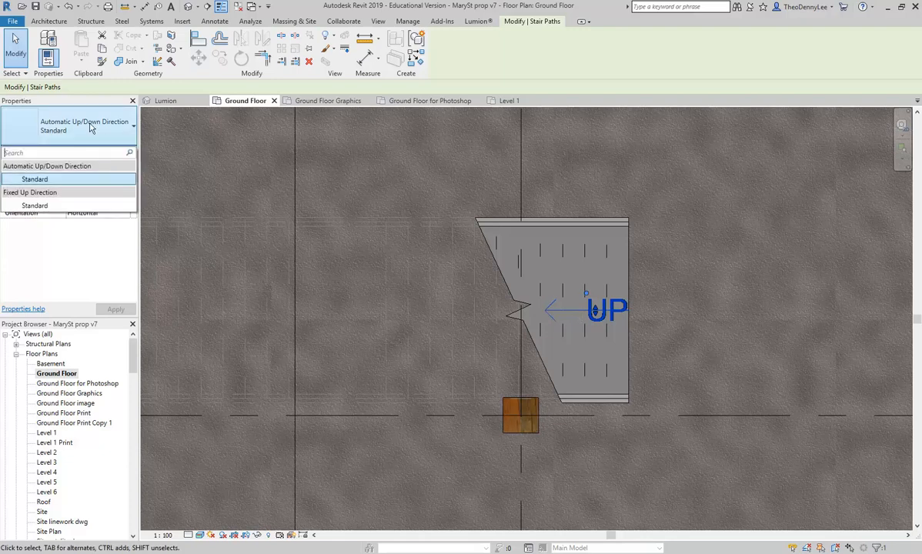
{"action": "left_click", "coordinate": [35, 206]}
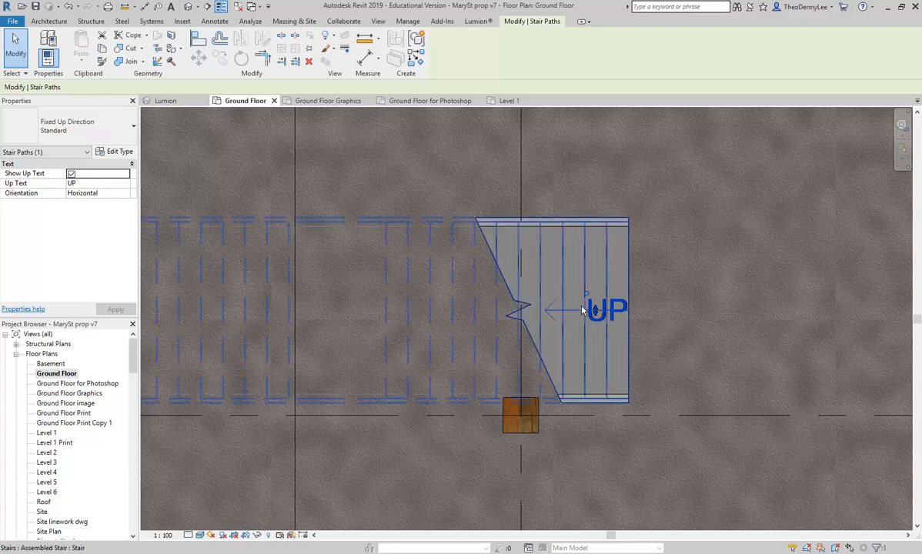
Turn off the up text on the straight stair's path so only the arrow is drawn.
{"action": "left_click", "coordinate": [71, 174]}
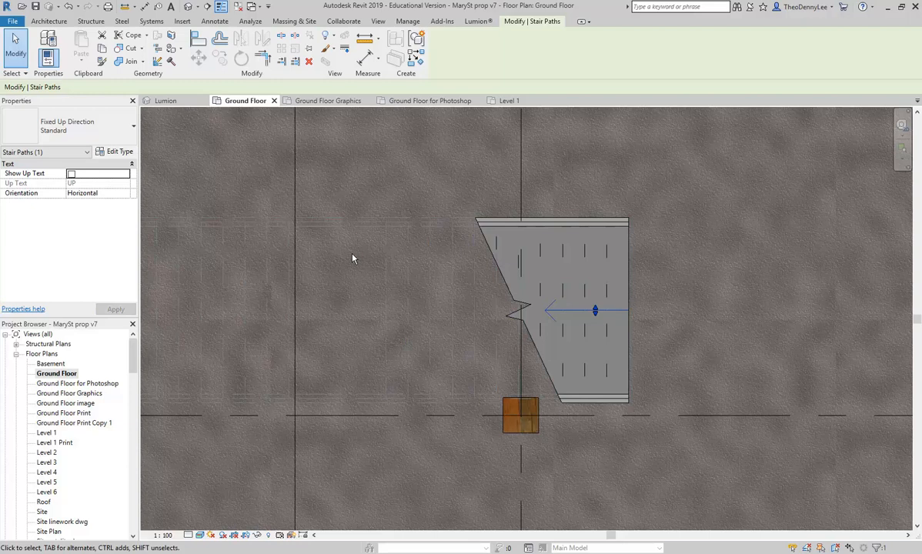
{"action": "scroll", "coordinate": [476, 306], "scroll_direction": "down", "scroll_amount": 3}
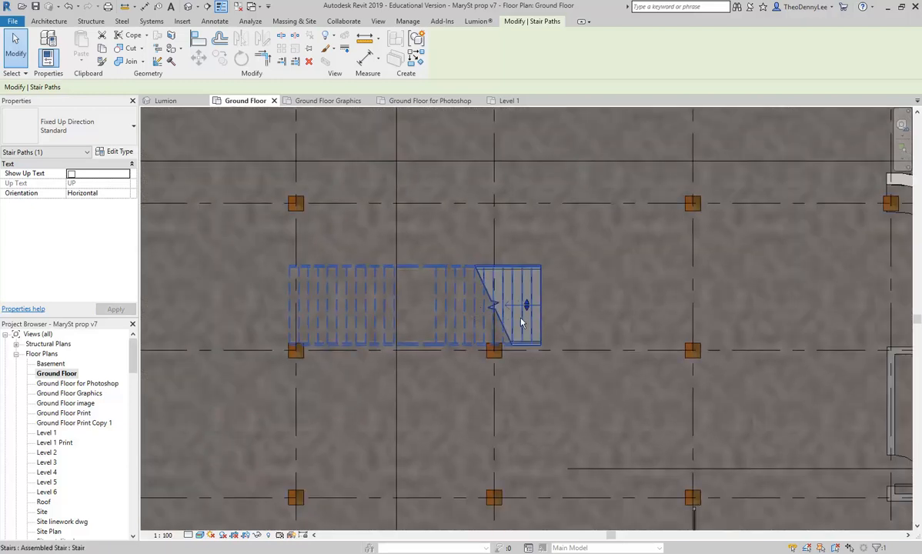
{"action": "key", "text": "Escape"}
{"action": "scroll", "coordinate": [305, 267], "scroll_direction": "up", "scroll_amount": 2}
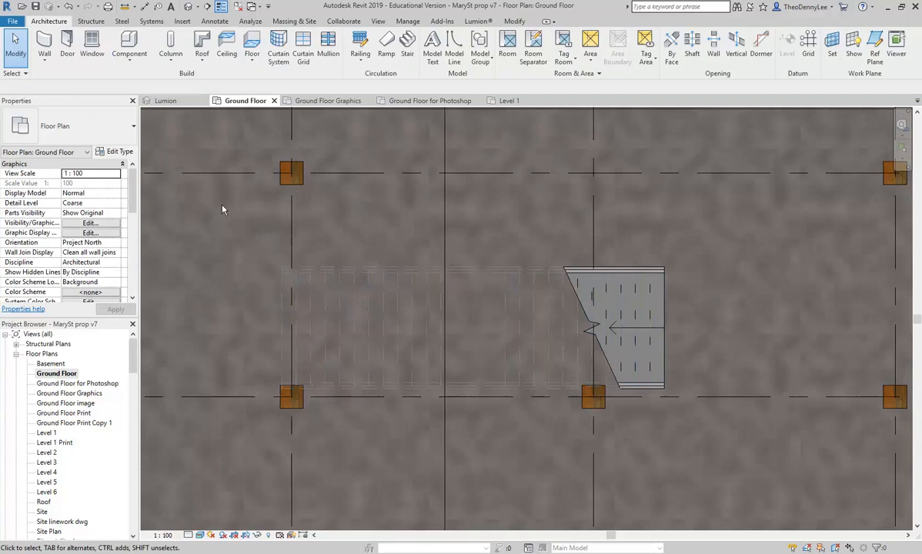
Select the U-shaped monolithic stair in the left stair core and try switching its up label on and off.
{"action": "scroll", "coordinate": [630, 294], "scroll_direction": "down", "scroll_amount": 2}
{"action": "left_click_drag", "start_coordinate": [300, 324], "coordinate": [511, 316]}
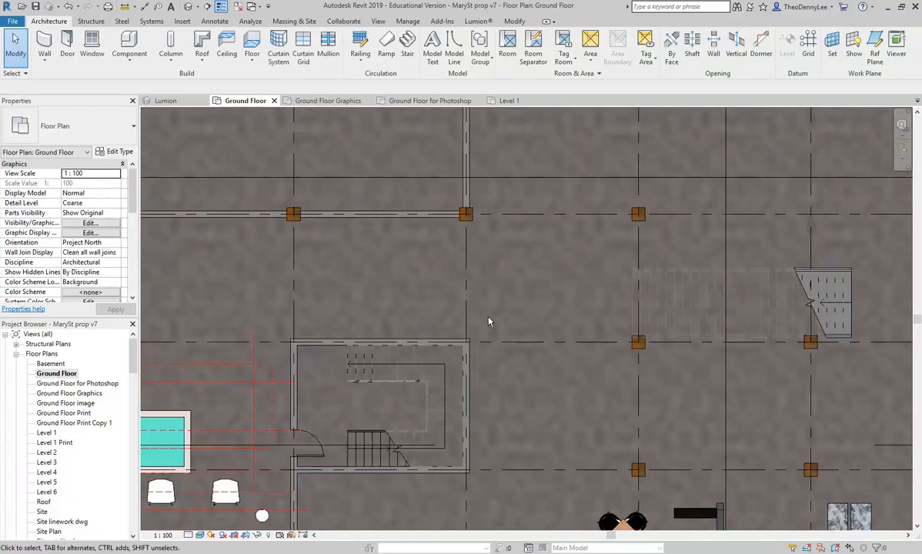
{"action": "left_click_drag", "start_coordinate": [381, 430], "coordinate": [436, 341]}
{"action": "scroll", "coordinate": [436, 343], "scroll_direction": "up", "scroll_amount": 2}
{"action": "left_click", "coordinate": [470, 369]}
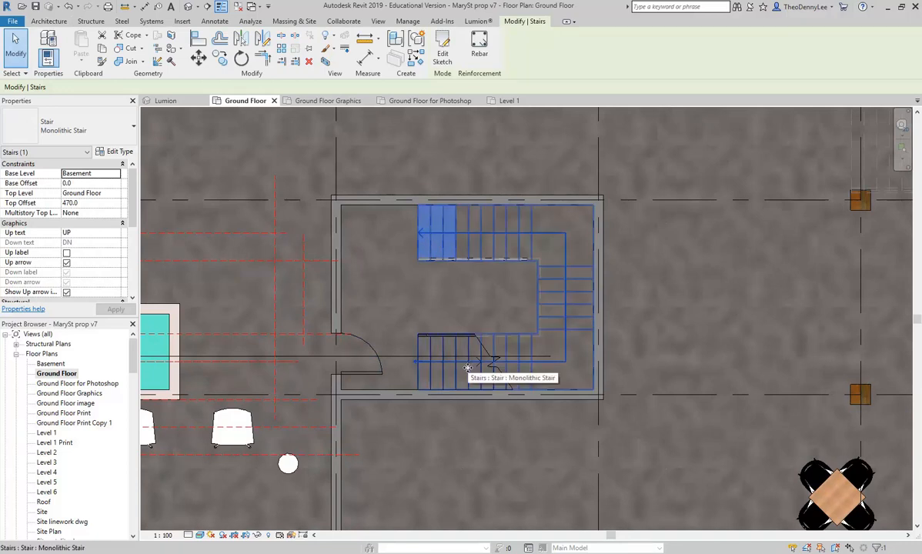
{"action": "scroll", "coordinate": [467, 368], "scroll_direction": "up", "scroll_amount": 2}
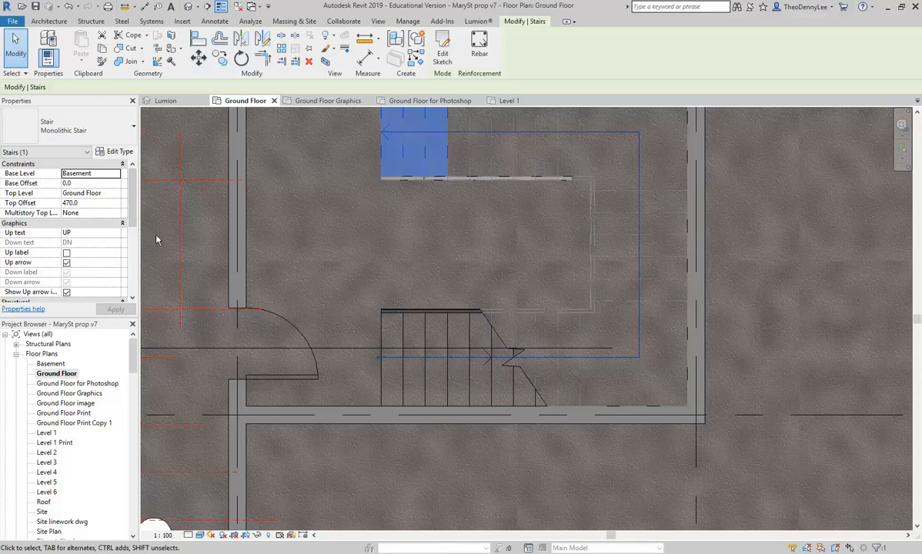
{"action": "left_click", "coordinate": [66, 253]}
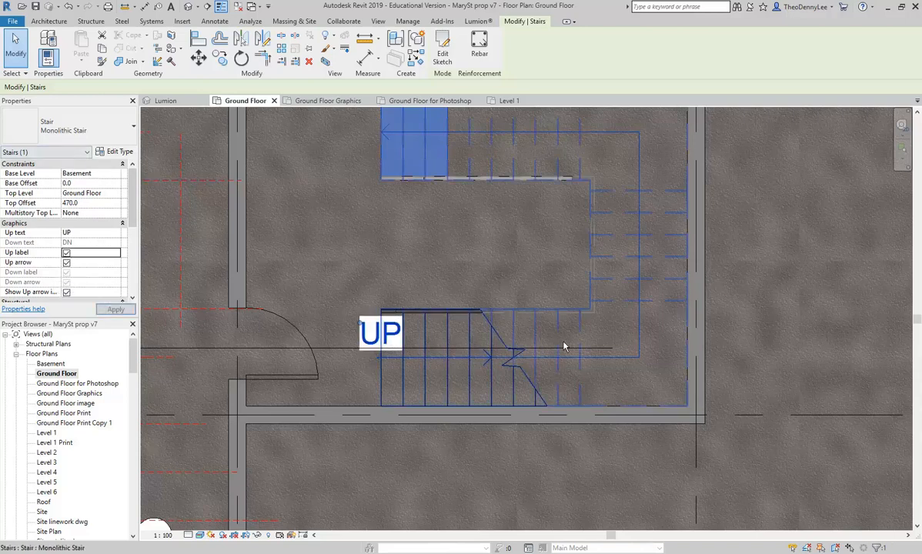
{"action": "left_click", "coordinate": [66, 253]}
{"action": "left_click", "coordinate": [67, 263]}
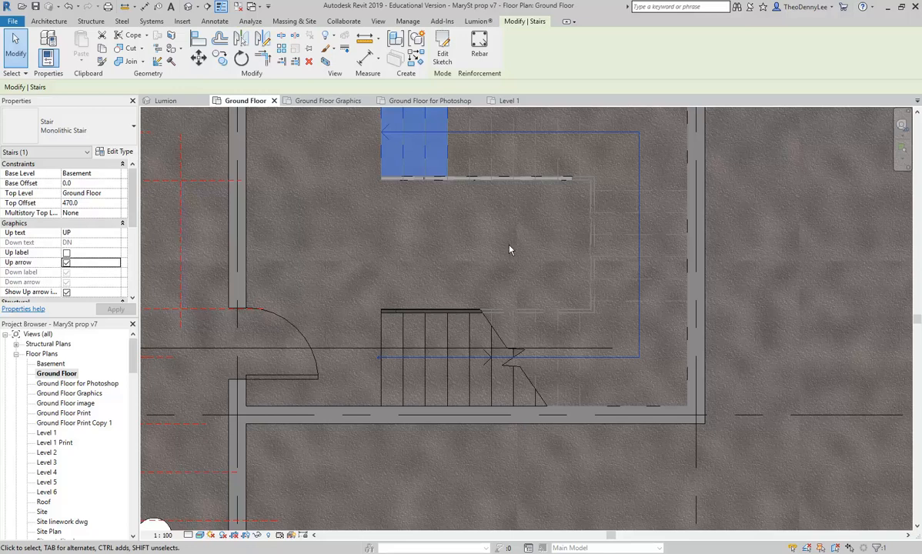
Reselect the straight stair's path to check its up text setting, and review the stairs across the Ground Floor plan.
{"action": "scroll", "coordinate": [504, 250], "scroll_direction": "down", "scroll_amount": 5}
{"action": "left_click_drag", "start_coordinate": [608, 262], "coordinate": [333, 290]}
{"action": "scroll", "coordinate": [667, 165], "scroll_direction": "up", "scroll_amount": 2}
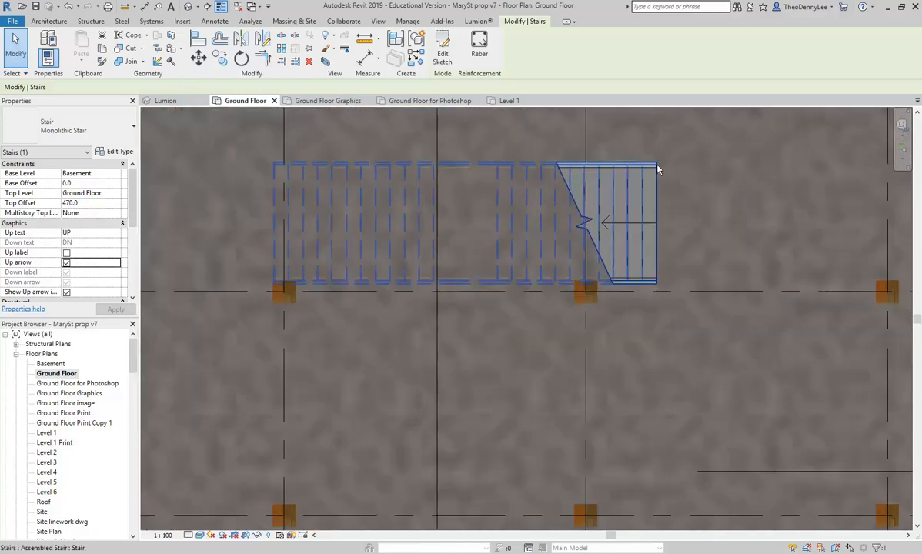
{"action": "scroll", "coordinate": [658, 168], "scroll_direction": "up", "scroll_amount": 3}
{"action": "left_click", "coordinate": [638, 216]}
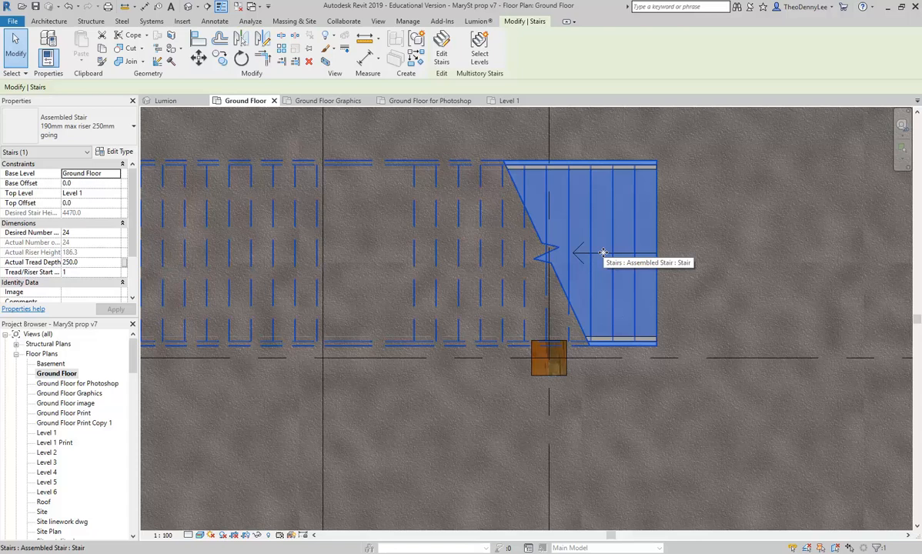
{"action": "key", "text": "Tab"}
{"action": "key", "text": "Tab"}
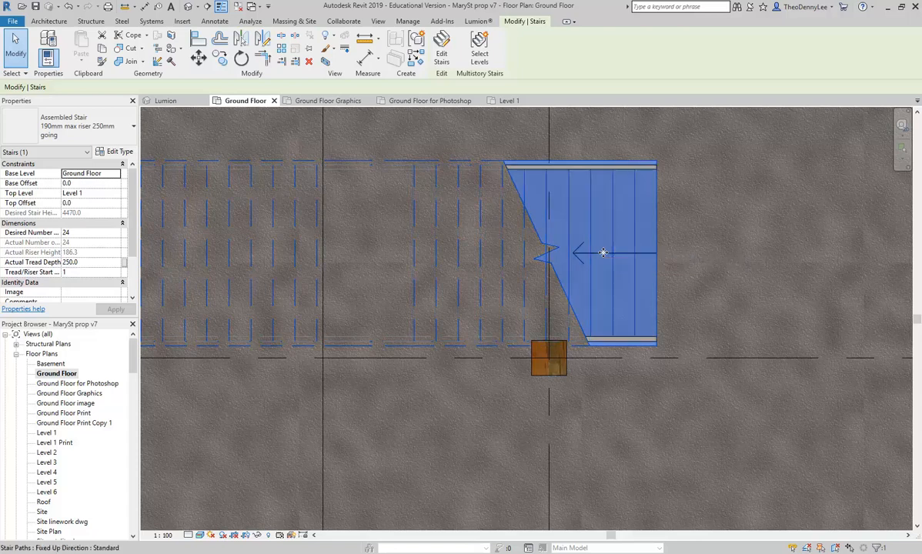
{"action": "left_click", "coordinate": [603, 252]}
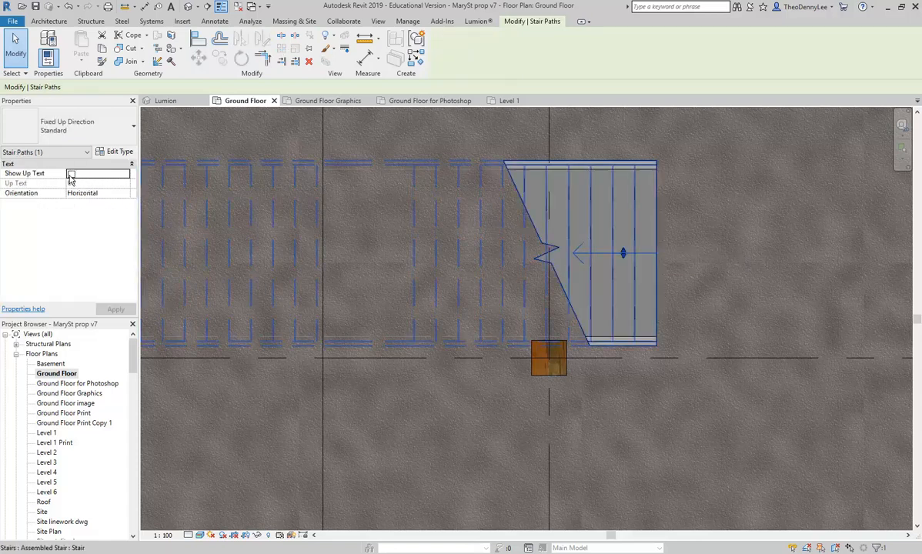
{"action": "key", "text": "Escape"}
{"action": "scroll", "coordinate": [648, 266], "scroll_direction": "down", "scroll_amount": 5}
{"action": "scroll", "coordinate": [647, 265], "scroll_direction": "down", "scroll_amount": 5}
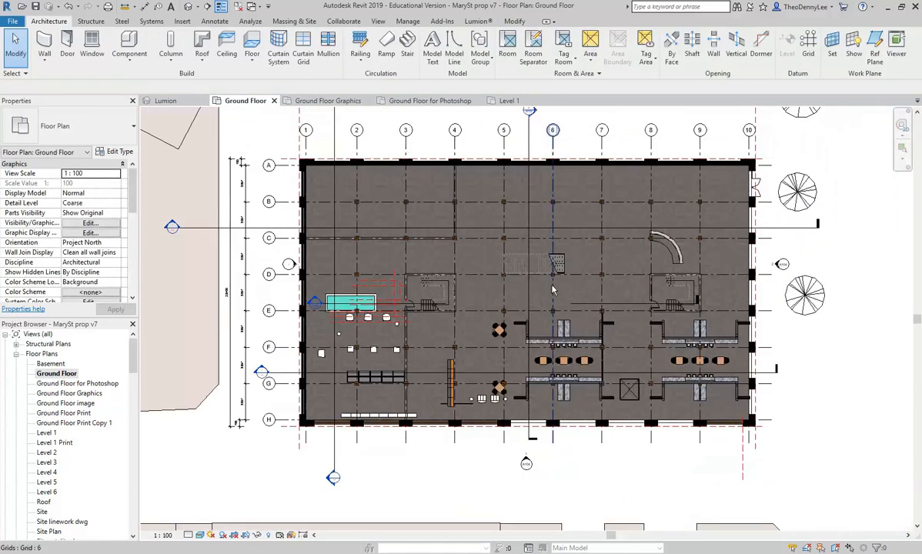
{"action": "left_click_drag", "start_coordinate": [552, 290], "coordinate": [554, 329]}
{"action": "scroll", "coordinate": [554, 327], "scroll_direction": "up", "scroll_amount": 2}
{"action": "scroll", "coordinate": [552, 327], "scroll_direction": "down", "scroll_amount": 3}
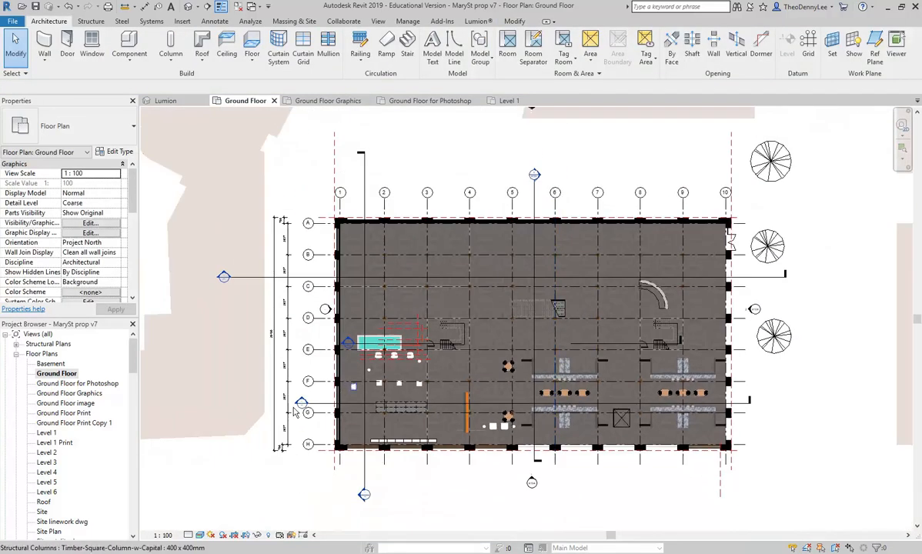
In the Ground Floor for Photoshop view, pull the crop region's top, left and bottom edges in closer to the building.
{"action": "double_click", "coordinate": [77, 383]}
{"action": "scroll", "coordinate": [479, 289], "scroll_direction": "down", "scroll_amount": 3}
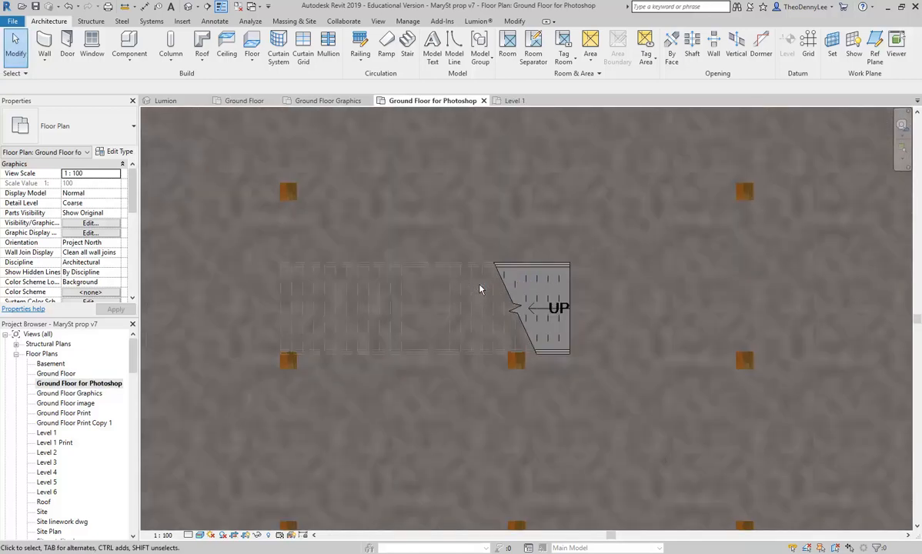
{"action": "scroll", "coordinate": [479, 289], "scroll_direction": "down", "scroll_amount": 6}
{"action": "scroll", "coordinate": [473, 259], "scroll_direction": "up", "scroll_amount": 3}
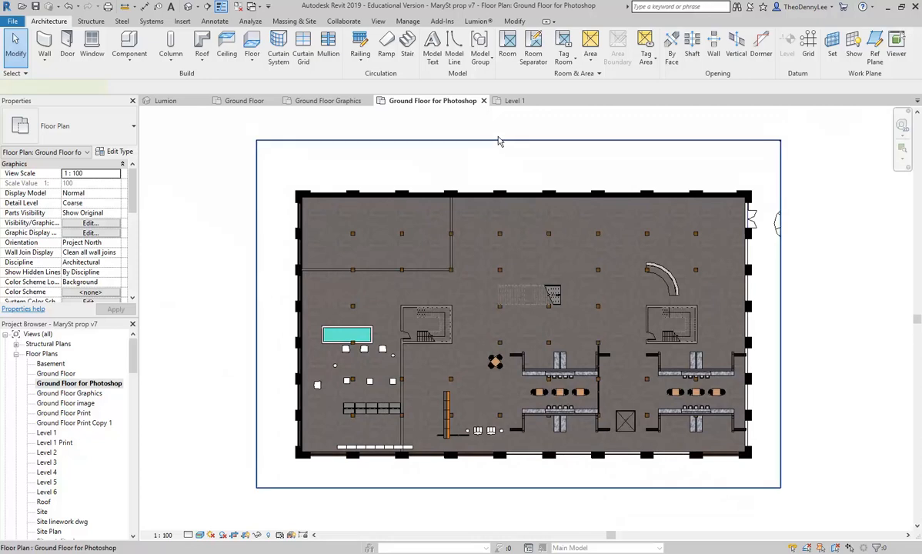
{"action": "left_click", "coordinate": [498, 142]}
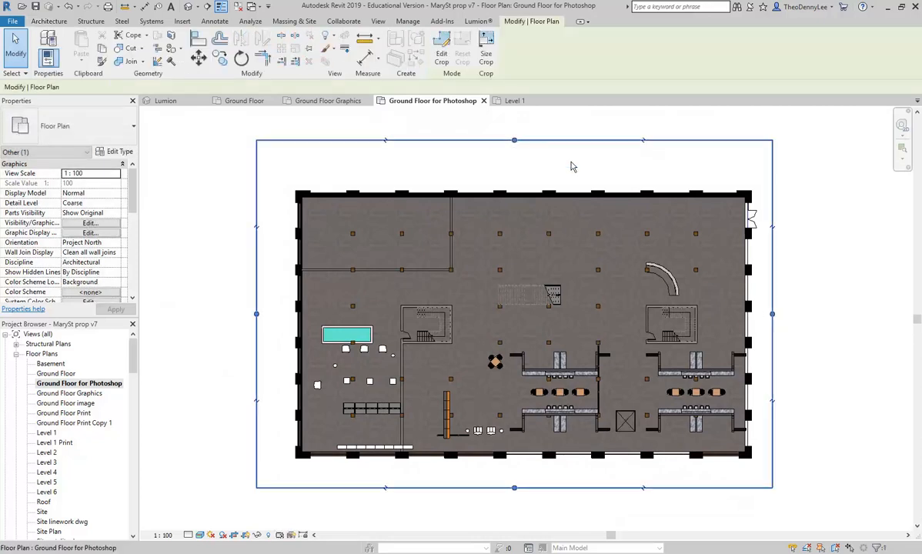
{"action": "left_click_drag", "start_coordinate": [513, 140], "coordinate": [514, 179]}
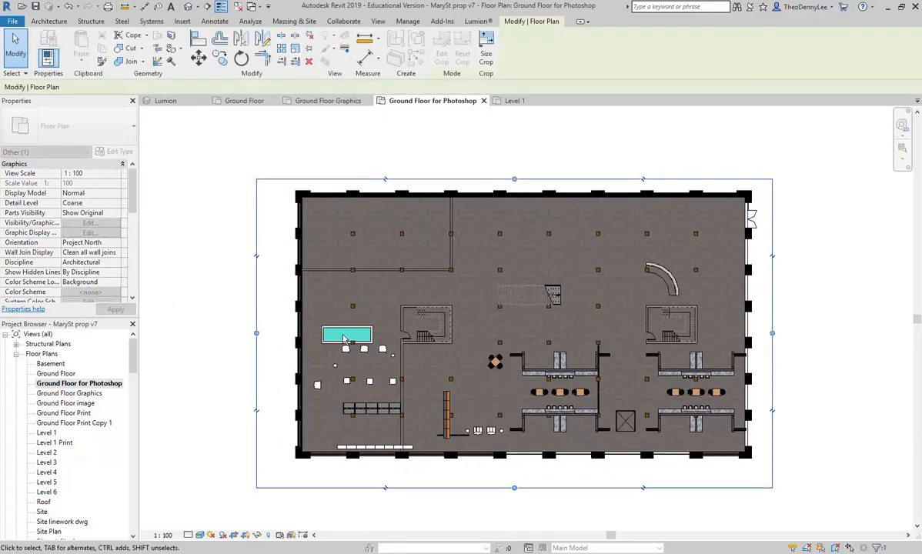
{"action": "left_click_drag", "start_coordinate": [256, 333], "coordinate": [273, 333]}
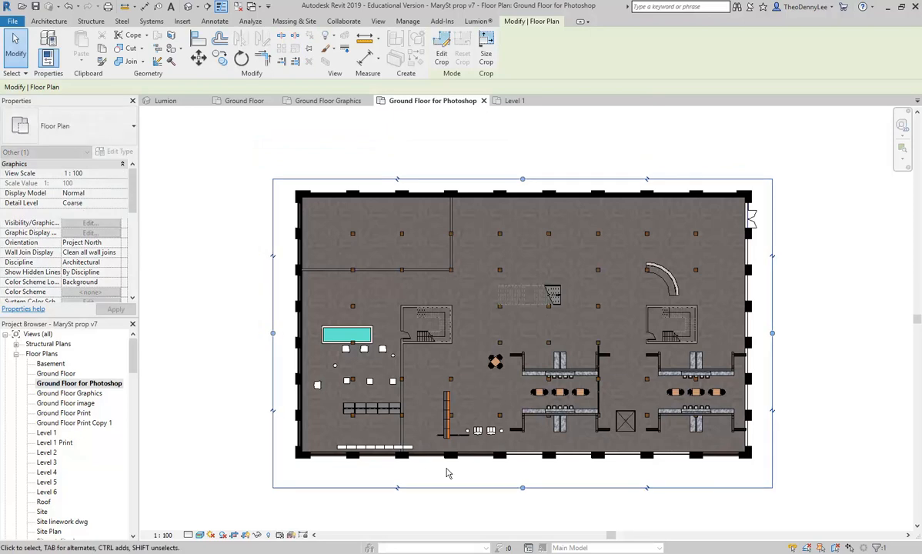
{"action": "left_click_drag", "start_coordinate": [522, 487], "coordinate": [523, 472]}
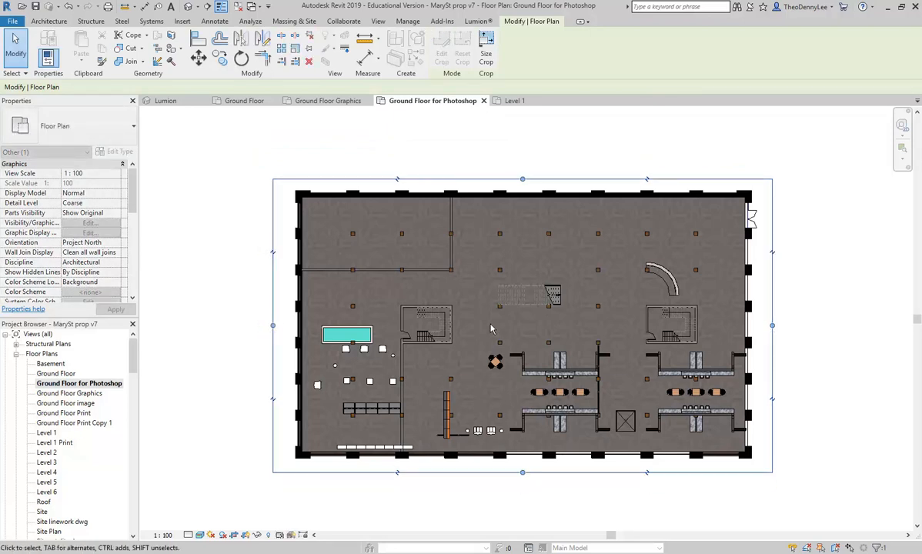
Set the Ground Floor for Photoshop view's visual style to Hidden Line.
{"action": "scroll", "coordinate": [654, 354], "scroll_direction": "up", "scroll_amount": 2}
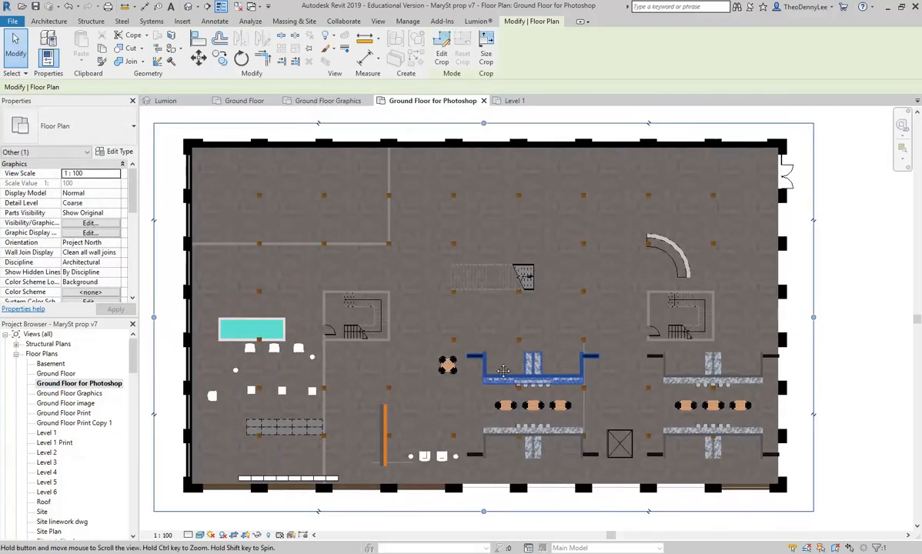
{"action": "left_click_drag", "start_coordinate": [495, 367], "coordinate": [512, 370]}
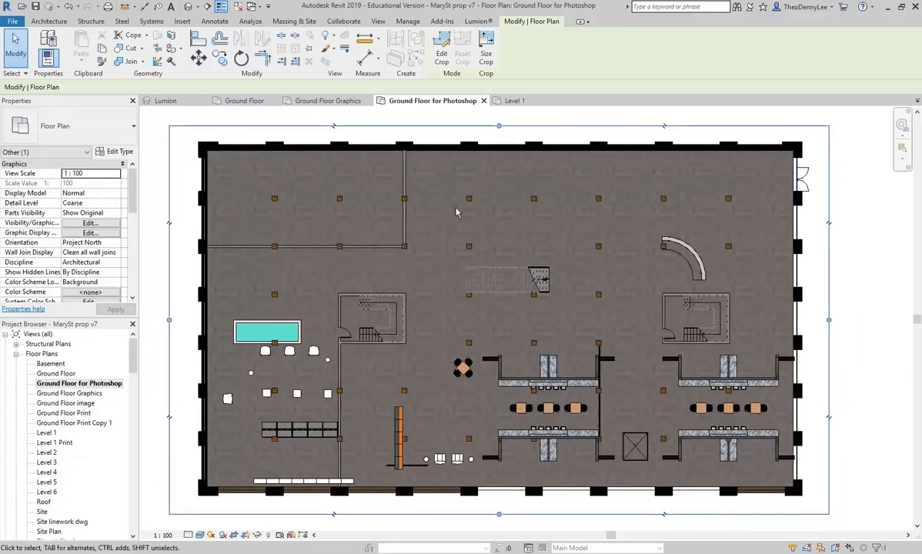
{"action": "left_click", "coordinate": [199, 536]}
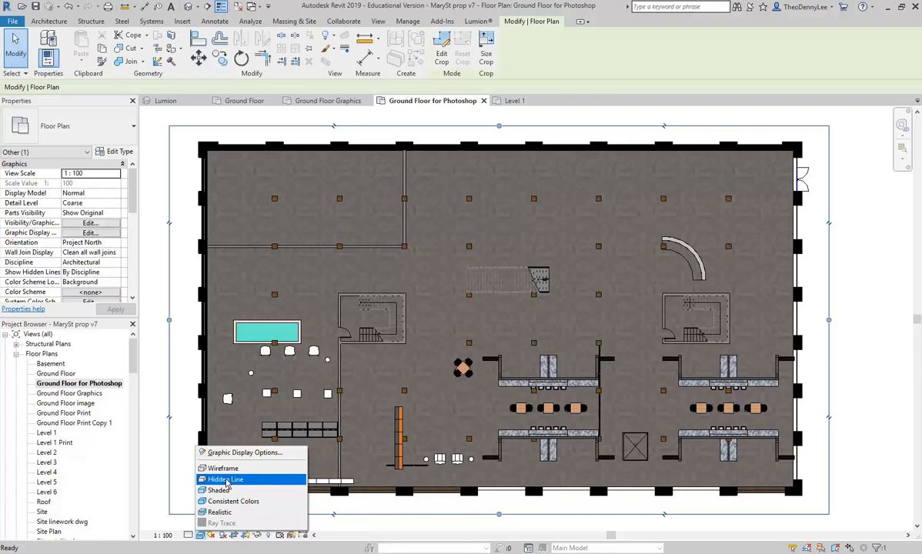
{"action": "left_click", "coordinate": [226, 479]}
{"action": "scroll", "coordinate": [285, 370], "scroll_direction": "down", "scroll_amount": 2}
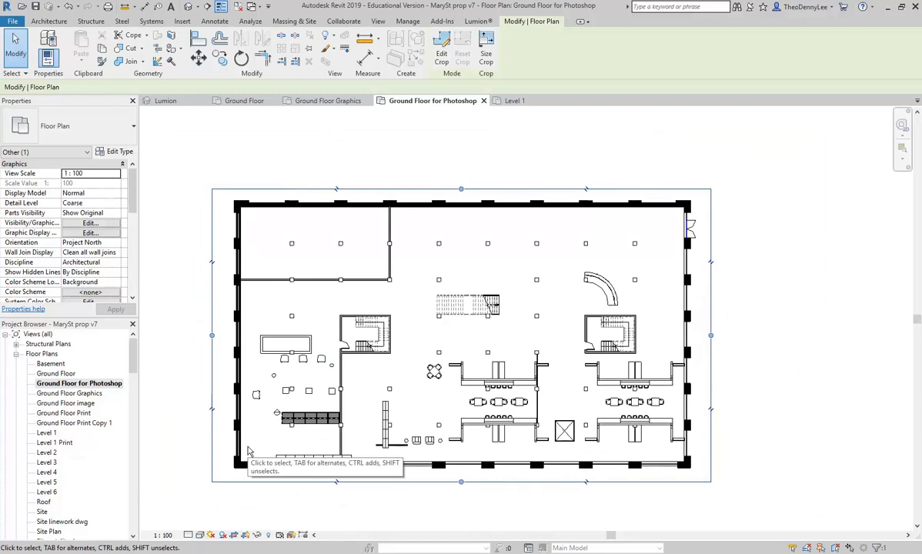
Examine the densely hatched shelving units and the grey-filled internal walls across the plan for graphics unsuited to Photoshop.
{"action": "scroll", "coordinate": [262, 438], "scroll_direction": "up", "scroll_amount": 2}
{"action": "scroll", "coordinate": [327, 427], "scroll_direction": "up", "scroll_amount": 3}
{"action": "scroll", "coordinate": [369, 368], "scroll_direction": "up", "scroll_amount": 3}
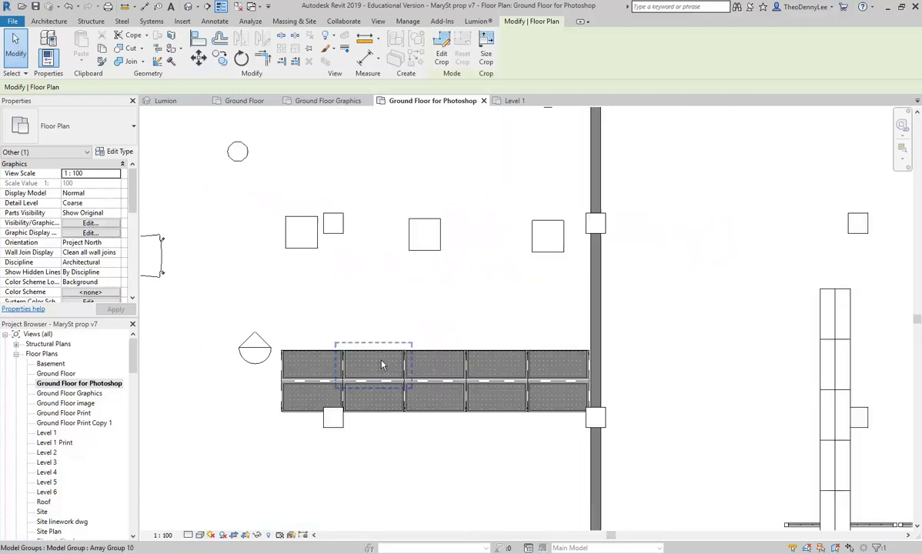
{"action": "scroll", "coordinate": [369, 366], "scroll_direction": "up", "scroll_amount": 2}
{"action": "scroll", "coordinate": [488, 310], "scroll_direction": "up", "scroll_amount": 3}
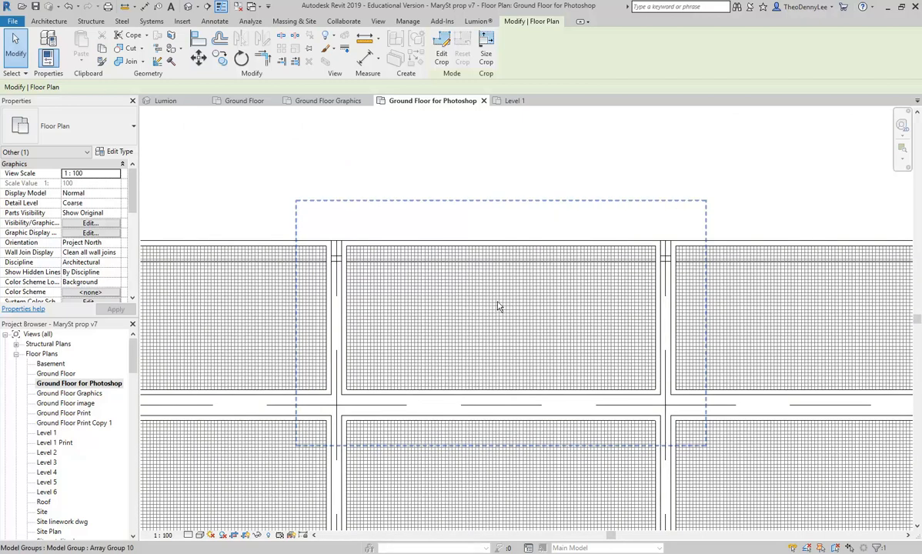
{"action": "scroll", "coordinate": [288, 276], "scroll_direction": "up", "scroll_amount": 4}
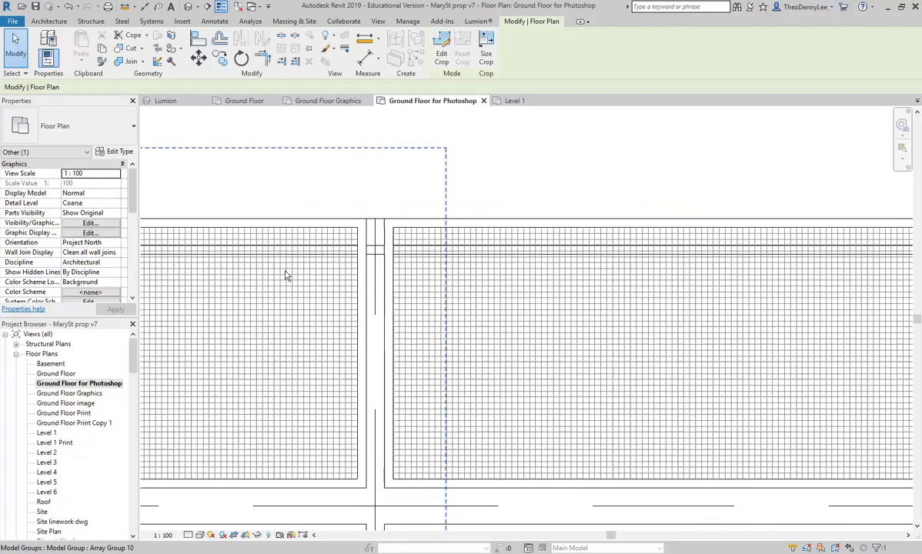
{"action": "scroll", "coordinate": [481, 346], "scroll_direction": "down", "scroll_amount": 12}
{"action": "scroll", "coordinate": [482, 262], "scroll_direction": "down", "scroll_amount": 4}
{"action": "left_click_drag", "start_coordinate": [490, 270], "coordinate": [269, 321]}
{"action": "scroll", "coordinate": [495, 348], "scroll_direction": "up", "scroll_amount": 5}
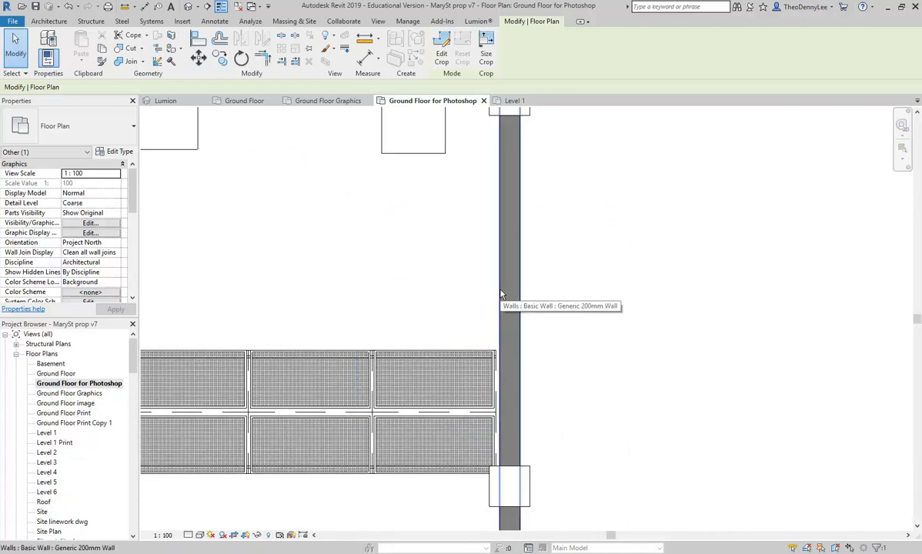
{"action": "scroll", "coordinate": [493, 308], "scroll_direction": "down", "scroll_amount": 5}
{"action": "left_click_drag", "start_coordinate": [473, 355], "coordinate": [473, 356]}
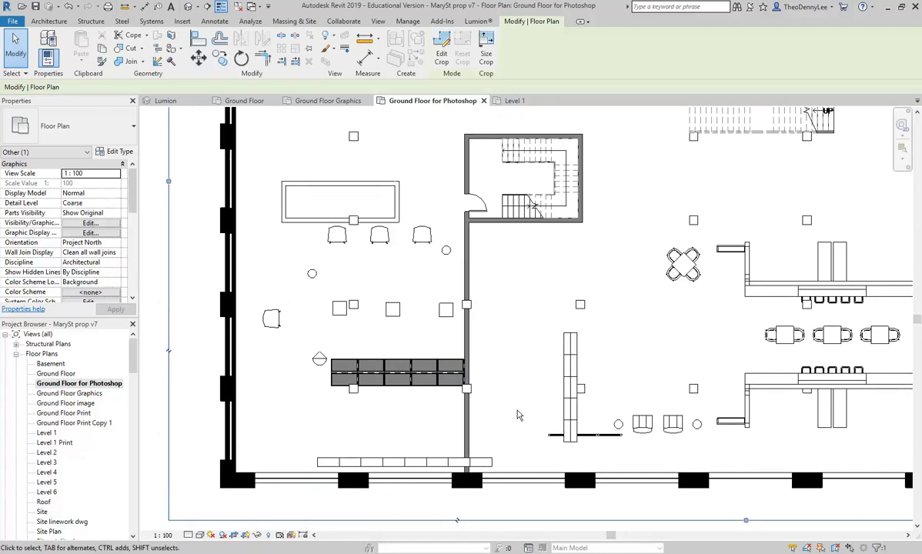
{"action": "scroll", "coordinate": [465, 424], "scroll_direction": "down", "scroll_amount": 2}
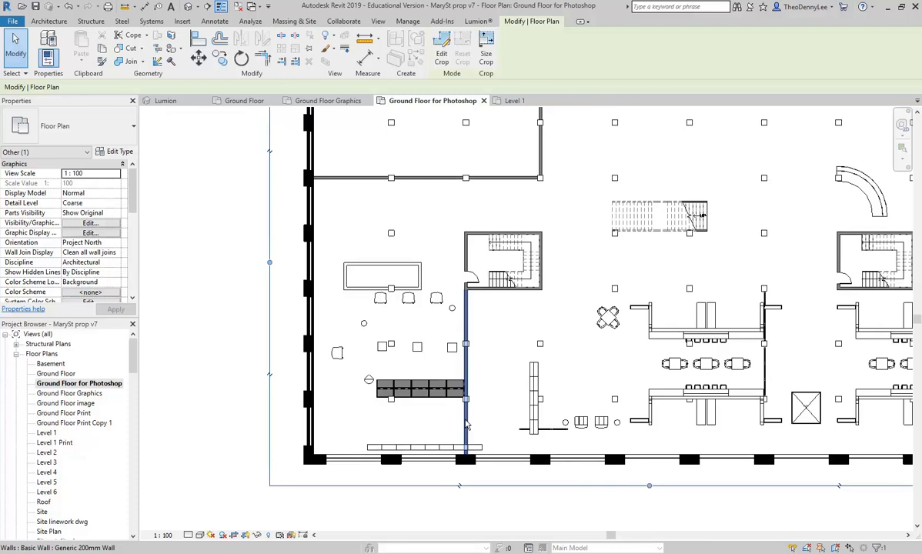
{"action": "scroll", "coordinate": [512, 329], "scroll_direction": "down", "scroll_amount": 2}
{"action": "left_click_drag", "start_coordinate": [512, 330], "coordinate": [420, 365]}
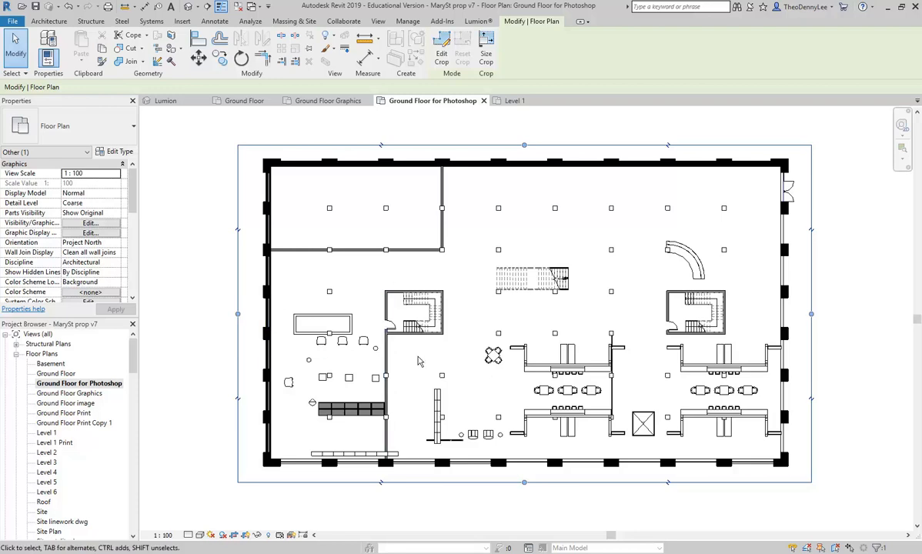
Change the Generic 200mm Wall type's coarse scale fill color to black, using the internal wall below the left stair core.
{"action": "scroll", "coordinate": [402, 400], "scroll_direction": "up", "scroll_amount": 1}
{"action": "scroll", "coordinate": [402, 406], "scroll_direction": "up", "scroll_amount": 1}
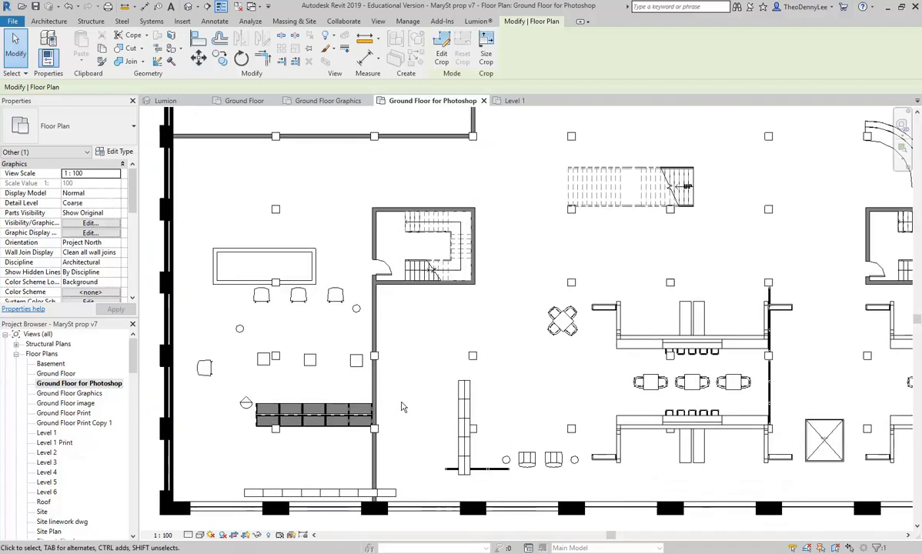
{"action": "left_click", "coordinate": [376, 321]}
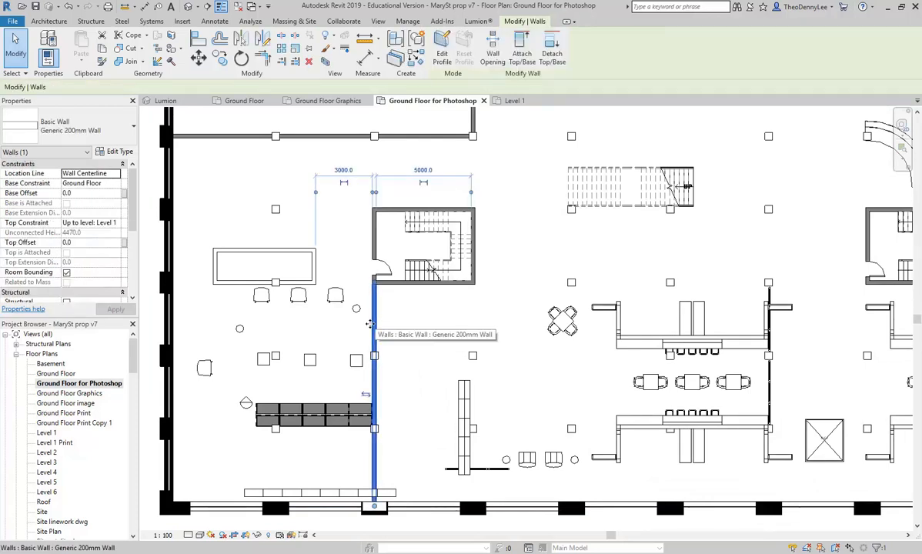
{"action": "left_click", "coordinate": [112, 153]}
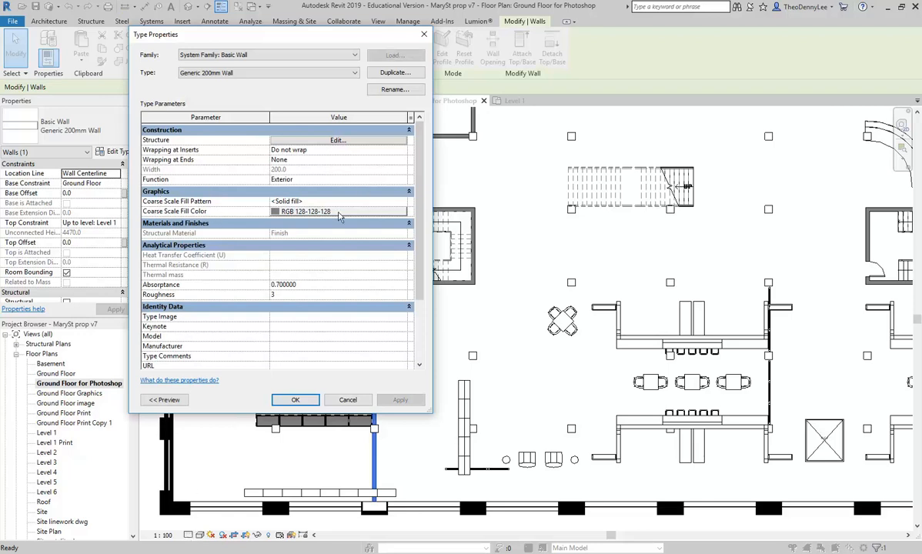
{"action": "left_click", "coordinate": [346, 211]}
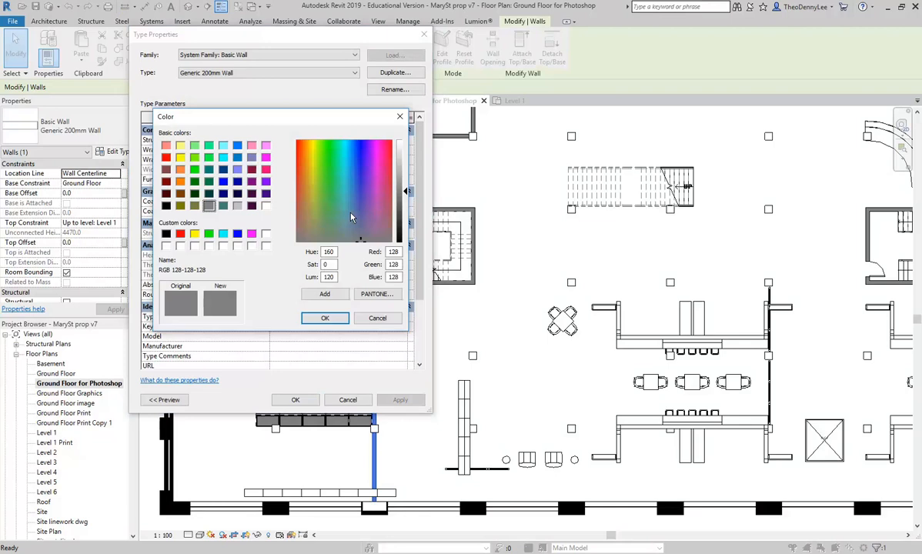
{"action": "left_click", "coordinate": [167, 205]}
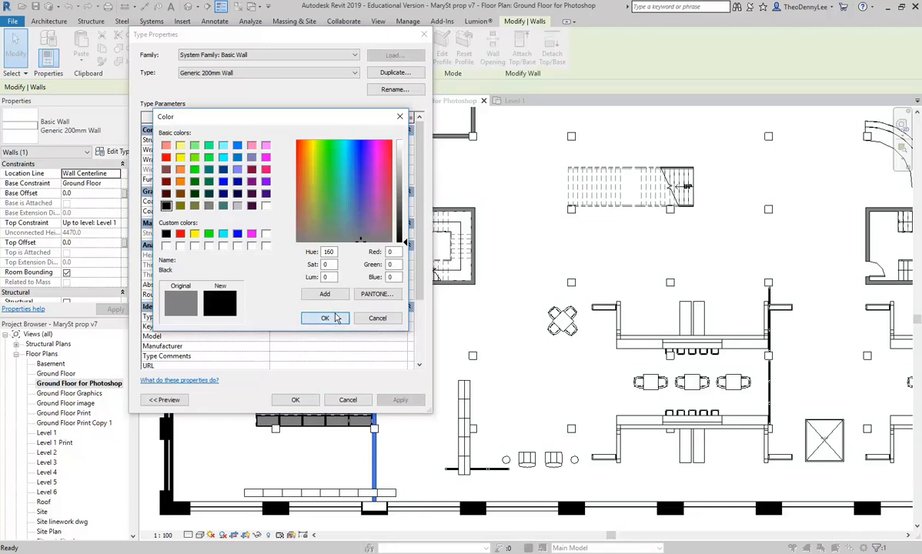
{"action": "left_click", "coordinate": [336, 318]}
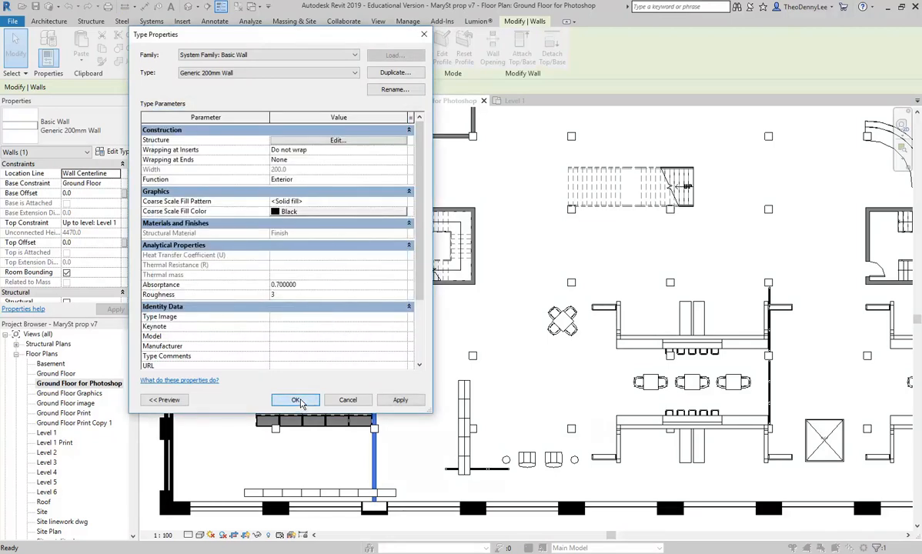
{"action": "left_click", "coordinate": [297, 400]}
Check the coarse scale fill settings in the type properties of the left stair core's upper wall and review the plan.
{"action": "scroll", "coordinate": [406, 218], "scroll_direction": "up", "scroll_amount": 3}
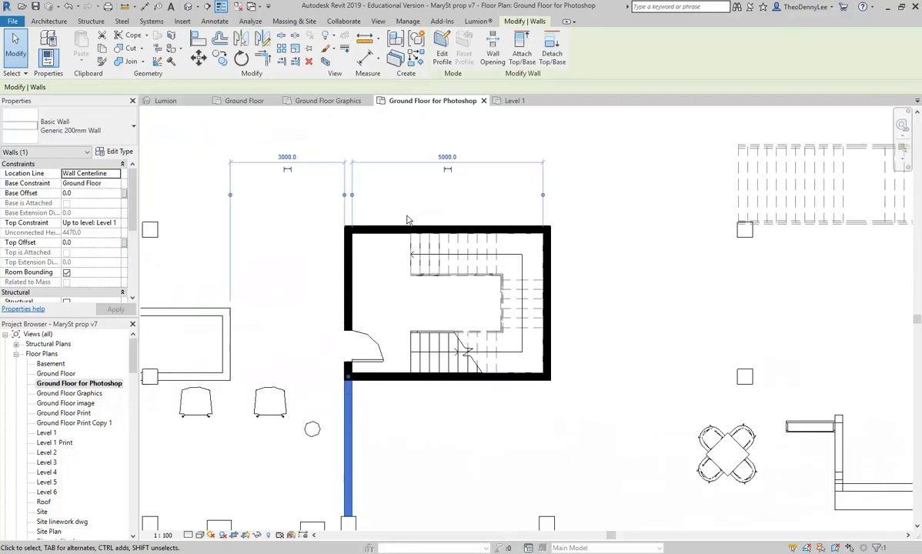
{"action": "scroll", "coordinate": [405, 219], "scroll_direction": "up", "scroll_amount": 2}
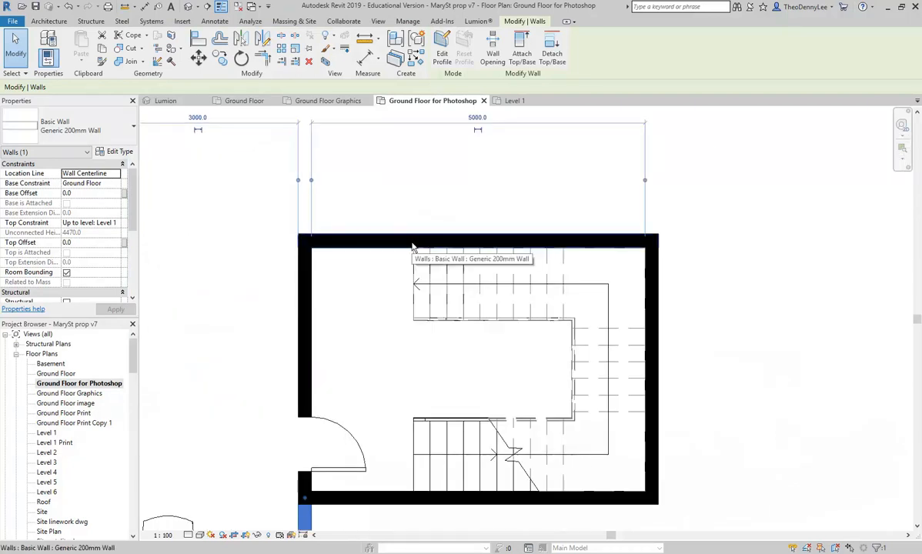
{"action": "key", "text": "Escape"}
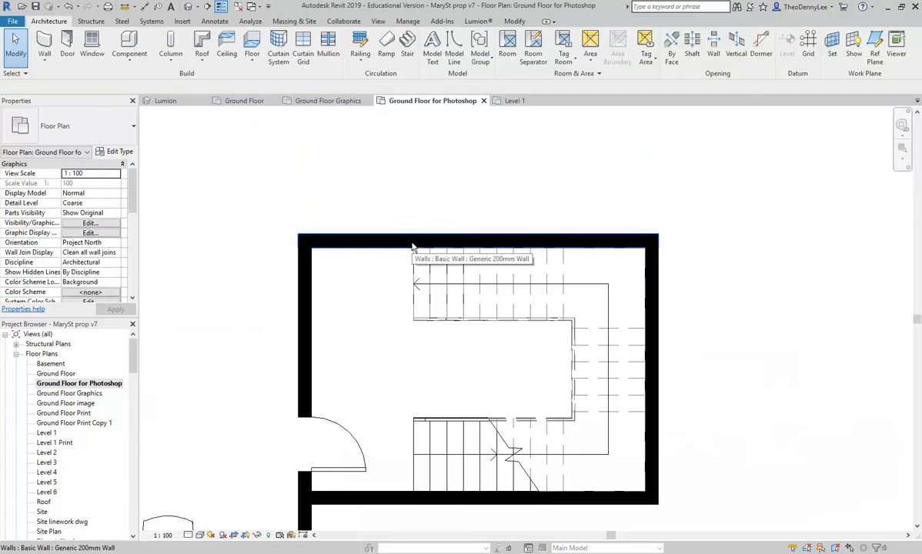
{"action": "left_click", "coordinate": [408, 243]}
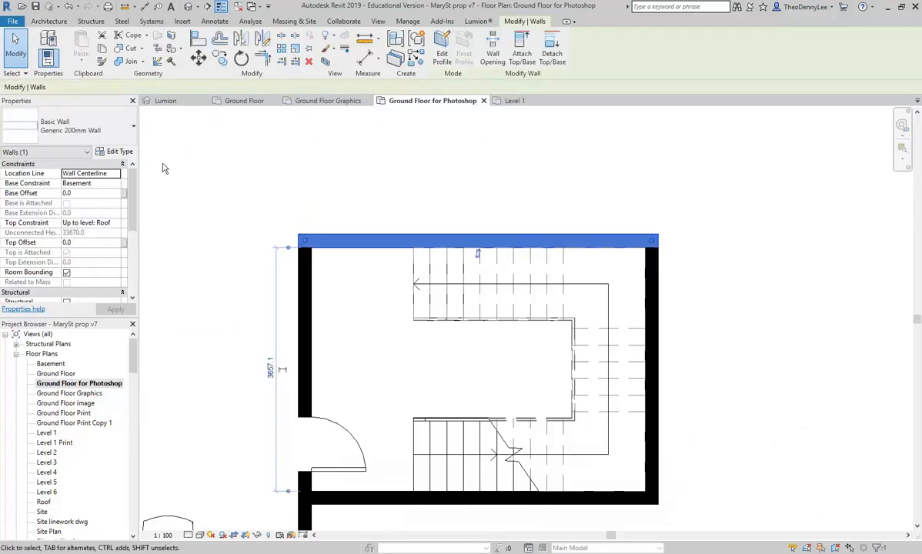
{"action": "left_click", "coordinate": [115, 152]}
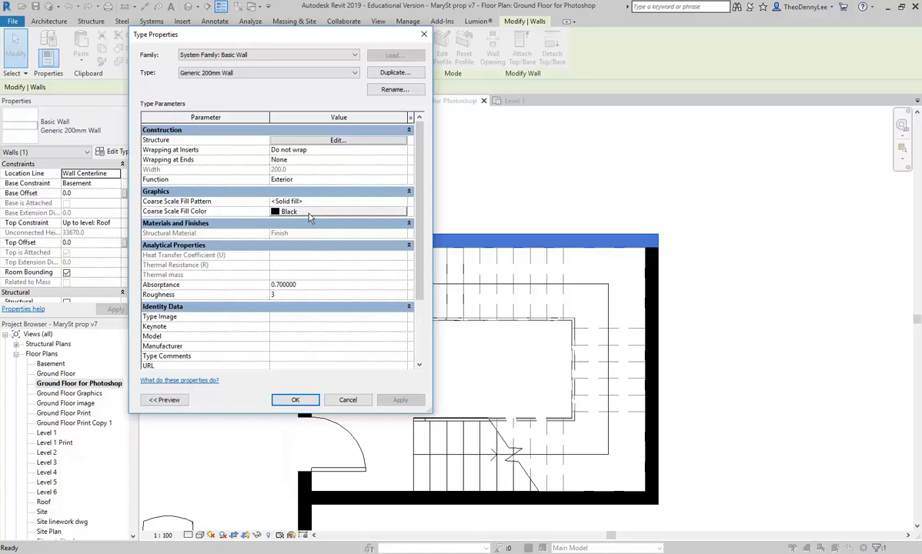
{"action": "left_click", "coordinate": [296, 399]}
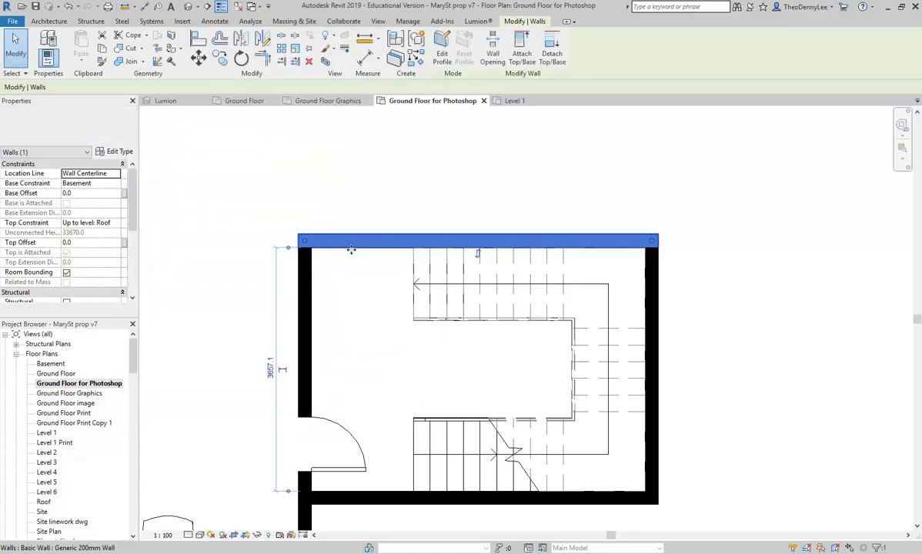
{"action": "scroll", "coordinate": [351, 248], "scroll_direction": "down", "scroll_amount": 5}
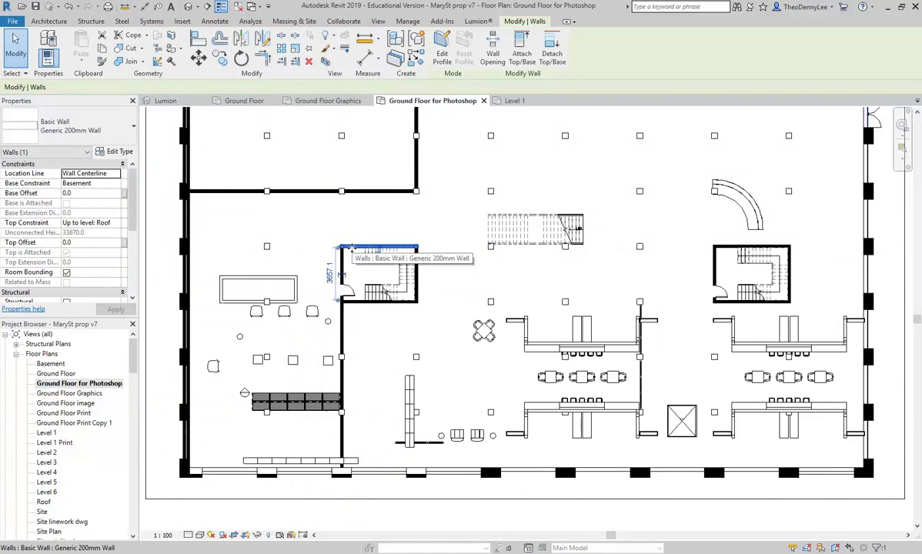
{"action": "left_click", "coordinate": [364, 215]}
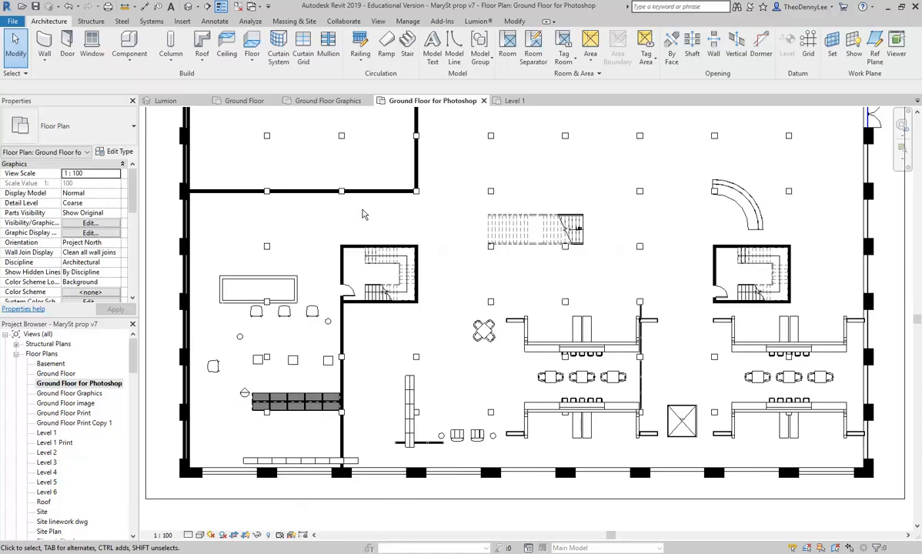
{"action": "scroll", "coordinate": [366, 222], "scroll_direction": "down", "scroll_amount": 3}
{"action": "scroll", "coordinate": [340, 287], "scroll_direction": "up", "scroll_amount": 3}
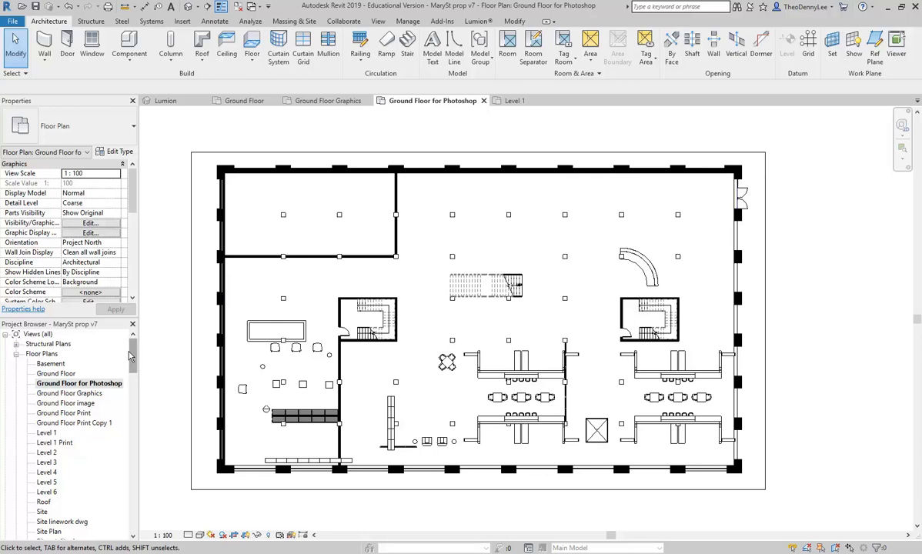
Start a new sheet under Sheets (all) in the project.
{"action": "left_click_drag", "start_coordinate": [135, 356], "coordinate": [135, 464]}
{"action": "left_click", "coordinate": [39, 501]}
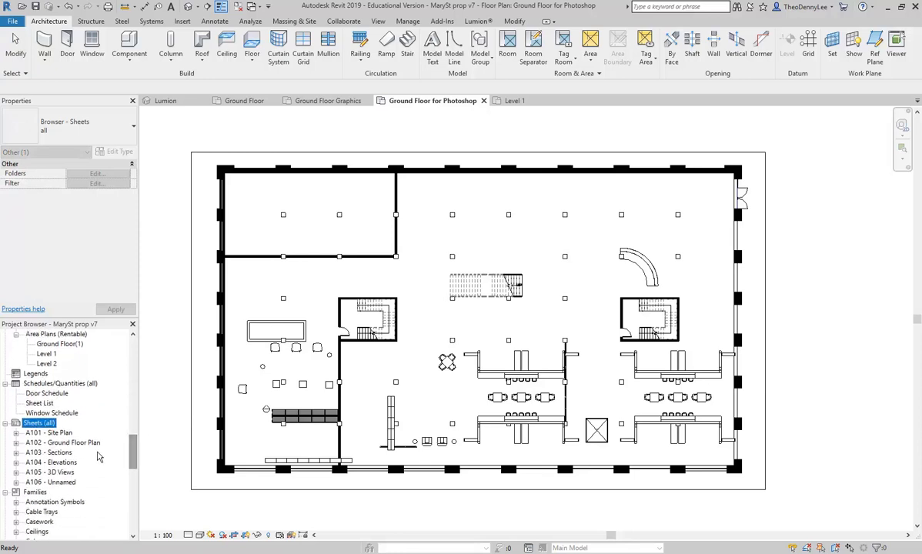
{"action": "right_click", "coordinate": [41, 422]}
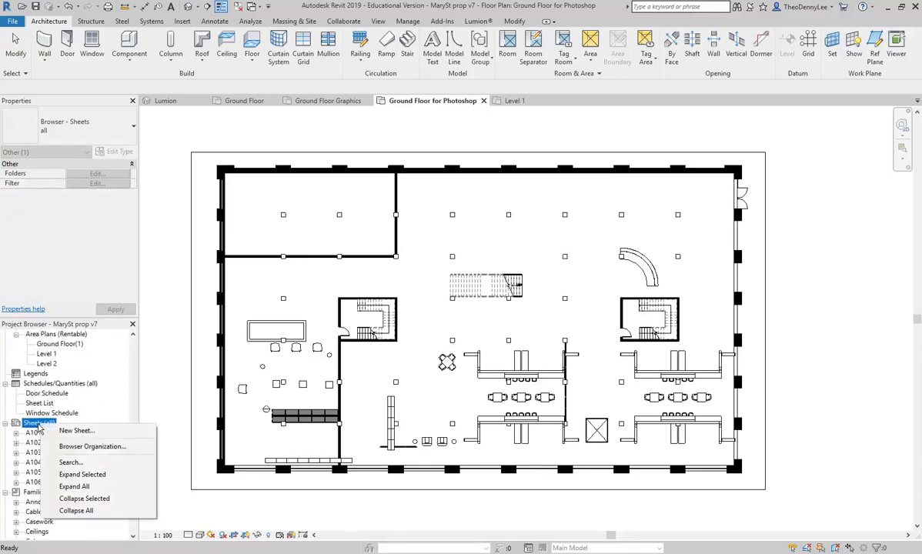
{"action": "left_click", "coordinate": [74, 431]}
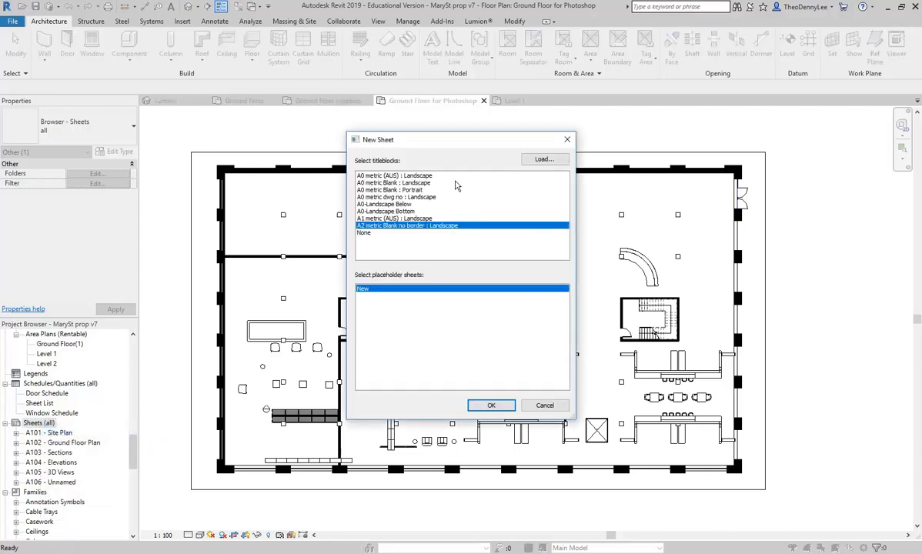
Load the A3 metric Blank titleblock from the Revit Library's Titleblocks folder for the new sheet.
{"action": "left_click", "coordinate": [543, 163]}
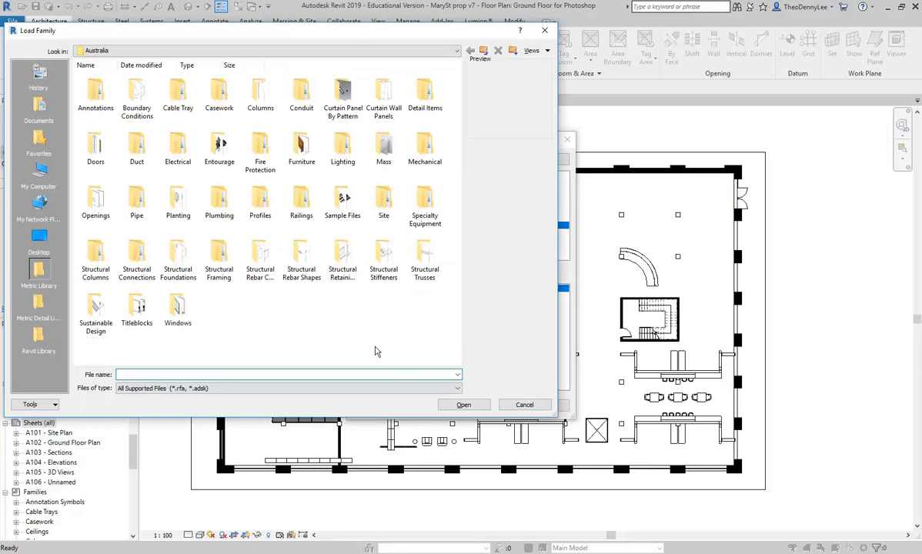
{"action": "left_click_drag", "start_coordinate": [555, 415], "coordinate": [689, 486]}
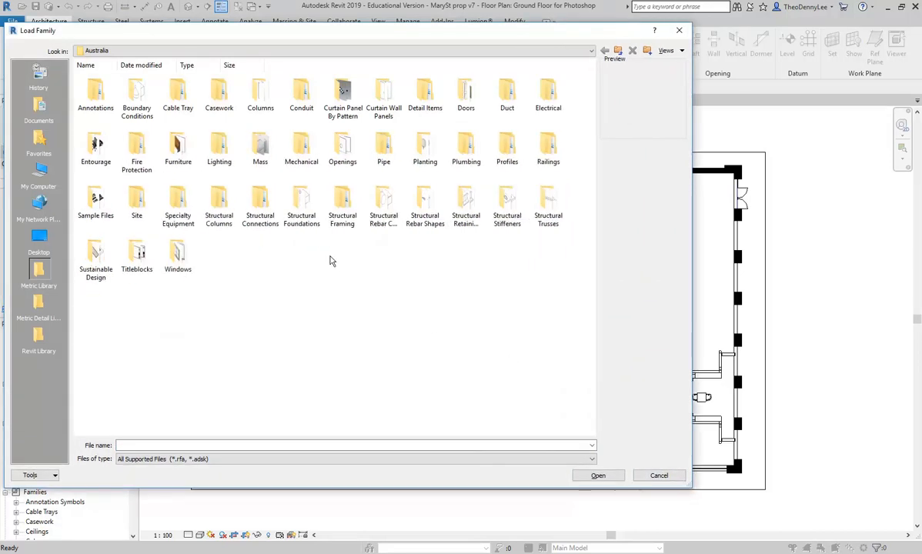
{"action": "left_click", "coordinate": [37, 338]}
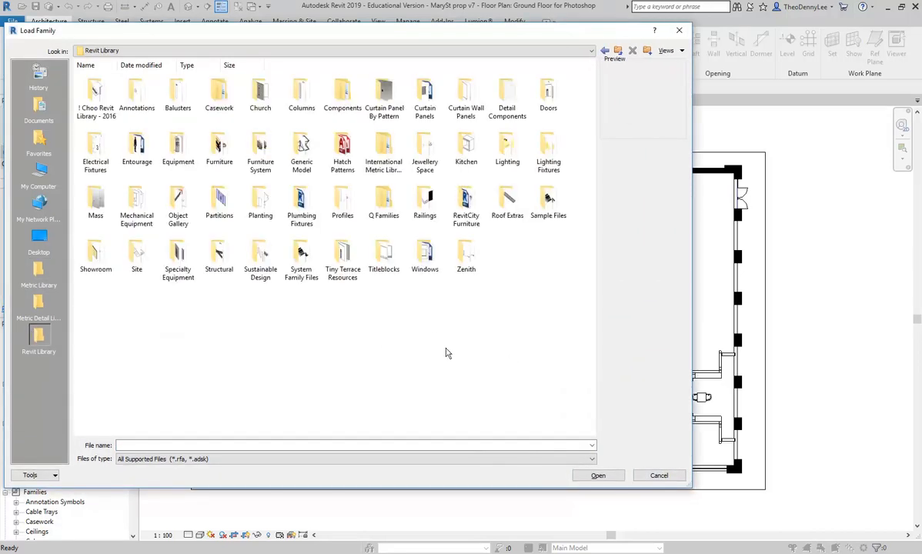
{"action": "double_click", "coordinate": [367, 244]}
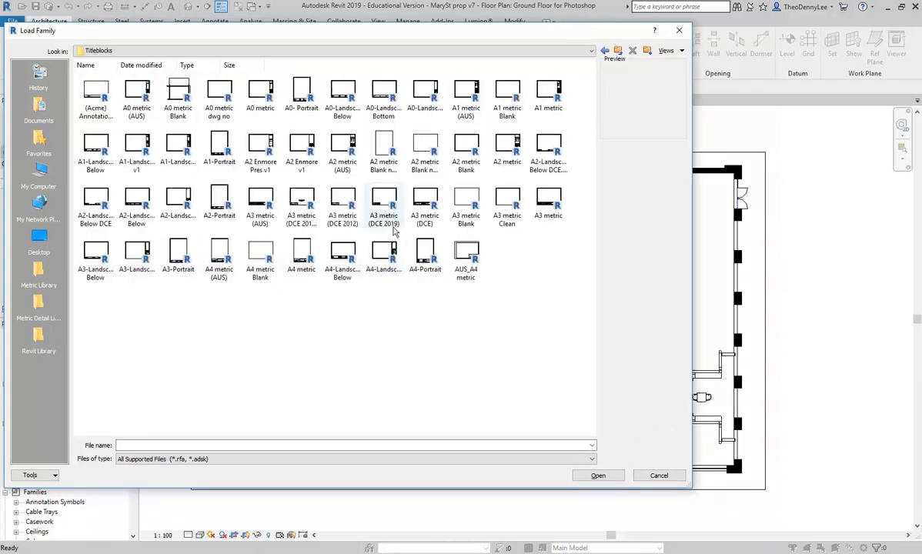
{"action": "left_click", "coordinate": [453, 202]}
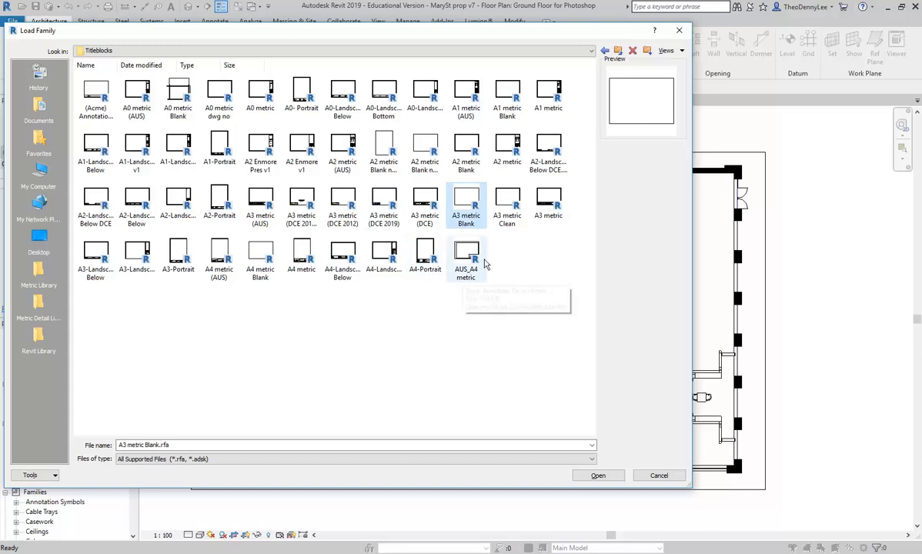
{"action": "double_click", "coordinate": [467, 200]}
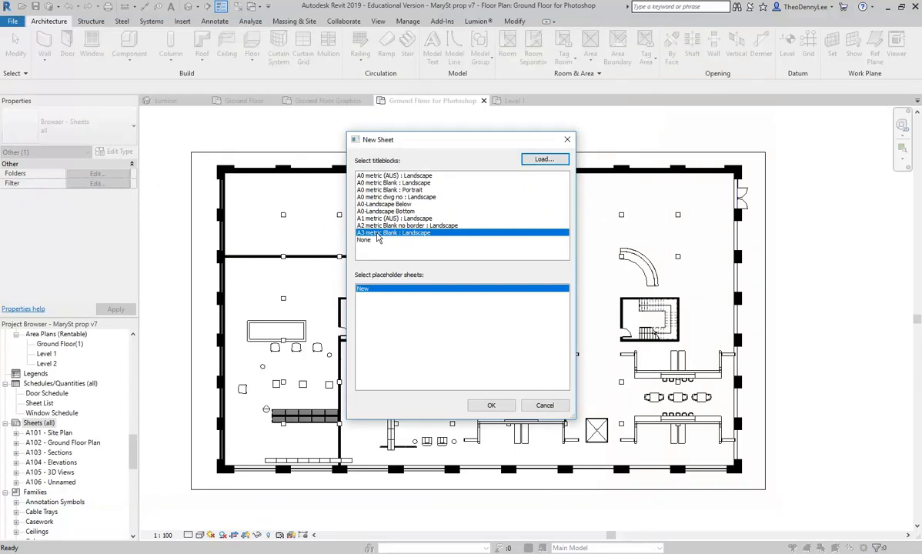
Create the sheet with the A3 metric Blank titleblock and place the Ground Floor for Photoshop plan view on it.
{"action": "left_click", "coordinate": [491, 405]}
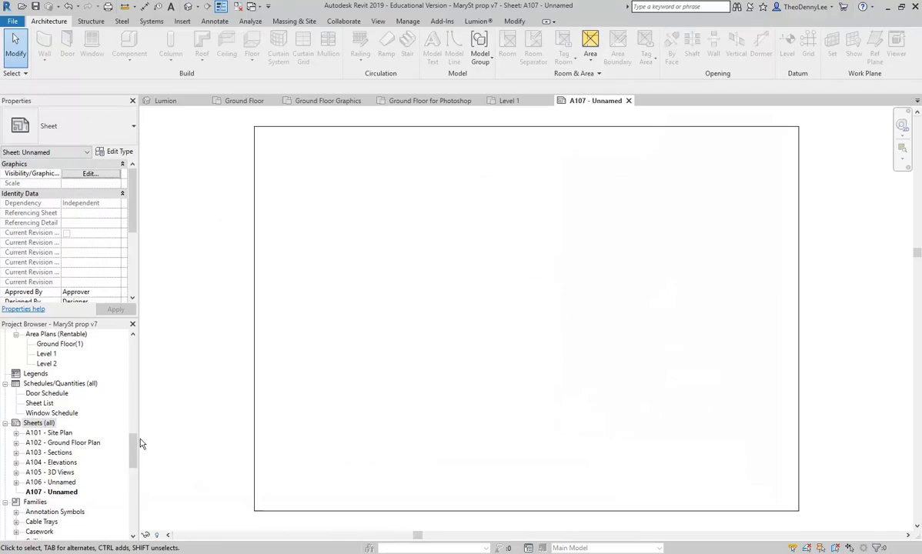
{"action": "left_click_drag", "start_coordinate": [132, 459], "coordinate": [133, 375]}
{"action": "scroll", "coordinate": [75, 345], "scroll_direction": "up", "scroll_amount": 1}
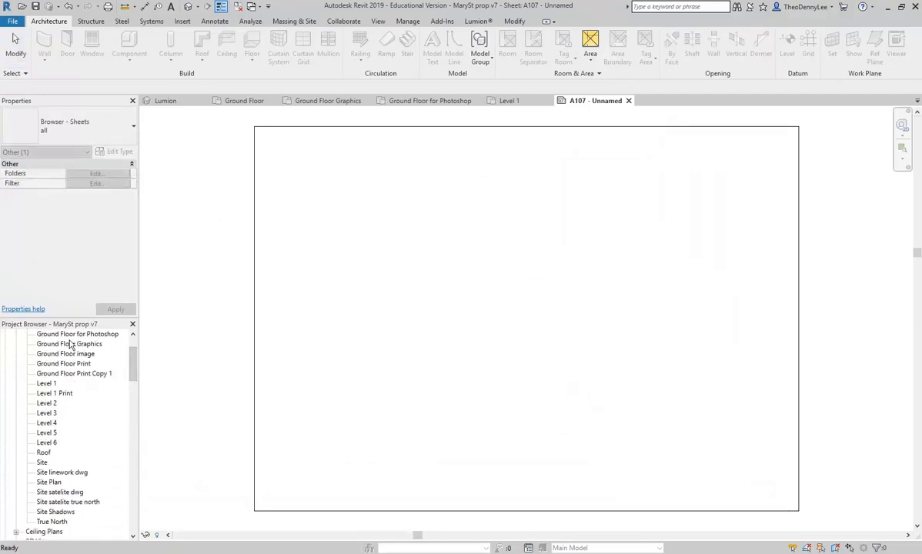
{"action": "left_click", "coordinate": [58, 333]}
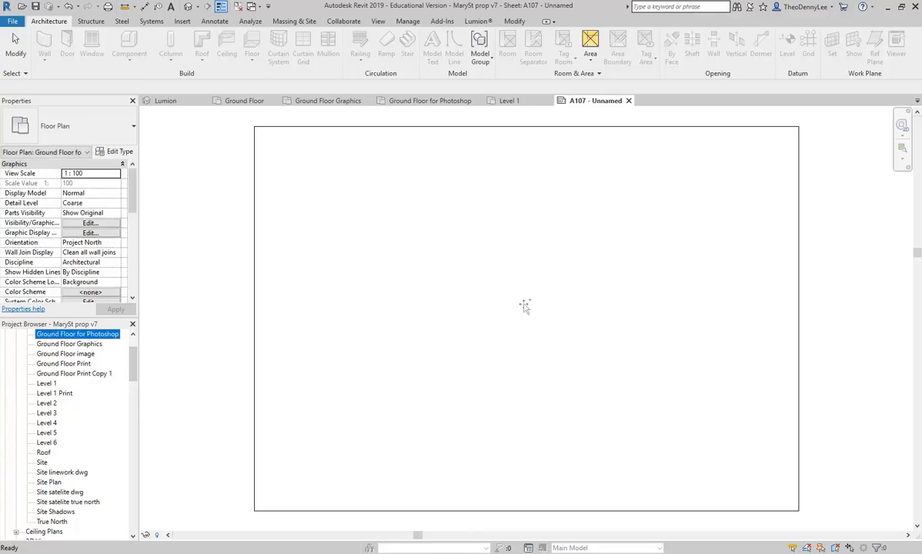
{"action": "left_click", "coordinate": [529, 331]}
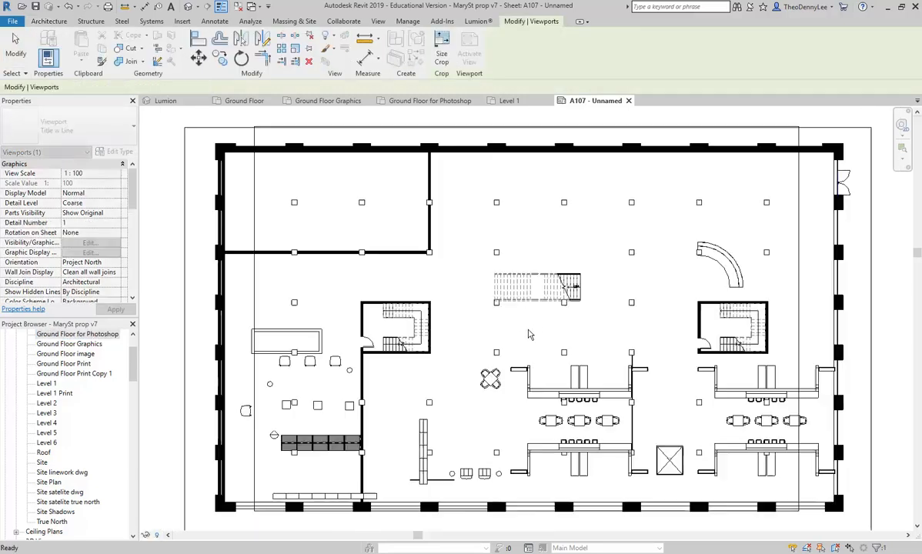
Move the floor plan viewport around the A3 sheet to compare its size with the titleblock.
{"action": "scroll", "coordinate": [528, 329], "scroll_direction": "down", "scroll_amount": 3}
{"action": "scroll", "coordinate": [494, 321], "scroll_direction": "up", "scroll_amount": 1}
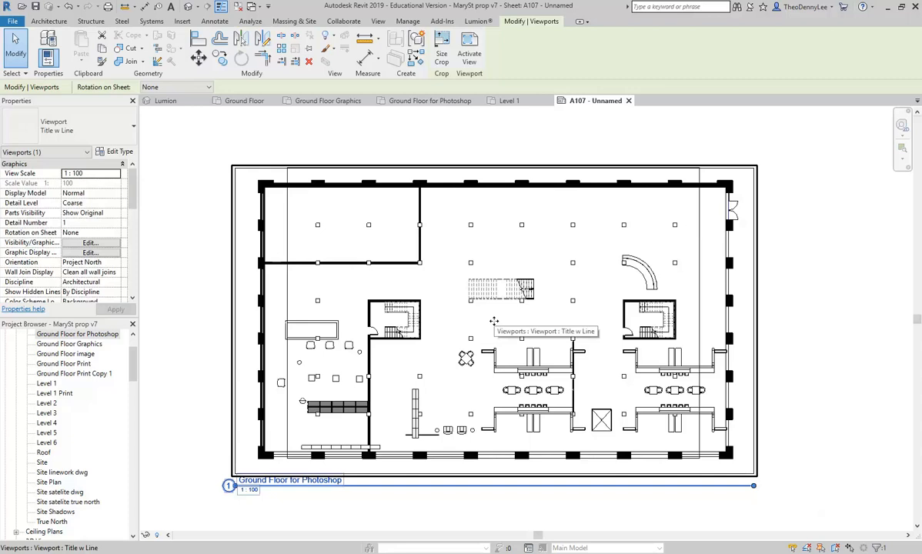
{"action": "scroll", "coordinate": [493, 320], "scroll_direction": "down", "scroll_amount": 2}
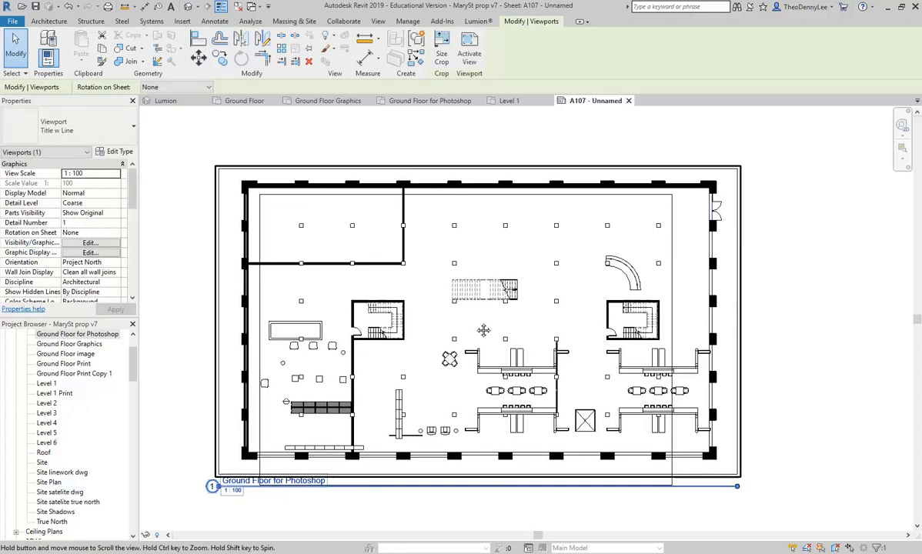
{"action": "left_click_drag", "start_coordinate": [472, 326], "coordinate": [521, 301]}
{"action": "left_click_drag", "start_coordinate": [484, 369], "coordinate": [460, 406]}
{"action": "left_click_drag", "start_coordinate": [432, 352], "coordinate": [420, 363]}
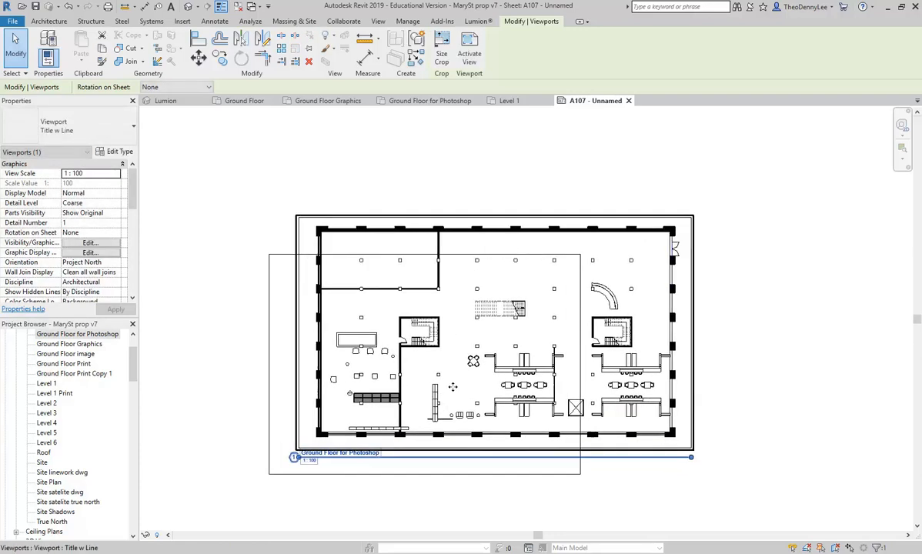
Examine how the floor plan viewport's extents compare with the A3 titleblock's outline by selecting each in turn.
{"action": "left_click", "coordinate": [448, 481]}
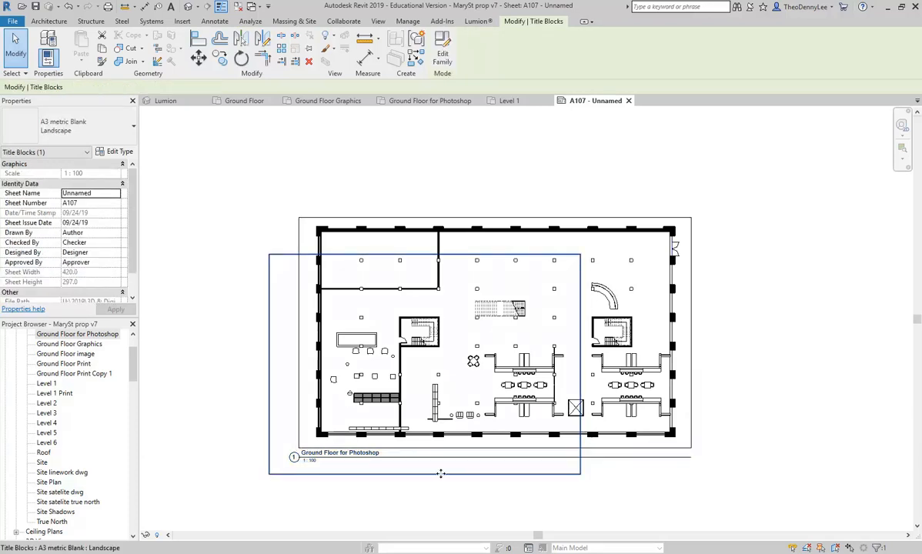
{"action": "left_click", "coordinate": [455, 415]}
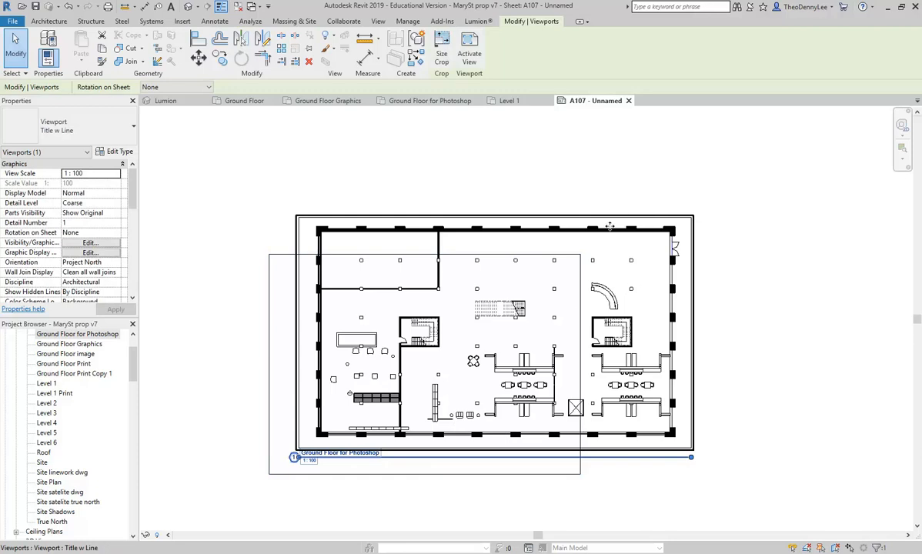
{"action": "left_click", "coordinate": [440, 482]}
{"action": "left_click", "coordinate": [623, 278]}
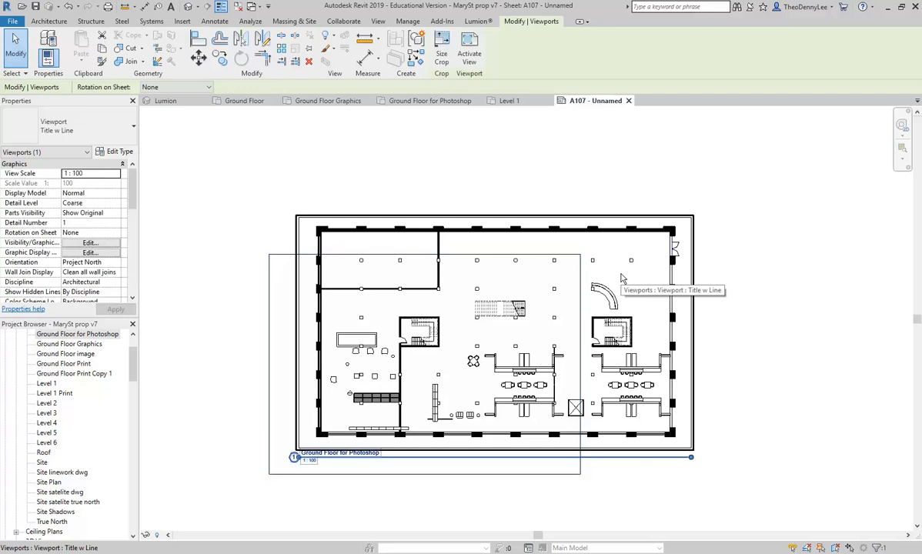
{"action": "left_click", "coordinate": [339, 476]}
{"action": "left_click", "coordinate": [583, 301]}
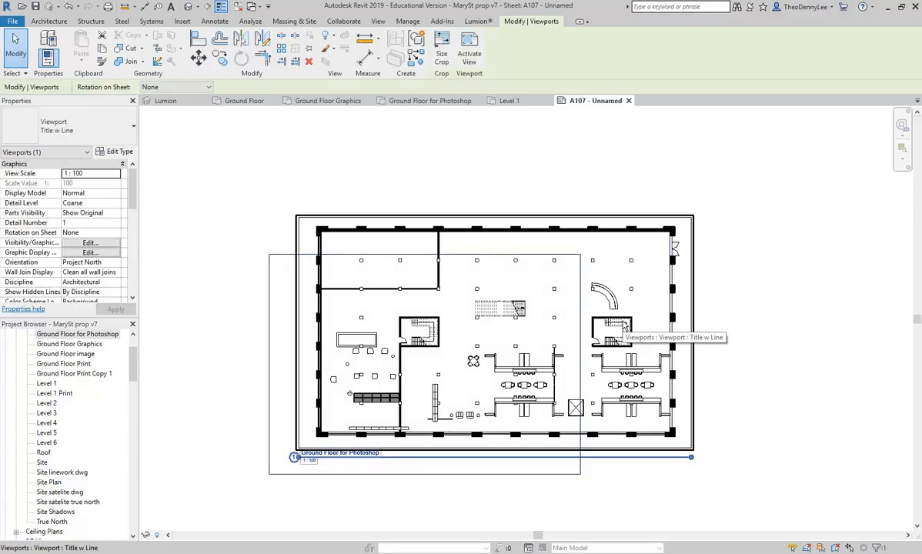
{"action": "left_click", "coordinate": [434, 479]}
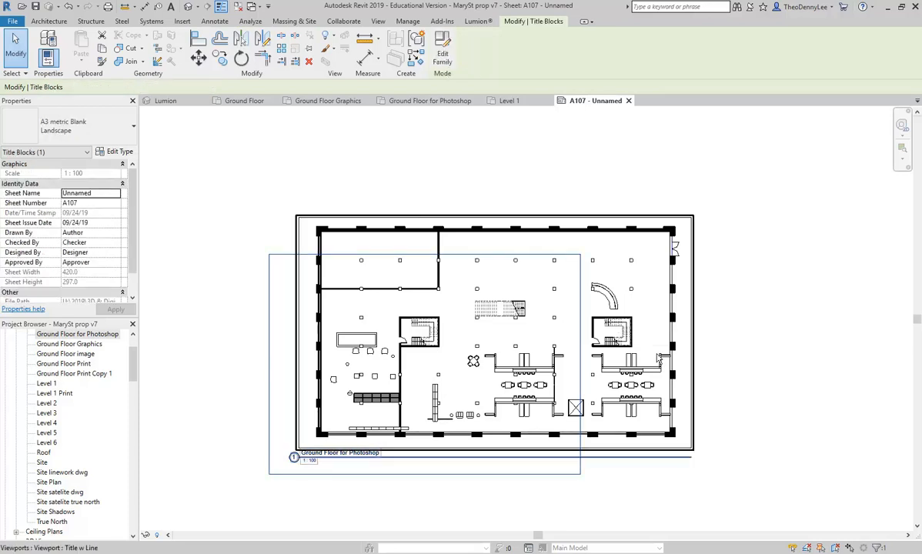
{"action": "left_click", "coordinate": [798, 350]}
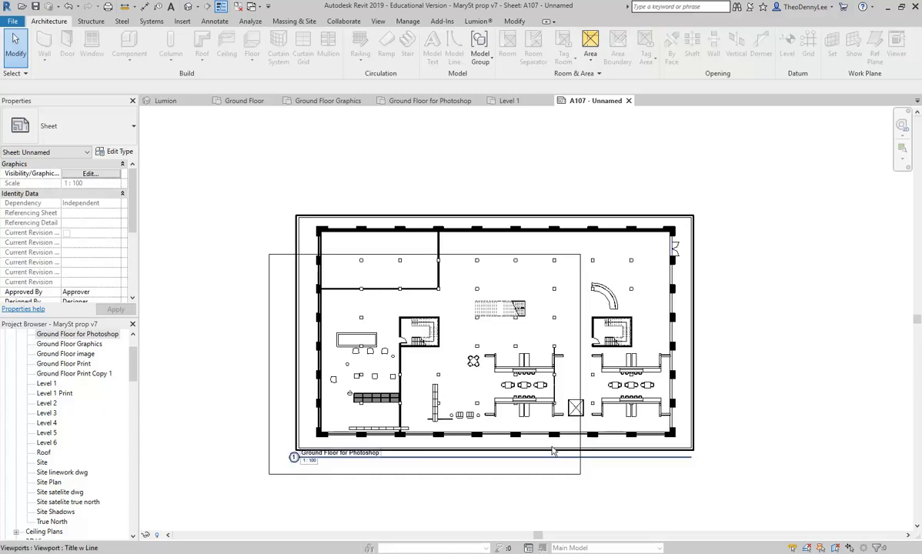
Load the A2 metric Blank no border family from the Titleblocks folder through the sheet titleblock's type properties.
{"action": "left_click", "coordinate": [521, 473]}
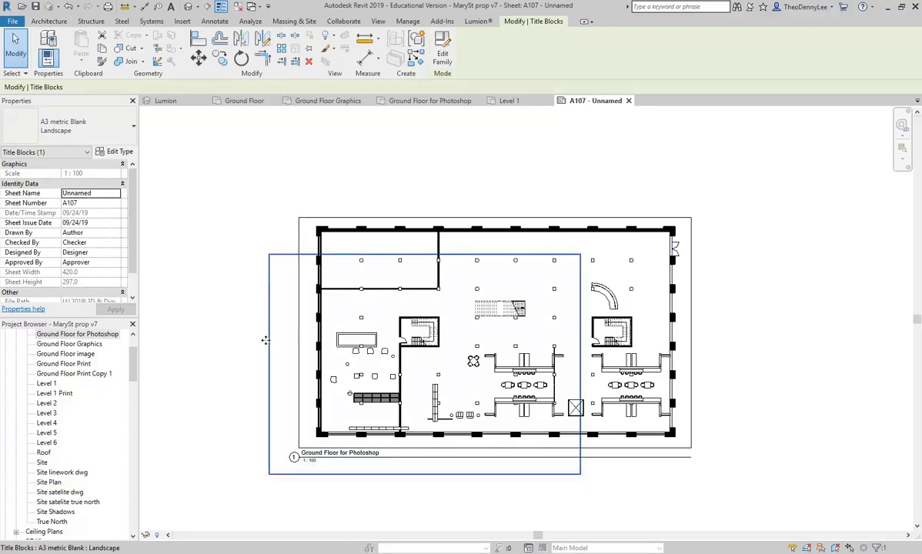
{"action": "left_click", "coordinate": [119, 158]}
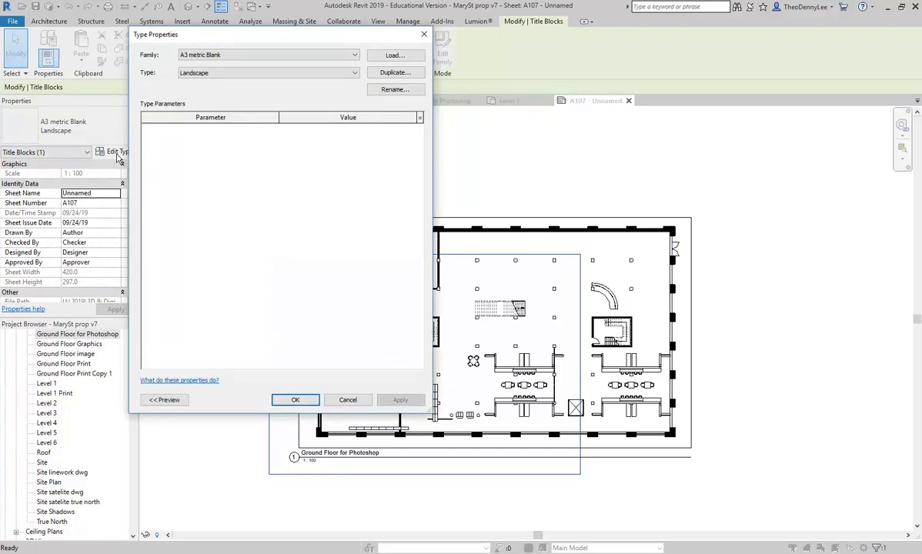
{"action": "left_click", "coordinate": [256, 56]}
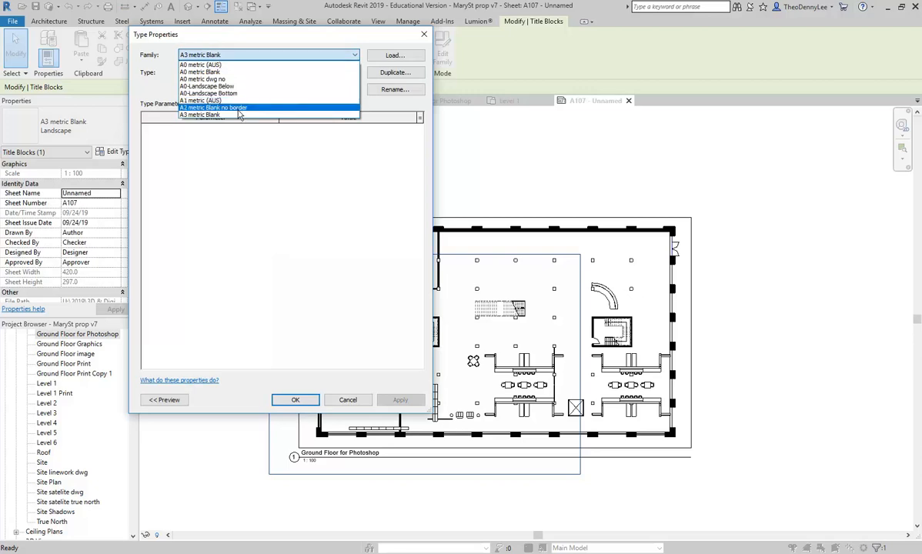
{"action": "left_click", "coordinate": [274, 55]}
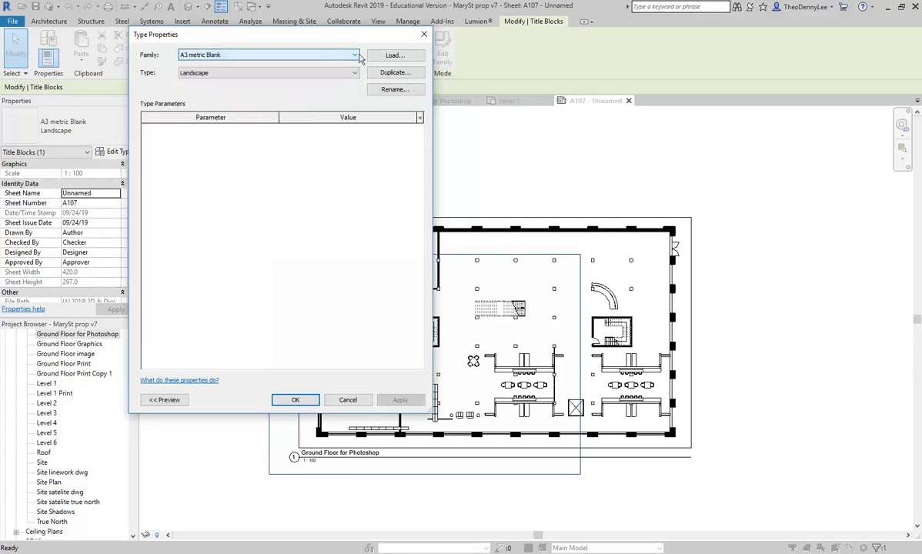
{"action": "left_click", "coordinate": [393, 55]}
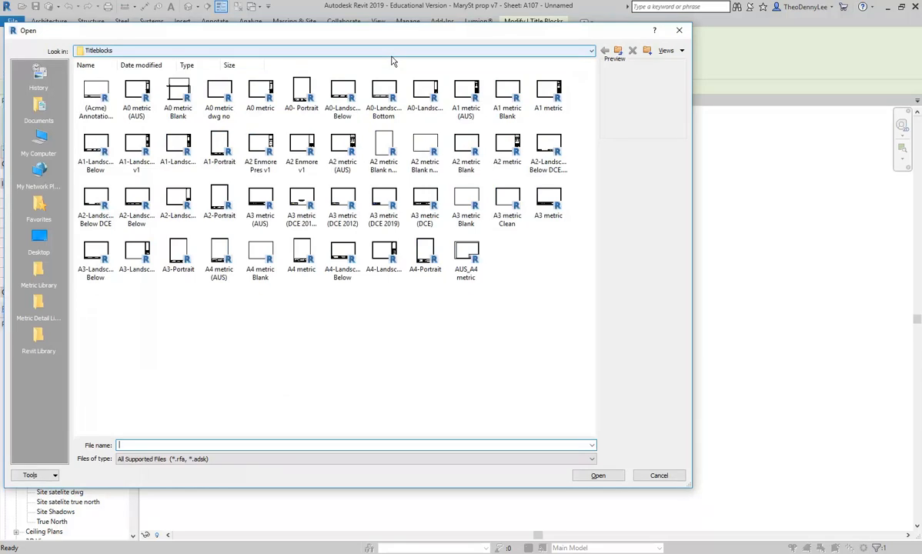
{"action": "left_click", "coordinate": [384, 146]}
{"action": "left_click", "coordinate": [422, 149]}
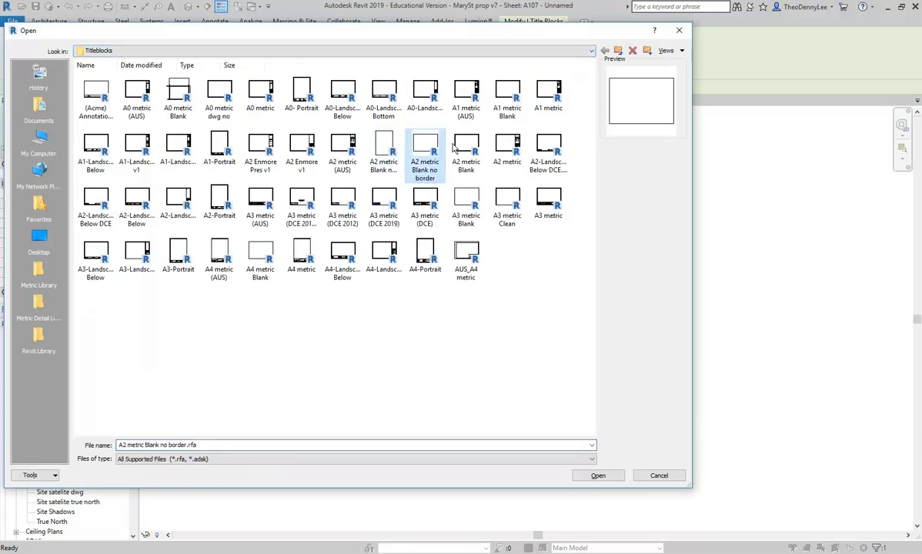
{"action": "left_click", "coordinate": [479, 148]}
{"action": "left_click", "coordinate": [425, 149]}
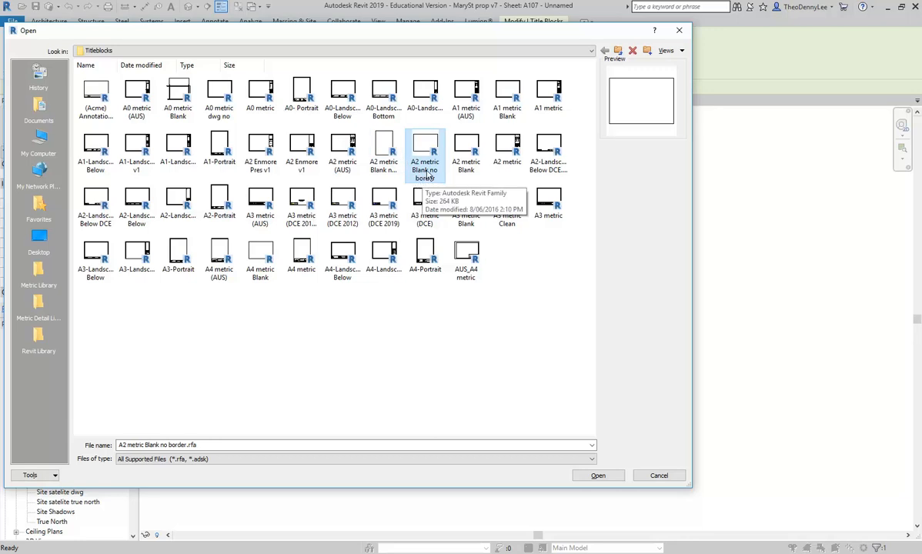
{"action": "double_click", "coordinate": [421, 151]}
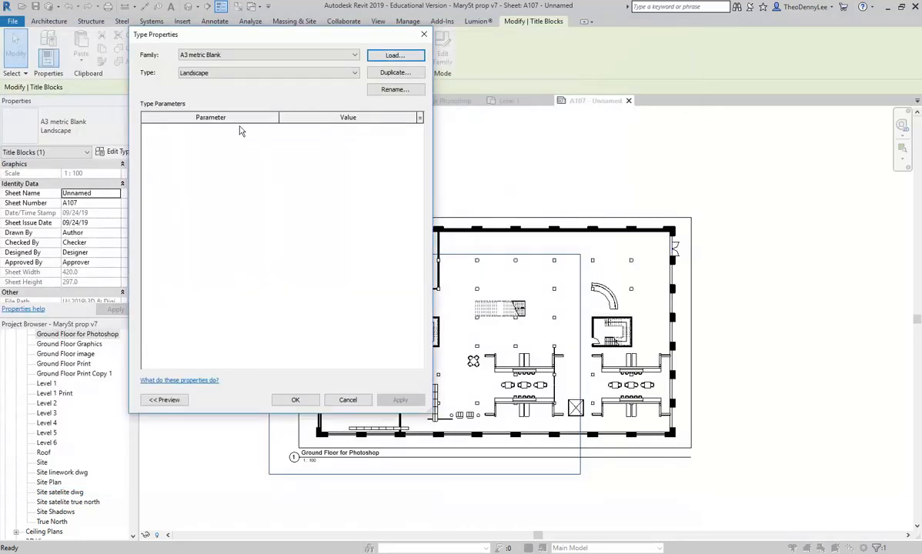
Switch the sheet's titleblock family to A2 metric Blank no border.
{"action": "left_click", "coordinate": [254, 54]}
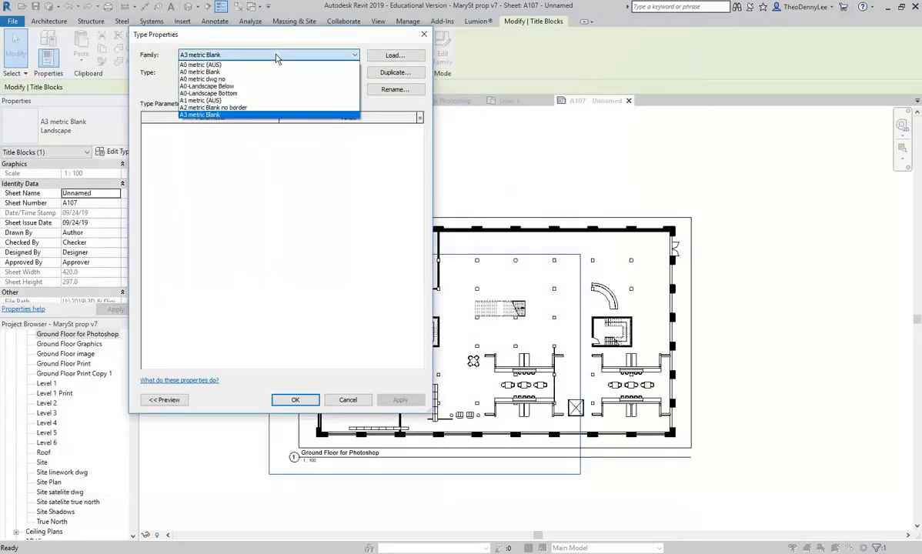
{"action": "left_click", "coordinate": [239, 107]}
{"action": "left_click", "coordinate": [285, 401]}
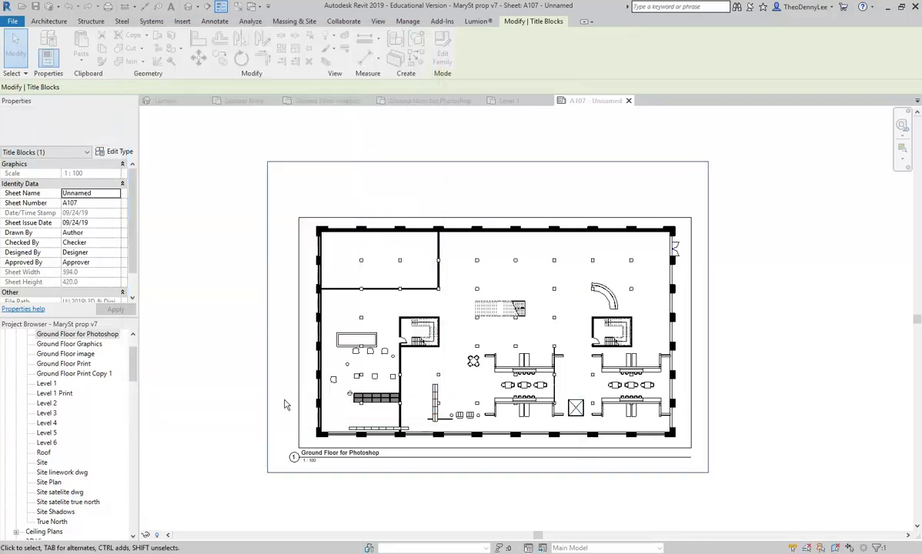
Nudge the floor plan viewport upward and slightly left until it sits centred within the A2 sheet.
{"action": "left_click", "coordinate": [472, 381]}
{"action": "key", "text": "Up"}
{"action": "key", "text": "Up"}
{"action": "key", "text": "Up"}
{"action": "key", "text": "Up"}
{"action": "key", "text": "Up"}
{"action": "key", "text": "Up"}
{"action": "key", "text": "Up"}
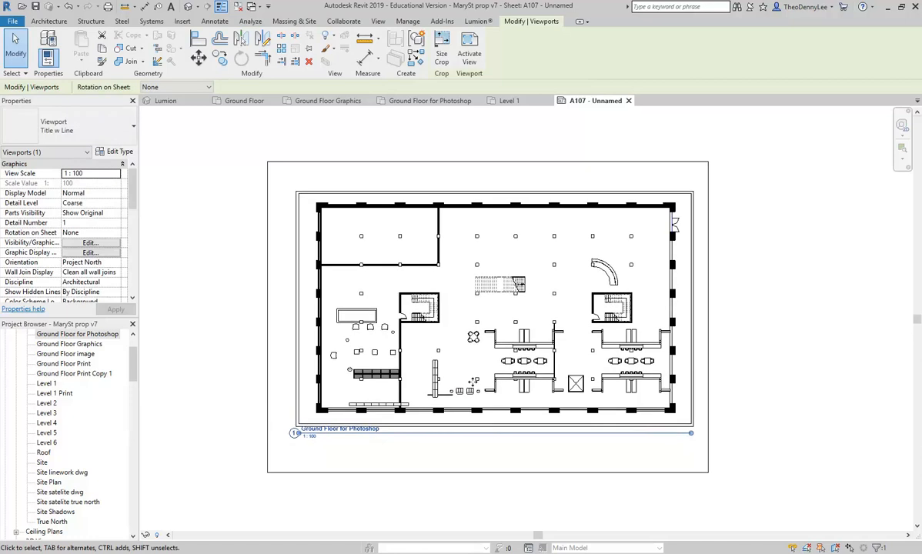
{"action": "key", "text": "Left"}
{"action": "key", "text": "Left"}
{"action": "key", "text": "Down"}
{"action": "key", "text": "Down"}
{"action": "scroll", "coordinate": [446, 290], "scroll_direction": "up", "scroll_amount": 1}
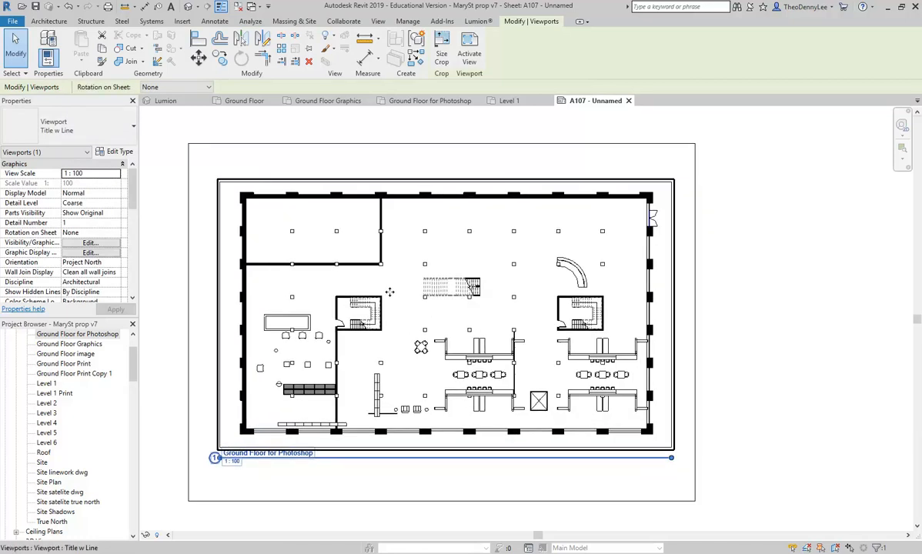
{"action": "left_click", "coordinate": [449, 476]}
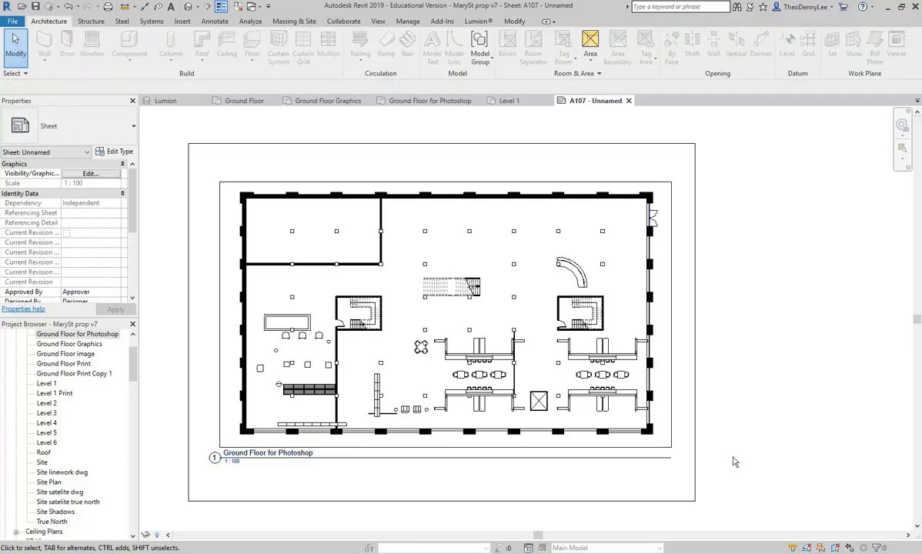
Change the floor plan viewport's type to No Title.
{"action": "left_click", "coordinate": [437, 286]}
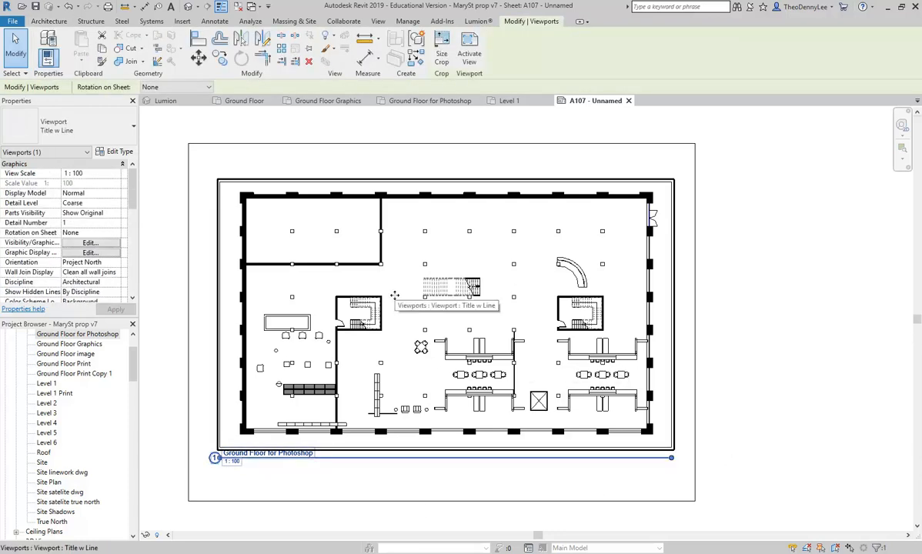
{"action": "left_click", "coordinate": [81, 128]}
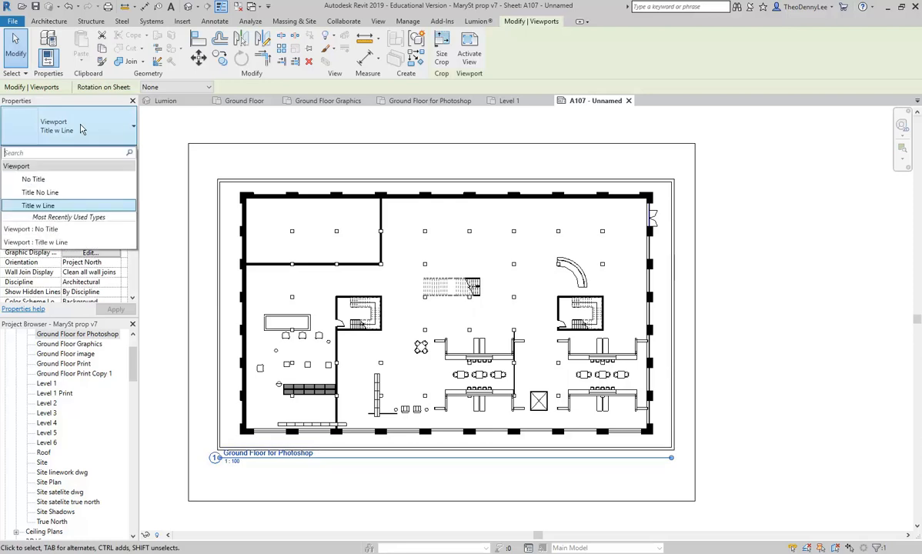
{"action": "left_click", "coordinate": [43, 183]}
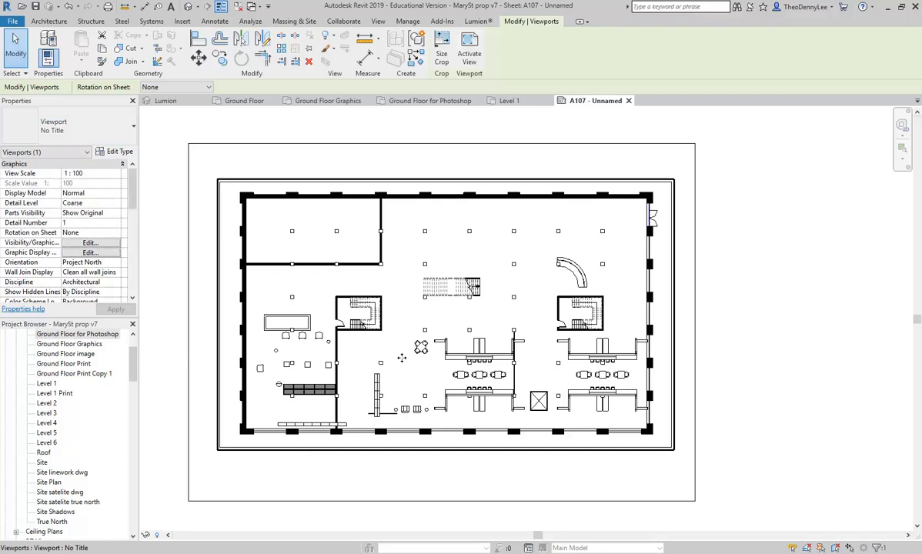
{"action": "left_click", "coordinate": [604, 473]}
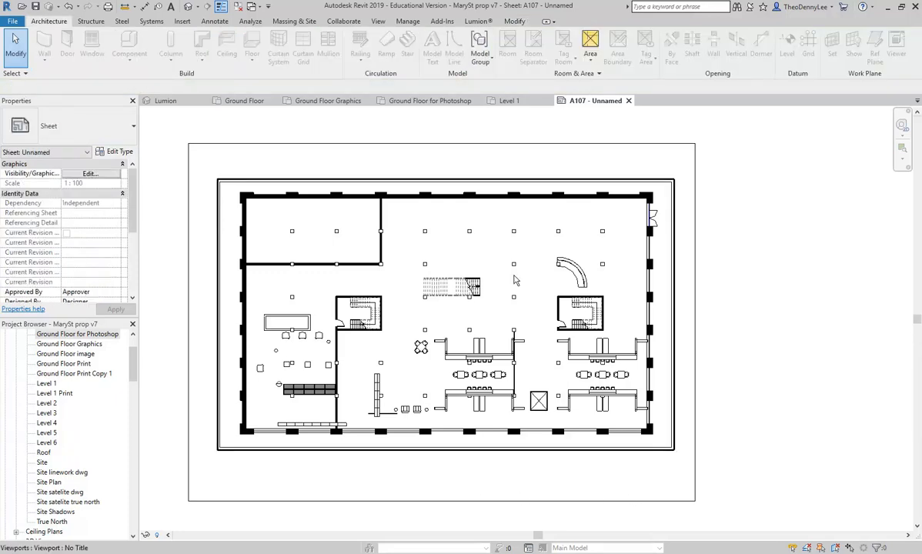
Activate the floor plan view on the sheet, hide its crop region and deactivate the view again.
{"action": "left_click", "coordinate": [651, 183]}
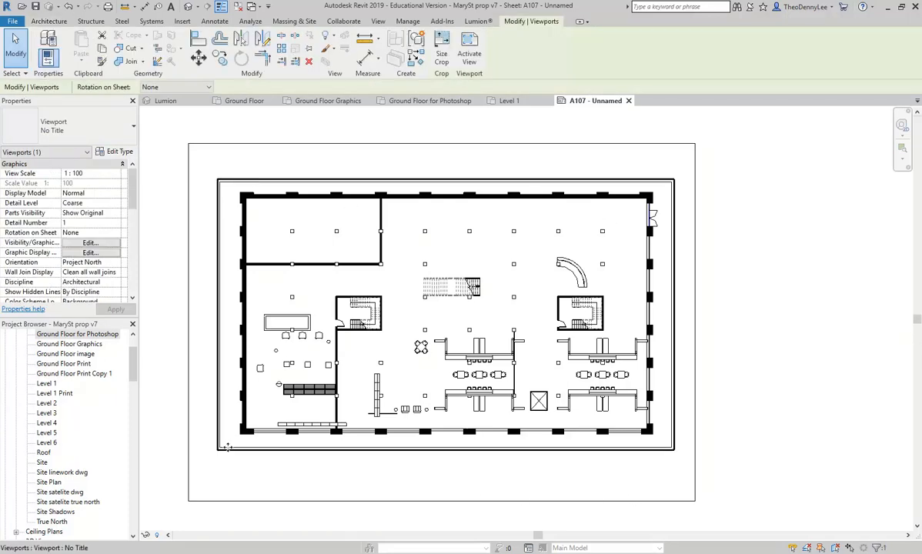
{"action": "left_click", "coordinate": [550, 154]}
{"action": "left_click", "coordinate": [382, 293]}
{"action": "left_click", "coordinate": [469, 53]}
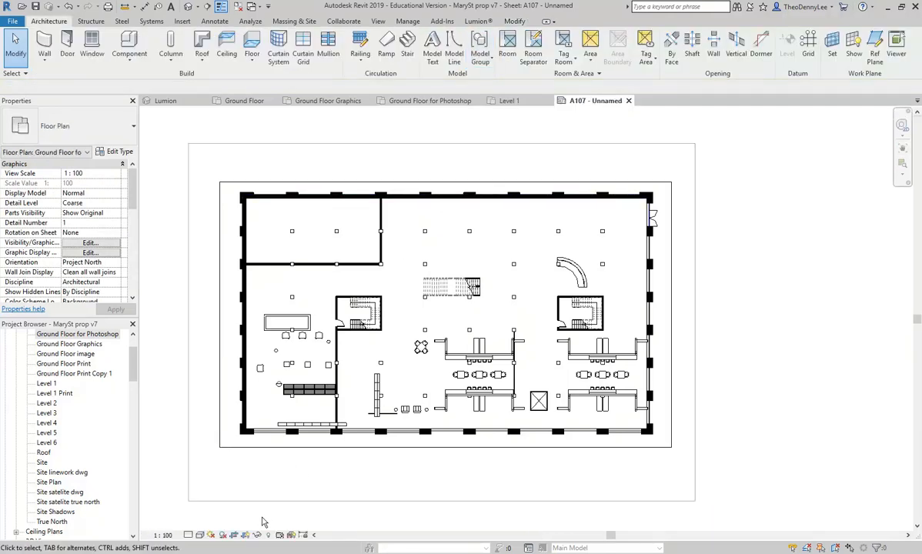
{"action": "left_click", "coordinate": [246, 535]}
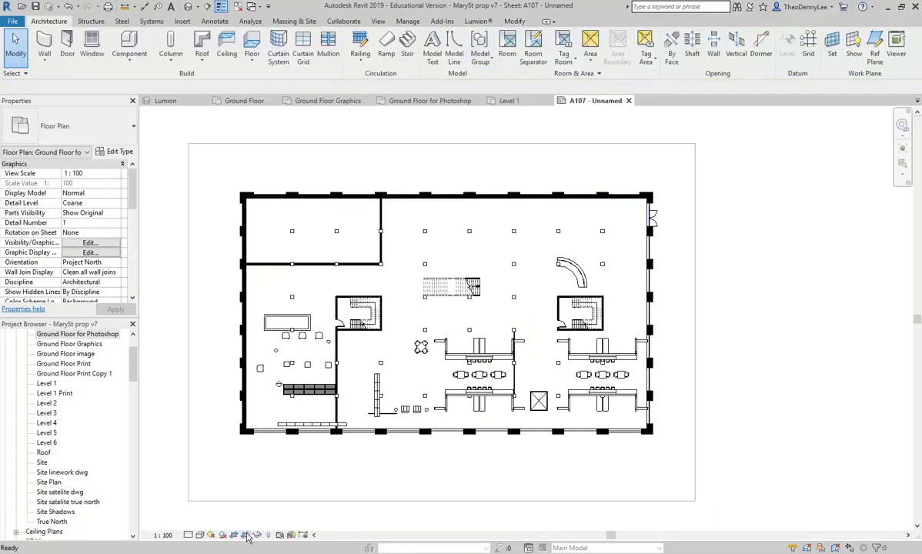
{"action": "right_click", "coordinate": [411, 477]}
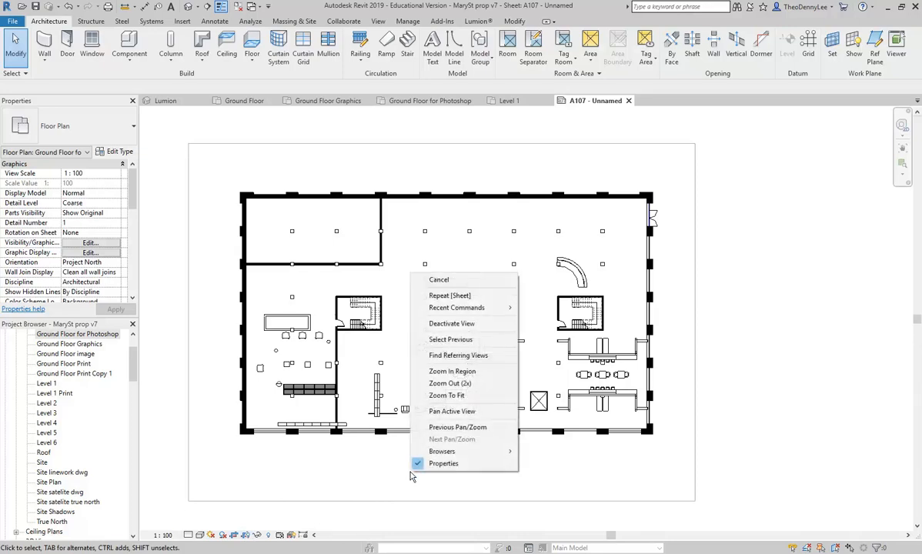
{"action": "left_click", "coordinate": [465, 324]}
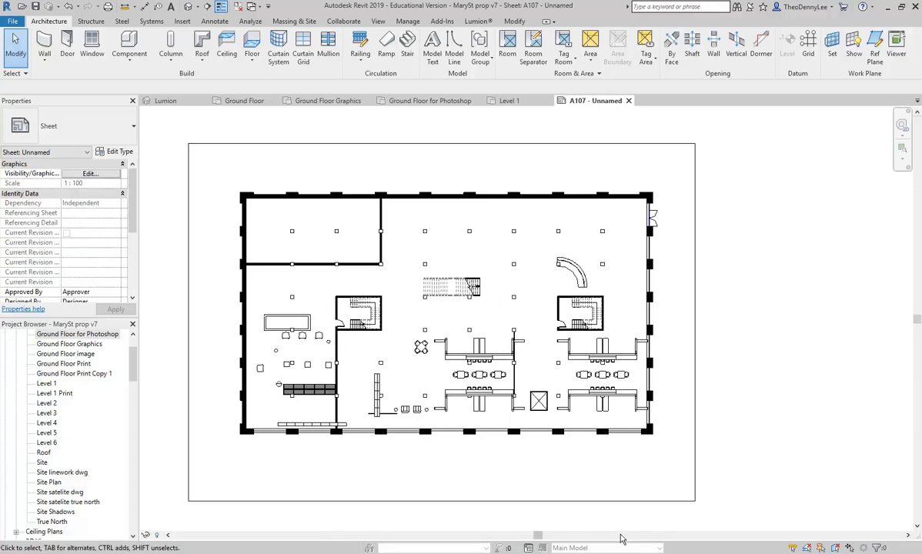
Nudge the floor plan viewport slightly left on the A2 sheet.
{"action": "left_click", "coordinate": [502, 375]}
{"action": "key", "text": "Left"}
{"action": "key", "text": "Left"}
{"action": "left_click", "coordinate": [763, 392]}
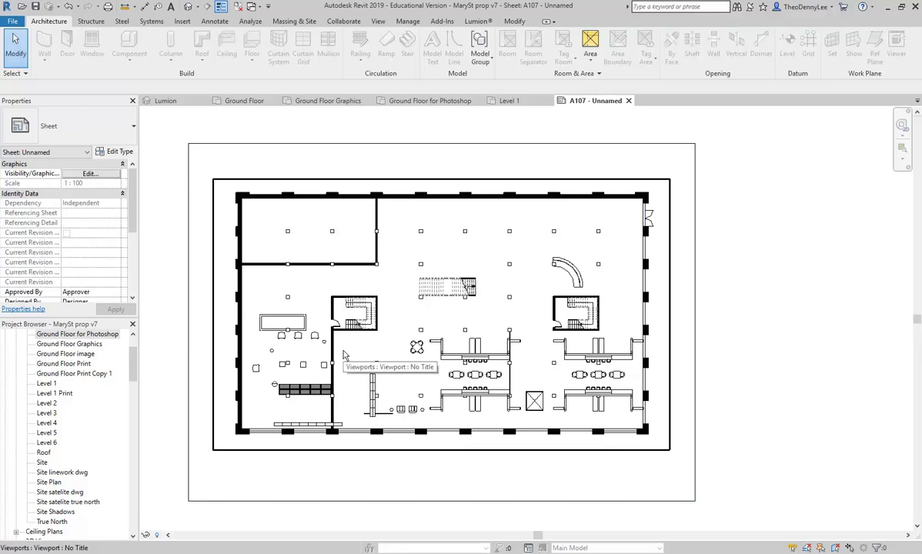
In the Ground Floor for Photoshop view, place an M_Single-Flush 0813 x 2134mm door in the upper-left room's lower wall, flipped to swing inward.
{"action": "double_click", "coordinate": [71, 335]}
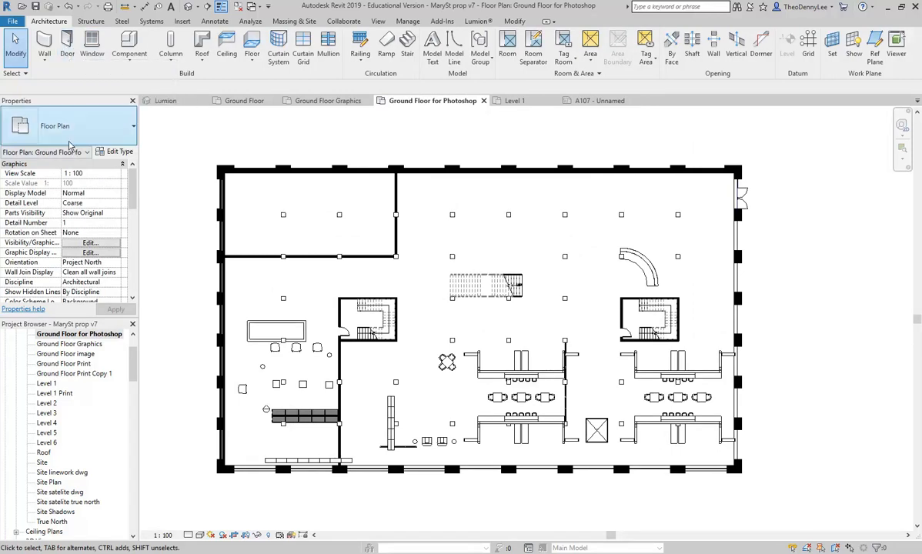
{"action": "left_click", "coordinate": [67, 51]}
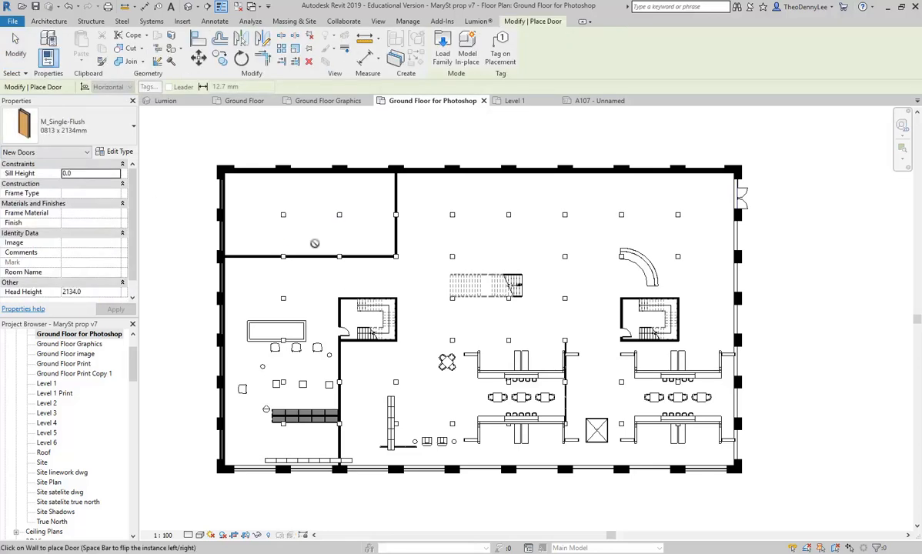
{"action": "scroll", "coordinate": [314, 243], "scroll_direction": "up", "scroll_amount": 4}
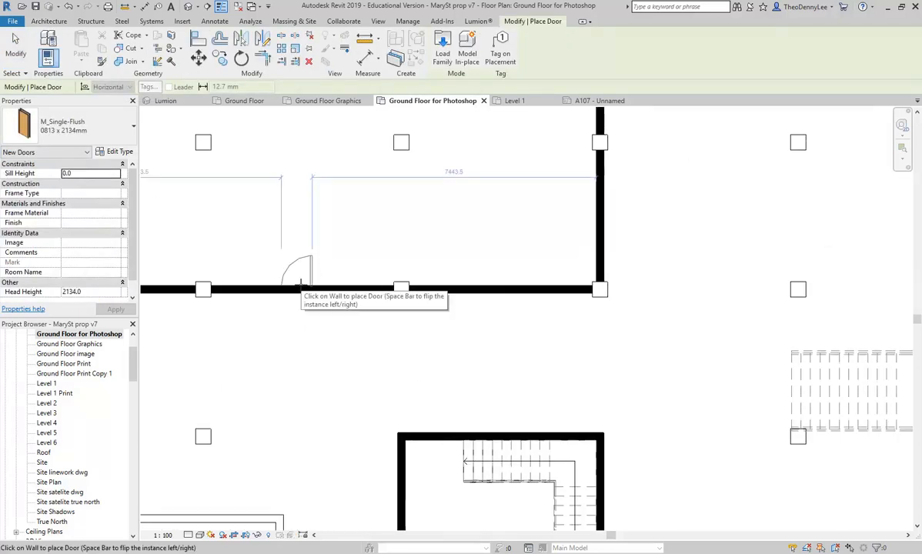
{"action": "left_click_drag", "start_coordinate": [300, 283], "coordinate": [323, 284]}
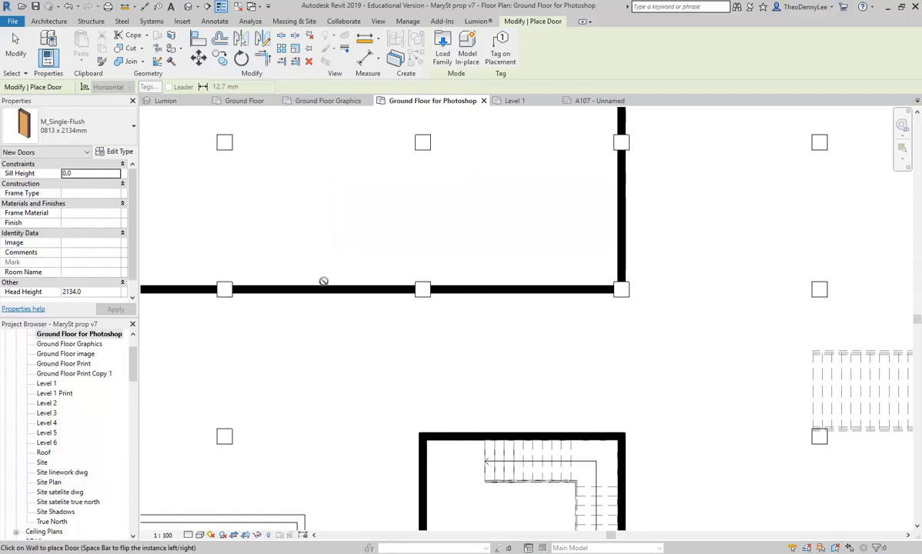
{"action": "left_click", "coordinate": [325, 324]}
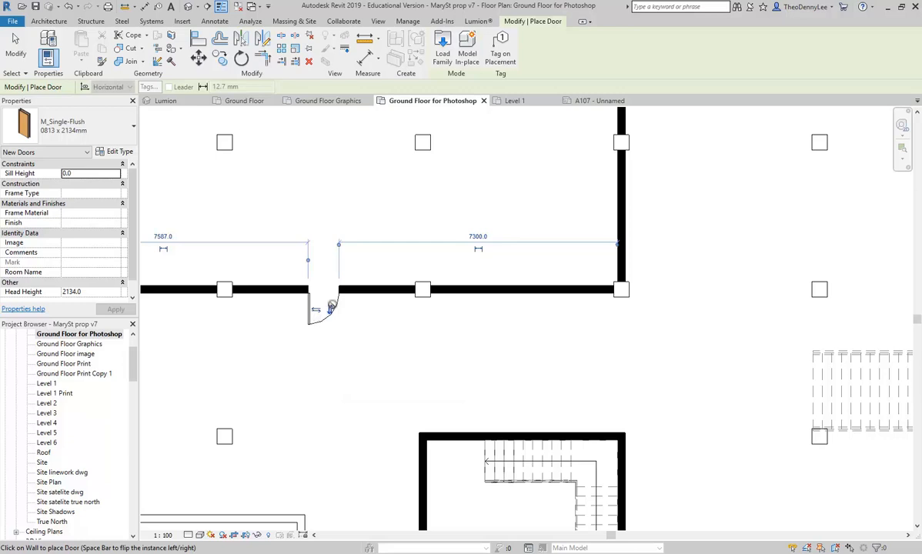
{"action": "key", "text": "space"}
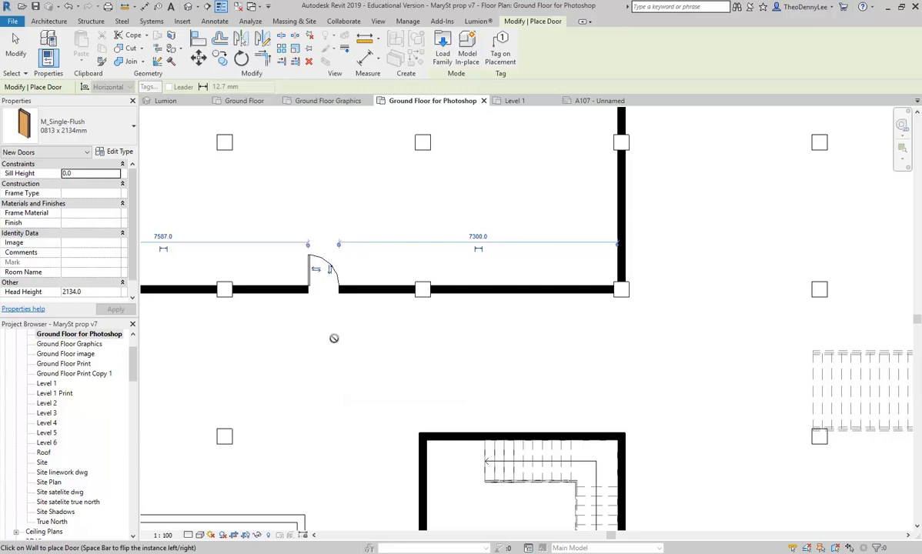
{"action": "scroll", "coordinate": [334, 338], "scroll_direction": "down", "scroll_amount": 4}
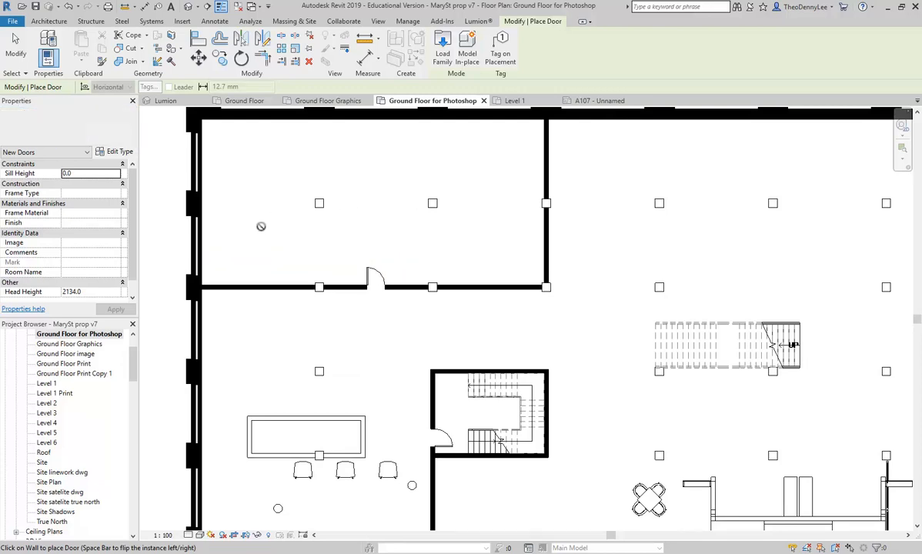
{"action": "key", "text": "Escape"}
Set the floor plan's view range cut plane offset to 2200.
{"action": "left_click_drag", "start_coordinate": [131, 184], "coordinate": [132, 257]}
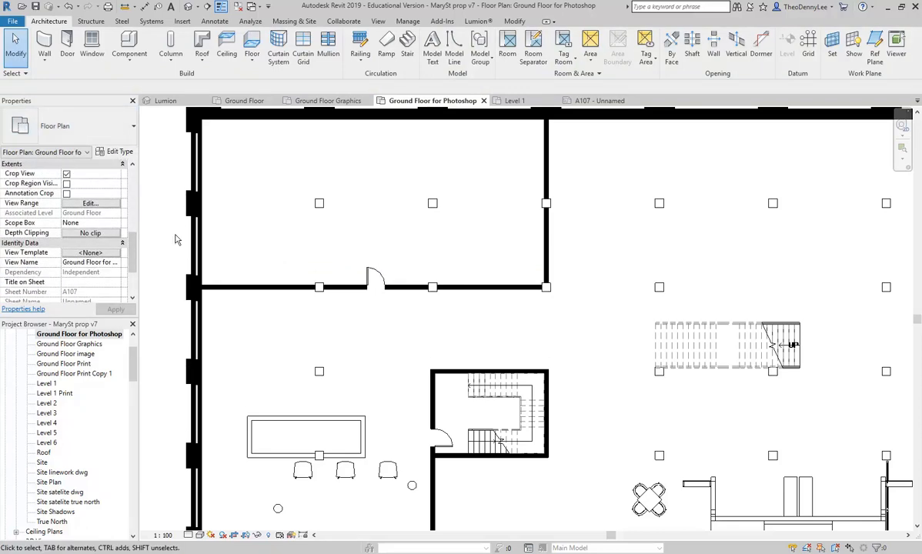
{"action": "left_click", "coordinate": [86, 203]}
{"action": "left_click", "coordinate": [384, 160]}
{"action": "double_click", "coordinate": [384, 162]}
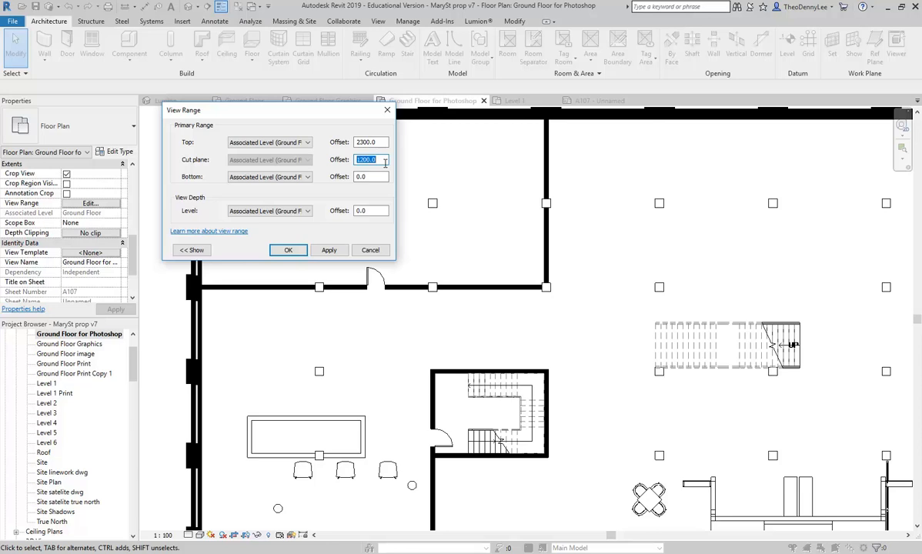
{"action": "type", "text": "22"}
{"action": "left_click", "coordinate": [288, 250]}
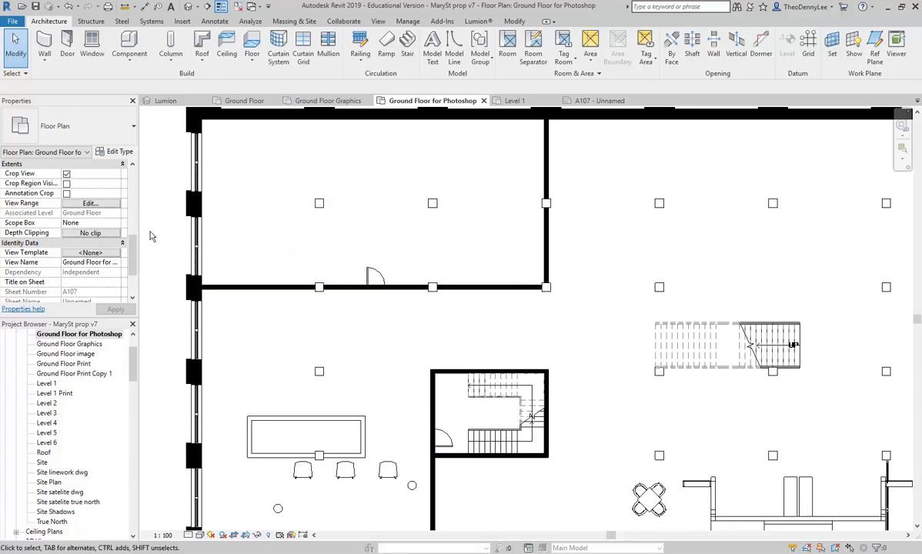
{"action": "left_click", "coordinate": [87, 204]}
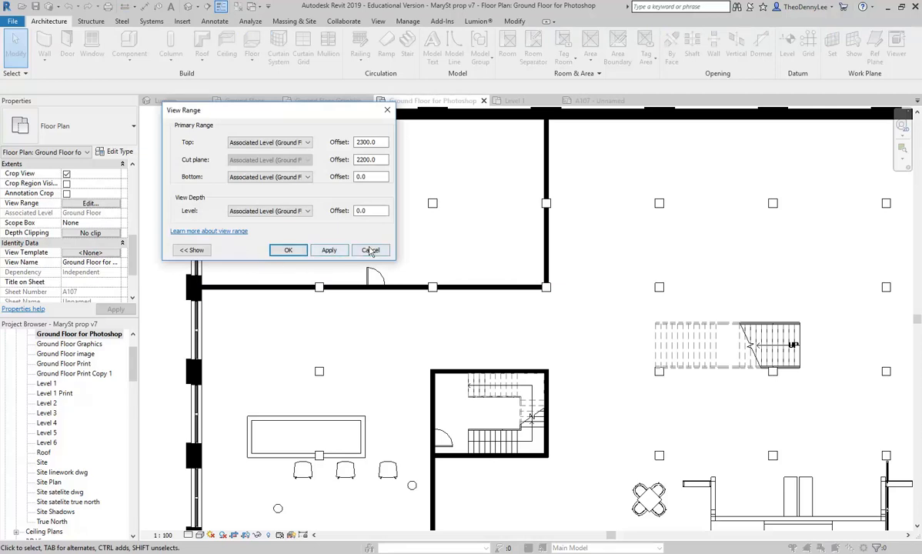
{"action": "left_click", "coordinate": [288, 251]}
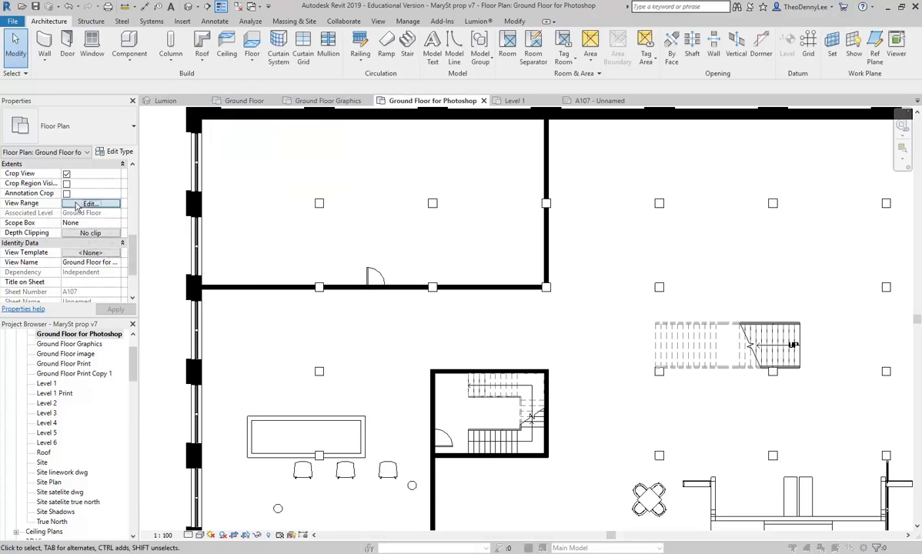
Set the floor plan's view range cut plane offset to 1500 and check the central stair's cut line.
{"action": "left_click", "coordinate": [90, 203]}
{"action": "double_click", "coordinate": [380, 160]}
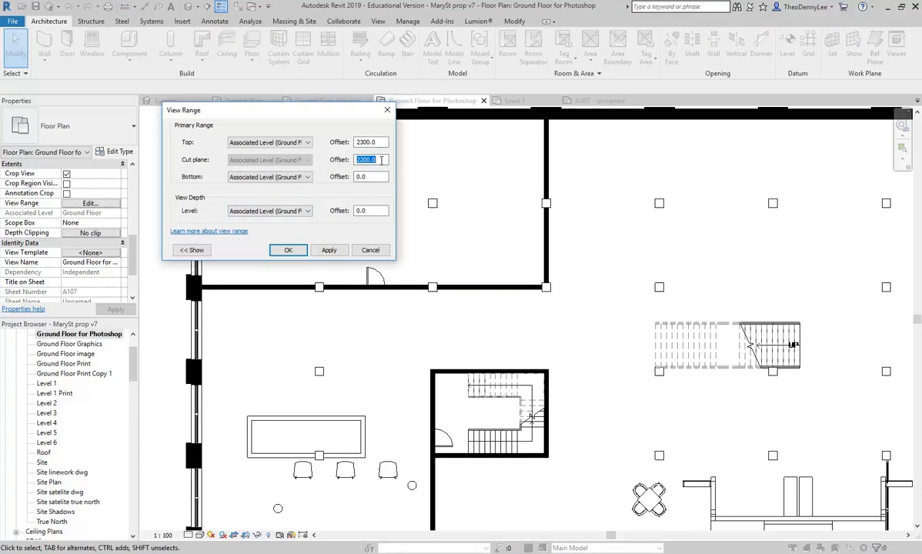
{"action": "type", "text": "15"}
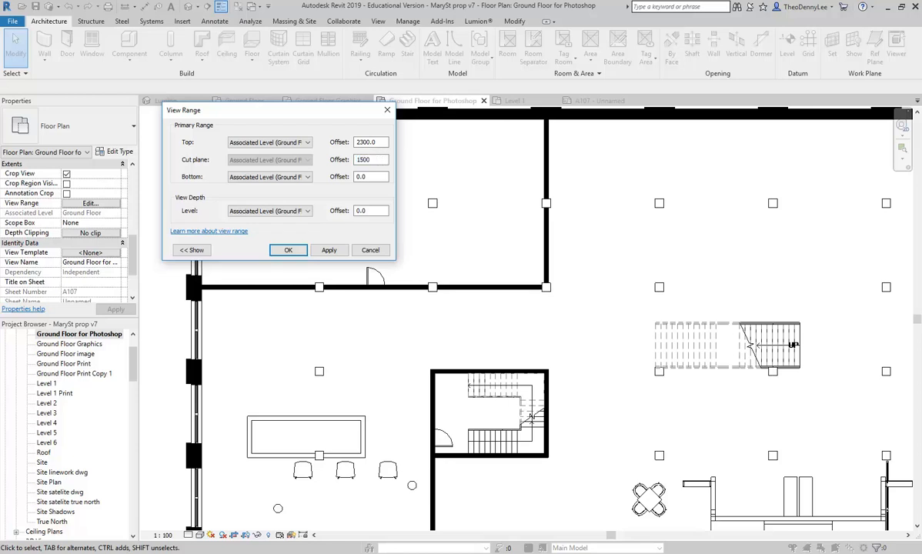
{"action": "key", "text": "Tab"}
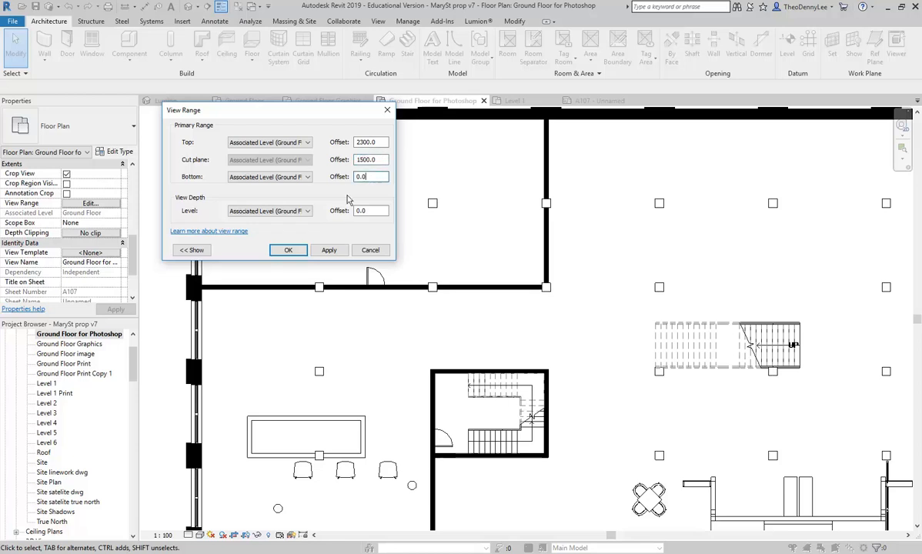
{"action": "left_click", "coordinate": [288, 250]}
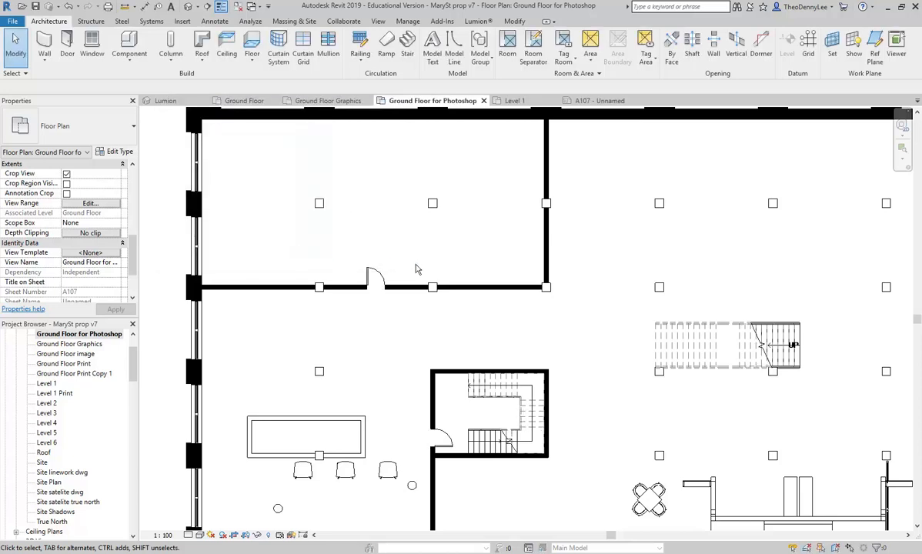
{"action": "scroll", "coordinate": [764, 350], "scroll_direction": "up", "scroll_amount": 4}
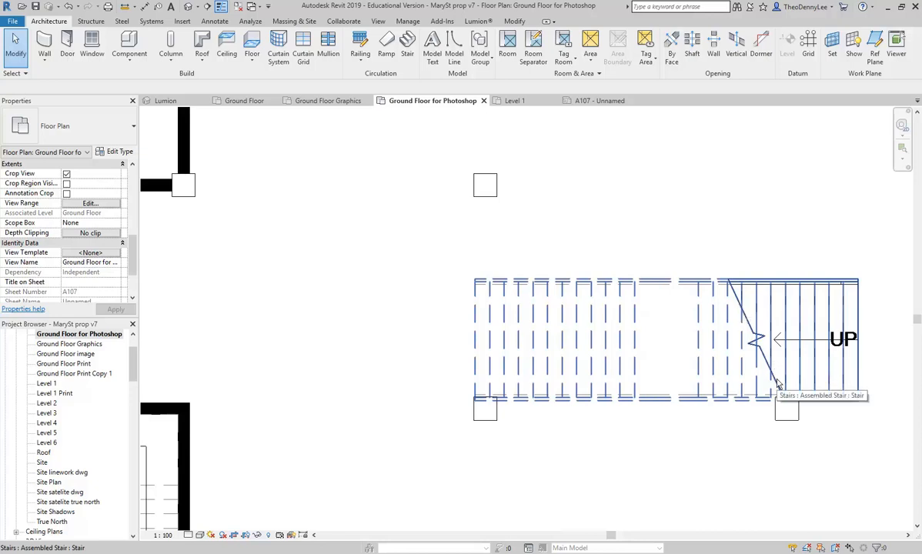
{"action": "scroll", "coordinate": [492, 277], "scroll_direction": "down", "scroll_amount": 6}
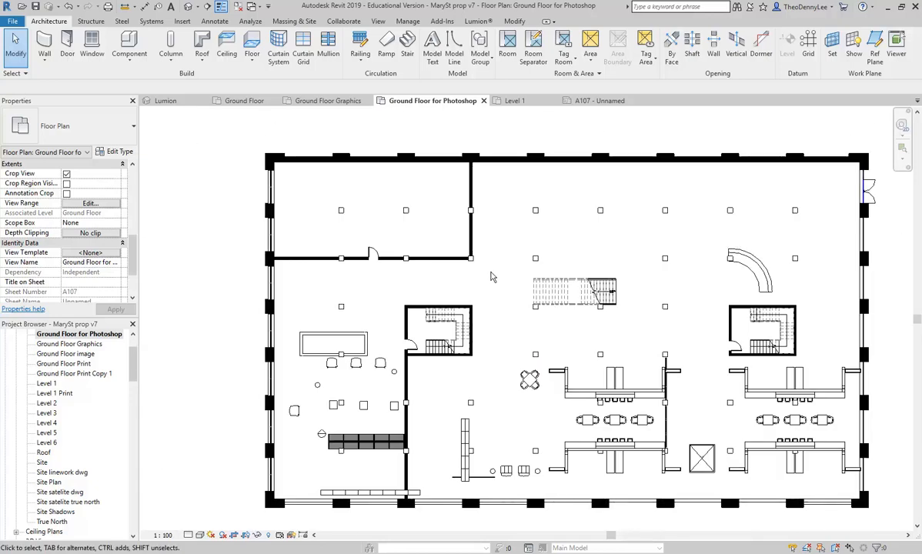
{"action": "left_click_drag", "start_coordinate": [493, 277], "coordinate": [431, 258]}
Close the floor plan view to return to the sheet, save the project, and locate sheet A107 in the Project Browser.
{"action": "left_click", "coordinate": [483, 100]}
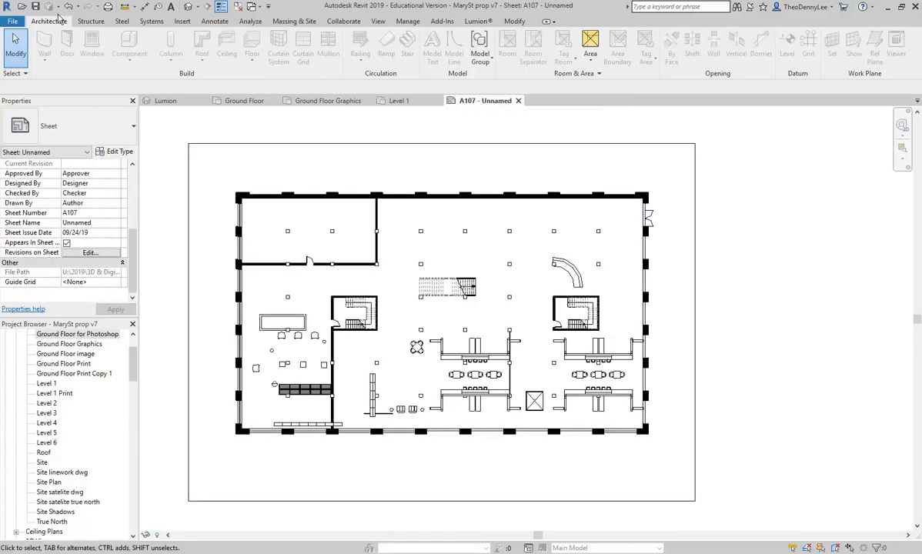
{"action": "left_click", "coordinate": [34, 8]}
{"action": "left_click", "coordinate": [11, 21]}
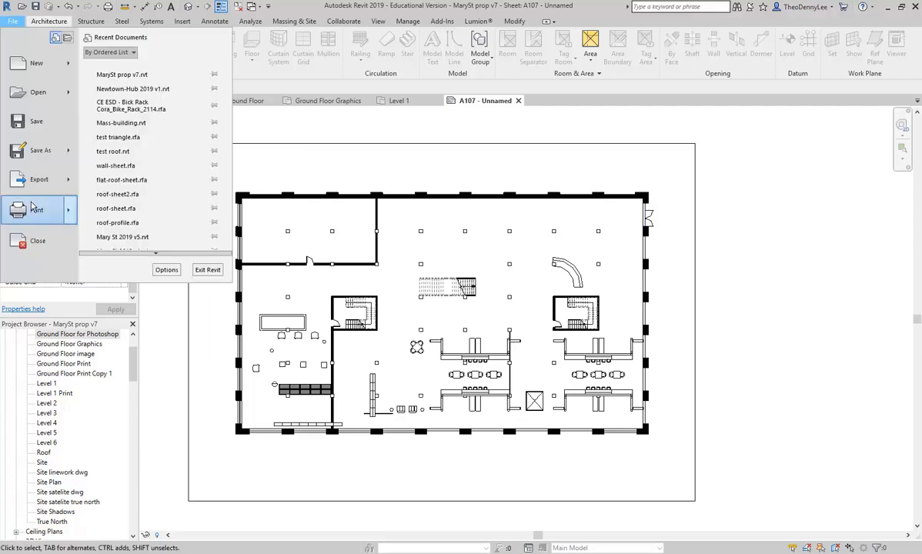
{"action": "mouse_move", "coordinate": [32, 206]}
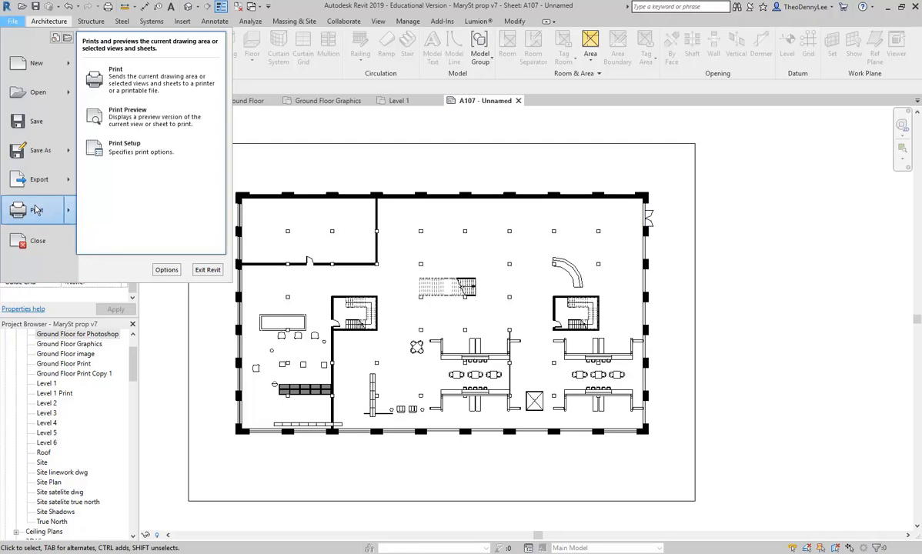
{"action": "left_click", "coordinate": [172, 403]}
{"action": "left_click_drag", "start_coordinate": [133, 361], "coordinate": [130, 456]}
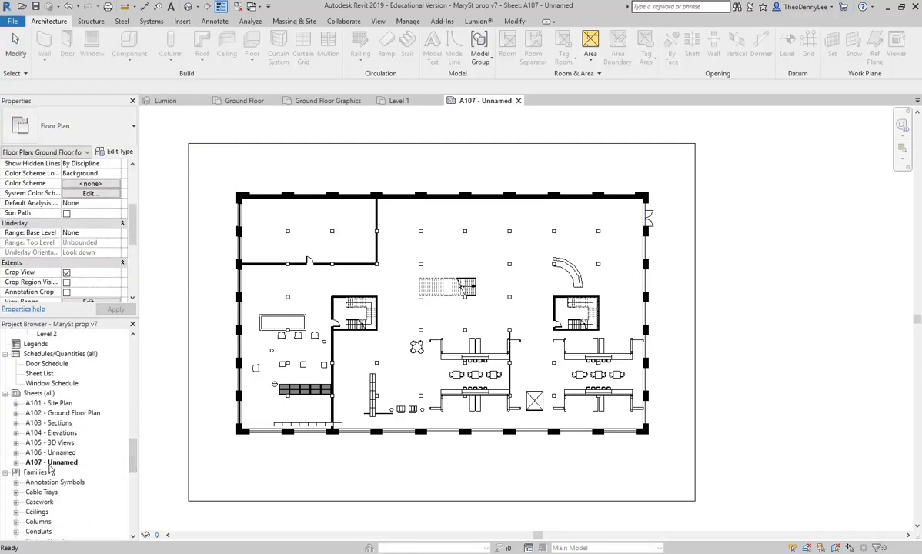
Start printing and choose Adobe PDF as the printer.
{"action": "left_click", "coordinate": [11, 21]}
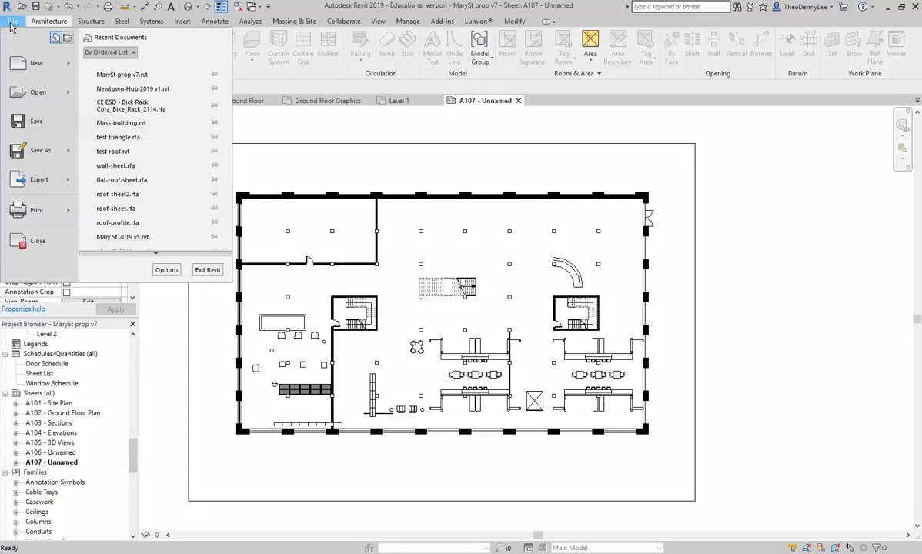
{"action": "left_click", "coordinate": [24, 209]}
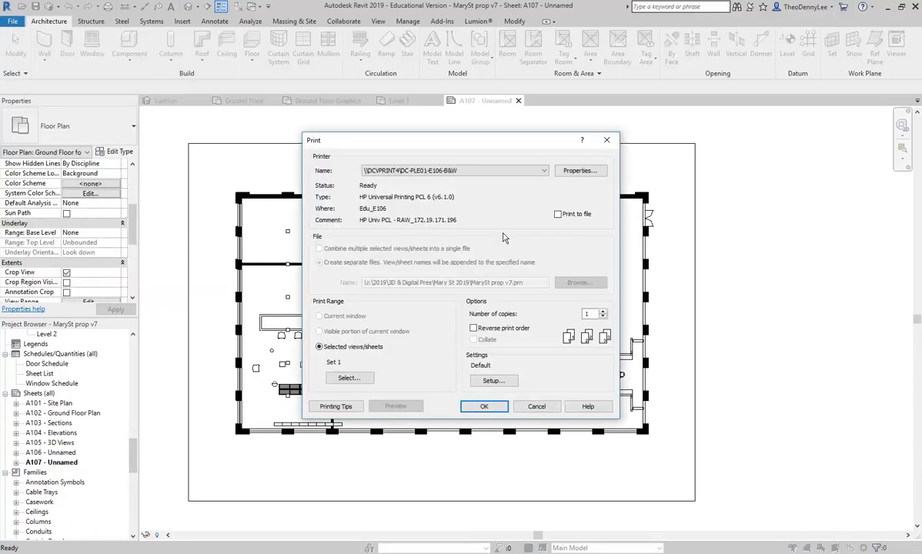
{"action": "left_click", "coordinate": [468, 169]}
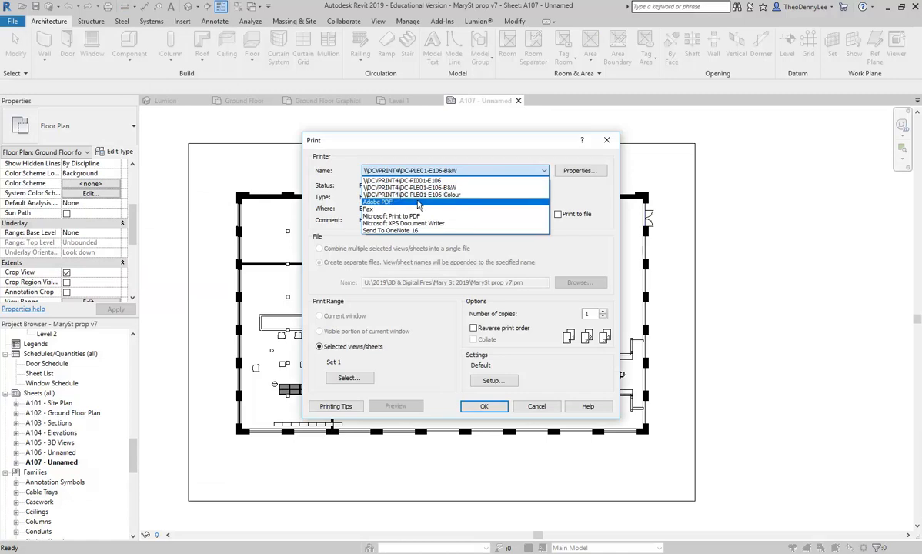
{"action": "left_click", "coordinate": [418, 203]}
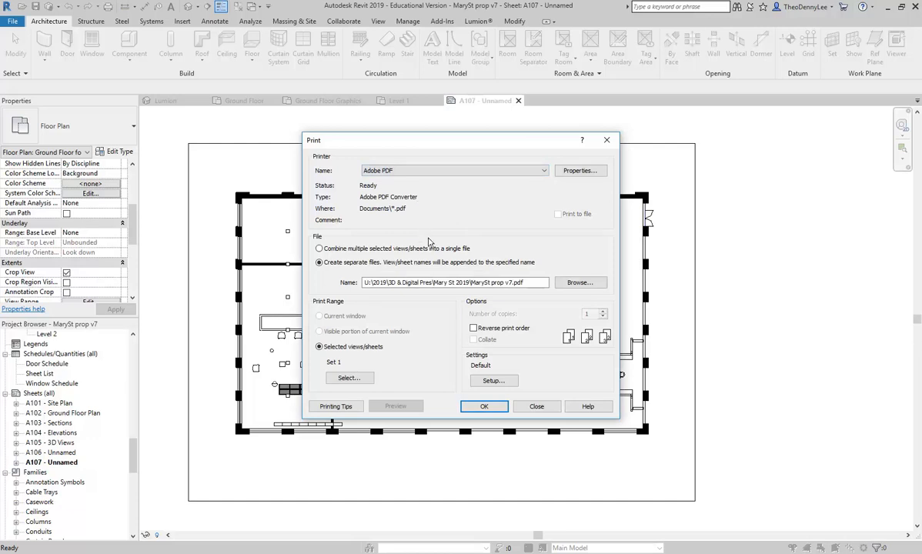
Set up the print for landscape A2 paper, offset from corner with no margin, at 100% zoom.
{"action": "left_click", "coordinate": [492, 382]}
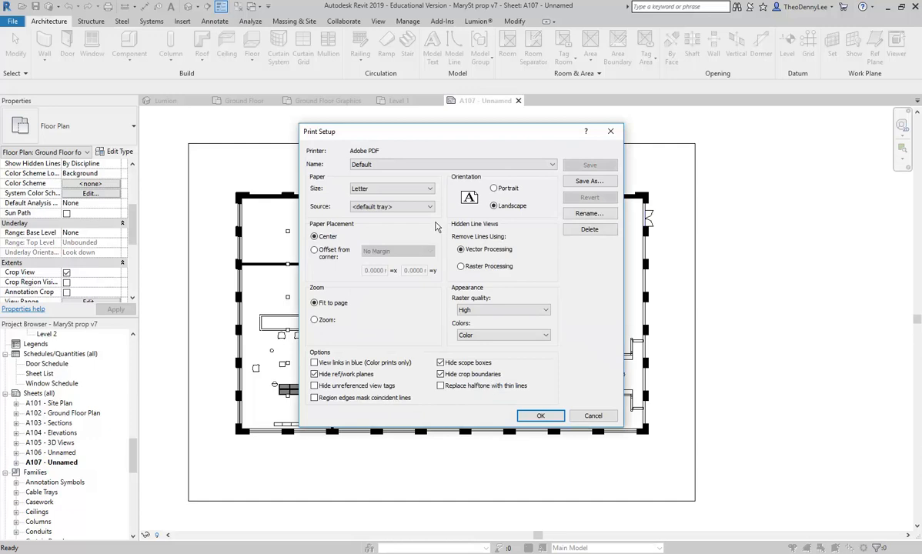
{"action": "left_click", "coordinate": [424, 189]}
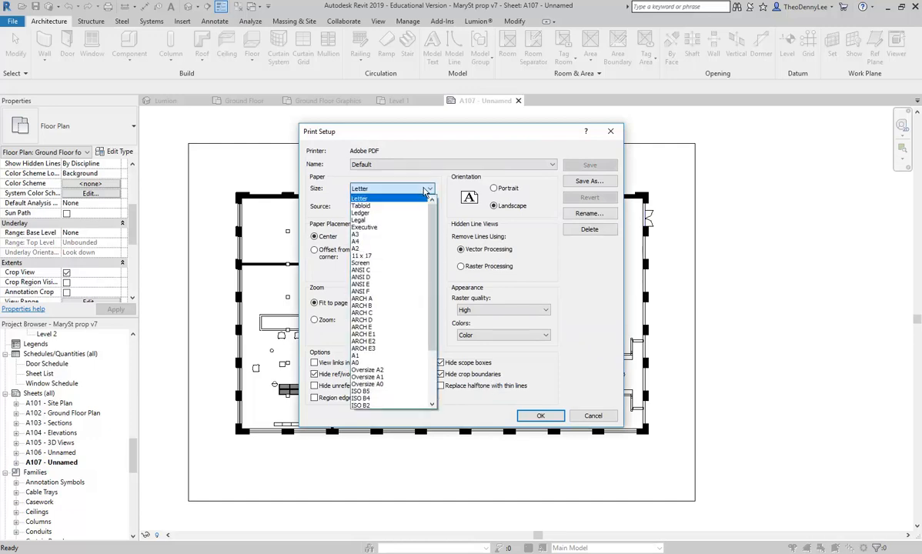
{"action": "left_click", "coordinate": [387, 249]}
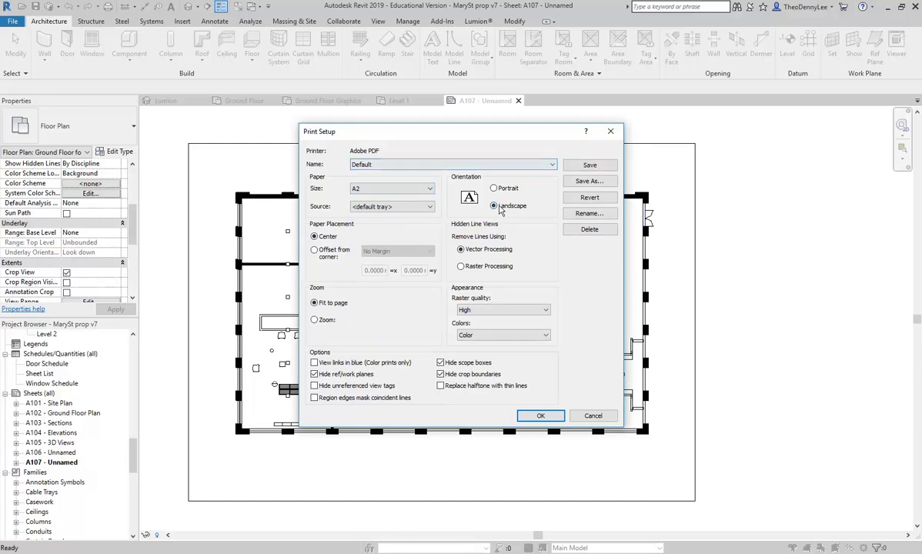
{"action": "left_click", "coordinate": [392, 193]}
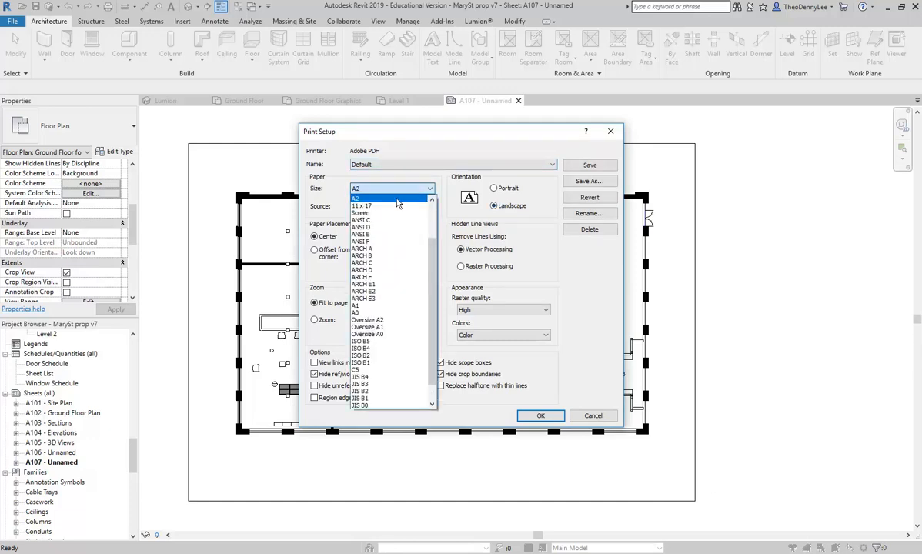
{"action": "left_click", "coordinate": [397, 199]}
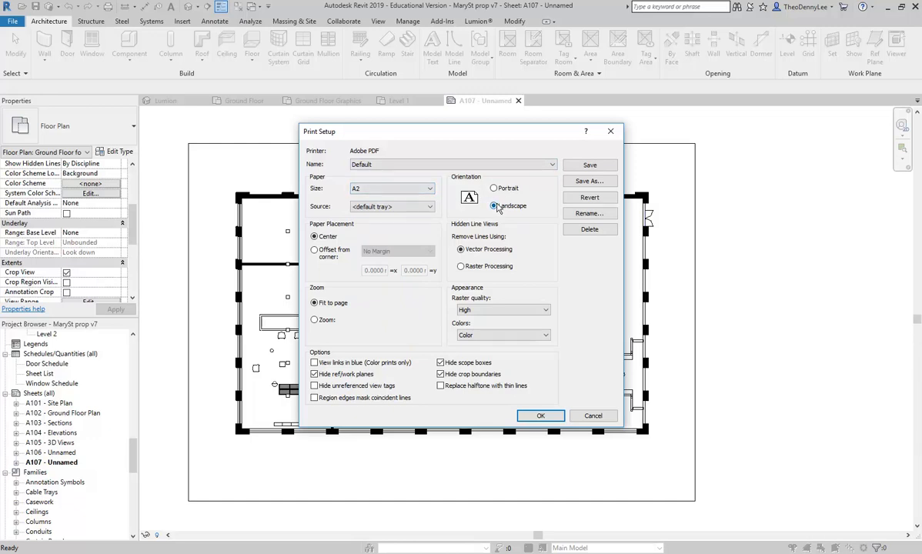
{"action": "left_click", "coordinate": [324, 320]}
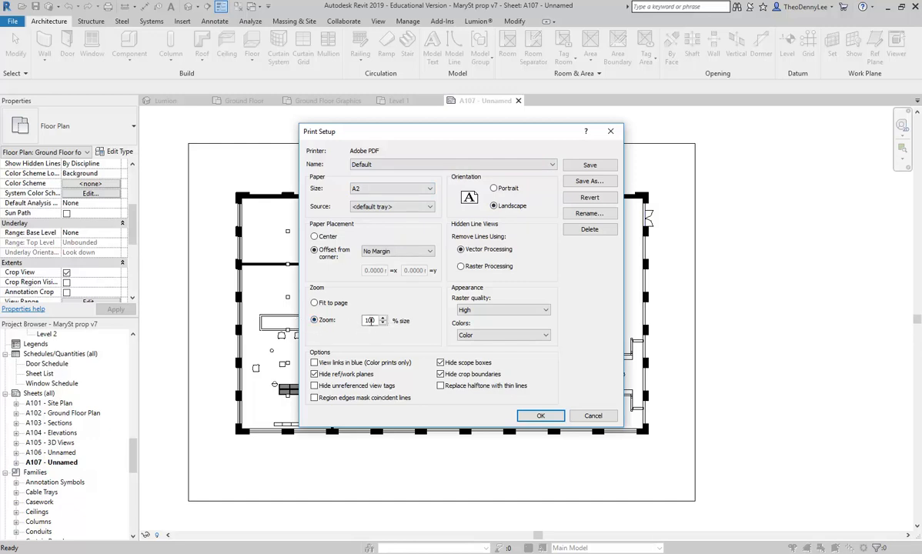
{"action": "left_click", "coordinate": [544, 416]}
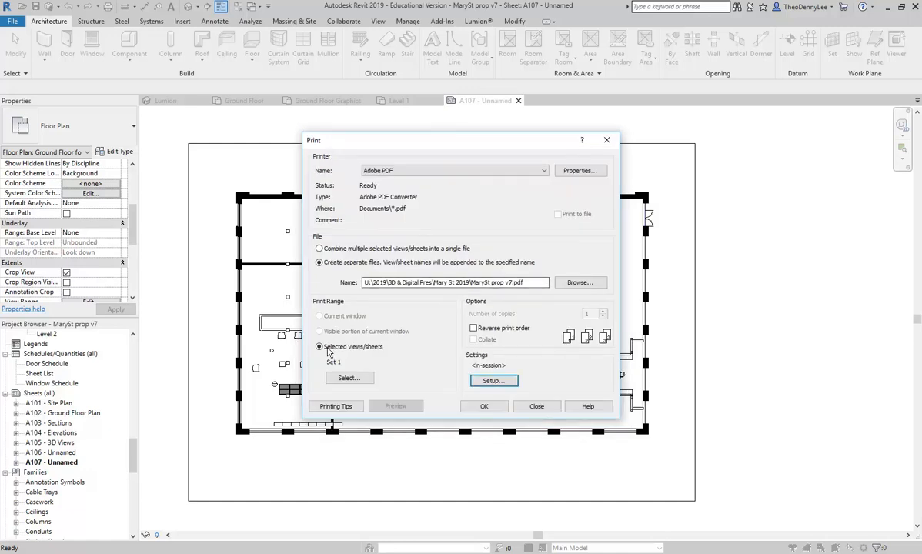
Switch the selected views/sheets print range from the saved set to the <in-session> set.
{"action": "left_click", "coordinate": [349, 377]}
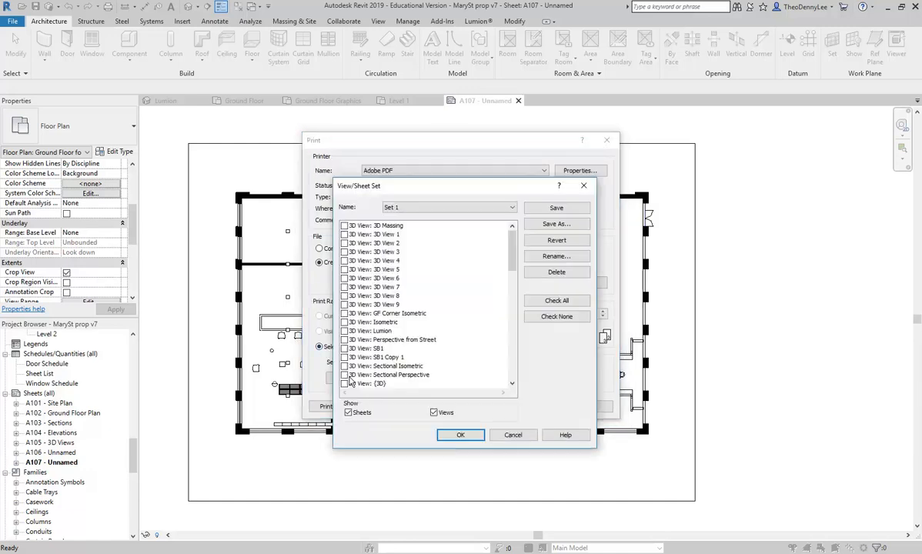
{"action": "left_click", "coordinate": [468, 209]}
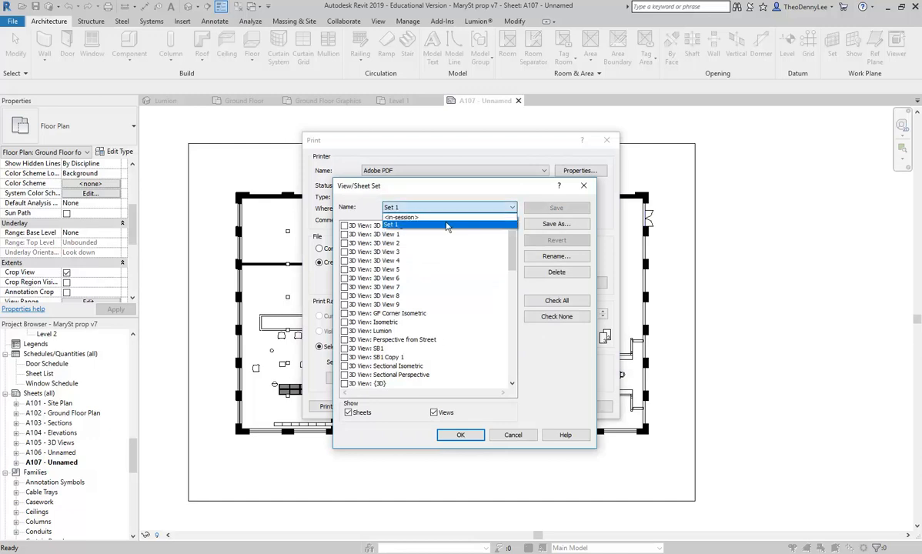
{"action": "left_click", "coordinate": [444, 219]}
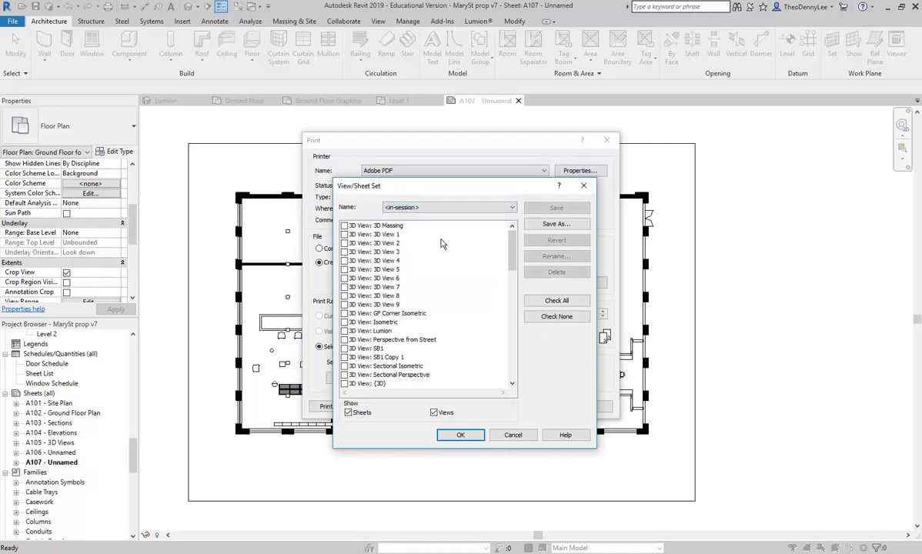
{"action": "left_click", "coordinate": [460, 434]}
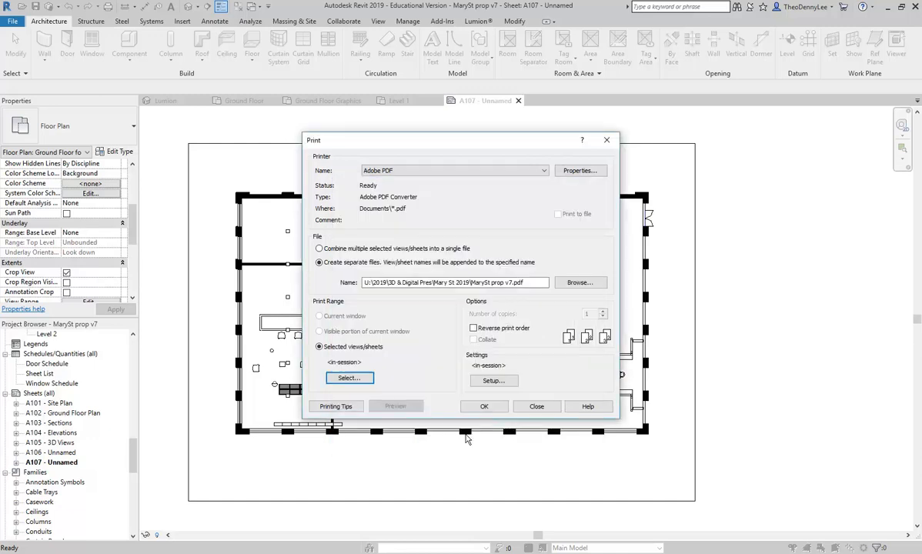
Uncheck all views and sheets in the in-session print set without saving the settings for future sessions.
{"action": "left_click", "coordinate": [350, 378]}
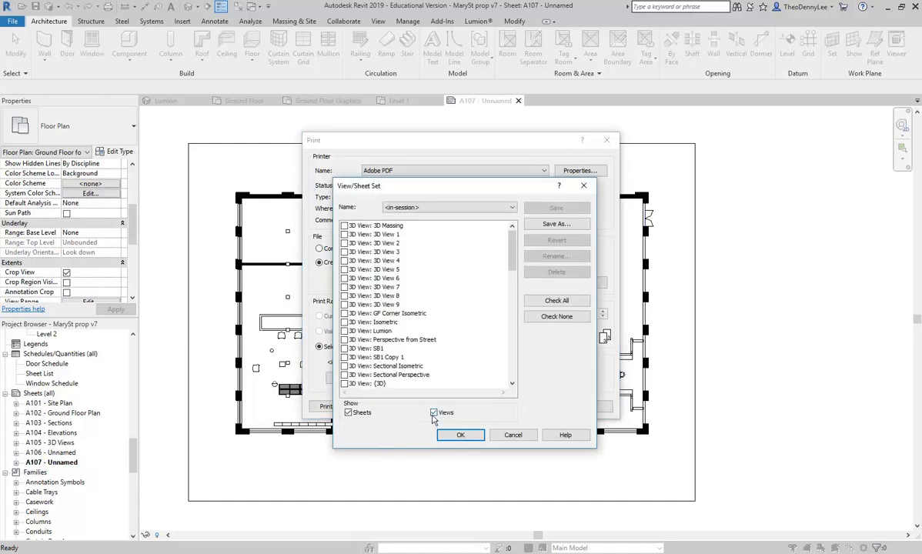
{"action": "left_click", "coordinate": [560, 317]}
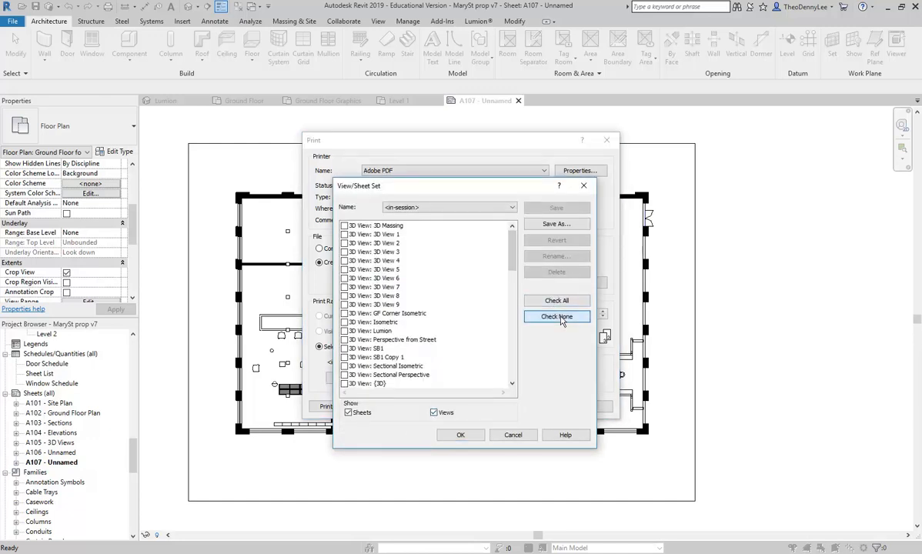
{"action": "left_click", "coordinate": [462, 434]}
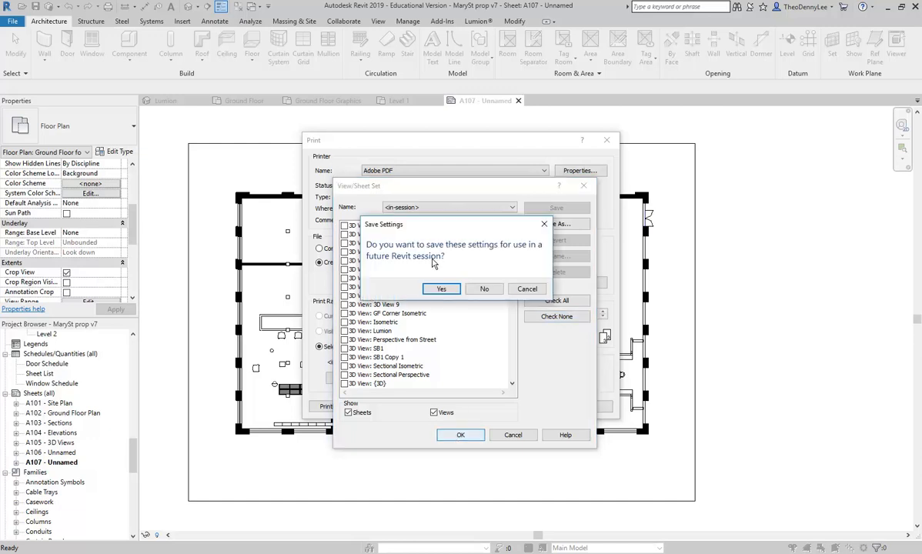
{"action": "left_click", "coordinate": [471, 290]}
{"action": "left_click", "coordinate": [348, 375]}
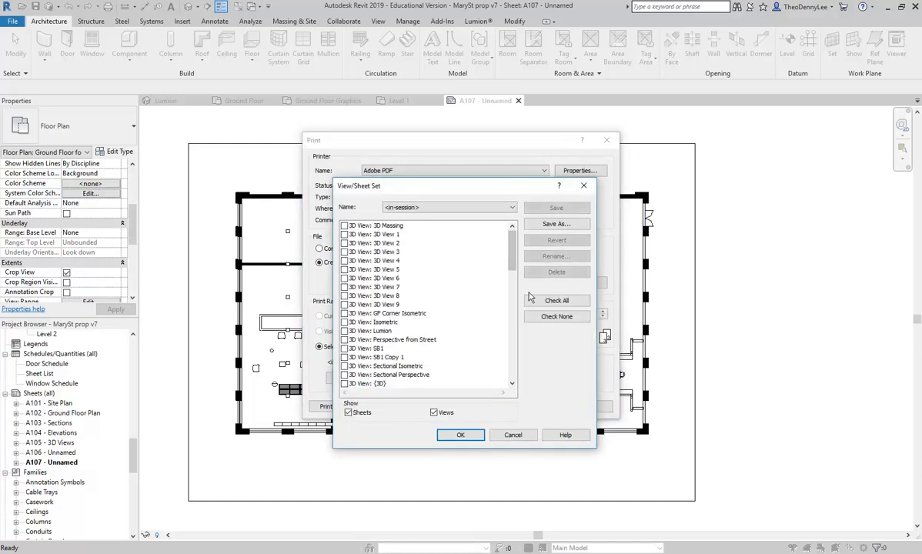
{"action": "left_click", "coordinate": [511, 435]}
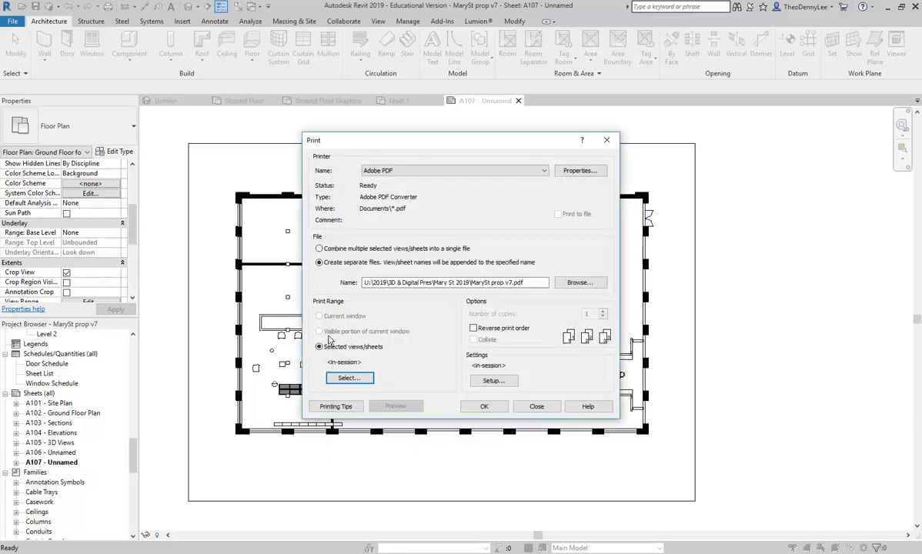
Choose combining the selected sheets into a single file, close and restart the print setup, and reselect Adobe PDF.
{"action": "left_click", "coordinate": [319, 248]}
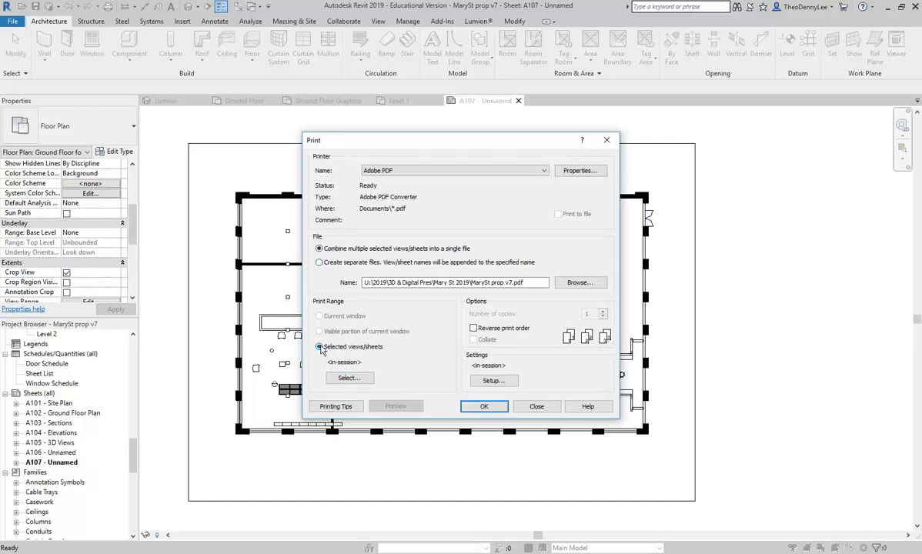
{"action": "left_click", "coordinate": [536, 406]}
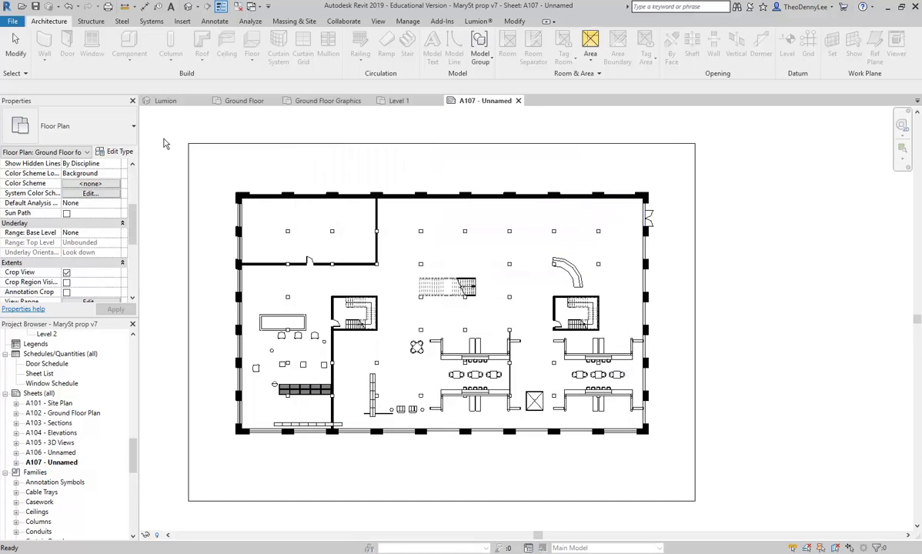
{"action": "left_click", "coordinate": [13, 21]}
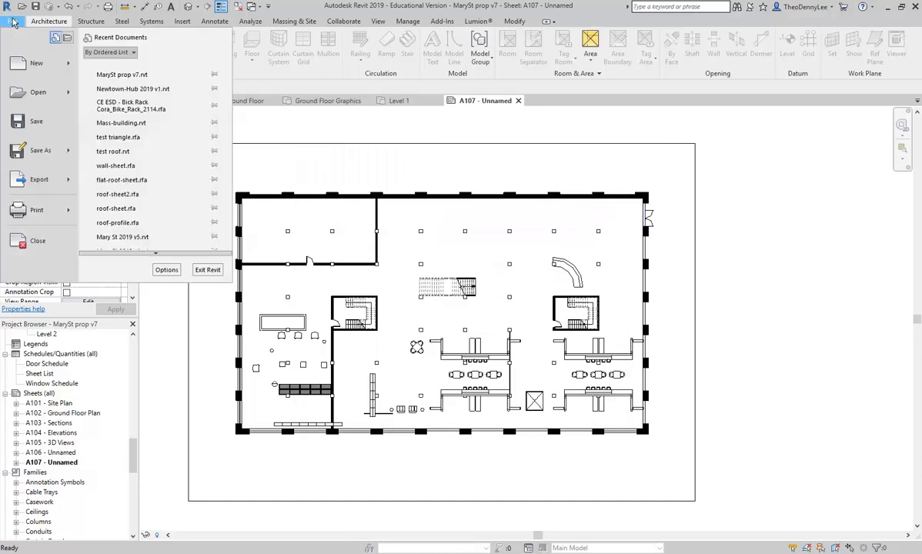
{"action": "left_click", "coordinate": [41, 215]}
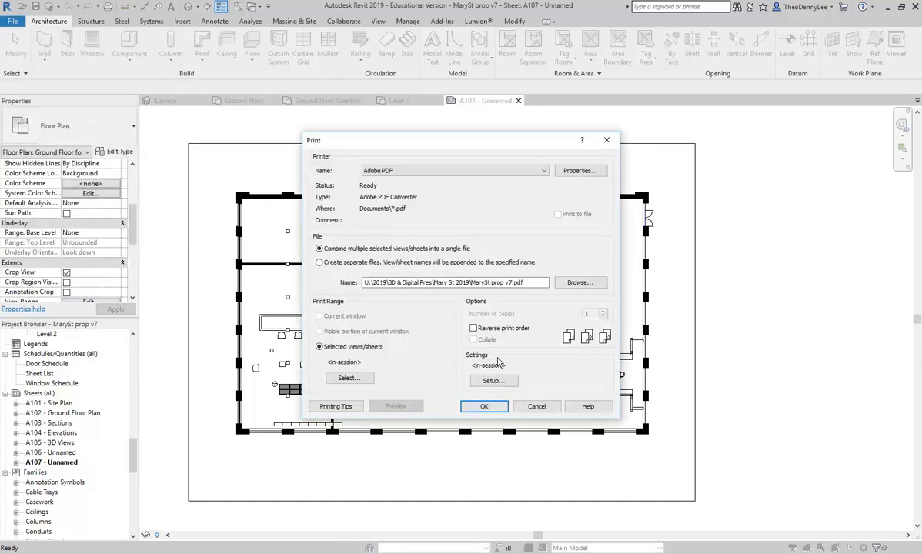
{"action": "left_click", "coordinate": [407, 170]}
{"action": "left_click", "coordinate": [419, 183]}
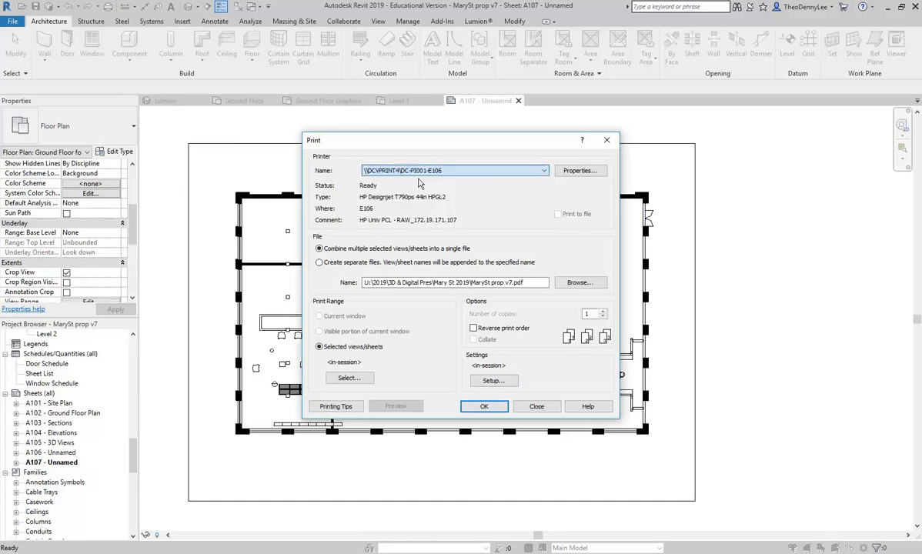
{"action": "left_click", "coordinate": [421, 171]}
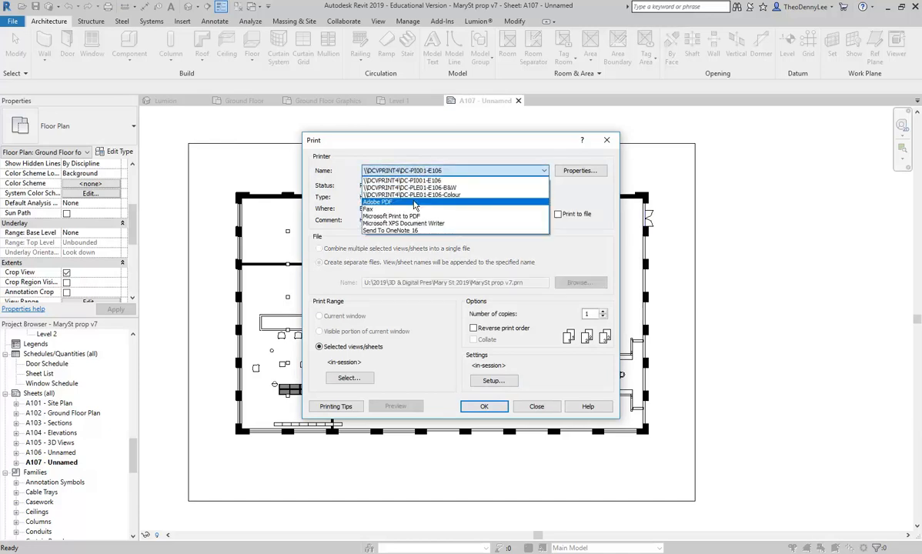
{"action": "left_click", "coordinate": [408, 196]}
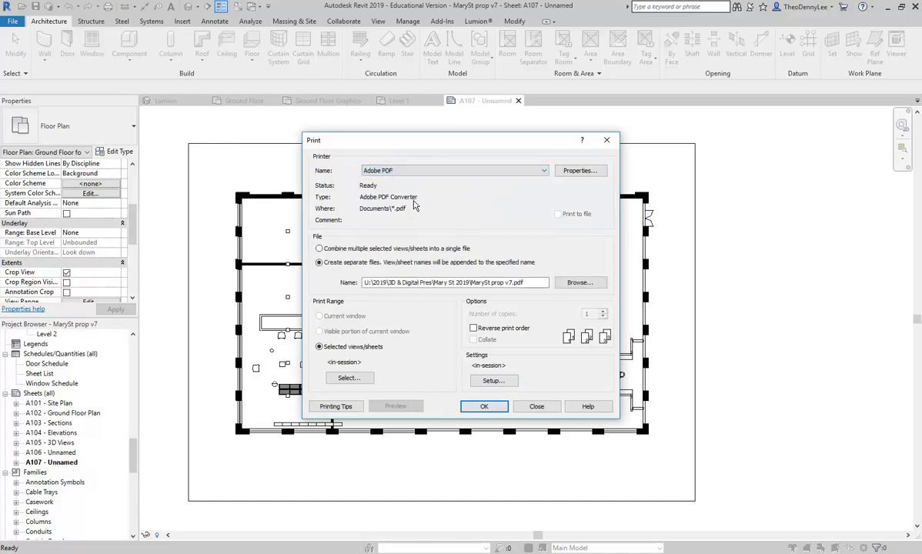
Hide views in the print set list, include only sheet A107 without saving the set, and recheck the selection.
{"action": "left_click", "coordinate": [350, 378]}
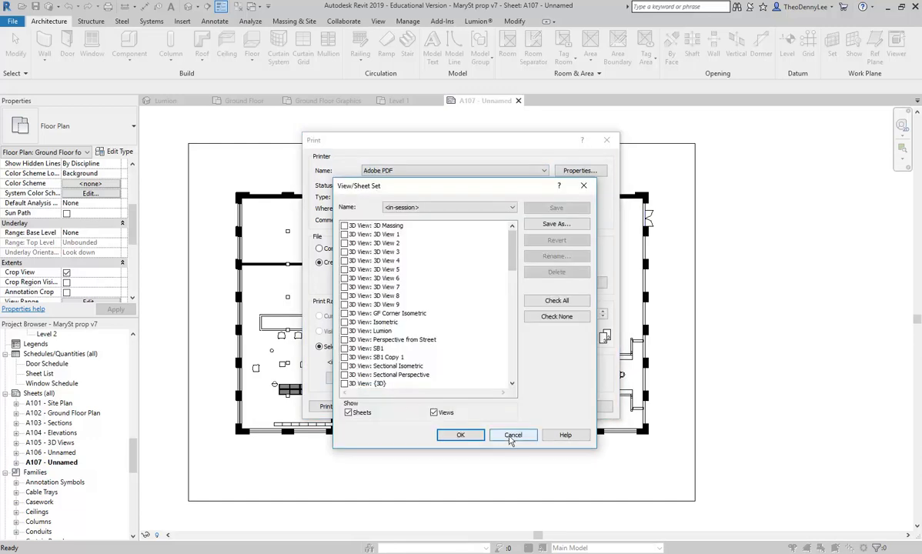
{"action": "left_click", "coordinate": [443, 416]}
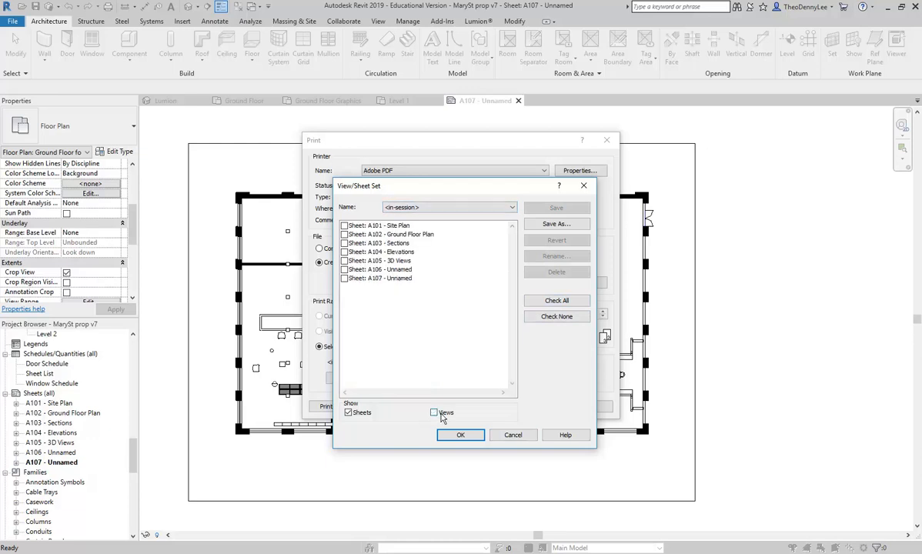
{"action": "left_click", "coordinate": [344, 278]}
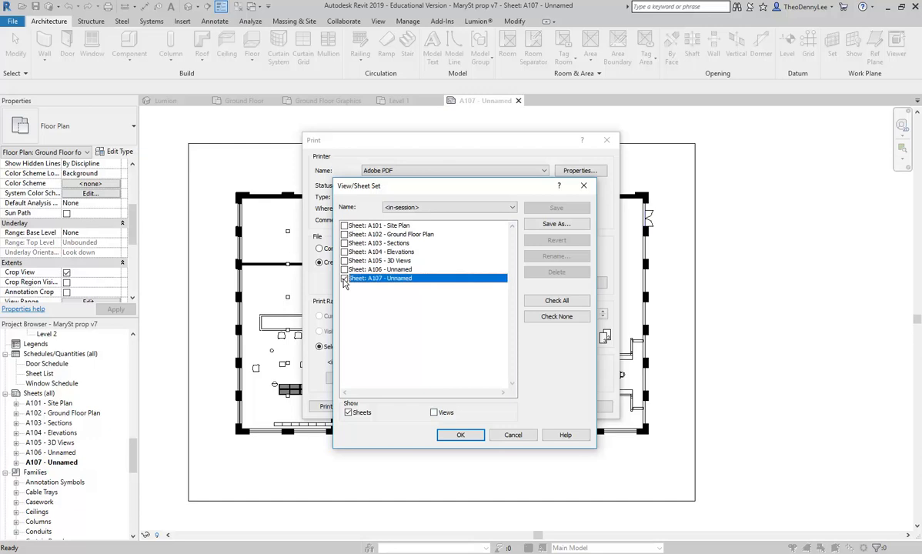
{"action": "left_click", "coordinate": [460, 434]}
{"action": "left_click", "coordinate": [483, 289]}
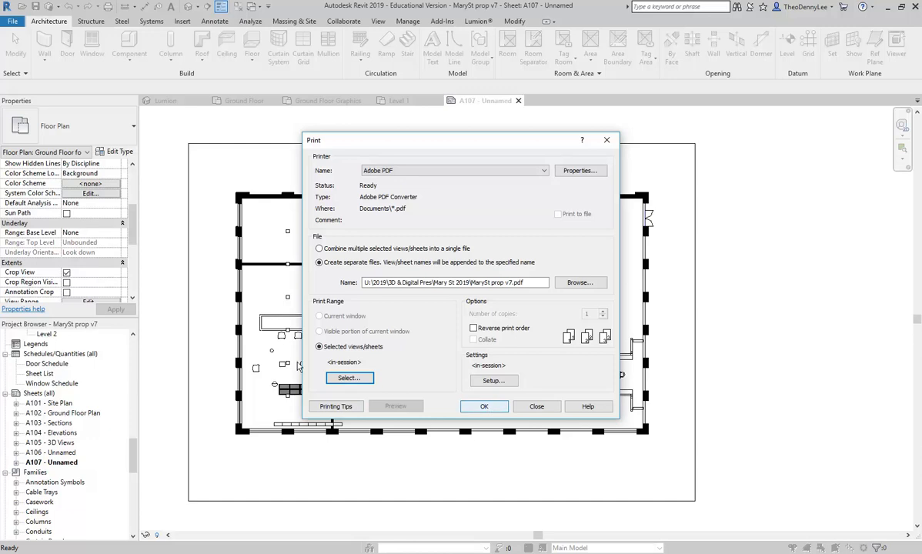
{"action": "left_click", "coordinate": [360, 377]}
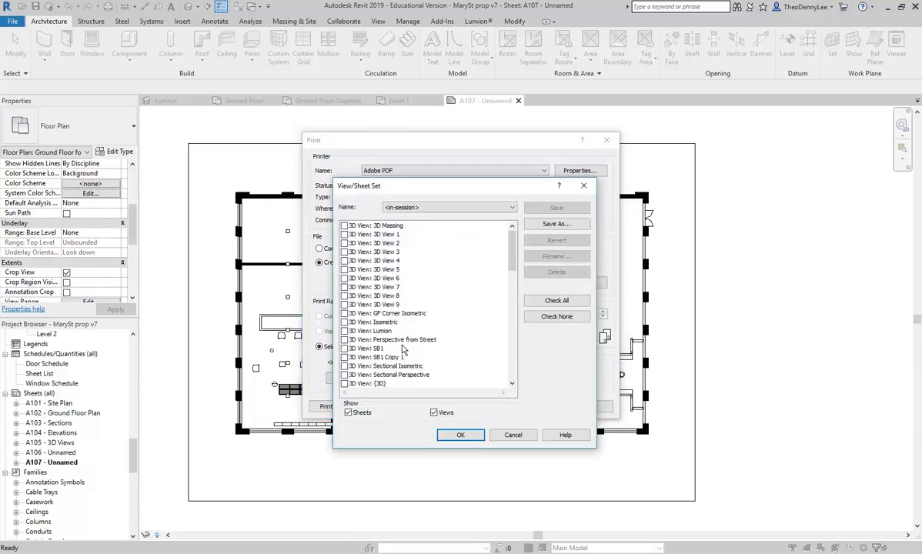
{"action": "left_click", "coordinate": [433, 412]}
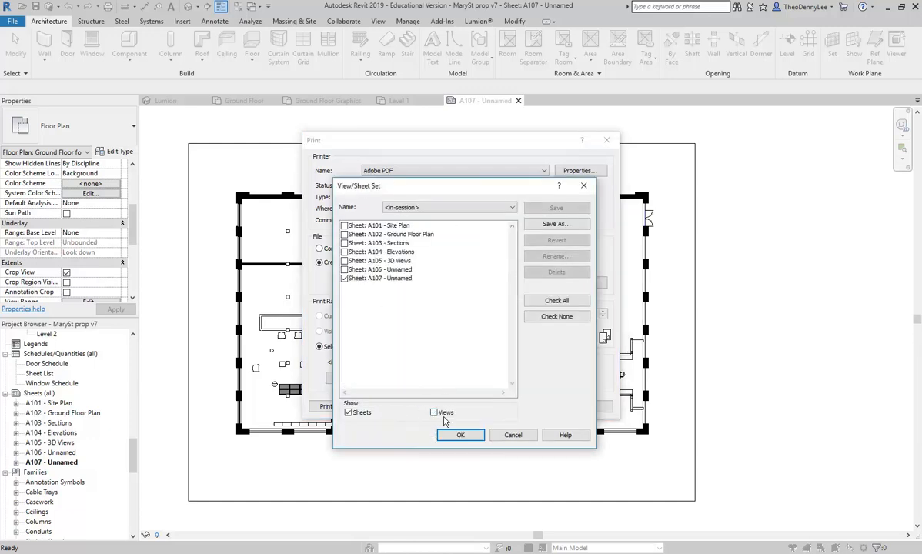
{"action": "left_click", "coordinate": [456, 435]}
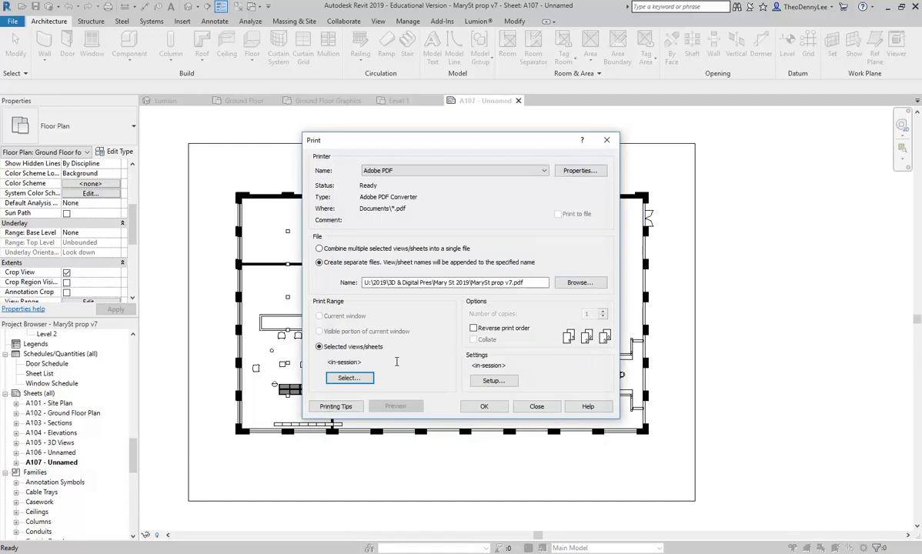
Print sheet A107 as a separate PDF file named Ground Floor Plan_Mary St v1 in the Mary St 2019 folder.
{"action": "left_click", "coordinate": [467, 410]}
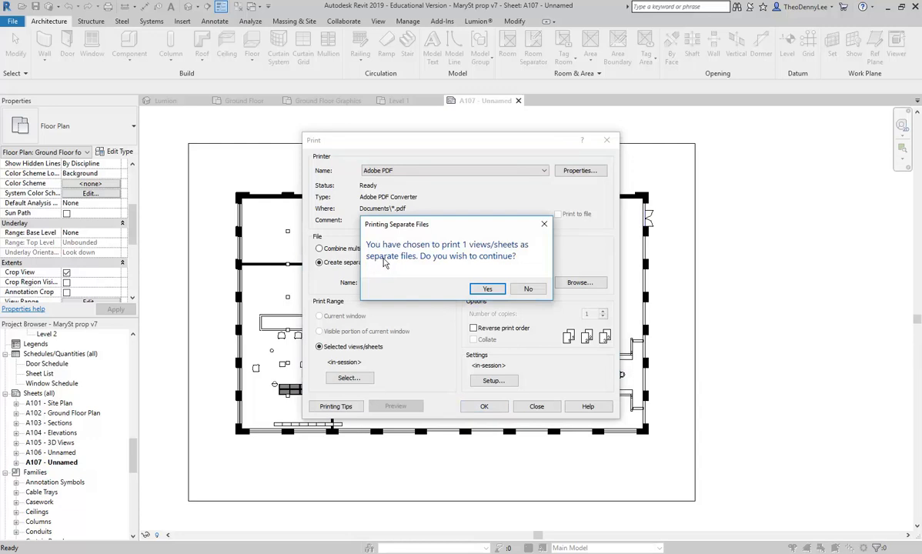
{"action": "left_click", "coordinate": [487, 291]}
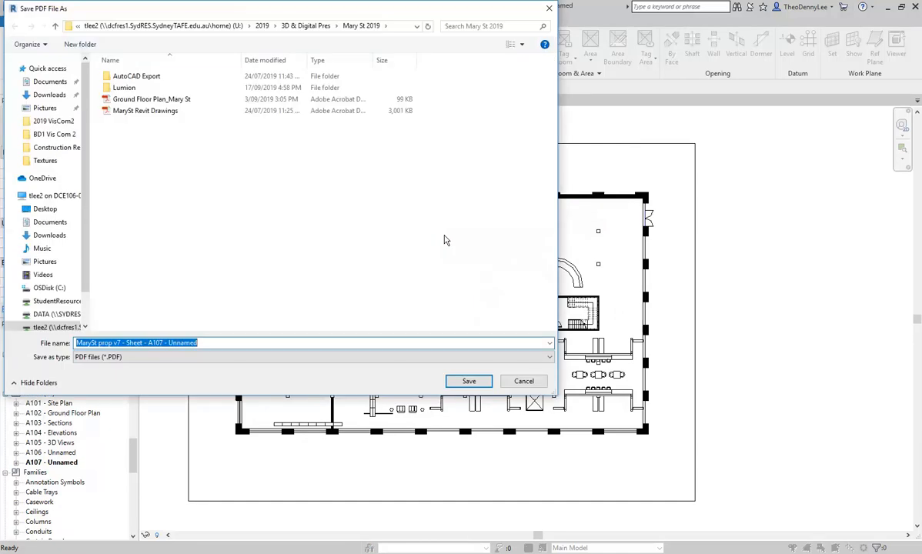
{"action": "left_click", "coordinate": [150, 99]}
{"action": "left_click", "coordinate": [148, 344]}
{"action": "left_click", "coordinate": [163, 344]}
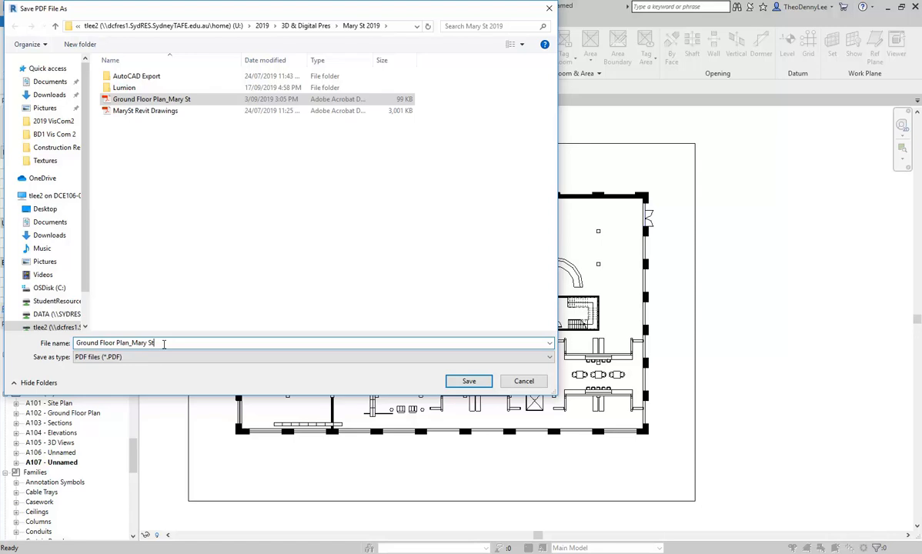
{"action": "type", "text": "v1"}
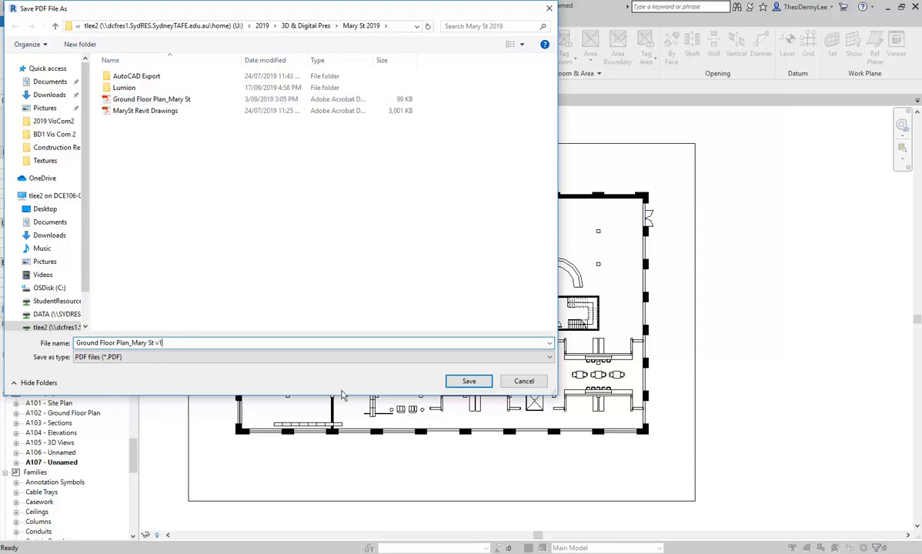
{"action": "left_click", "coordinate": [477, 386]}
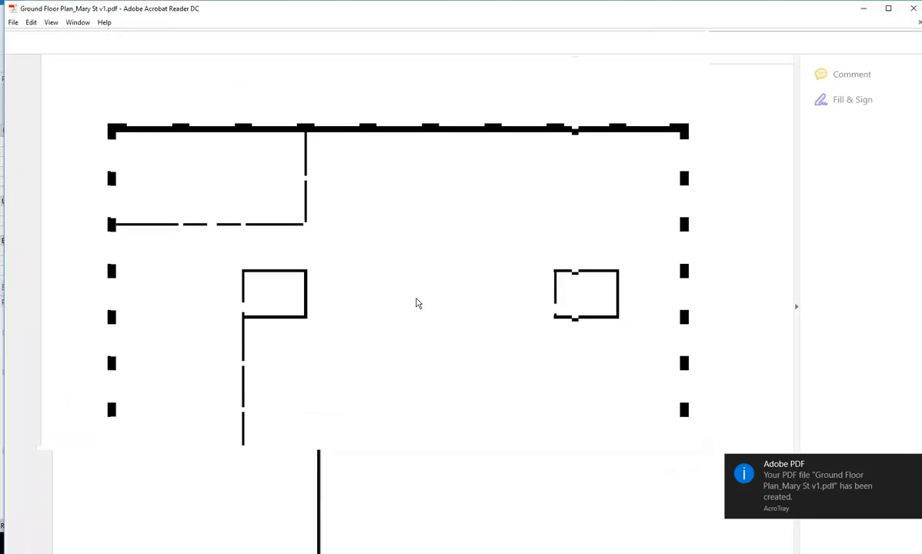
Minimise the resulting PDF, switch to Chrome, and search Google for primo pdf in a new tab.
{"action": "left_click", "coordinate": [864, 10]}
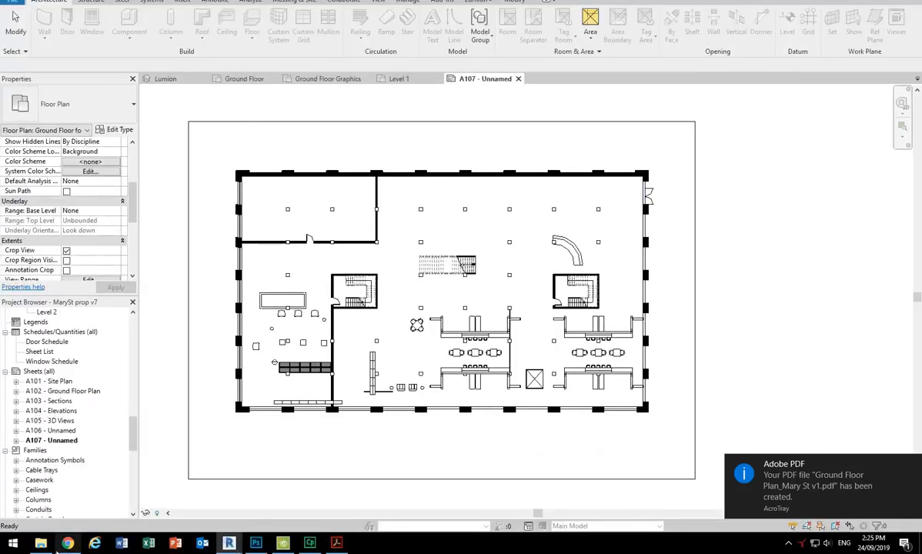
{"action": "left_click", "coordinate": [67, 543]}
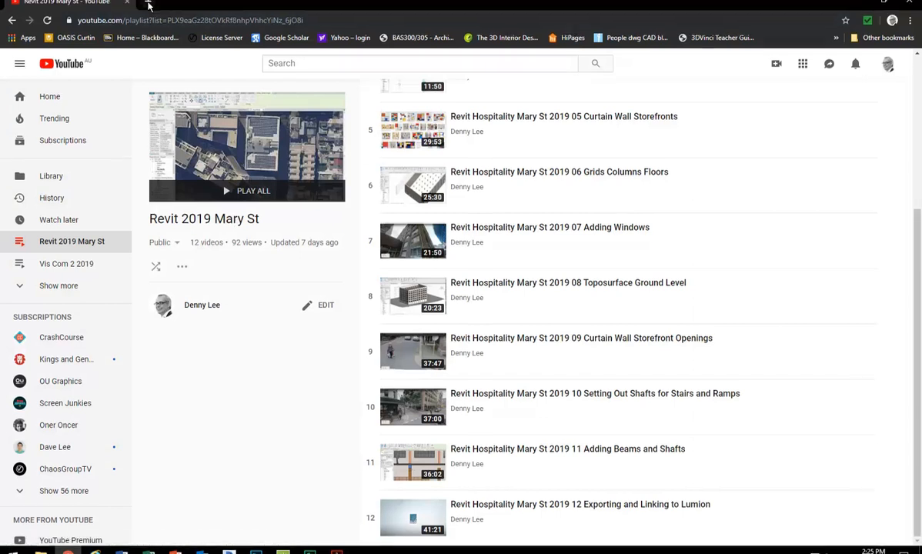
{"action": "left_click", "coordinate": [149, 2]}
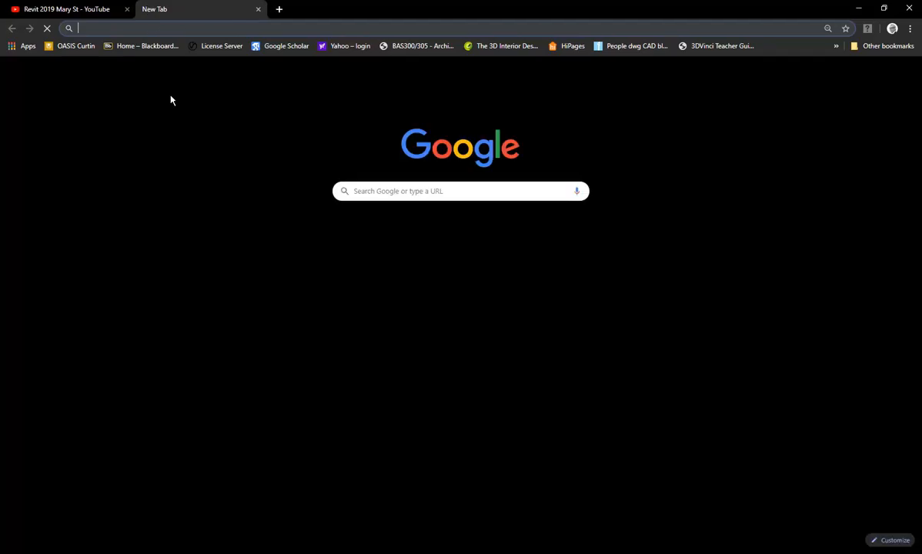
{"action": "left_click", "coordinate": [400, 188]}
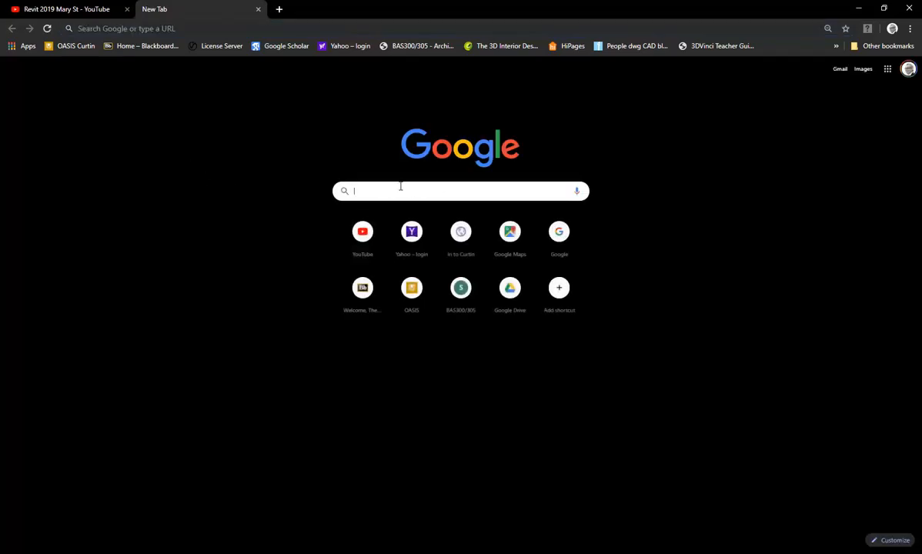
{"action": "type", "text": "primo [p"}
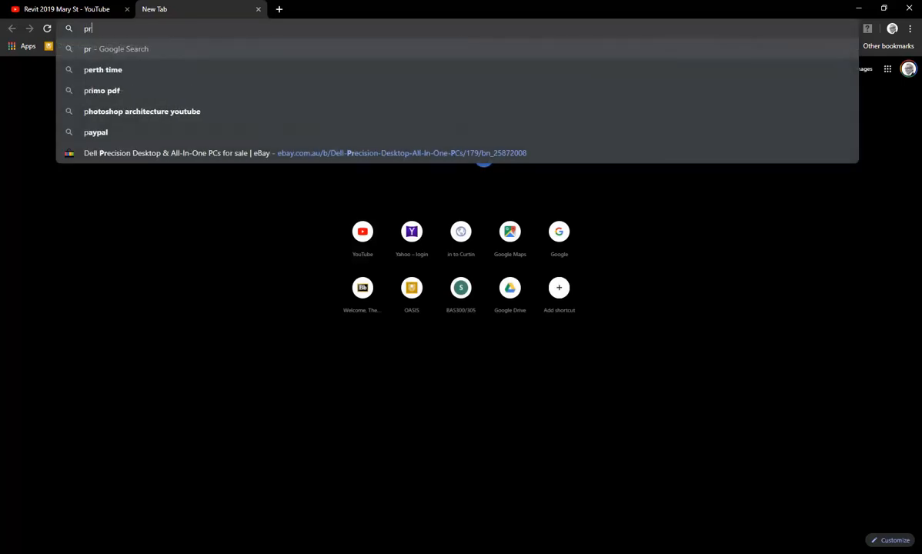
{"action": "key", "text": "BackSpace"}
{"action": "key", "text": "BackSpace"}
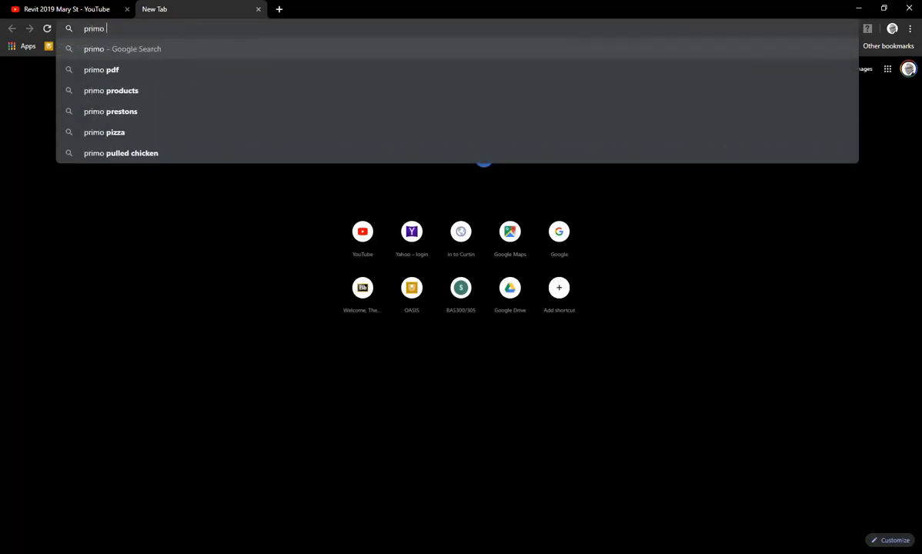
{"action": "key", "text": "Down"}
{"action": "key", "text": "Return"}
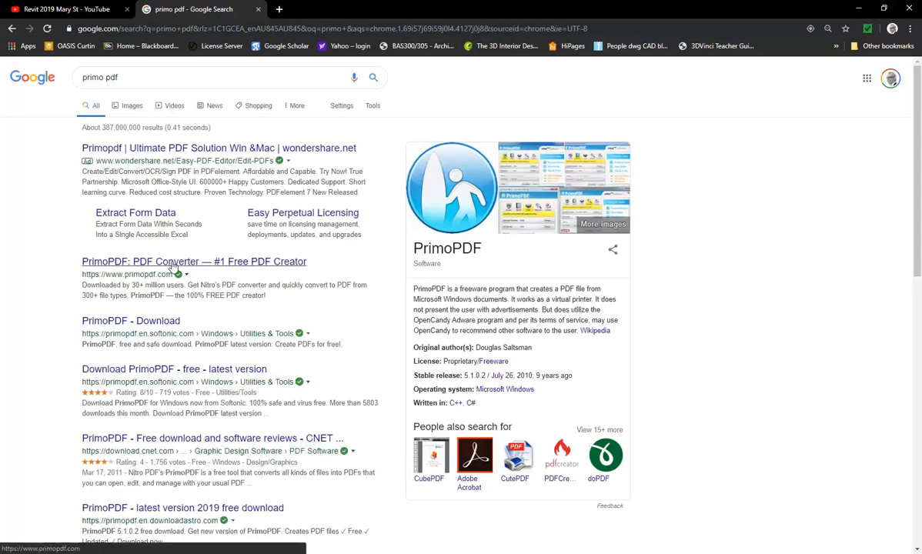
Open the PrimoPDF: PDF Converter website from the search results.
{"action": "left_click", "coordinate": [173, 263]}
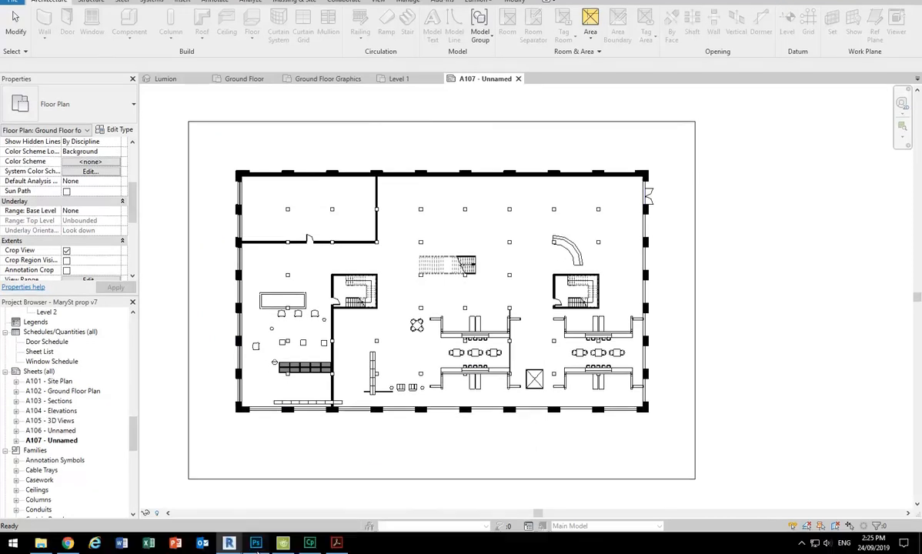
Switch to Photoshop, start opening a file, and browse to the Mary St 2019 folder within 3D & Digital Pres.
{"action": "left_click", "coordinate": [256, 543]}
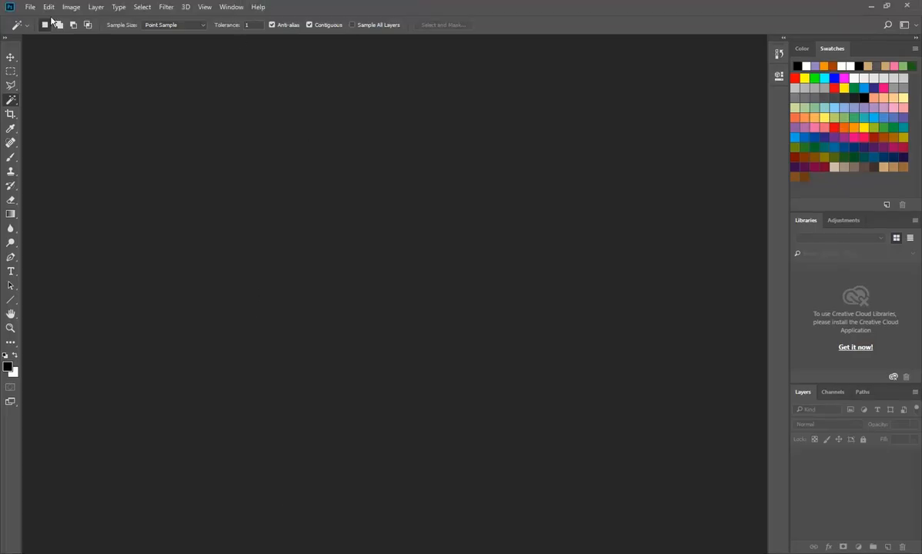
{"action": "left_click", "coordinate": [29, 8]}
{"action": "left_click", "coordinate": [43, 29]}
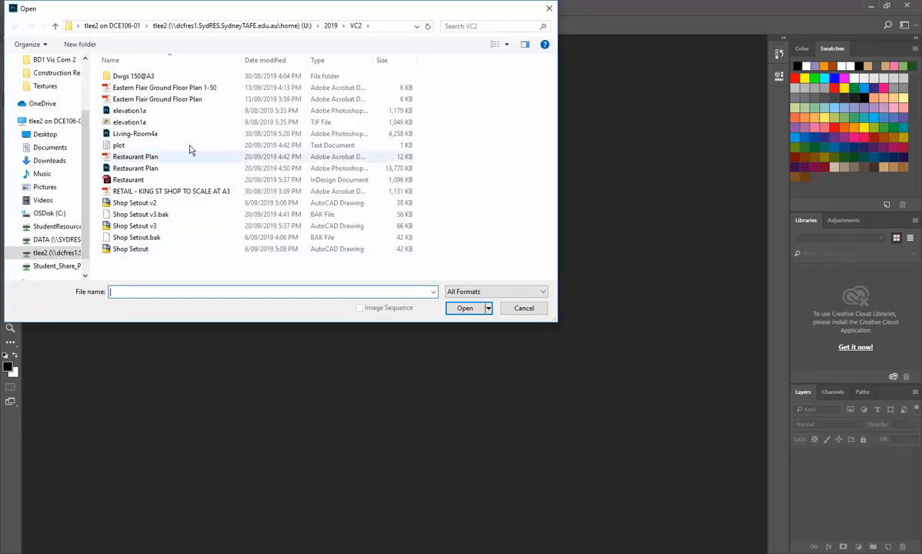
{"action": "left_click", "coordinate": [337, 28]}
{"action": "scroll", "coordinate": [190, 203], "scroll_direction": "up", "scroll_amount": 5}
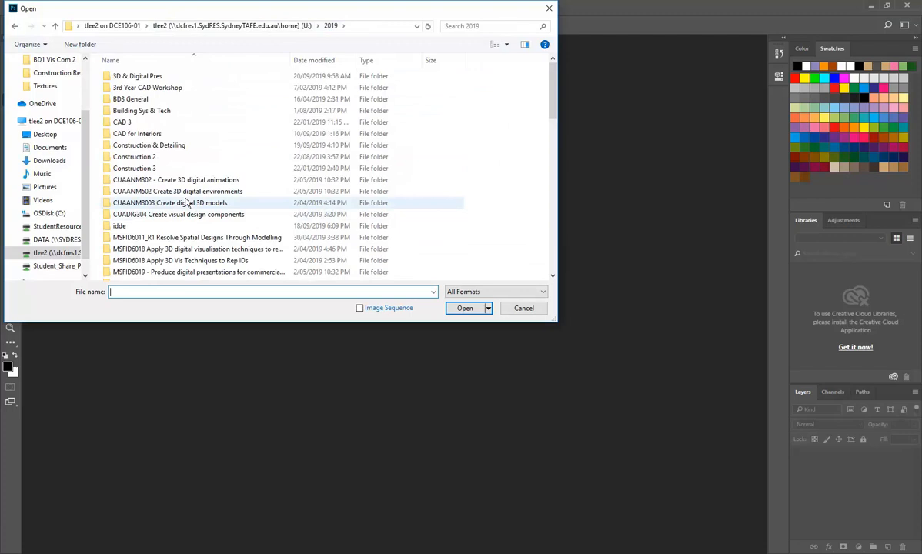
{"action": "double_click", "coordinate": [160, 76]}
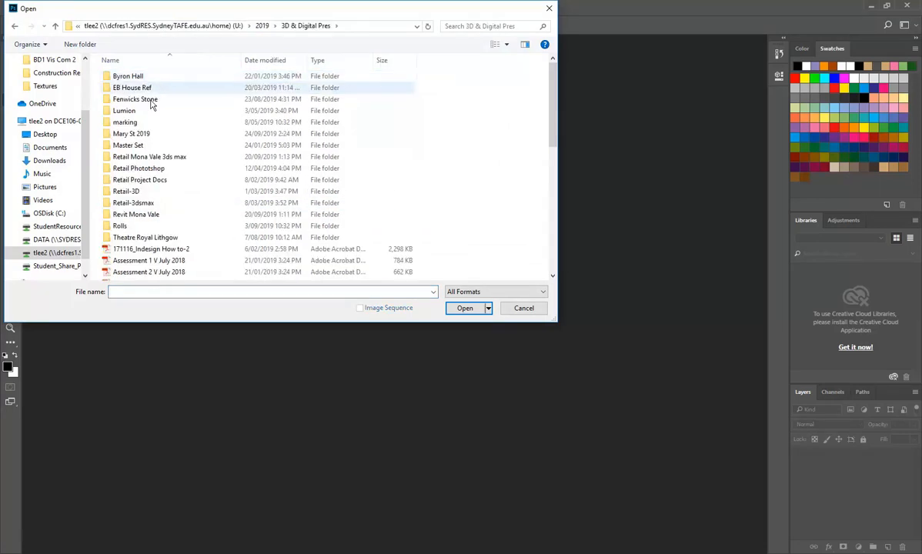
{"action": "double_click", "coordinate": [146, 215]}
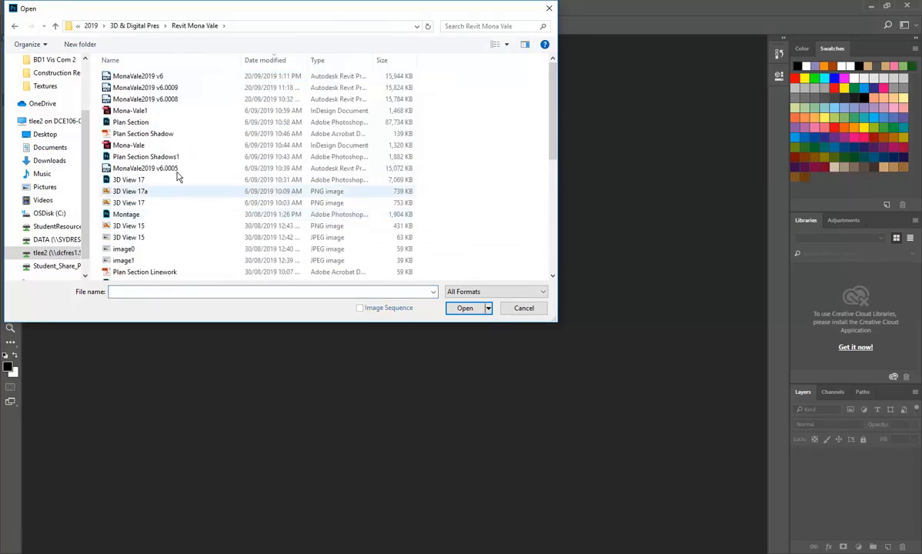
{"action": "left_click", "coordinate": [124, 28]}
{"action": "double_click", "coordinate": [143, 135]}
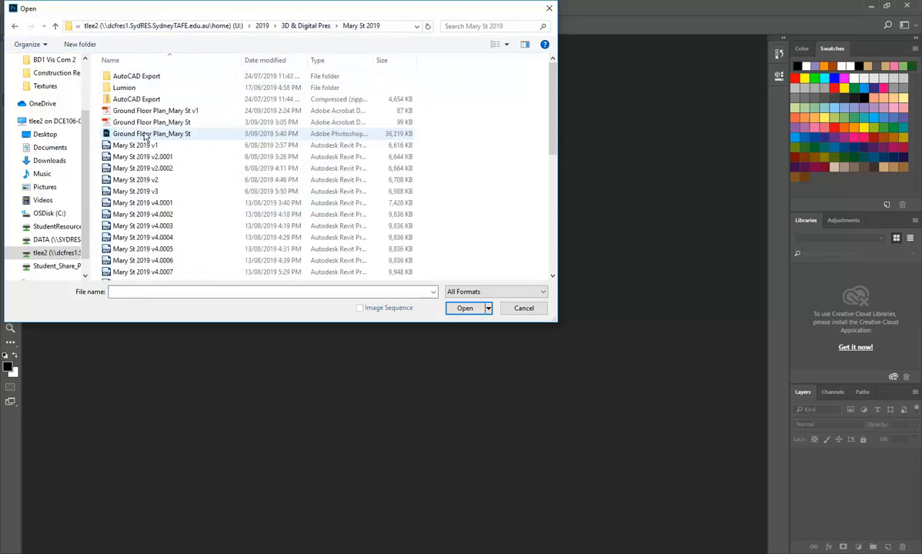
Sort the folder by date modified and open the PDF Ground Floor Plan_Mary St v1.
{"action": "left_click", "coordinate": [248, 61]}
{"action": "left_click", "coordinate": [247, 76]}
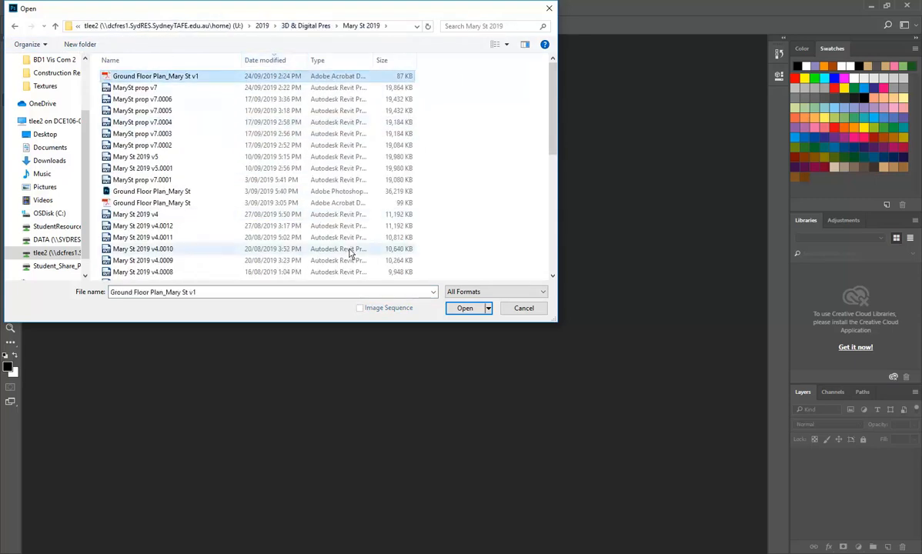
{"action": "left_click", "coordinate": [473, 310]}
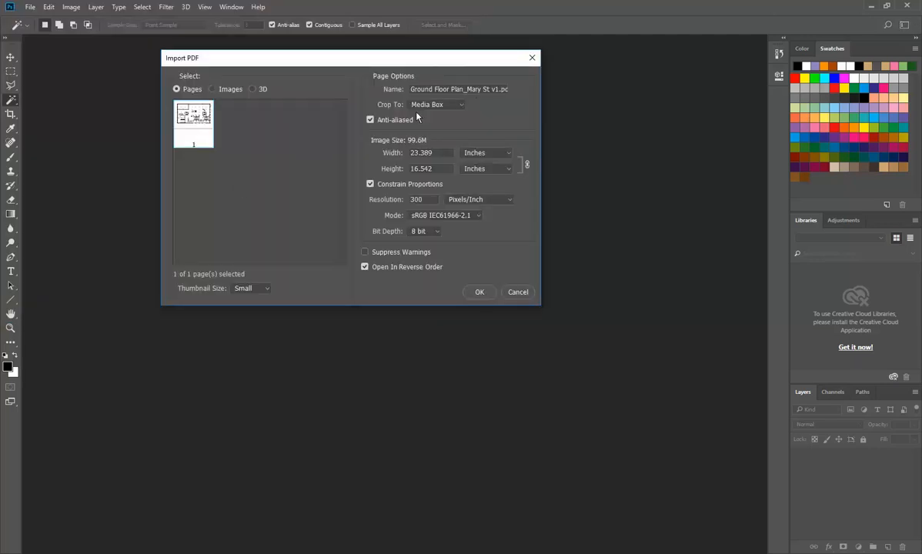
Keep the PDF import cropped to Media Box, check the resolution units, and set the mode to RGB Color.
{"action": "left_click", "coordinate": [460, 106]}
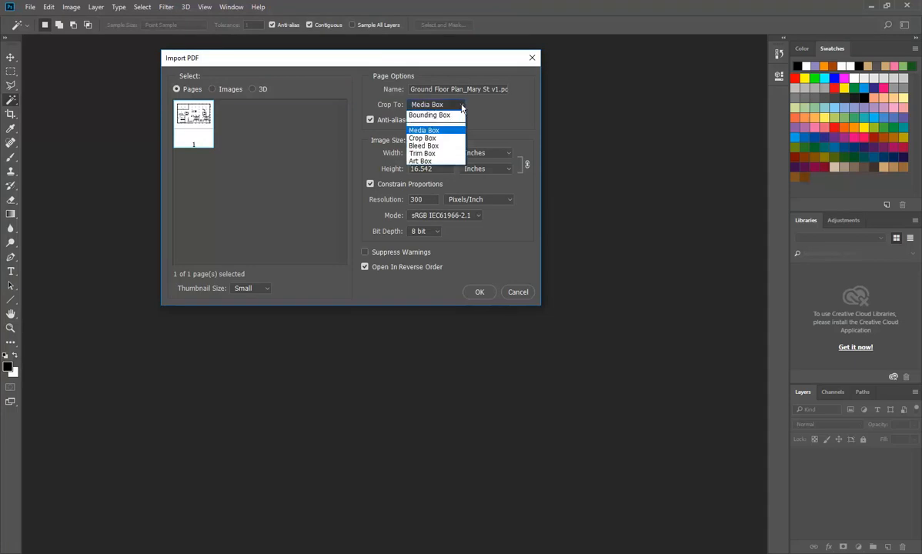
{"action": "left_click", "coordinate": [437, 130]}
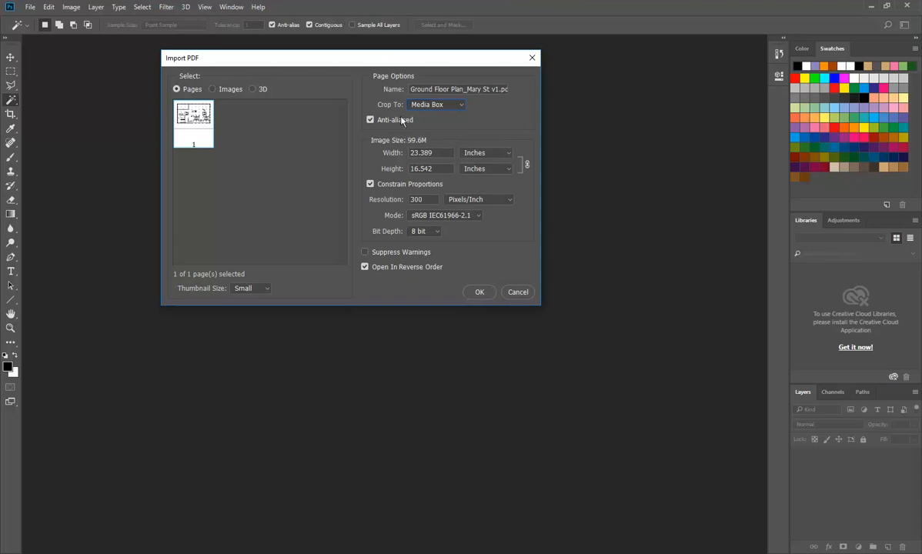
{"action": "left_click", "coordinate": [508, 202]}
{"action": "left_click", "coordinate": [507, 202]}
{"action": "left_click", "coordinate": [469, 216]}
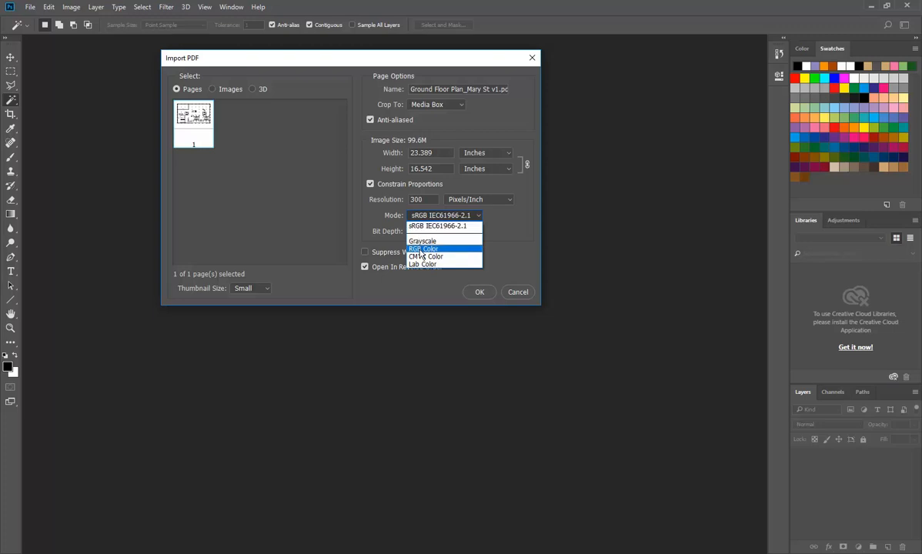
{"action": "left_click", "coordinate": [423, 248]}
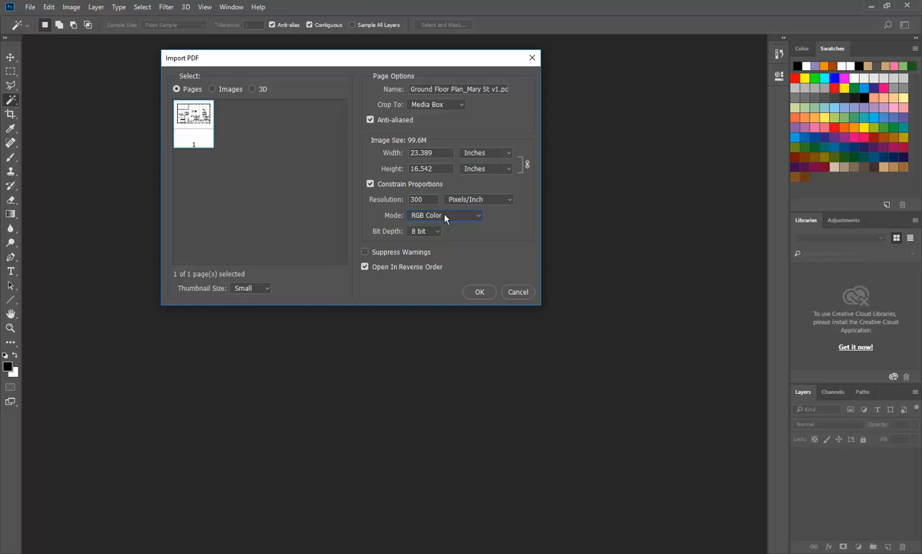
Set the import size units to Millimeters, comparing the page size in Inches before returning to Millimeters.
{"action": "left_click", "coordinate": [507, 152]}
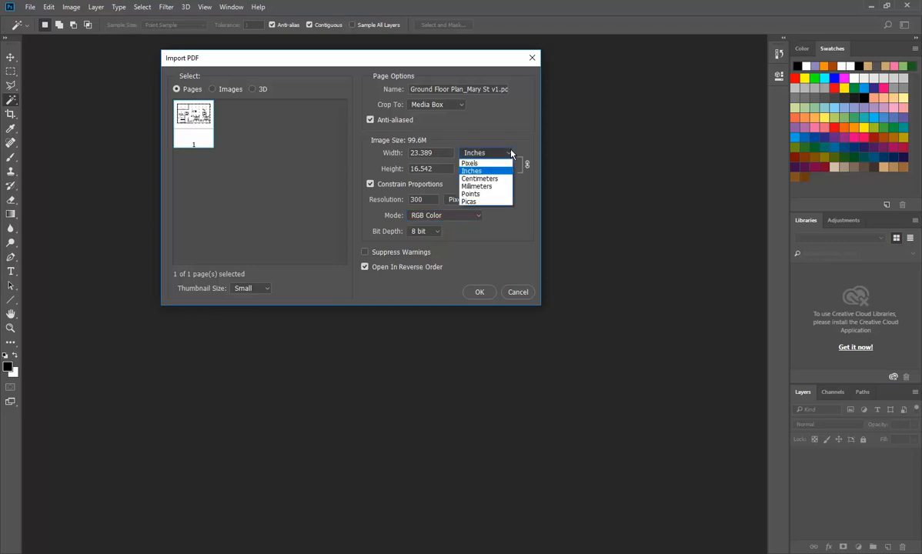
{"action": "left_click", "coordinate": [474, 186]}
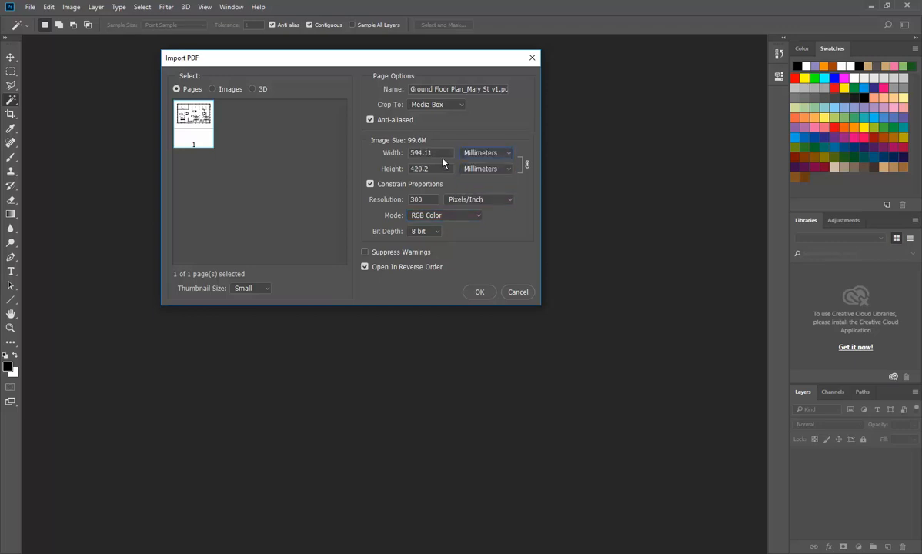
{"action": "left_click", "coordinate": [496, 153]}
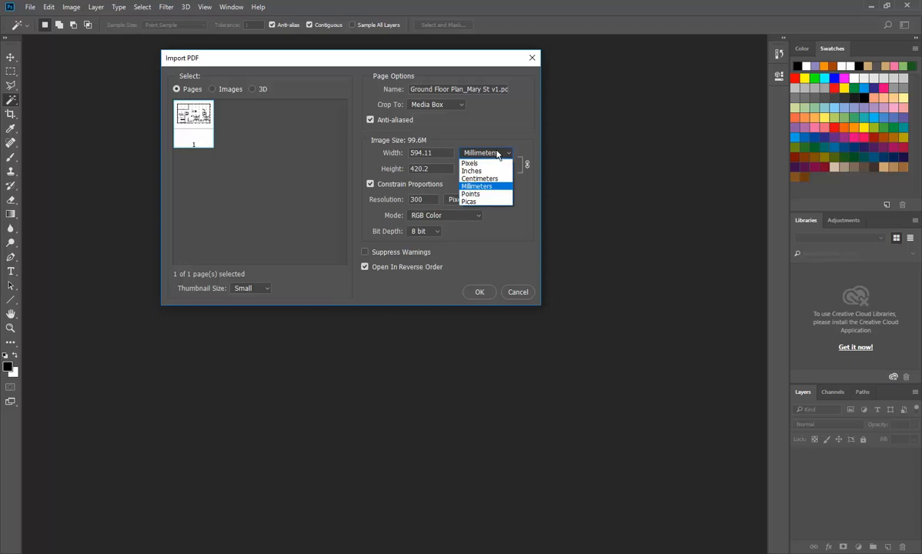
{"action": "left_click", "coordinate": [496, 153]}
{"action": "left_click", "coordinate": [496, 153]}
{"action": "left_click", "coordinate": [487, 173]}
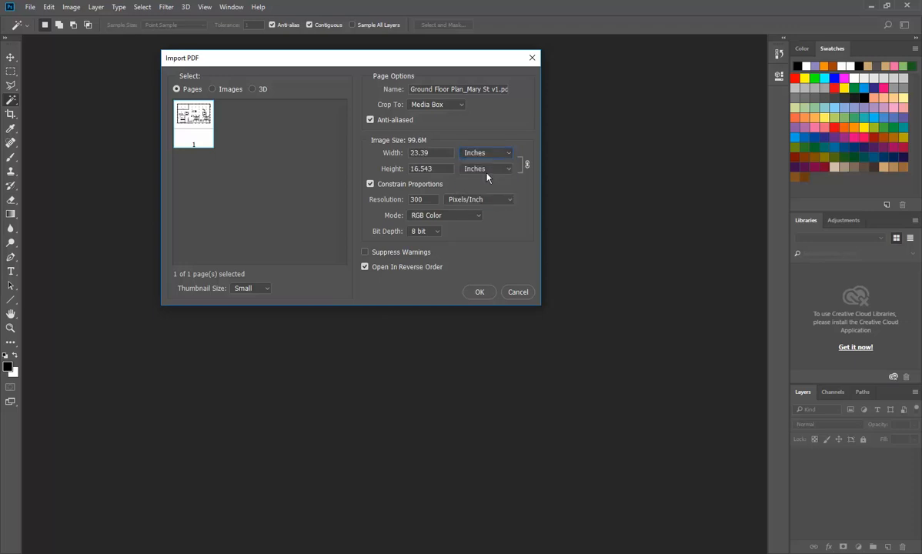
{"action": "left_click", "coordinate": [489, 153]}
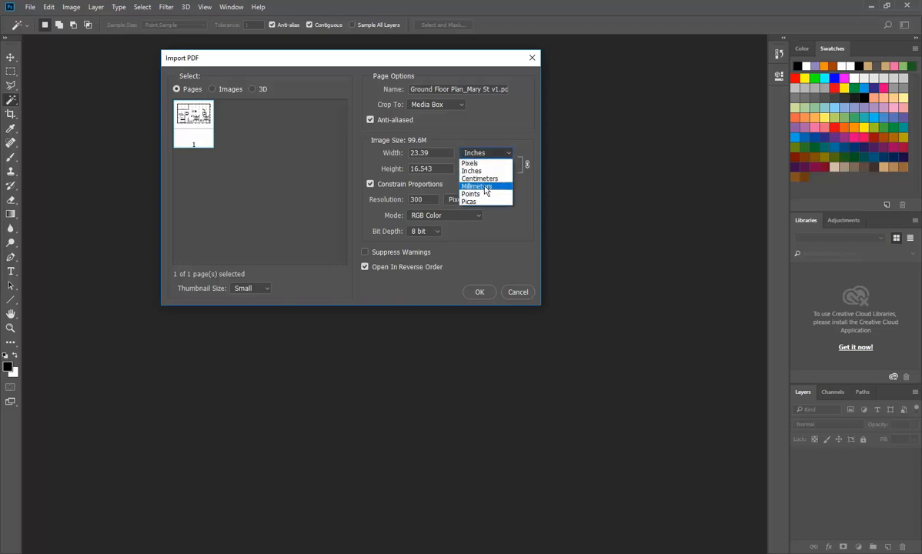
{"action": "left_click", "coordinate": [486, 187]}
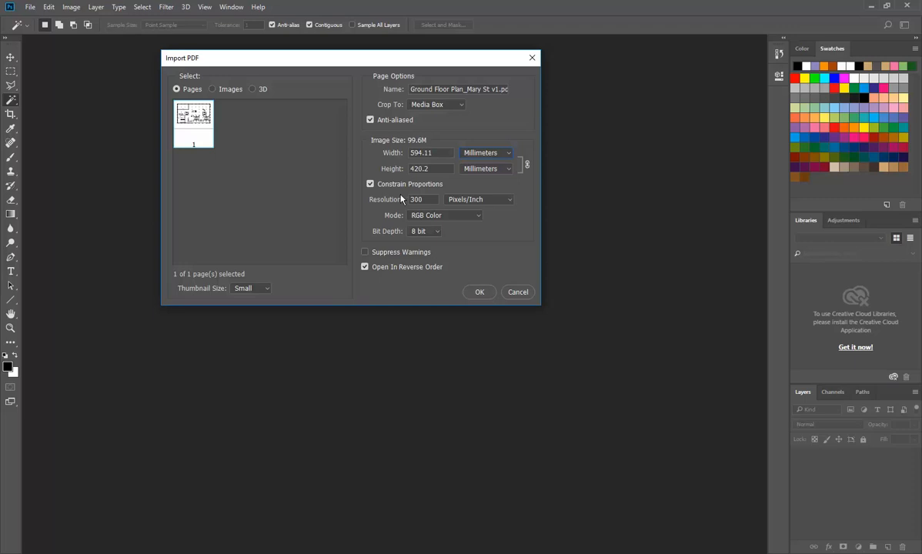
Try Centimeters and Inches as the import size units, and switch back to Millimeters.
{"action": "left_click", "coordinate": [494, 154]}
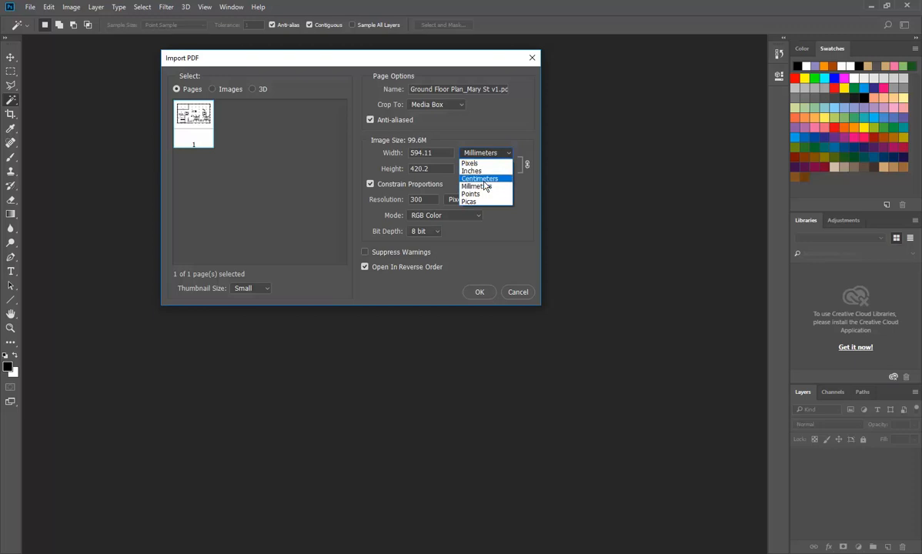
{"action": "left_click", "coordinate": [484, 181]}
{"action": "left_click", "coordinate": [485, 153]}
{"action": "left_click", "coordinate": [482, 171]}
{"action": "left_click", "coordinate": [483, 157]}
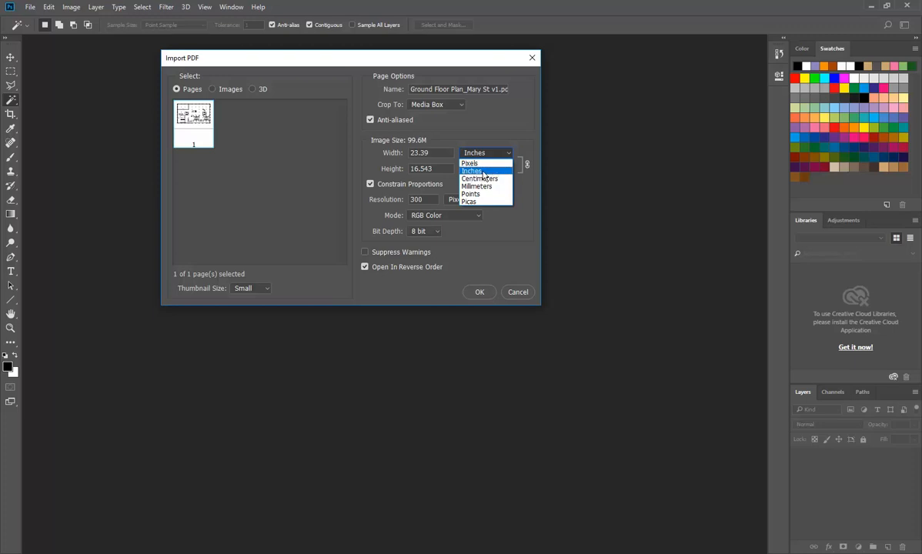
{"action": "left_click", "coordinate": [483, 172]}
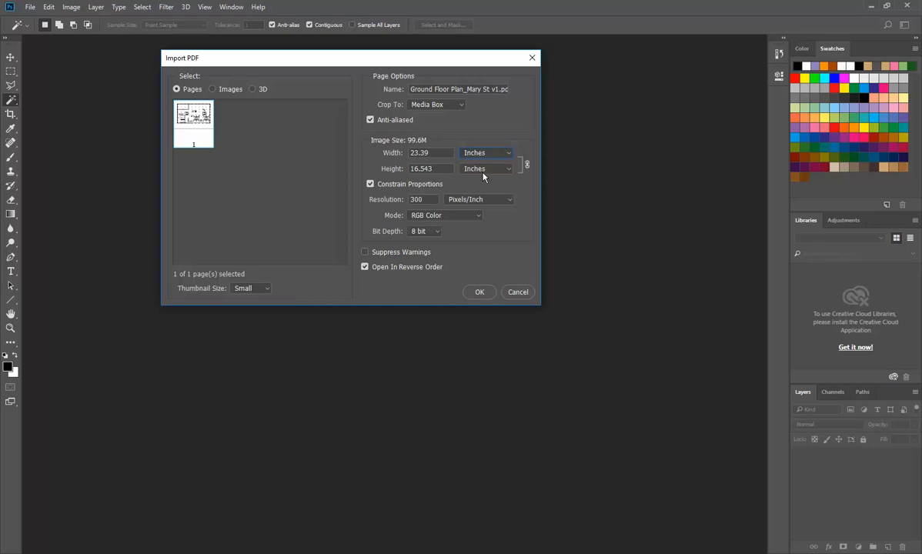
{"action": "left_click", "coordinate": [482, 153]}
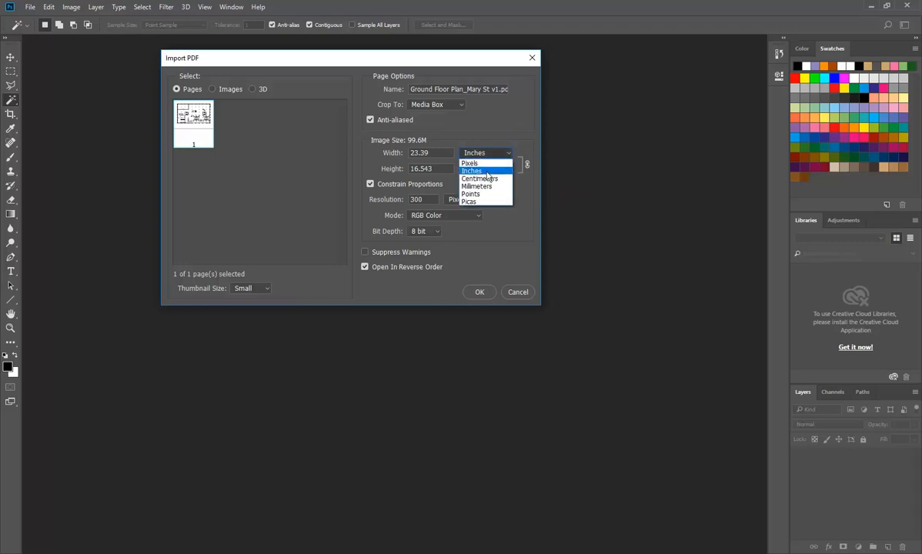
{"action": "left_click", "coordinate": [481, 187]}
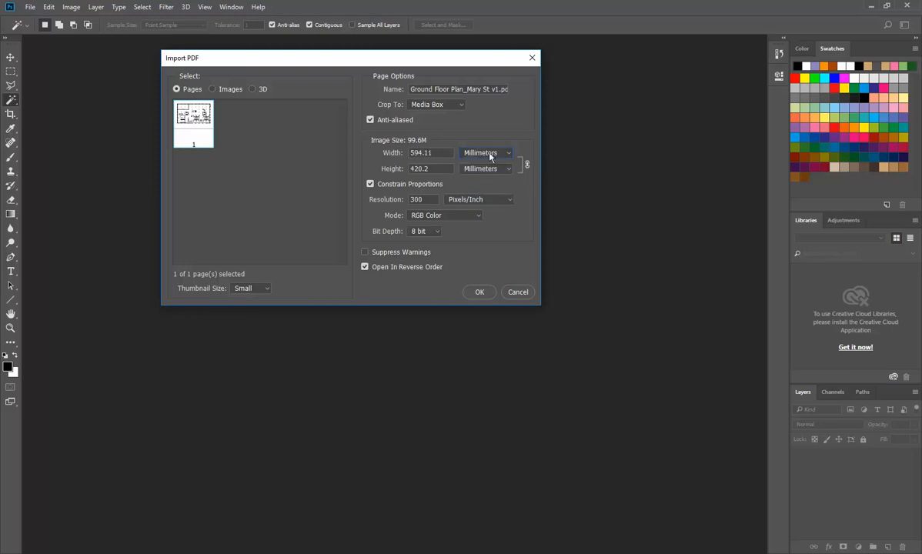
Set the PDF page dimensions to millimeters and import the ground floor plan page.
{"action": "left_click", "coordinate": [490, 154]}
{"action": "left_click", "coordinate": [482, 170]}
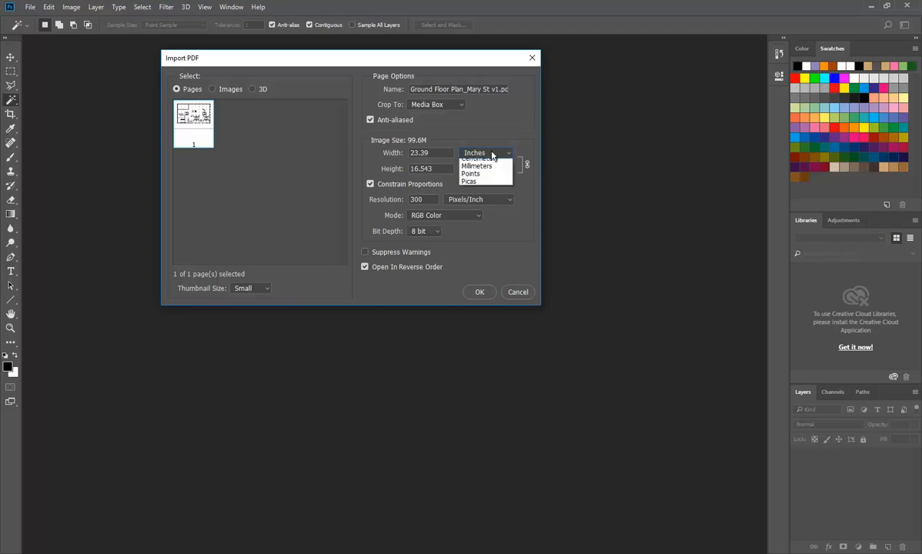
{"action": "left_click", "coordinate": [473, 153]}
{"action": "left_click", "coordinate": [483, 187]}
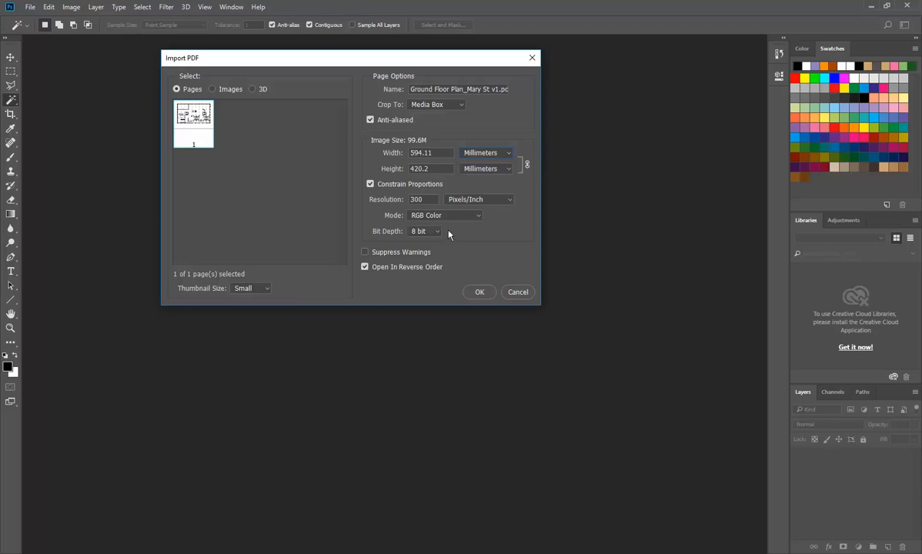
{"action": "left_click", "coordinate": [477, 292]}
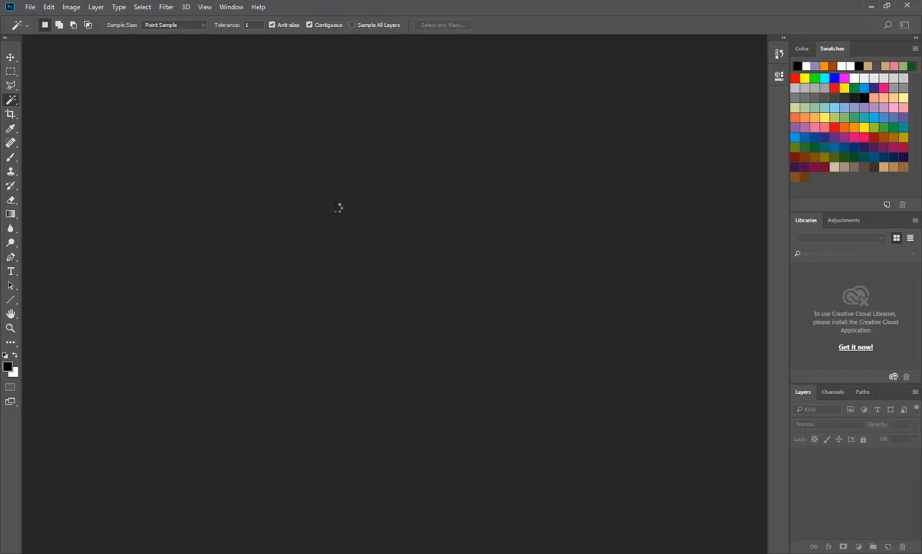
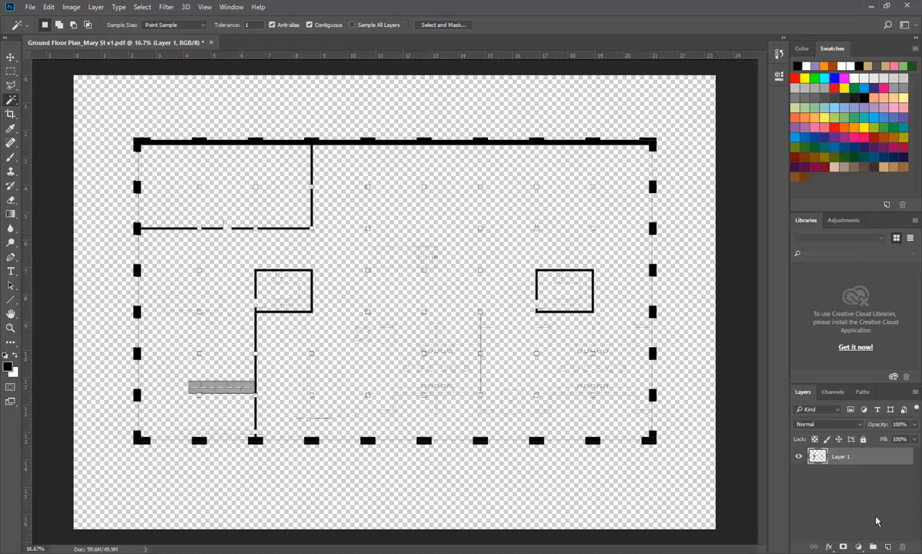
Add a new layer above the imported plan and name it "White background".
{"action": "left_click", "coordinate": [889, 546]}
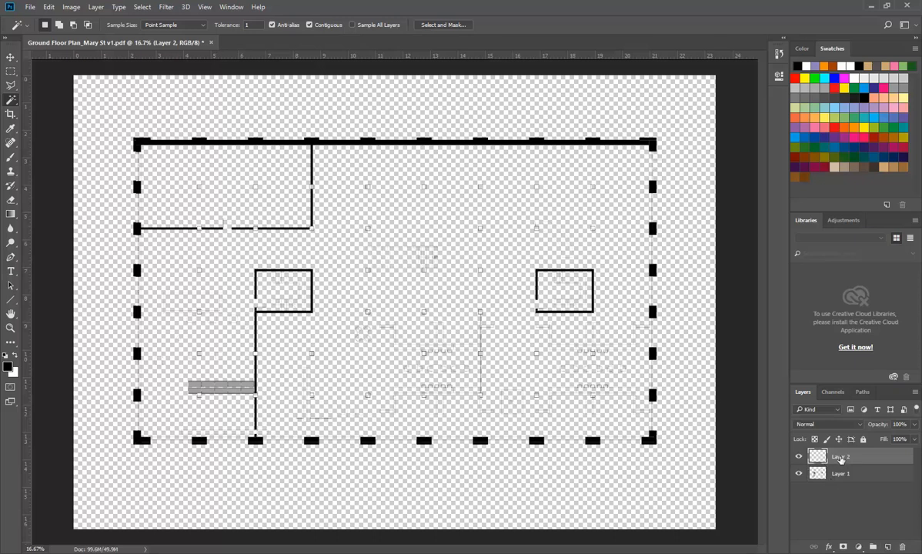
{"action": "double_click", "coordinate": [841, 457]}
{"action": "type", "text": "White background"}
{"action": "key", "text": "Return"}
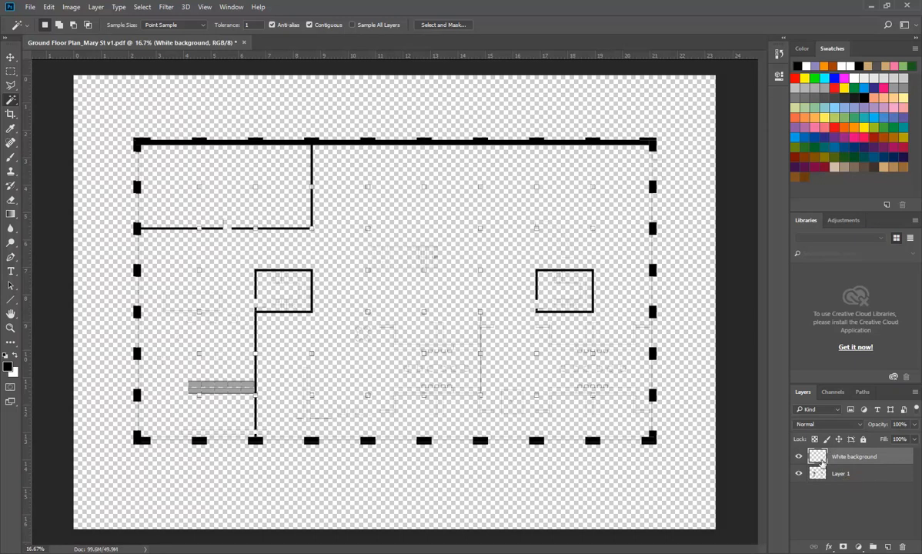
Swap the foreground and background colors back and forth, and restore the default black and white.
{"action": "left_click", "coordinate": [15, 356]}
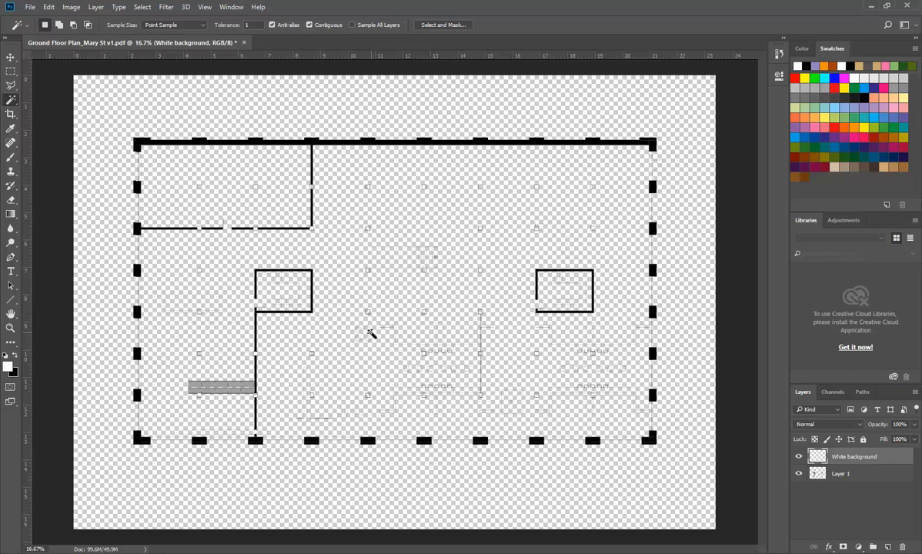
{"action": "left_click", "coordinate": [16, 356]}
{"action": "left_click", "coordinate": [16, 356]}
{"action": "left_click", "coordinate": [17, 359]}
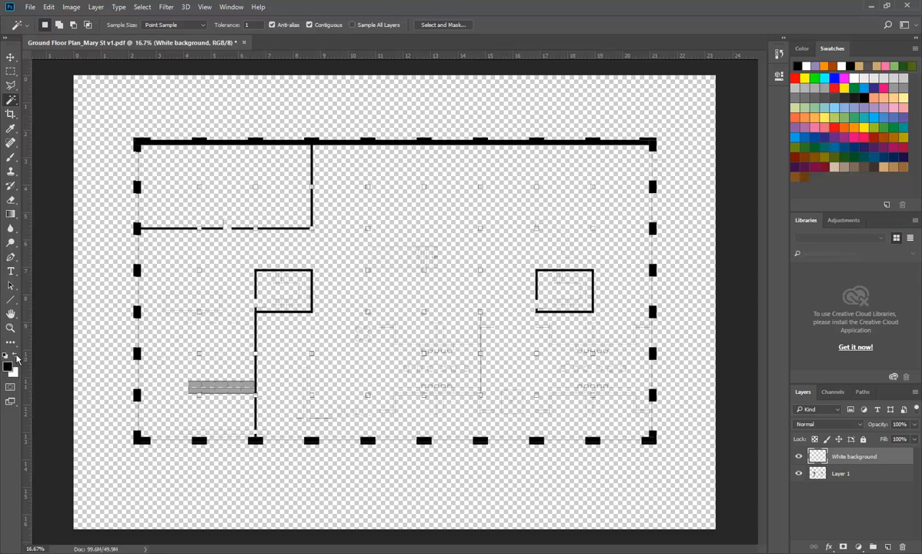
{"action": "left_click", "coordinate": [17, 358]}
{"action": "left_click", "coordinate": [17, 358]}
{"action": "left_click", "coordinate": [16, 358]}
{"action": "left_click", "coordinate": [7, 358]}
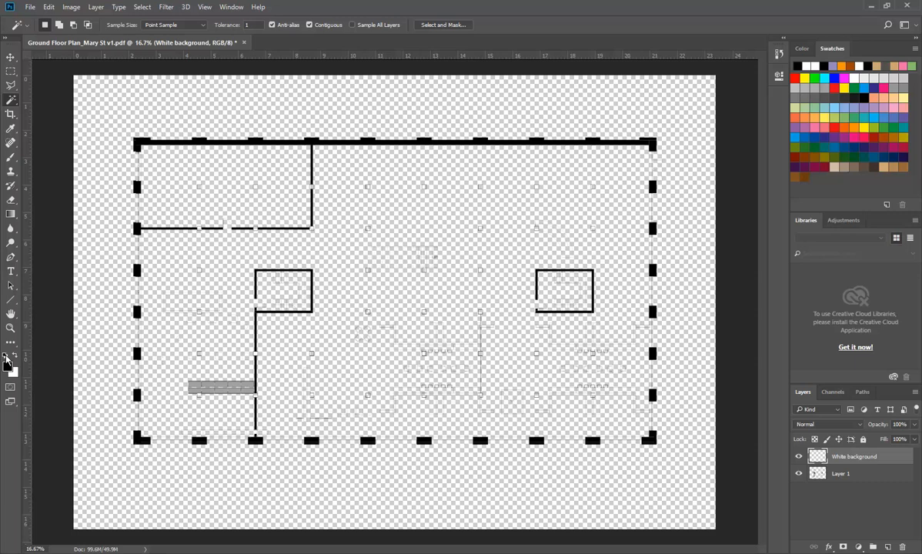
Make white the foreground color and fill the White background layer with it.
{"action": "key", "text": "x"}
{"action": "key", "text": "x"}
{"action": "left_click", "coordinate": [15, 355]}
{"action": "key", "text": "x"}
{"action": "key", "text": "x"}
{"action": "key", "text": "alt+BackSpace"}
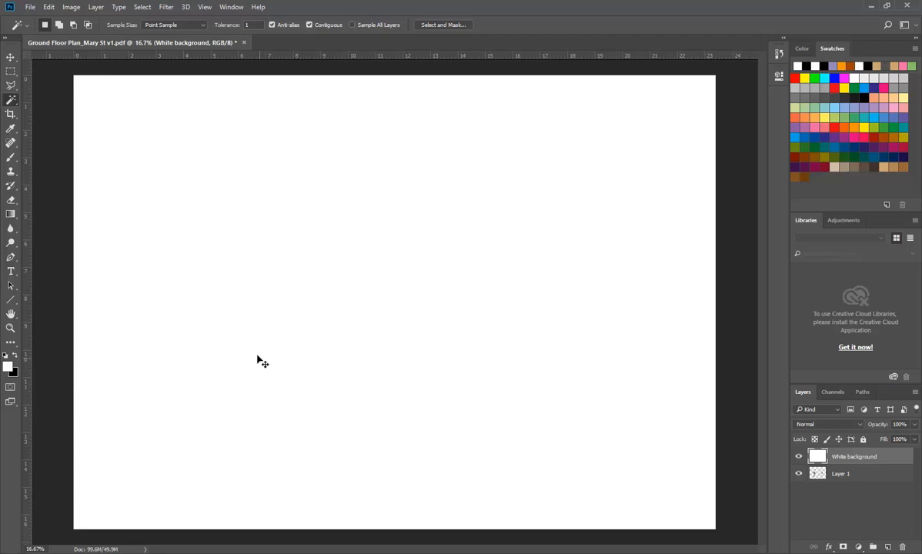
{"action": "left_click", "coordinate": [48, 8]}
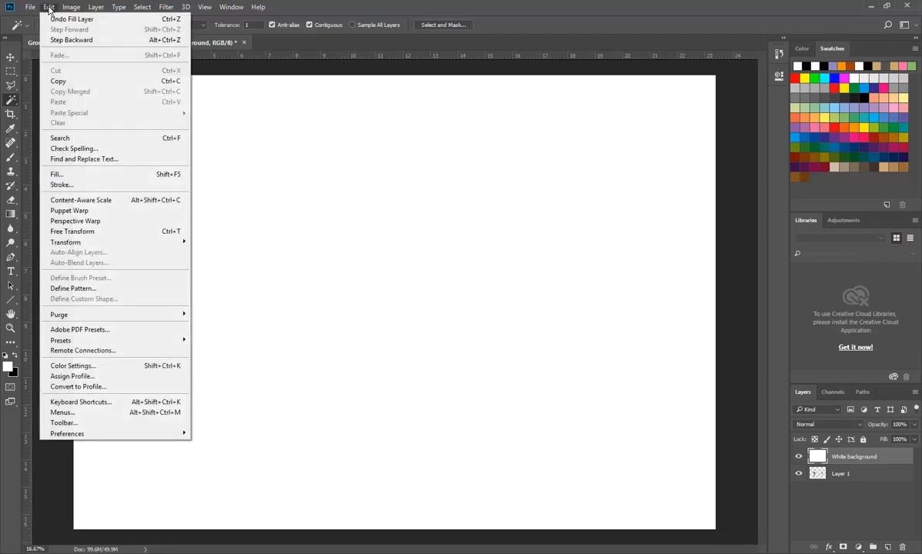
{"action": "left_click", "coordinate": [48, 9]}
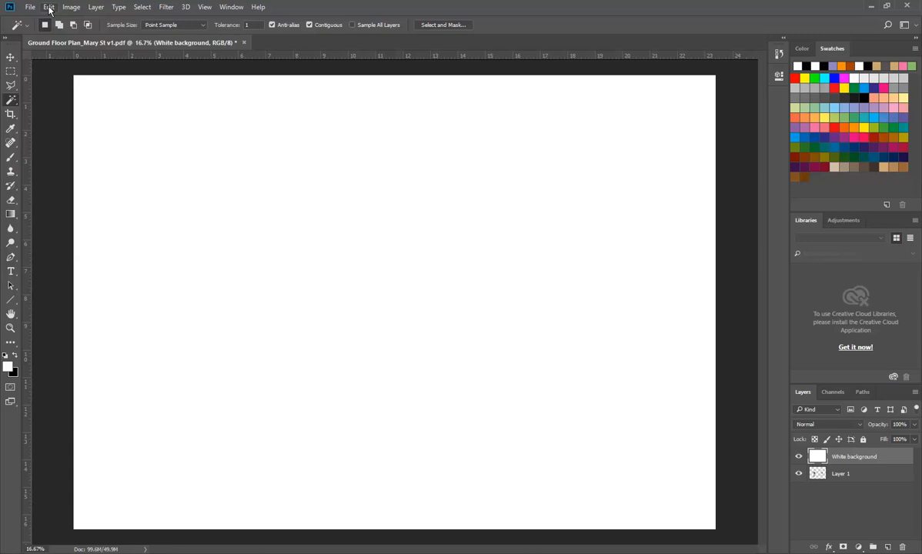
{"action": "left_click", "coordinate": [49, 9]}
{"action": "left_click", "coordinate": [141, 7]}
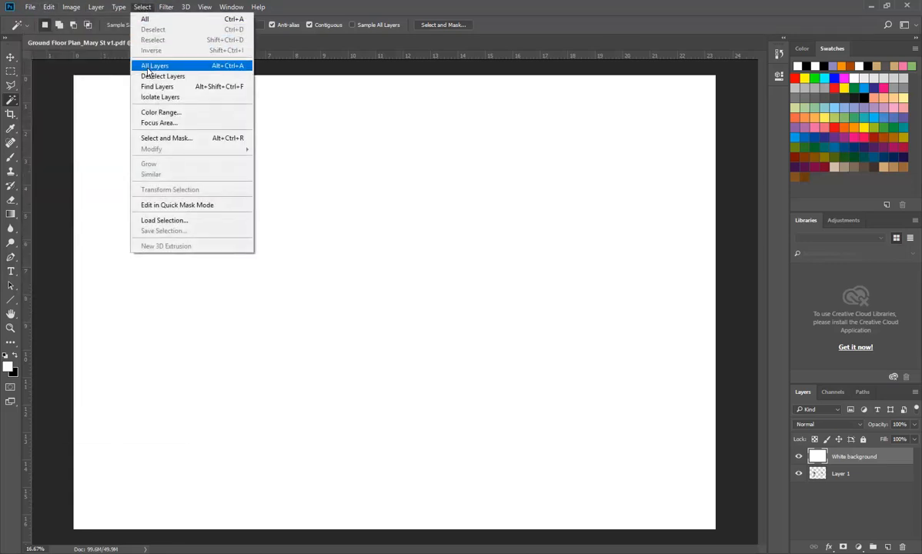
{"action": "left_click", "coordinate": [140, 8]}
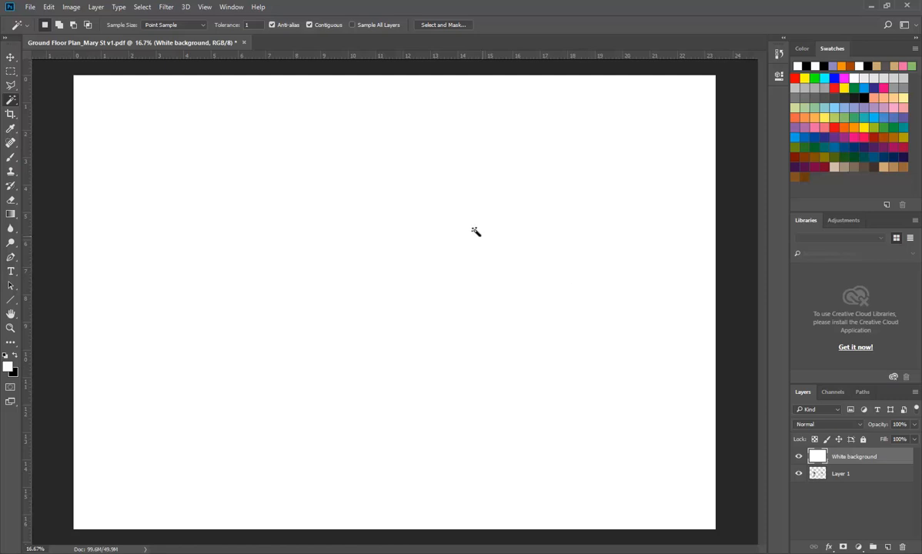
Place the White background layer beneath the floor plan layer and rename the plan layer "Linework".
{"action": "left_click", "coordinate": [11, 58]}
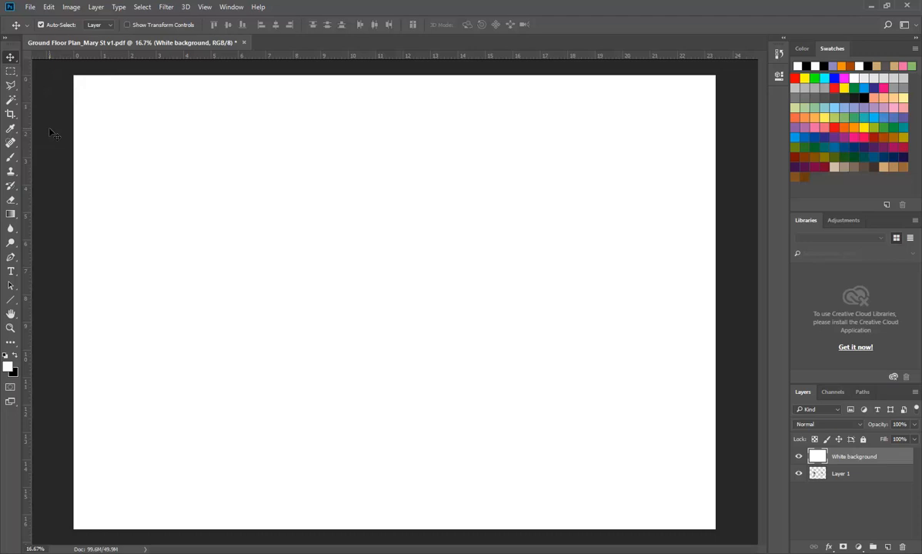
{"action": "left_click_drag", "start_coordinate": [820, 457], "coordinate": [826, 476]}
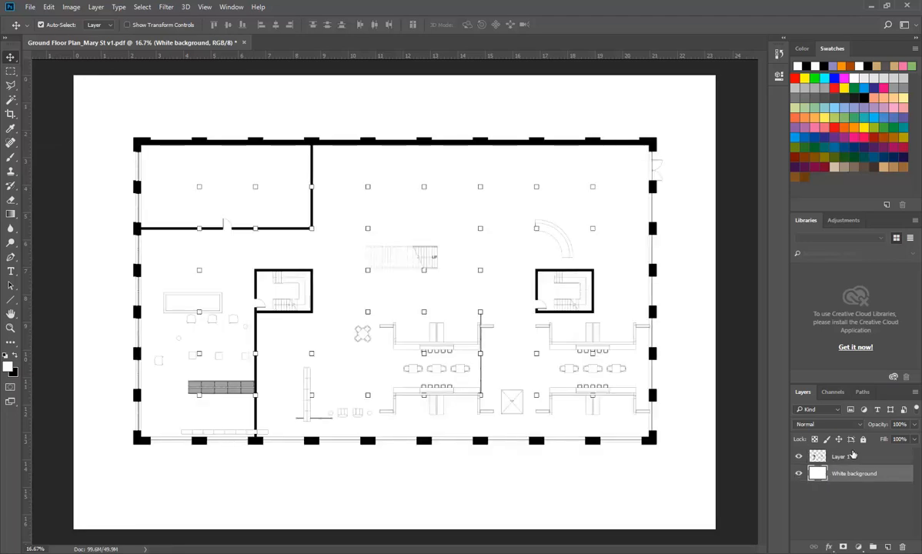
{"action": "double_click", "coordinate": [841, 457]}
{"action": "type", "text": "Linework"}
{"action": "key", "text": "Return"}
{"action": "double_click", "coordinate": [841, 457]}
{"action": "left_click", "coordinate": [837, 456]}
{"action": "key", "text": "BackSpace"}
{"action": "type", "text": "e"}
{"action": "key", "text": "Return"}
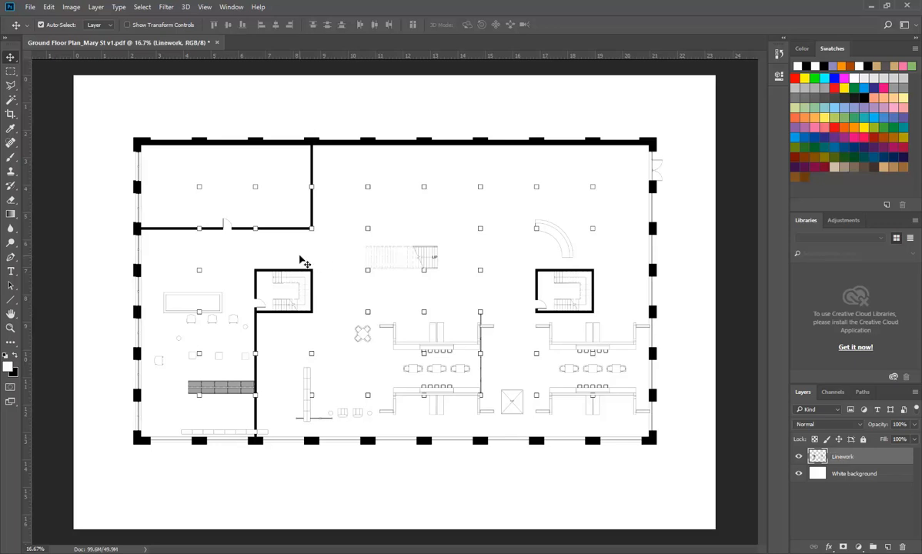
With the White background layer active, draw a rectangular marquee selection along the building's outer walls, enclosing the whole floor plan.
{"action": "left_click", "coordinate": [837, 475]}
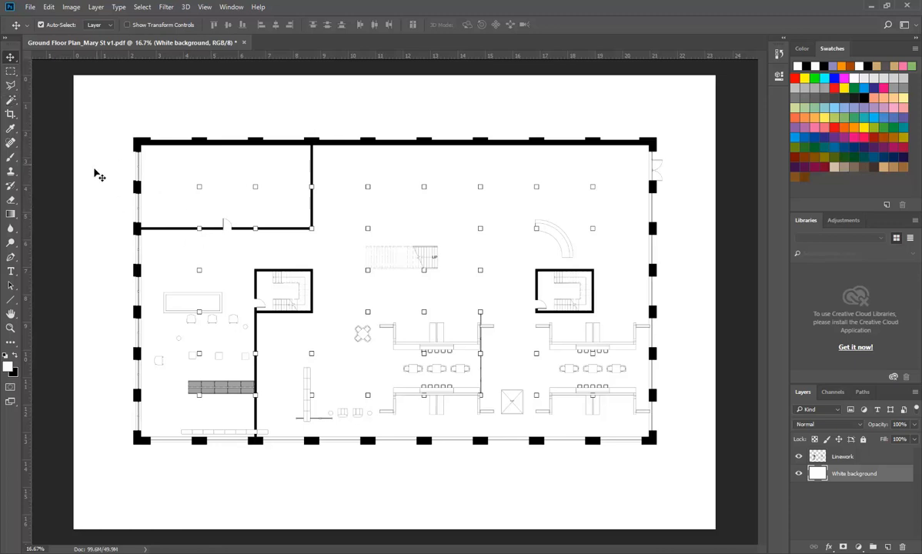
{"action": "scroll", "coordinate": [263, 280], "scroll_direction": "up", "scroll_amount": 4}
{"action": "scroll", "coordinate": [266, 287], "scroll_direction": "up", "scroll_amount": 3}
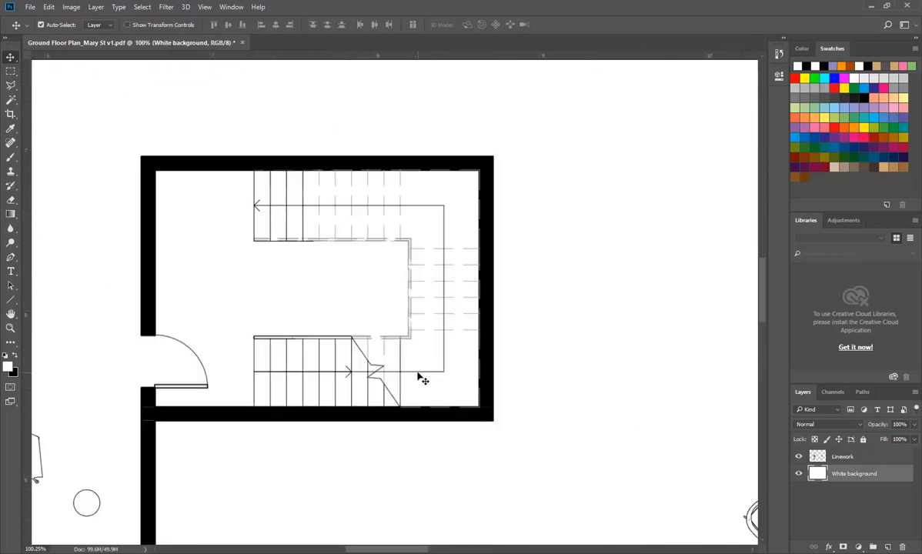
{"action": "scroll", "coordinate": [324, 339], "scroll_direction": "down", "scroll_amount": 6}
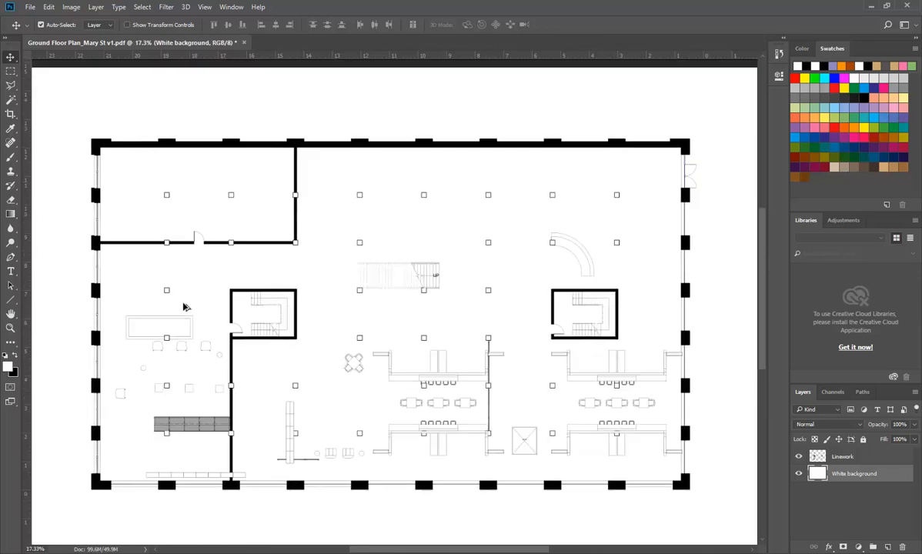
{"action": "scroll", "coordinate": [476, 315], "scroll_direction": "up", "scroll_amount": 2}
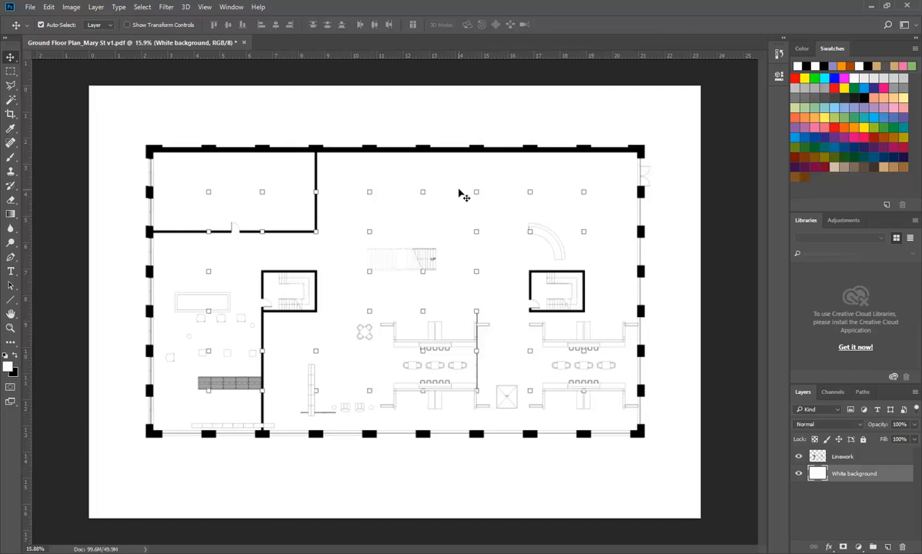
{"action": "left_click", "coordinate": [11, 72]}
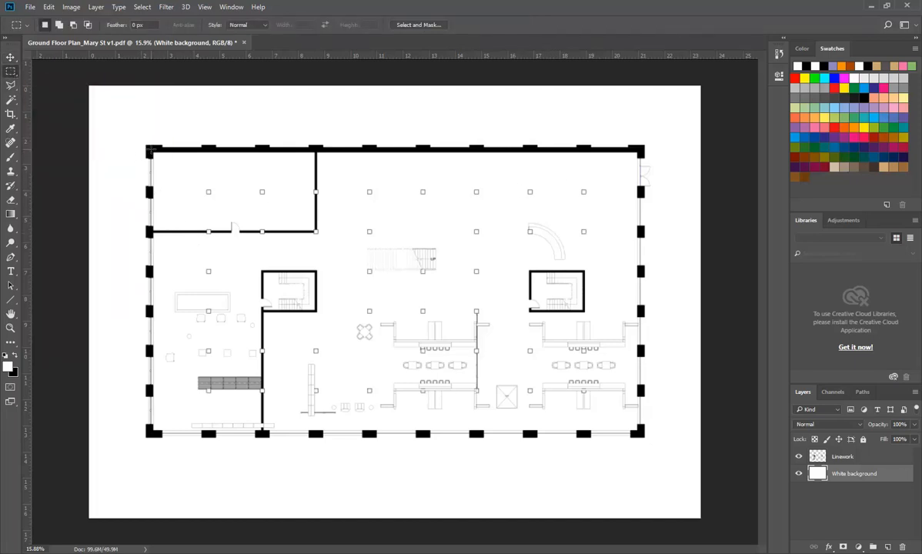
{"action": "left_click_drag", "start_coordinate": [152, 151], "coordinate": [639, 431]}
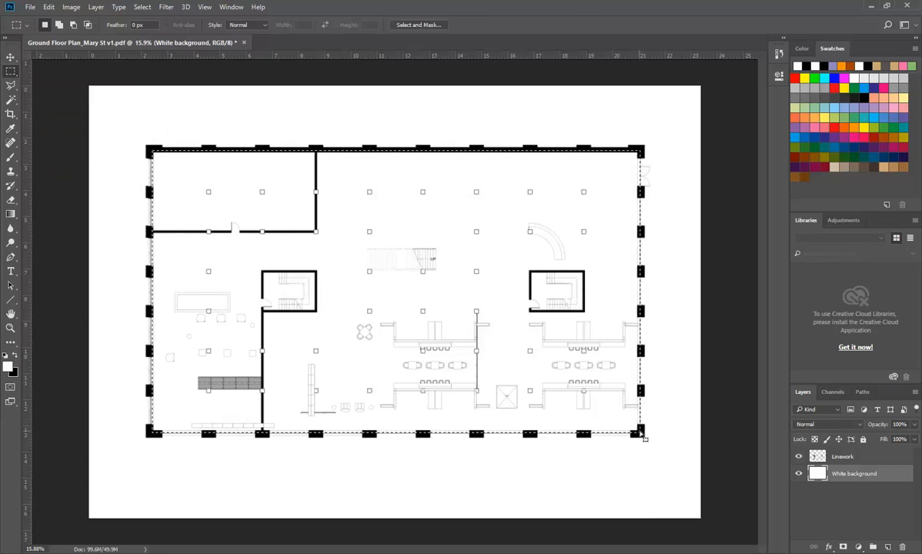
Add a layer between Linework and White background and name it "Floor texture".
{"action": "left_click", "coordinate": [888, 547]}
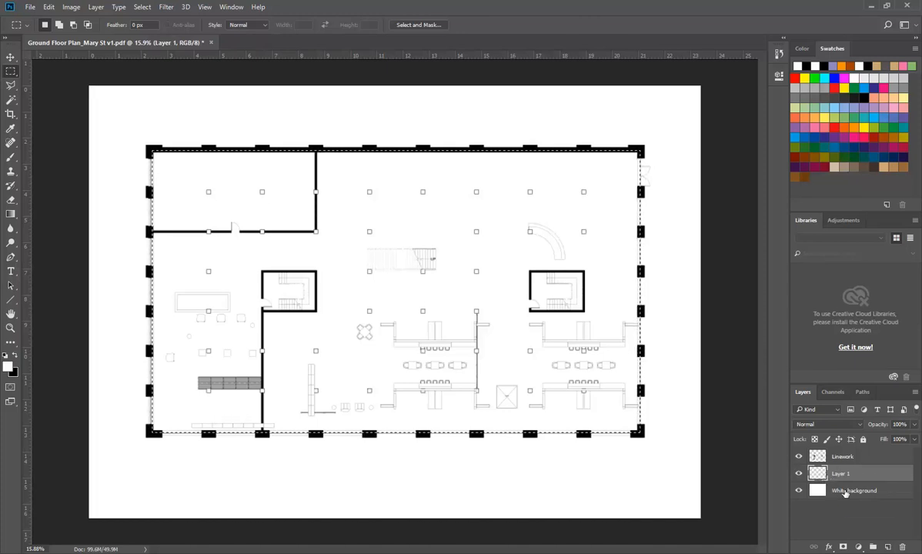
{"action": "double_click", "coordinate": [840, 473]}
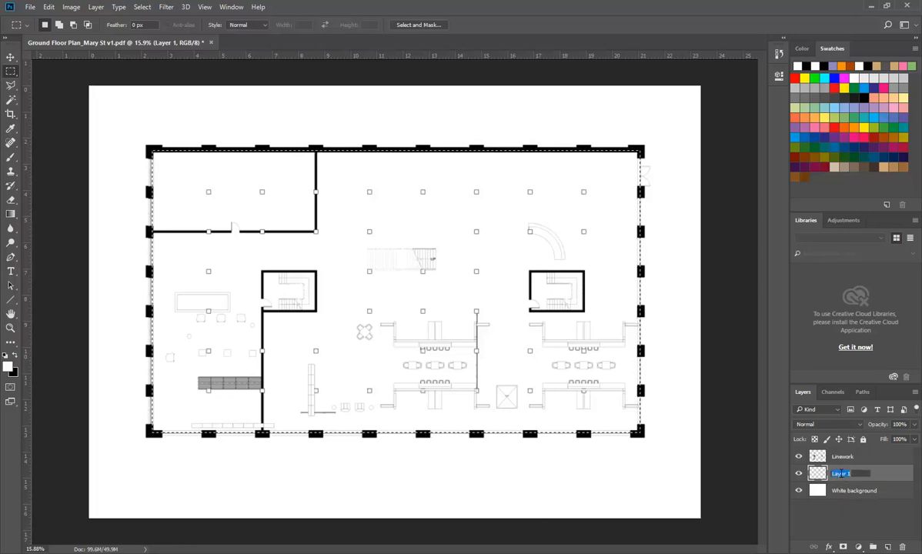
{"action": "type", "text": "Floor texture"}
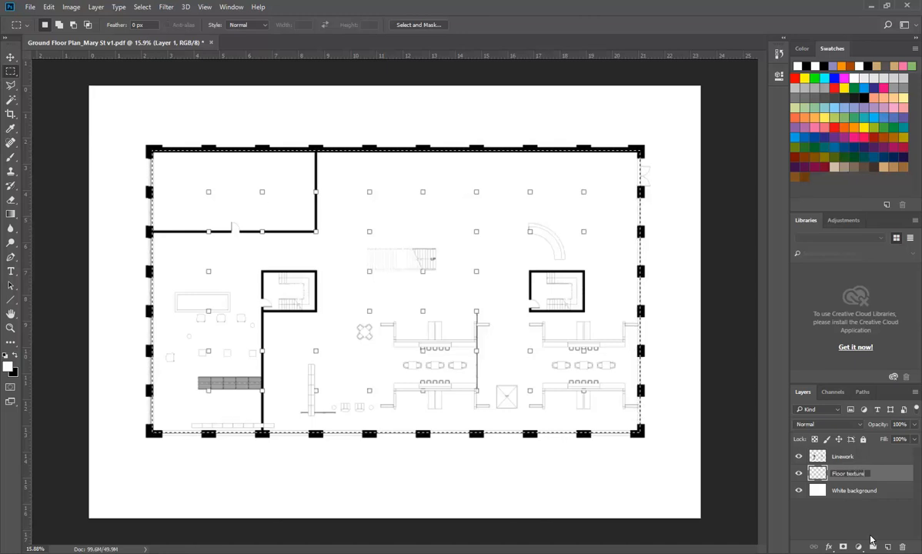
{"action": "key", "text": "Return"}
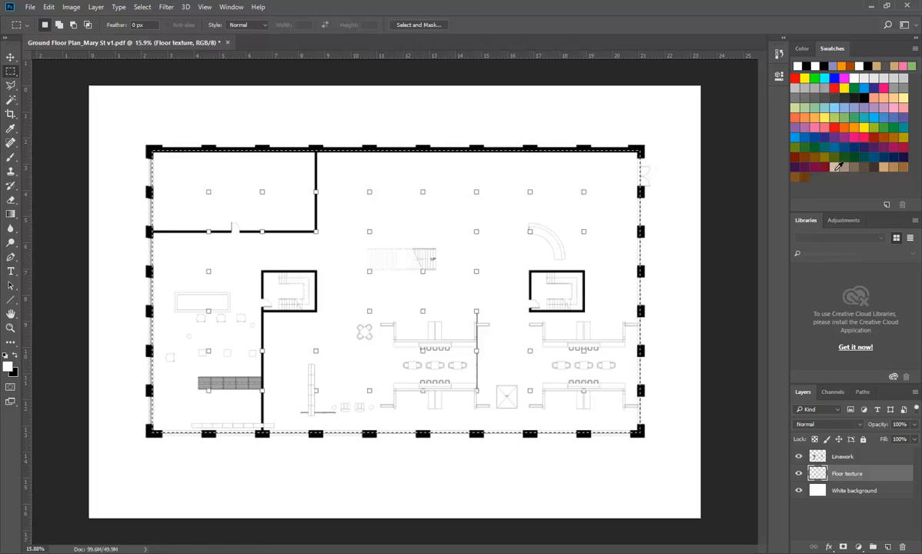
Try several brown swatches and choose the light tan one (cba675) as the foreground color.
{"action": "left_click", "coordinate": [883, 166]}
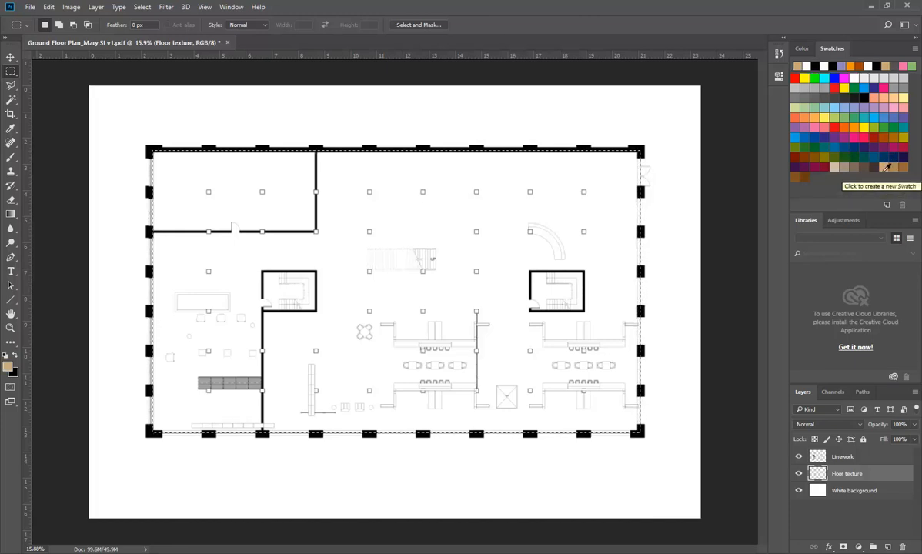
{"action": "left_click", "coordinate": [893, 167]}
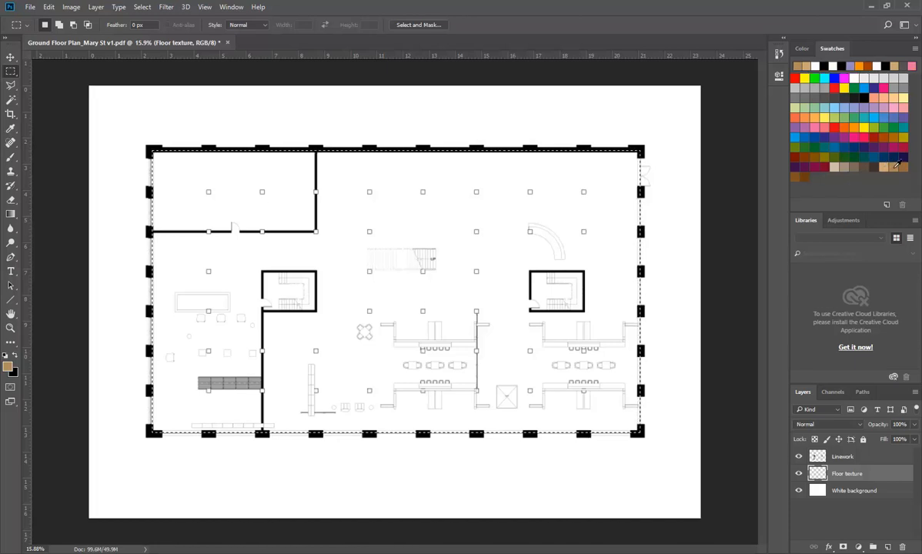
{"action": "left_click", "coordinate": [806, 174]}
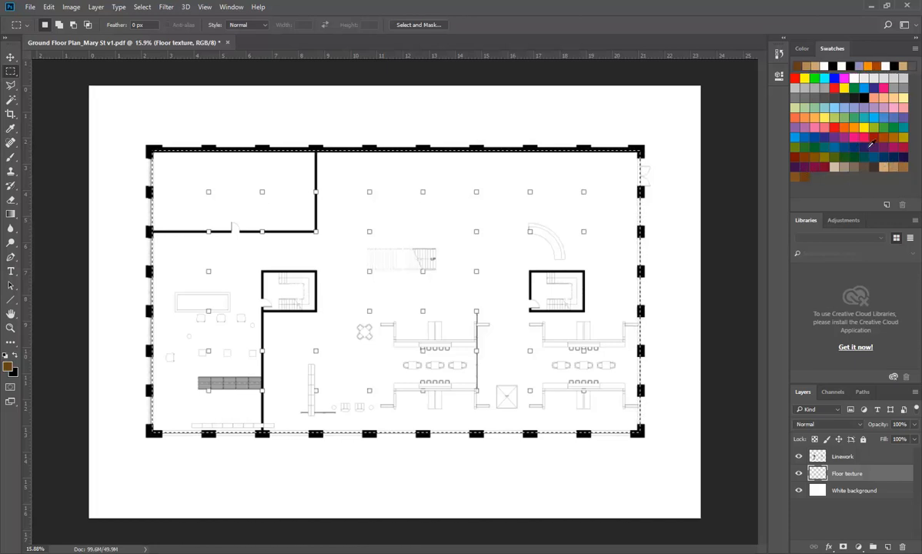
{"action": "left_click", "coordinate": [886, 167]}
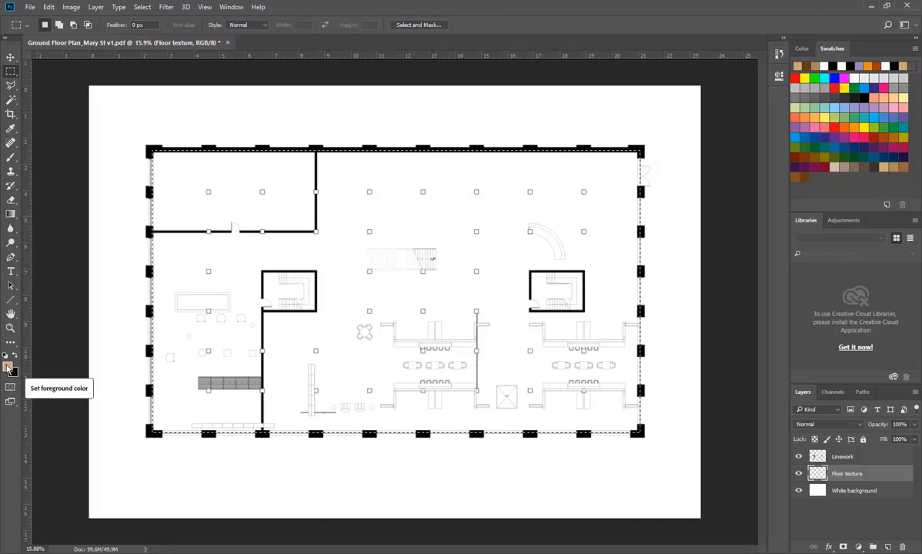
Change the foreground color to a lighter tan (ecca9e) by trying brighter shades of the same hue.
{"action": "left_click", "coordinate": [8, 367]}
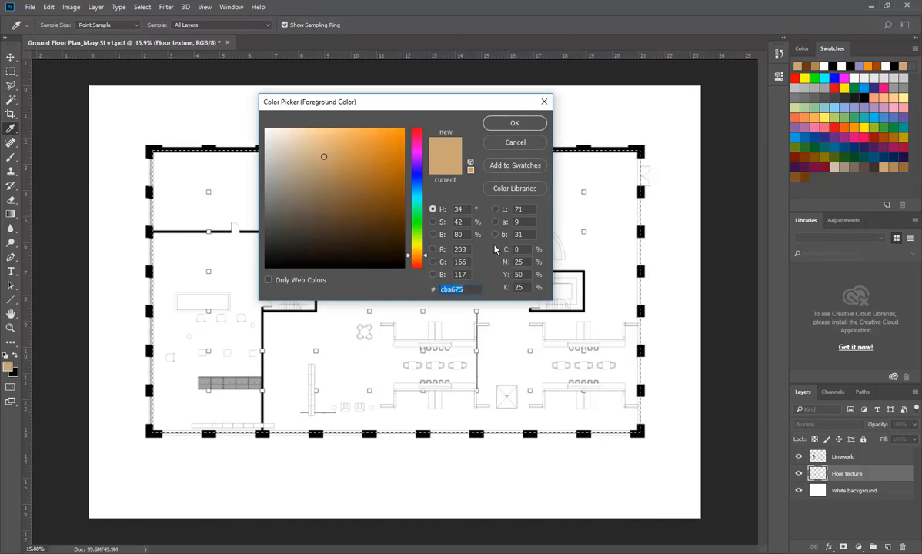
{"action": "left_click", "coordinate": [464, 249]}
{"action": "left_click", "coordinate": [467, 262]}
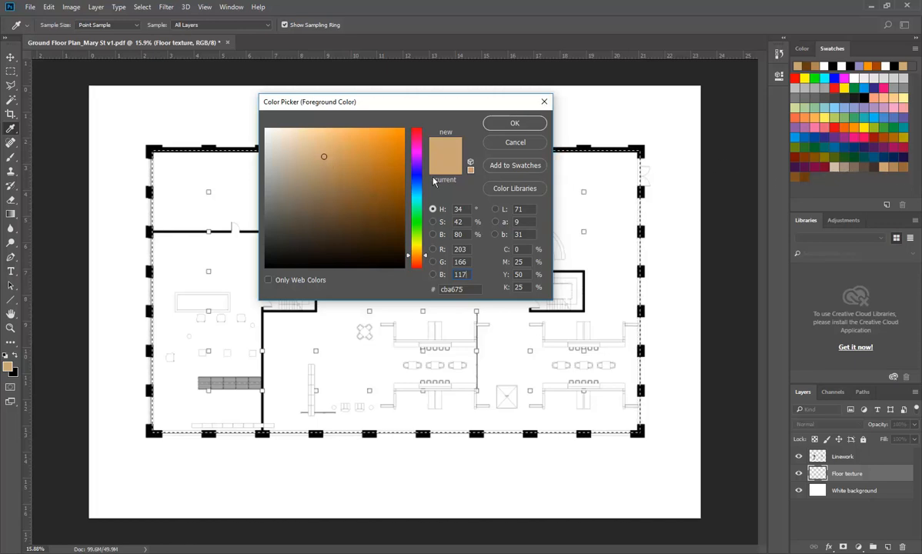
{"action": "left_click", "coordinate": [319, 148]}
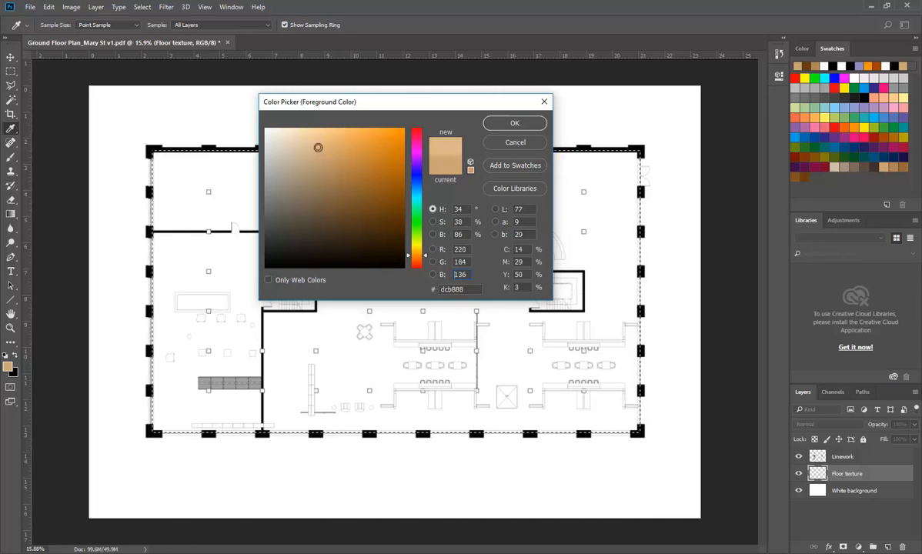
{"action": "left_click", "coordinate": [326, 139]}
{"action": "left_click_drag", "start_coordinate": [326, 140], "coordinate": [311, 139]}
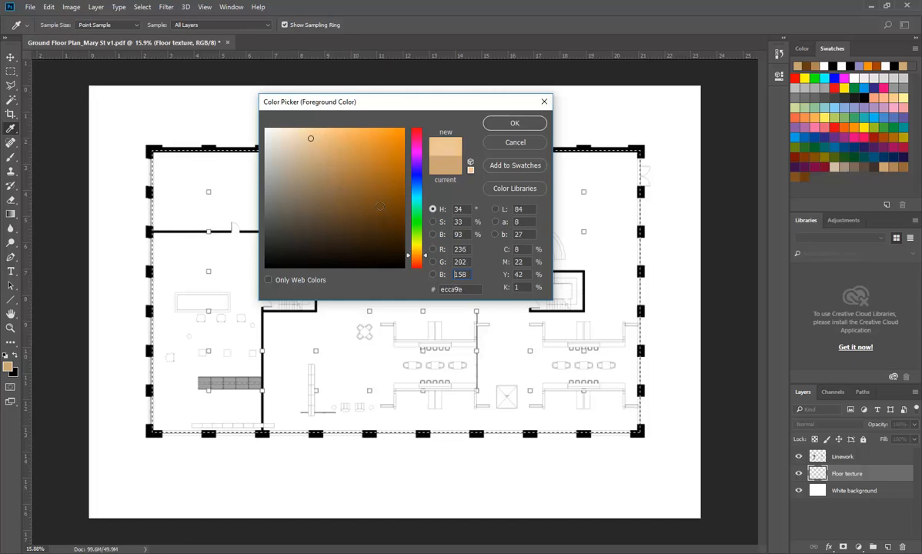
Add the lighter tan to the swatches under the name "My Light Brown".
{"action": "left_click", "coordinate": [514, 166]}
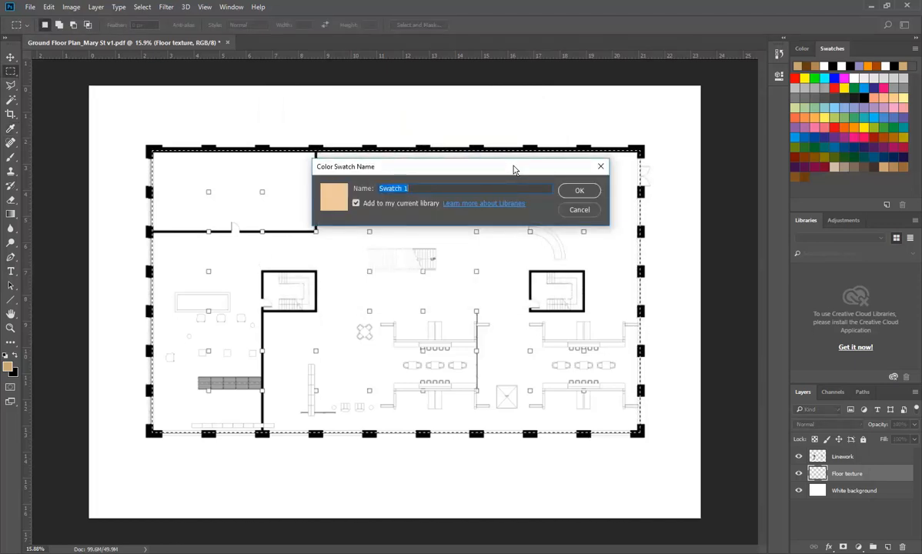
{"action": "type", "text": "My Light Brown"}
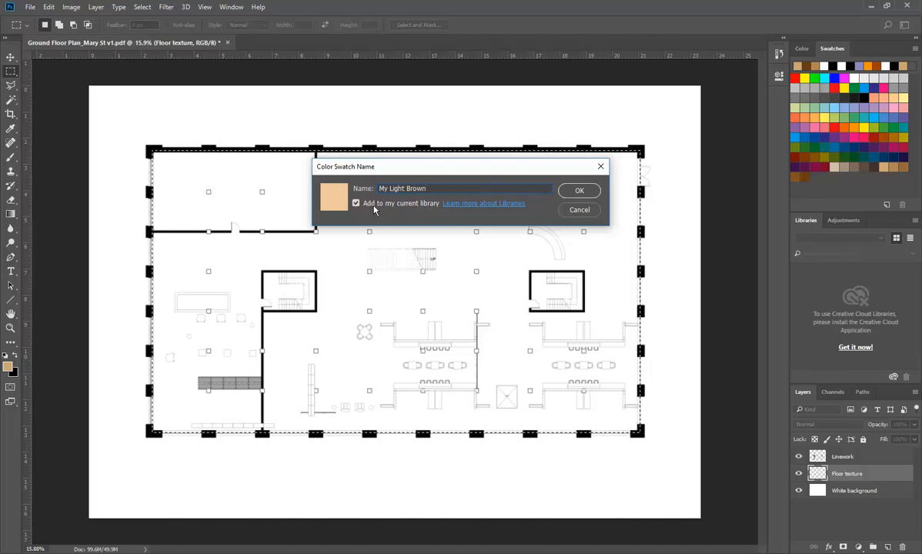
{"action": "left_click", "coordinate": [580, 191]}
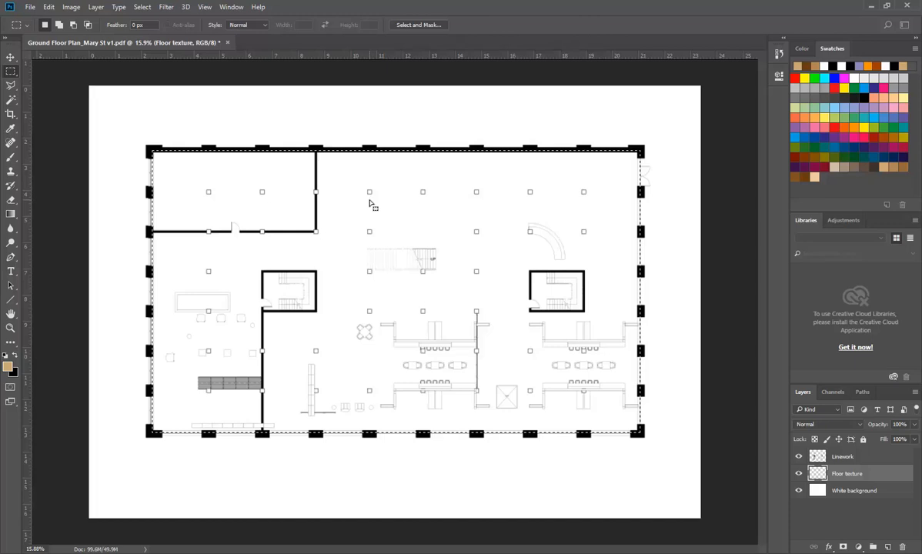
{"action": "key", "text": "alt+Tab"}
{"action": "key", "text": "alt+Tab"}
{"action": "key", "text": "alt+Tab"}
{"action": "key", "text": "alt+Tab"}
{"action": "key", "text": "alt+Tab"}
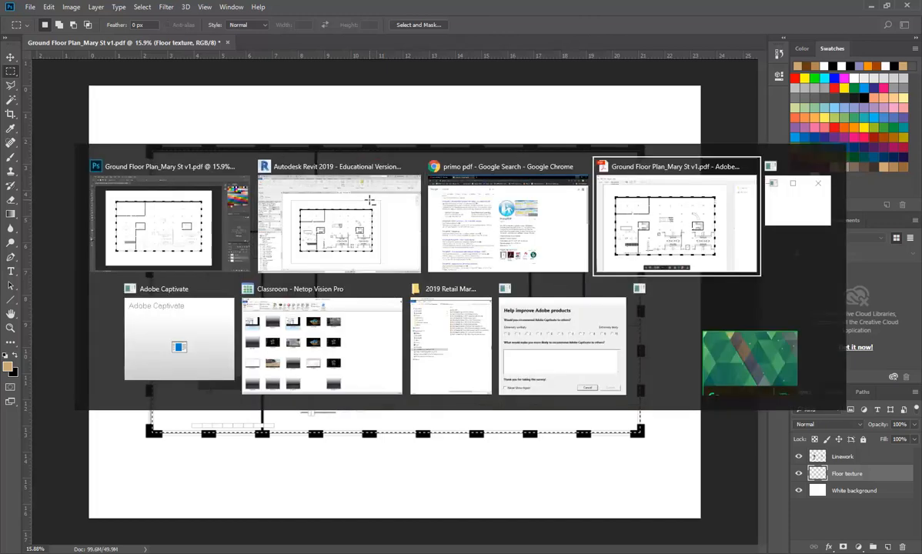
{"action": "key", "text": "alt+Tab"}
{"action": "key", "text": "alt+Tab"}
{"action": "key", "text": "alt+Tab"}
{"action": "key", "text": "alt+Tab"}
{"action": "key", "text": "alt+Tab"}
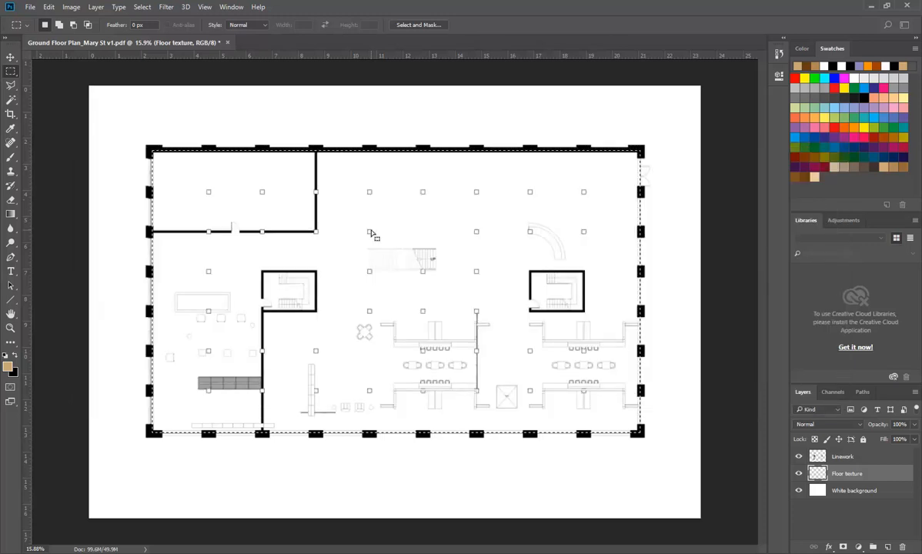
{"action": "key", "text": "super"}
{"action": "key", "text": "super"}
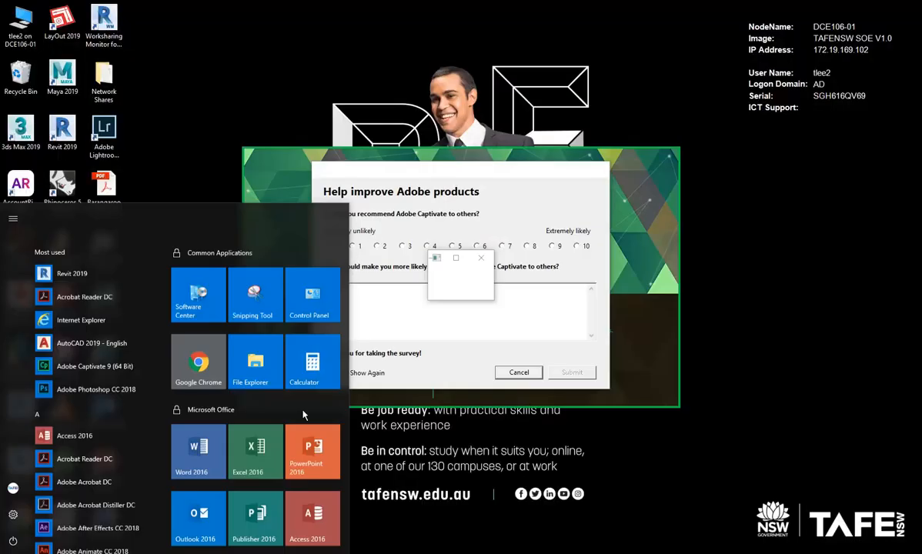
{"action": "key", "text": "super"}
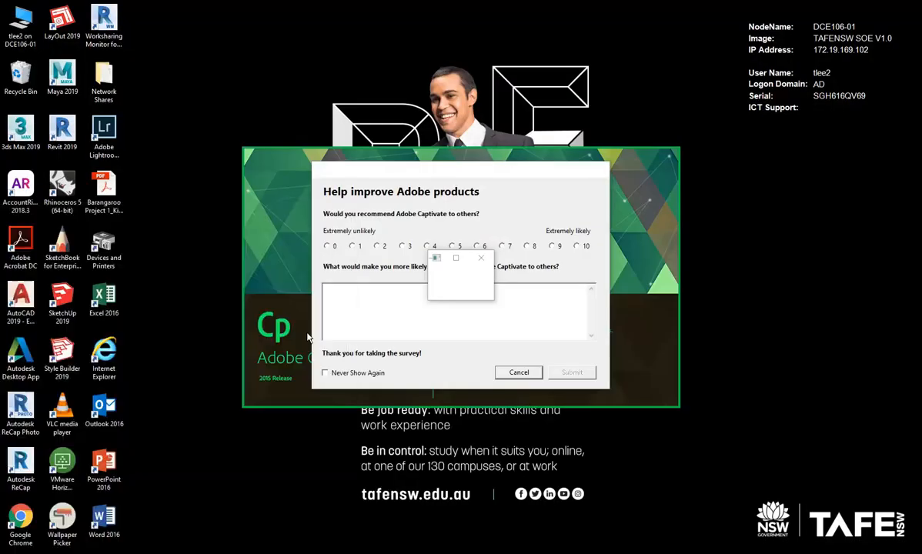
{"action": "key", "text": "alt+Tab"}
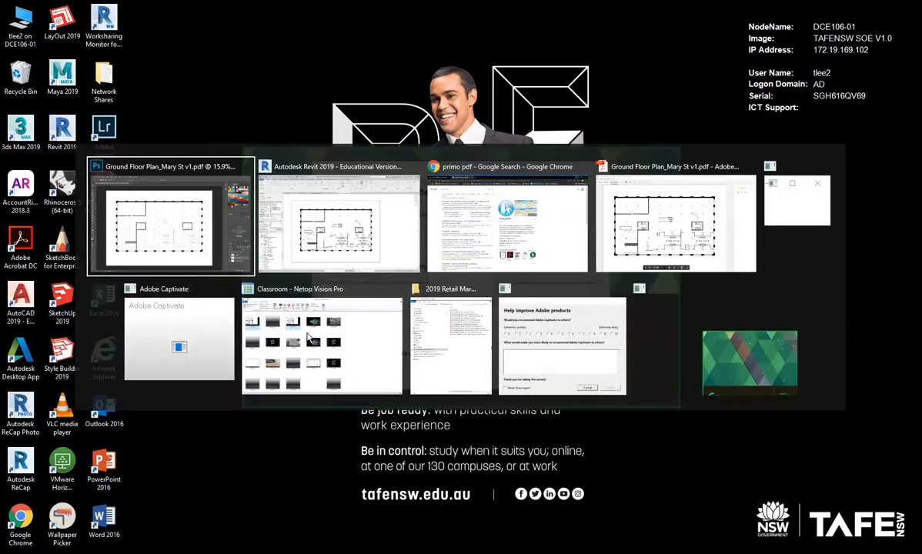
{"action": "key", "text": "Escape"}
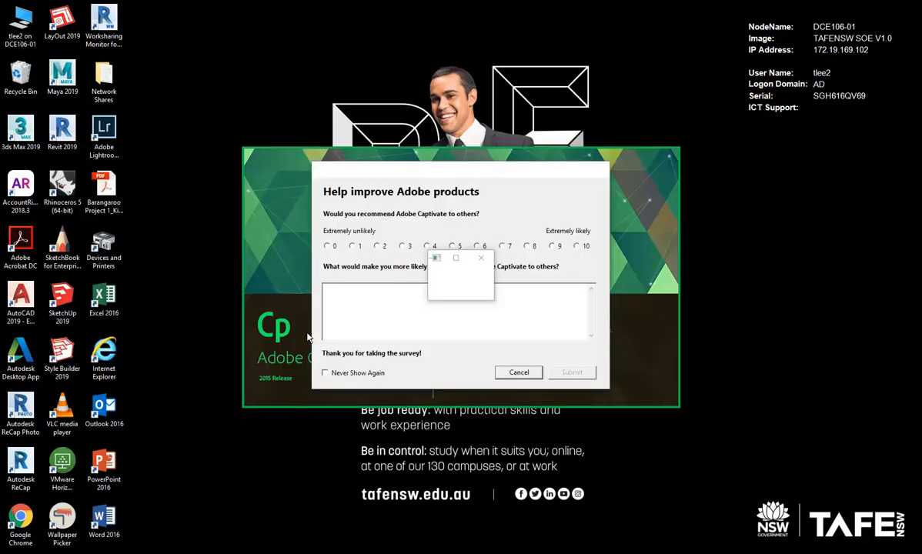
Dismiss the Adobe Captivate survey, exit Captivate and return to the floor plan in Photoshop.
{"action": "left_click", "coordinate": [516, 374]}
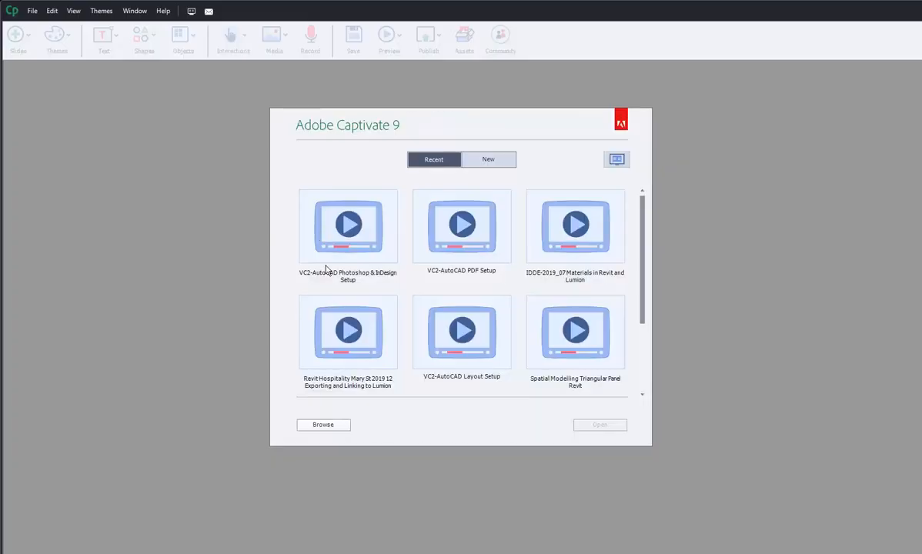
{"action": "left_click", "coordinate": [31, 12]}
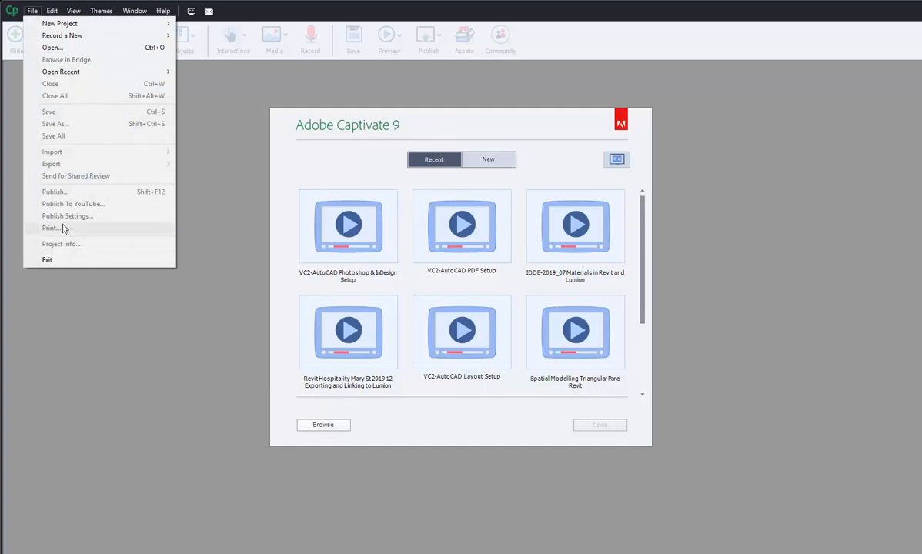
{"action": "left_click", "coordinate": [47, 259]}
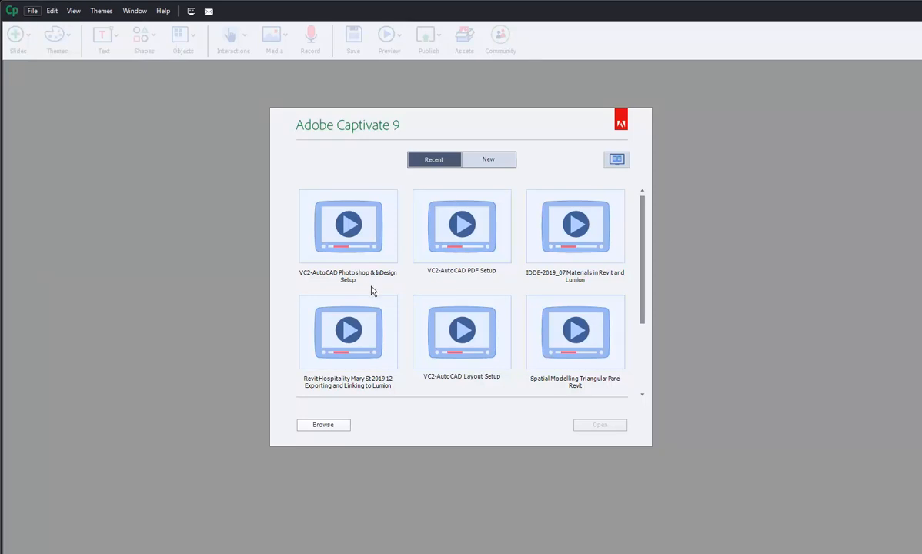
{"action": "key", "text": "alt+Tab"}
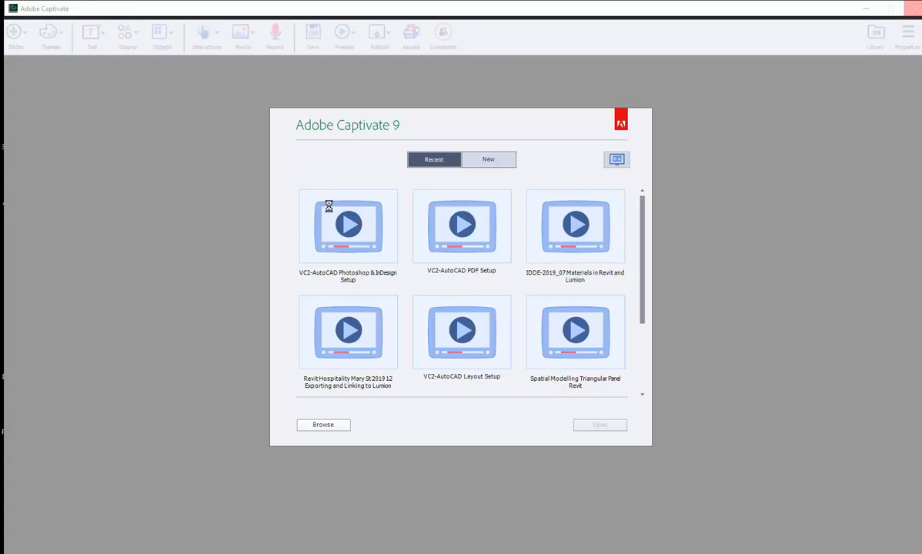
{"action": "key", "text": "alt+Tab"}
{"action": "key", "text": "alt+Tab"}
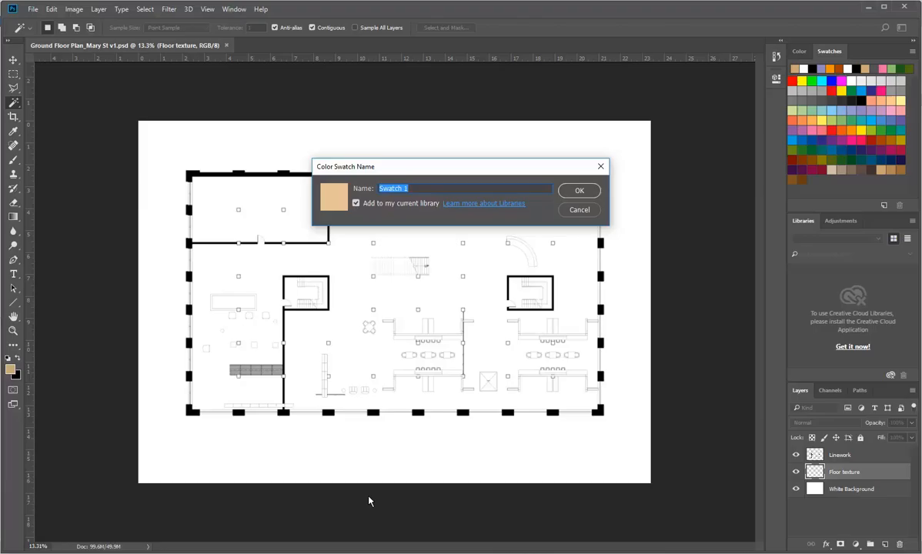
Save the light tan (e6c395) as "Swatch 1" without adding it to the current library, and accept it as the foreground color.
{"action": "left_click", "coordinate": [356, 204]}
{"action": "left_click", "coordinate": [356, 204]}
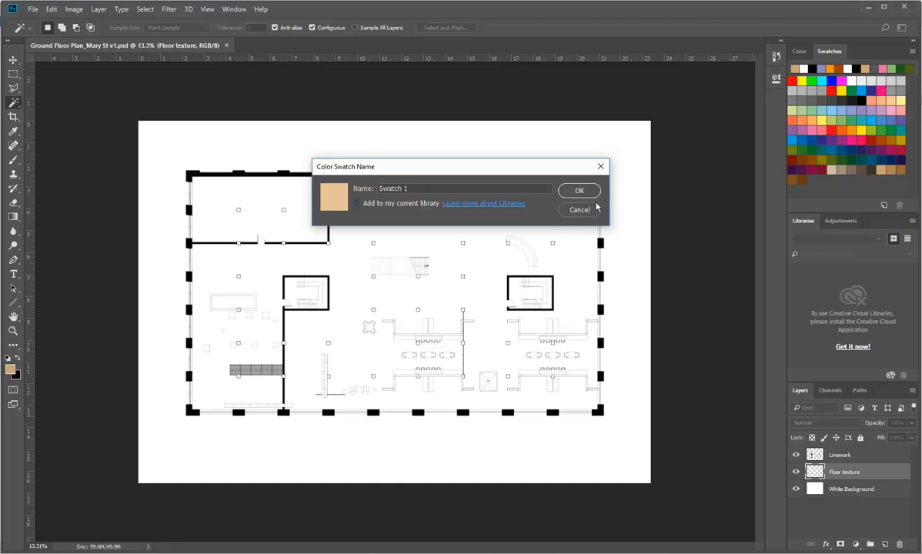
{"action": "left_click", "coordinate": [569, 190]}
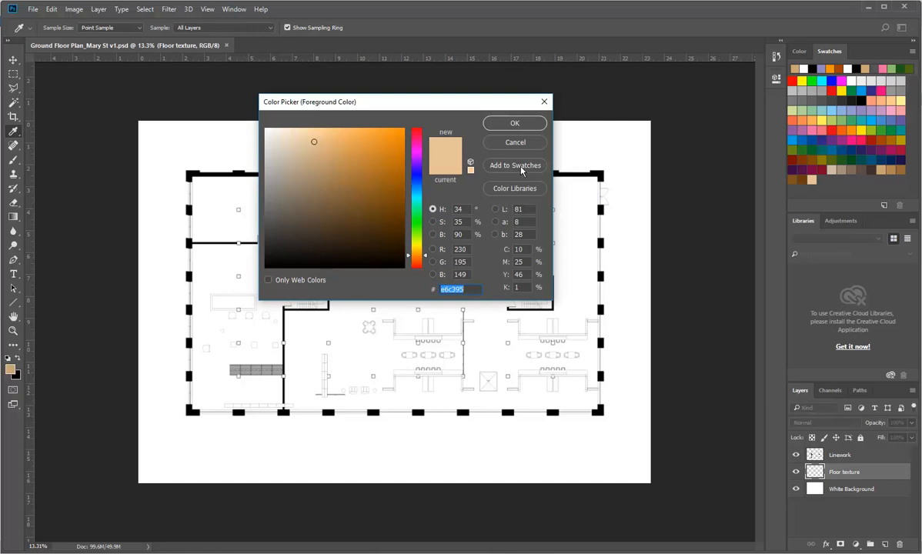
{"action": "left_click", "coordinate": [510, 125]}
{"action": "key", "text": "w"}
{"action": "left_click", "coordinate": [912, 52]}
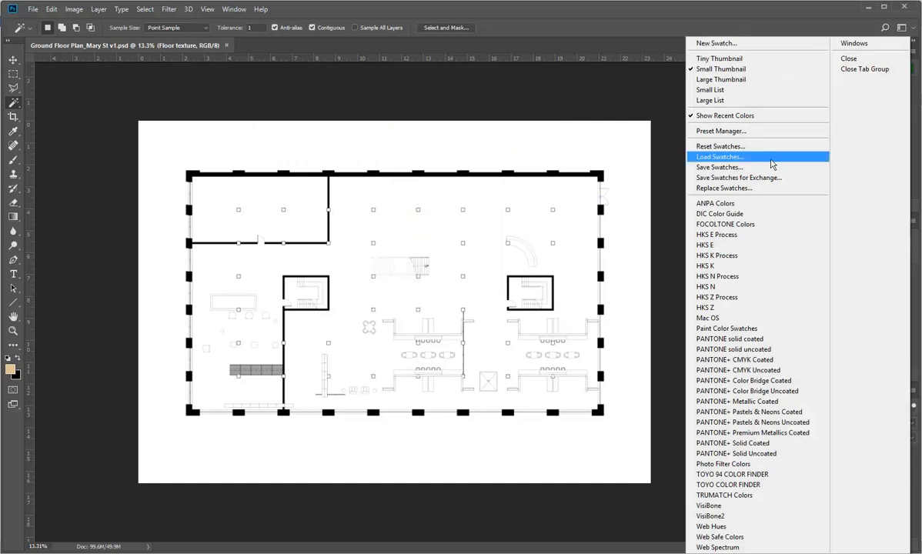
{"action": "left_click", "coordinate": [723, 168]}
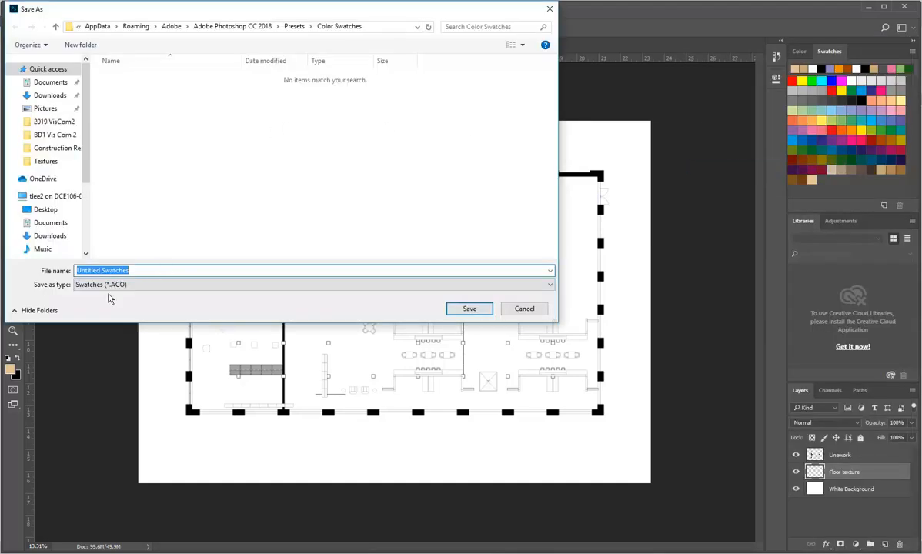
{"action": "left_click", "coordinate": [179, 284]}
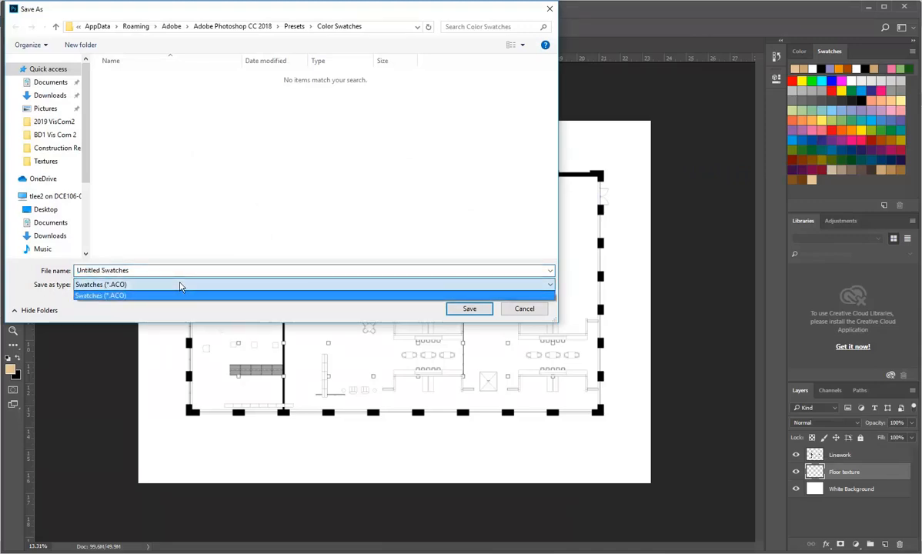
{"action": "left_click", "coordinate": [179, 285]}
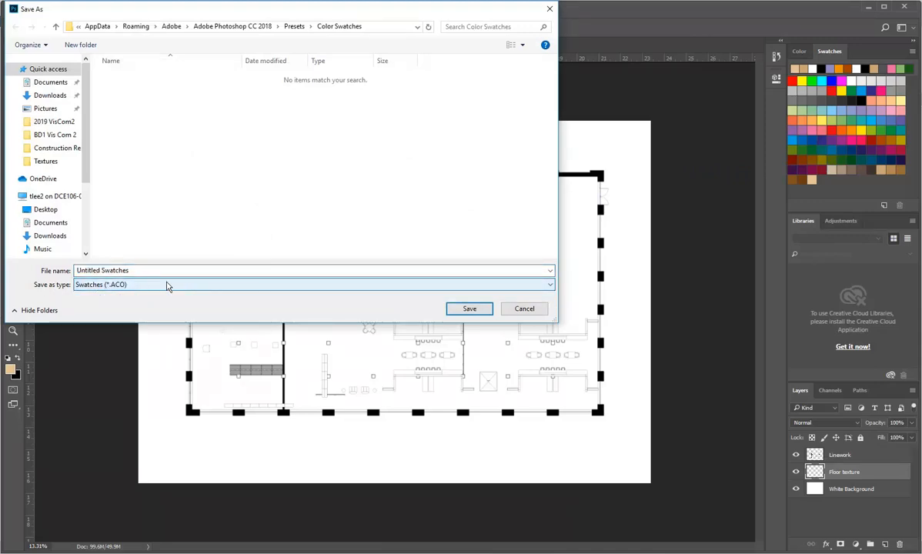
{"action": "left_click", "coordinate": [517, 306]}
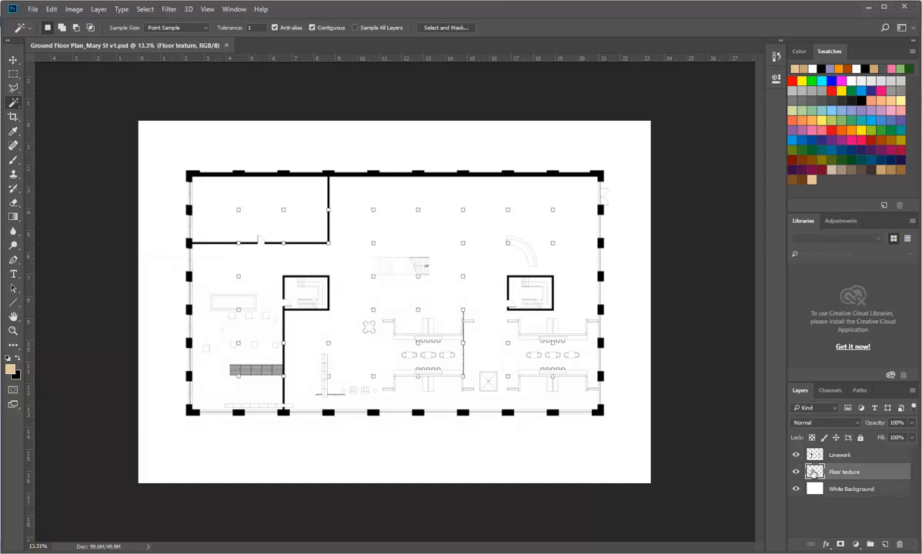
On the Floor texture layer, draw a rectangular marquee along the building's outer walls and fill it with the tan foreground color.
{"action": "left_click", "coordinate": [13, 74]}
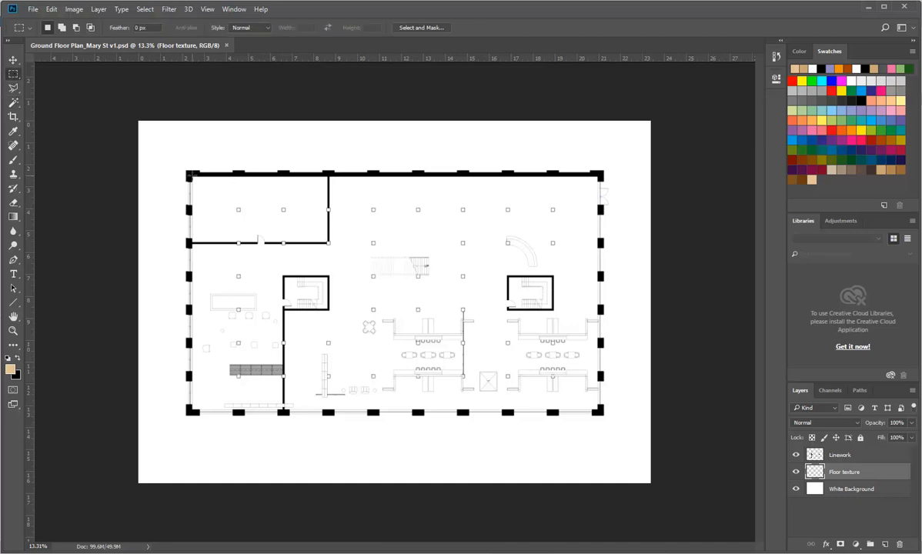
{"action": "left_click_drag", "start_coordinate": [190, 177], "coordinate": [601, 413]}
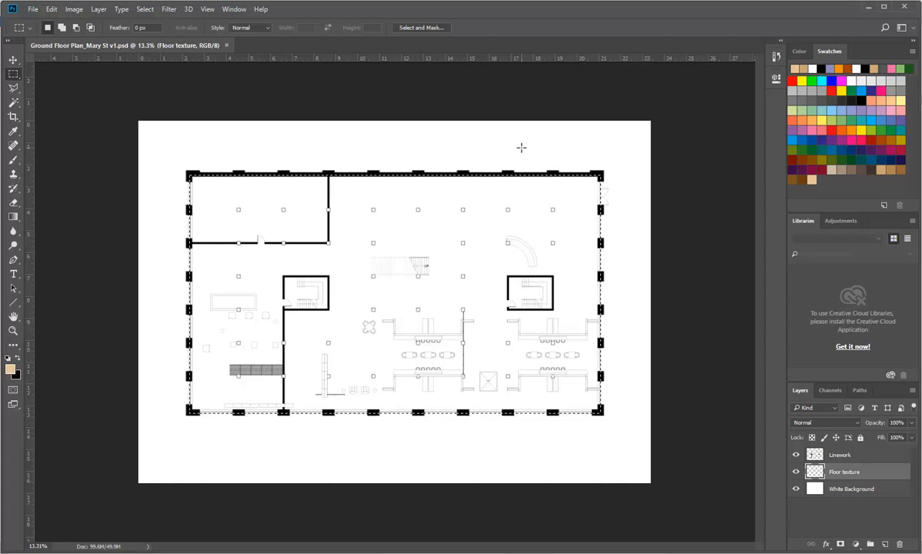
{"action": "key", "text": "alt+BackSpace"}
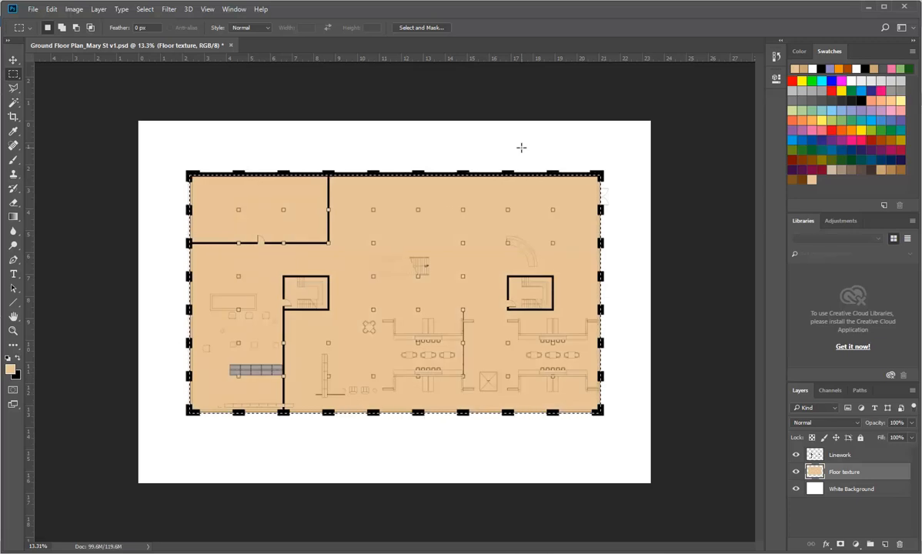
Apply the Fill command to the floor plan selection with Foreground Color as its contents.
{"action": "left_click", "coordinate": [50, 8]}
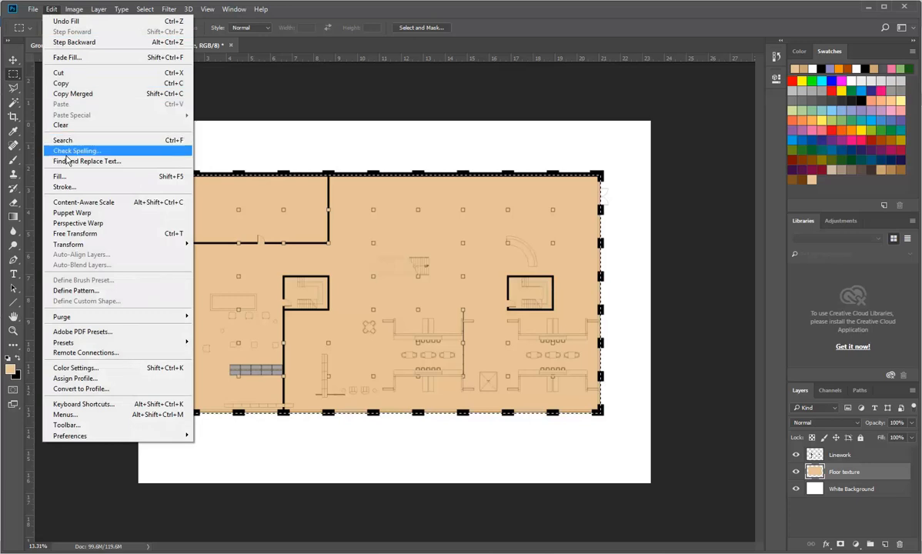
{"action": "left_click", "coordinate": [65, 176]}
{"action": "left_click", "coordinate": [375, 117]}
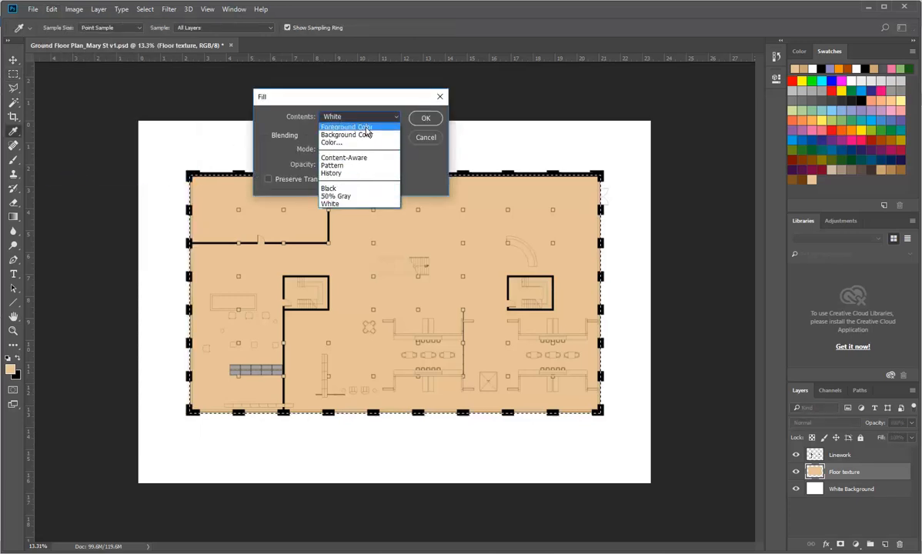
{"action": "left_click", "coordinate": [367, 129]}
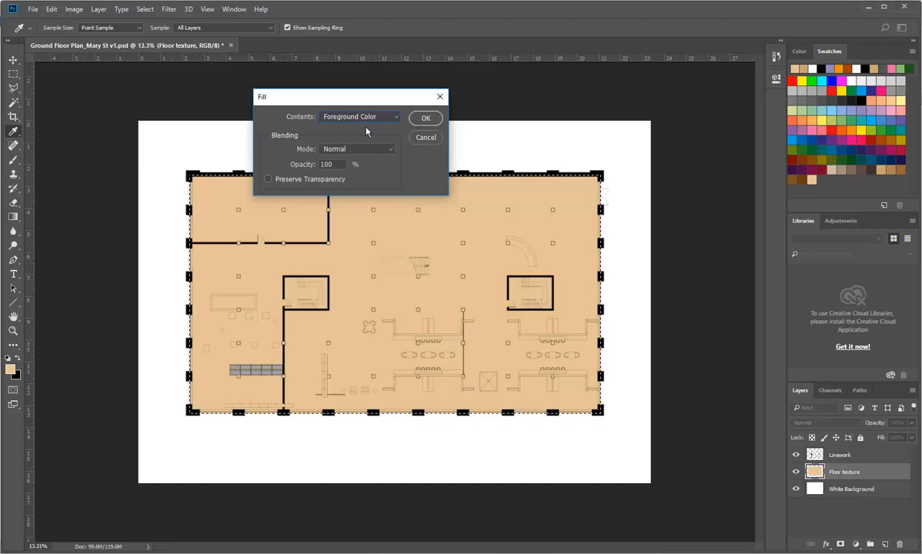
{"action": "left_click", "coordinate": [425, 119]}
{"action": "key", "text": "m"}
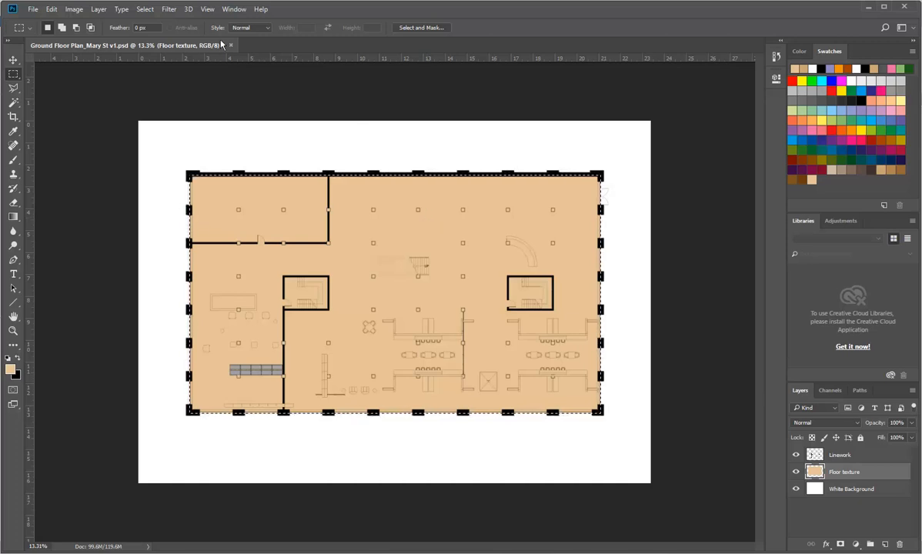
{"action": "left_click", "coordinate": [32, 10]}
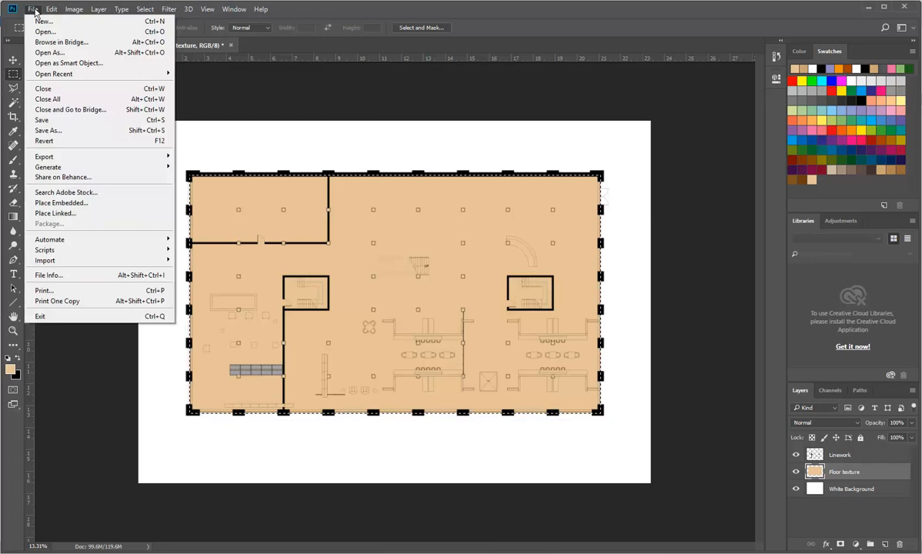
{"action": "left_click", "coordinate": [34, 11]}
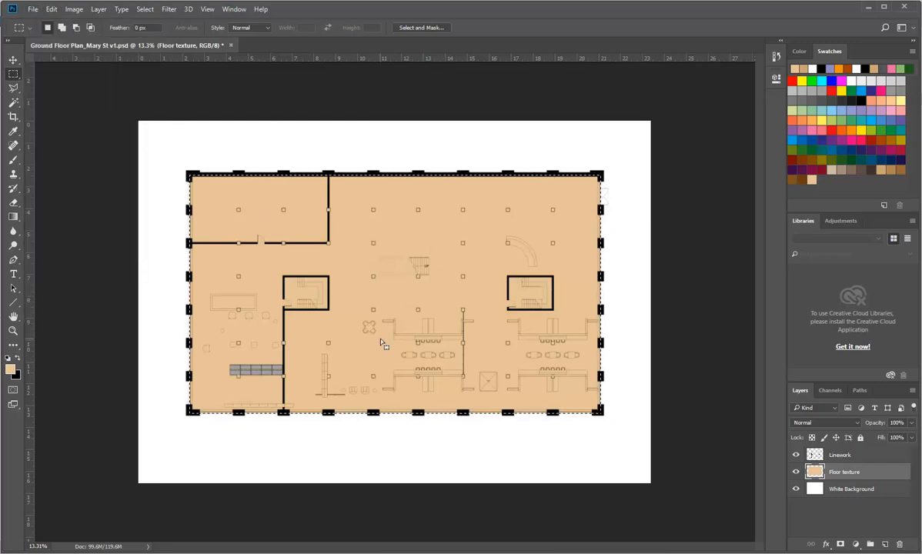
Try a linear tan-to-black gradient from the right to the left side of the floor plan selection, and undo it.
{"action": "left_click", "coordinate": [13, 216]}
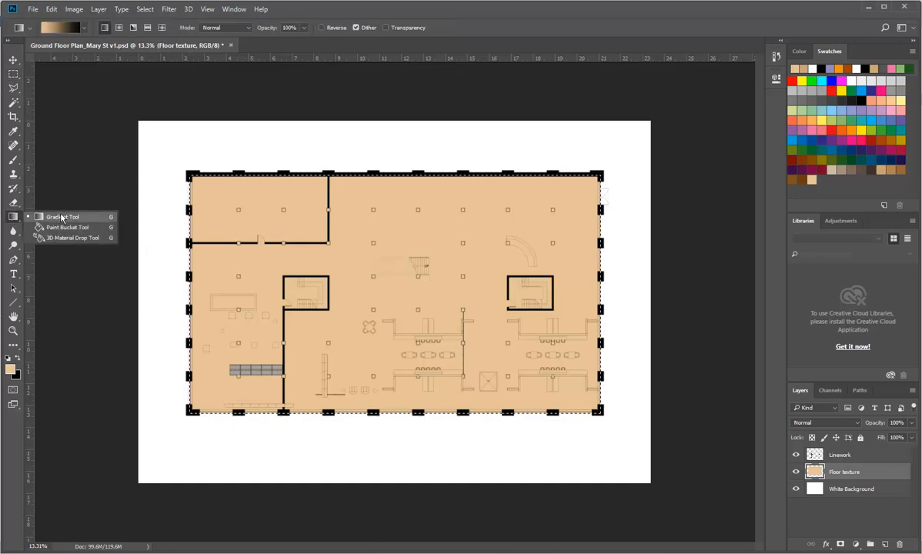
{"action": "left_click", "coordinate": [61, 217]}
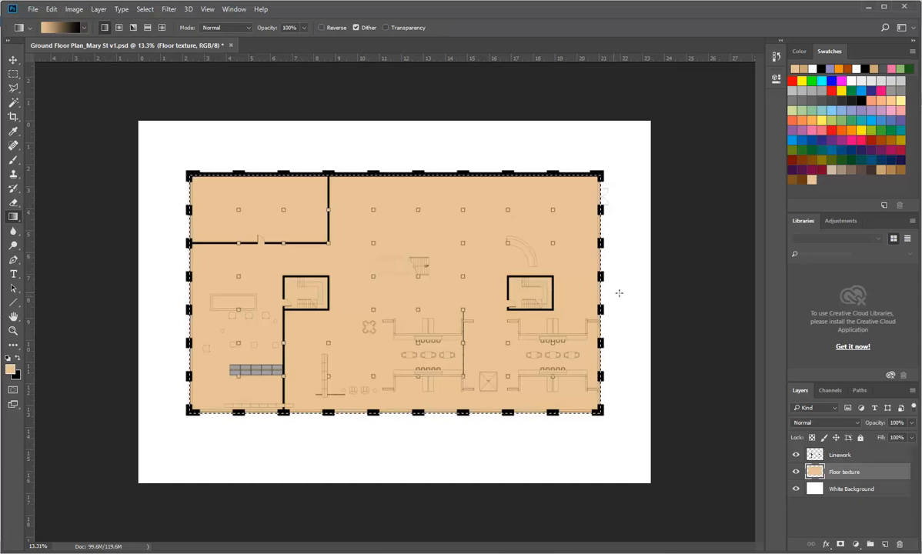
{"action": "left_click_drag", "start_coordinate": [610, 285], "coordinate": [156, 366]}
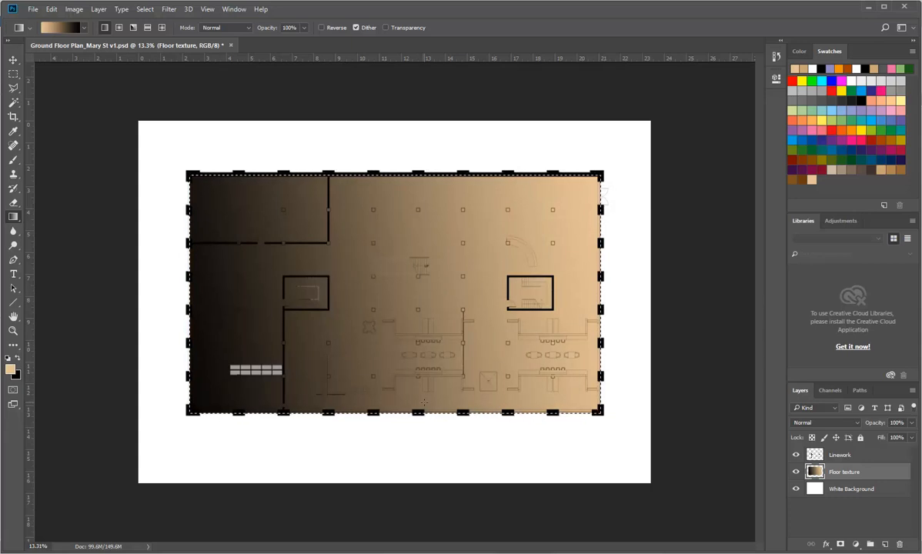
{"action": "left_click", "coordinate": [51, 8]}
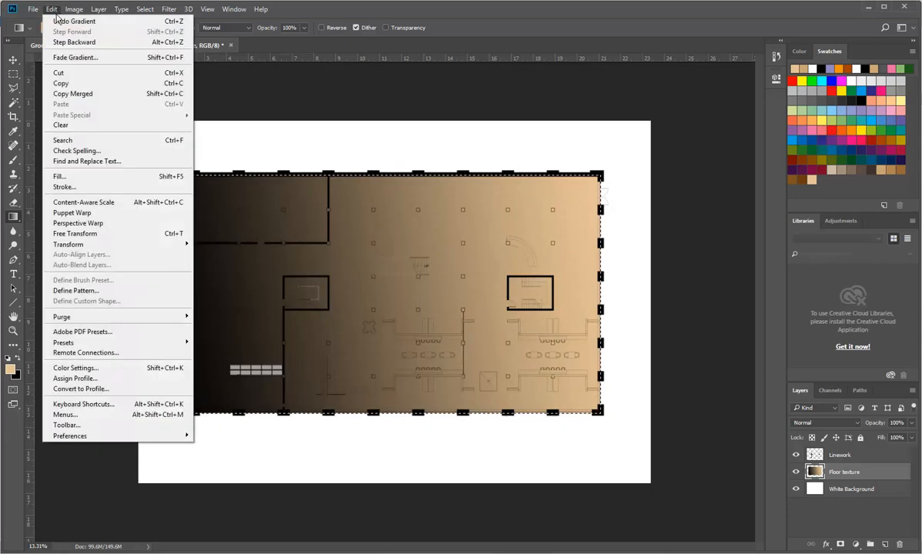
{"action": "left_click", "coordinate": [63, 19]}
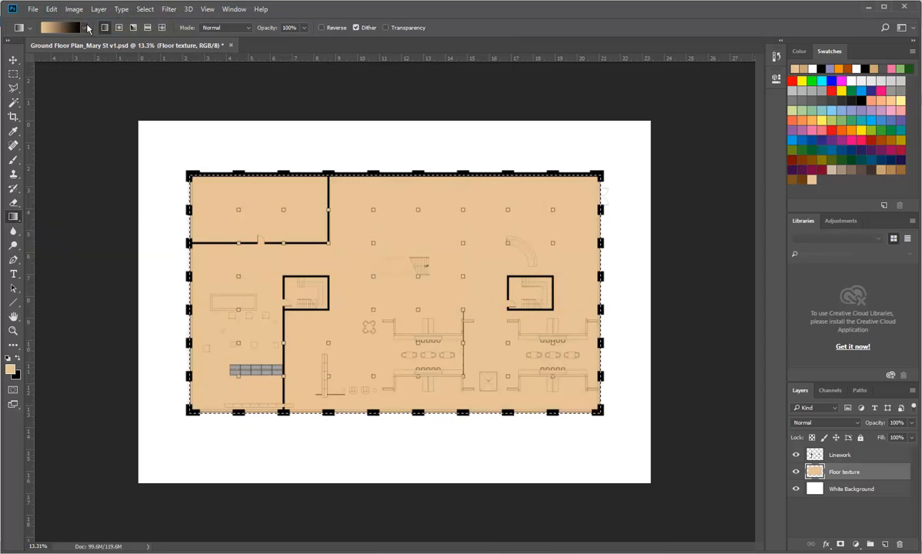
Keep the Gradient tool selected and decline connecting the new student to the running class mode.
{"action": "left_click", "coordinate": [84, 29]}
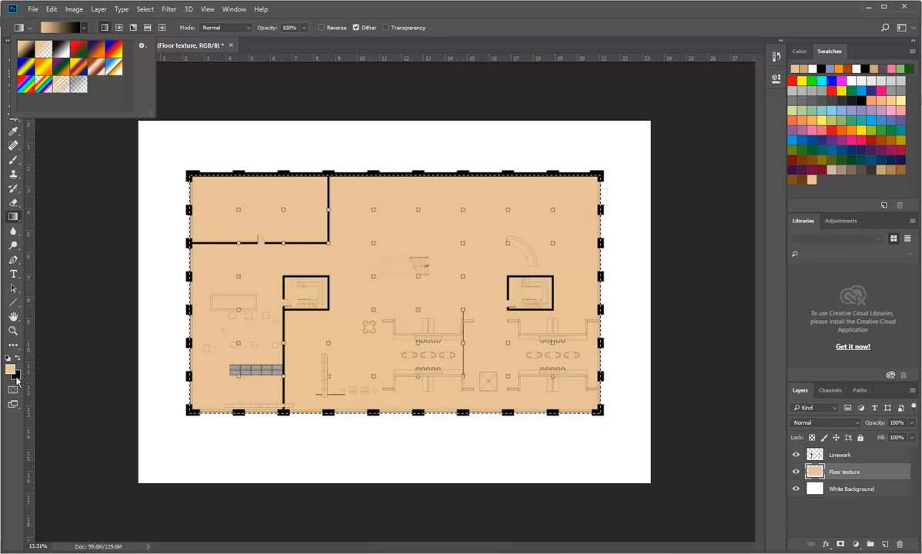
{"action": "left_click", "coordinate": [83, 30]}
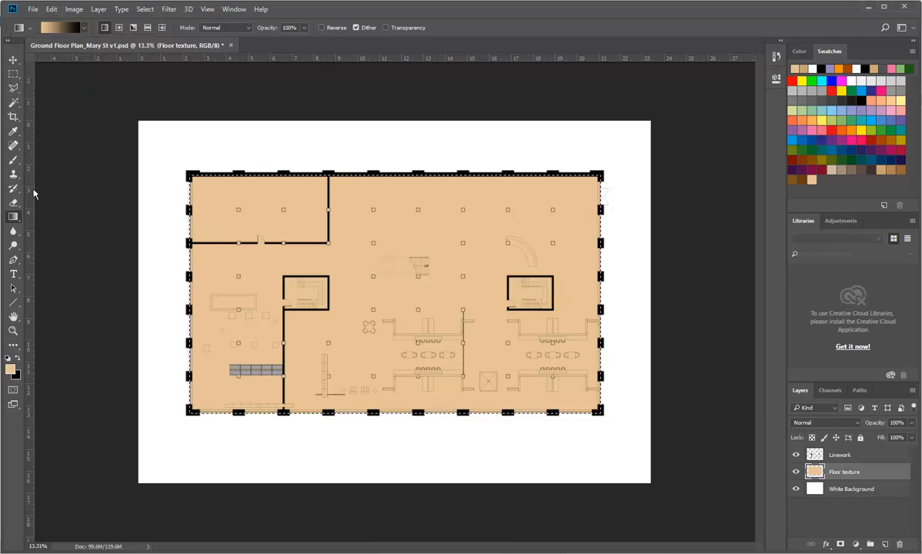
{"action": "right_click", "coordinate": [17, 219]}
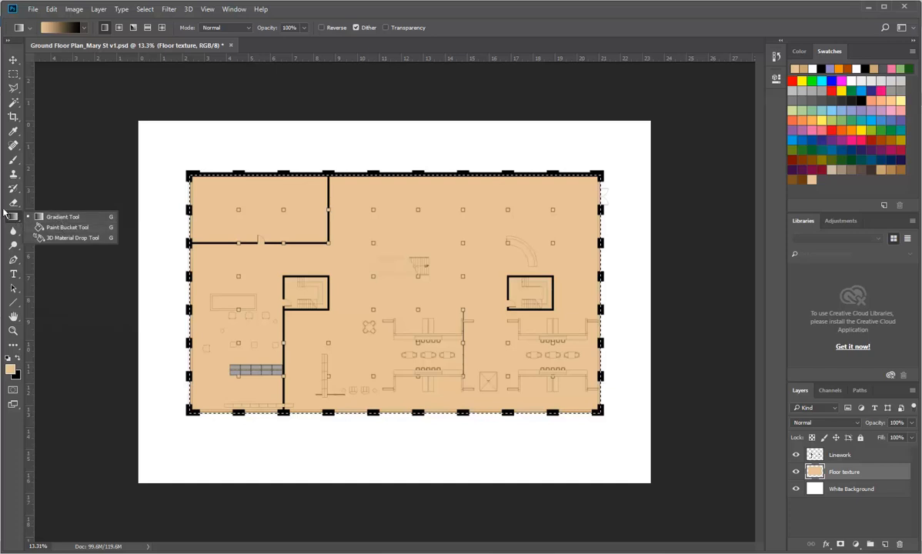
{"action": "left_click", "coordinate": [53, 220]}
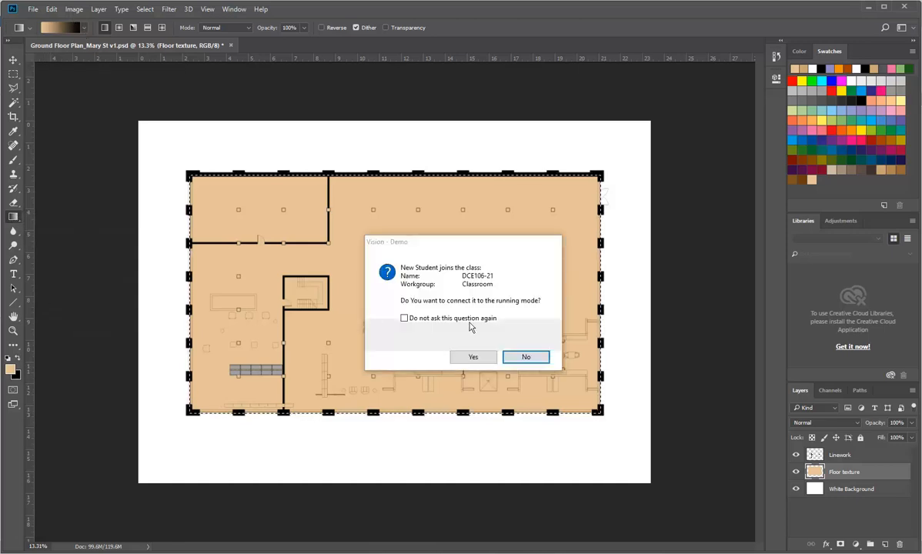
{"action": "left_click", "coordinate": [526, 357]}
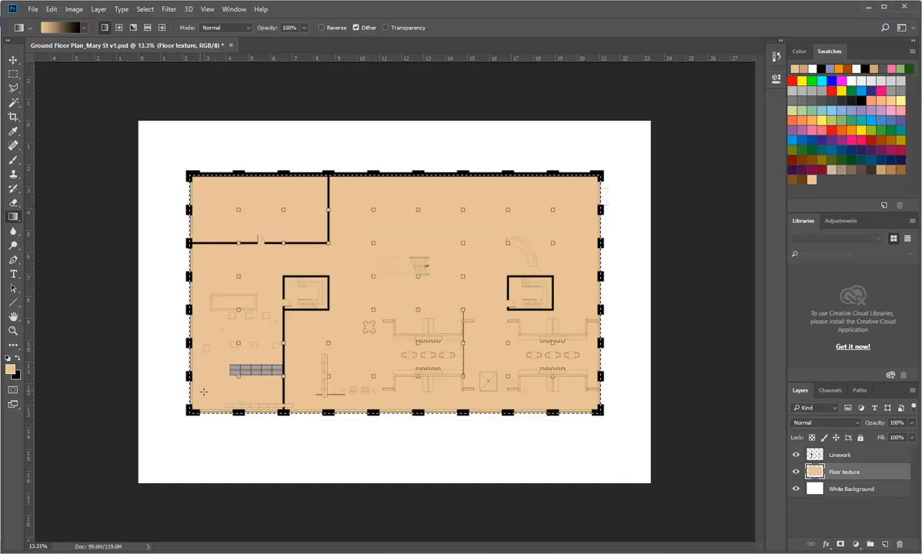
Set the background color to white and return to the Gradient tool.
{"action": "left_click", "coordinate": [15, 377]}
{"action": "left_click_drag", "start_coordinate": [262, 211], "coordinate": [235, 106]}
{"action": "left_click", "coordinate": [512, 123]}
{"action": "key", "text": "g"}
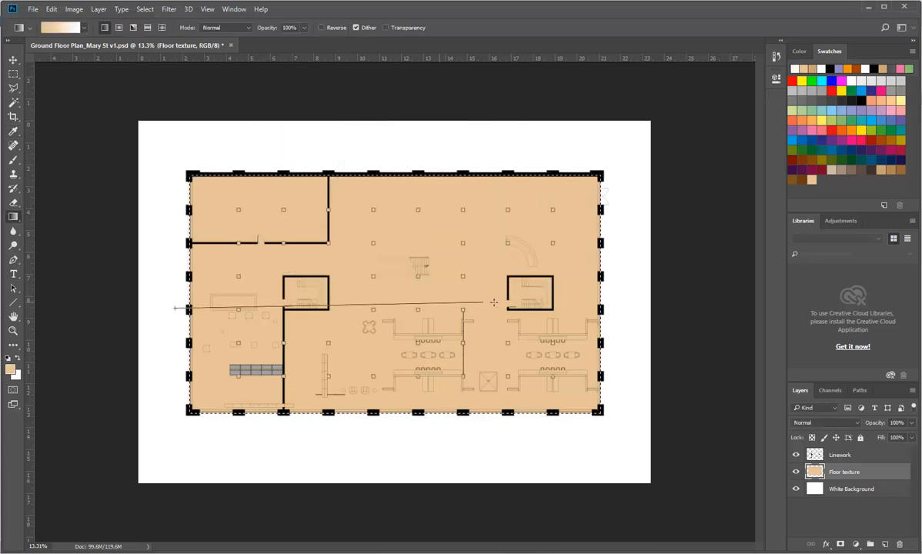
Try a linear tan-to-white gradient from left to right across the floor plan selection, and undo it.
{"action": "left_click_drag", "start_coordinate": [637, 312], "coordinate": [637, 313]}
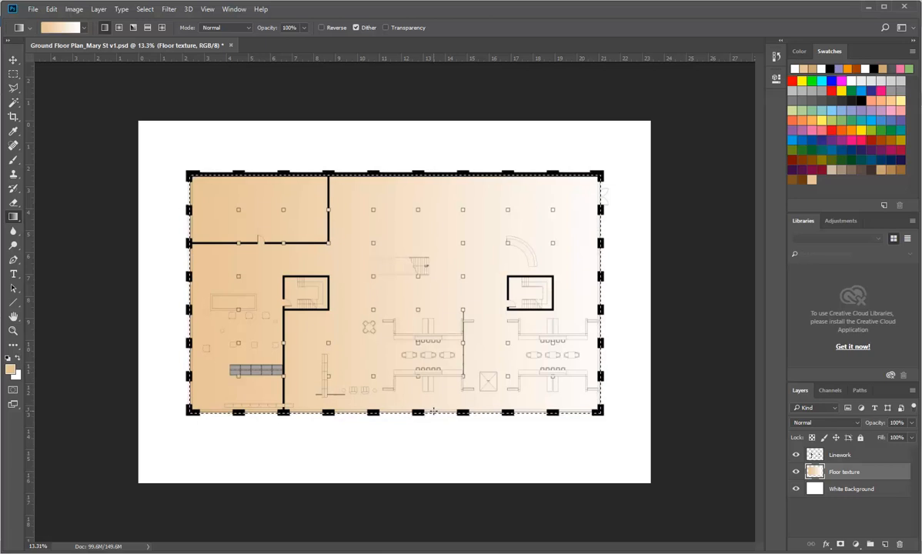
{"action": "key", "text": "ctrl+z"}
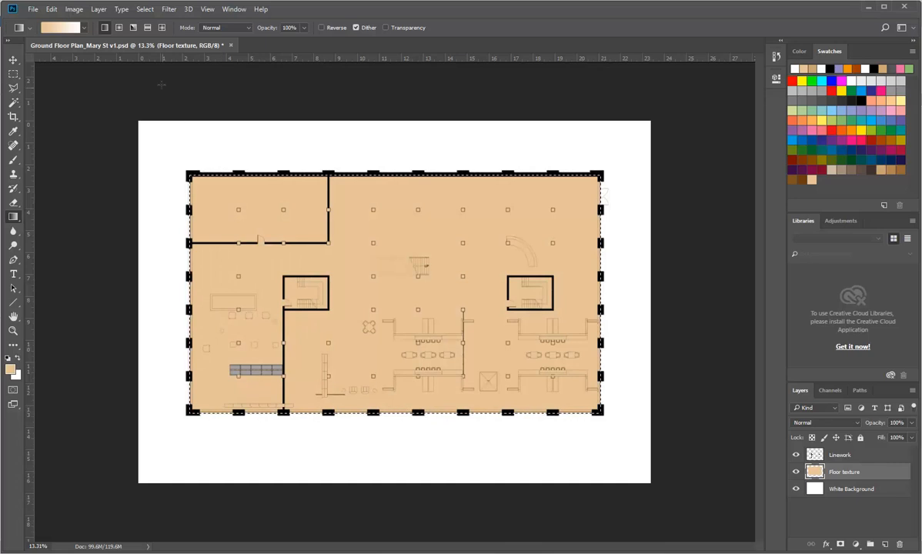
Choose the foreground-to-transparent gradient preset and apply it across the floor plan selection after clearing the tan fill.
{"action": "left_click", "coordinate": [84, 28]}
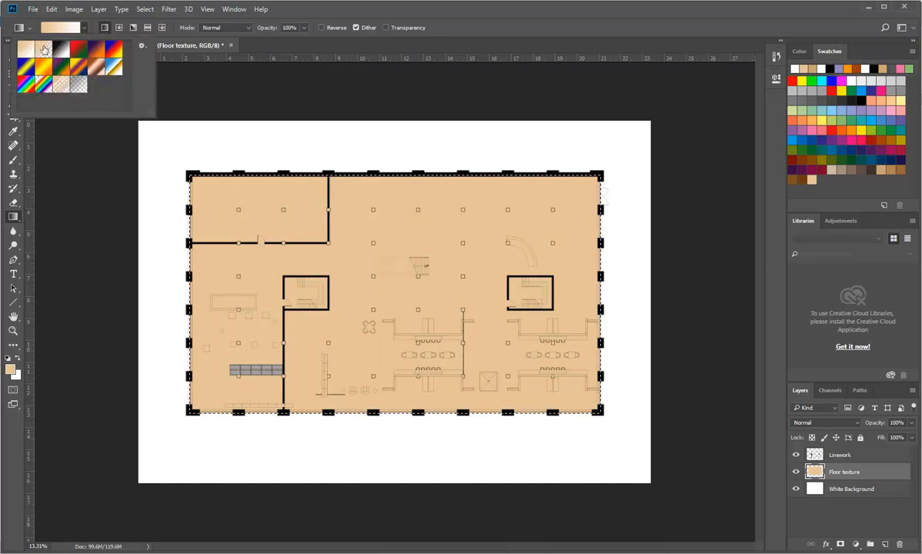
{"action": "left_click", "coordinate": [44, 50]}
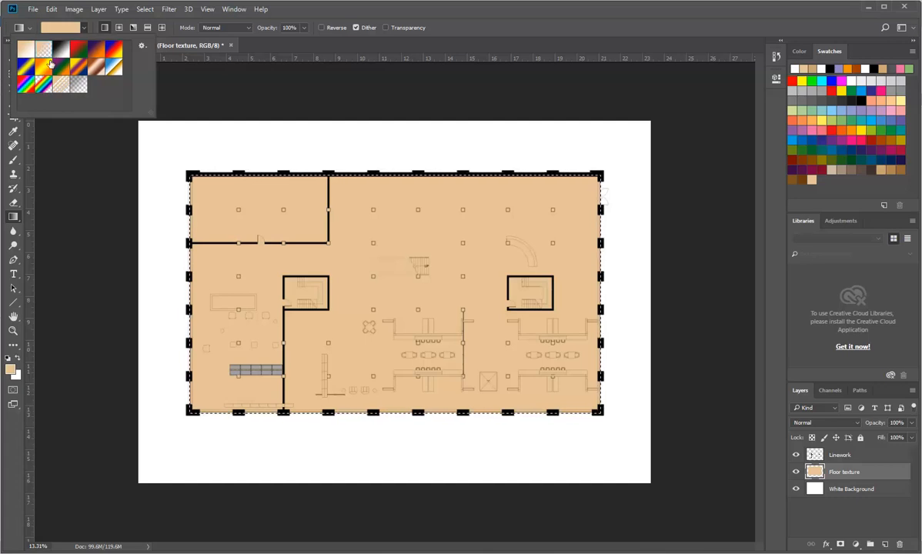
{"action": "left_click", "coordinate": [85, 29]}
{"action": "left_click", "coordinate": [84, 27]}
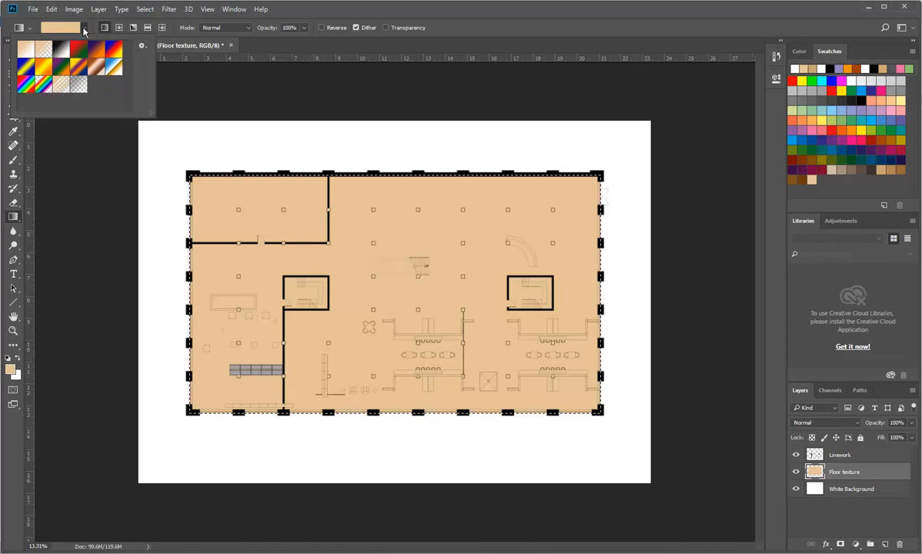
{"action": "left_click", "coordinate": [84, 29]}
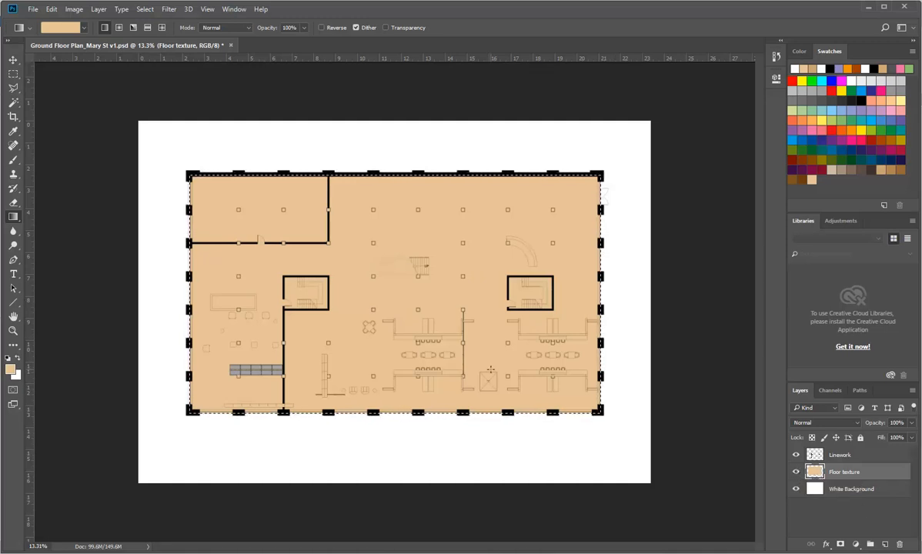
{"action": "key", "text": "Delete"}
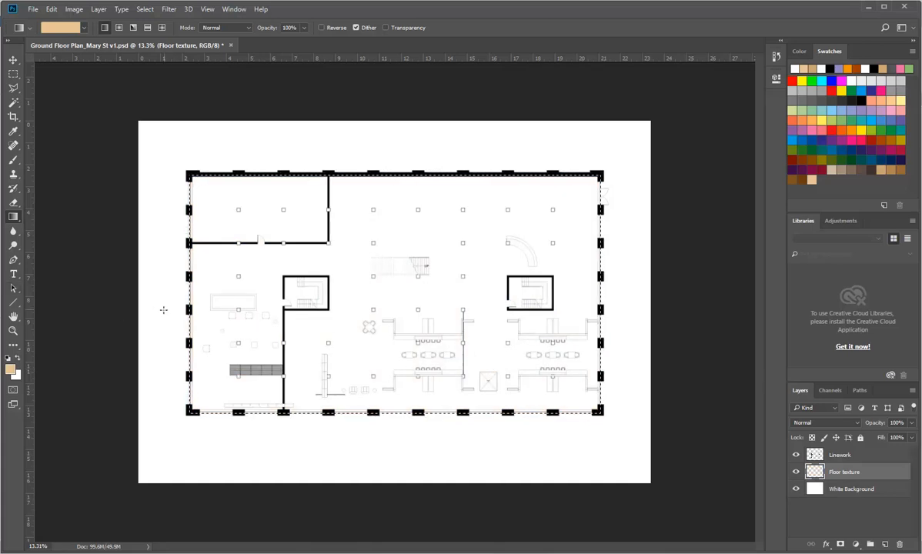
{"action": "left_click_drag", "start_coordinate": [619, 290], "coordinate": [615, 323]}
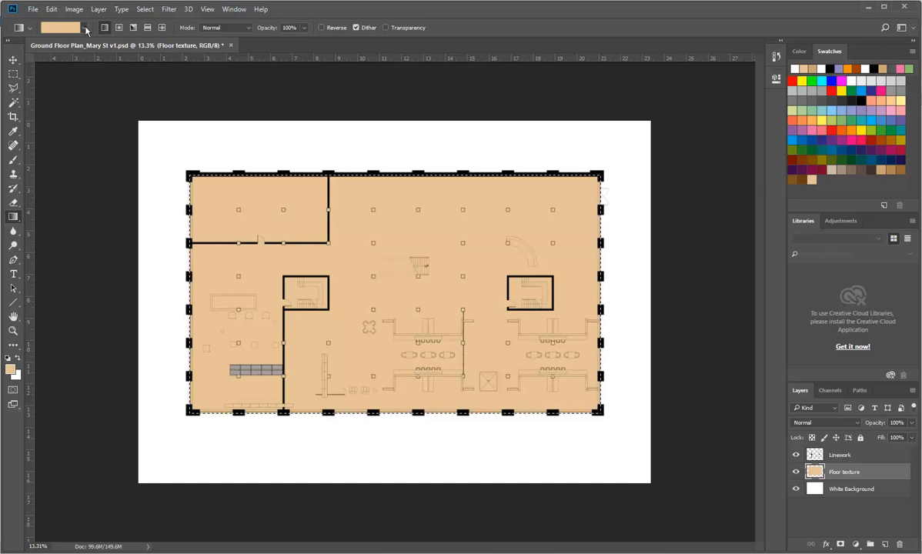
Clear the Floor texture selection again and apply the foreground-to-background preset as a tan-to-white gradient from left to right.
{"action": "left_click", "coordinate": [83, 27]}
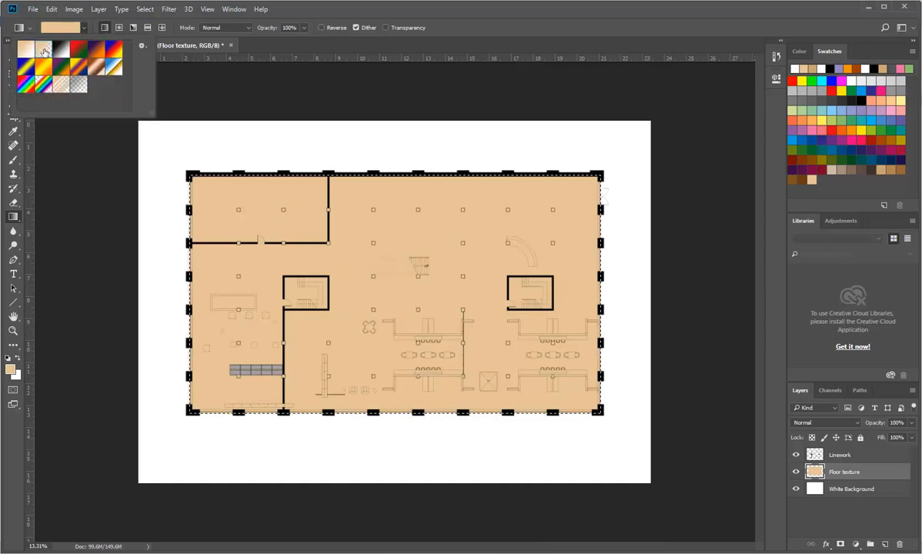
{"action": "left_click", "coordinate": [84, 28]}
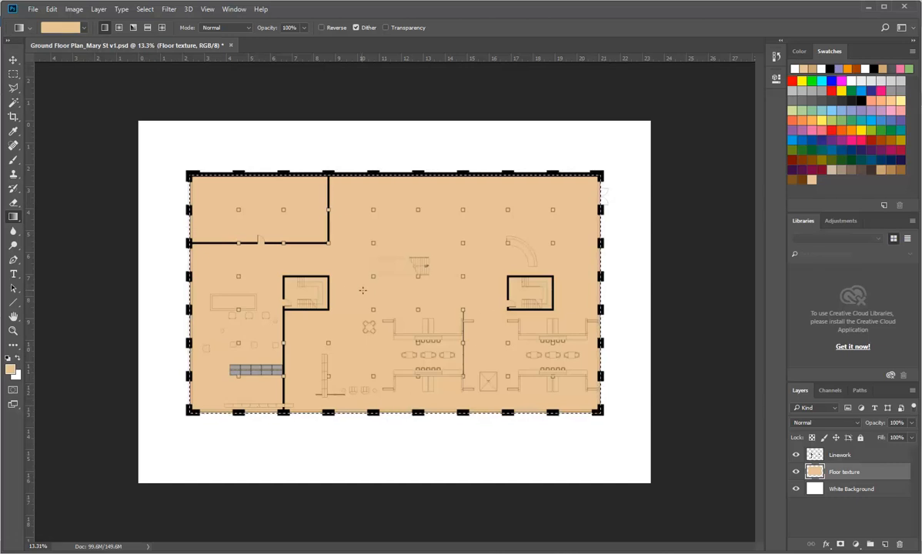
{"action": "key", "text": "Delete"}
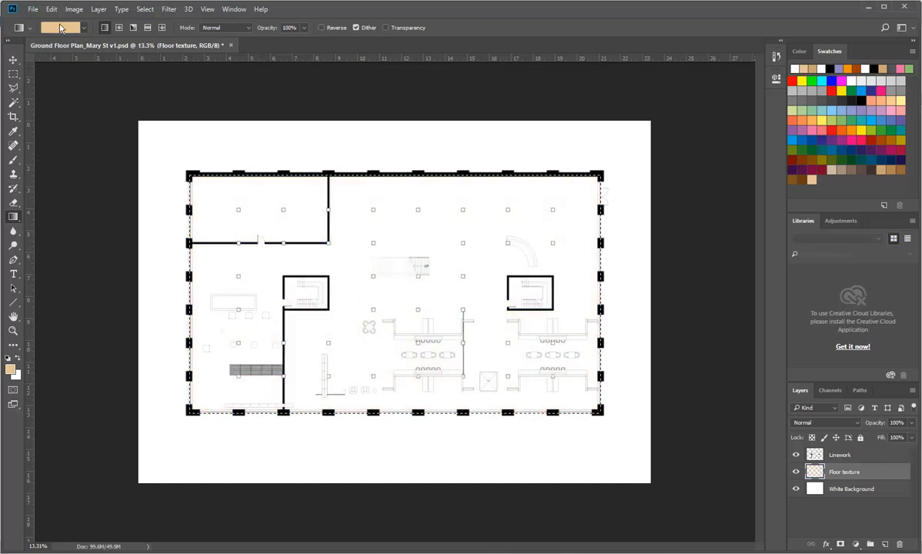
{"action": "left_click", "coordinate": [82, 27]}
{"action": "left_click", "coordinate": [23, 52]}
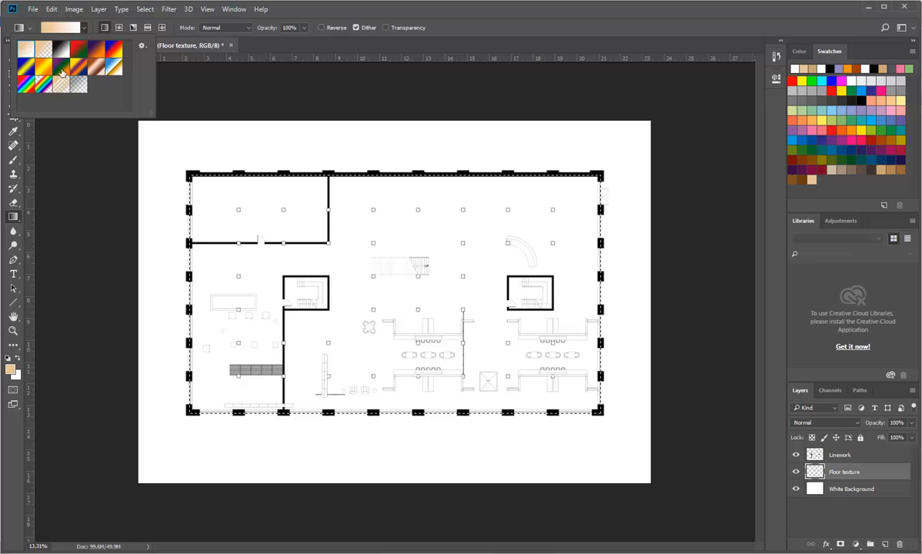
{"action": "left_click", "coordinate": [81, 27]}
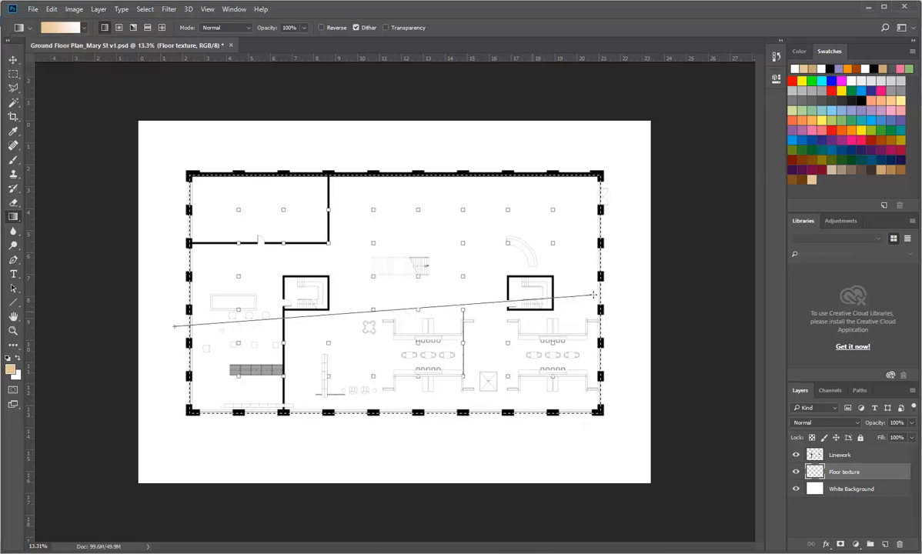
{"action": "left_click_drag", "start_coordinate": [625, 301], "coordinate": [625, 302]}
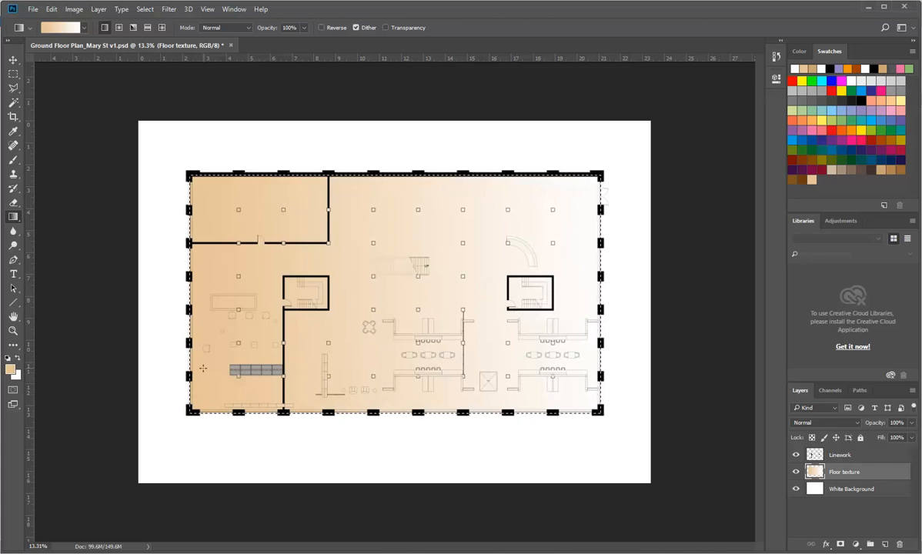
Fill the floor plan selection on the Floor texture layer with the solid tan foreground color.
{"action": "key", "text": "shift+BackSpace"}
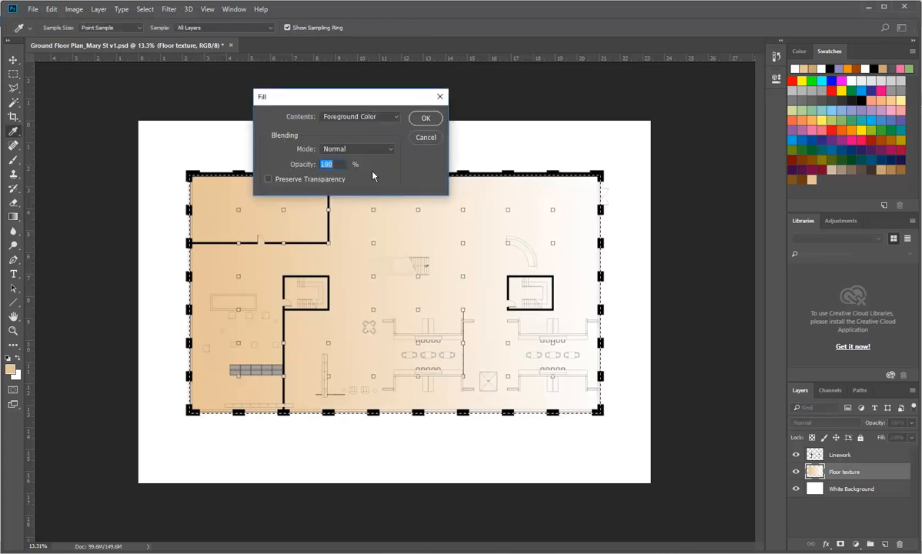
{"action": "left_click", "coordinate": [423, 138]}
{"action": "key", "text": "alt+BackSpace"}
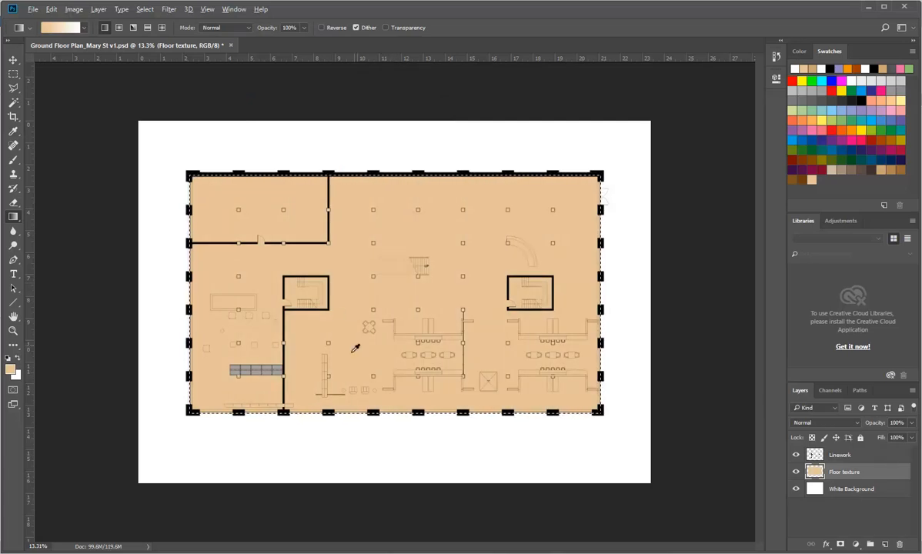
Examine the furniture and central staircase linework over the tan floor fill up close, and check the whole plan.
{"action": "scroll", "coordinate": [339, 376], "scroll_direction": "up", "scroll_amount": 1}
{"action": "scroll", "coordinate": [339, 376], "scroll_direction": "up", "scroll_amount": 6}
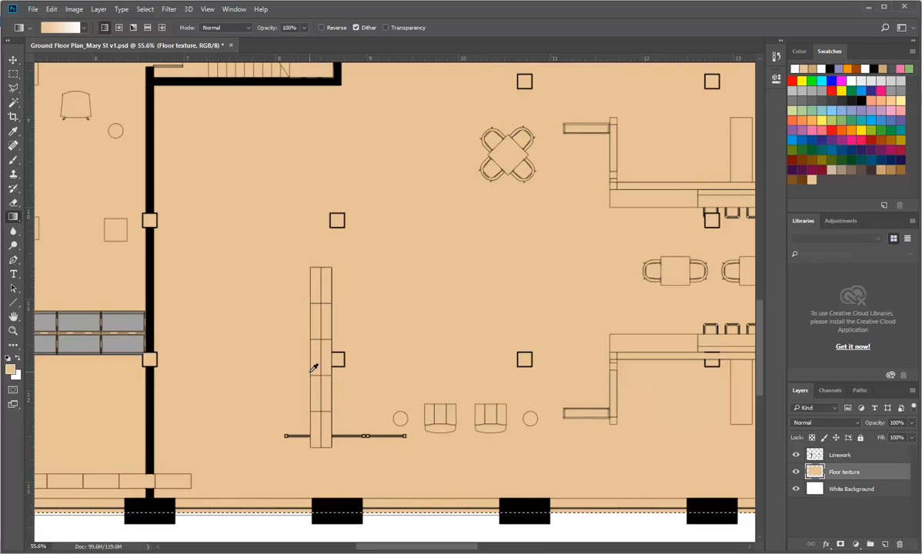
{"action": "scroll", "coordinate": [314, 368], "scroll_direction": "down", "scroll_amount": 3}
{"action": "scroll", "coordinate": [313, 367], "scroll_direction": "down", "scroll_amount": 3}
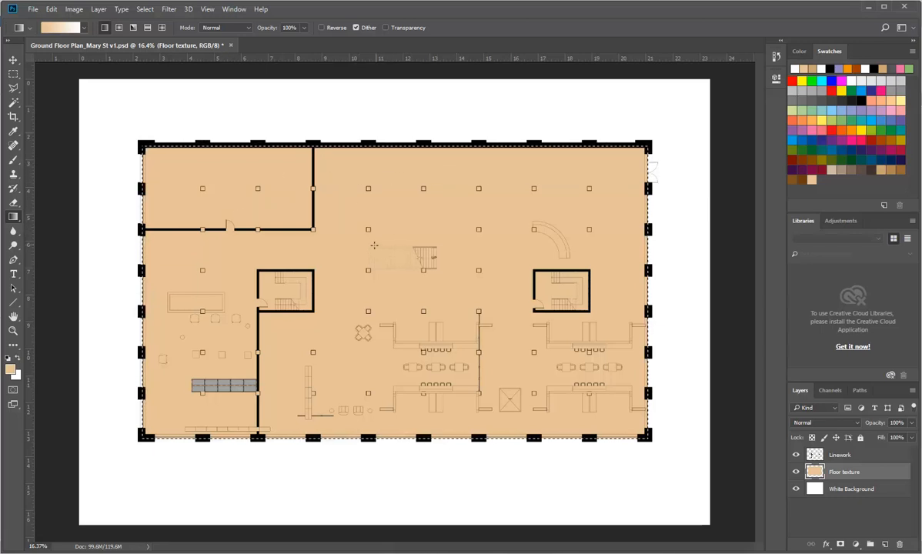
{"action": "scroll", "coordinate": [400, 250], "scroll_direction": "up", "scroll_amount": 6}
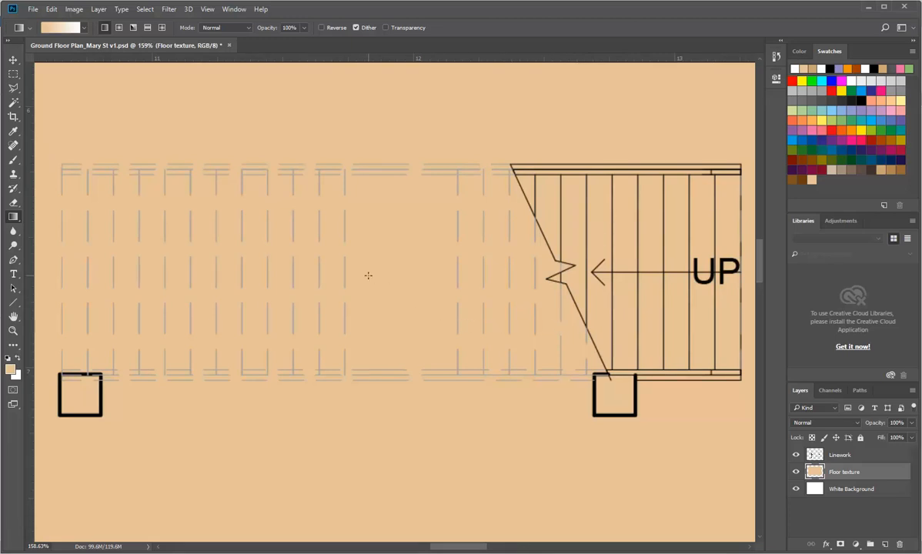
{"action": "scroll", "coordinate": [367, 275], "scroll_direction": "down", "scroll_amount": 15}
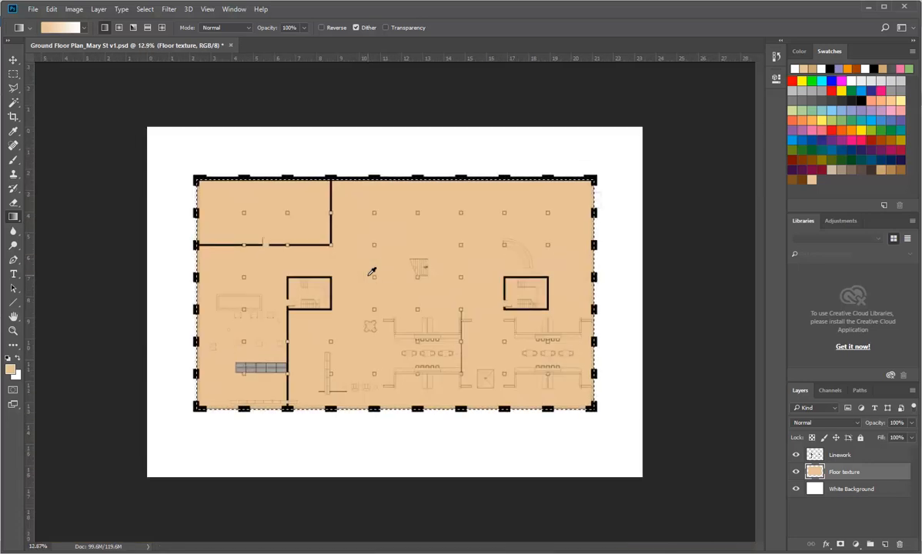
{"action": "scroll", "coordinate": [372, 271], "scroll_direction": "up", "scroll_amount": 1}
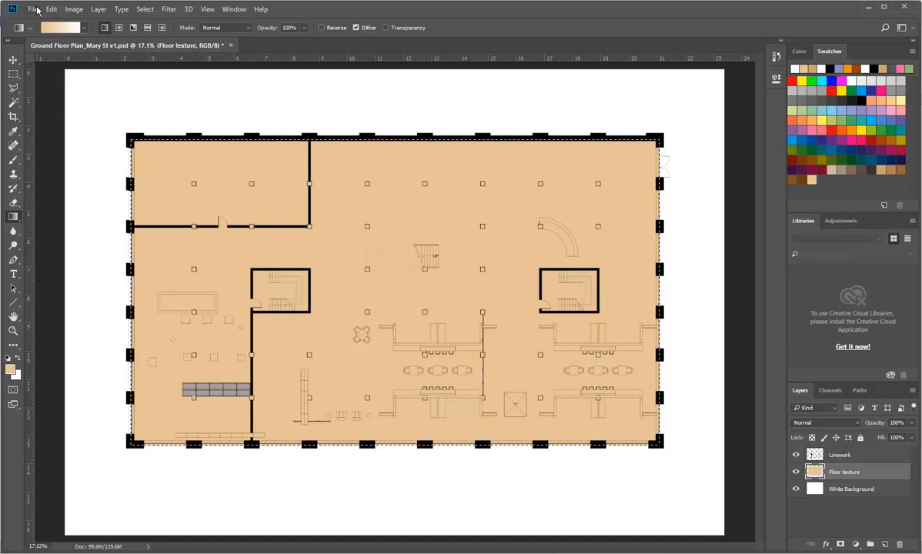
Browse for an image to open in the Wood folder under EDU_DC_InteriorDesign, Material Images on the StudentResources drive.
{"action": "left_click", "coordinate": [37, 10]}
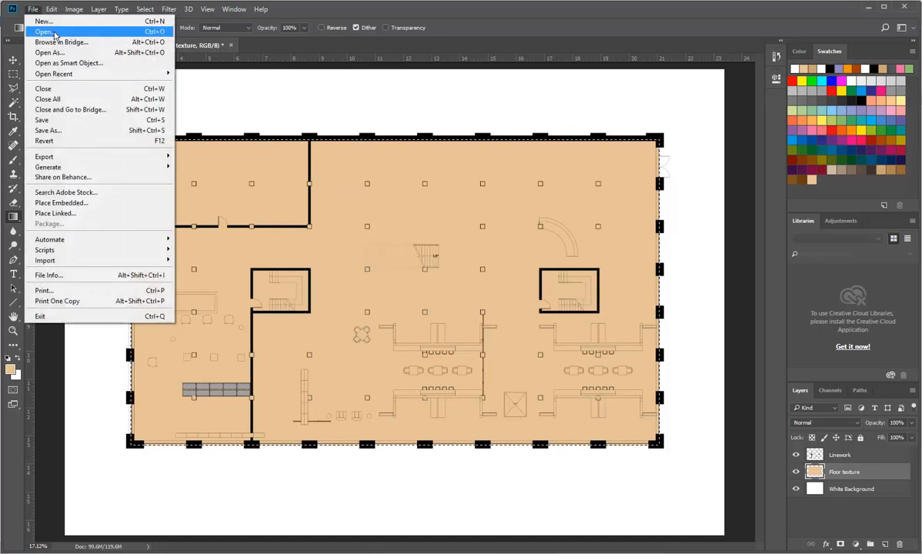
{"action": "left_click", "coordinate": [45, 31]}
{"action": "left_click_drag", "start_coordinate": [555, 322], "coordinate": [680, 437]}
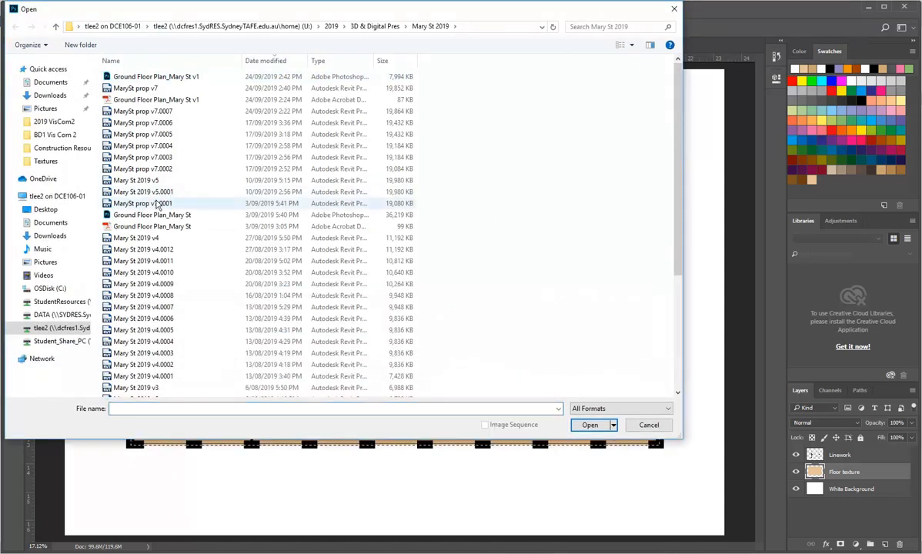
{"action": "left_click", "coordinate": [51, 328]}
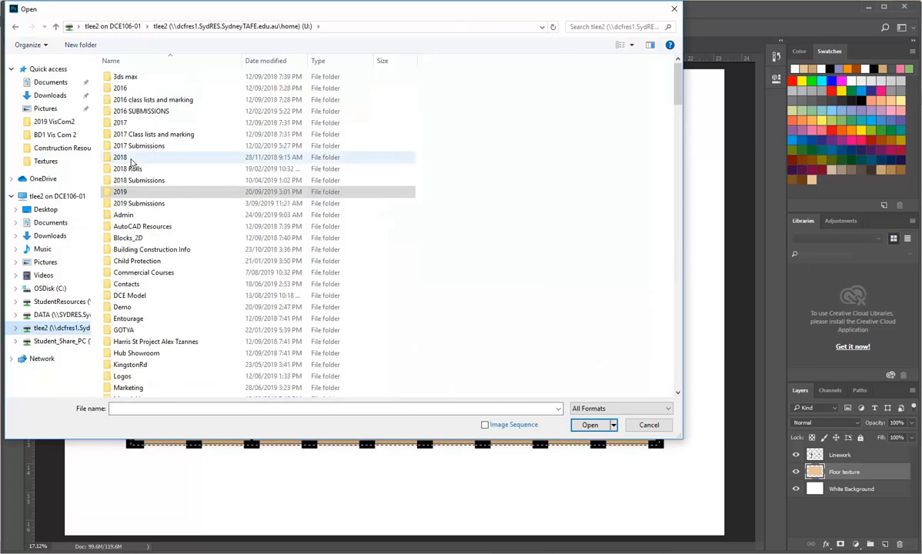
{"action": "left_click", "coordinate": [54, 300]}
{"action": "left_click", "coordinate": [144, 90]}
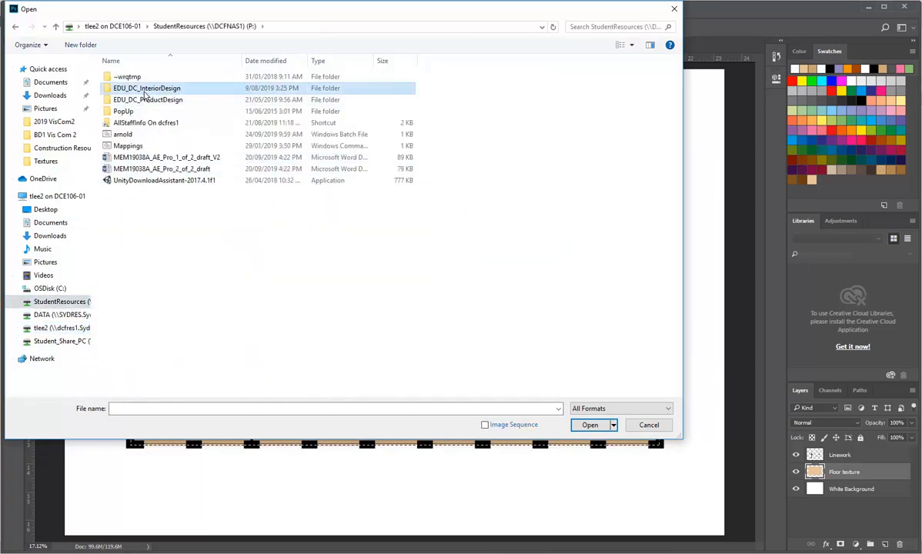
{"action": "double_click", "coordinate": [143, 90]}
{"action": "scroll", "coordinate": [142, 254], "scroll_direction": "down", "scroll_amount": 5}
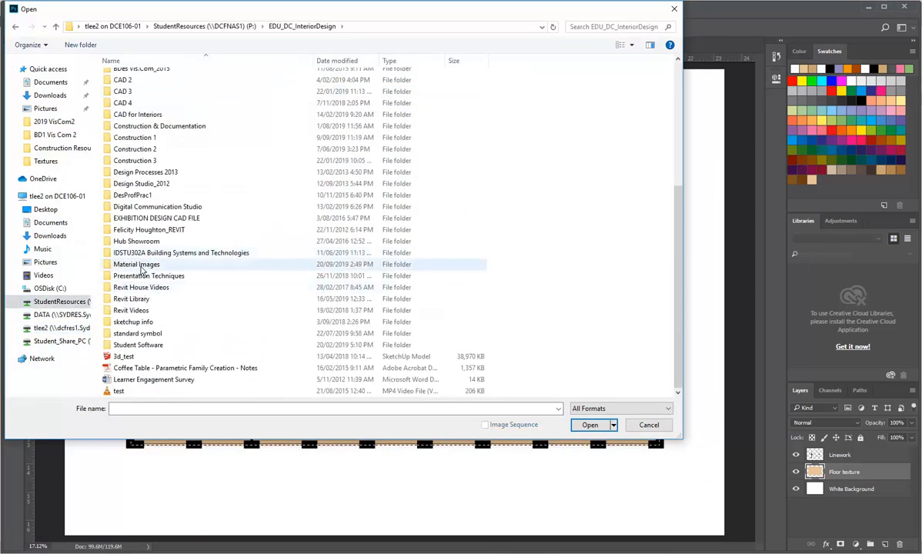
{"action": "double_click", "coordinate": [141, 265]}
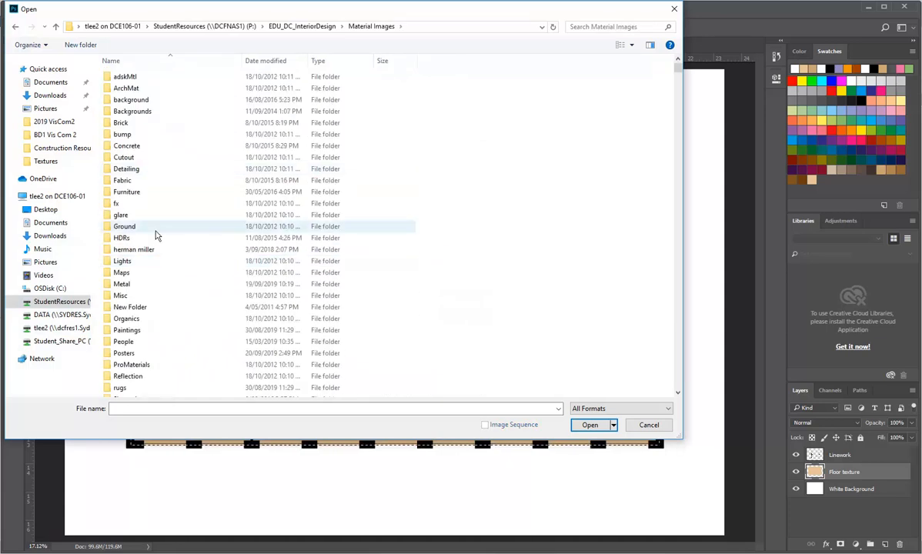
{"action": "scroll", "coordinate": [154, 235], "scroll_direction": "down", "scroll_amount": 5}
{"action": "double_click", "coordinate": [131, 263]}
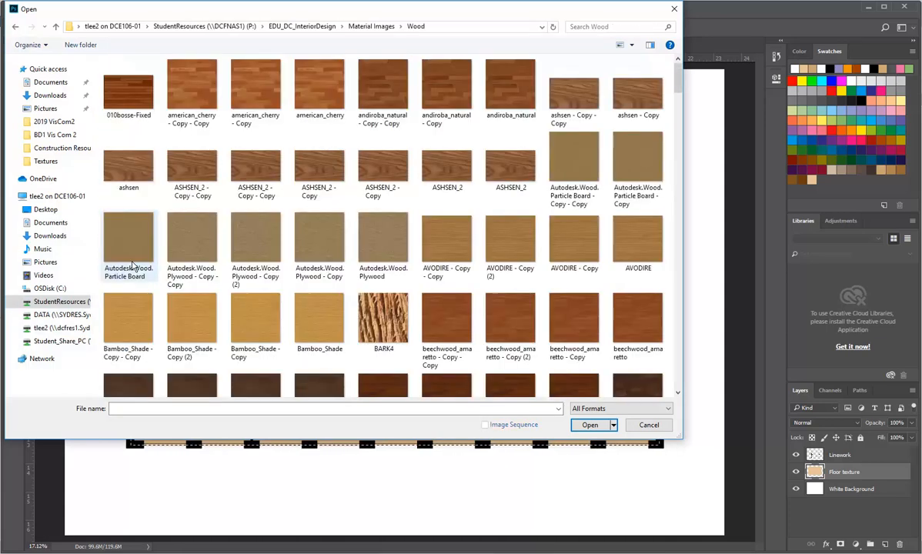
Look through the wood texture thumbnails and open the cedfence image.
{"action": "left_click", "coordinate": [454, 150]}
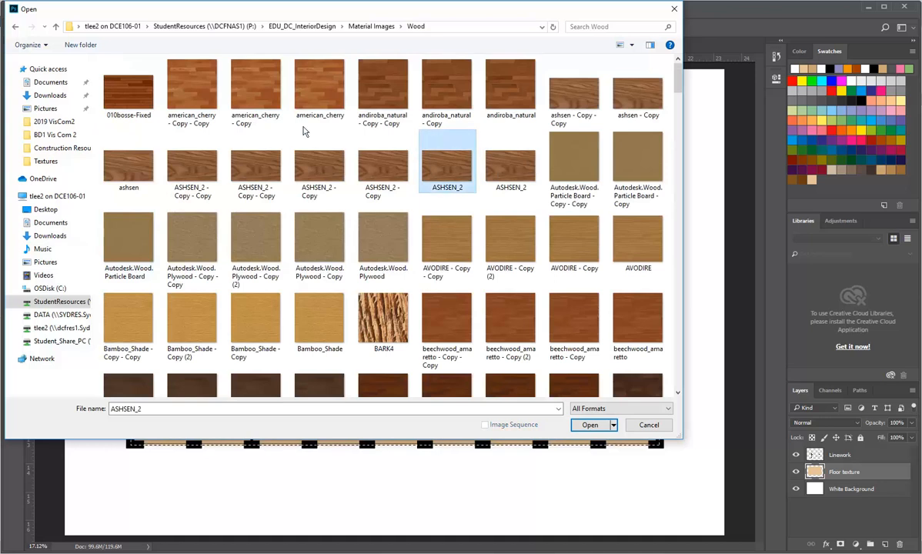
{"action": "left_click", "coordinate": [132, 98]}
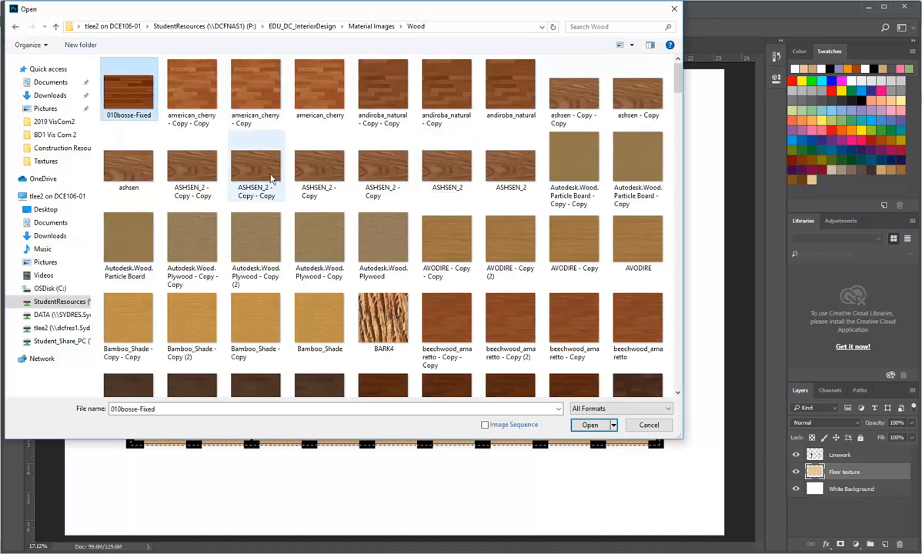
{"action": "scroll", "coordinate": [254, 163], "scroll_direction": "down", "scroll_amount": 8}
{"action": "scroll", "coordinate": [531, 154], "scroll_direction": "up", "scroll_amount": 5}
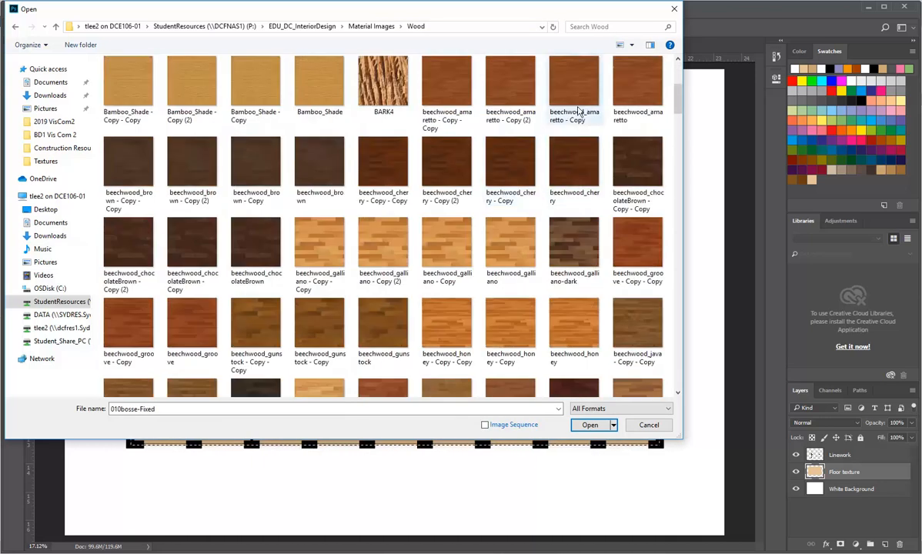
{"action": "left_click", "coordinate": [569, 237]}
{"action": "scroll", "coordinate": [533, 219], "scroll_direction": "down", "scroll_amount": 5}
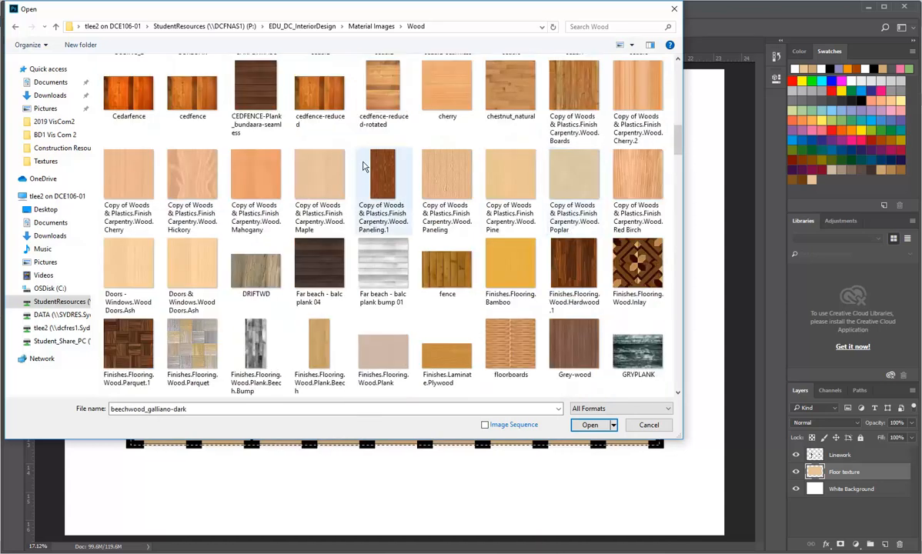
{"action": "left_click", "coordinate": [308, 99]}
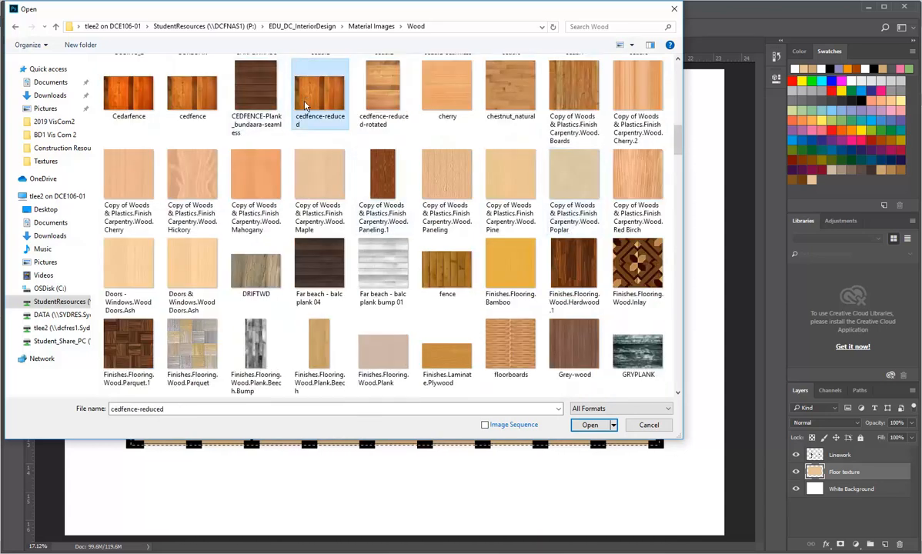
{"action": "left_click", "coordinate": [193, 107]}
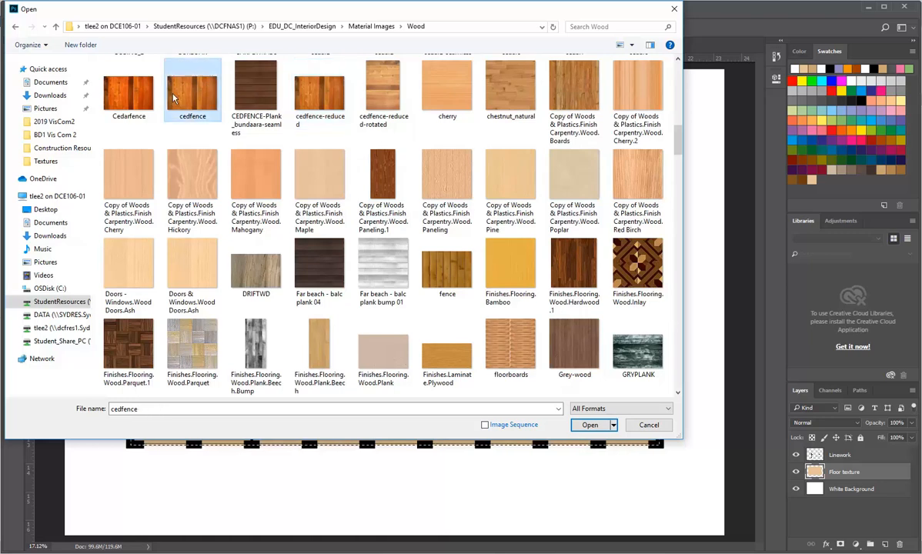
{"action": "scroll", "coordinate": [192, 112], "scroll_direction": "up", "scroll_amount": 3}
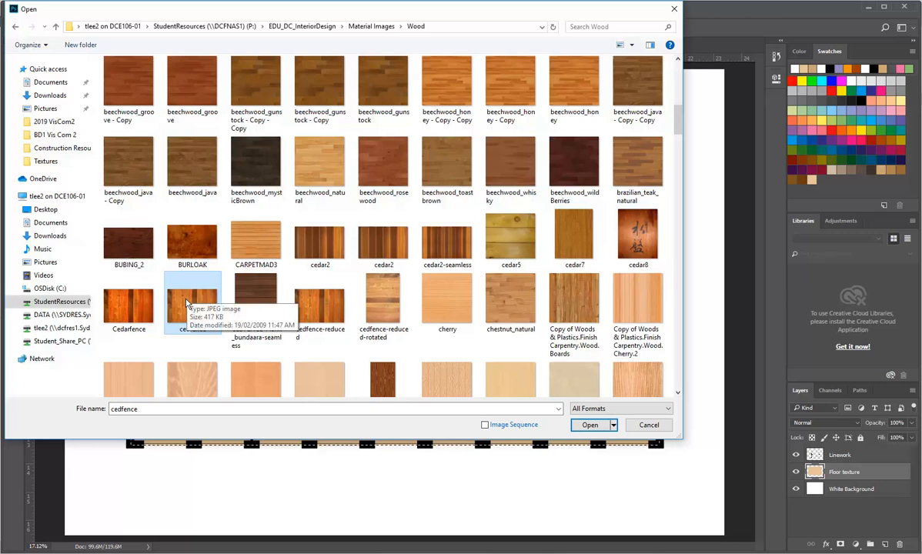
{"action": "double_click", "coordinate": [174, 278]}
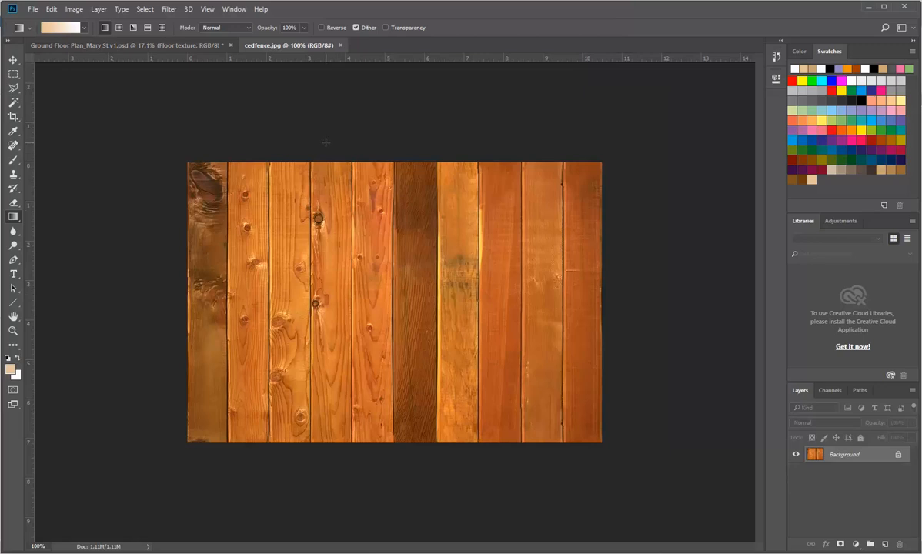
Define the timber plank image as a pattern named cedfence.jpg and return to the Ground Floor Plan document.
{"action": "left_click", "coordinate": [51, 9]}
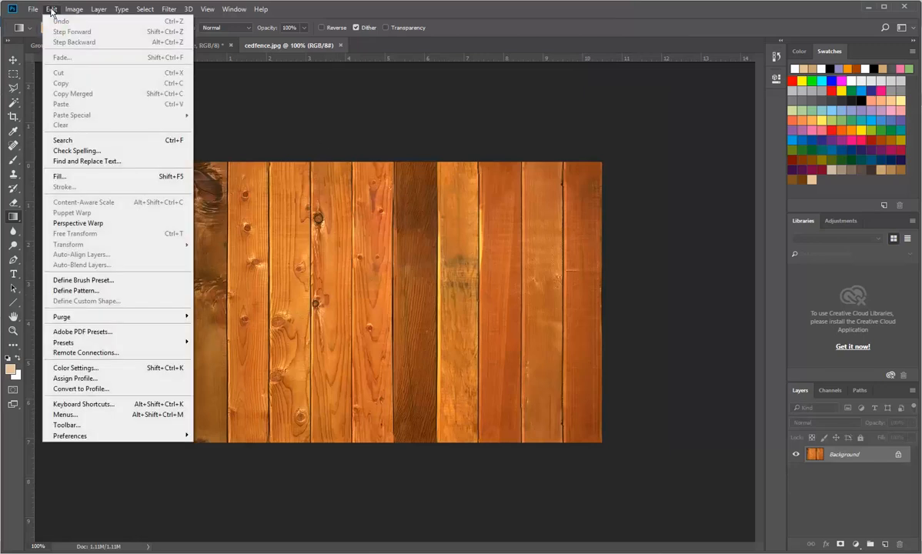
{"action": "left_click", "coordinate": [87, 291]}
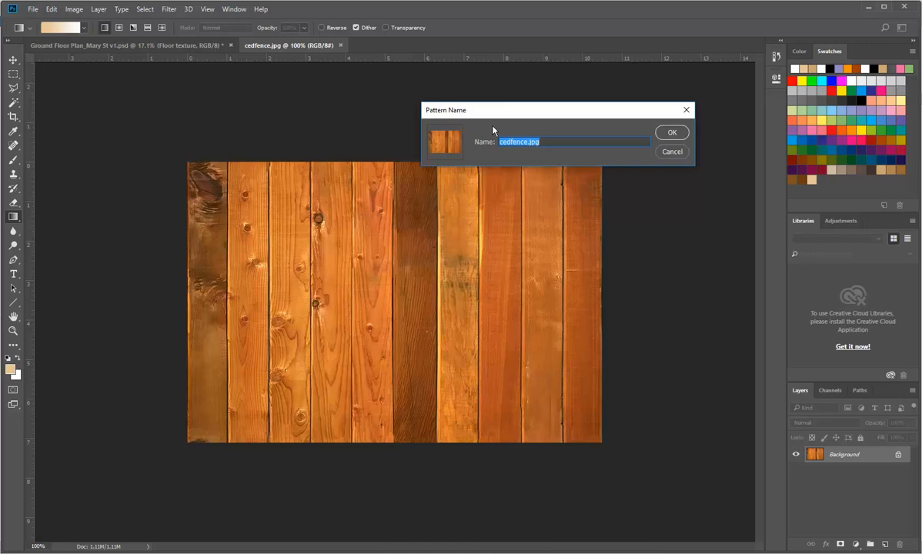
{"action": "left_click", "coordinate": [672, 136]}
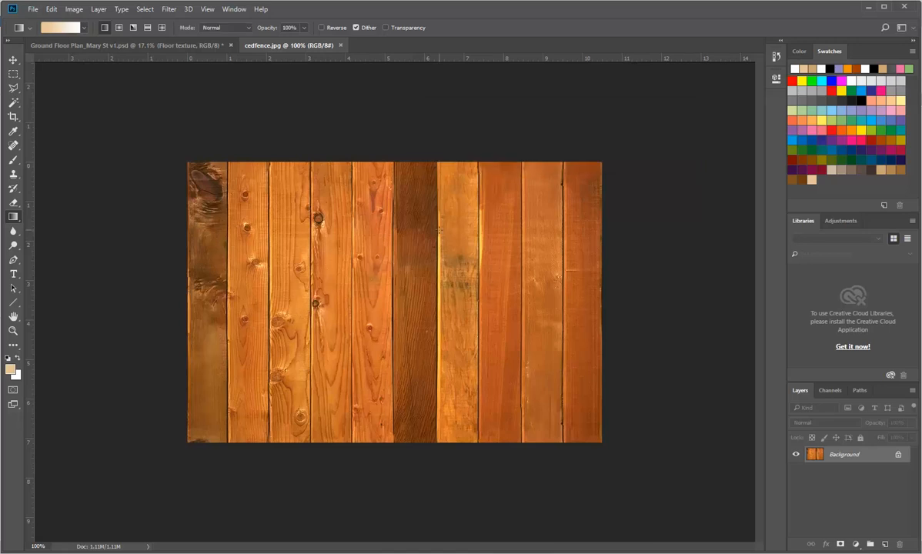
{"action": "left_click", "coordinate": [137, 45]}
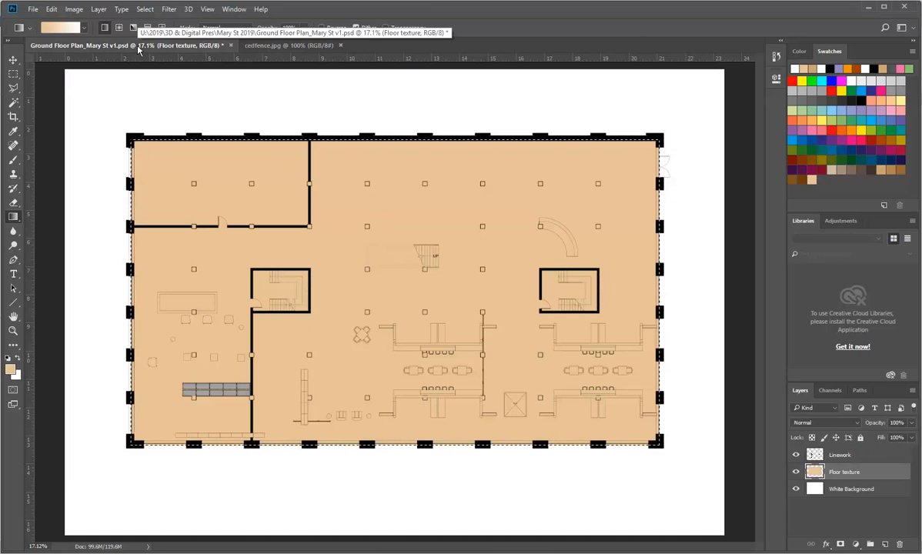
Try filling the floor plan selection on the Floor texture layer with the cedfence pattern, and restore the solid tan fill.
{"action": "left_click", "coordinate": [51, 10]}
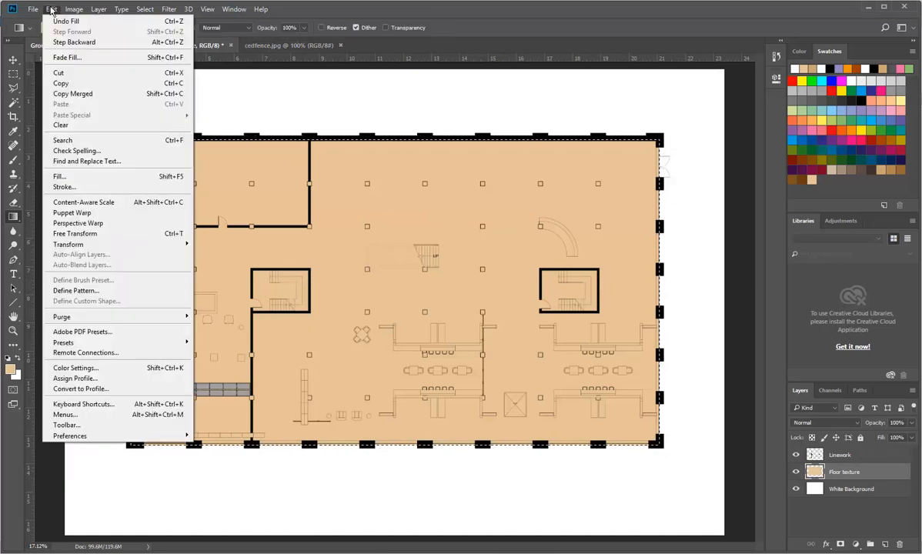
{"action": "left_click", "coordinate": [90, 177]}
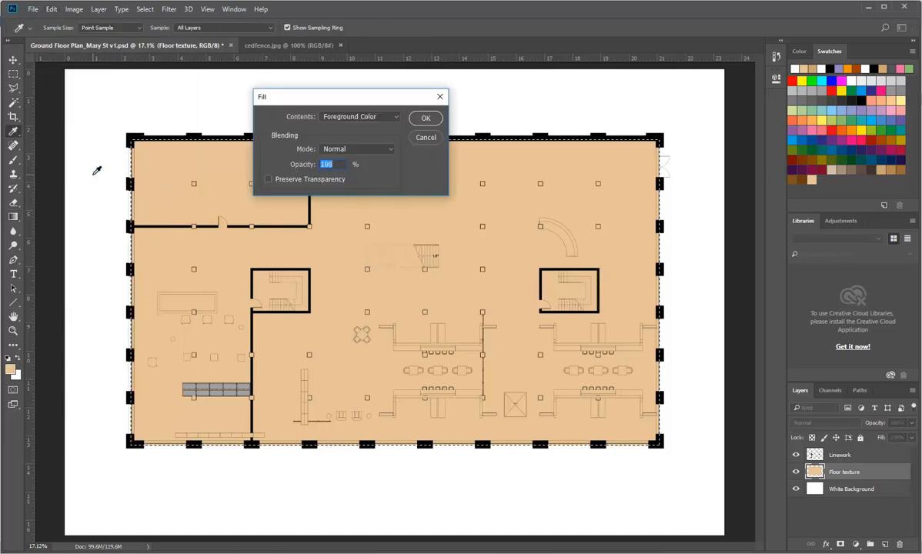
{"action": "left_click", "coordinate": [397, 117]}
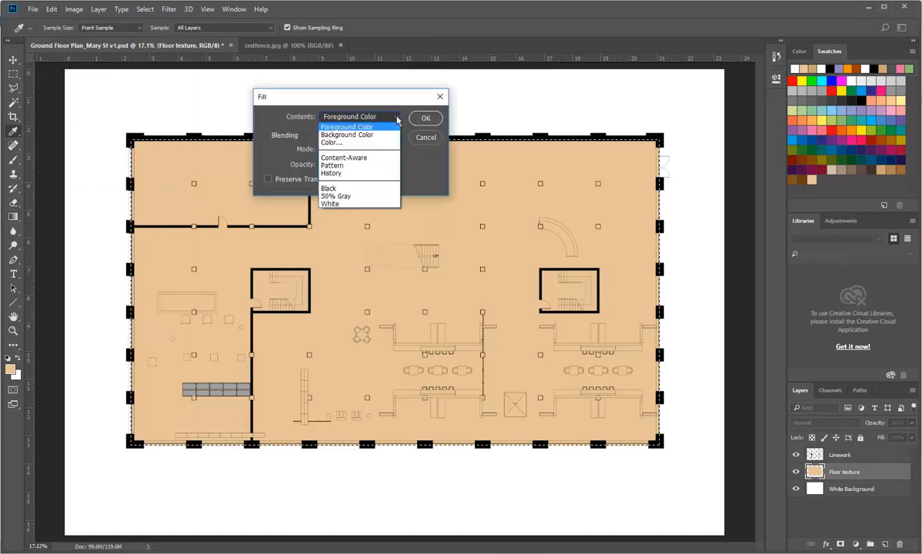
{"action": "left_click", "coordinate": [342, 165]}
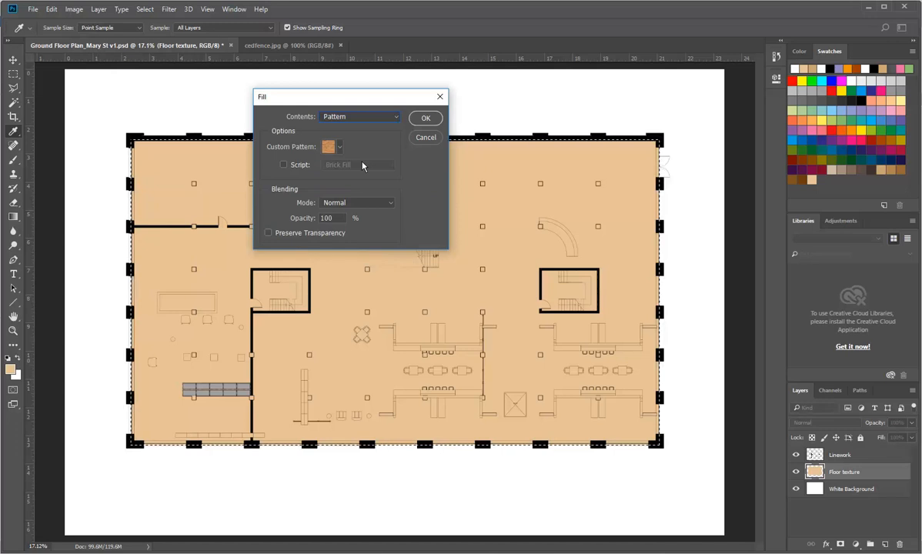
{"action": "left_click", "coordinate": [341, 147]}
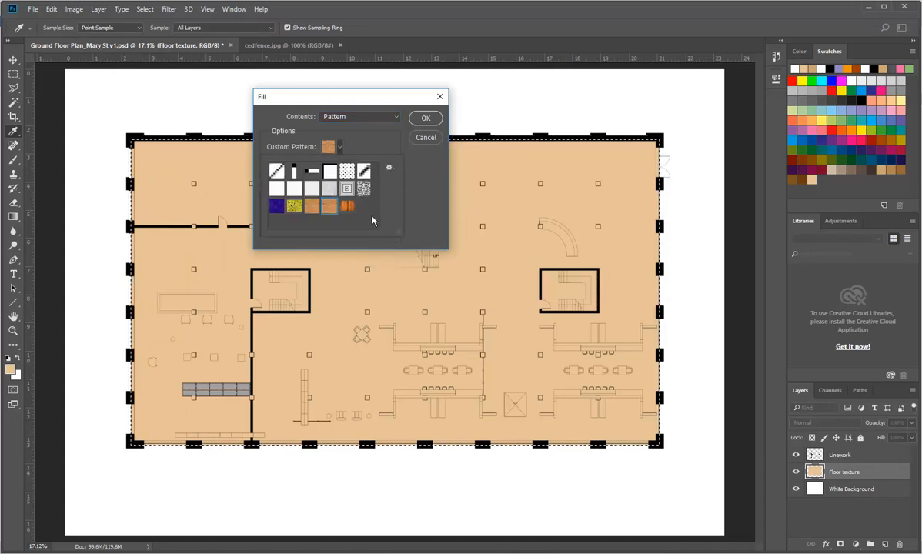
{"action": "left_click", "coordinate": [347, 206]}
{"action": "left_click", "coordinate": [319, 139]}
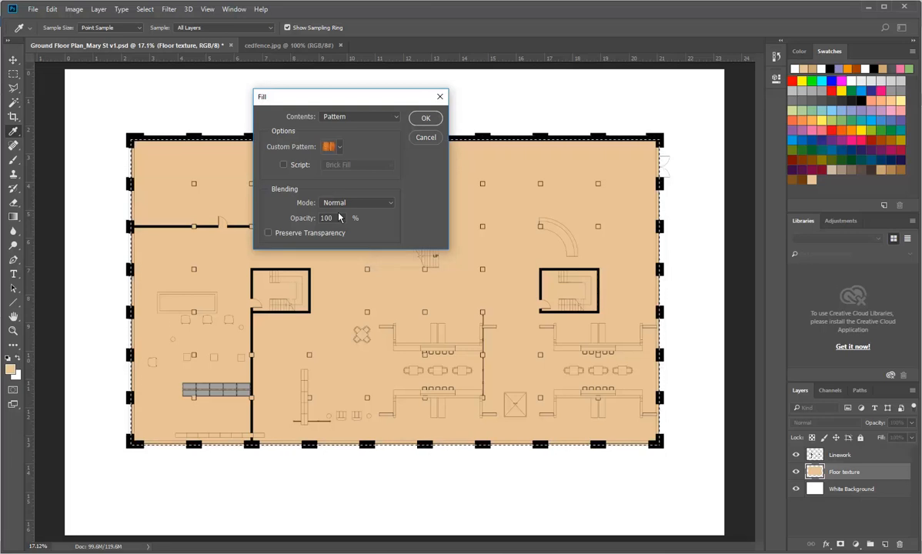
{"action": "left_click", "coordinate": [425, 118]}
{"action": "key", "text": "g"}
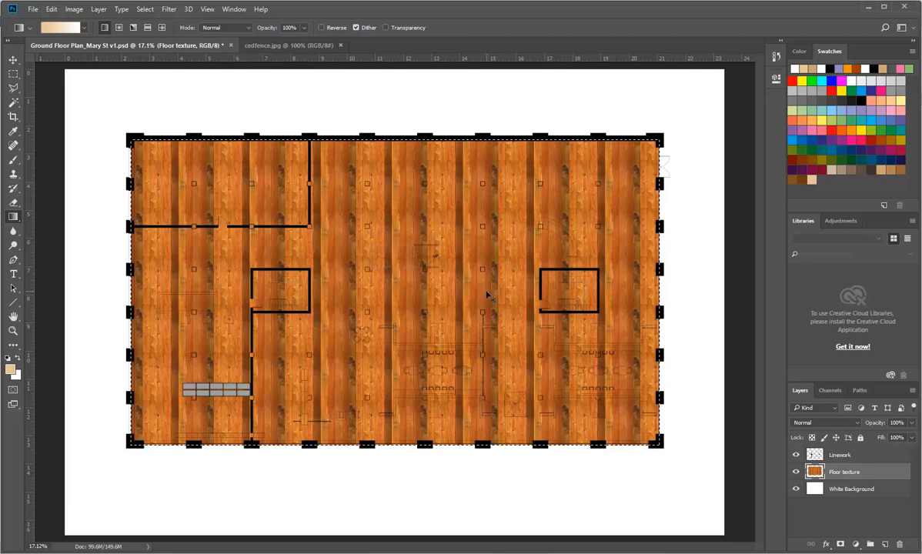
{"action": "key", "text": "alt+BackSpace"}
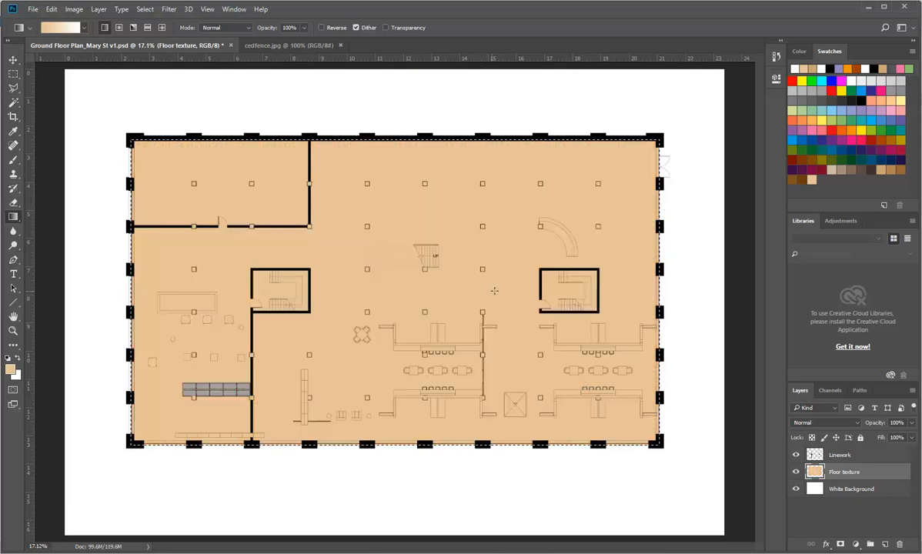
Add a new layer above the Floor texture layer and rename the tan-filled layer as Floor brown base.
{"action": "left_click", "coordinate": [886, 544]}
{"action": "double_click", "coordinate": [850, 496]}
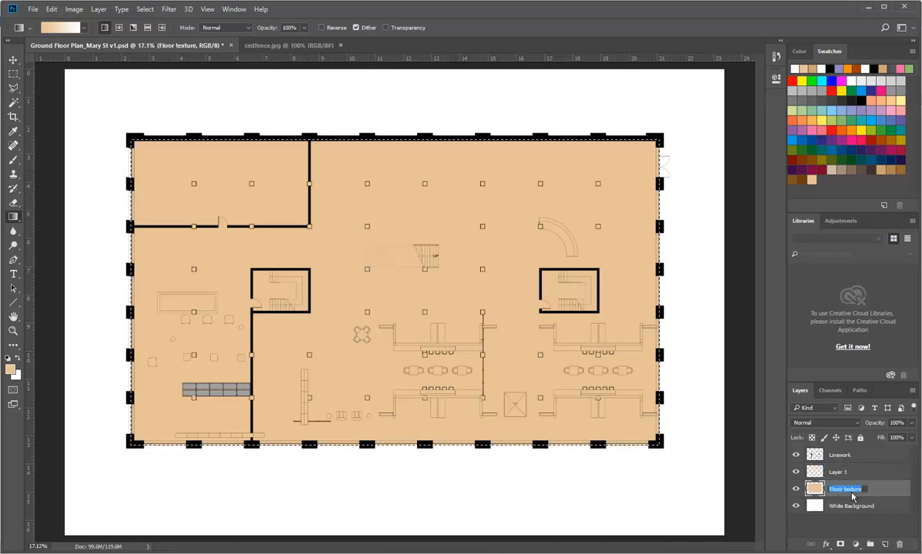
{"action": "left_click_drag", "start_coordinate": [849, 489], "coordinate": [877, 491]}
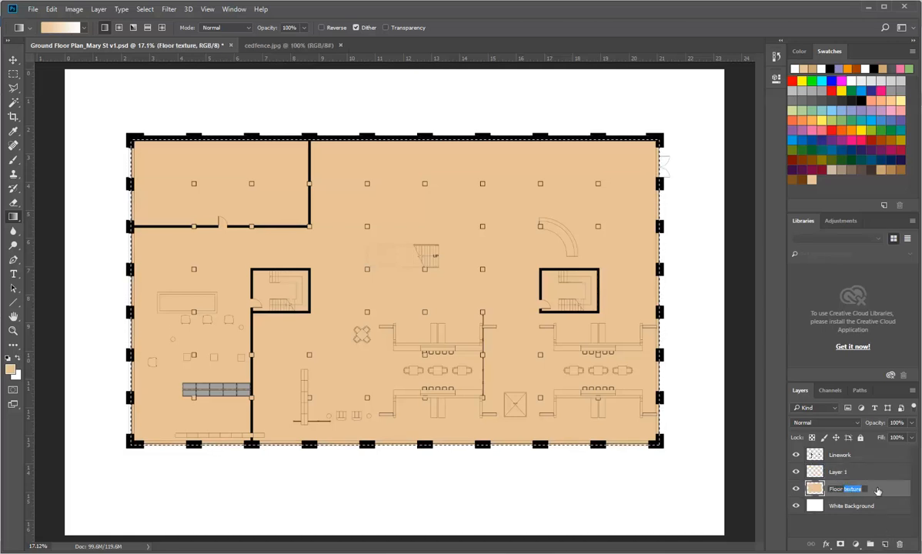
{"action": "type", "text": "brown base"}
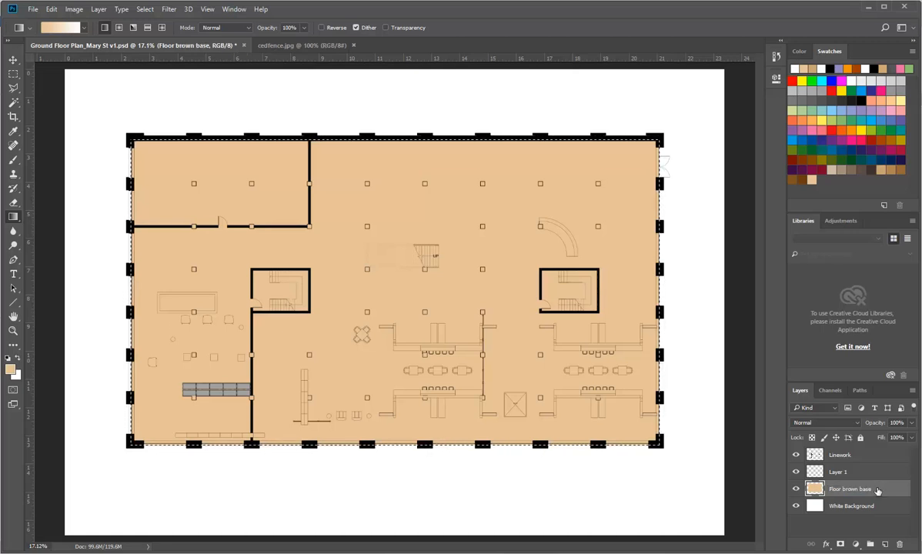
Rename the new empty layer as Floor timber texture.
{"action": "double_click", "coordinate": [829, 471]}
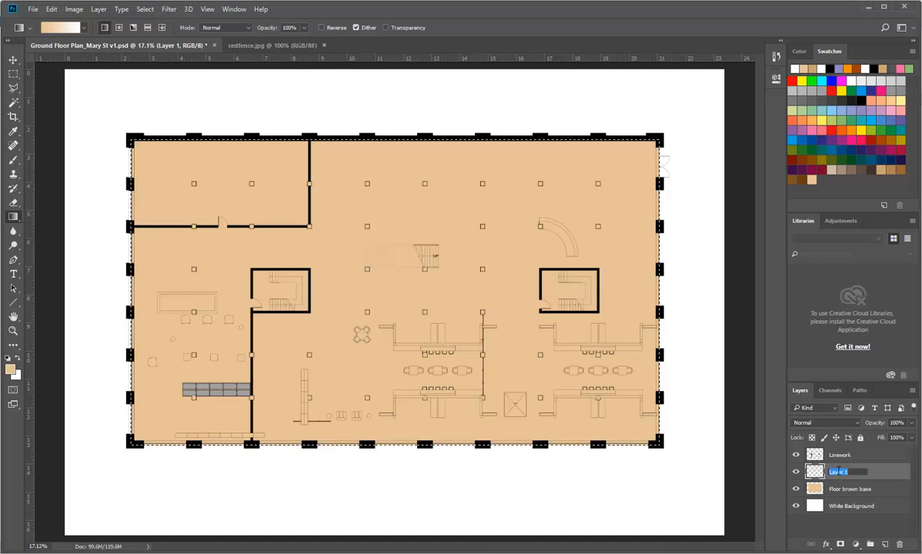
{"action": "type", "text": "Floor timber textu"}
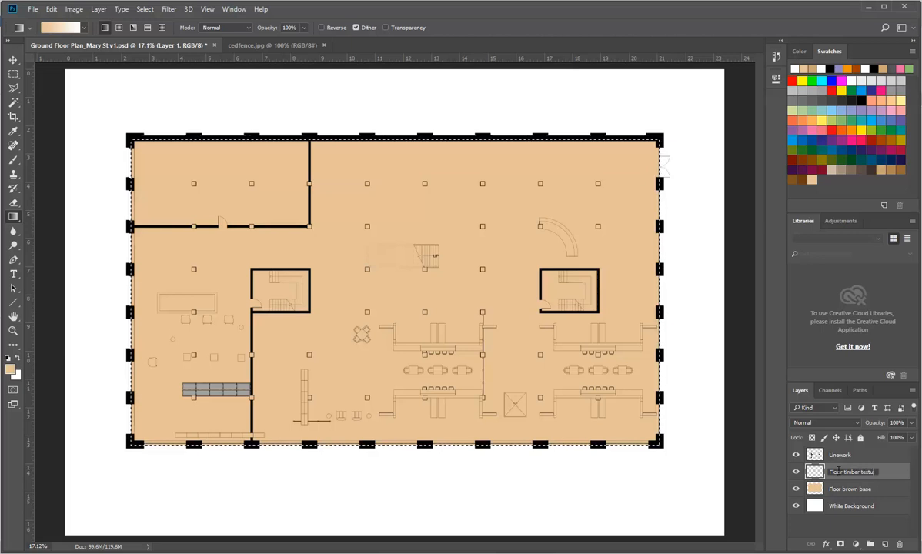
{"action": "type", "text": "re"}
{"action": "key", "text": "Return"}
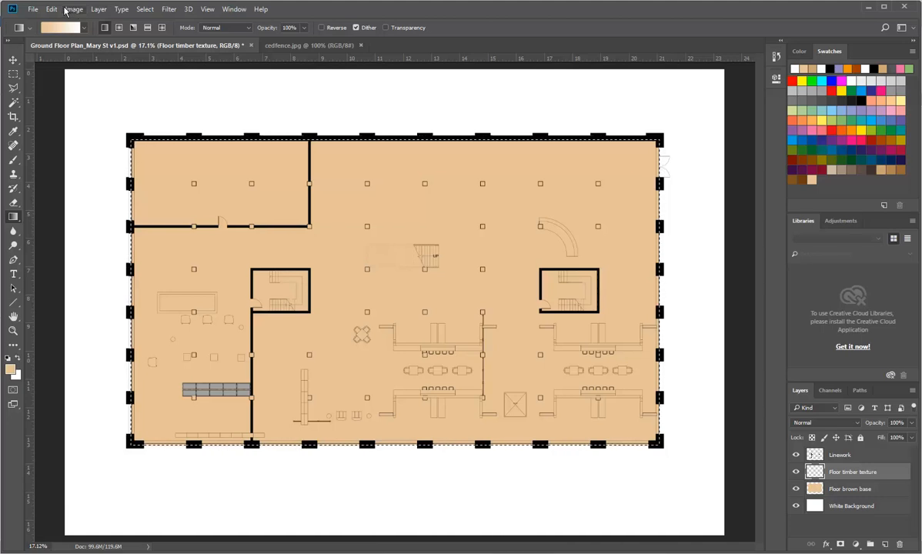
{"action": "left_click", "coordinate": [53, 10]}
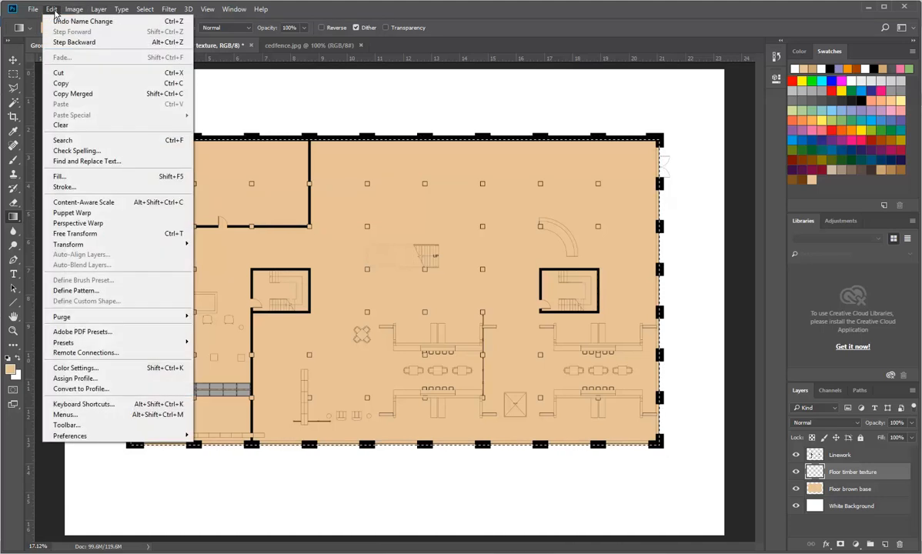
{"action": "left_click", "coordinate": [54, 12]}
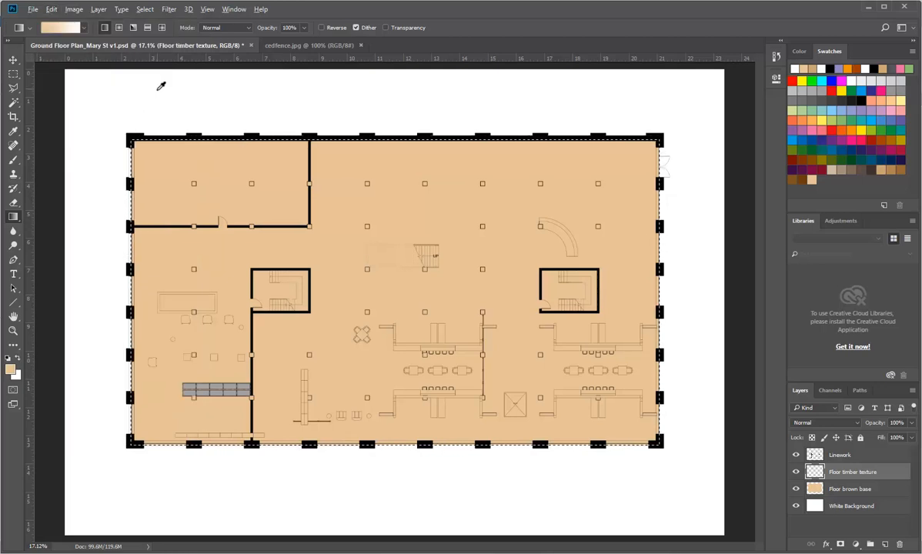
Draw a rectangular marquee selection around the floor plan's upper-left room, from the outer wall corner to the opposite column.
{"action": "scroll", "coordinate": [134, 123], "scroll_direction": "up", "scroll_amount": 5}
{"action": "scroll", "coordinate": [135, 125], "scroll_direction": "up", "scroll_amount": 3}
{"action": "scroll", "coordinate": [140, 169], "scroll_direction": "up", "scroll_amount": 1}
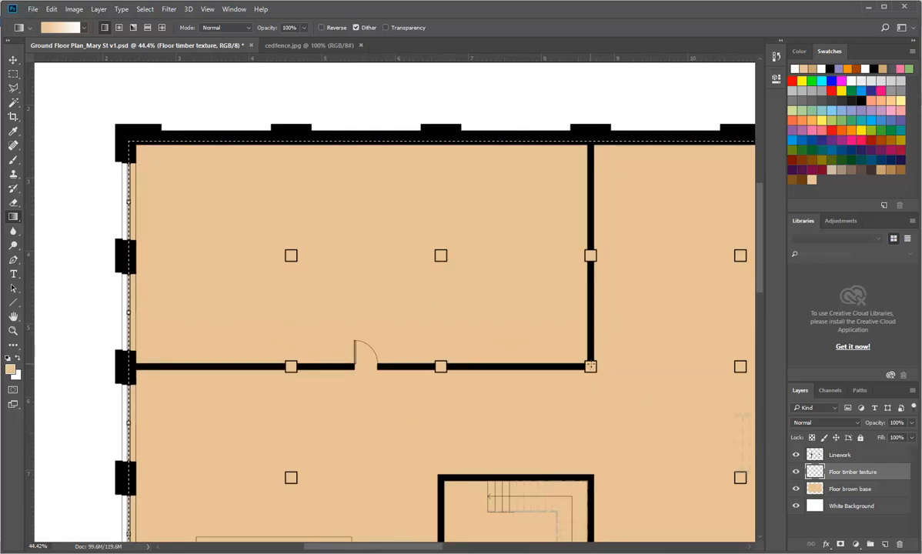
{"action": "left_click_drag", "start_coordinate": [589, 367], "coordinate": [330, 197]}
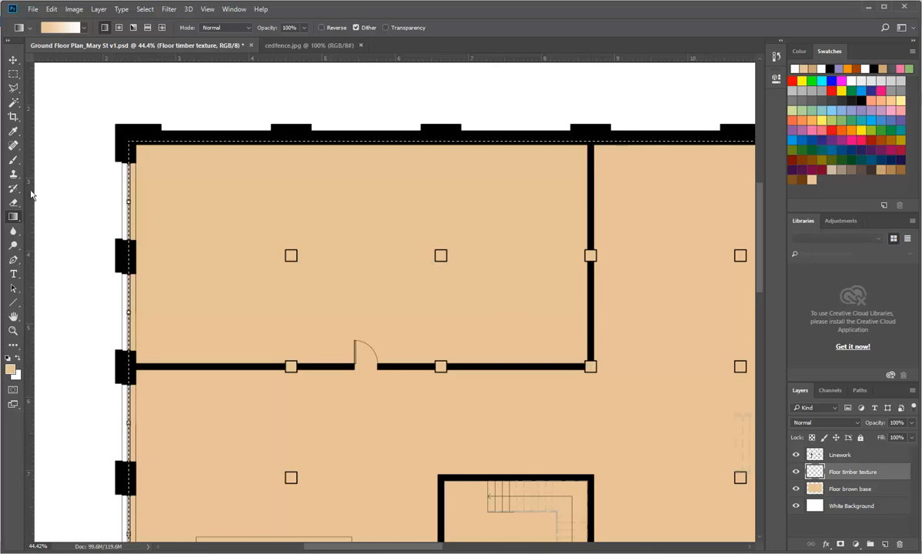
{"action": "left_click", "coordinate": [12, 73]}
{"action": "left_click", "coordinate": [137, 144]}
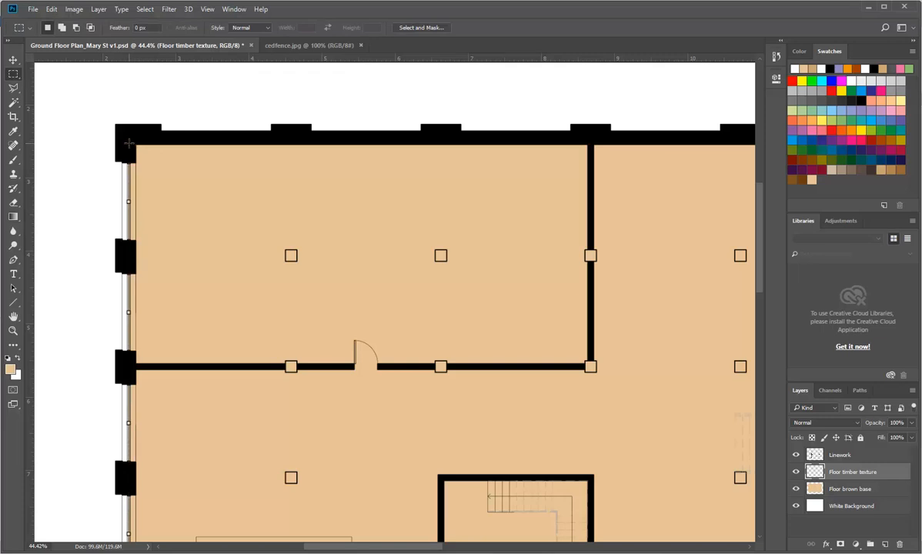
{"action": "left_click_drag", "start_coordinate": [134, 143], "coordinate": [591, 368]}
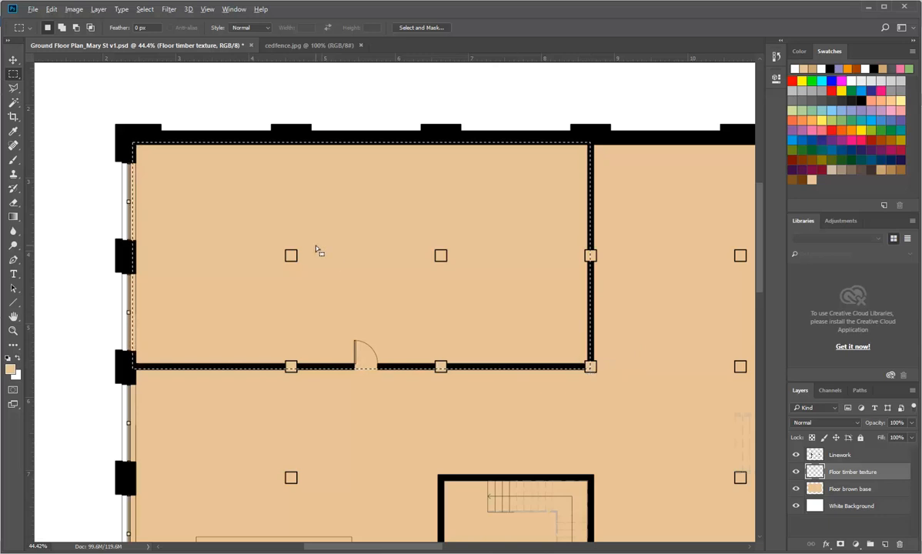
Fill the selected room on the Floor timber texture layer with the cedfence pattern in Normal mode at 100% opacity.
{"action": "scroll", "coordinate": [318, 251], "scroll_direction": "down", "scroll_amount": 3}
{"action": "scroll", "coordinate": [345, 238], "scroll_direction": "up", "scroll_amount": 1}
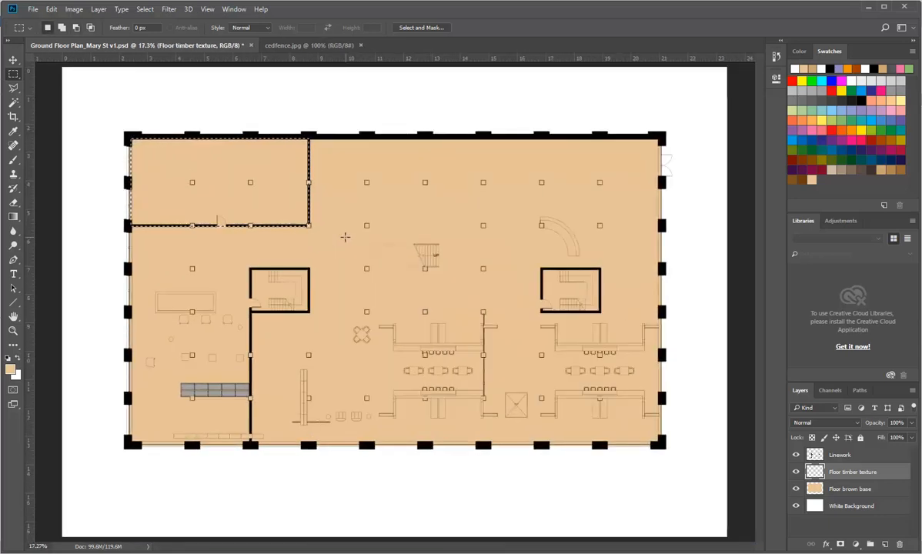
{"action": "left_click", "coordinate": [50, 9]}
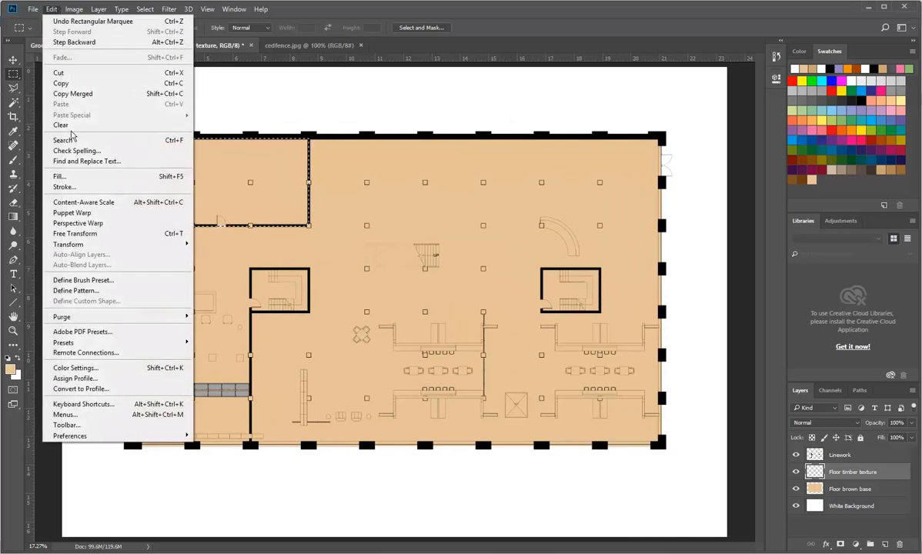
{"action": "left_click", "coordinate": [52, 8]}
{"action": "left_click", "coordinate": [52, 8]}
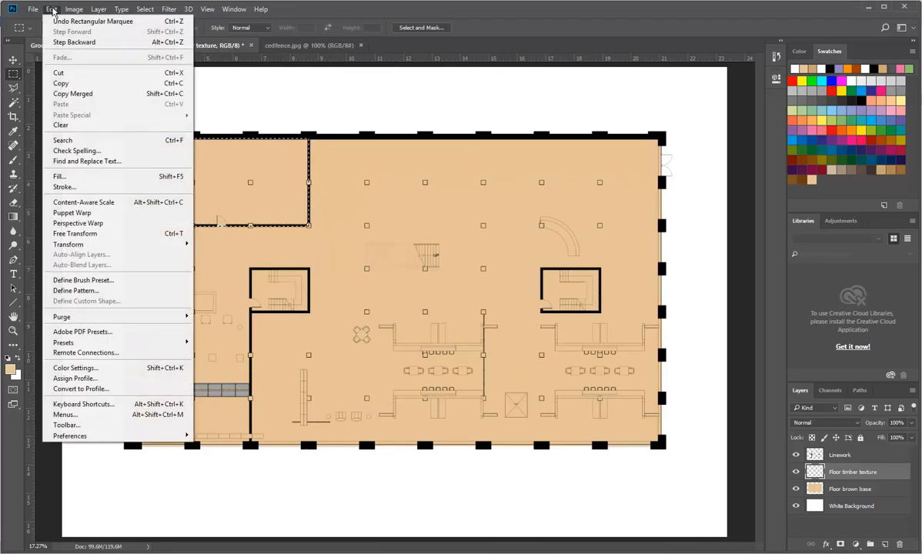
{"action": "left_click", "coordinate": [74, 177]}
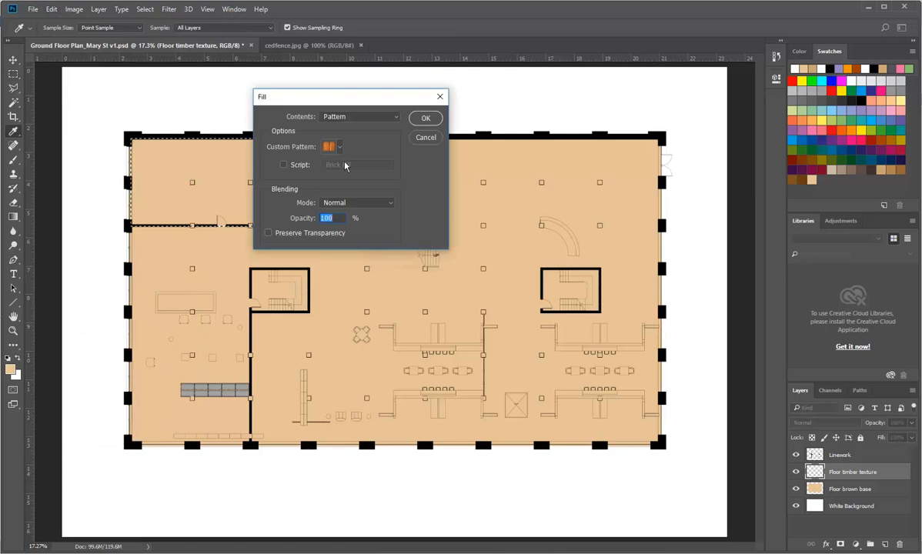
{"action": "left_click", "coordinate": [339, 146]}
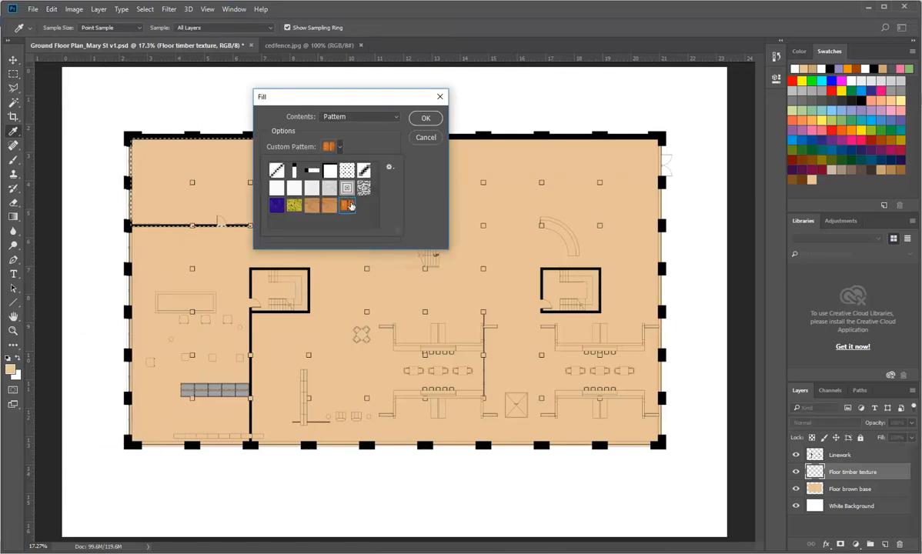
{"action": "left_click", "coordinate": [329, 146]}
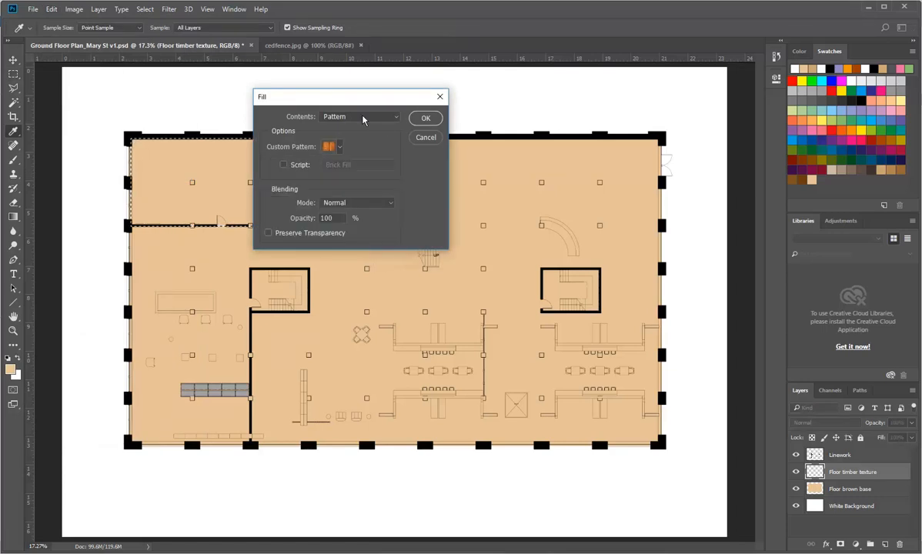
{"action": "left_click", "coordinate": [425, 118]}
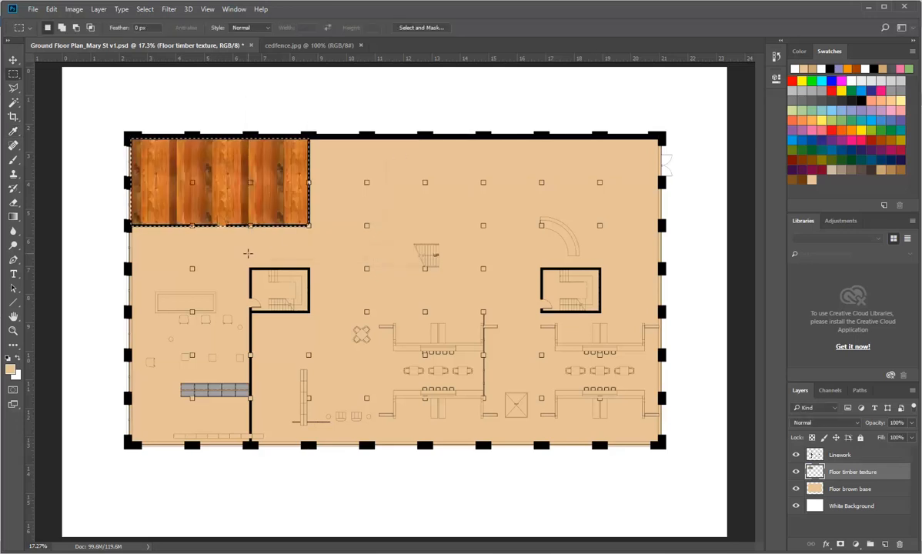
{"action": "scroll", "coordinate": [196, 154], "scroll_direction": "up", "scroll_amount": 5}
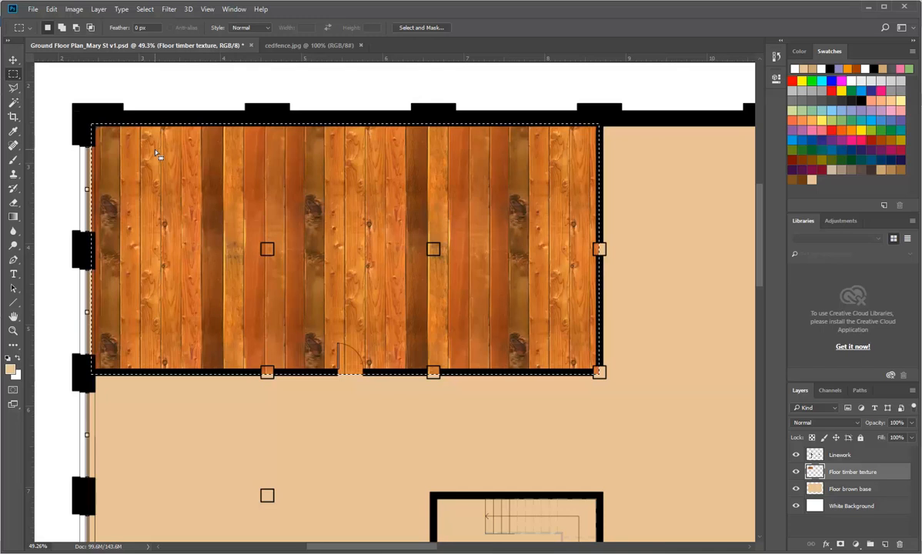
Check the image size of cedfence.jpg without changing it, and return to the Ground Floor Plan document.
{"action": "left_click", "coordinate": [308, 46]}
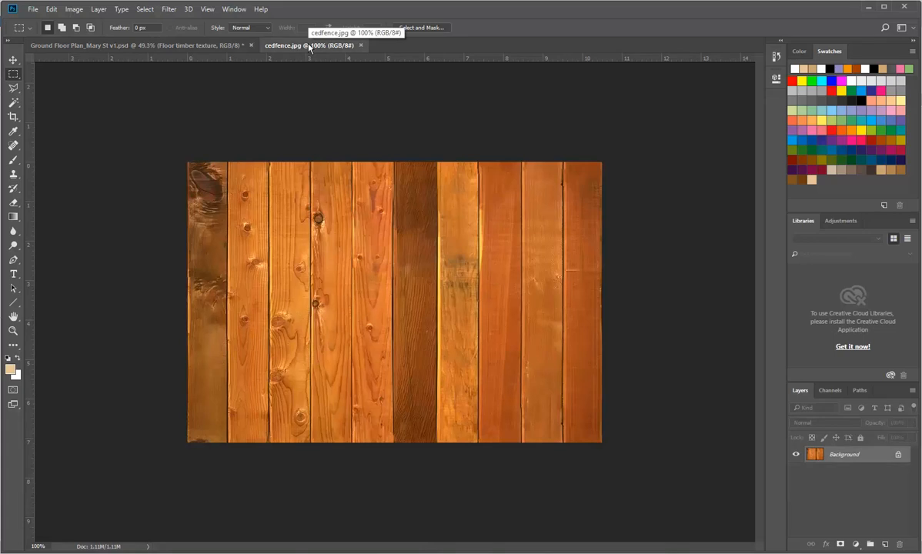
{"action": "left_click", "coordinate": [74, 8]}
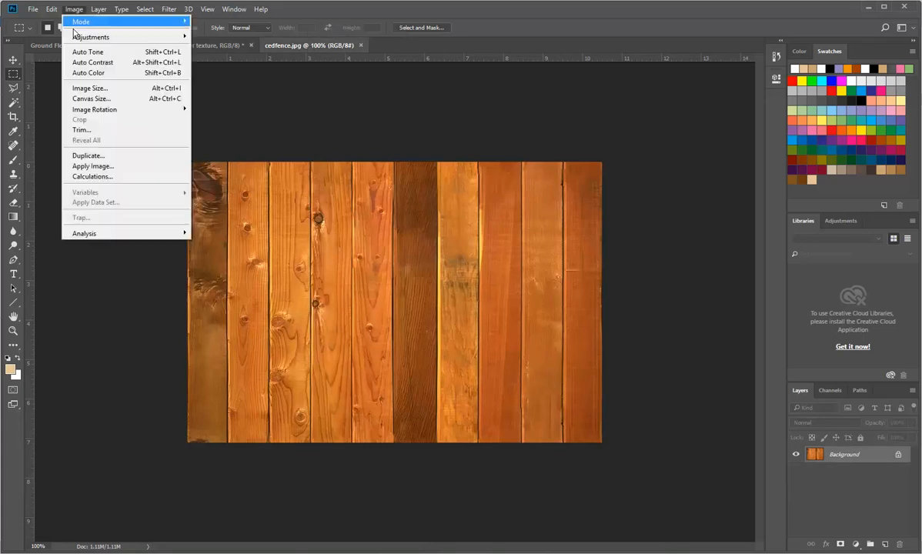
{"action": "left_click", "coordinate": [102, 91]}
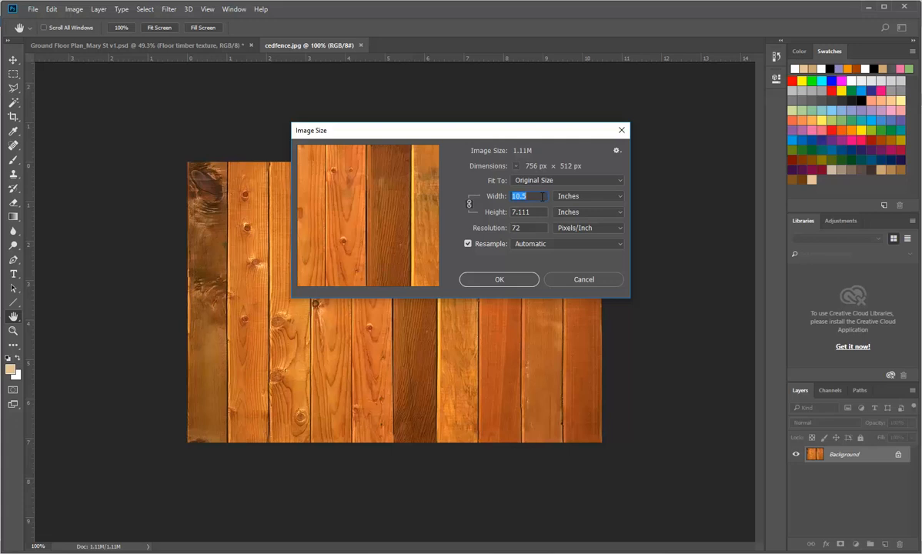
{"action": "left_click", "coordinate": [590, 280]}
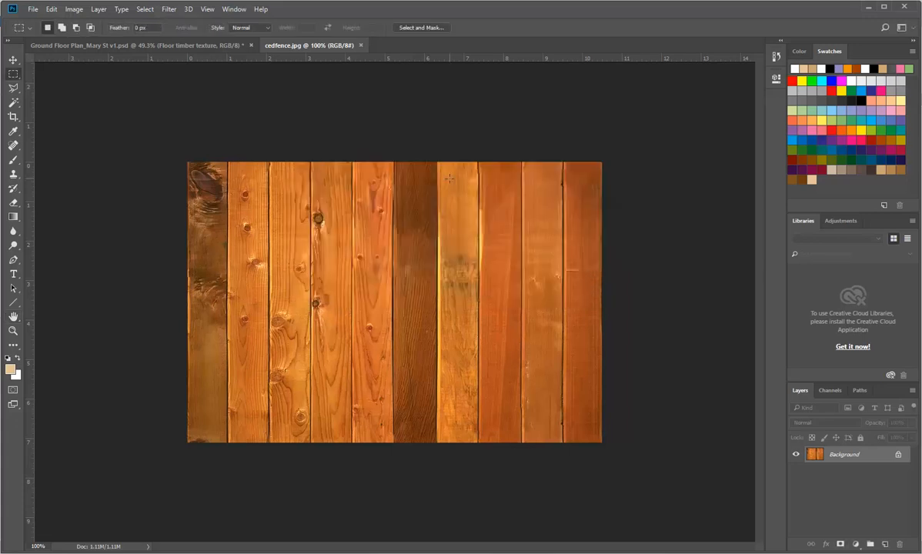
{"action": "left_click", "coordinate": [74, 10]}
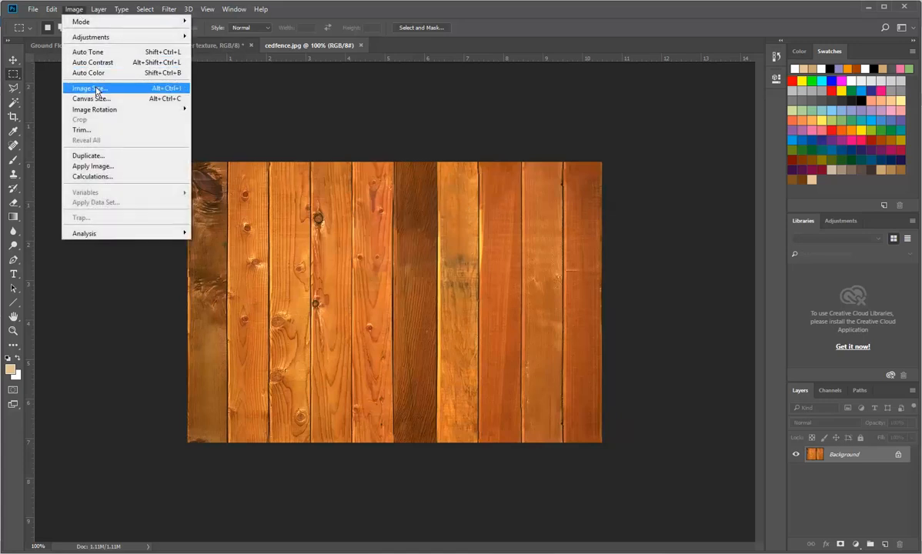
{"action": "left_click", "coordinate": [75, 11]}
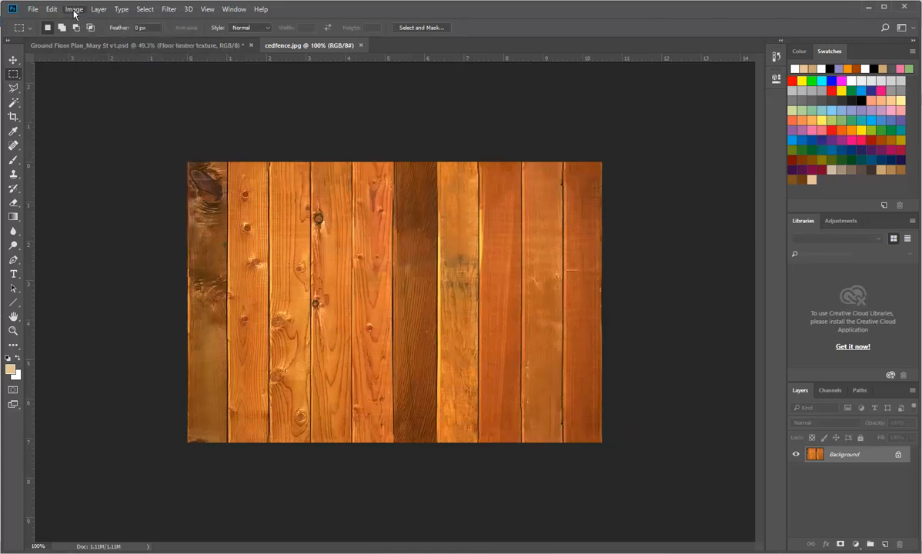
{"action": "left_click", "coordinate": [110, 44]}
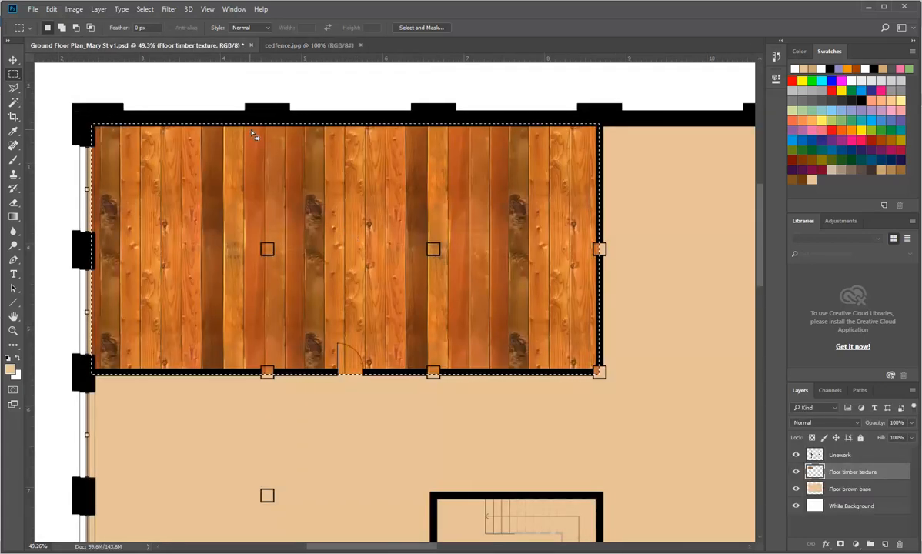
Start a scripted pattern fill of the selected room using the cedfence pattern and the Brick Fill script.
{"action": "left_click", "coordinate": [50, 9]}
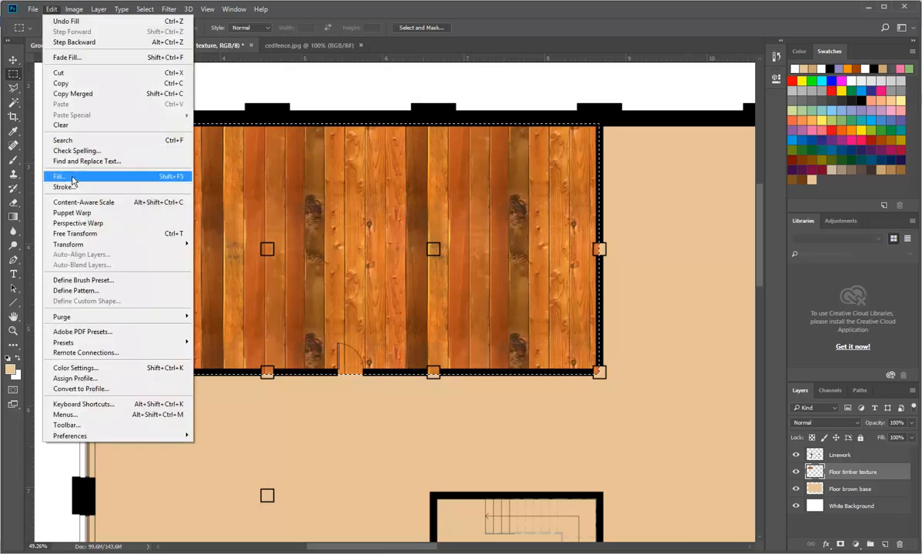
{"action": "left_click", "coordinate": [71, 178]}
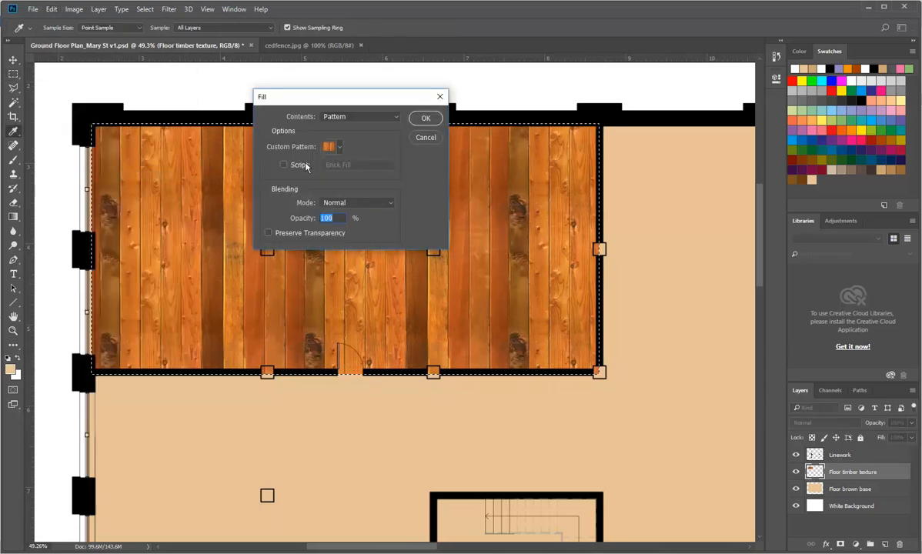
{"action": "left_click", "coordinate": [285, 166]}
{"action": "left_click", "coordinate": [362, 166]}
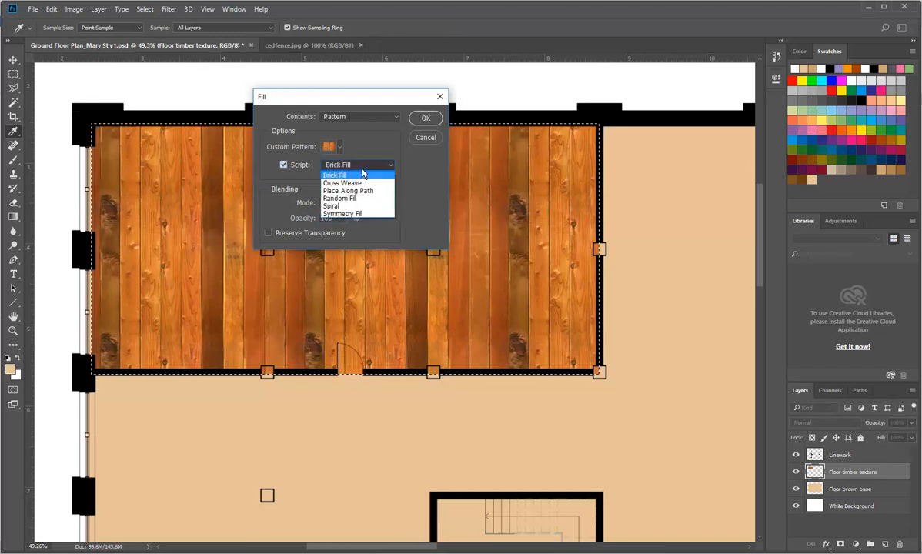
{"action": "left_click", "coordinate": [336, 164]}
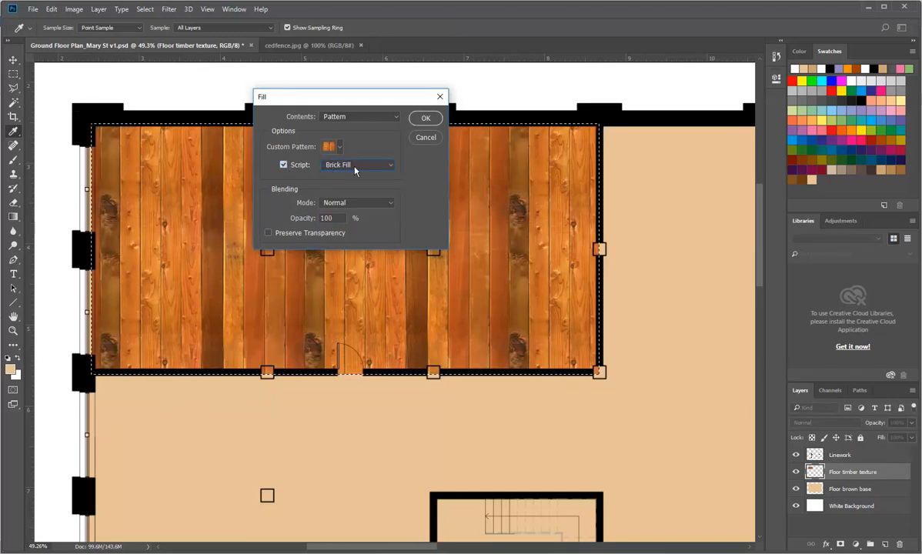
{"action": "left_click", "coordinate": [427, 120]}
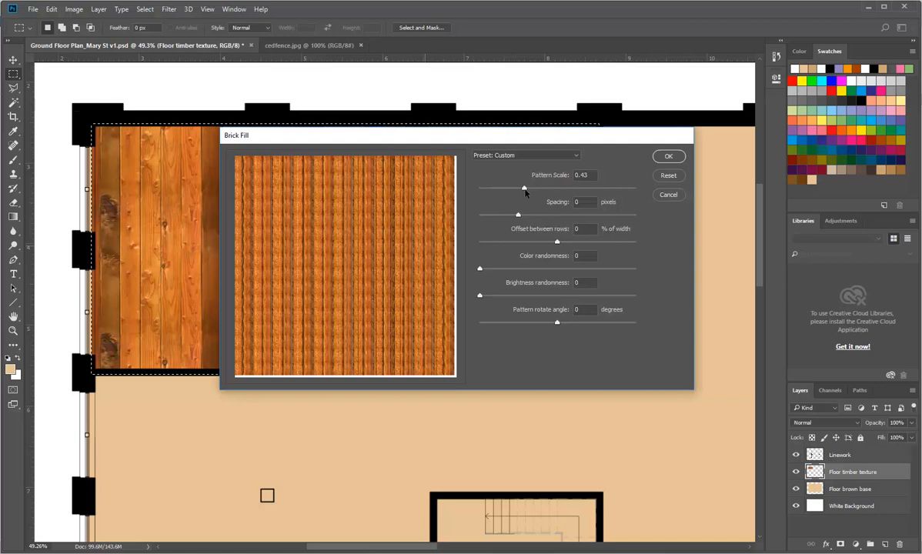
Set the Brick Fill's pattern scale to 0.73 with a spacing of 0 pixels.
{"action": "left_click_drag", "start_coordinate": [526, 191], "coordinate": [531, 193]}
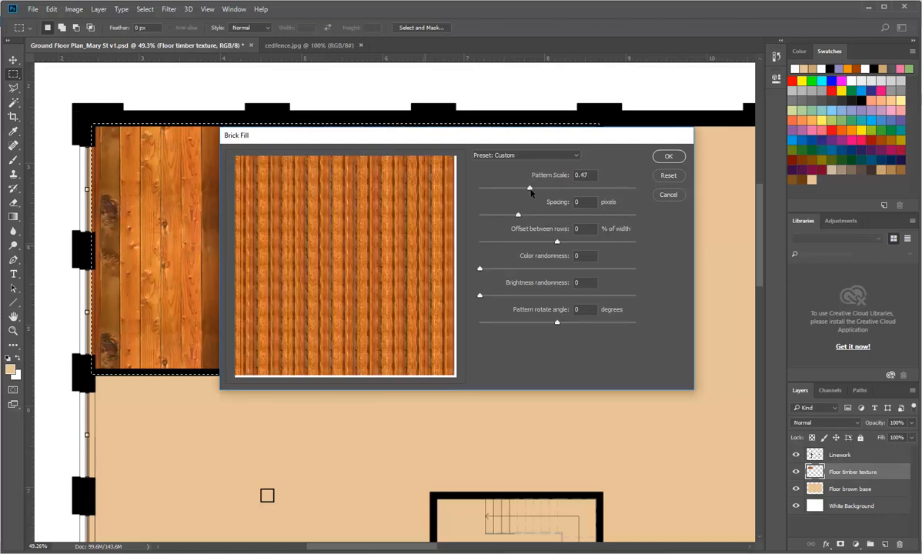
{"action": "left_click", "coordinate": [586, 203]}
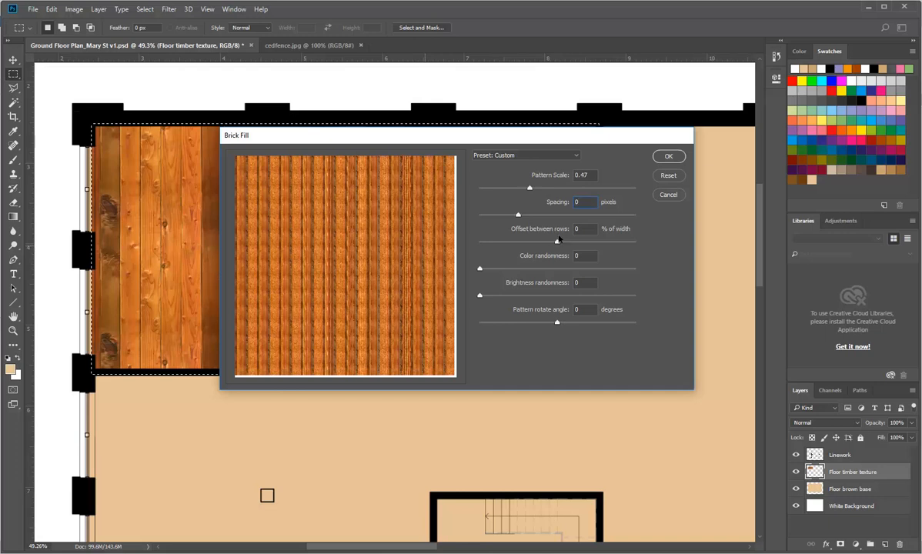
{"action": "key", "text": "Tab"}
{"action": "key", "text": "Tab"}
{"action": "left_click_drag", "start_coordinate": [529, 187], "coordinate": [565, 190]}
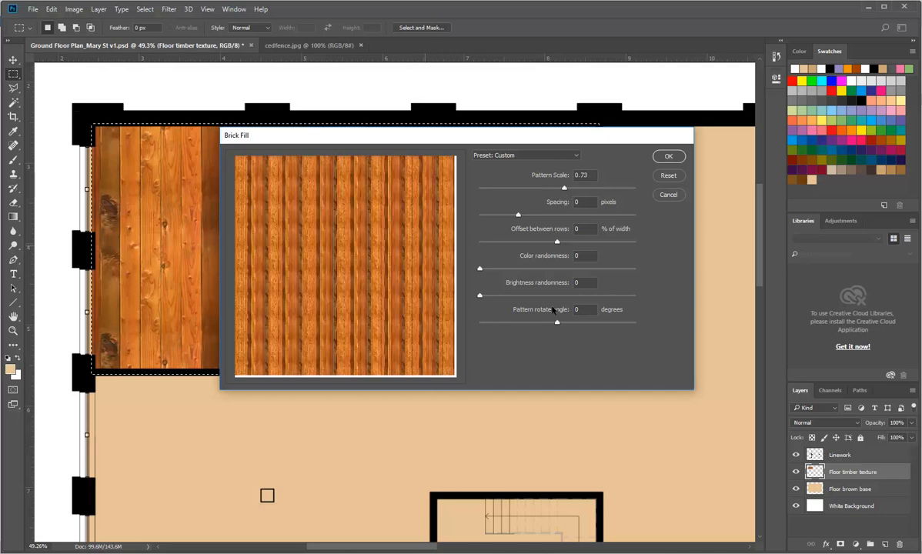
Try a pattern rotate angle of 90 degrees, restore it to 0, and apply the Brick Fill to the room.
{"action": "left_click_drag", "start_coordinate": [557, 323], "coordinate": [573, 323]}
{"action": "left_click_drag", "start_coordinate": [580, 324], "coordinate": [595, 326]}
{"action": "double_click", "coordinate": [581, 309]}
{"action": "type", "text": "90"}
{"action": "left_click", "coordinate": [587, 283]}
{"action": "left_click", "coordinate": [584, 228]}
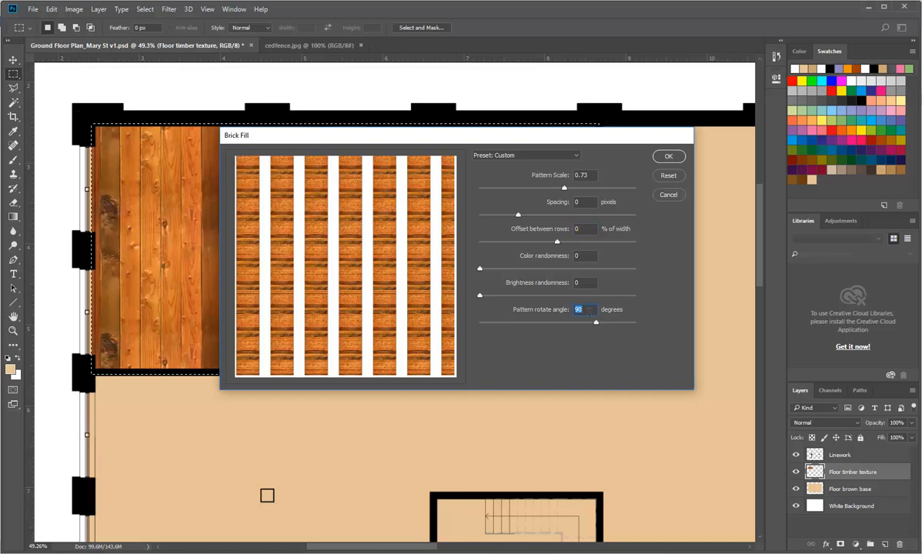
{"action": "type", "text": "0"}
{"action": "left_click", "coordinate": [591, 176]}
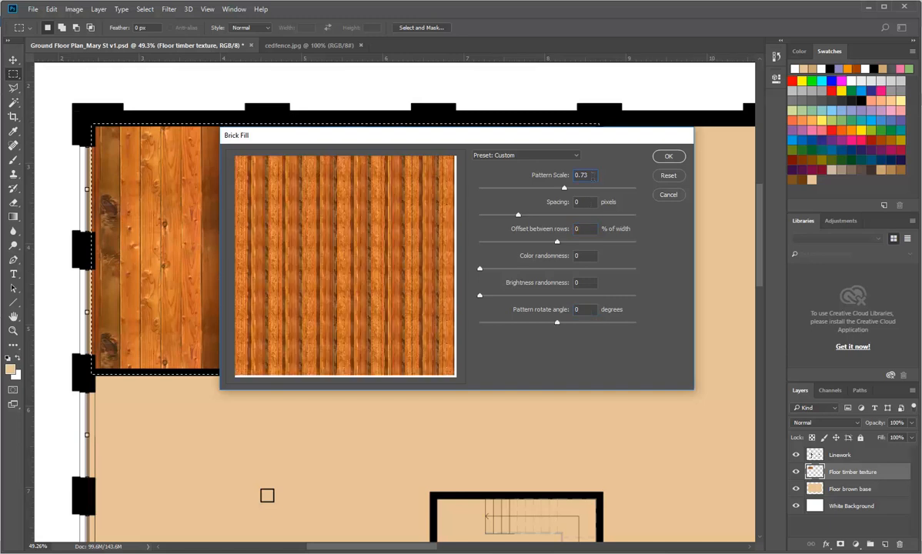
{"action": "left_click", "coordinate": [668, 156]}
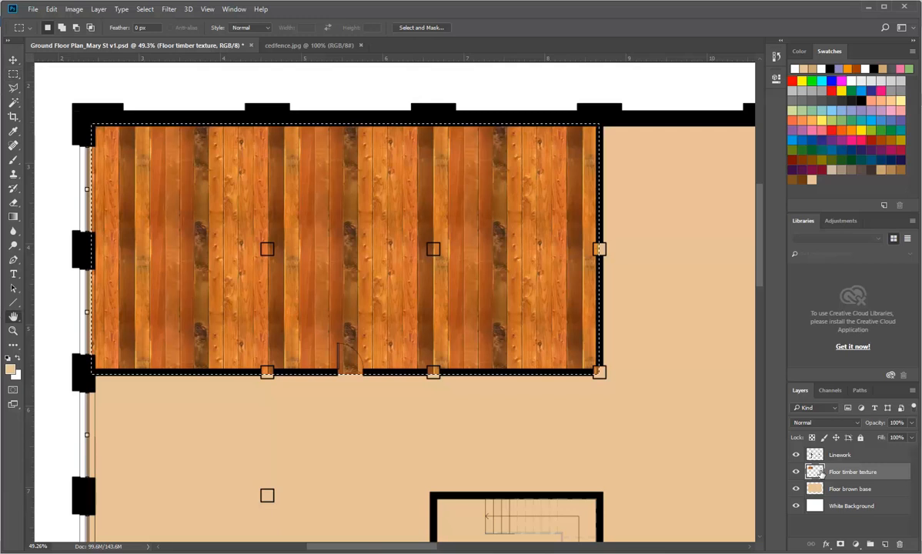
Add a Pattern Overlay effect to the Floor timber texture layer and choose the cedfence timber pattern for it.
{"action": "double_click", "coordinate": [820, 473]}
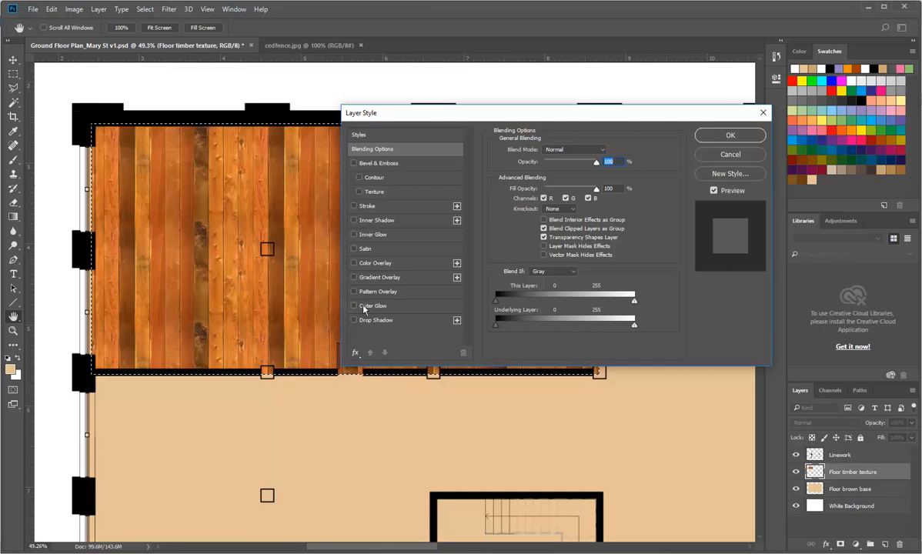
{"action": "left_click", "coordinate": [353, 292]}
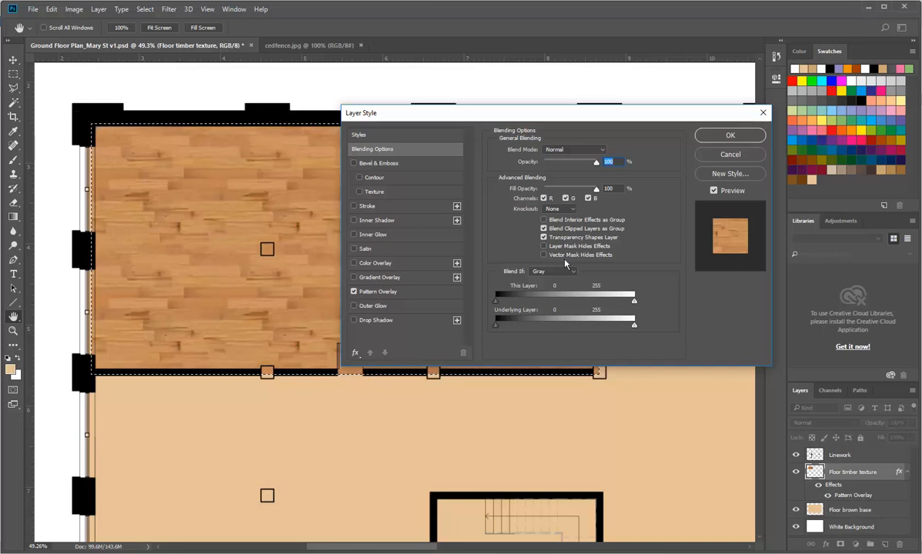
{"action": "left_click", "coordinate": [385, 293]}
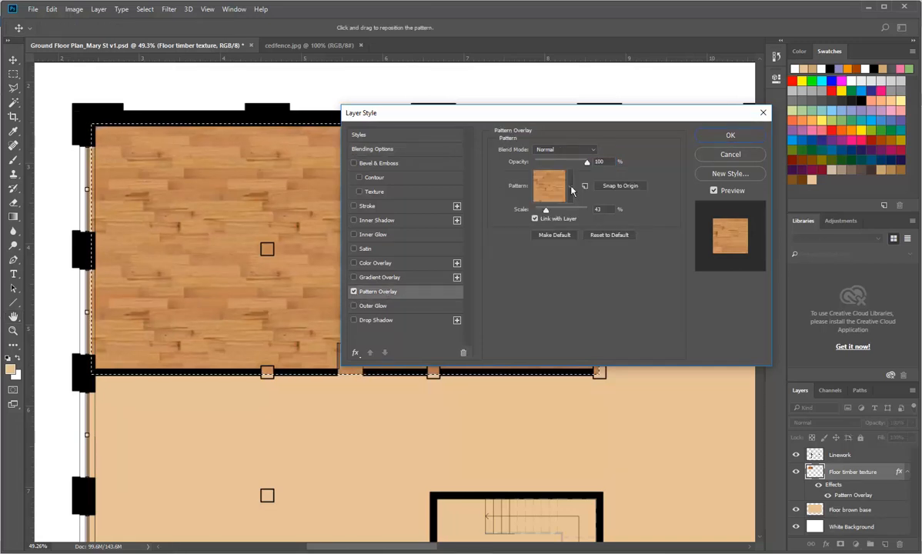
{"action": "left_click", "coordinate": [537, 183]}
{"action": "left_click", "coordinate": [566, 254]}
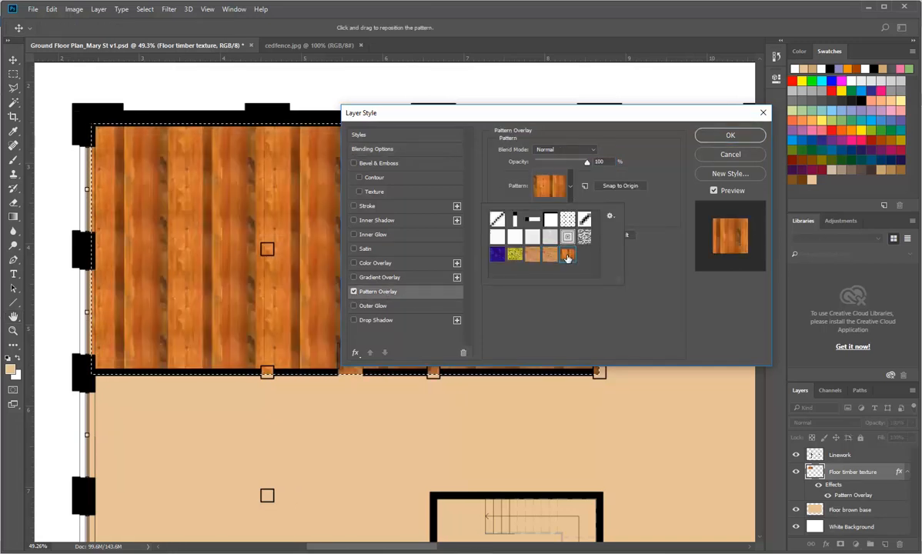
{"action": "left_click", "coordinate": [572, 187]}
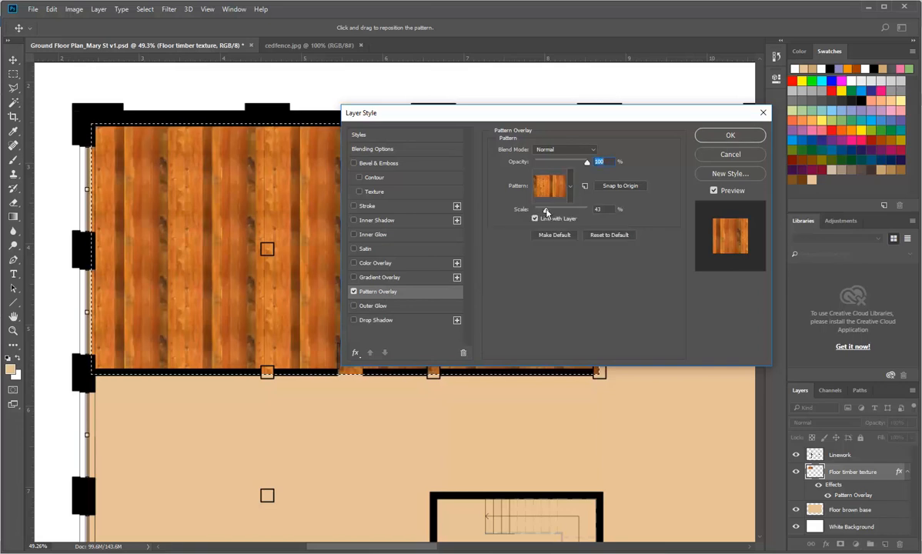
Try the timber Pattern Overlay at 33 and 43 percent scale, and apply it at about 55 percent.
{"action": "mouse_move", "coordinate": [547, 216]}
{"action": "left_mouse_down"}
{"action": "mouse_move", "coordinate": [570, 212]}
{"action": "mouse_move", "coordinate": [543, 212]}
{"action": "left_mouse_up"}
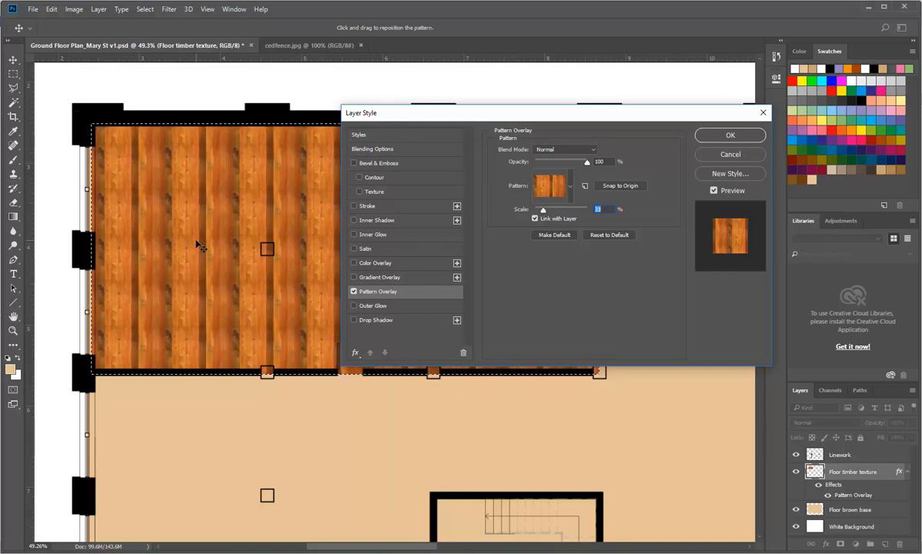
{"action": "left_click_drag", "start_coordinate": [544, 213], "coordinate": [547, 215]}
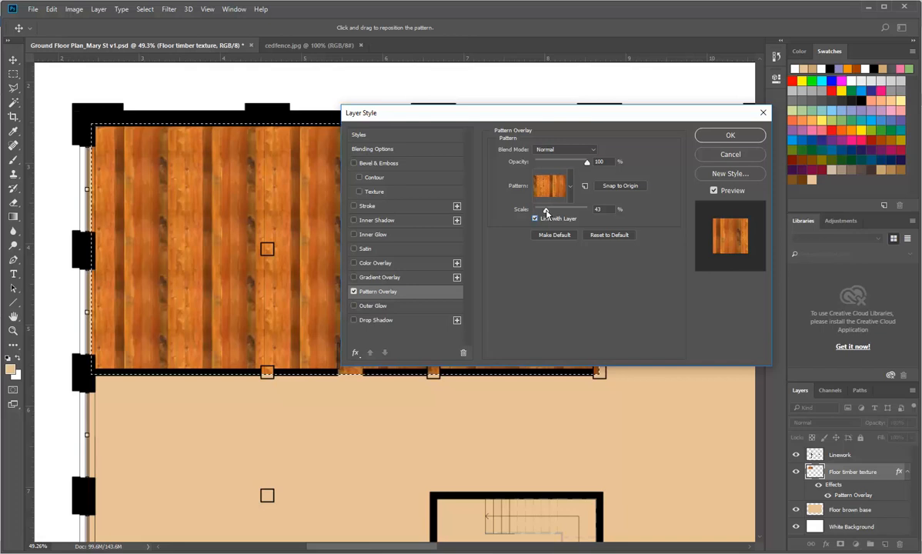
{"action": "left_click_drag", "start_coordinate": [546, 213], "coordinate": [550, 214]}
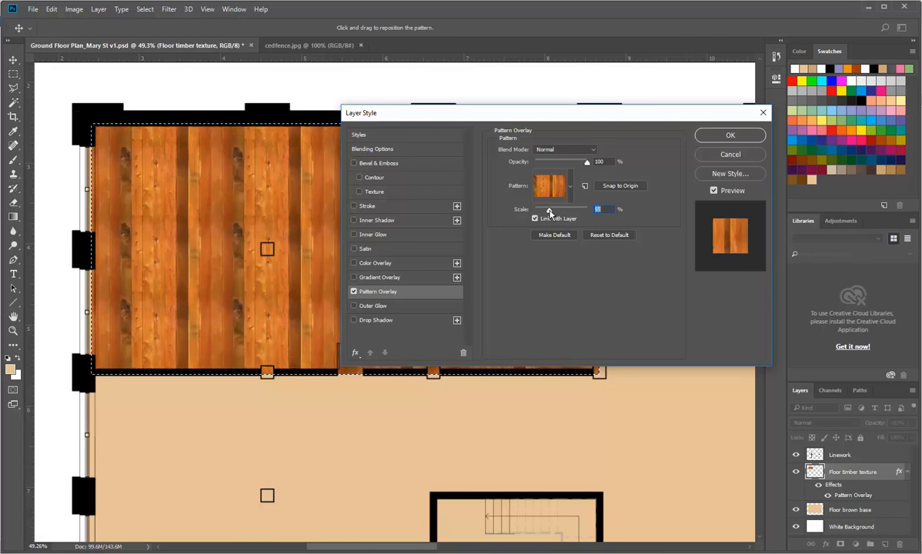
{"action": "left_click", "coordinate": [723, 134]}
{"action": "key", "text": "m"}
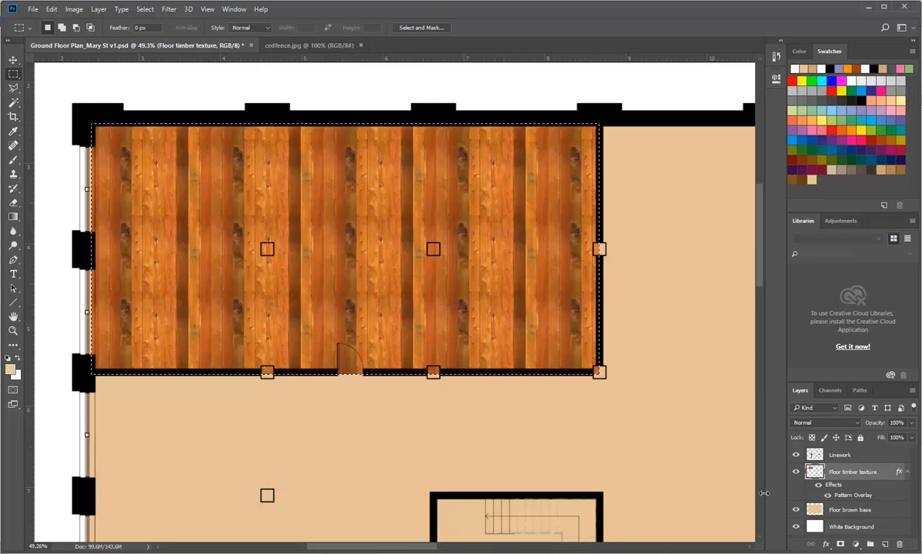
Turn off the Pattern Overlay effect on the Floor timber texture layer and collapse its effects list.
{"action": "double_click", "coordinate": [816, 473]}
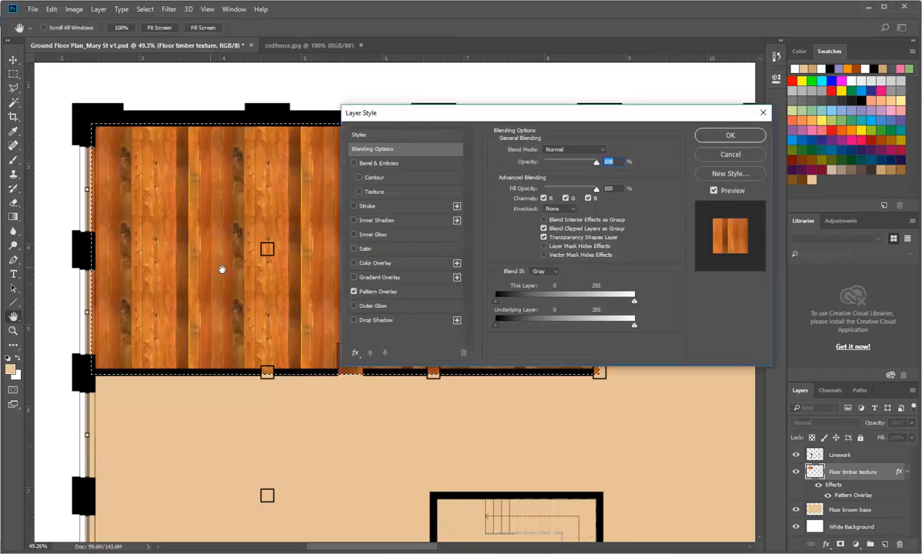
{"action": "left_click", "coordinate": [354, 293]}
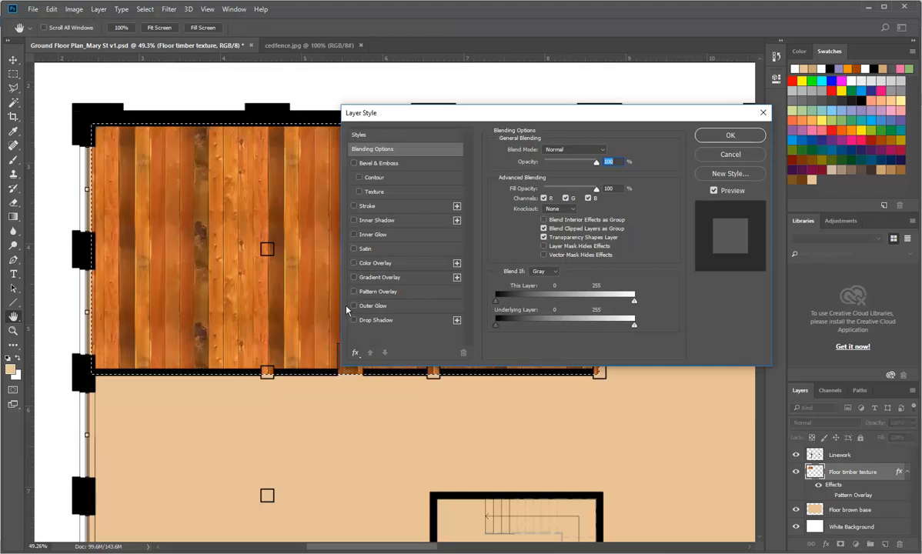
{"action": "left_click", "coordinate": [725, 137]}
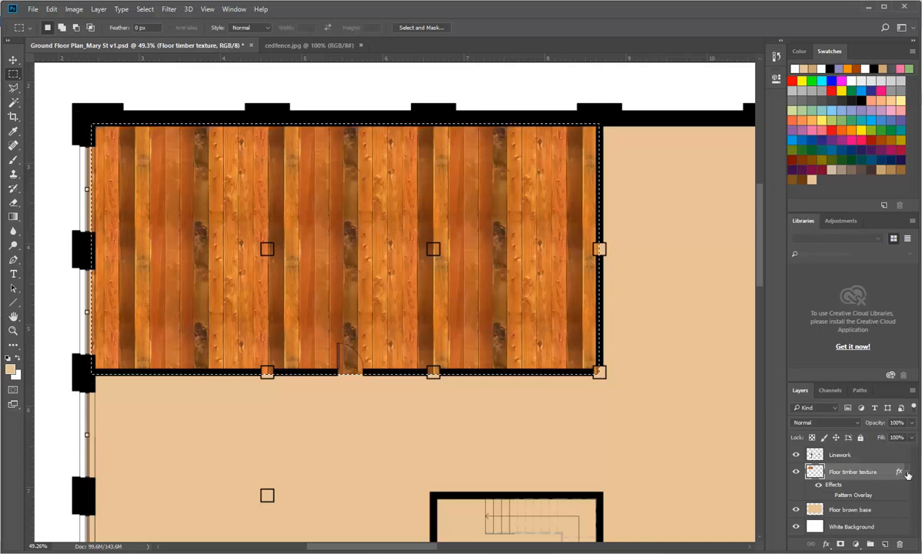
{"action": "left_click", "coordinate": [907, 473]}
Set the Floor timber texture layer's opacity to 97 percent through its blending options.
{"action": "double_click", "coordinate": [810, 472]}
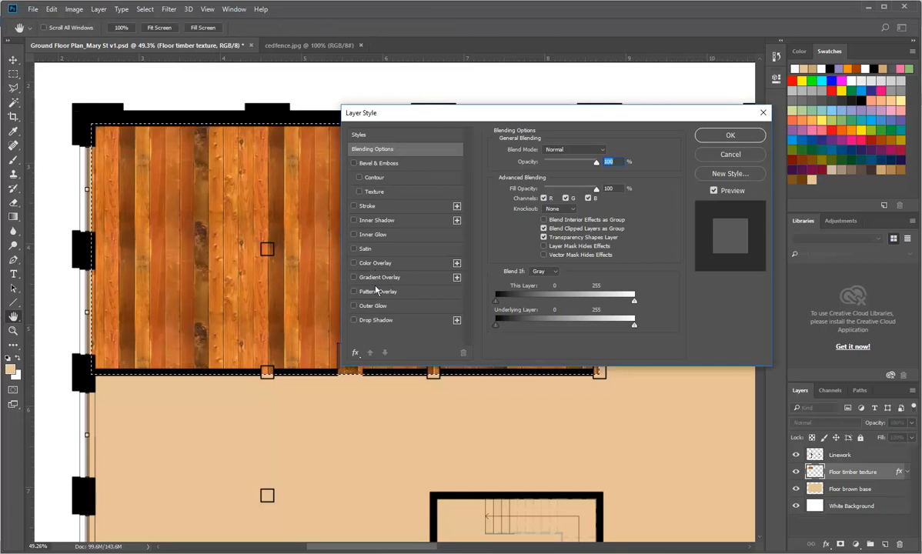
{"action": "left_click_drag", "start_coordinate": [596, 163], "coordinate": [594, 163]}
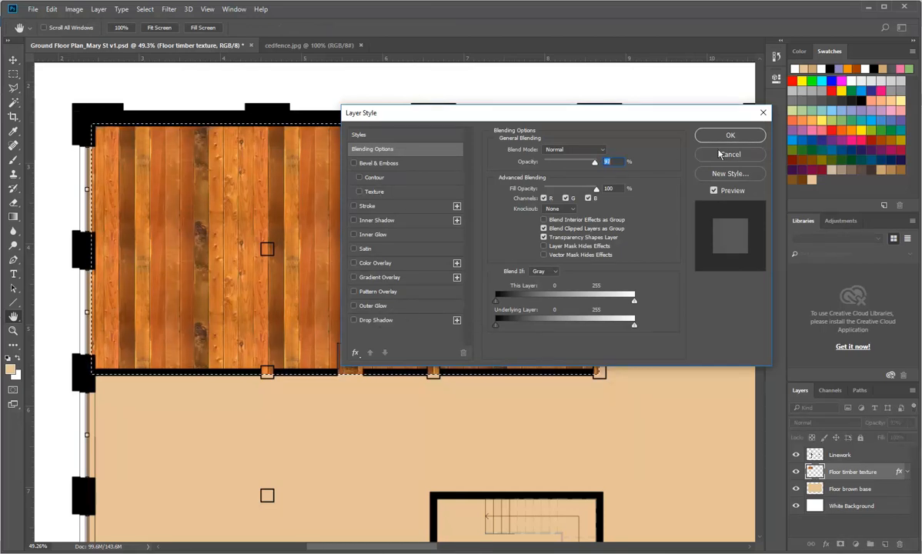
{"action": "left_click", "coordinate": [370, 140]}
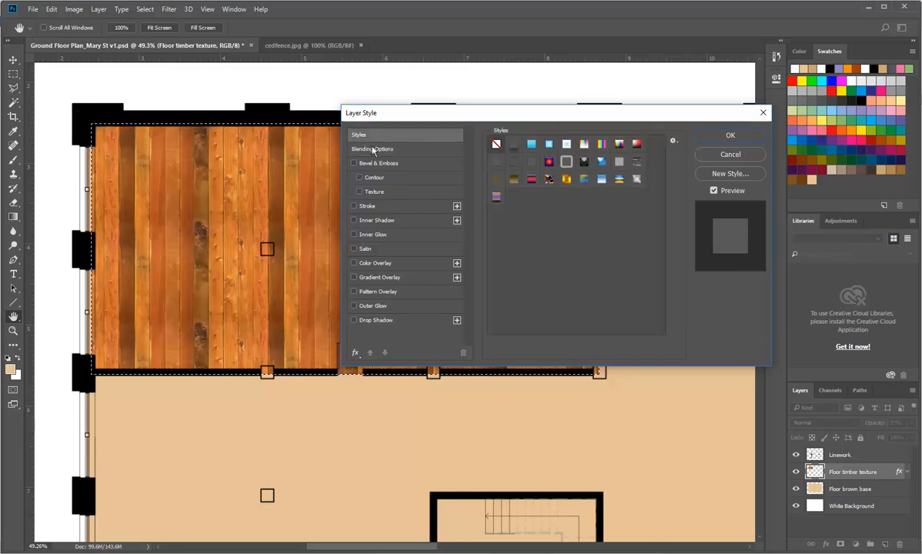
{"action": "left_click", "coordinate": [373, 149]}
{"action": "left_click", "coordinate": [727, 136]}
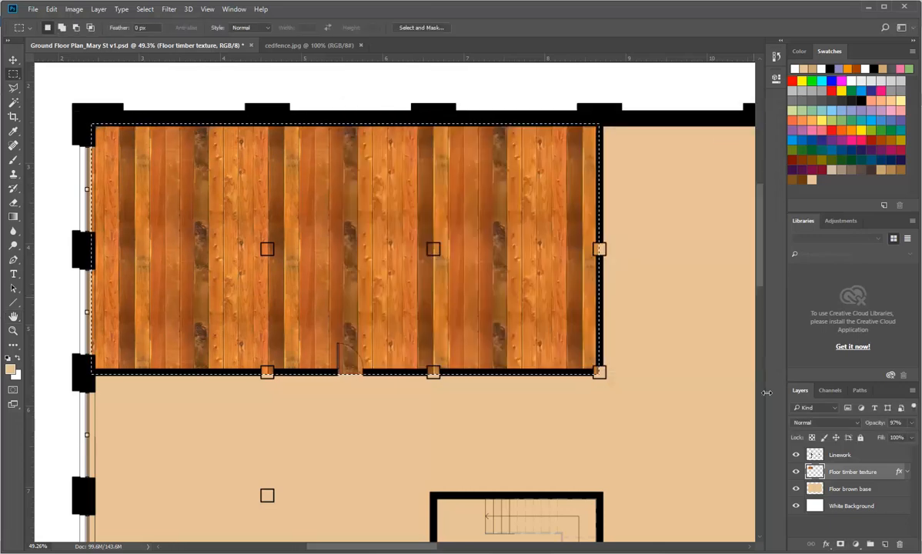
Delete the plank fill inside the room selection from the Floor timber texture layer.
{"action": "right_click", "coordinate": [815, 476]}
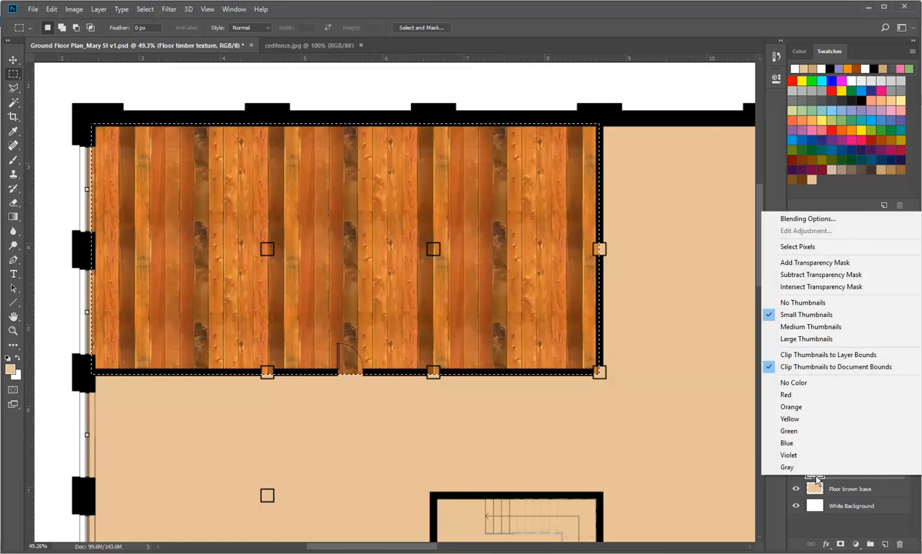
{"action": "left_click", "coordinate": [842, 498]}
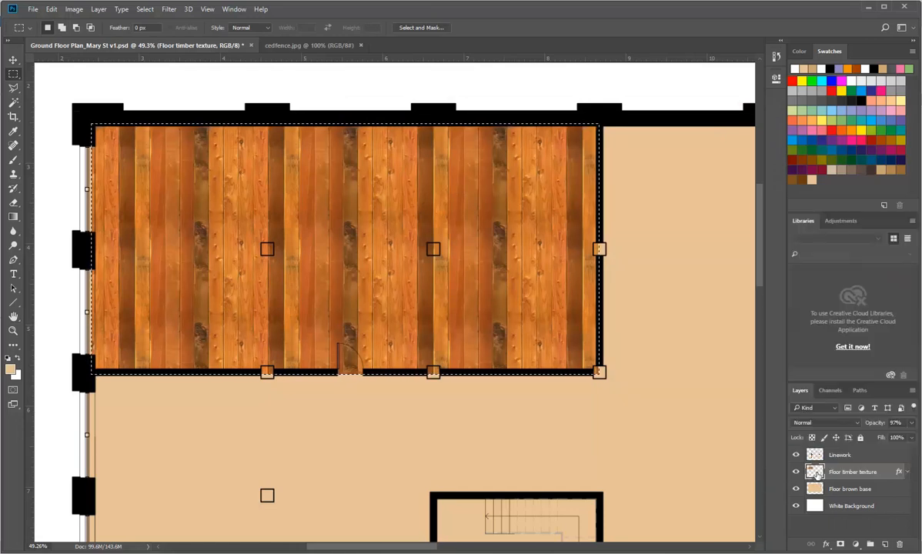
{"action": "key", "text": "Delete"}
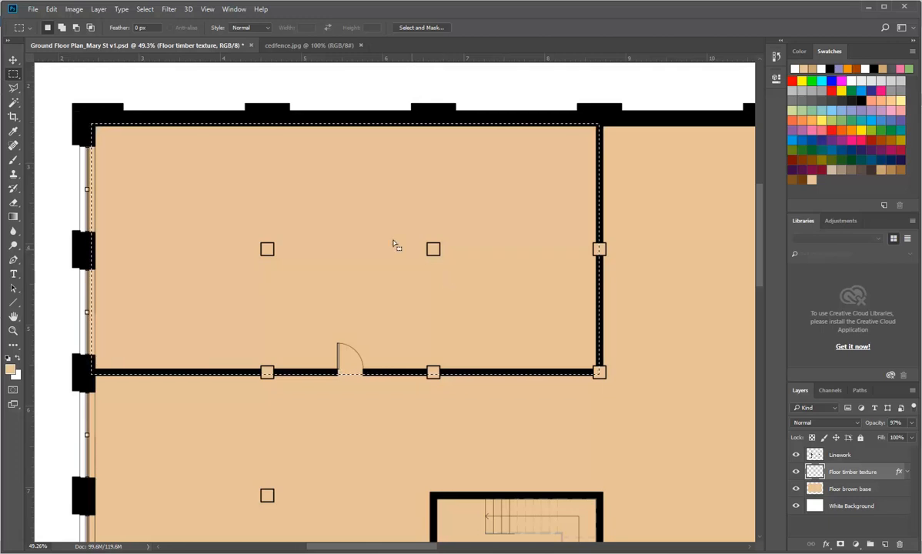
Select the entire timber image in cedfence.jpg with a rectangular marquee and copy it.
{"action": "left_click", "coordinate": [308, 45]}
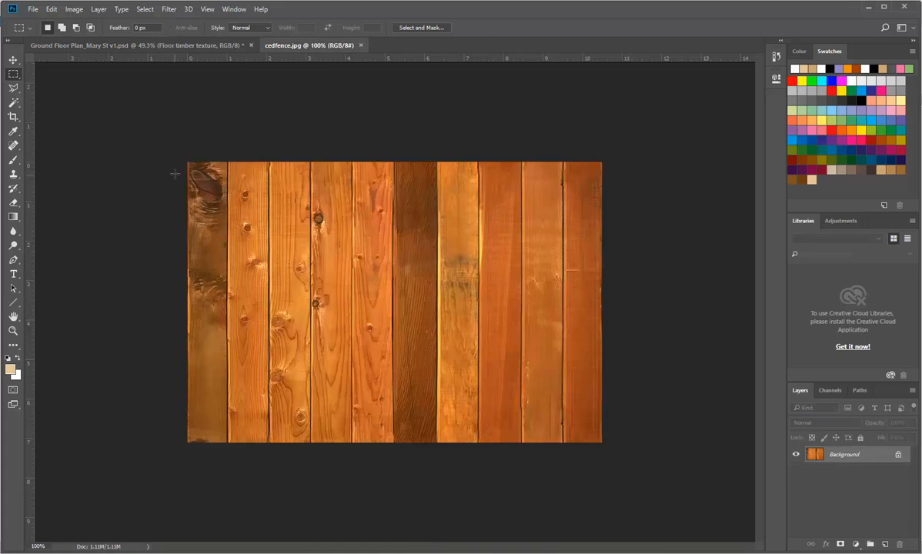
{"action": "left_click_drag", "start_coordinate": [173, 150], "coordinate": [608, 459]}
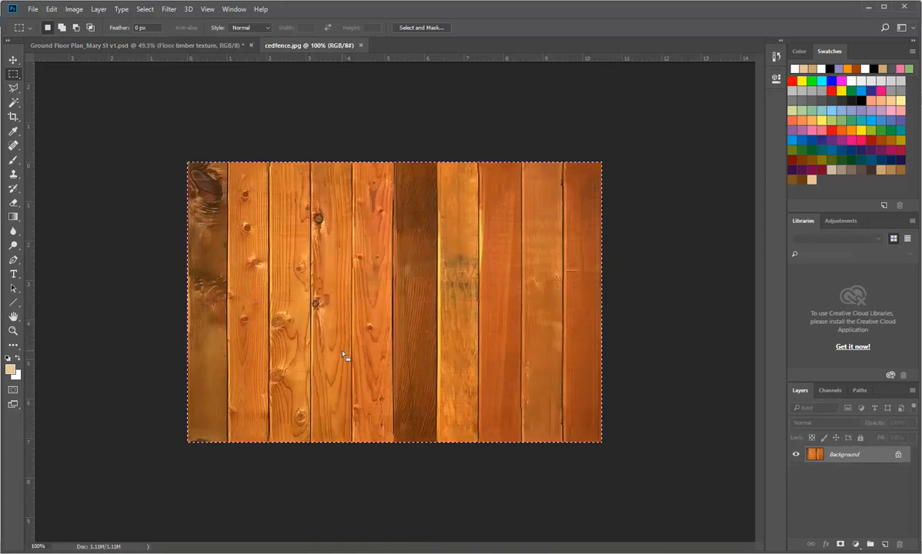
{"action": "left_click", "coordinate": [50, 9]}
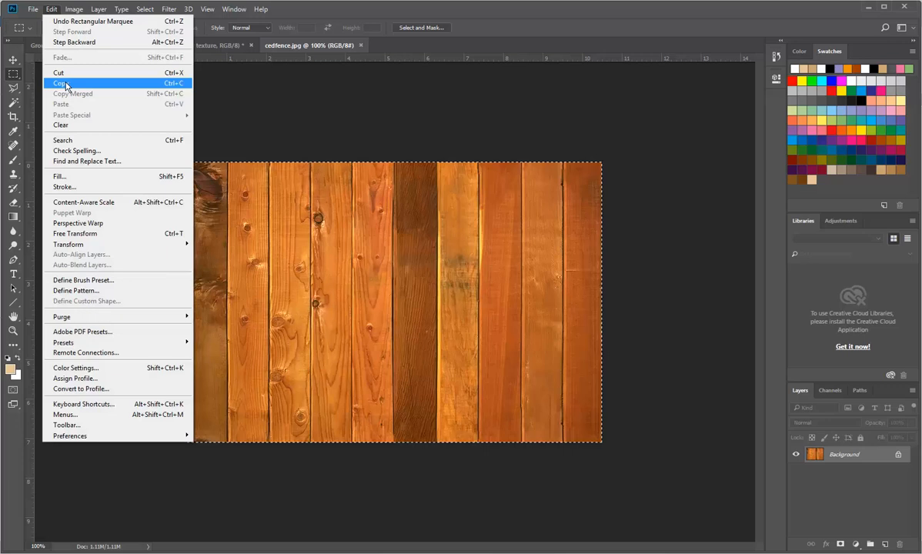
{"action": "left_click", "coordinate": [52, 10]}
{"action": "left_click", "coordinate": [52, 10]}
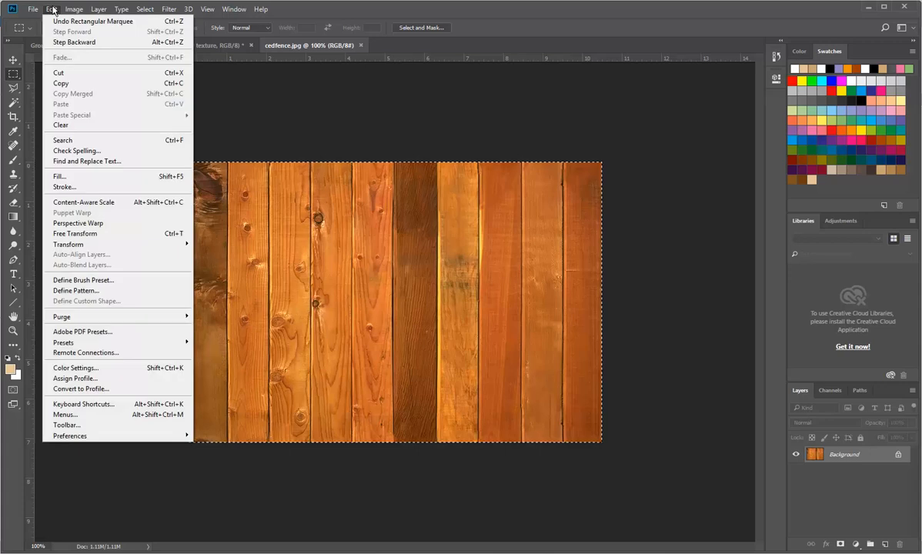
{"action": "left_click", "coordinate": [78, 86]}
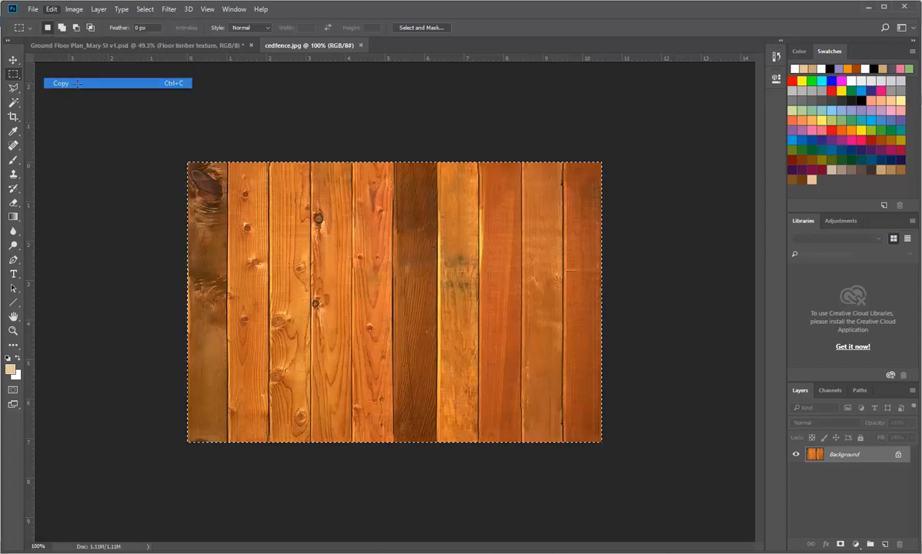
{"action": "left_click", "coordinate": [145, 10]}
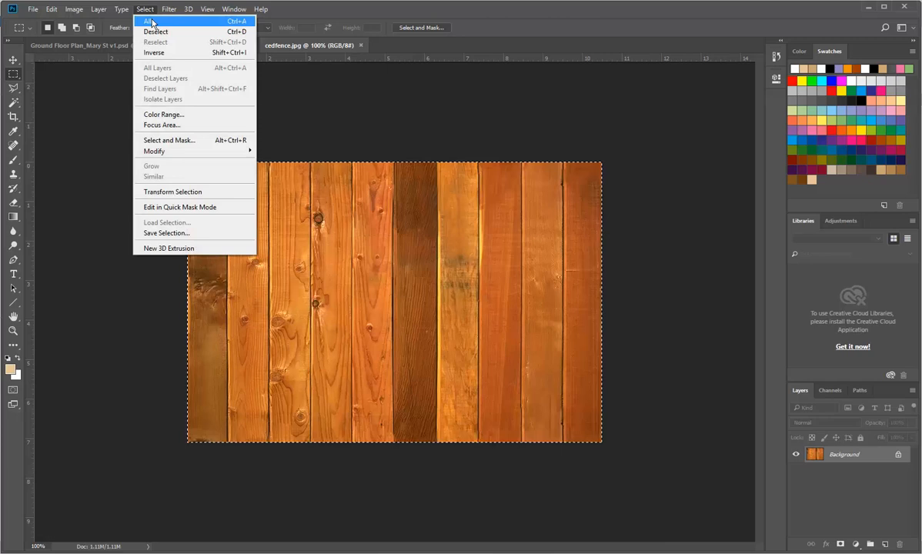
{"action": "left_click", "coordinate": [144, 9]}
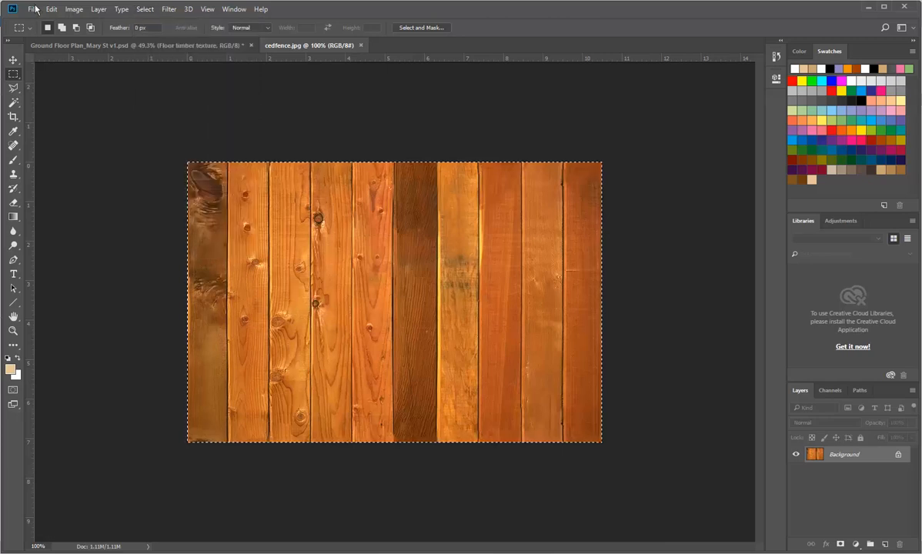
{"action": "left_click", "coordinate": [50, 10]}
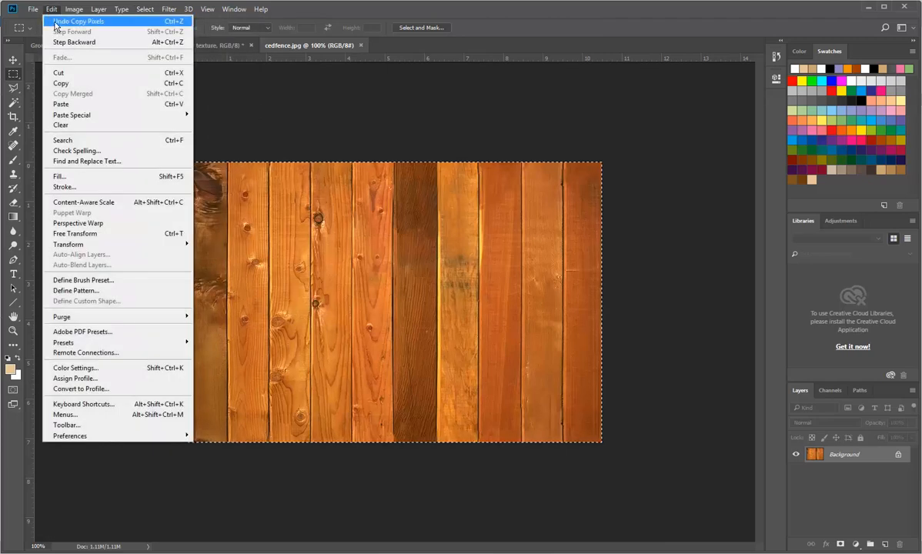
{"action": "left_click", "coordinate": [51, 9]}
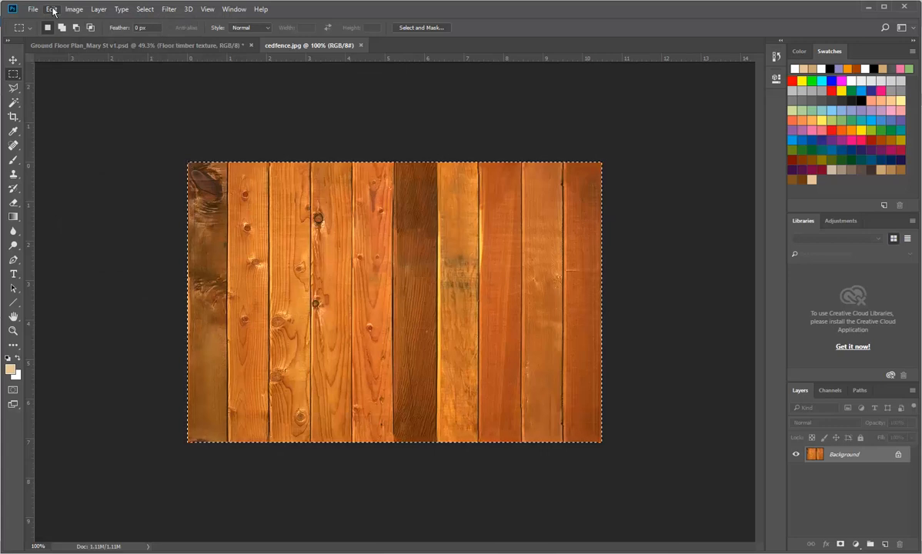
Paste the copied timber image into the selected room on the ground floor plan's Floor timber texture layer.
{"action": "left_click", "coordinate": [108, 46]}
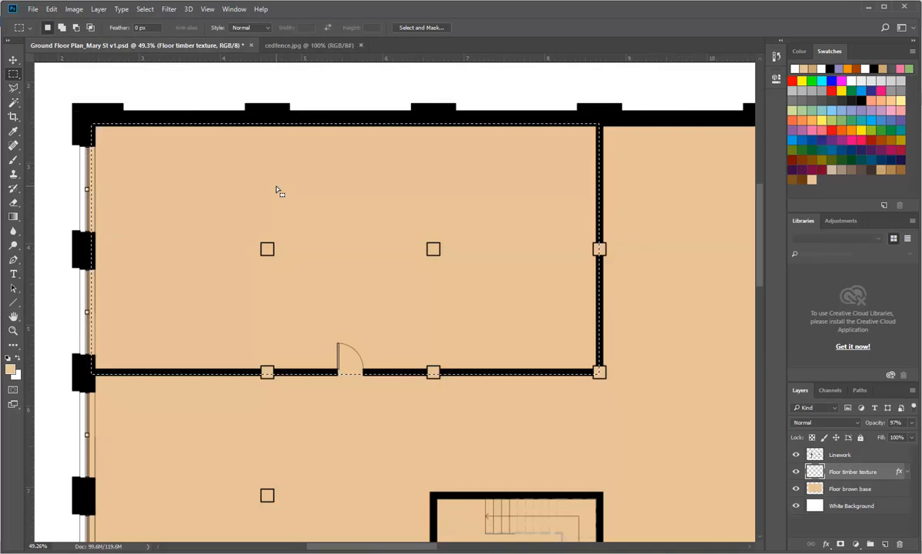
{"action": "left_click", "coordinate": [52, 10]}
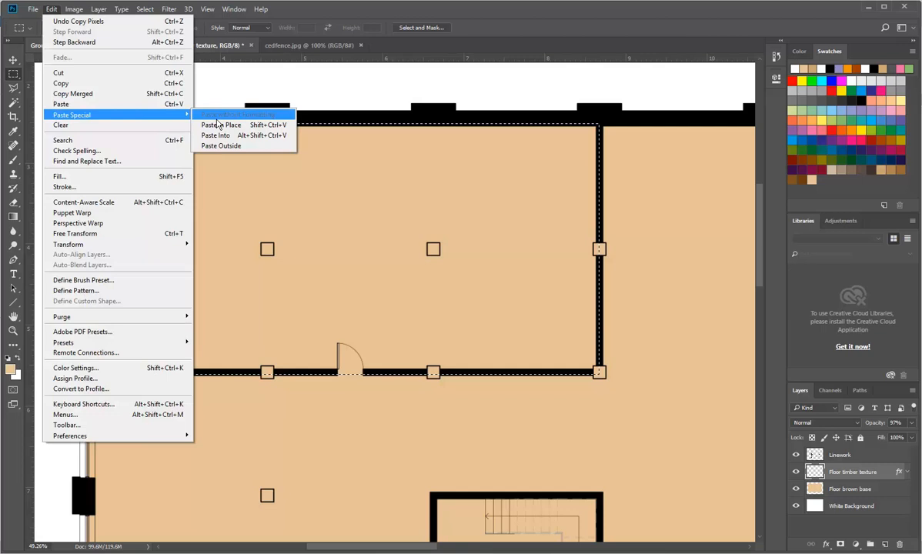
{"action": "left_click", "coordinate": [85, 20]}
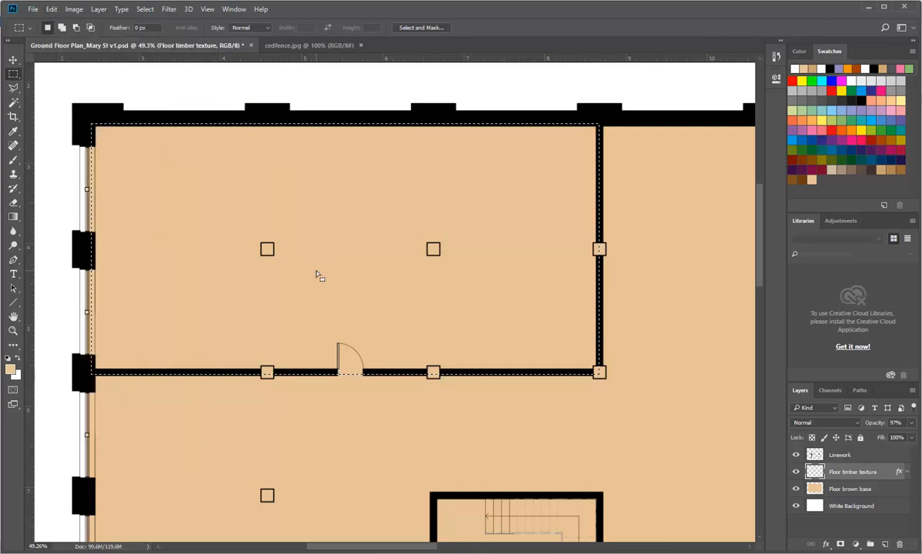
{"action": "key", "text": "alt"}
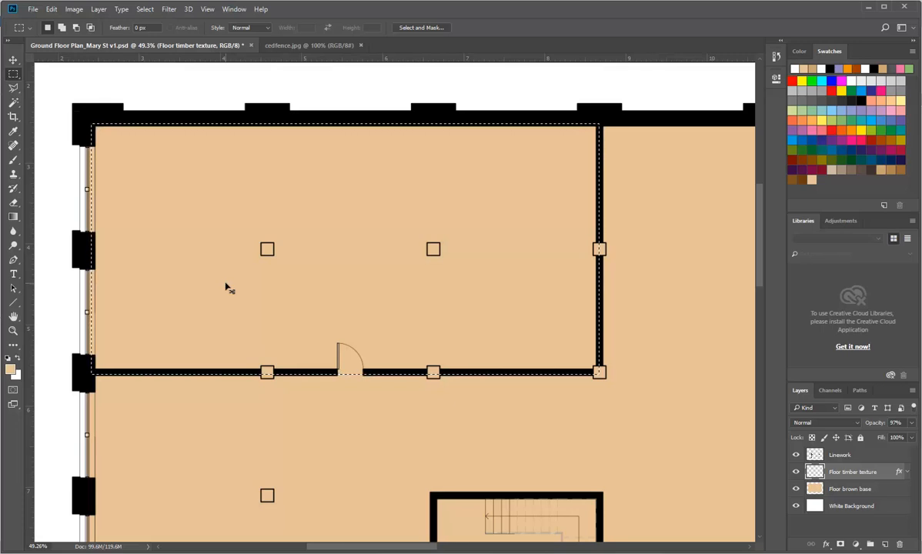
{"action": "key", "text": "ctrl+v"}
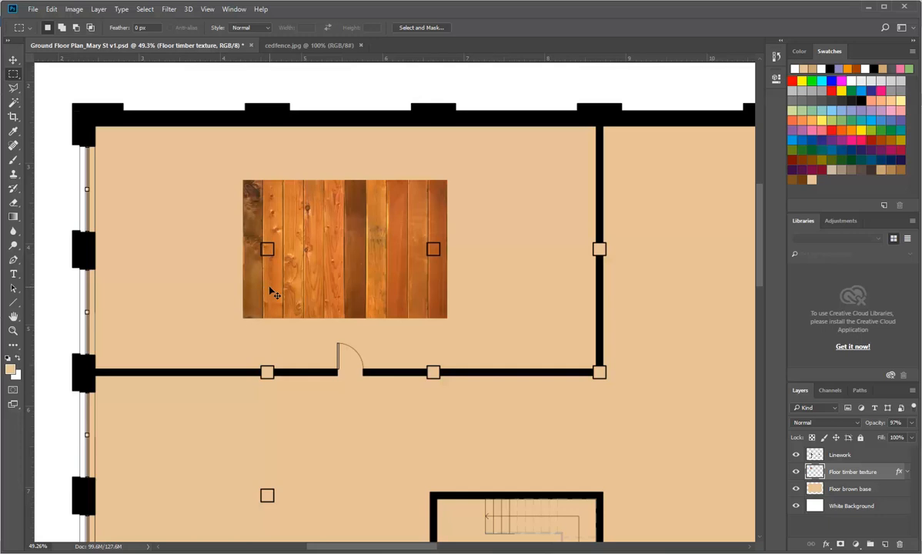
{"action": "key", "text": "alt+ctrl+v"}
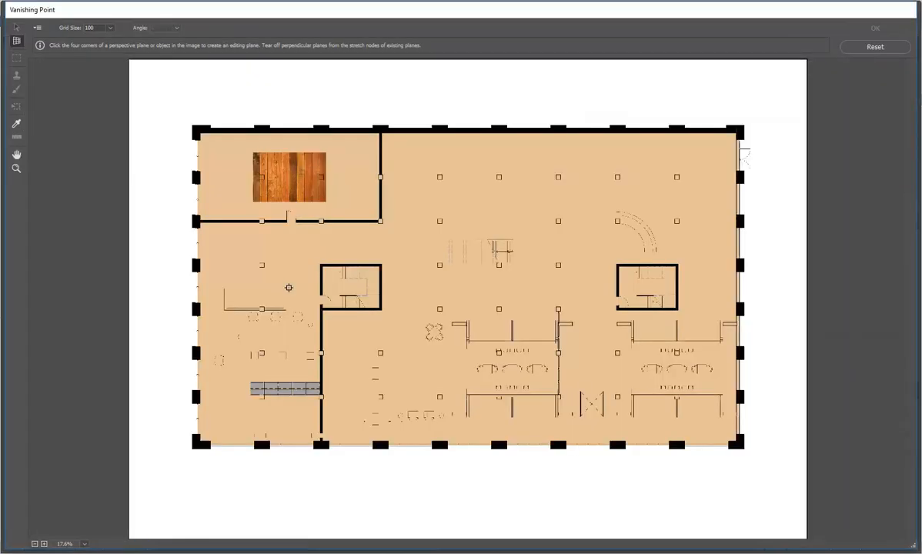
{"action": "left_click", "coordinate": [865, 47]}
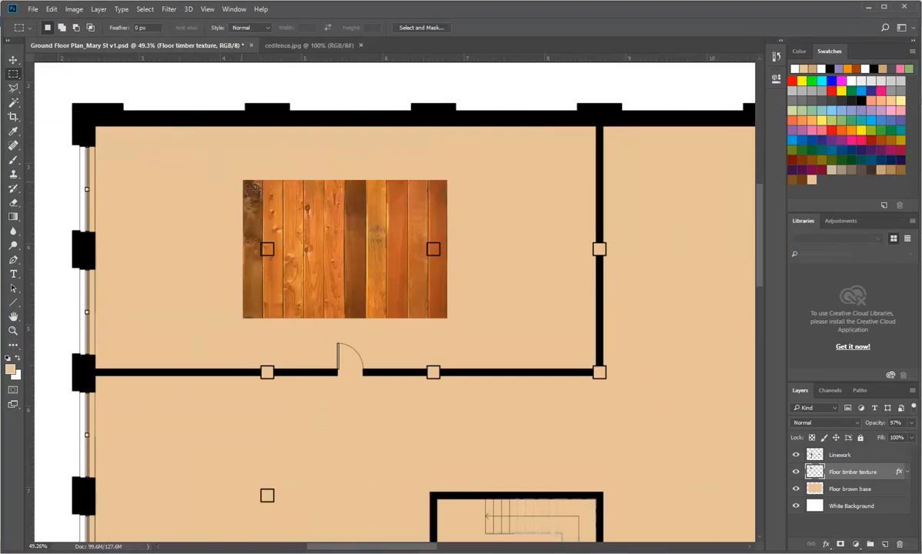
Move the pasted timber tile into the room's lower-left corner and try placing a duplicate against its right edge.
{"action": "left_click", "coordinate": [14, 60]}
{"action": "left_click_drag", "start_coordinate": [307, 284], "coordinate": [362, 336]}
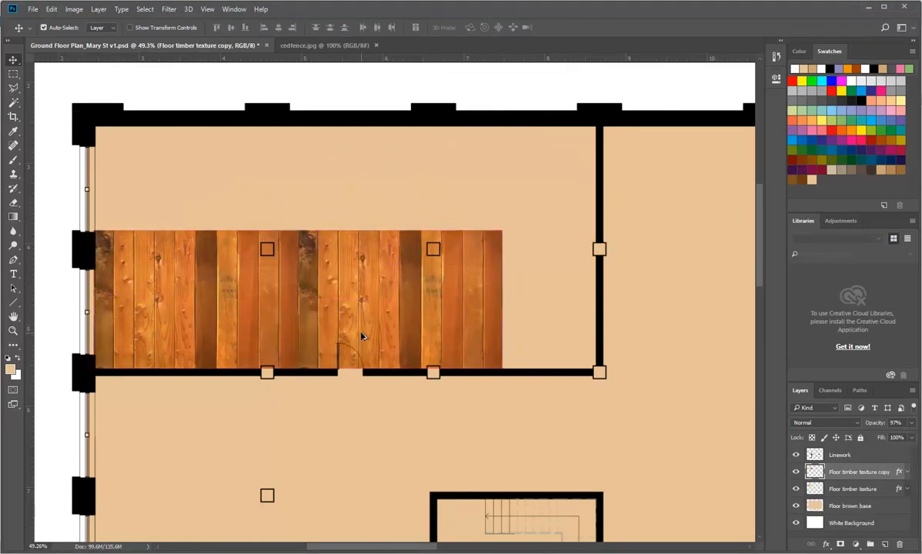
{"action": "key", "text": "ctrl+z"}
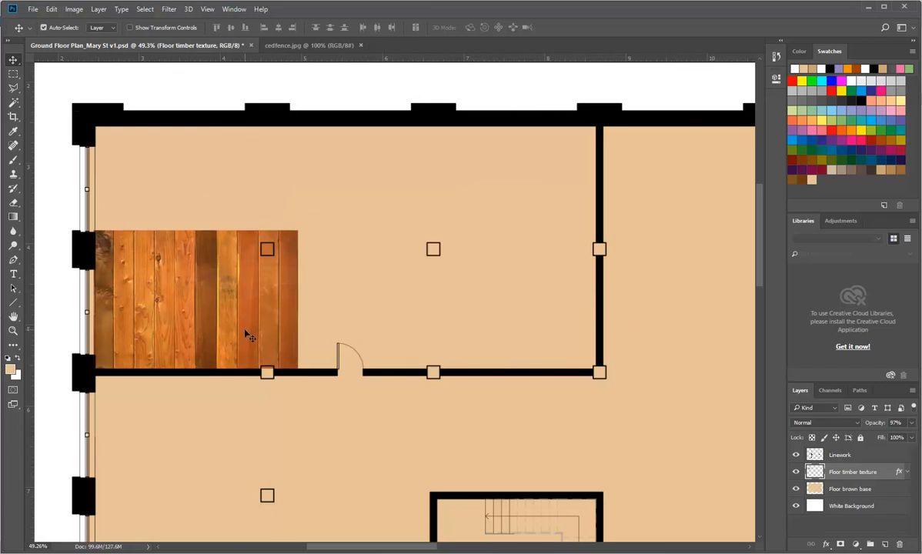
{"action": "left_click_drag", "start_coordinate": [237, 331], "coordinate": [436, 323]}
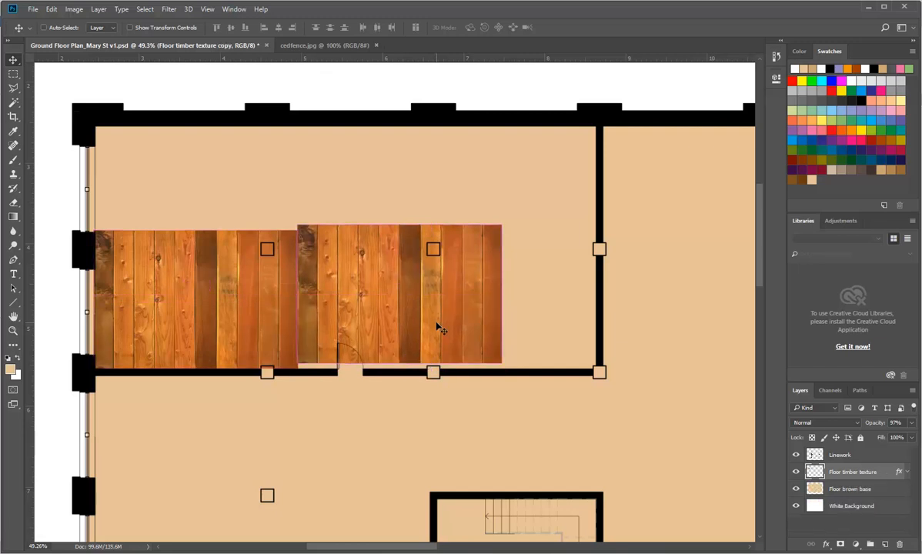
{"action": "key", "text": "ctrl+z"}
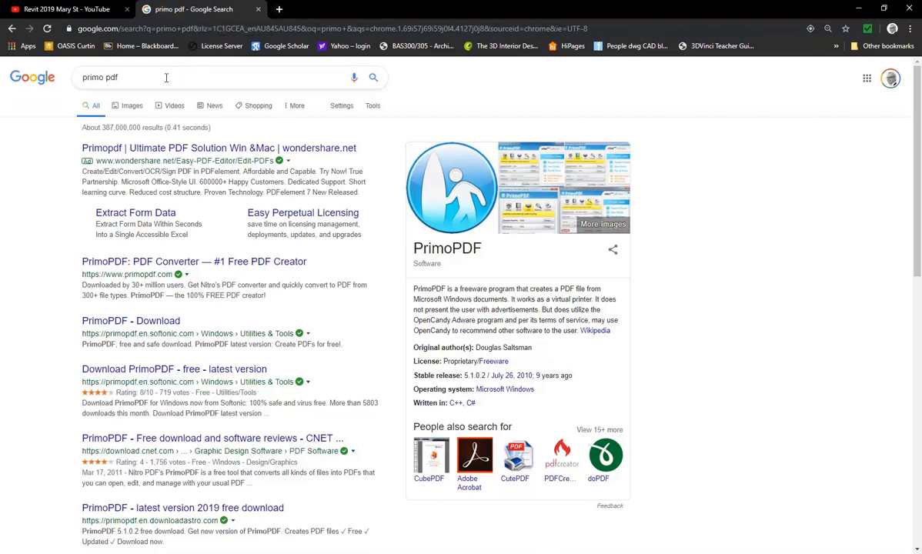
Search Google for "photoshop copy within layer".
{"action": "left_click_drag", "start_coordinate": [172, 77], "coordinate": [56, 82]}
{"action": "type", "text": "pho"}
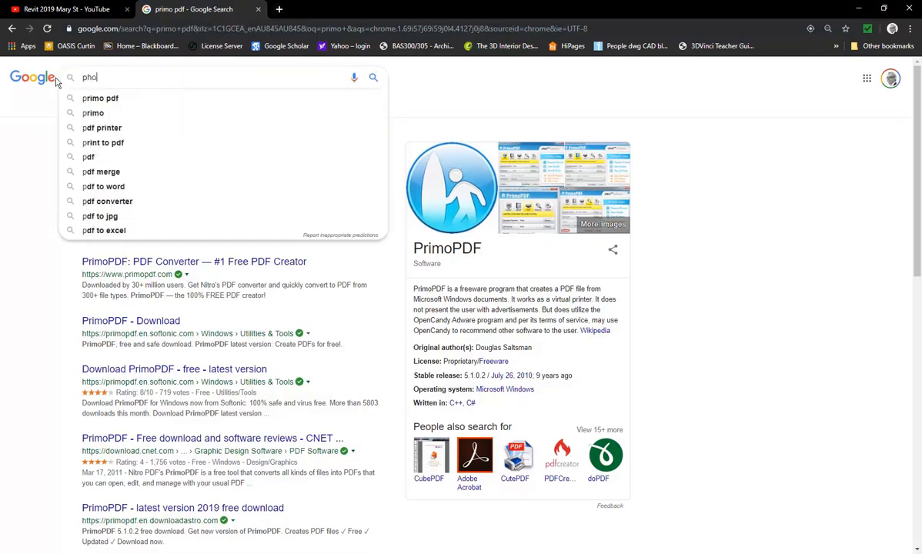
{"action": "type", "text": "toshop "}
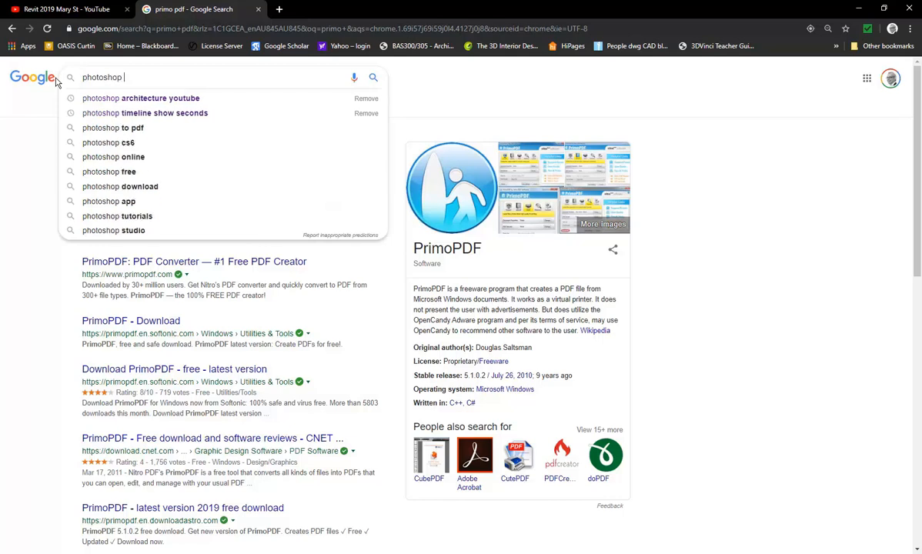
{"action": "type", "text": "copy wi"}
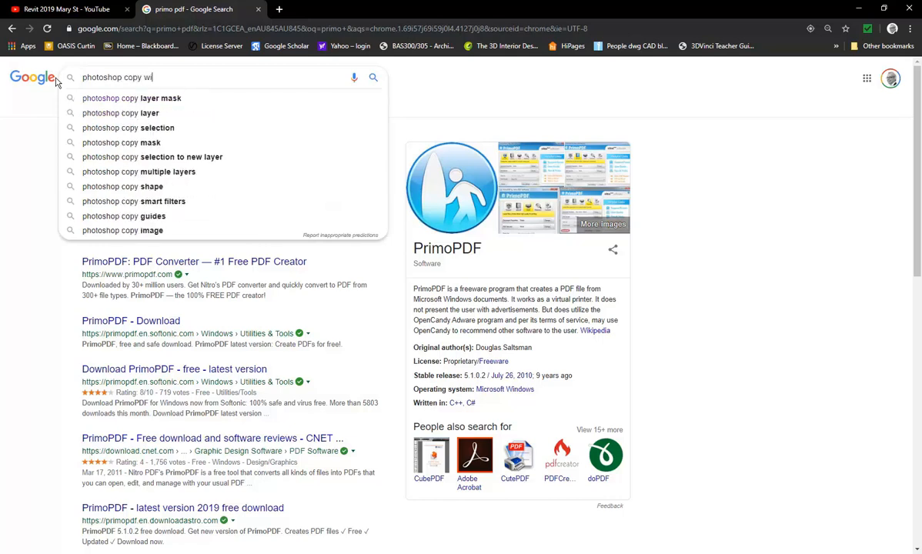
{"action": "type", "text": "thin la"}
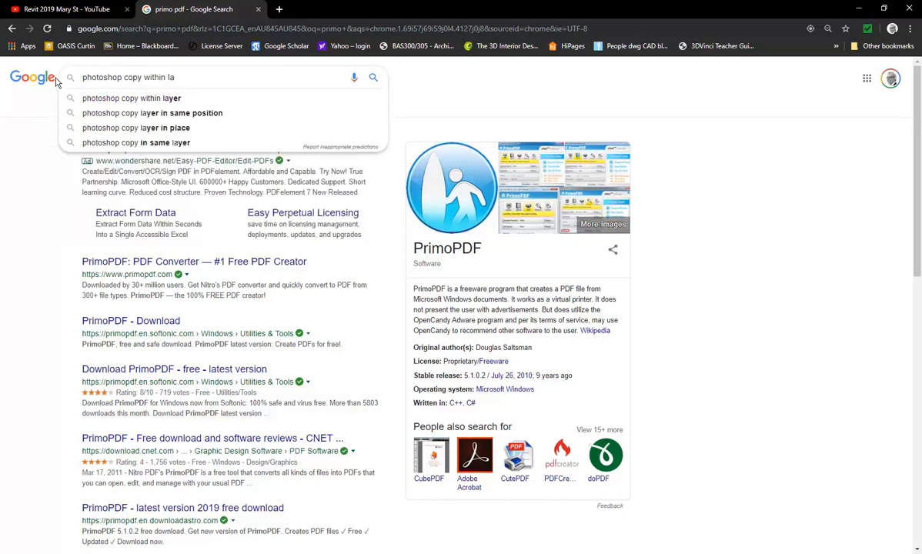
{"action": "type", "text": "yer"}
{"action": "key", "text": "Return"}
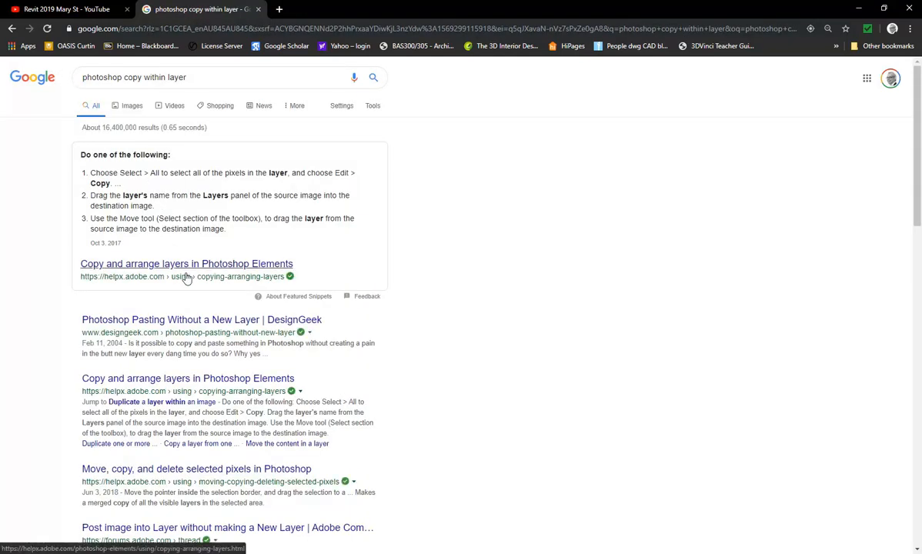
Refine the search to "photoshop copy within layer shortcut" and look through the results for a way to copy inside one layer.
{"action": "left_click", "coordinate": [206, 82]}
{"action": "type", "text": "sh"}
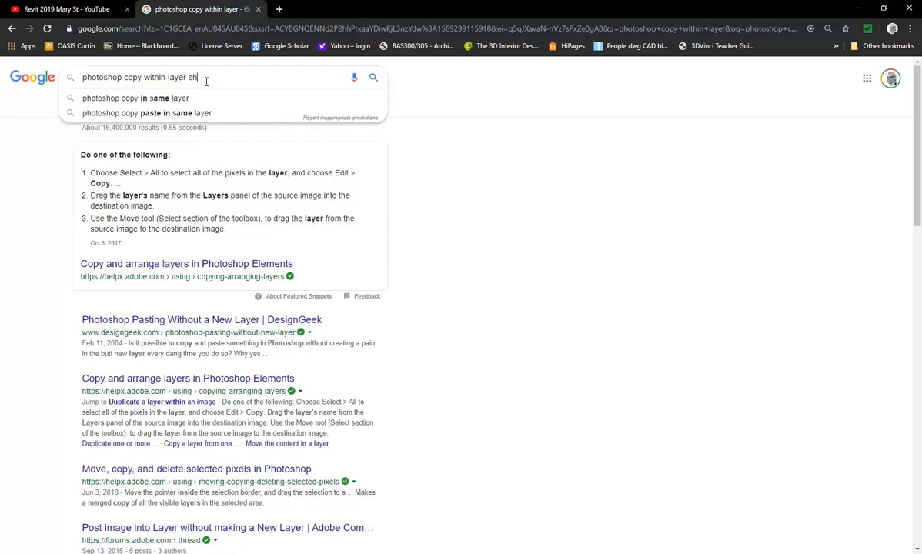
{"action": "key", "text": "Down"}
{"action": "key", "text": "Return"}
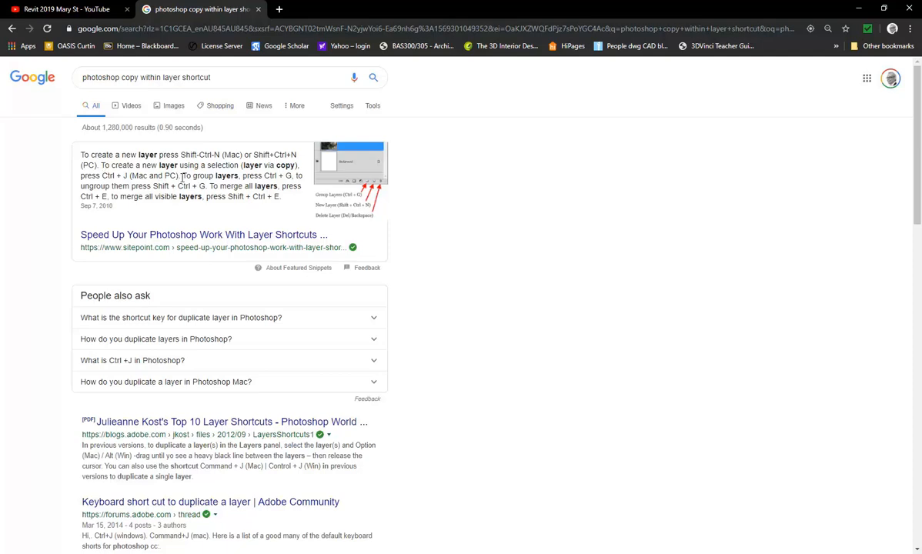
{"action": "scroll", "coordinate": [179, 240], "scroll_direction": "down", "scroll_amount": 3}
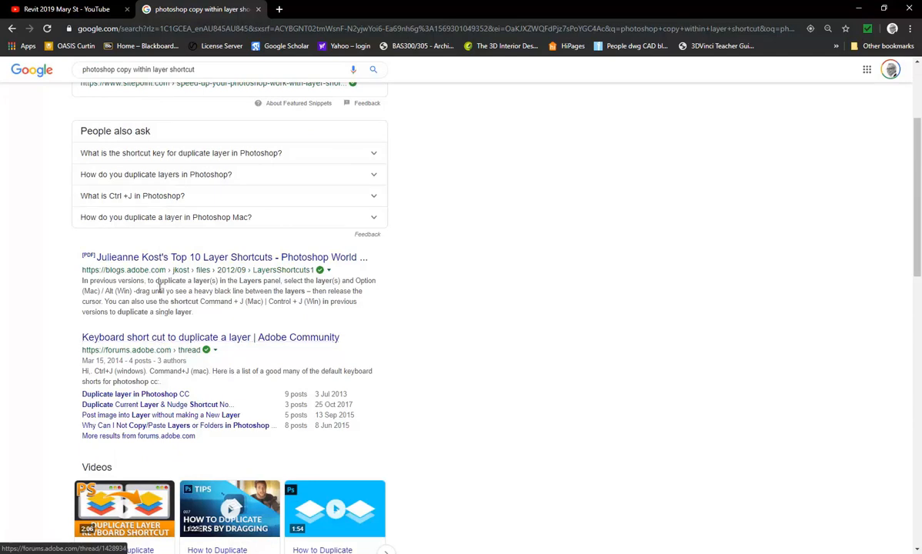
{"action": "scroll", "coordinate": [157, 327], "scroll_direction": "down", "scroll_amount": 3}
{"action": "scroll", "coordinate": [149, 248], "scroll_direction": "down", "scroll_amount": 1}
{"action": "scroll", "coordinate": [149, 250], "scroll_direction": "down", "scroll_amount": 2}
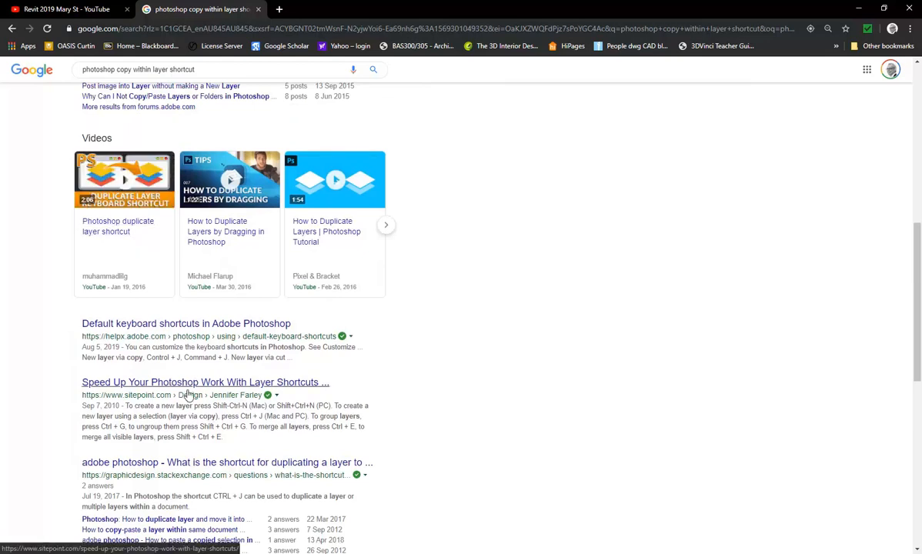
{"action": "scroll", "coordinate": [188, 395], "scroll_direction": "down", "scroll_amount": 3}
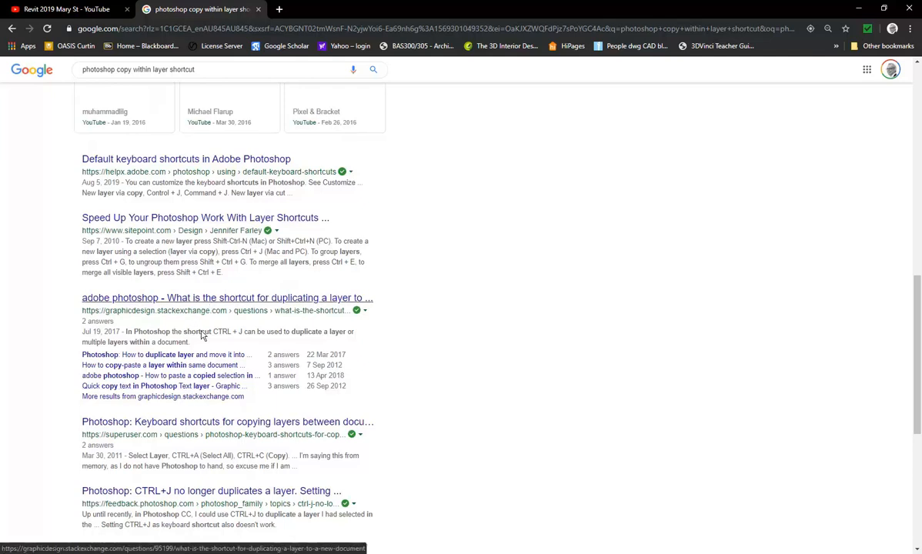
{"action": "scroll", "coordinate": [200, 316], "scroll_direction": "down", "scroll_amount": 3}
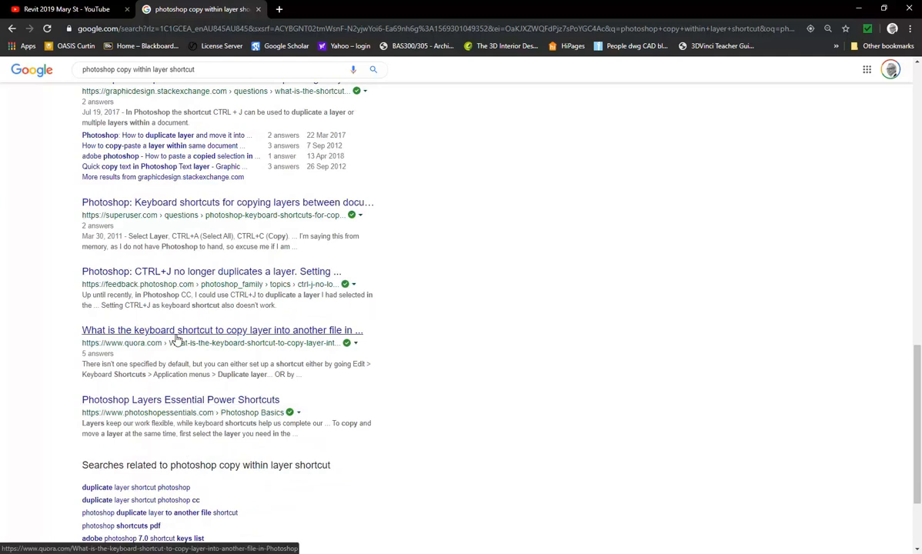
{"action": "scroll", "coordinate": [176, 339], "scroll_direction": "up", "scroll_amount": 10}
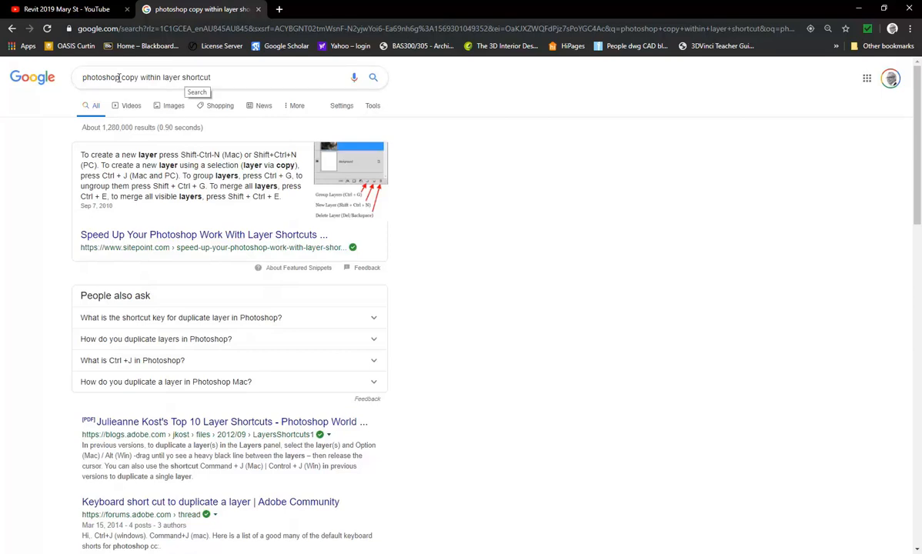
Search for "photoshop paste without new layer" and open the Reddit thread about copying and pasting without a new layer in a separate tab.
{"action": "left_click_drag", "start_coordinate": [121, 78], "coordinate": [295, 81]}
{"action": "type", "text": "past"}
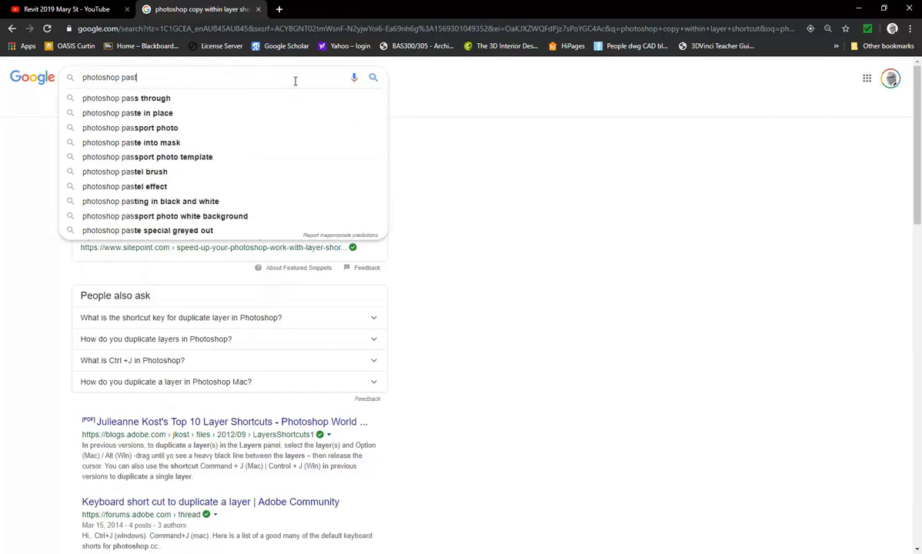
{"action": "type", "text": "e without"}
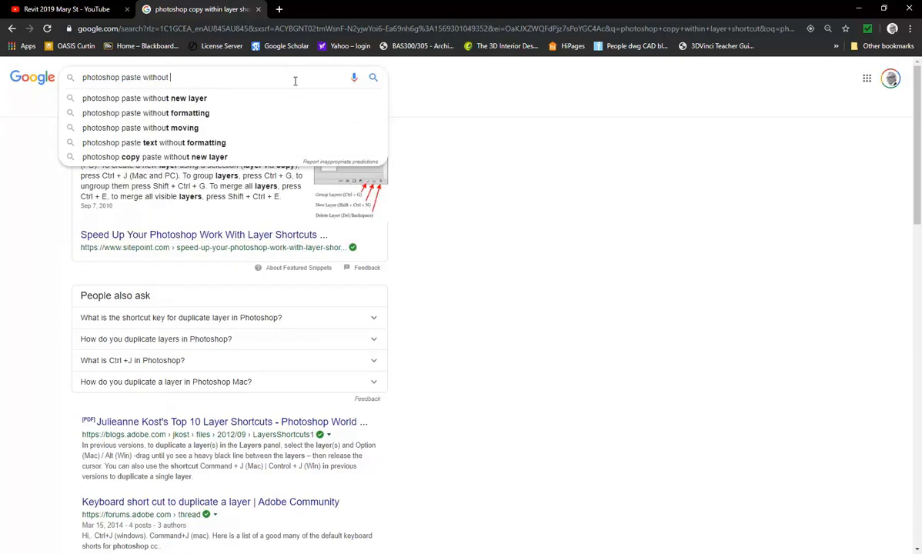
{"action": "key", "text": "Down"}
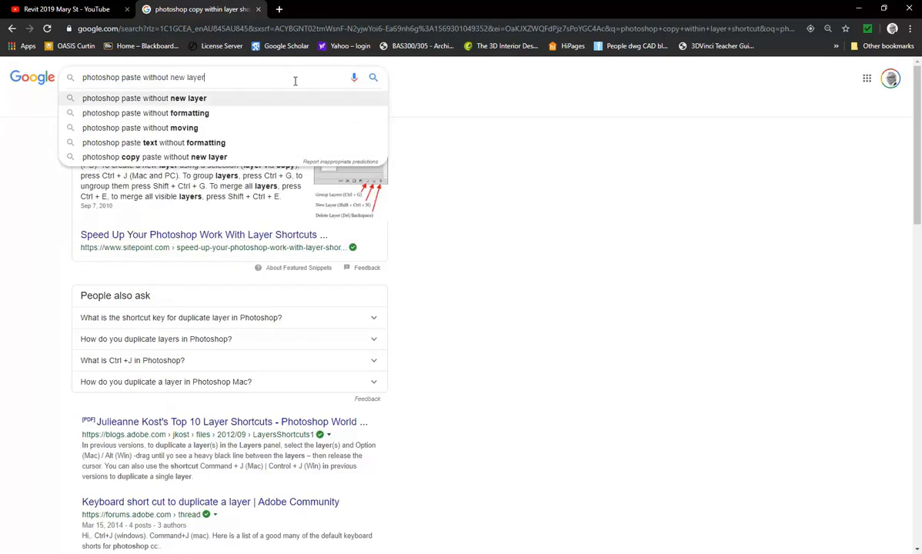
{"action": "key", "text": "Return"}
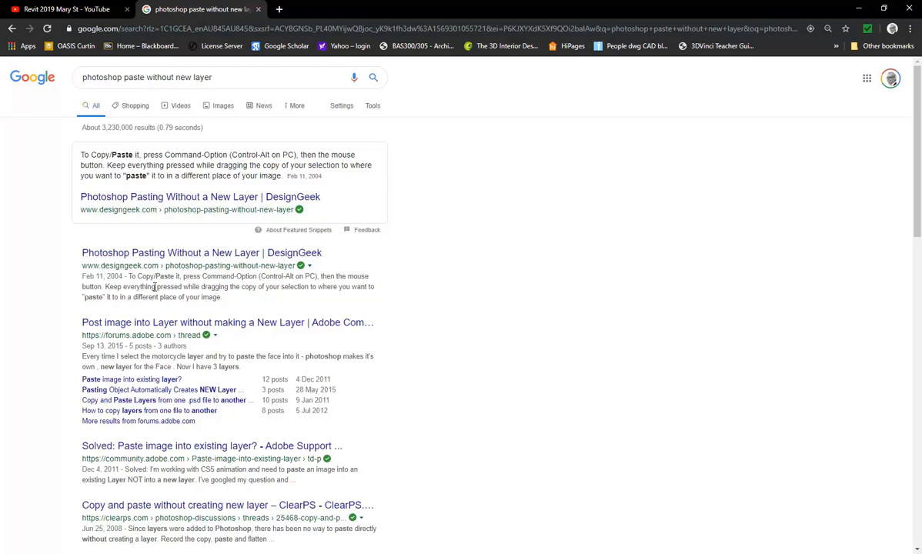
{"action": "scroll", "coordinate": [154, 286], "scroll_direction": "down", "scroll_amount": 3}
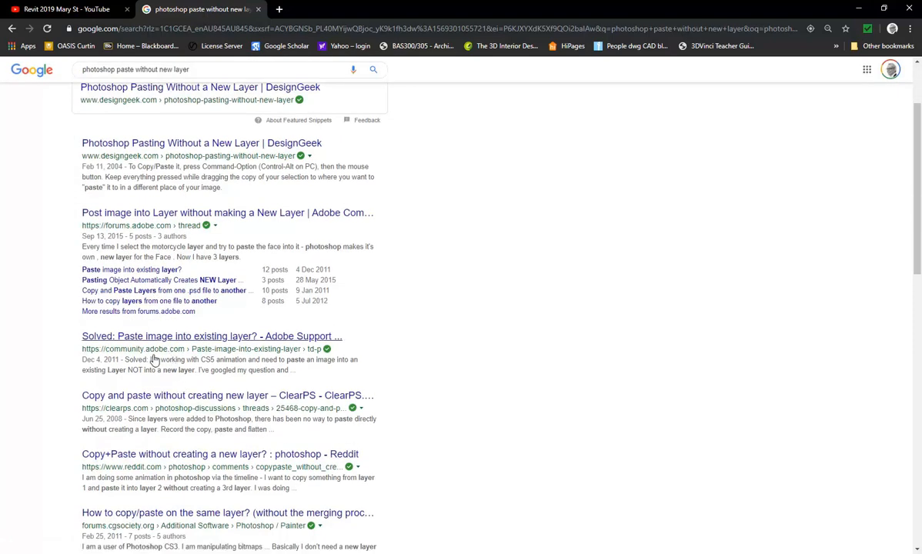
{"action": "middle_click", "coordinate": [167, 459]}
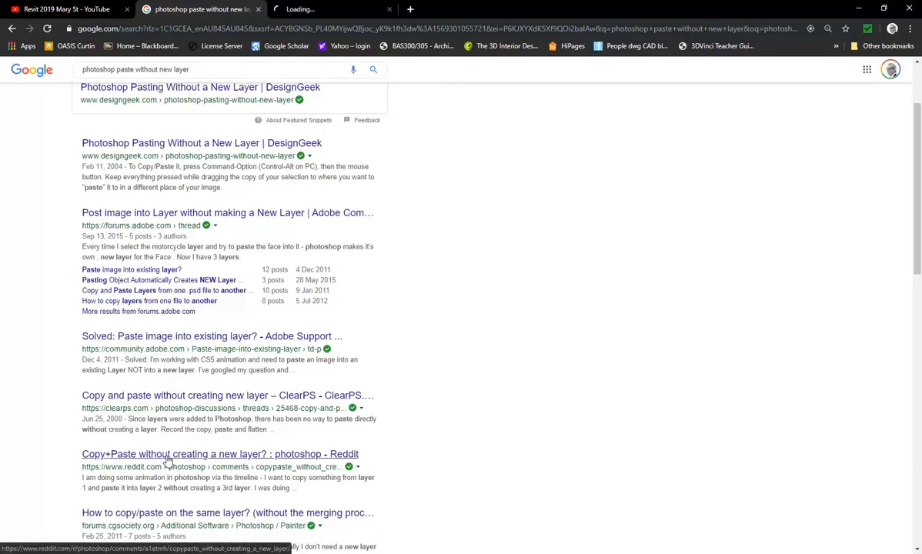
{"action": "scroll", "coordinate": [167, 442], "scroll_direction": "down", "scroll_amount": 3}
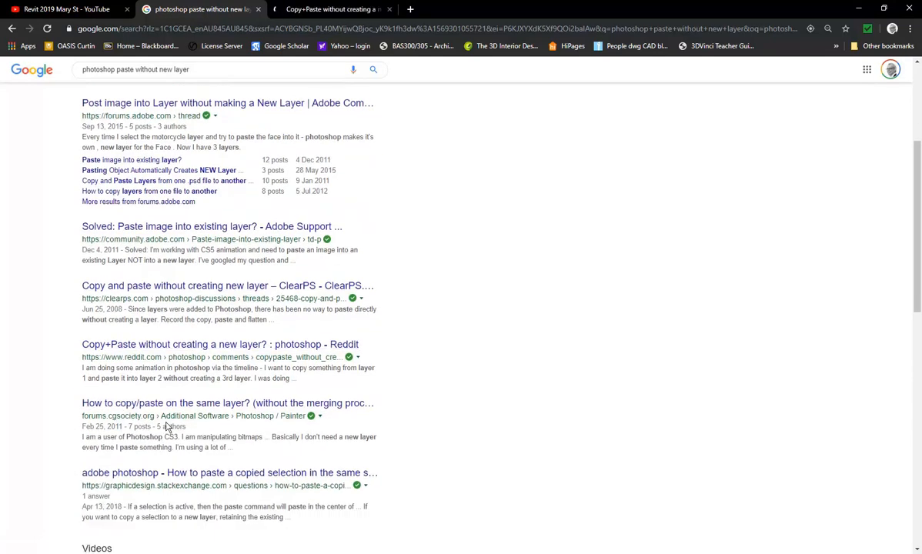
{"action": "scroll", "coordinate": [174, 247], "scroll_direction": "up", "scroll_amount": 6}
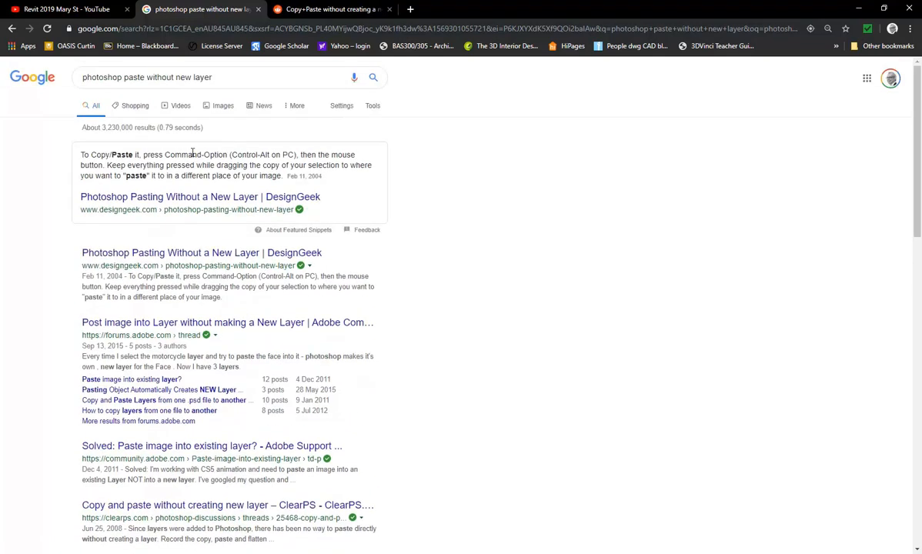
Refine the search to "photoshop paste without new layer shortcut".
{"action": "left_click", "coordinate": [235, 77]}
{"action": "type", "text": "shortcut"}
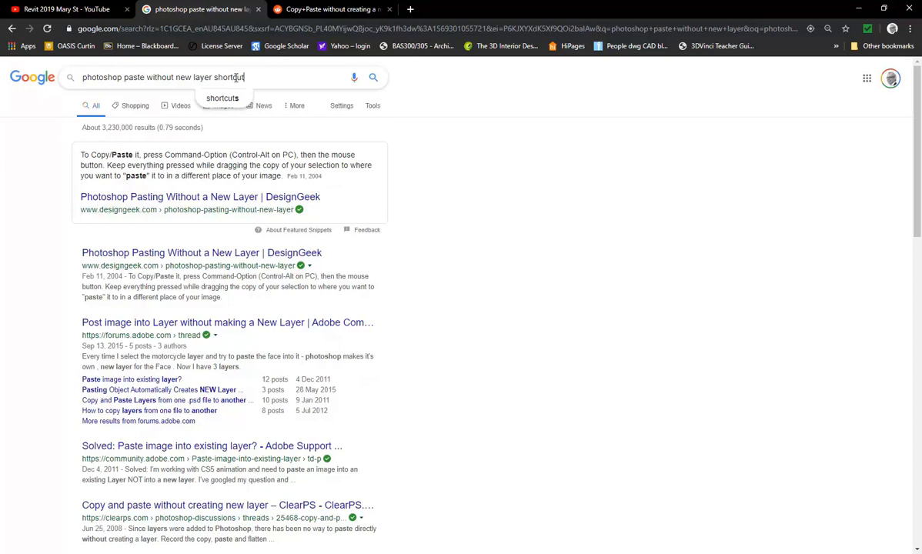
{"action": "key", "text": "Return"}
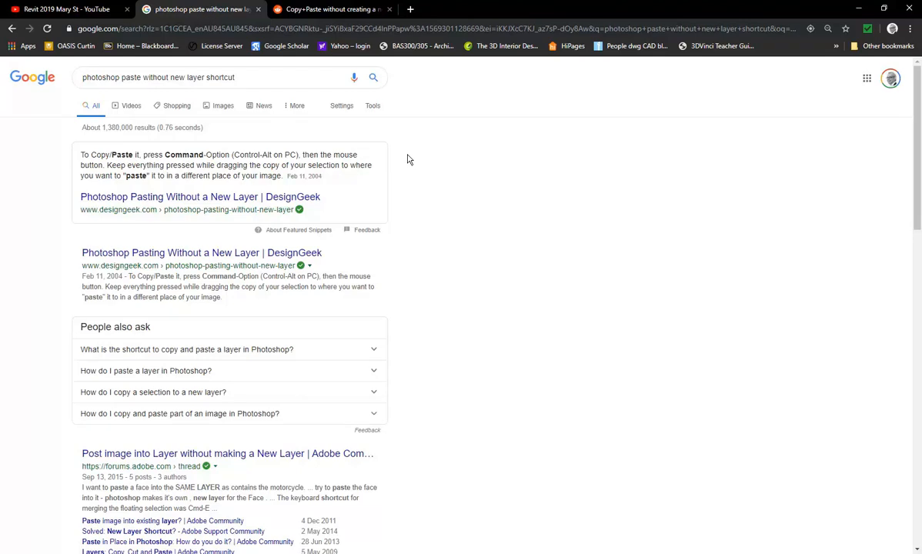
Switch to Photoshop and select the pixels of the Floor timber texture layer.
{"action": "left_click", "coordinate": [856, 8]}
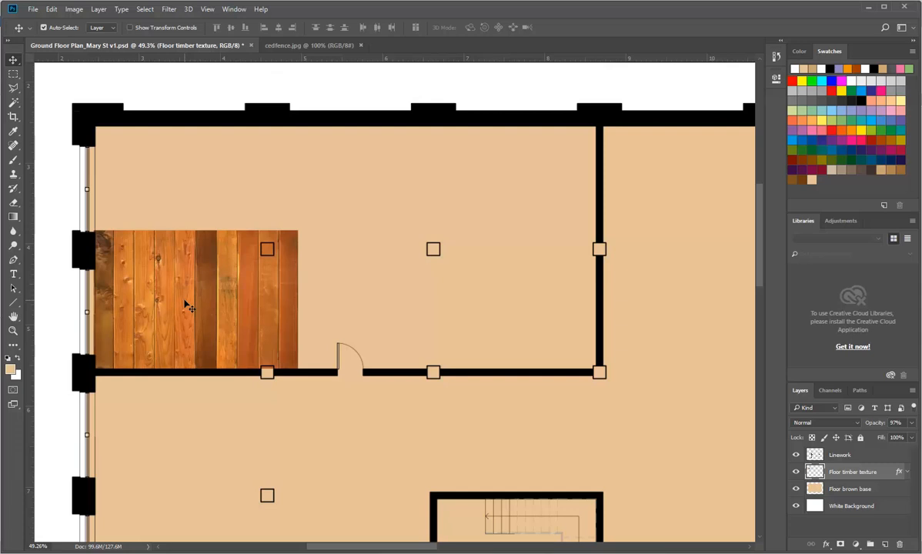
{"action": "right_click", "coordinate": [814, 472]}
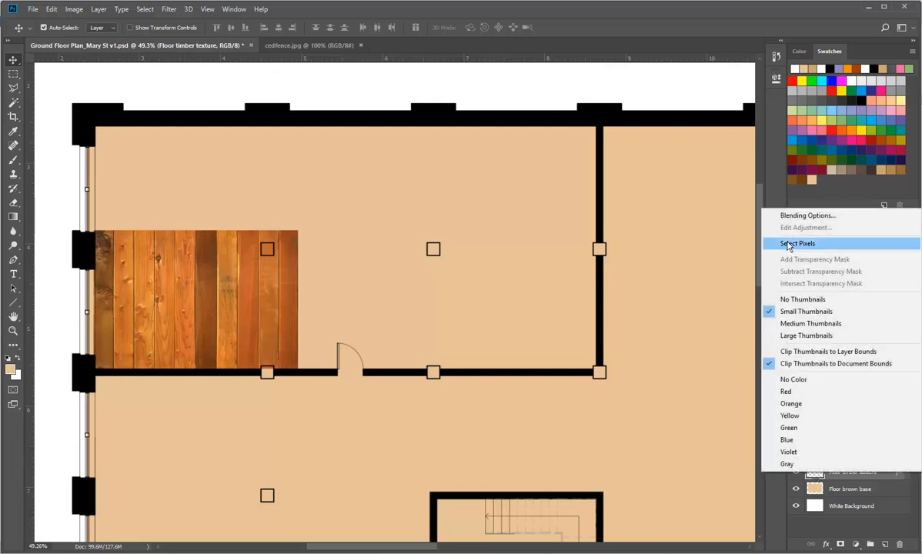
{"action": "left_click", "coordinate": [797, 243]}
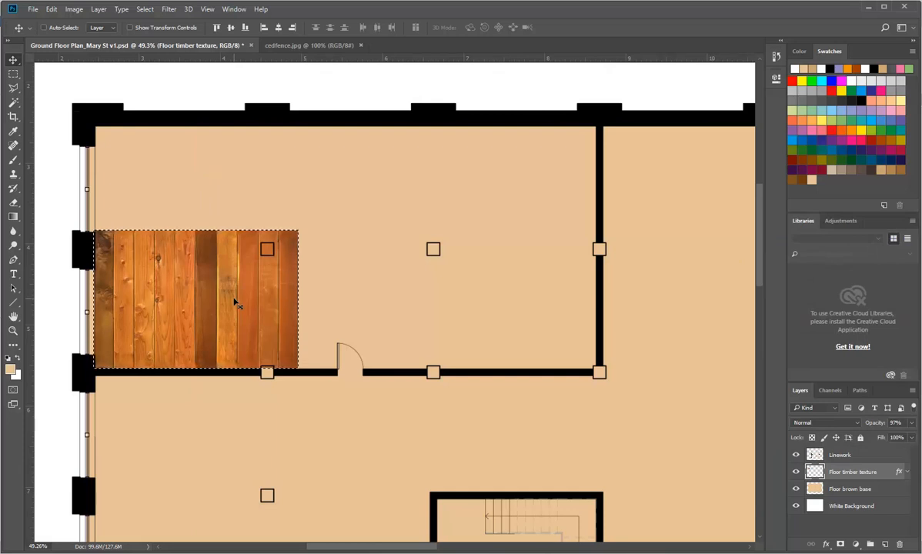
Try duplicating the selected timber tile against its right edge within the same layer, and undo the copy.
{"action": "left_click_drag", "start_coordinate": [234, 302], "coordinate": [413, 303]}
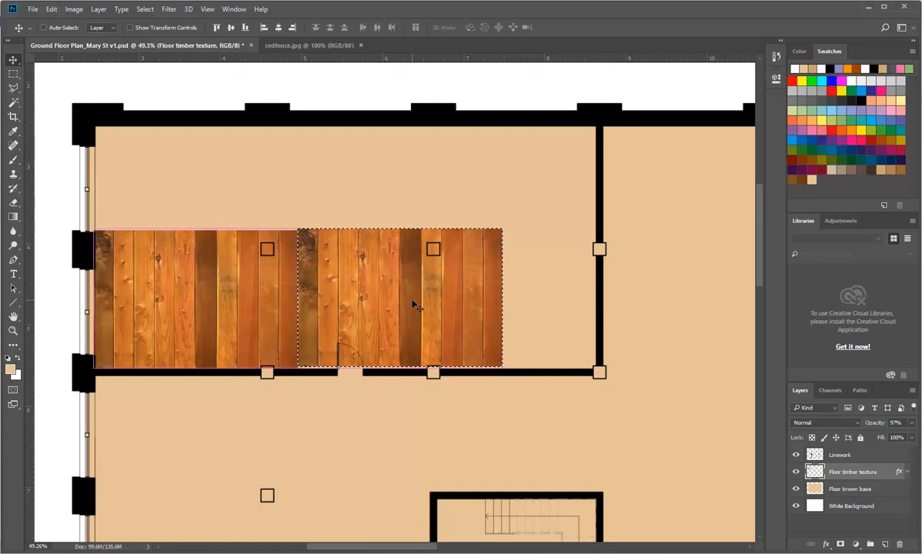
{"action": "key", "text": "ctrl+z"}
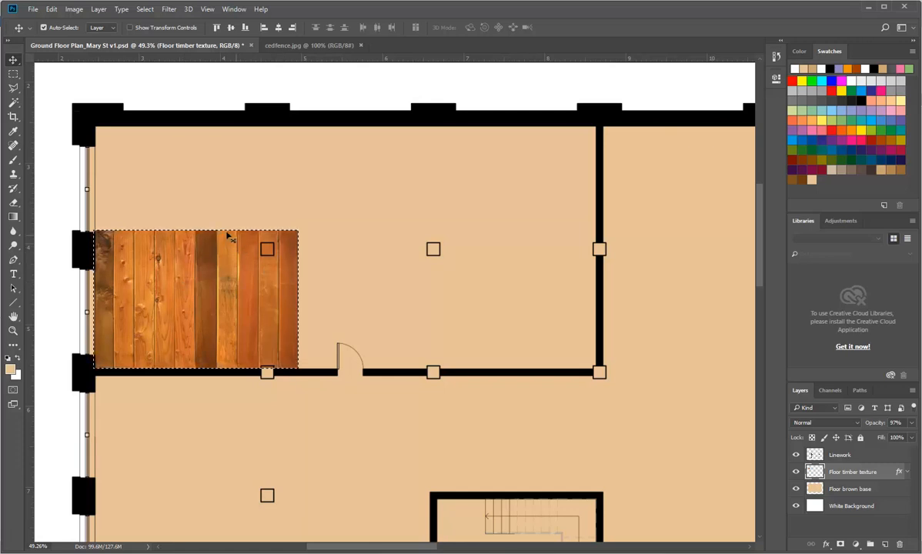
{"action": "key", "text": "ctrl"}
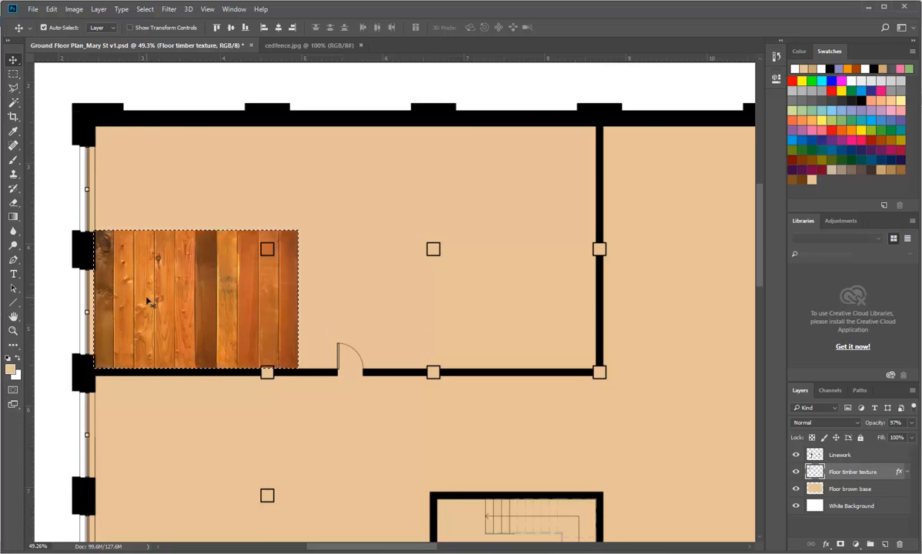
Toggle the Floor timber texture layer's visibility off and on, and deselect the timber tile.
{"action": "left_click", "coordinate": [797, 472]}
{"action": "left_click", "coordinate": [797, 472]}
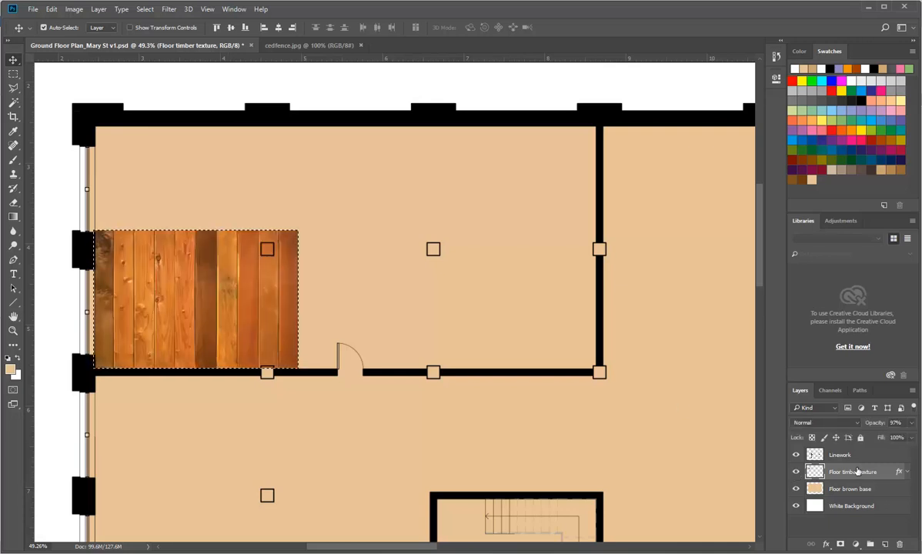
{"action": "key", "text": "ctrl+d"}
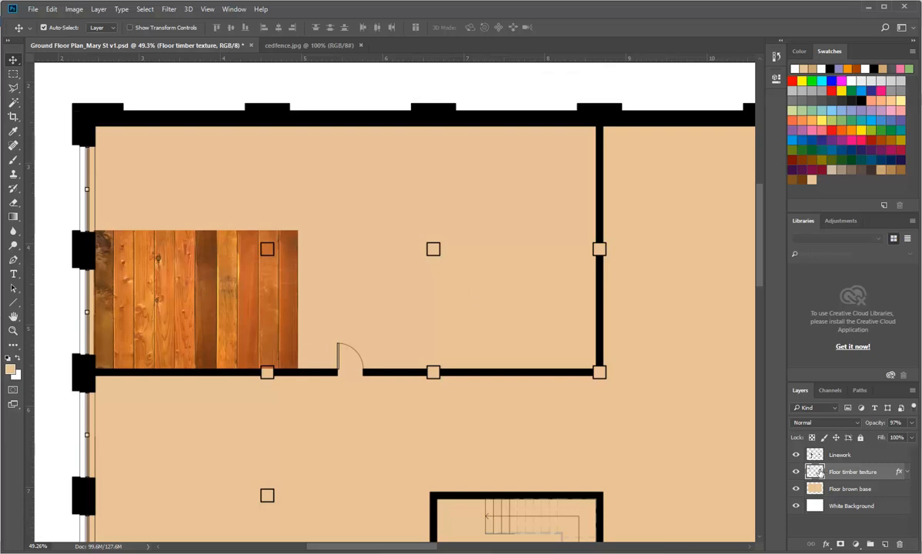
{"action": "right_click", "coordinate": [816, 474]}
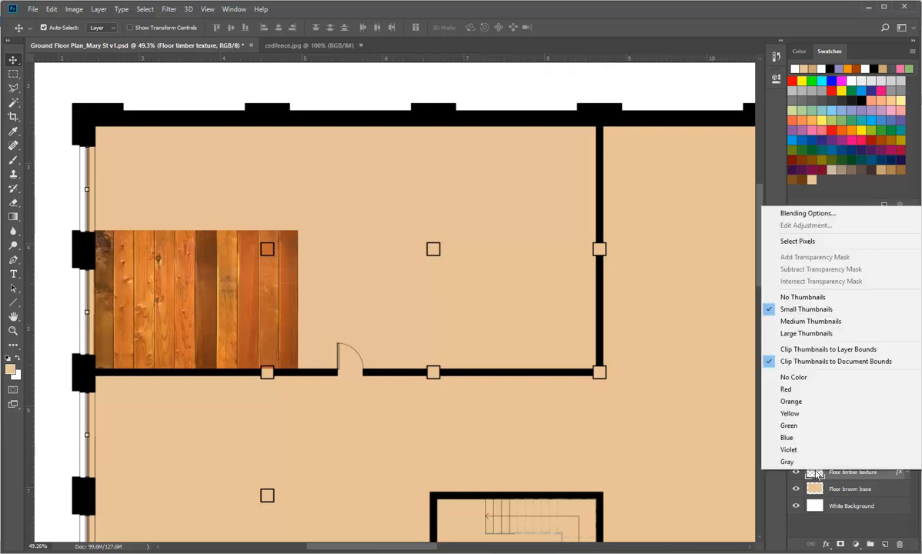
{"action": "right_click", "coordinate": [843, 476]}
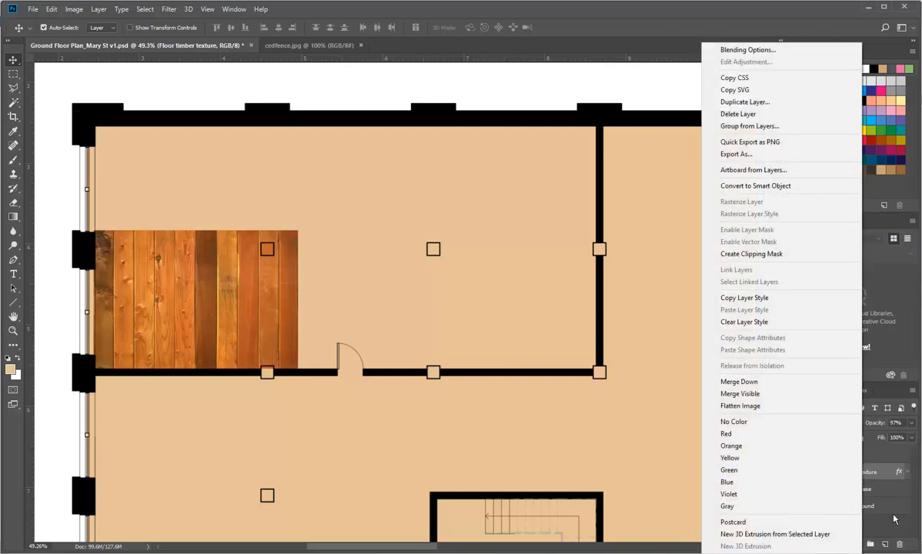
{"action": "left_click", "coordinate": [838, 485]}
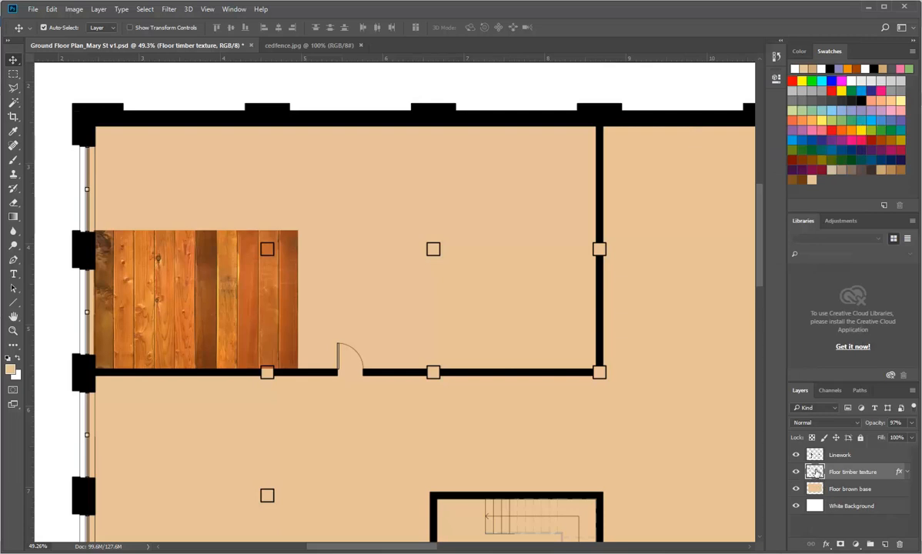
{"action": "right_click", "coordinate": [817, 474]}
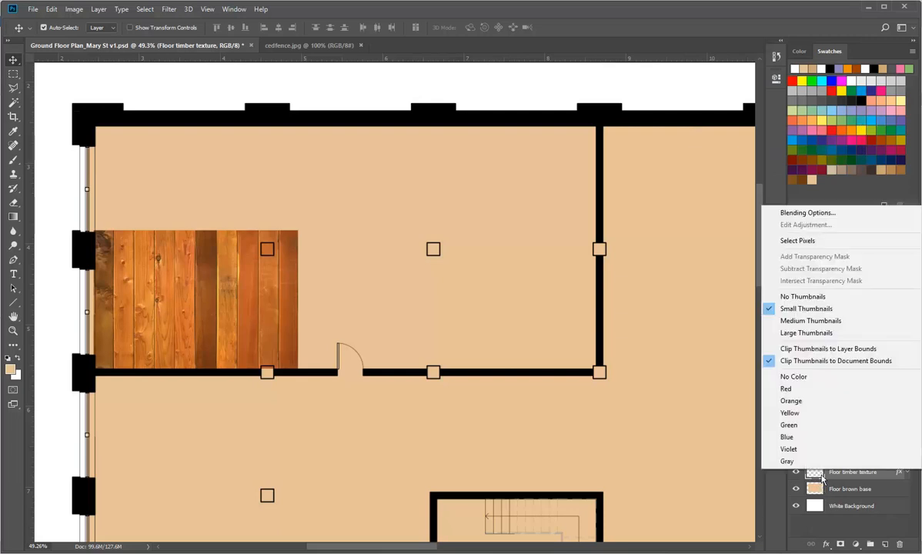
{"action": "left_click", "coordinate": [822, 476]}
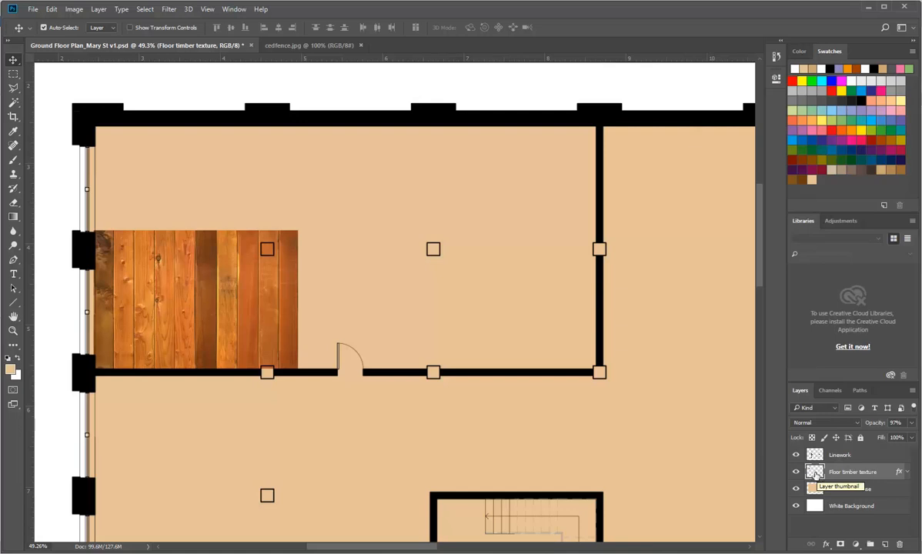
Select the pixels of the Floor timber texture layer.
{"action": "right_click", "coordinate": [816, 474]}
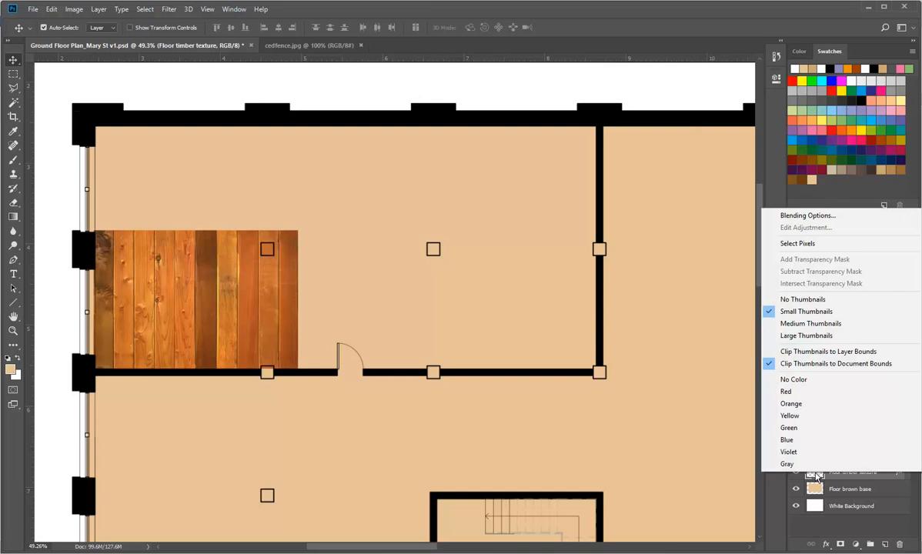
{"action": "left_click", "coordinate": [854, 485]}
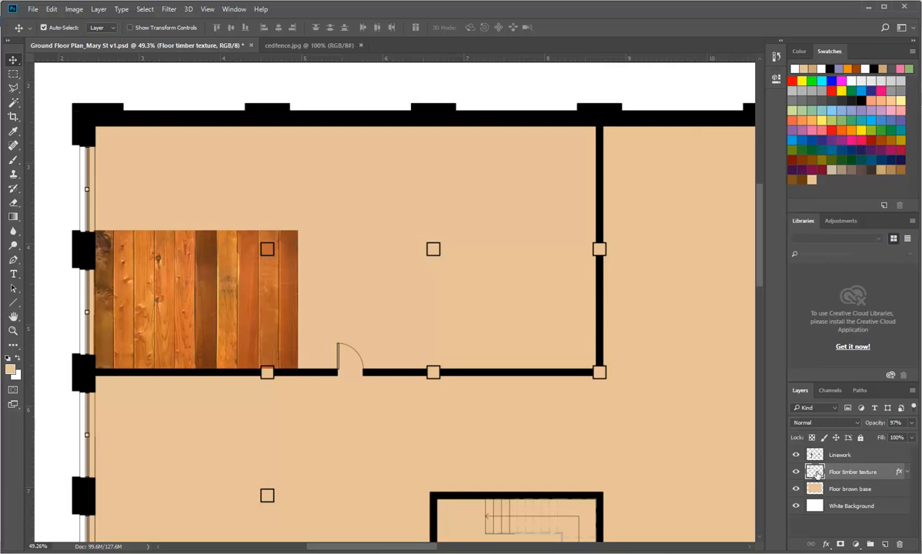
{"action": "right_click", "coordinate": [817, 474]}
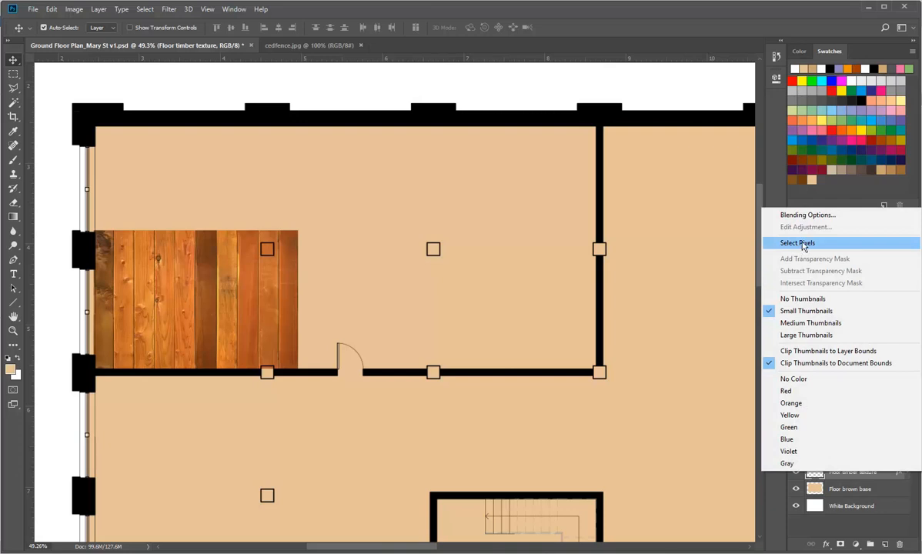
{"action": "left_click", "coordinate": [803, 247]}
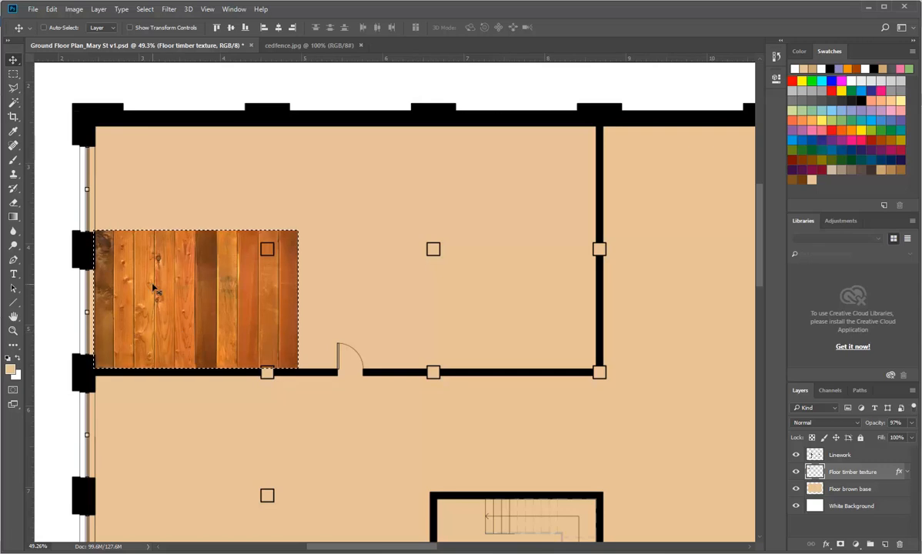
Scale the selected timber tile proportionally to about 90%, keeping its lower-left corner in the room's lower-left corner.
{"action": "key", "text": "ctrl+t"}
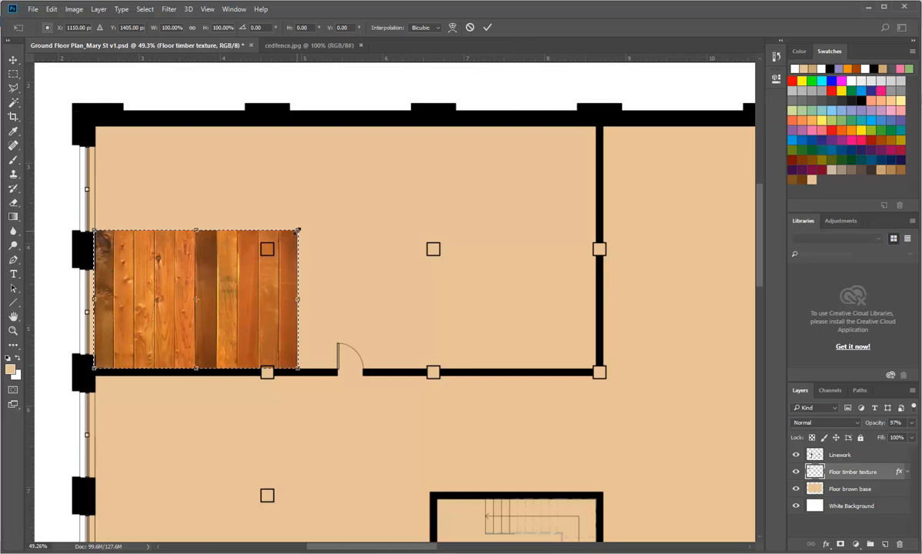
{"action": "left_click_drag", "start_coordinate": [296, 230], "coordinate": [277, 244]}
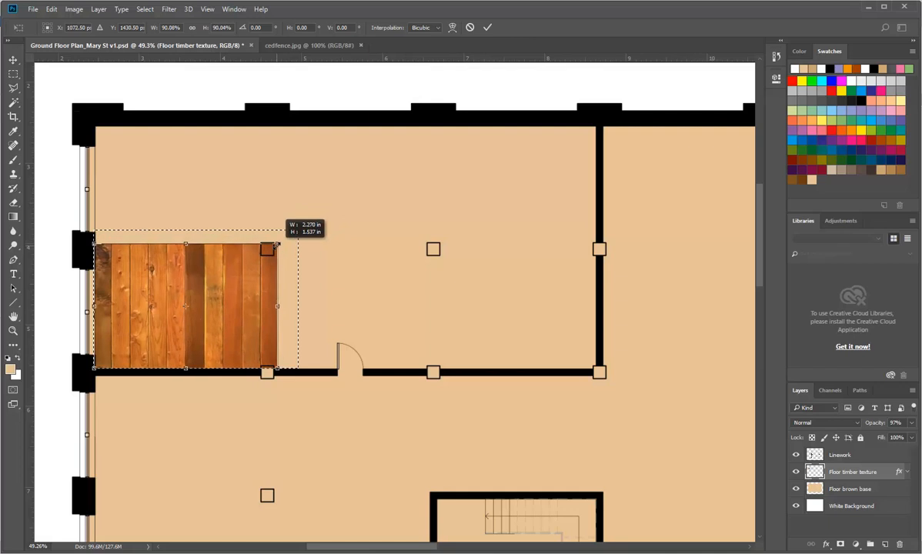
{"action": "left_click_drag", "start_coordinate": [277, 244], "coordinate": [277, 245]}
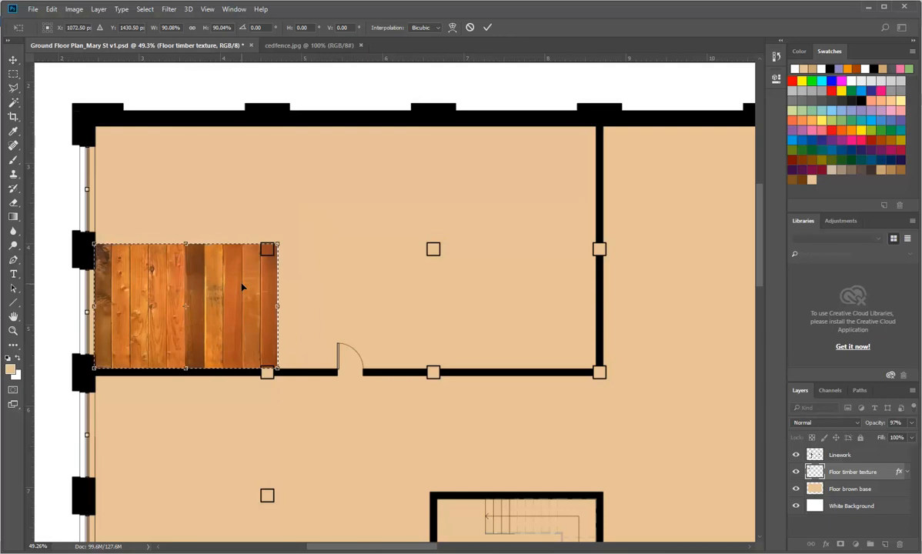
{"action": "left_click", "coordinate": [487, 28]}
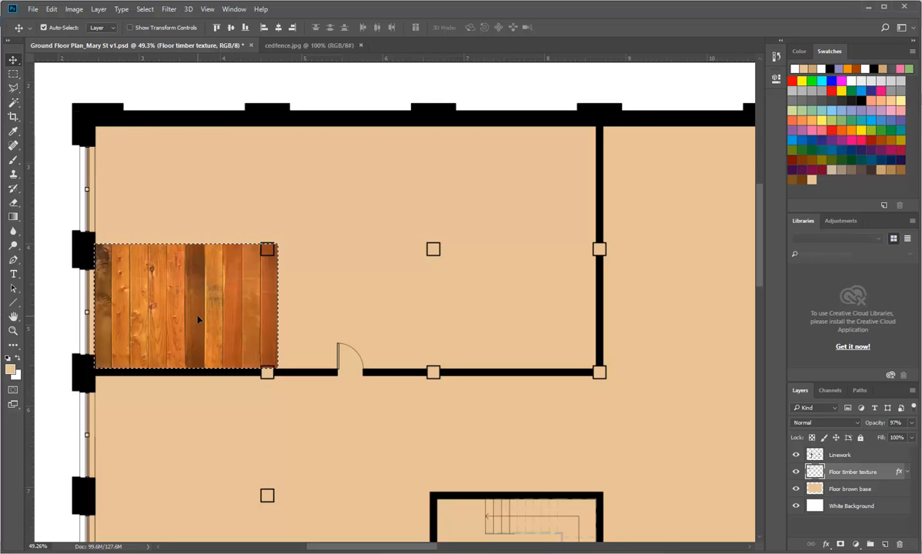
Shrink the timber tile proportionally again to about 74%, anchored at its lower-left corner.
{"action": "key", "text": "ctrl"}
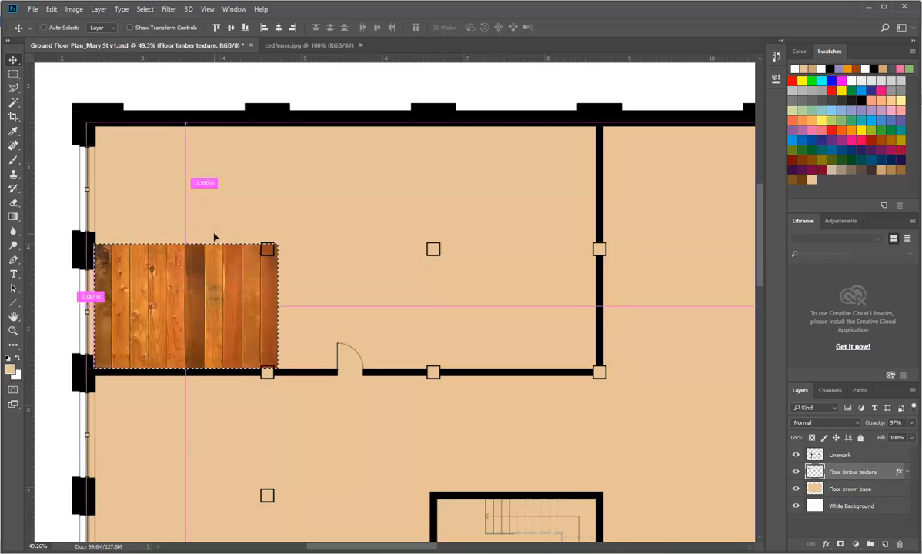
{"action": "key", "text": "ctrl+t"}
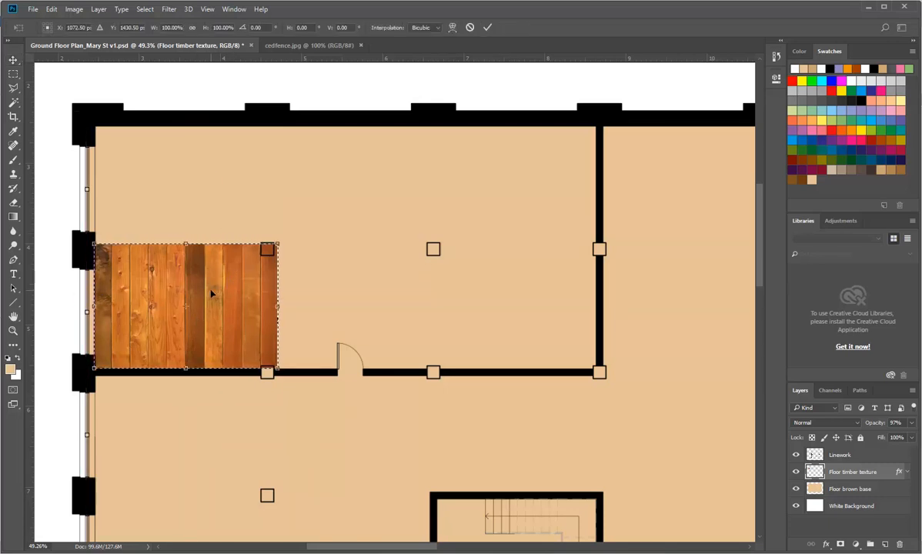
{"action": "left_click_drag", "start_coordinate": [277, 244], "coordinate": [230, 286]}
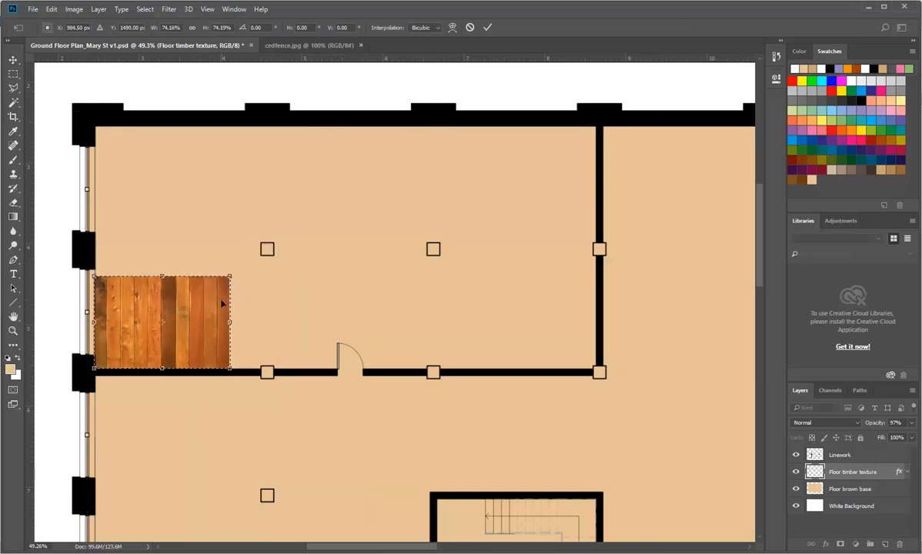
{"action": "key", "text": "Return"}
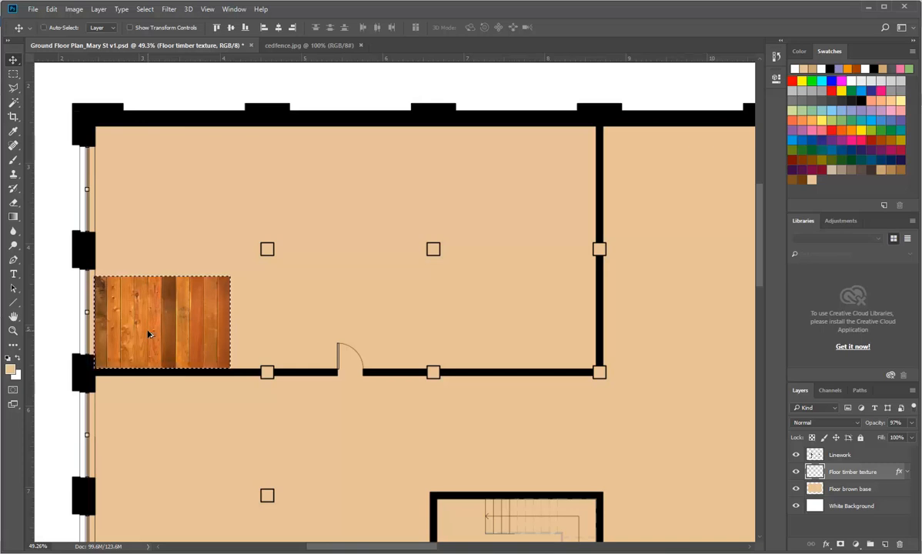
Duplicate the timber tile three times side by side within the layer to form a row along the room's lower wall.
{"action": "left_click_drag", "start_coordinate": [149, 334], "coordinate": [306, 302]}
{"action": "left_click_drag", "start_coordinate": [291, 306], "coordinate": [406, 323]}
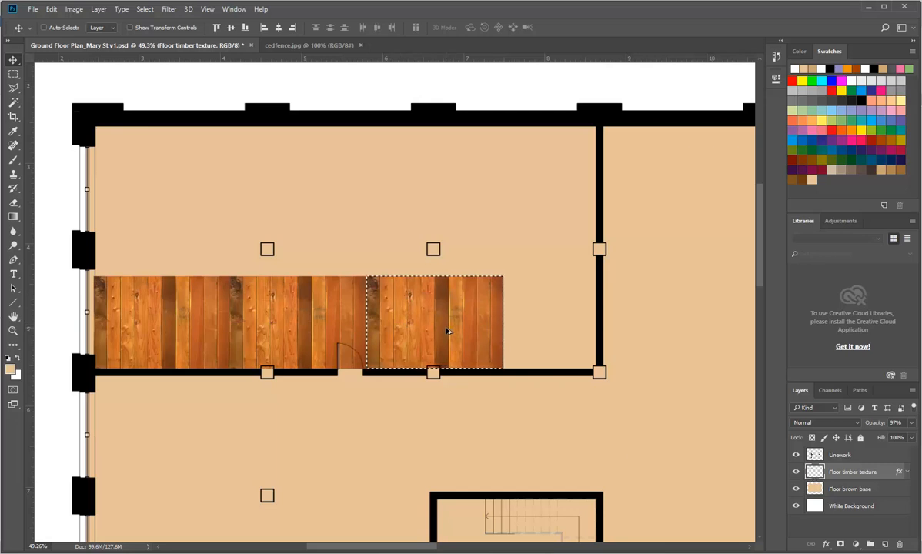
{"action": "left_click_drag", "start_coordinate": [447, 332], "coordinate": [585, 337]}
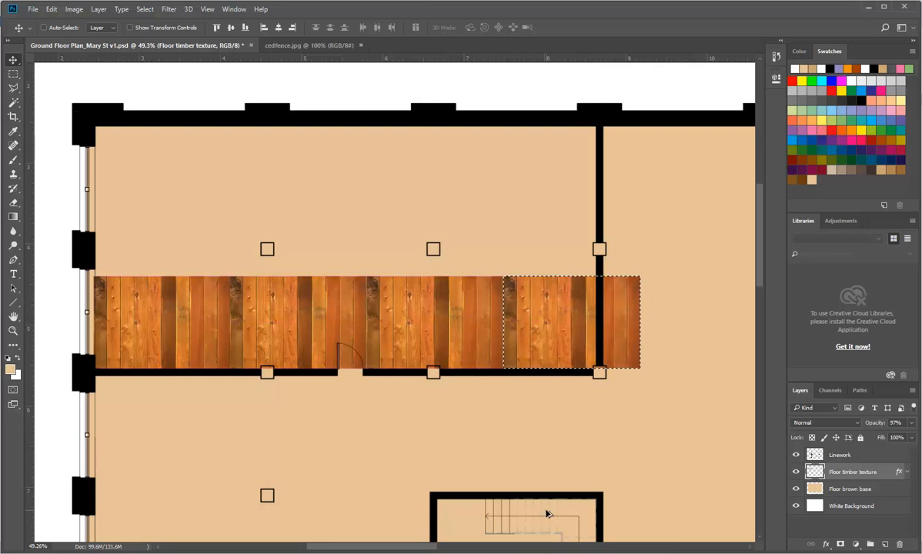
Duplicate the timber tile into two more rows above the first, covering the room up to its upper wall.
{"action": "key", "text": "ctrl"}
{"action": "key", "text": "ctrl"}
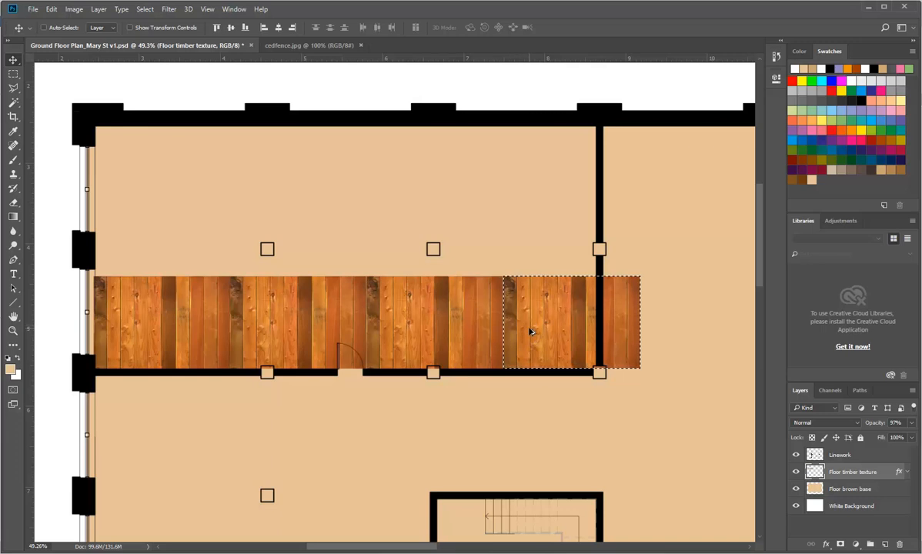
{"action": "left_click_drag", "start_coordinate": [540, 333], "coordinate": [412, 255]}
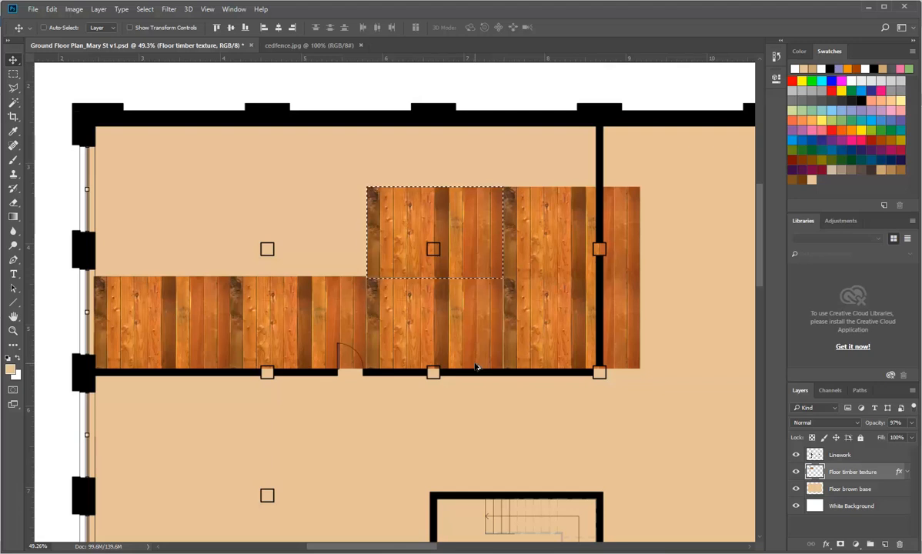
{"action": "left_click_drag", "start_coordinate": [474, 256], "coordinate": [583, 177]}
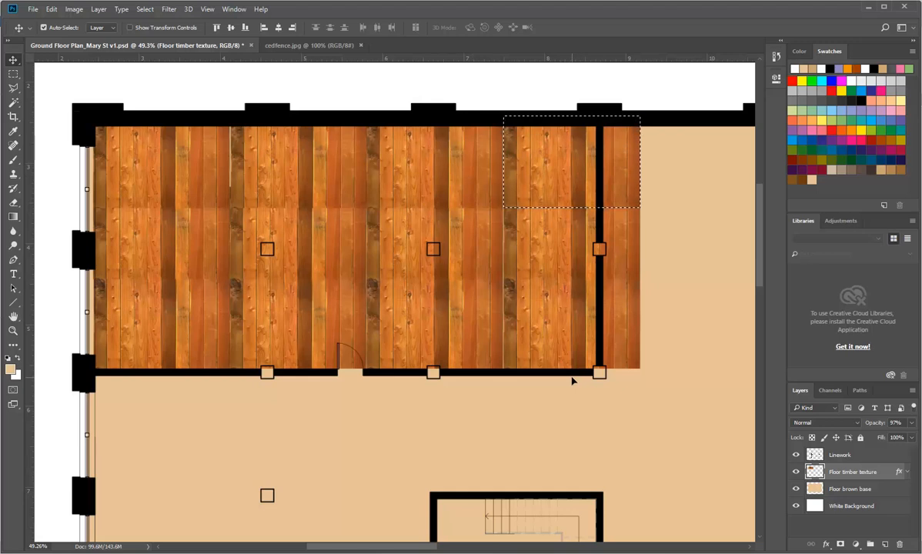
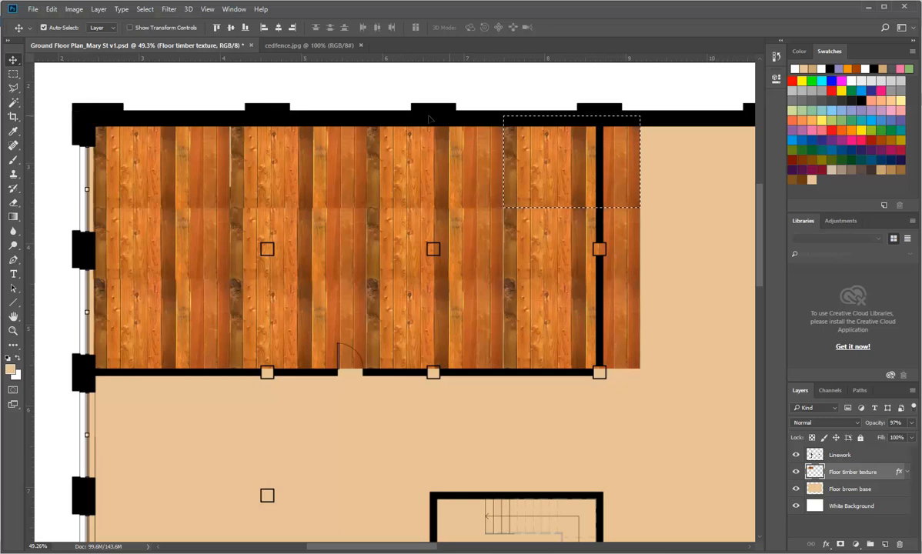
Try clearing a rectangular selection over the timber overhang past the room's right wall on the Linework layer, and undo the clear.
{"action": "left_click", "coordinate": [217, 119]}
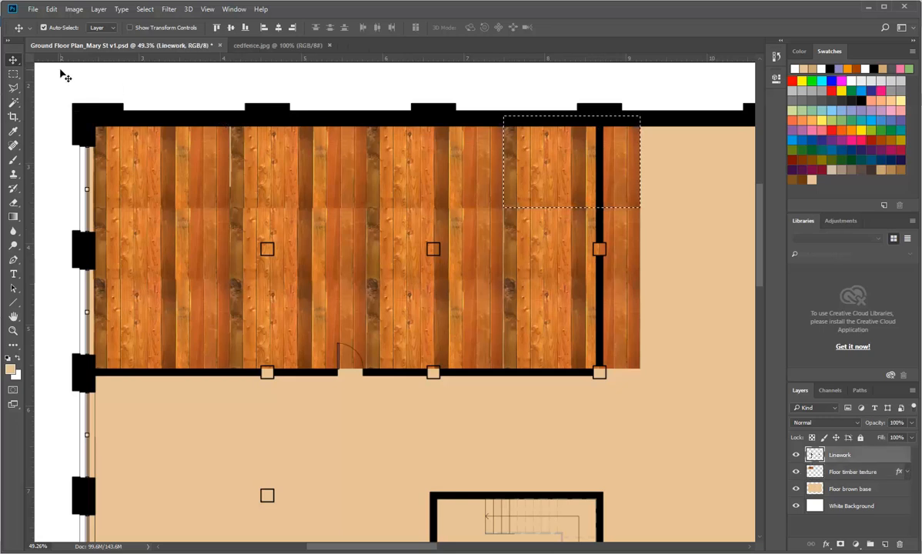
{"action": "left_click", "coordinate": [13, 73]}
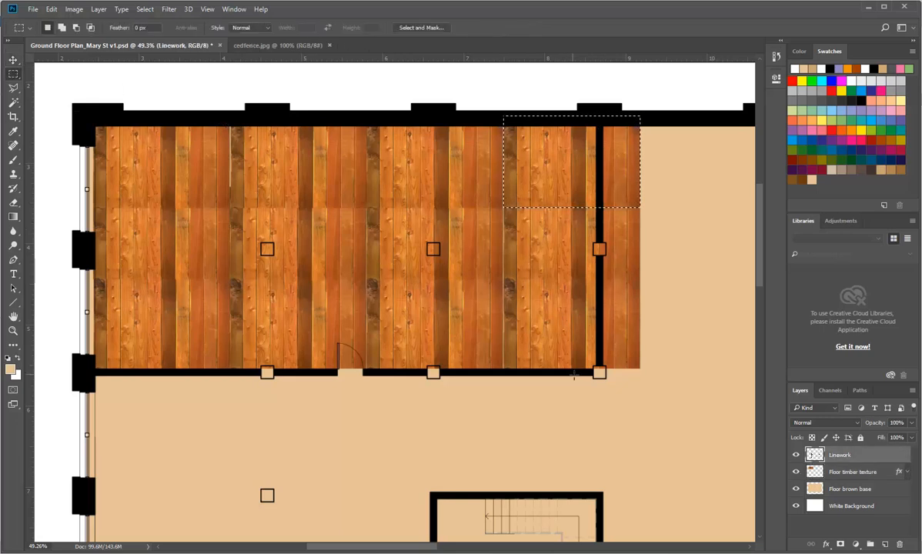
{"action": "left_click_drag", "start_coordinate": [599, 371], "coordinate": [670, 109]}
{"action": "key", "text": "Delete"}
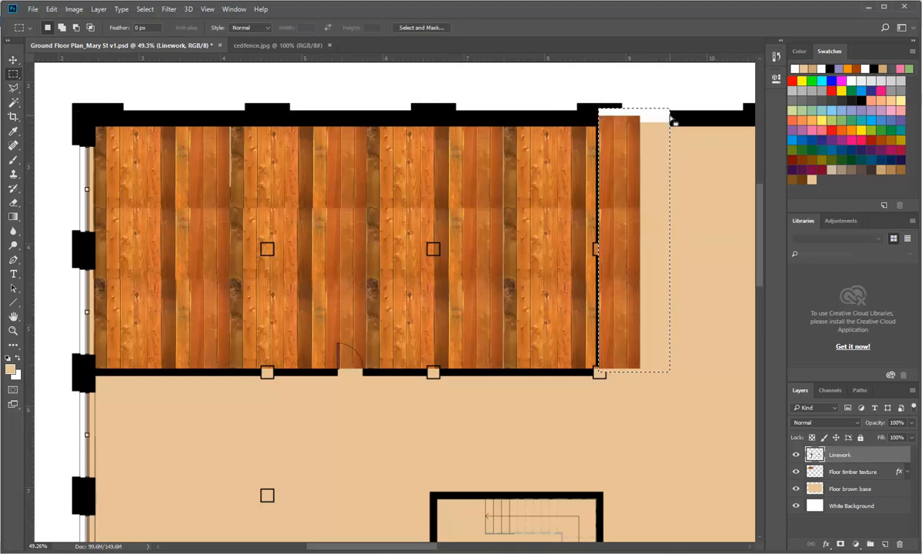
{"action": "left_click", "coordinate": [51, 9]}
{"action": "left_click", "coordinate": [77, 20]}
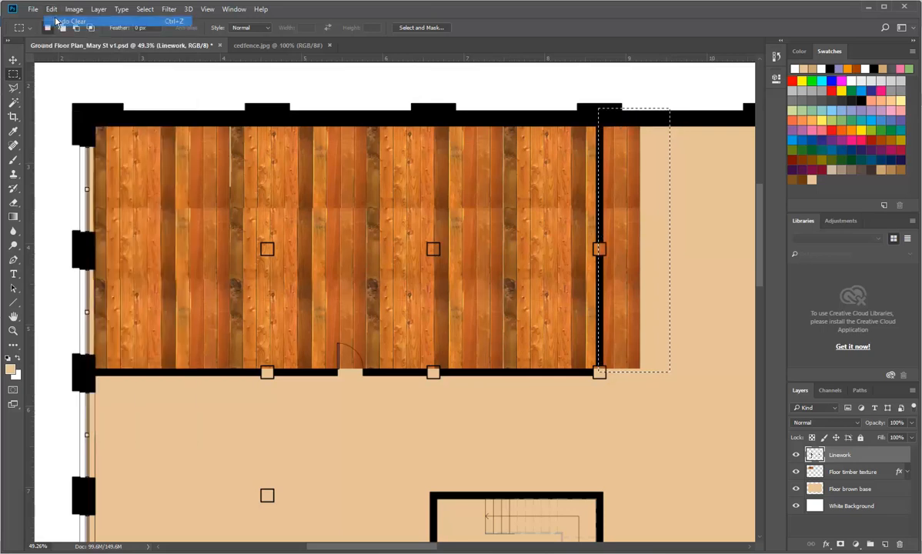
Clear the timber overhanging past the room's right wall from the Floor timber texture layer with a rectangular selection.
{"action": "left_click", "coordinate": [814, 467]}
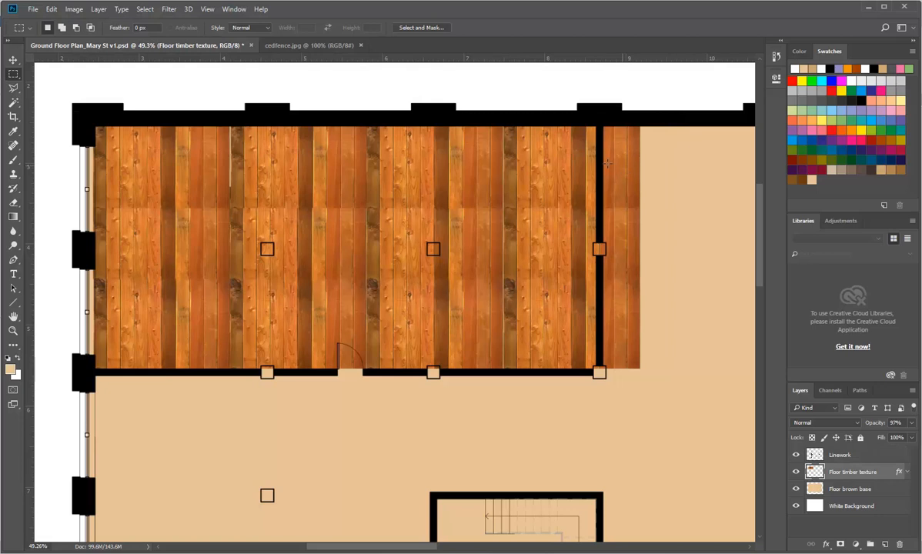
{"action": "left_click_drag", "start_coordinate": [600, 115], "coordinate": [687, 394]}
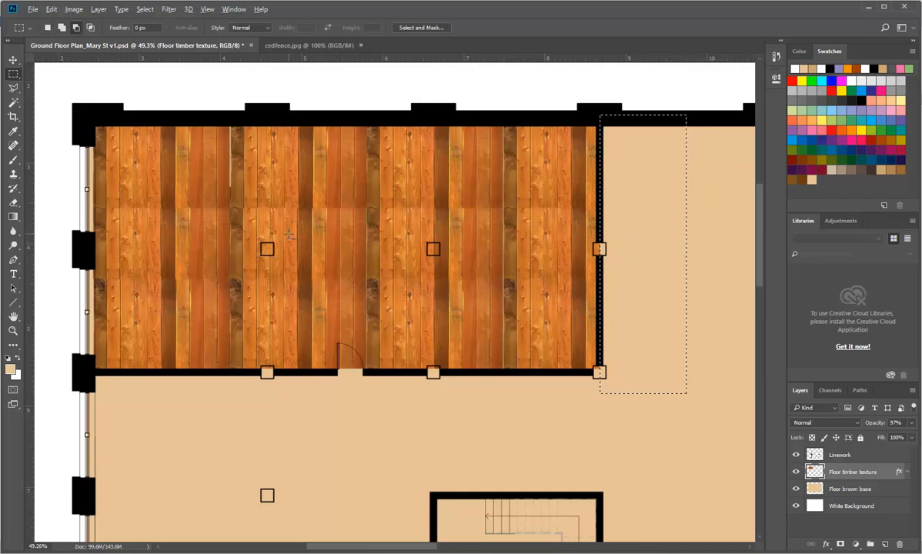
Clear the timber inside the room's left square column using a rectangular selection around its outline.
{"action": "scroll", "coordinate": [265, 248], "scroll_direction": "up", "scroll_amount": 3}
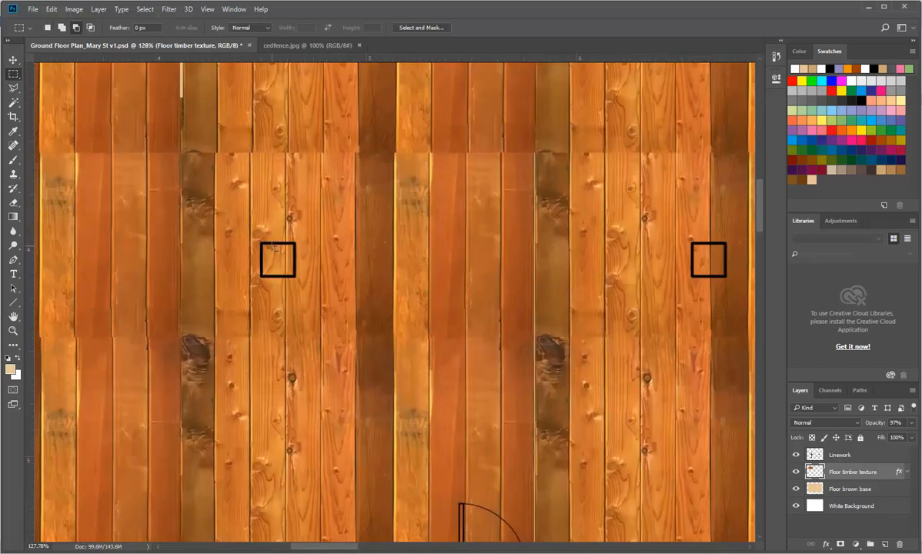
{"action": "scroll", "coordinate": [270, 248], "scroll_direction": "down", "scroll_amount": 3}
{"action": "scroll", "coordinate": [272, 248], "scroll_direction": "down", "scroll_amount": 1}
{"action": "scroll", "coordinate": [272, 248], "scroll_direction": "up", "scroll_amount": 5}
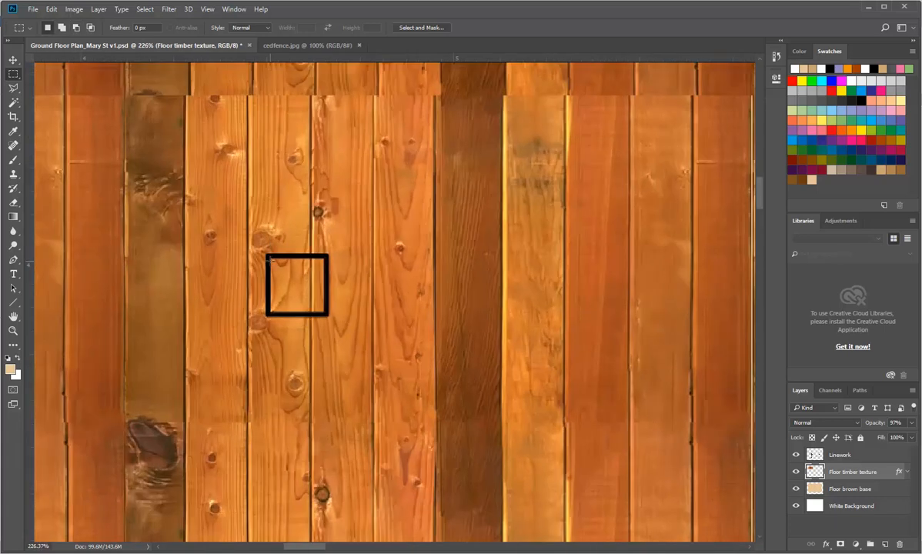
{"action": "left_click_drag", "start_coordinate": [267, 255], "coordinate": [328, 315]}
{"action": "key", "text": "alt+BackSpace"}
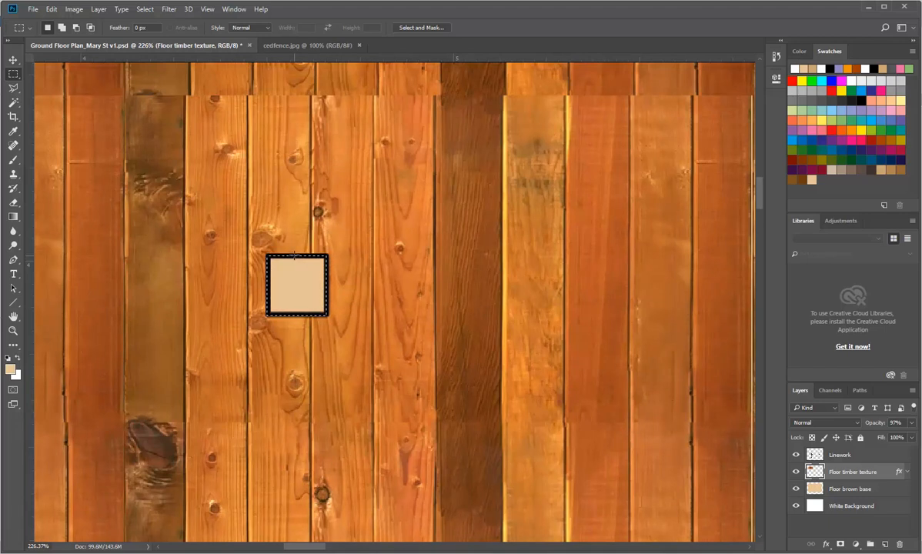
{"action": "scroll", "coordinate": [294, 253], "scroll_direction": "down", "scroll_amount": 5}
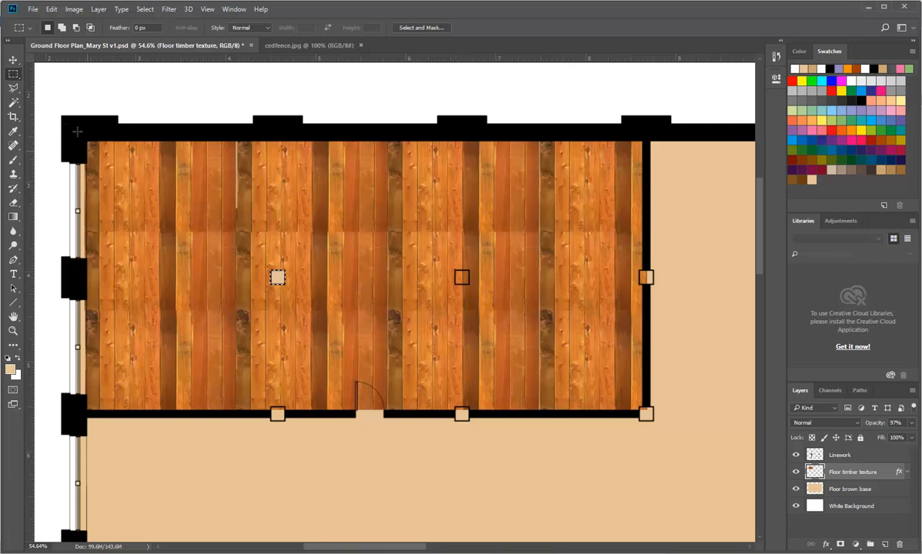
Step back through the history to undo clearing the timber in the column and past the right wall.
{"action": "left_click", "coordinate": [51, 9]}
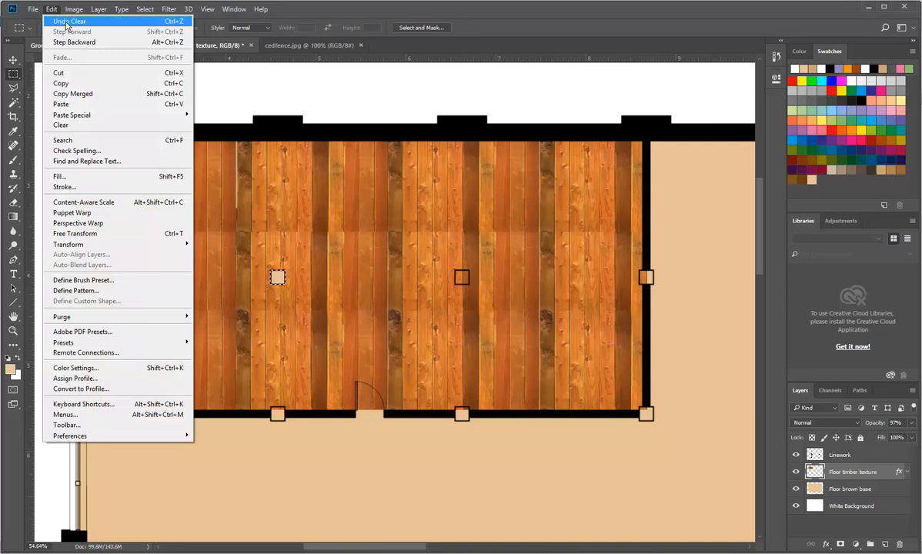
{"action": "left_click", "coordinate": [64, 42]}
{"action": "left_click", "coordinate": [52, 10]}
{"action": "left_click", "coordinate": [64, 43]}
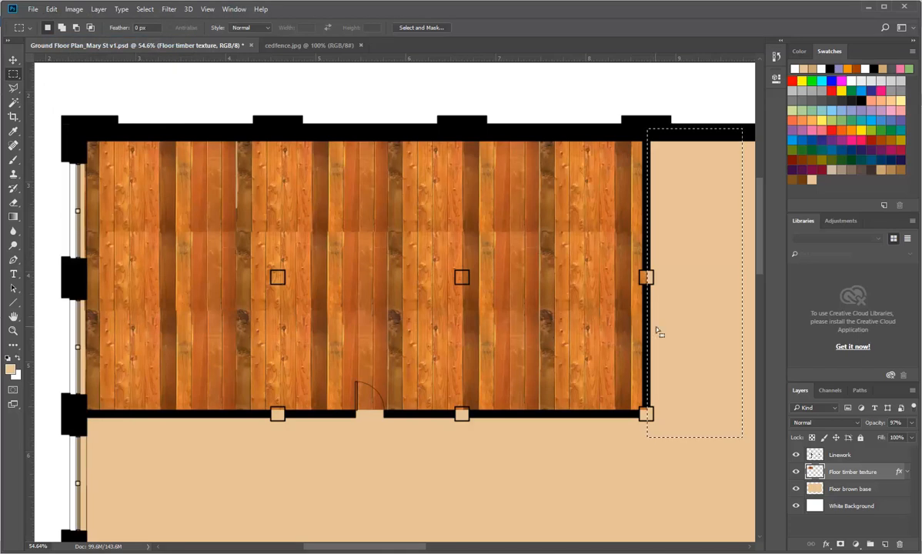
{"action": "left_click", "coordinate": [51, 9]}
{"action": "left_click", "coordinate": [63, 40]}
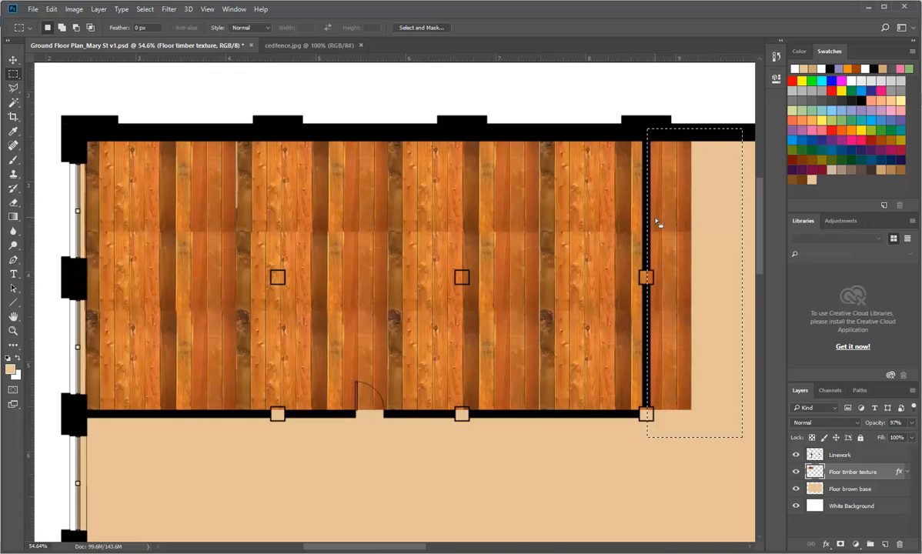
Clear the selection and add a Reveal All layer mask to the Floor timber texture layer.
{"action": "left_click", "coordinate": [674, 353]}
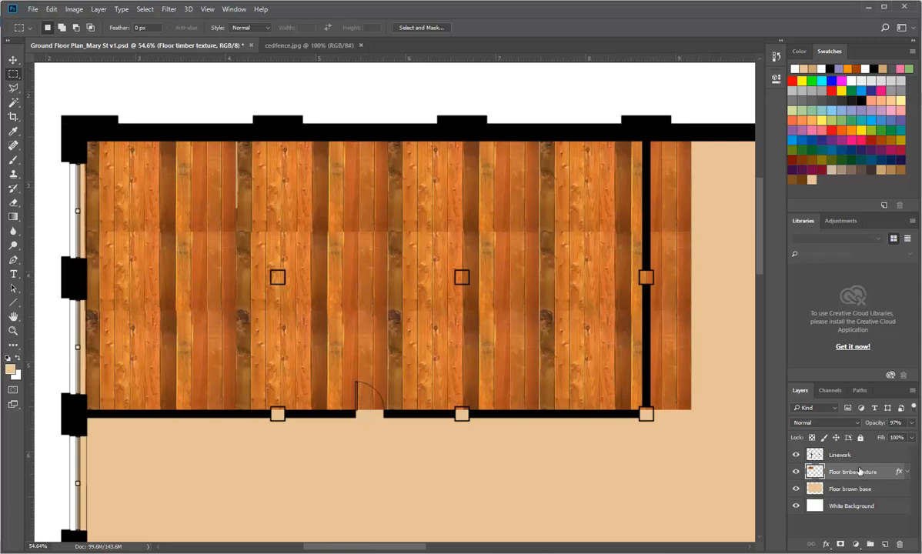
{"action": "left_click", "coordinate": [795, 471]}
{"action": "left_click", "coordinate": [795, 471]}
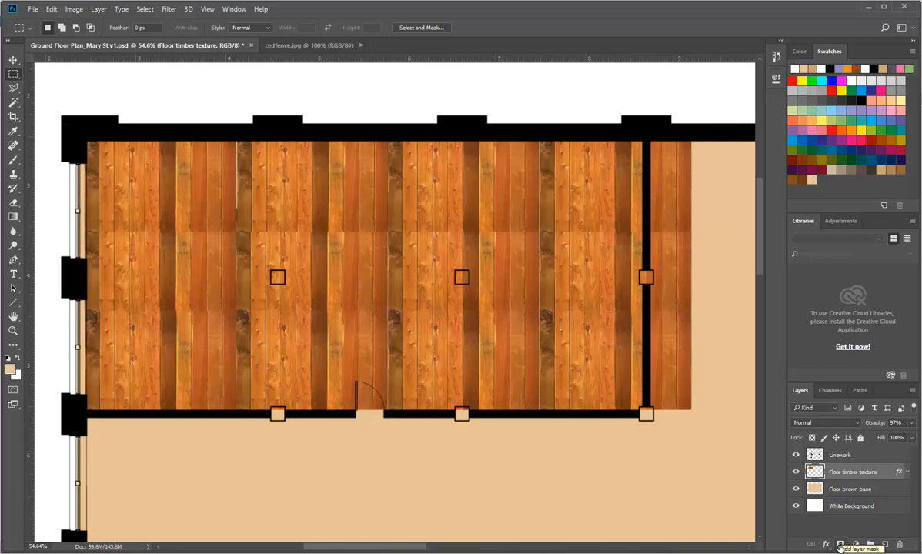
{"action": "left_click", "coordinate": [99, 9]}
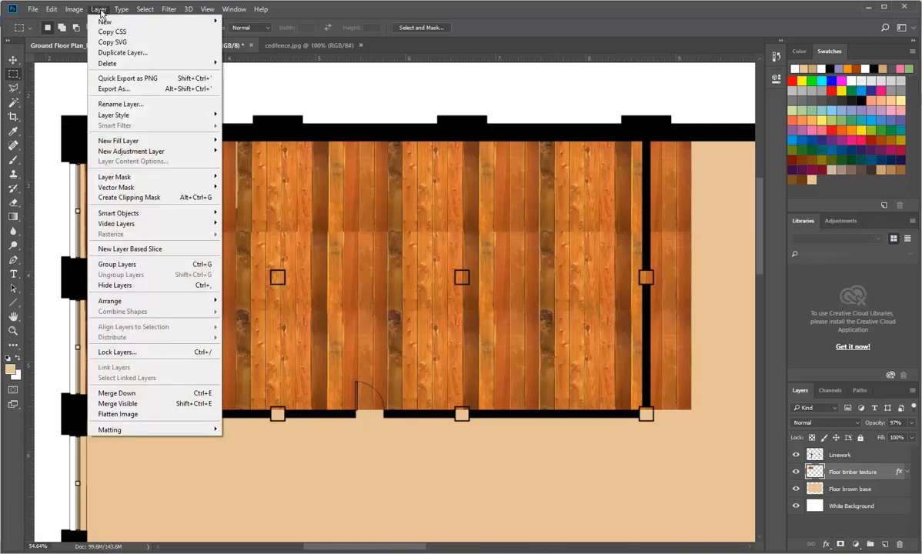
{"action": "mouse_move", "coordinate": [132, 179]}
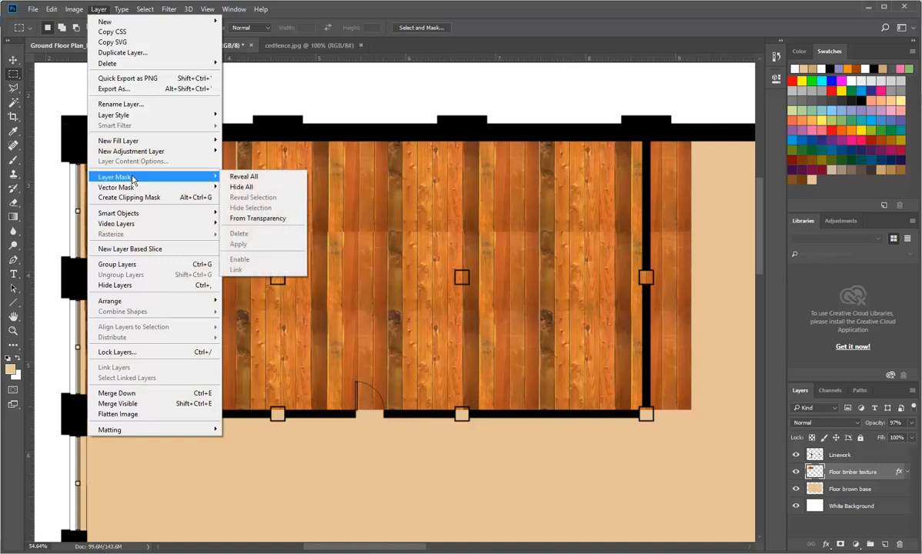
{"action": "left_click", "coordinate": [248, 181]}
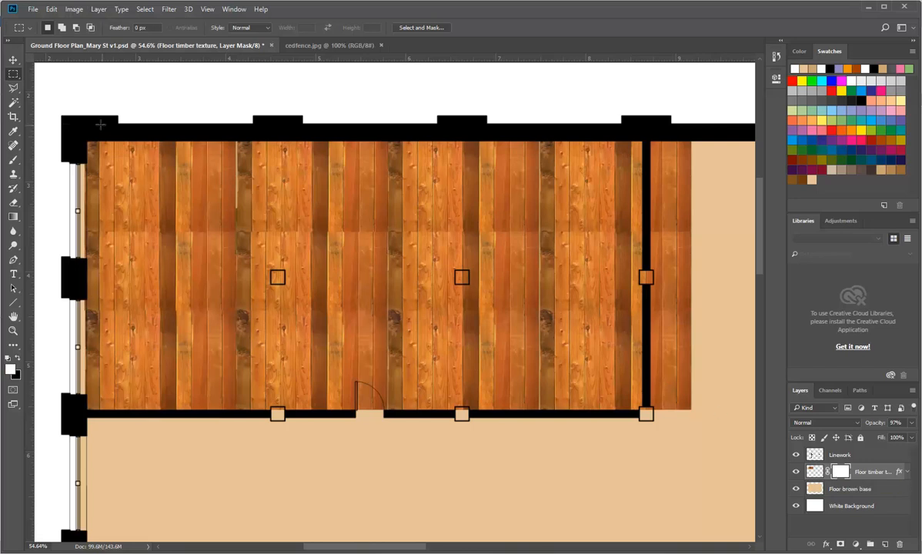
Select a strip about 0.8 by 4 in over the timber beyond the room's right-hand wall, including the column, and fill it black on the mask.
{"action": "left_click_drag", "start_coordinate": [714, 98], "coordinate": [642, 457]}
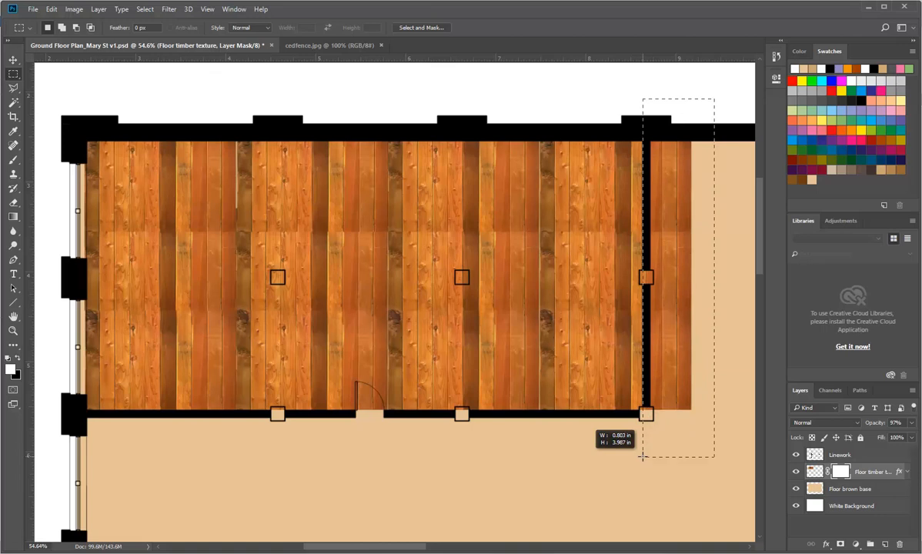
{"action": "left_click_drag", "start_coordinate": [642, 457], "coordinate": [643, 457]}
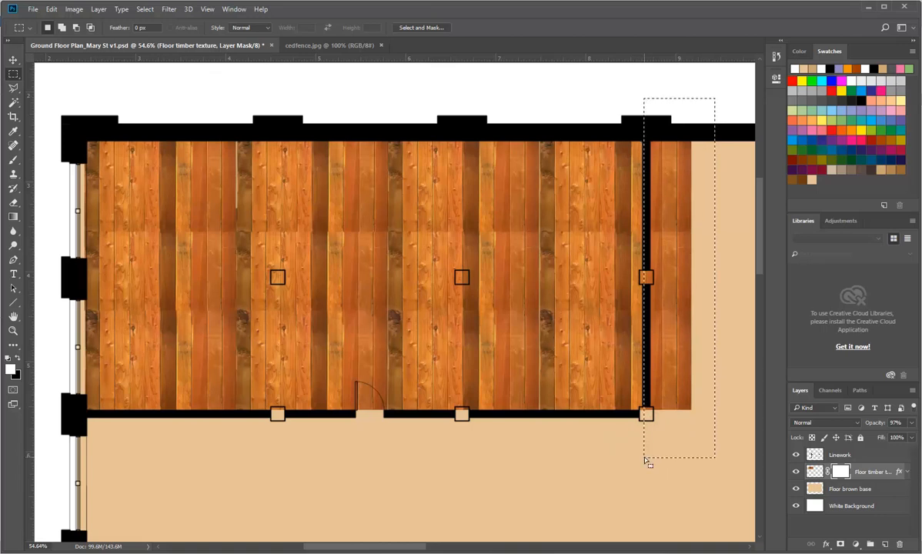
{"action": "key", "text": "shift"}
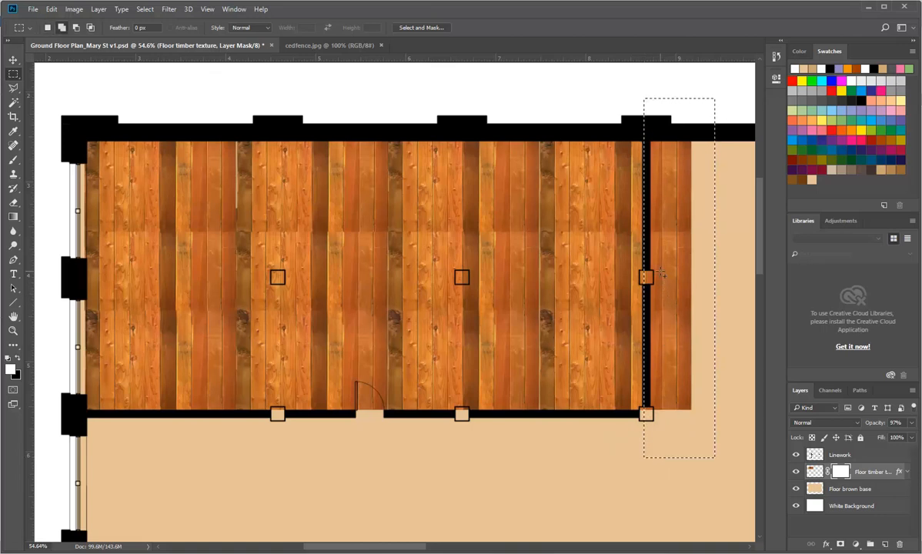
{"action": "left_click_drag", "start_coordinate": [659, 271], "coordinate": [639, 285]}
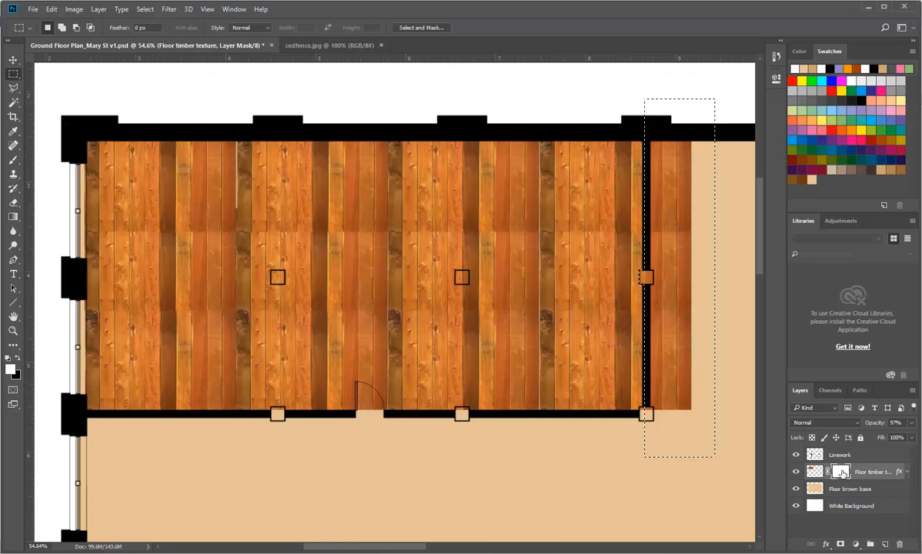
{"action": "left_click", "coordinate": [18, 359]}
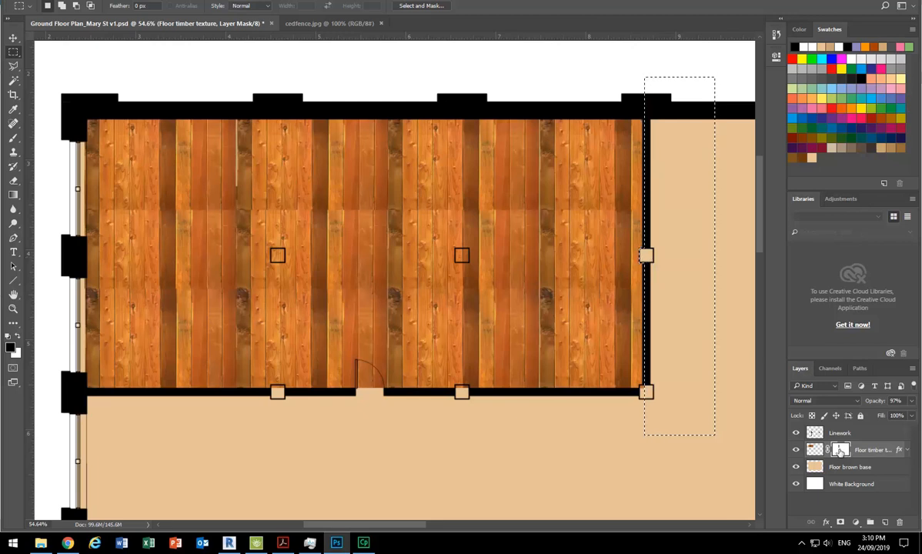
{"action": "double_click", "coordinate": [841, 452]}
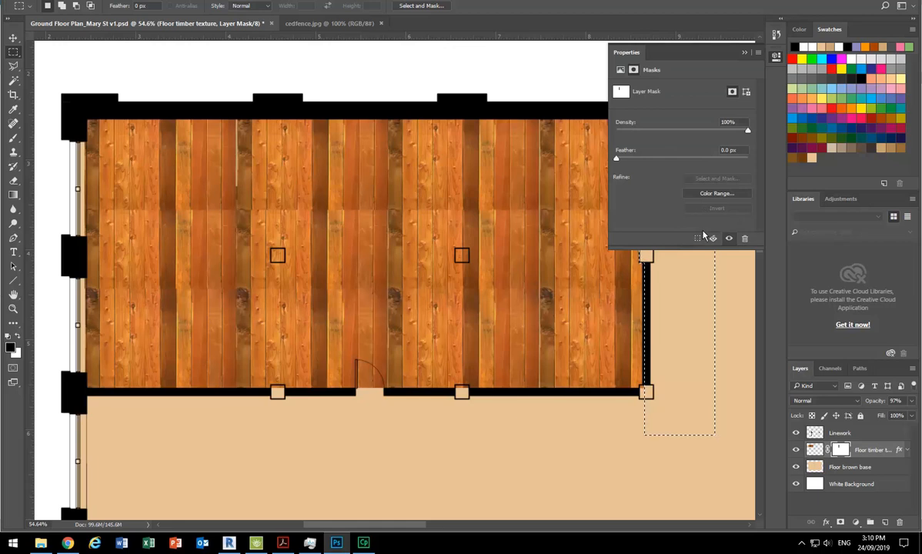
{"action": "left_click", "coordinate": [743, 53]}
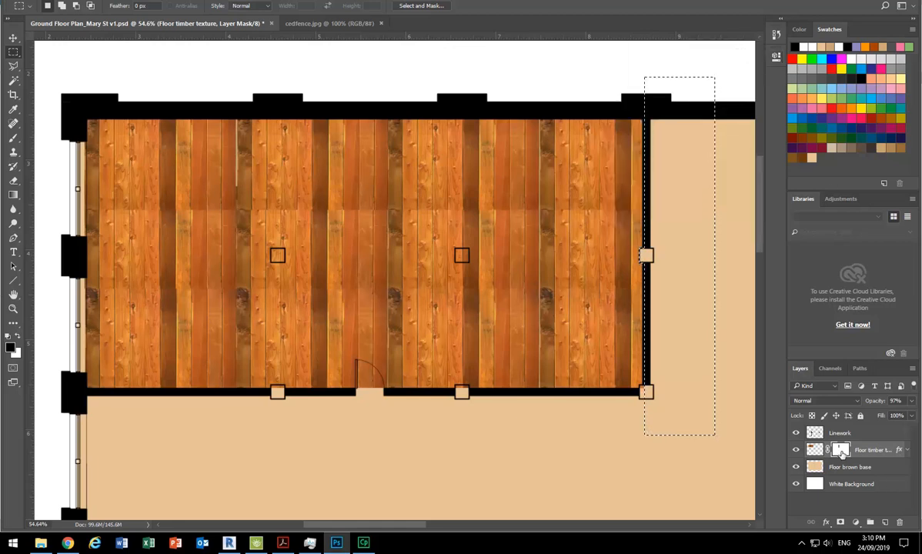
{"action": "right_click", "coordinate": [841, 452]}
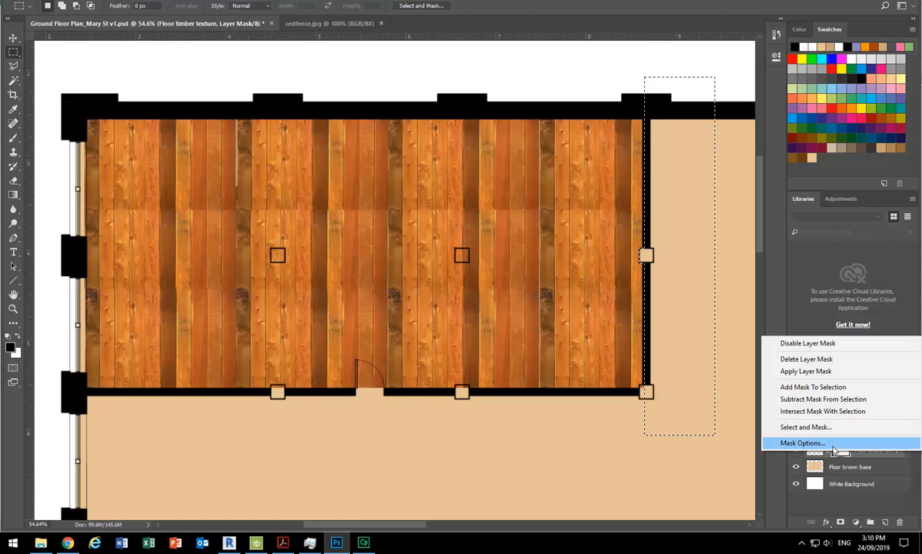
{"action": "left_click", "coordinate": [778, 304]}
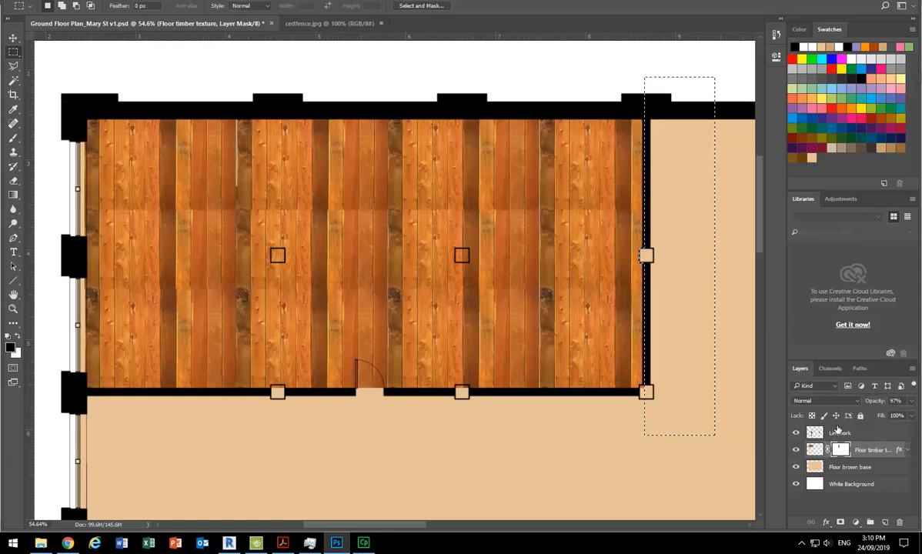
{"action": "right_click", "coordinate": [874, 454]}
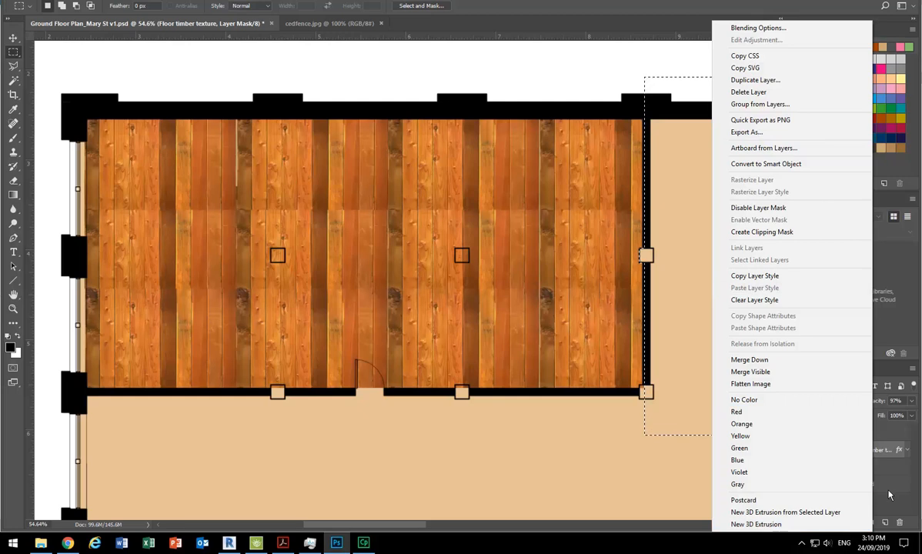
{"action": "left_click", "coordinate": [377, 515]}
Switch to Chrome and search Google for "photoshop show layer mask shortcut".
{"action": "left_click", "coordinate": [68, 543]}
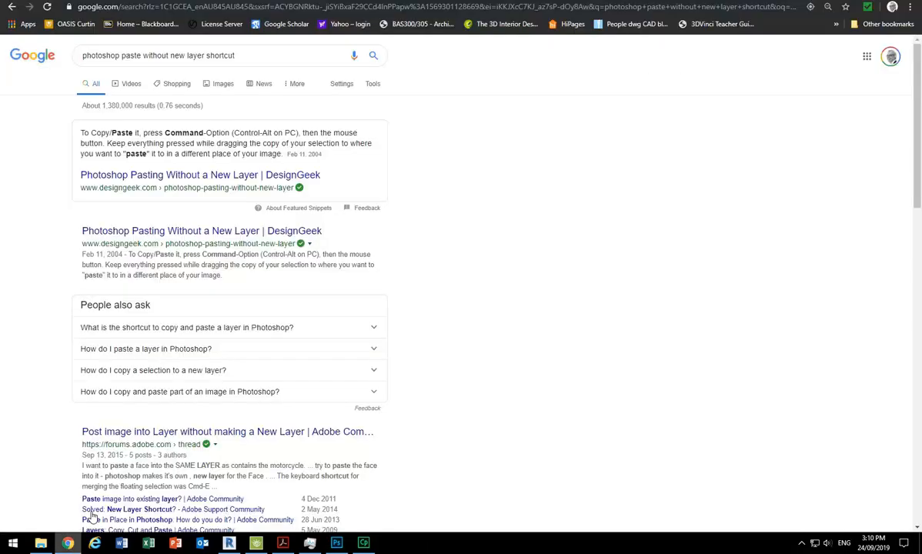
{"action": "left_click", "coordinate": [133, 54]}
{"action": "left_click_drag", "start_coordinate": [121, 55], "coordinate": [205, 56]}
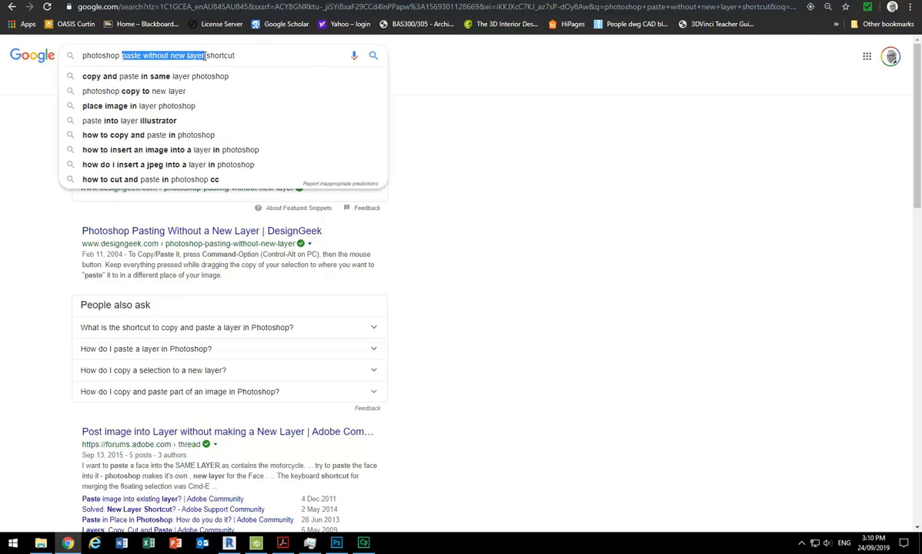
{"action": "type", "text": "show laye"}
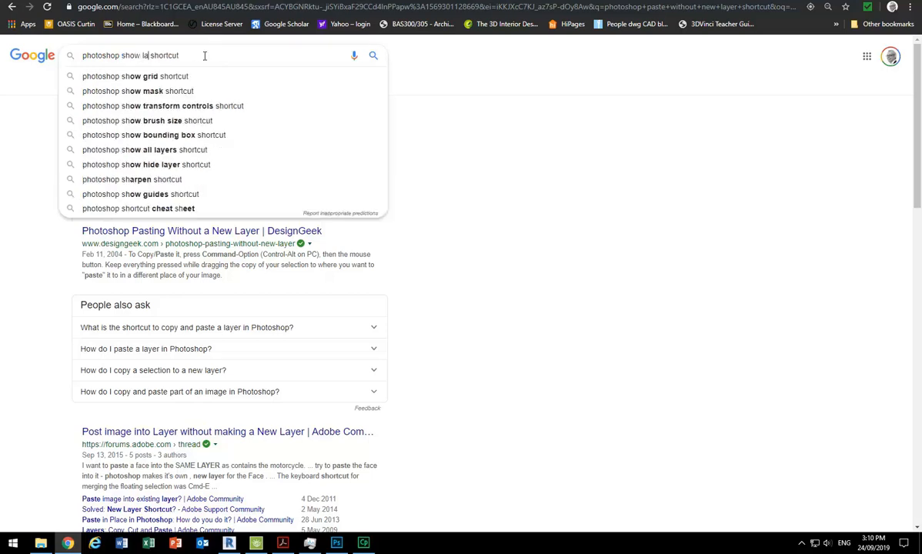
{"action": "type", "text": "r mask"}
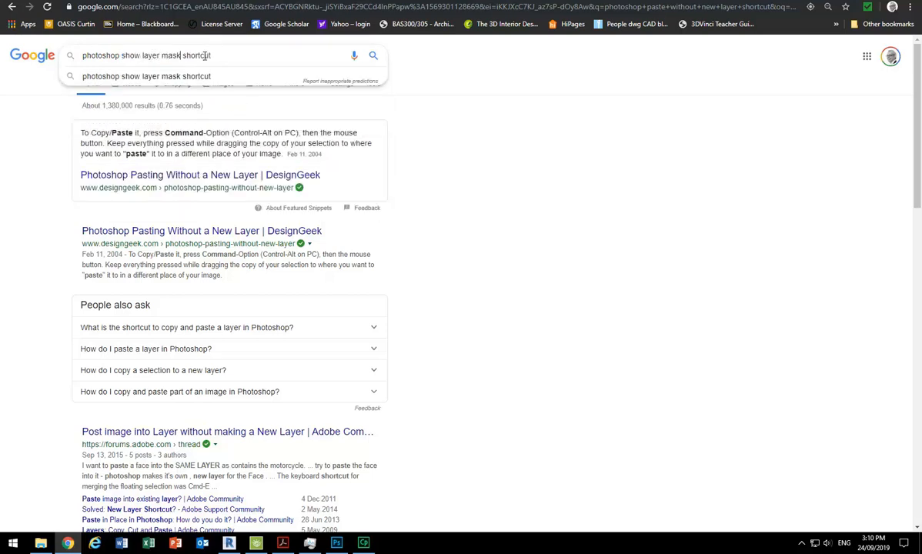
{"action": "key", "text": "Return"}
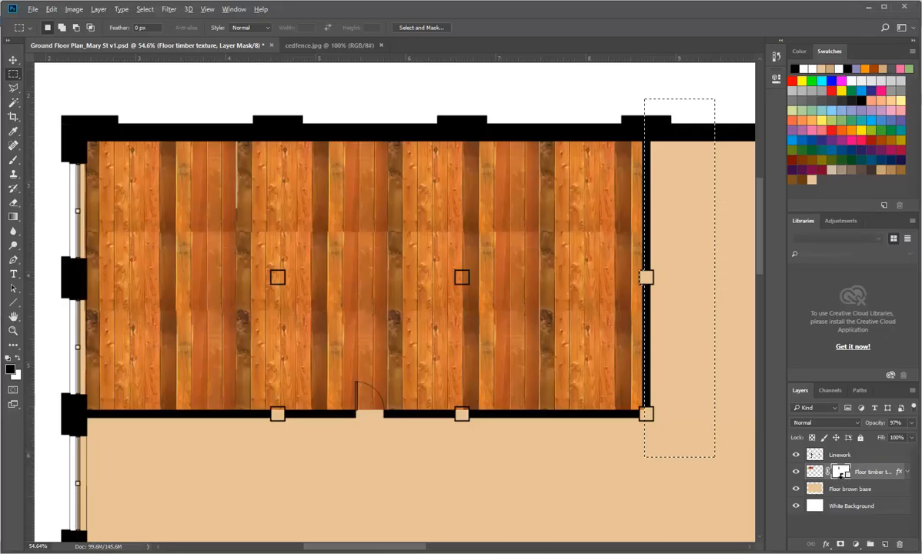
Back in Photoshop, toggle the timber layer's mask view on the canvas to inspect the masked area, ending in the normal view.
{"action": "left_click", "coordinate": [840, 473], "text": "alt"}
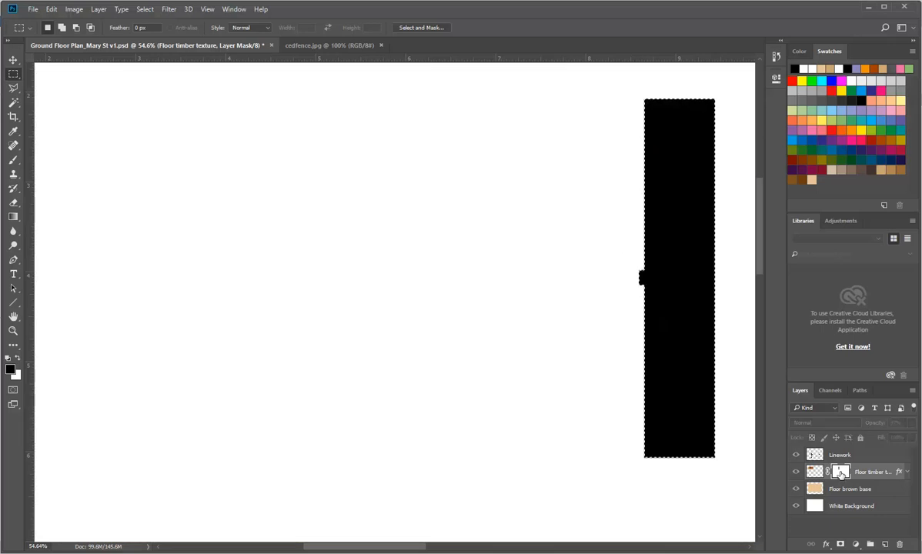
{"action": "left_click", "coordinate": [840, 473], "text": "alt"}
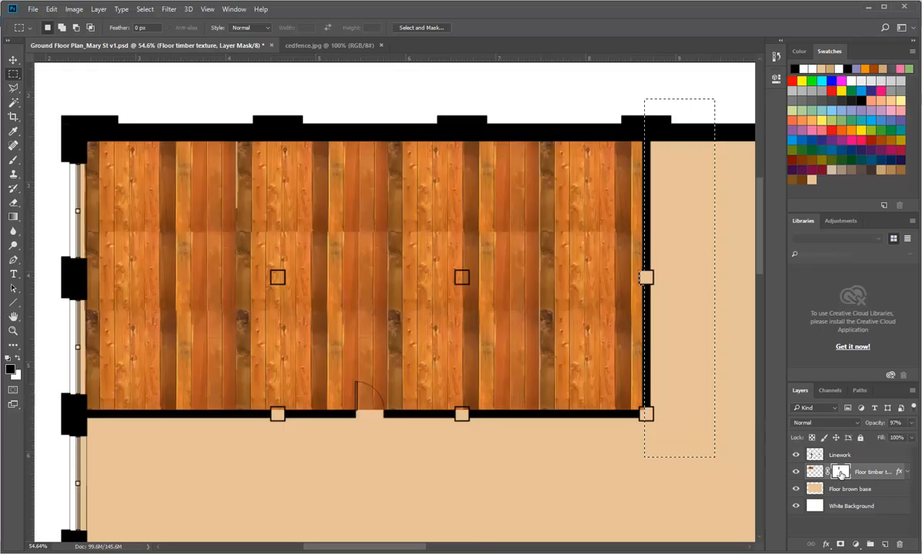
{"action": "left_click", "coordinate": [840, 473], "text": "alt"}
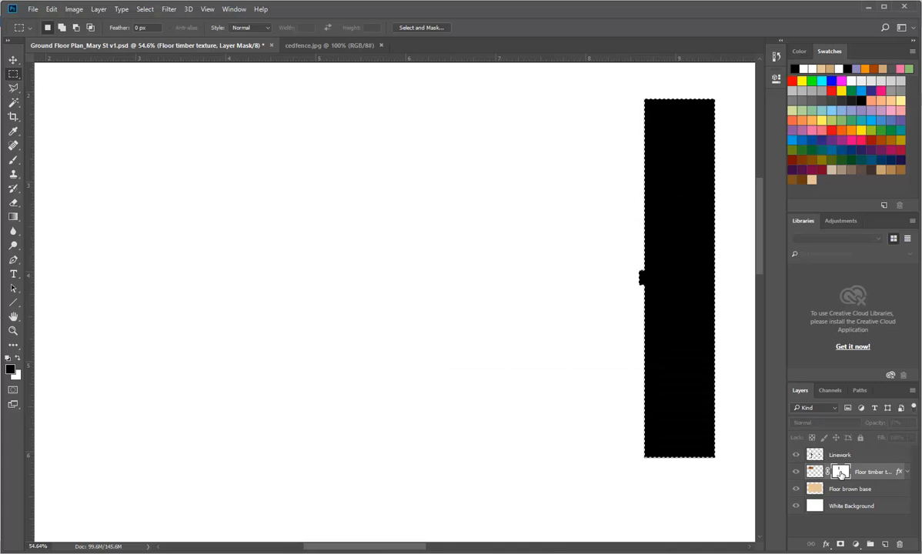
{"action": "left_click", "coordinate": [840, 473], "text": "alt"}
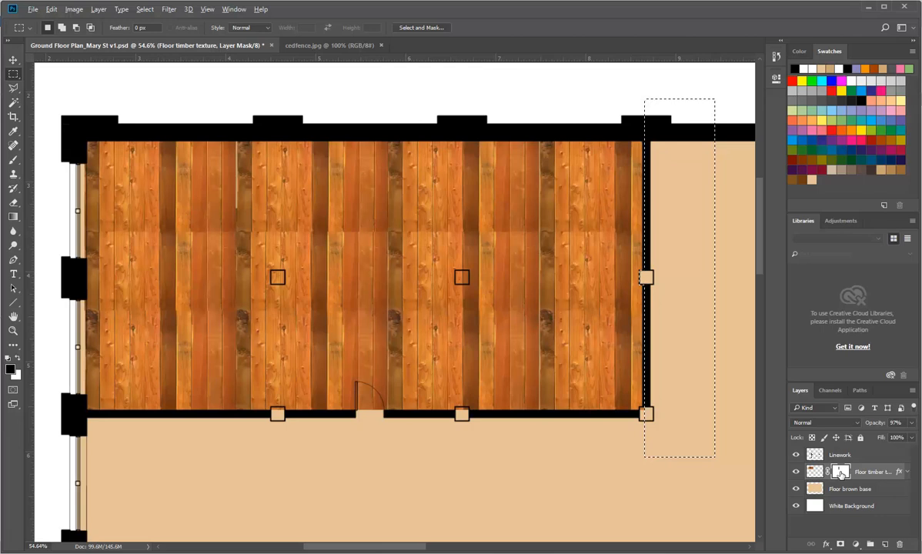
{"action": "left_click", "coordinate": [840, 473], "text": "alt"}
{"action": "left_click", "coordinate": [841, 473], "text": "alt"}
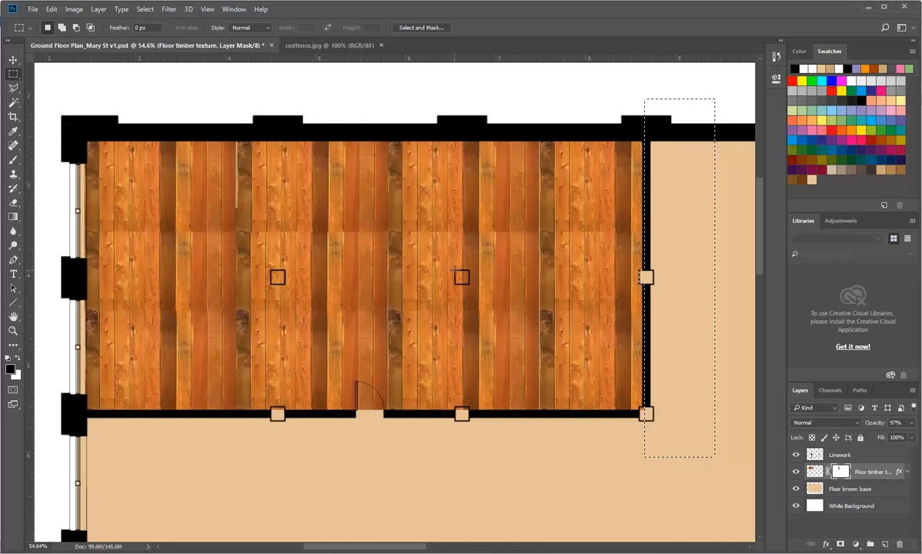
Select the two freestanding square columns inside the timber-floored room with the Rectangular Marquee, combining both into one selection.
{"action": "scroll", "coordinate": [454, 270], "scroll_direction": "up", "scroll_amount": 10}
{"action": "left_click_drag", "start_coordinate": [450, 233], "coordinate": [503, 290]}
{"action": "scroll", "coordinate": [504, 290], "scroll_direction": "down", "scroll_amount": 10}
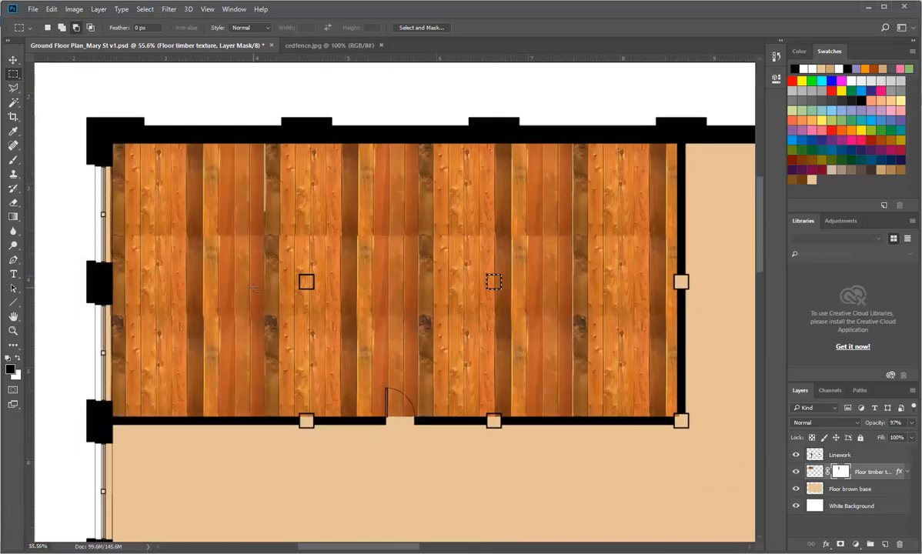
{"action": "scroll", "coordinate": [300, 275], "scroll_direction": "up", "scroll_amount": 12}
{"action": "key", "text": "shift"}
{"action": "left_click_drag", "start_coordinate": [329, 266], "coordinate": [408, 343]}
{"action": "scroll", "coordinate": [339, 326], "scroll_direction": "down", "scroll_amount": 4}
{"action": "scroll", "coordinate": [340, 327], "scroll_direction": "down", "scroll_amount": 5}
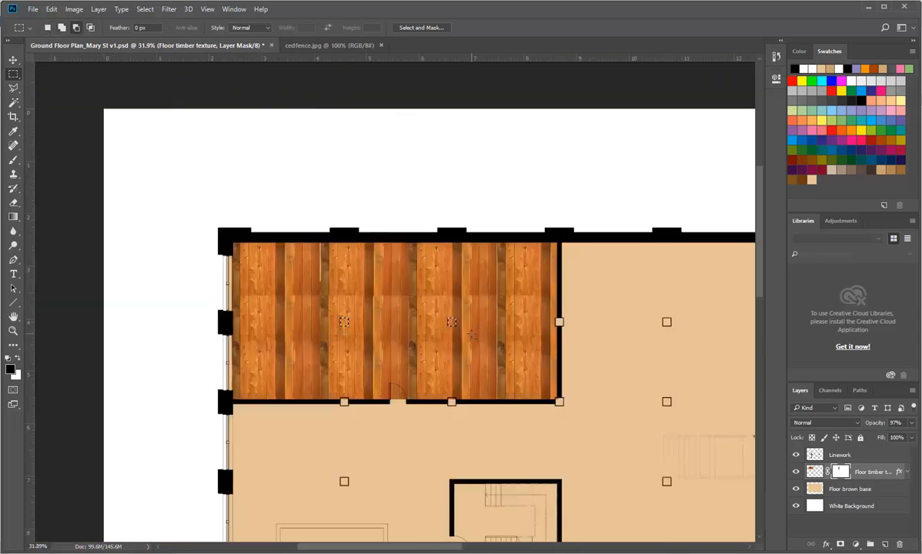
{"action": "scroll", "coordinate": [470, 335], "scroll_direction": "up", "scroll_amount": 2}
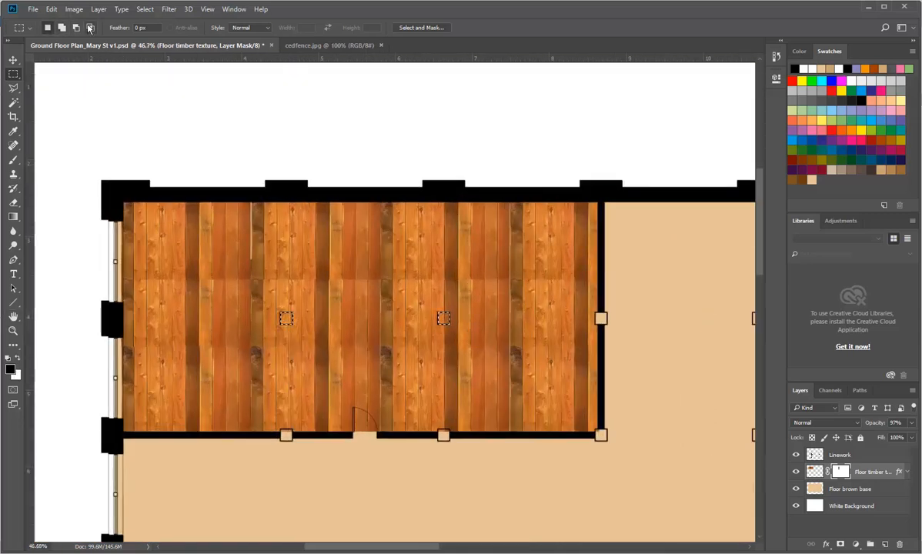
Fill the selected column areas with black on the timber layer's mask.
{"action": "left_click", "coordinate": [51, 9]}
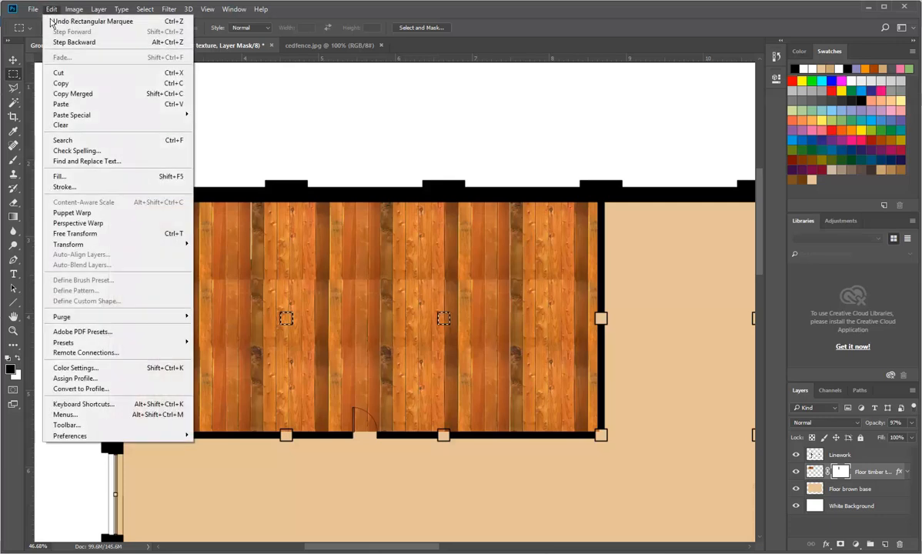
{"action": "left_click", "coordinate": [62, 173]}
{"action": "left_click", "coordinate": [357, 117]}
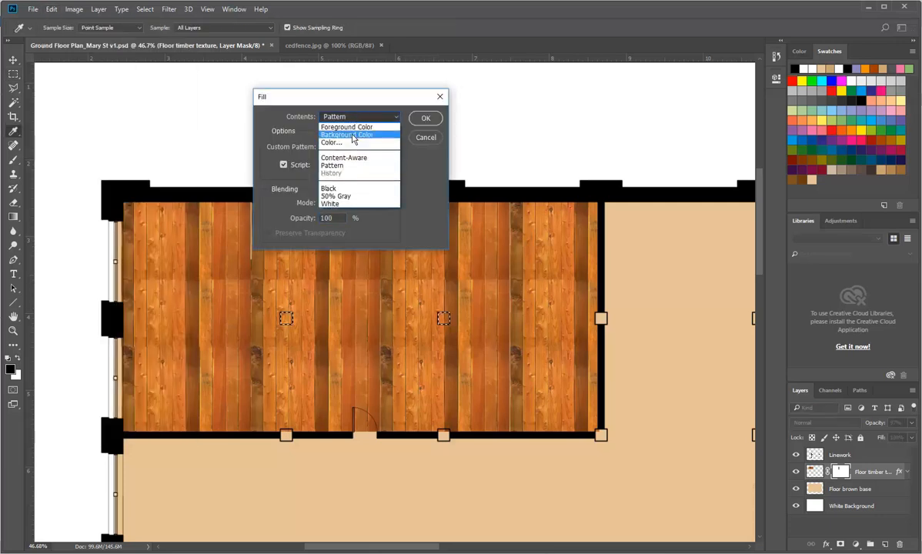
{"action": "left_click", "coordinate": [343, 183]}
{"action": "left_click", "coordinate": [426, 118]}
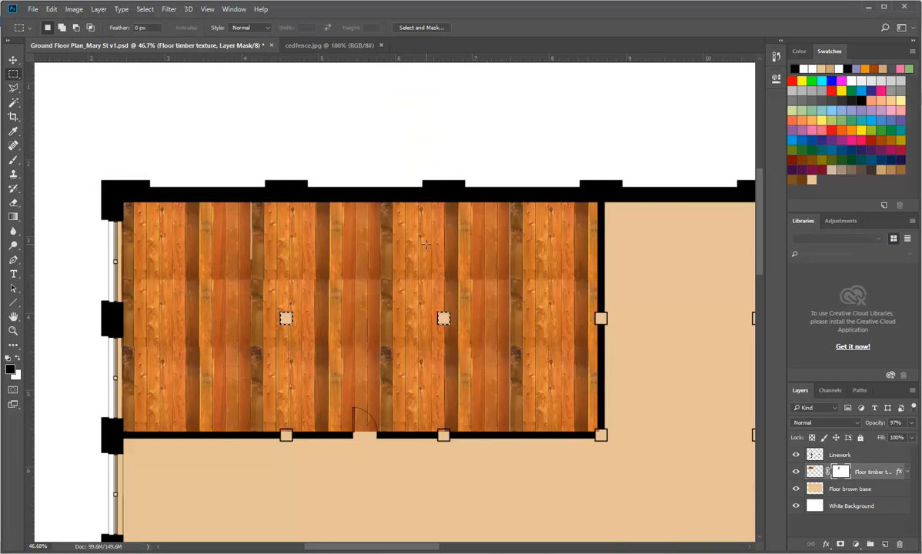
Switch to the Move tool and save the ground floor plan document.
{"action": "key", "text": "v"}
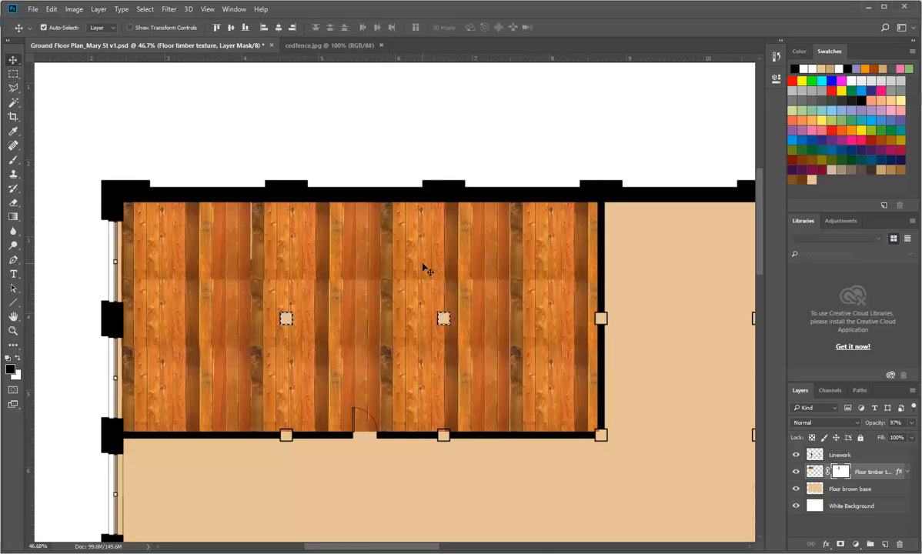
{"action": "scroll", "coordinate": [186, 213], "scroll_direction": "down", "scroll_amount": 5}
{"action": "scroll", "coordinate": [186, 218], "scroll_direction": "down", "scroll_amount": 3}
{"action": "key", "text": "ctrl"}
{"action": "scroll", "coordinate": [456, 267], "scroll_direction": "up", "scroll_amount": 2}
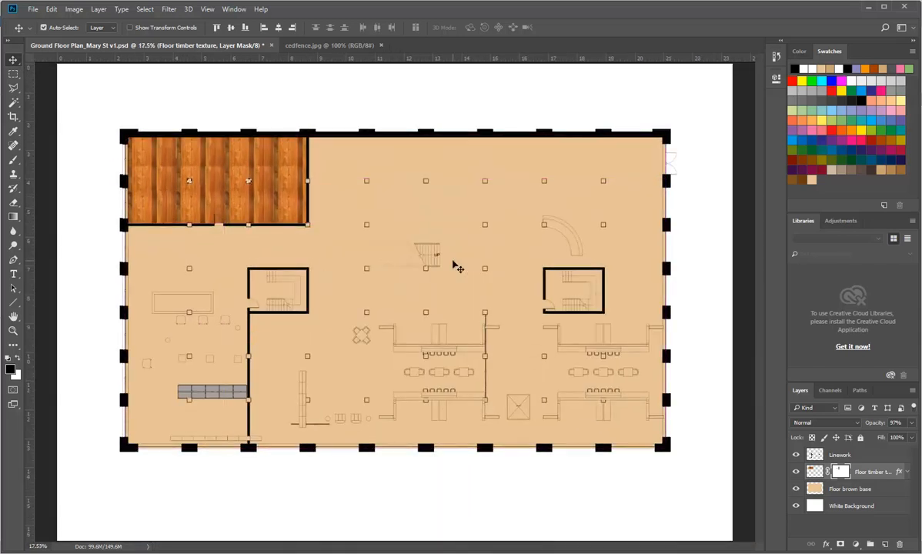
{"action": "left_click", "coordinate": [33, 9]}
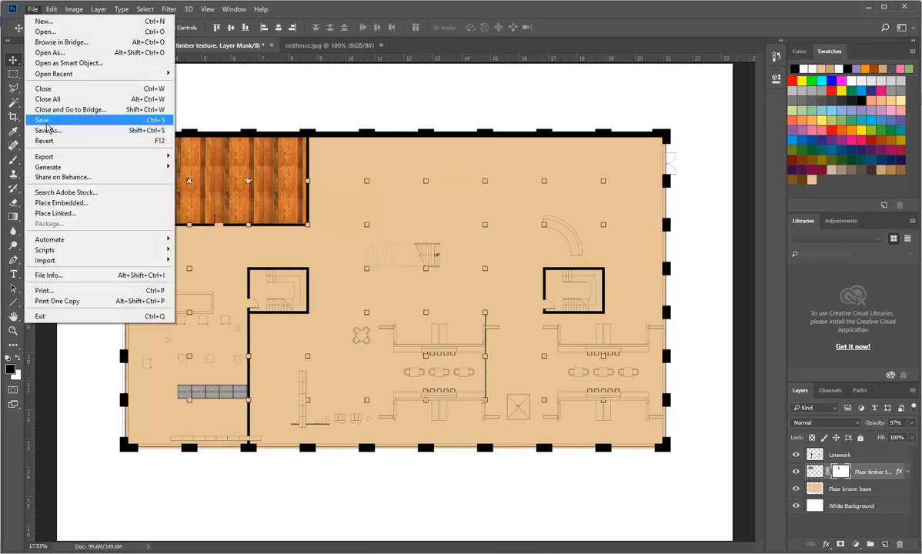
{"action": "left_click", "coordinate": [42, 116]}
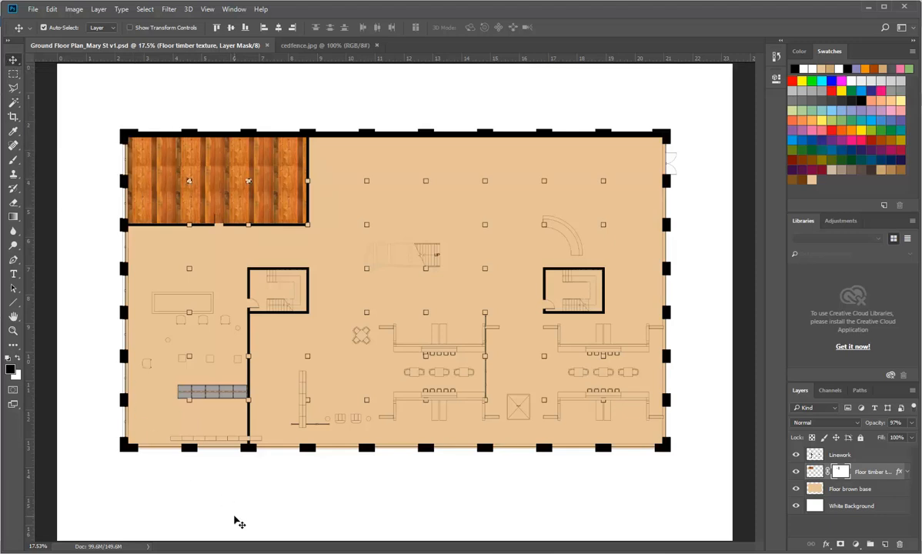
Switch to Revit and activate the ground floor plan viewport on sheet A107 for editing.
{"action": "key", "text": "alt+Tab"}
{"action": "key", "text": "alt+Tab"}
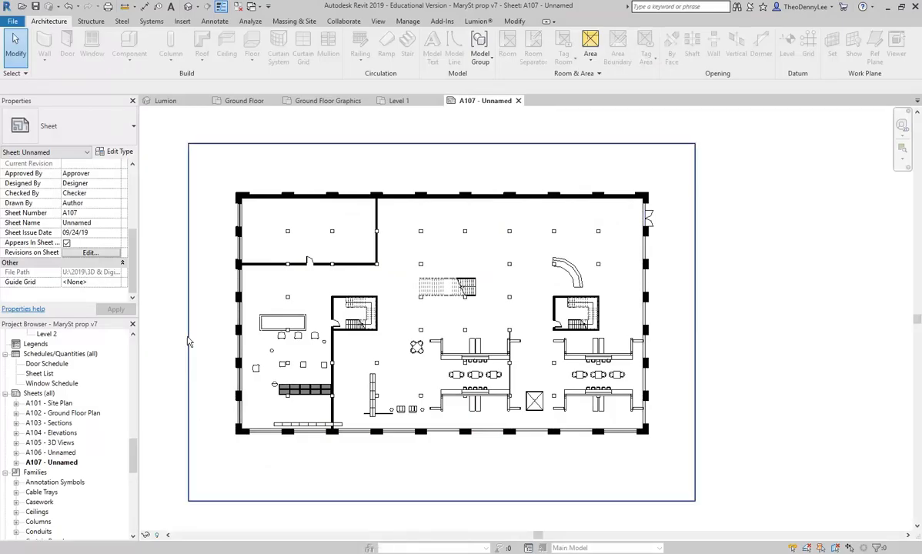
{"action": "scroll", "coordinate": [291, 229], "scroll_direction": "up", "scroll_amount": 3}
{"action": "scroll", "coordinate": [291, 229], "scroll_direction": "up", "scroll_amount": 3}
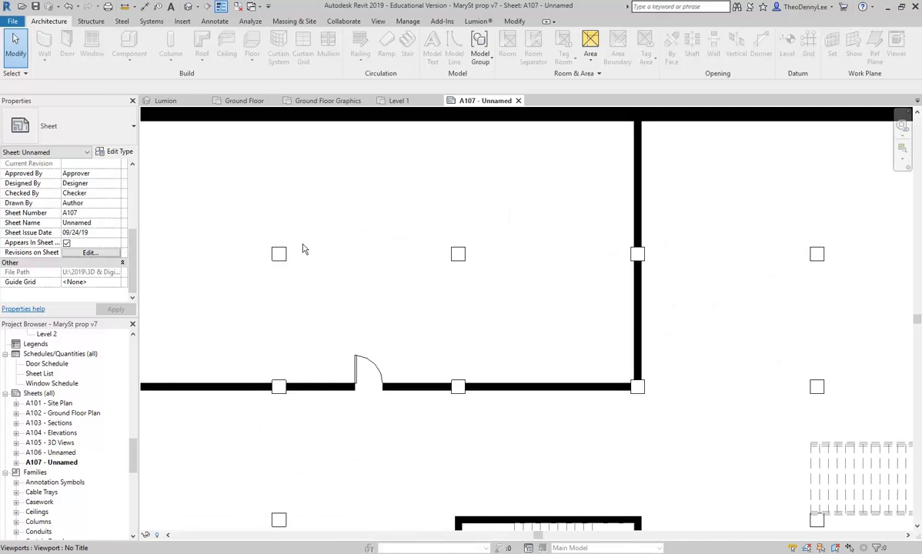
{"action": "right_click", "coordinate": [333, 209]}
{"action": "left_click", "coordinate": [399, 274]}
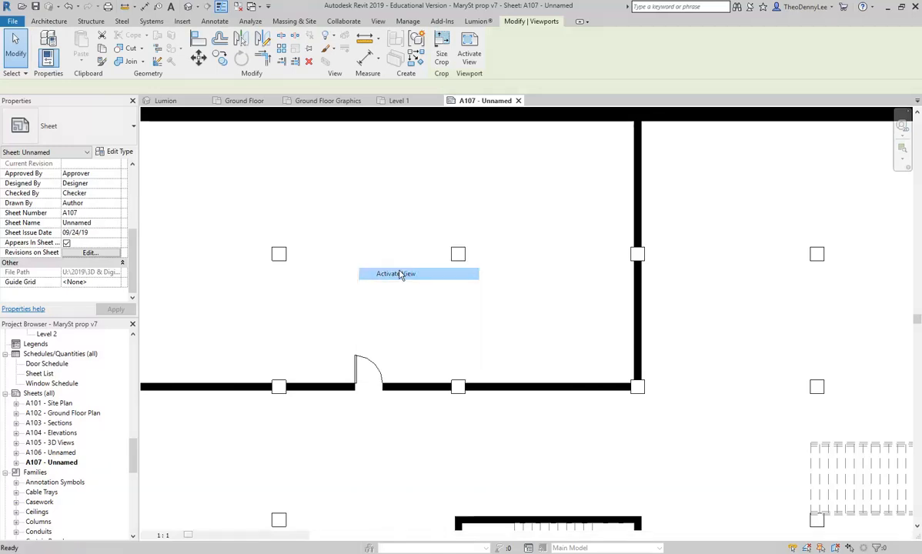
Delete the two freestanding square columns in the upper-left room of the plan and deactivate the view.
{"action": "left_click", "coordinate": [458, 254]}
{"action": "left_click", "coordinate": [279, 254], "text": "ctrl"}
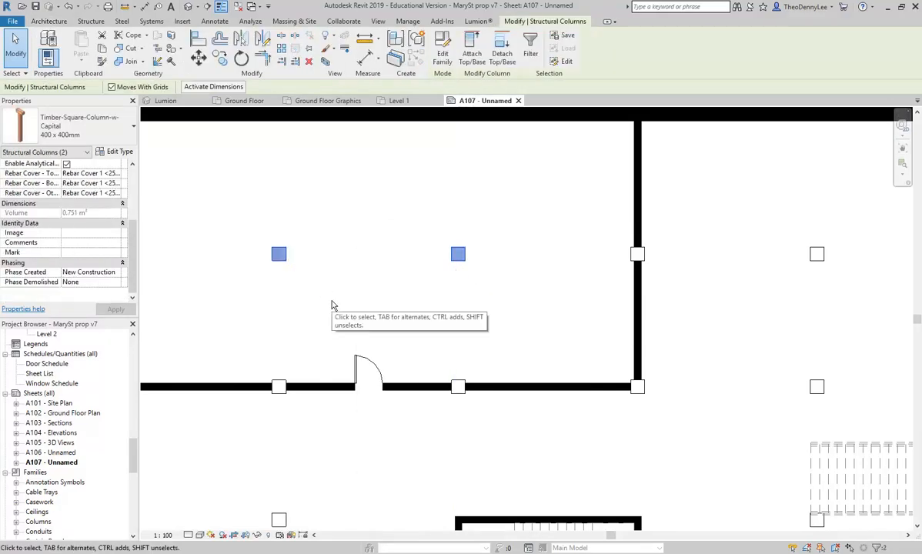
{"action": "key", "text": "Delete"}
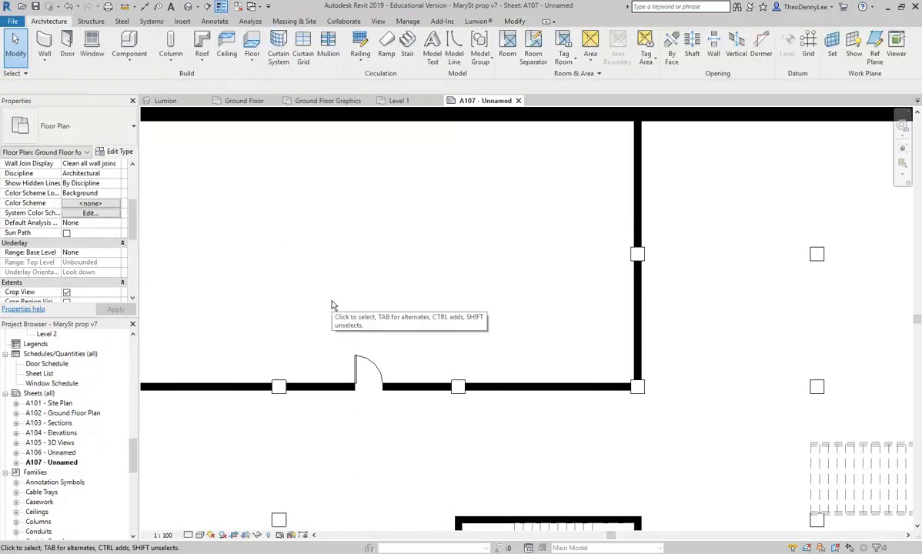
{"action": "right_click", "coordinate": [333, 306]}
{"action": "left_click", "coordinate": [358, 352]}
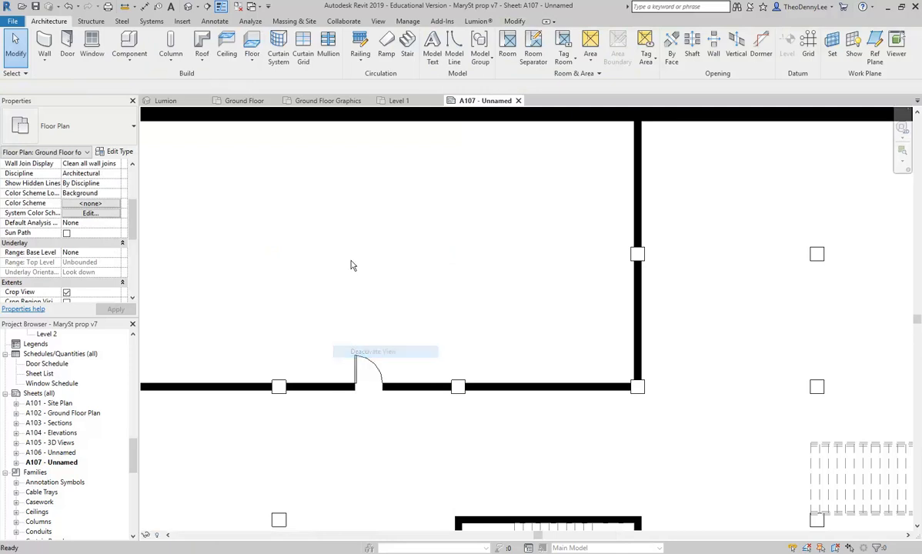
{"action": "scroll", "coordinate": [354, 265], "scroll_direction": "down", "scroll_amount": 5}
{"action": "scroll", "coordinate": [388, 312], "scroll_direction": "up", "scroll_amount": 2}
{"action": "left_click_drag", "start_coordinate": [413, 311], "coordinate": [468, 301]}
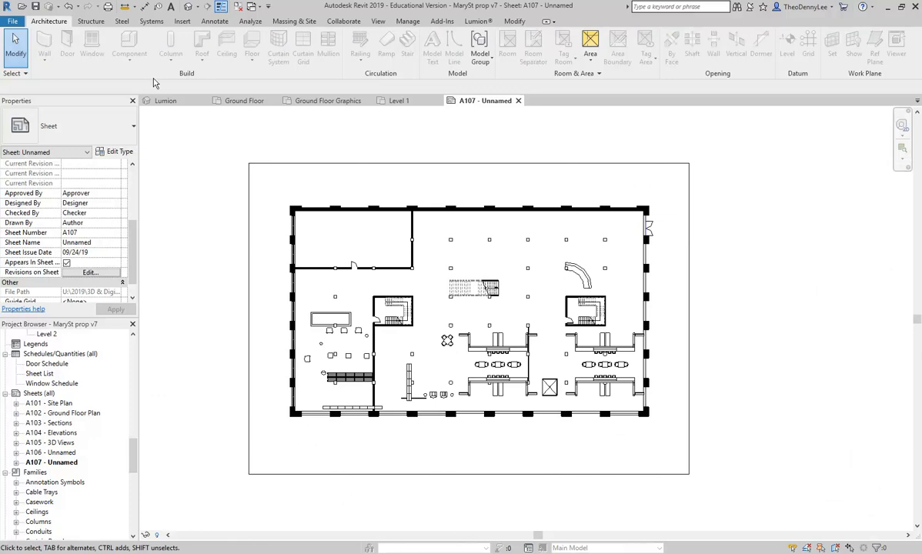
Print the current window to Adobe PDF, keeping the print setup and checking the preview before sending it.
{"action": "left_click", "coordinate": [13, 21]}
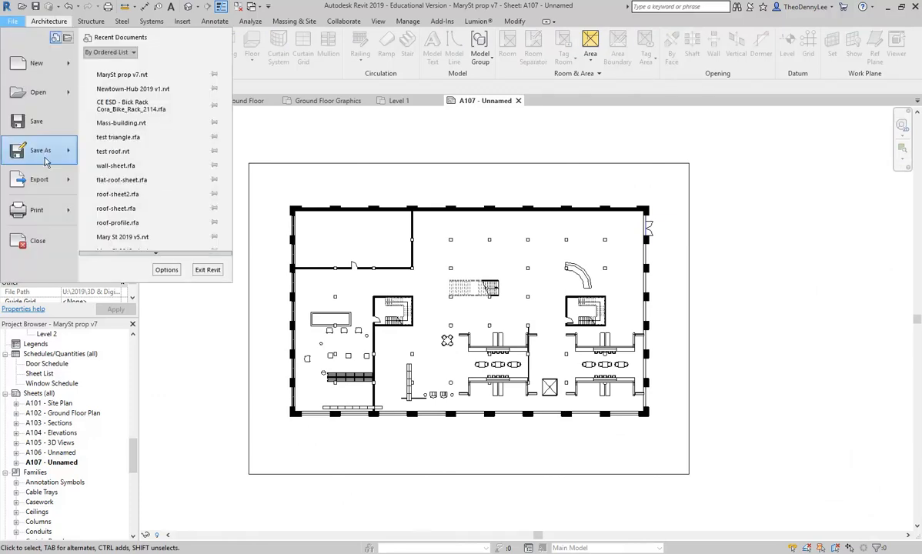
{"action": "left_click", "coordinate": [35, 210]}
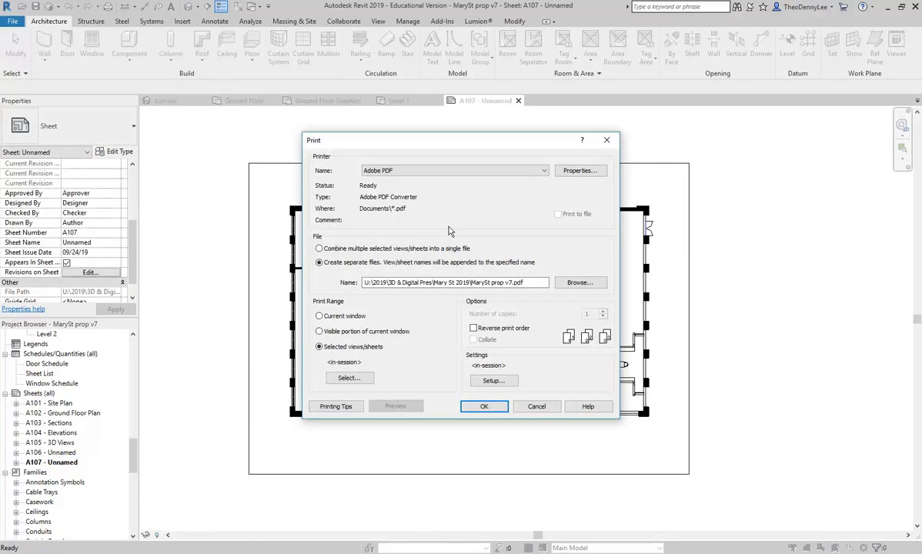
{"action": "left_click", "coordinate": [493, 382]}
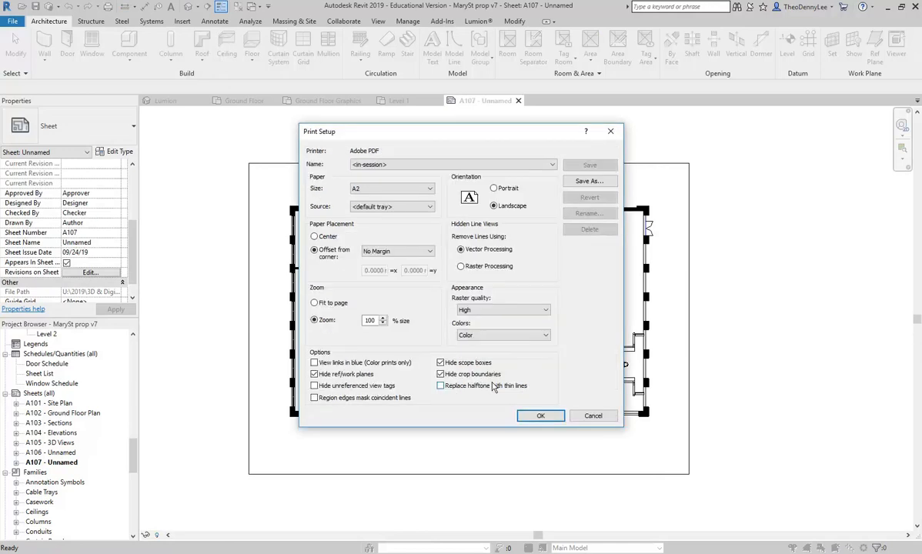
{"action": "left_click", "coordinate": [540, 415]}
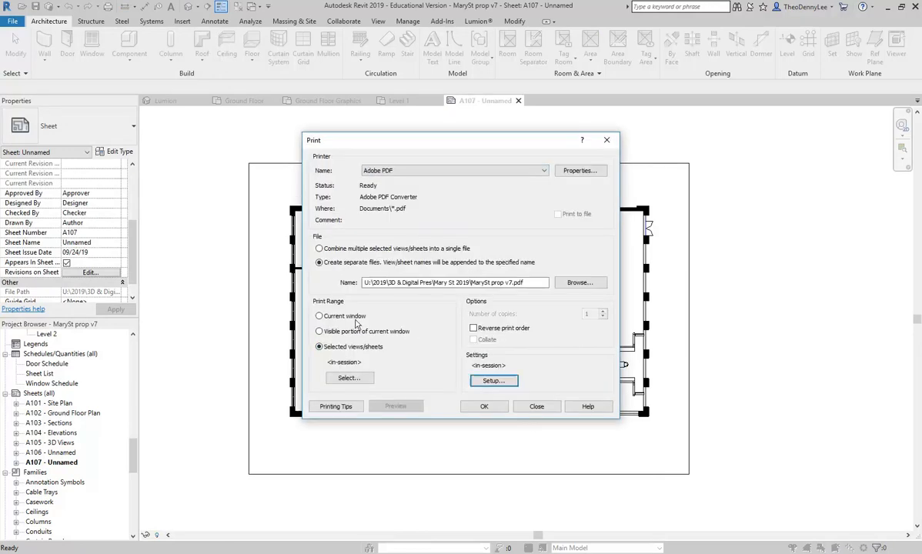
{"action": "left_click", "coordinate": [318, 315]}
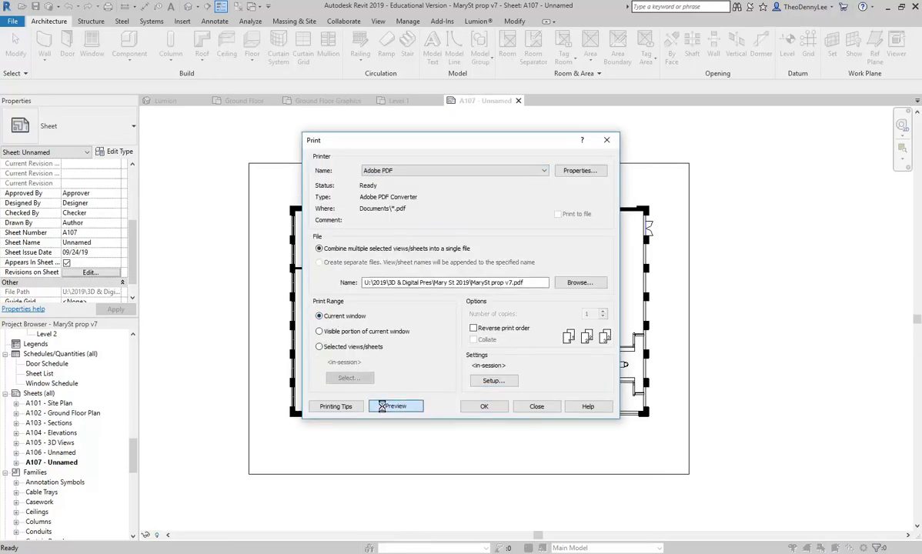
{"action": "left_click", "coordinate": [394, 406]}
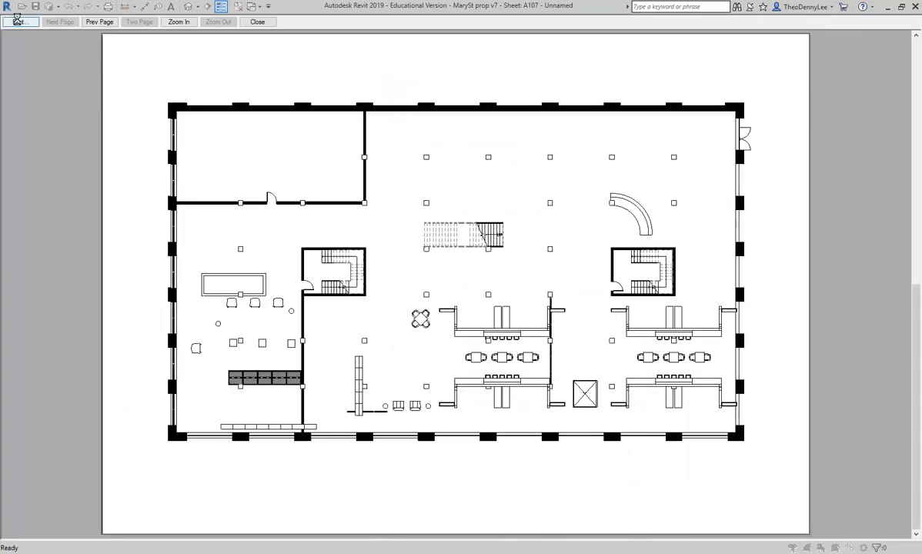
{"action": "left_click", "coordinate": [17, 22]}
{"action": "left_click", "coordinate": [482, 407]}
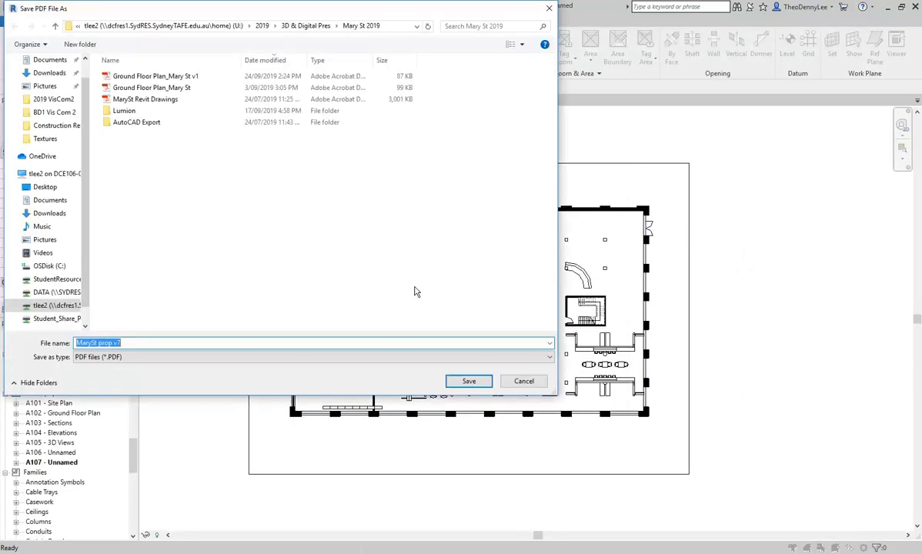
Save the printed PDF as Ground Floor Plan_Mary St v1a in the Mary St 2019 folder.
{"action": "left_click", "coordinate": [173, 76]}
{"action": "left_click", "coordinate": [177, 342]}
{"action": "left_click", "coordinate": [177, 343]}
{"action": "type", "text": "an_"}
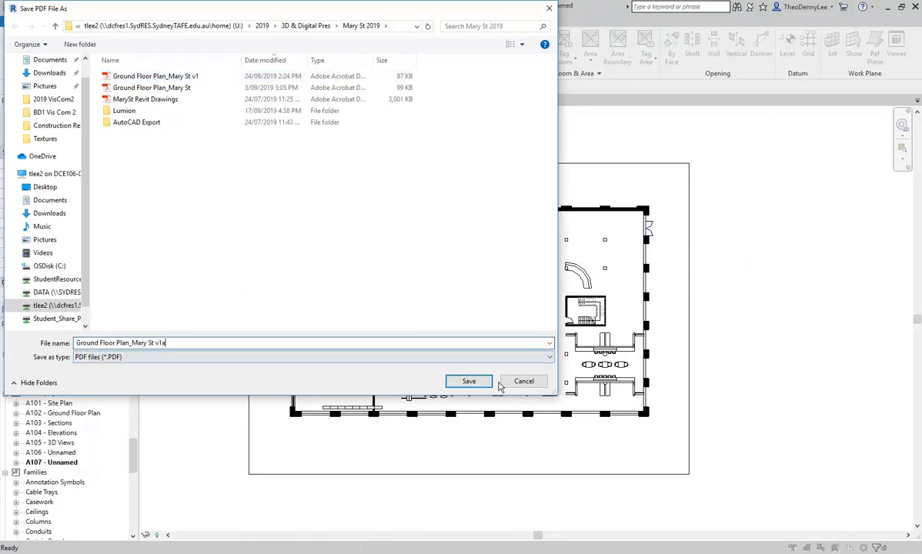
{"action": "left_click", "coordinate": [468, 381]}
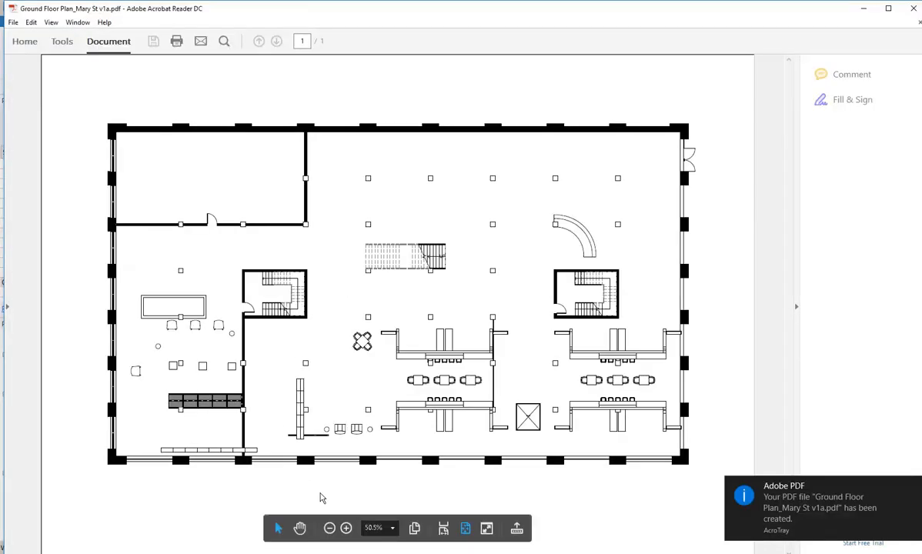
Minimise the PDF viewer, return to Photoshop and browse for a file to open in 2019 > 3D & Digital Pres > Mary St 2019.
{"action": "left_click", "coordinate": [866, 10]}
{"action": "left_click", "coordinate": [336, 545]}
{"action": "left_click", "coordinate": [34, 8]}
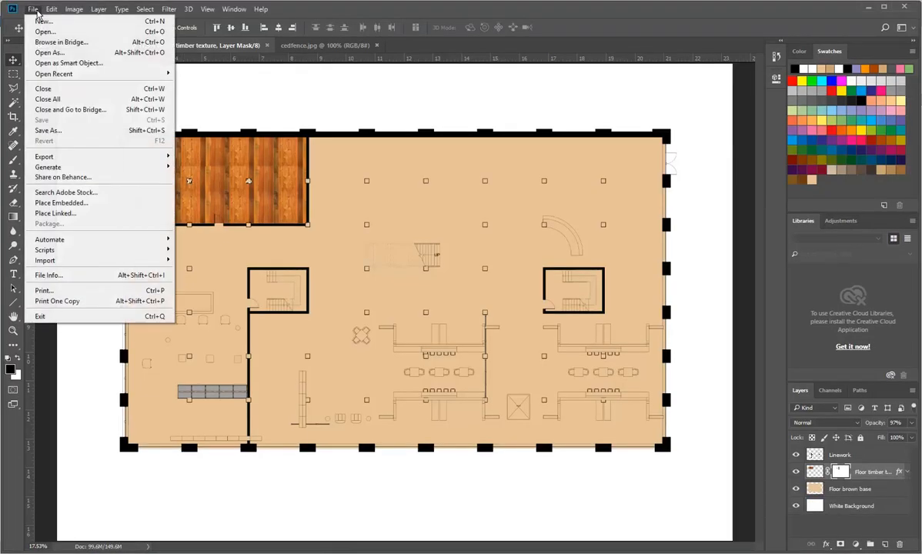
{"action": "left_click", "coordinate": [47, 32]}
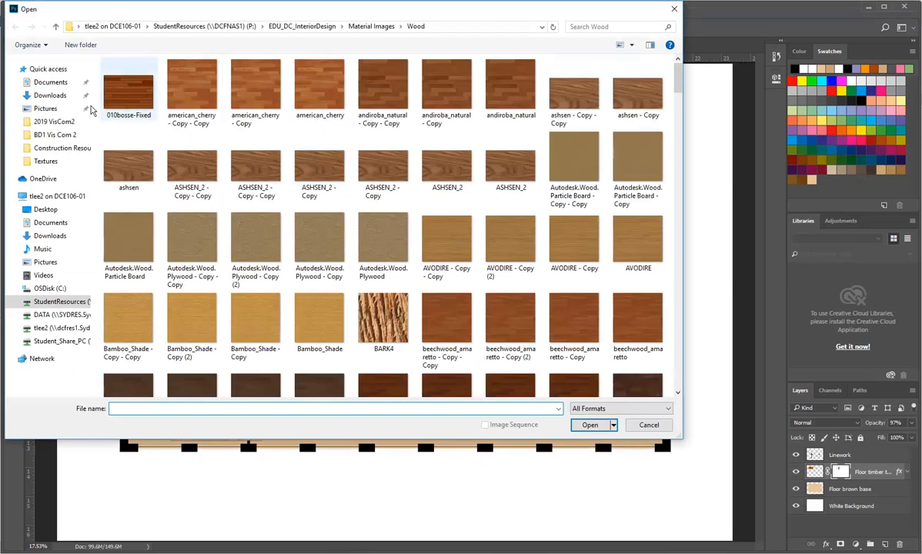
{"action": "left_click", "coordinate": [41, 330]}
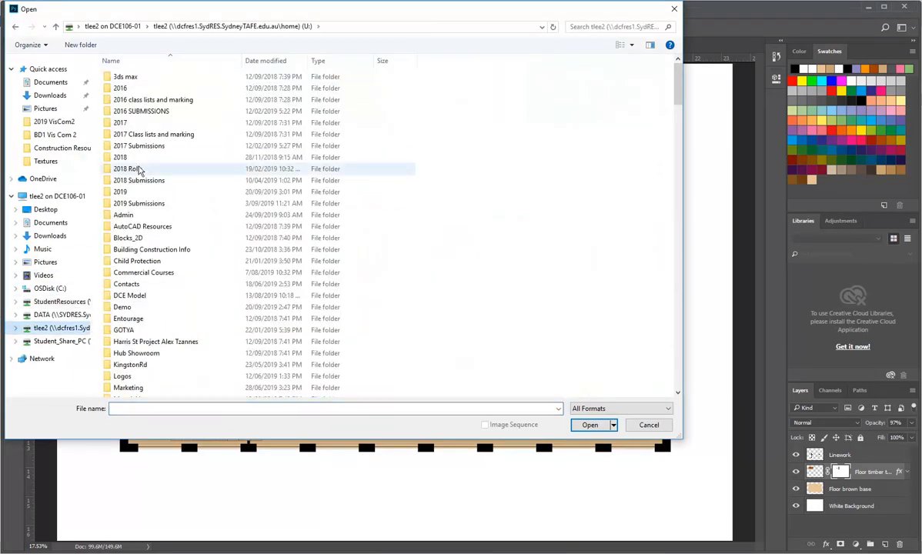
{"action": "double_click", "coordinate": [122, 192]}
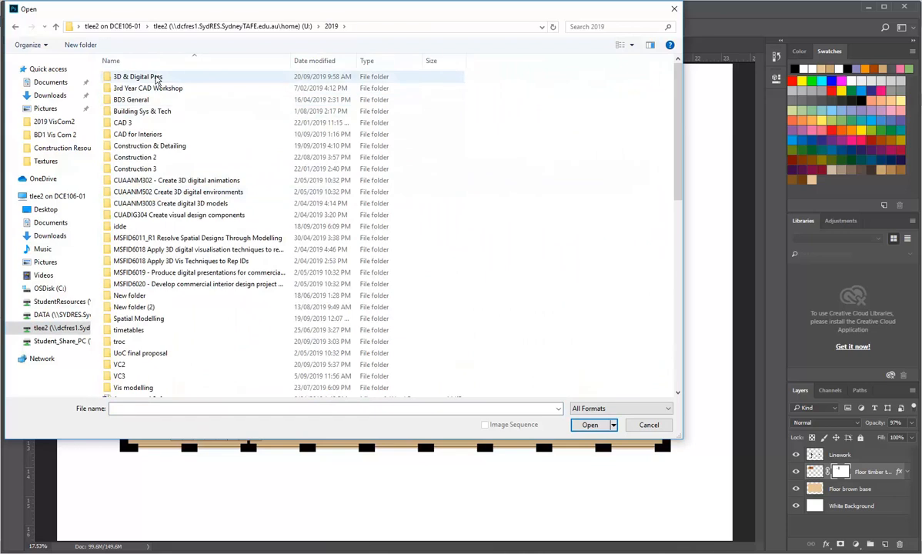
{"action": "double_click", "coordinate": [146, 77]}
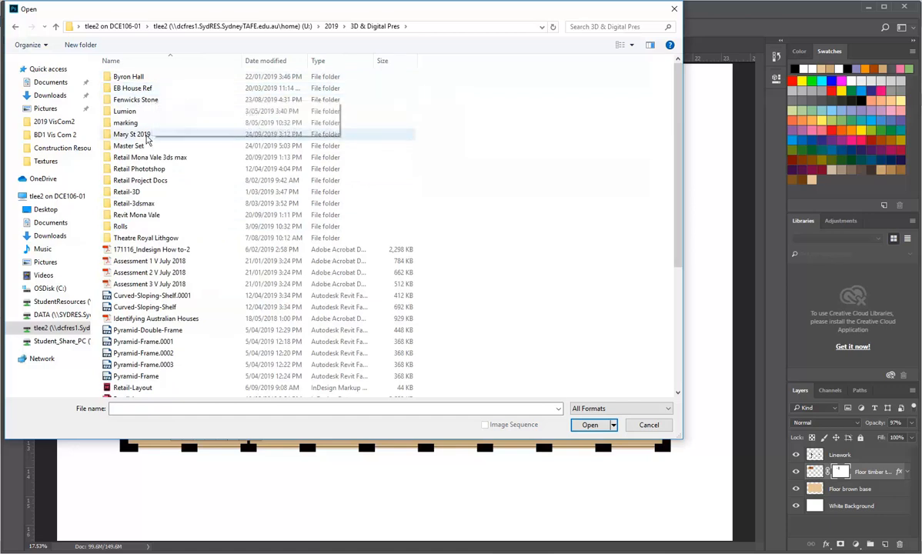
{"action": "double_click", "coordinate": [145, 135]}
Open Ground Floor Plan_Mary St v1a.pdf, importing its page in RGB Color mode.
{"action": "double_click", "coordinate": [152, 79]}
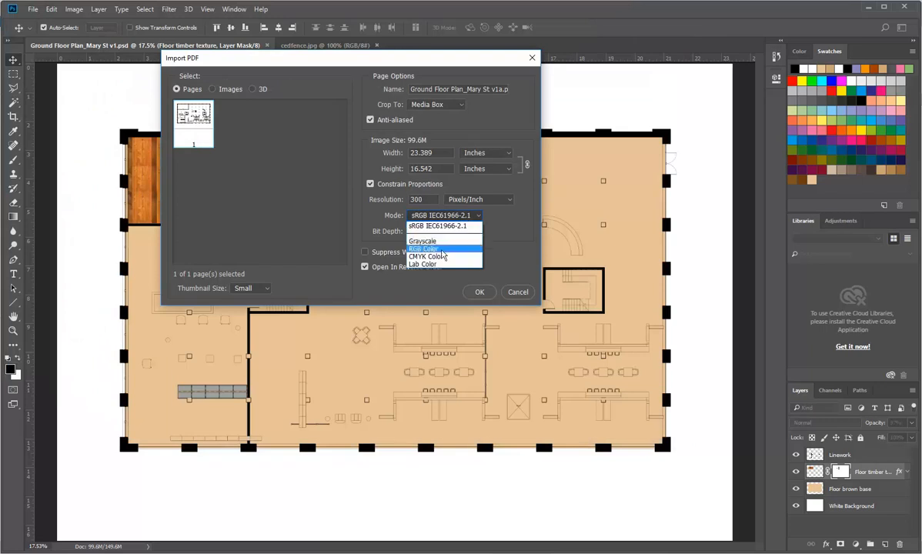
{"action": "left_click", "coordinate": [443, 250]}
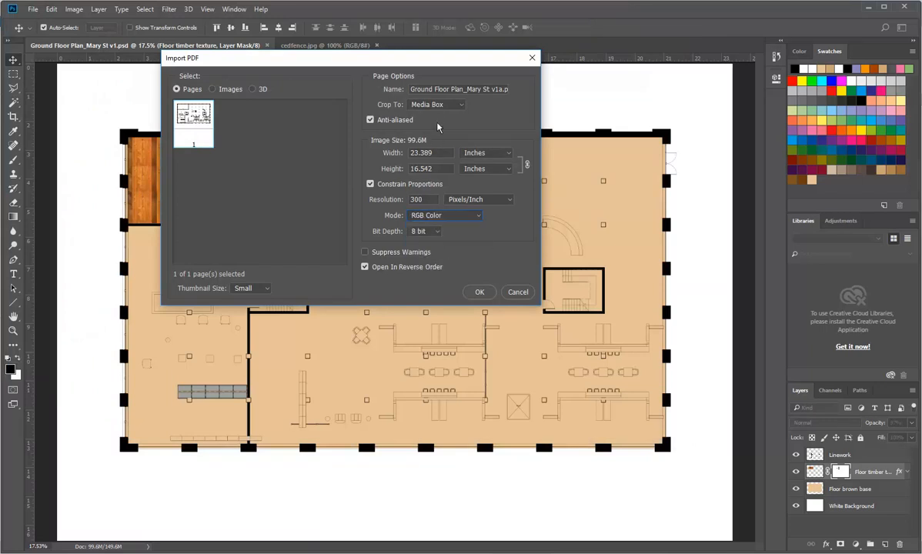
{"action": "left_click", "coordinate": [479, 292]}
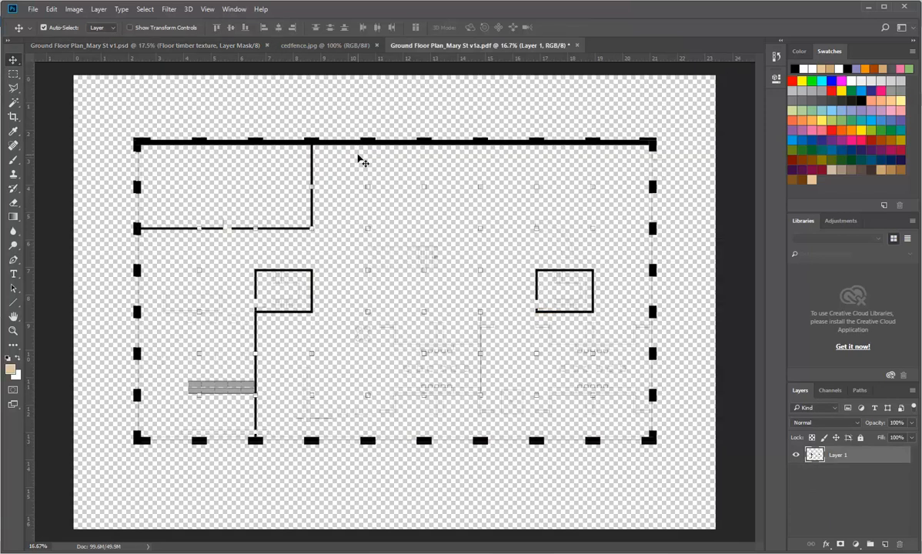
Select the whole canvas of the imported PDF plan and copy its linework.
{"action": "left_click", "coordinate": [138, 9]}
{"action": "left_click", "coordinate": [139, 19]}
{"action": "left_click", "coordinate": [48, 9]}
{"action": "left_click", "coordinate": [58, 80]}
In Ground Floor Plan_Mary St v1.psd, hide the Linework layer and paste the copied linework as a new layer above it.
{"action": "left_click", "coordinate": [146, 46]}
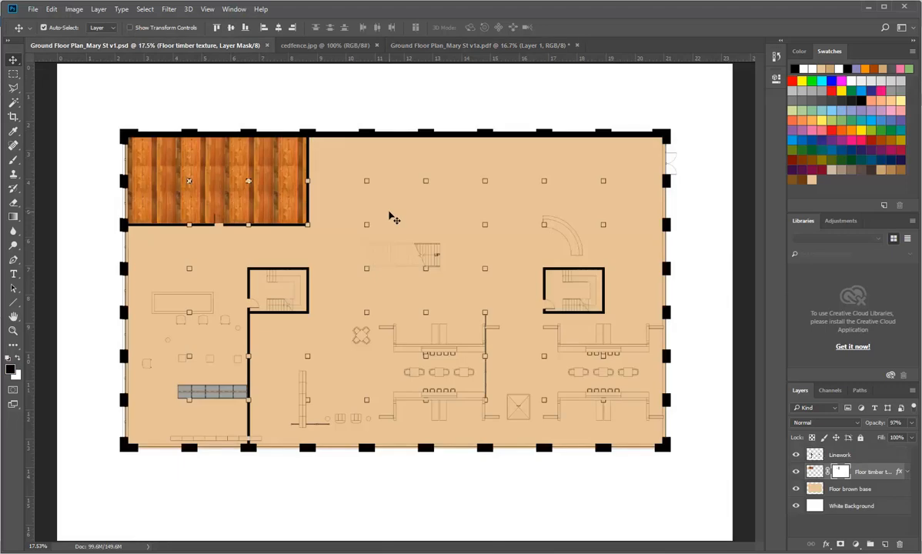
{"action": "left_click", "coordinate": [822, 457]}
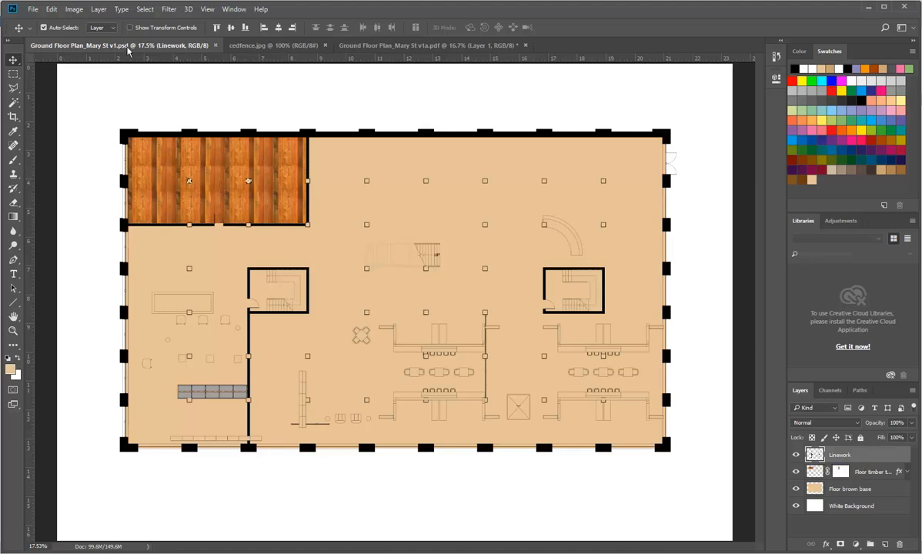
{"action": "left_click", "coordinate": [52, 9]}
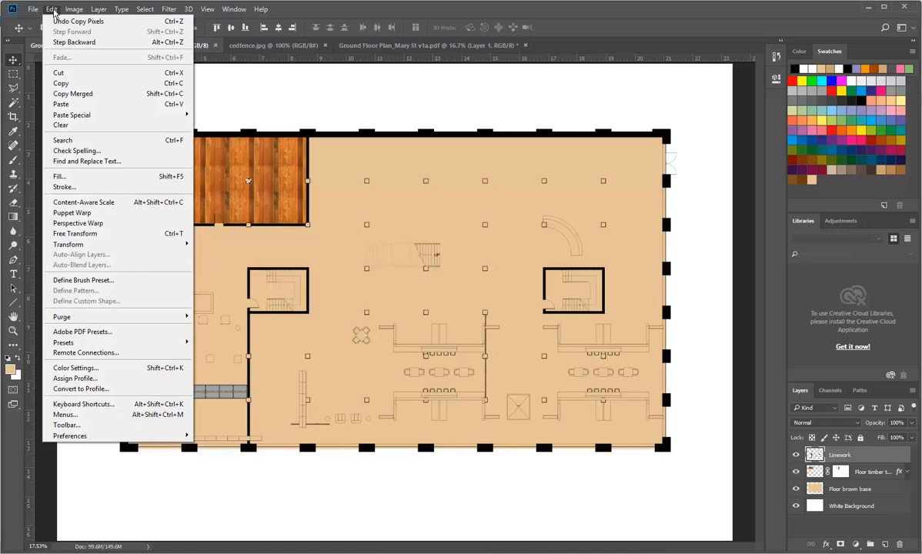
{"action": "left_click", "coordinate": [52, 10]}
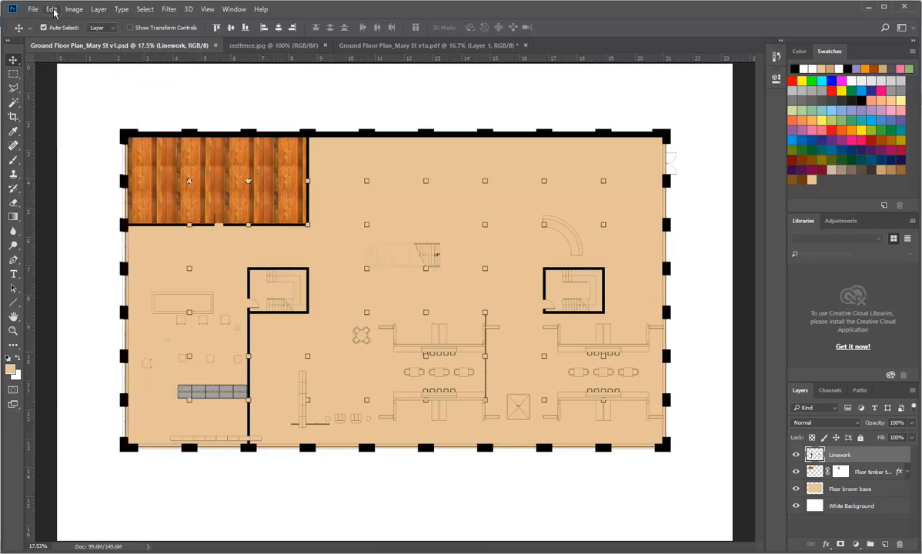
{"action": "left_click", "coordinate": [797, 457]}
{"action": "left_click", "coordinate": [797, 457]}
{"action": "left_click", "coordinate": [797, 457]}
{"action": "left_click", "coordinate": [53, 9]}
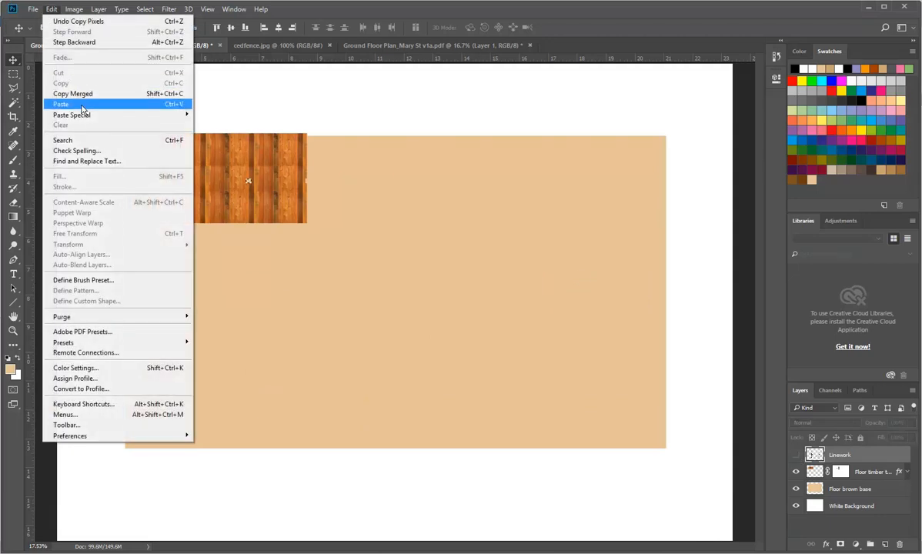
{"action": "left_click", "coordinate": [83, 109]}
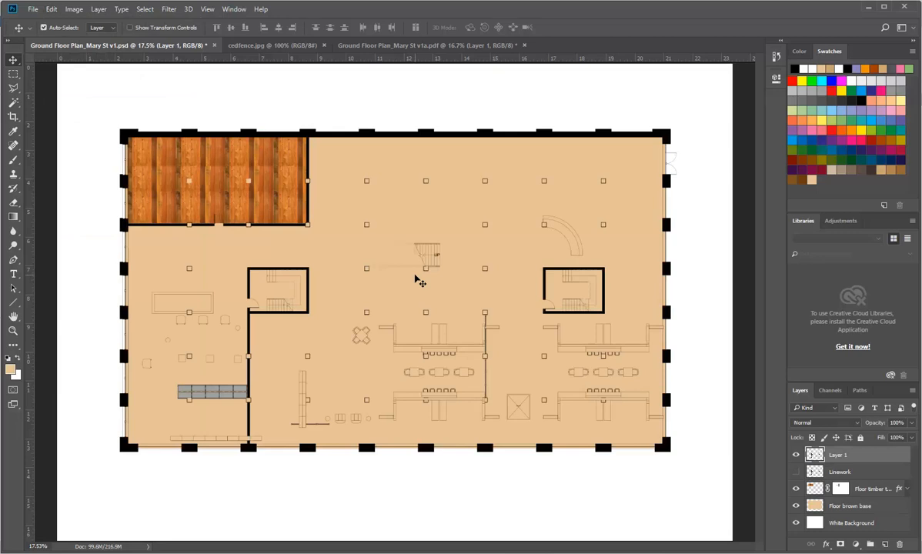
On the Floor timber texture layer's mask, select a rectangle about 2.67 × 0.54 in around the two column gaps inside the timber room.
{"action": "scroll", "coordinate": [191, 161], "scroll_direction": "up", "scroll_amount": 3}
{"action": "scroll", "coordinate": [192, 166], "scroll_direction": "up", "scroll_amount": 3}
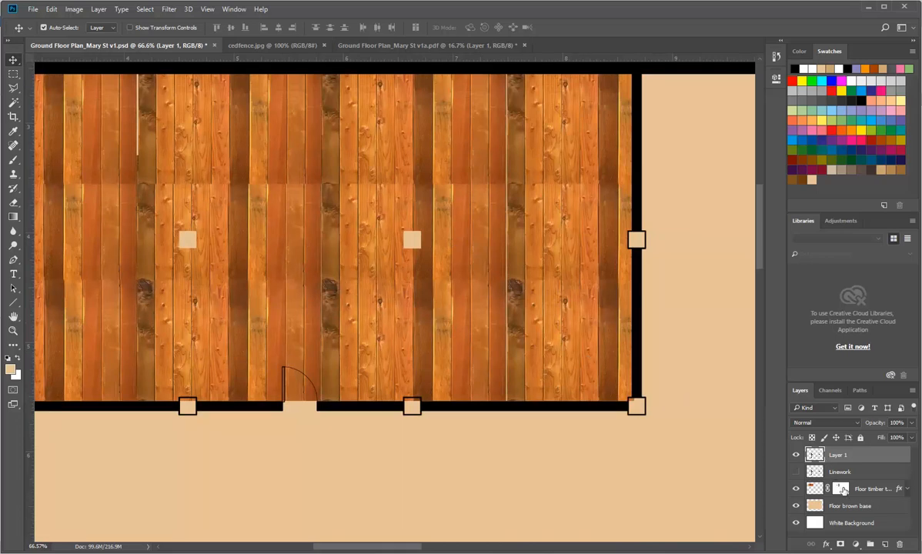
{"action": "left_click", "coordinate": [840, 489]}
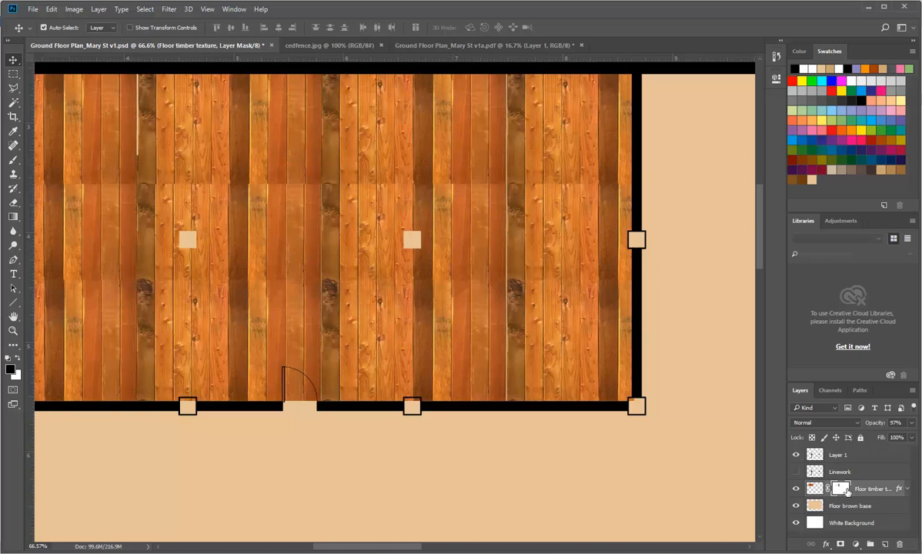
{"action": "left_click", "coordinate": [13, 74]}
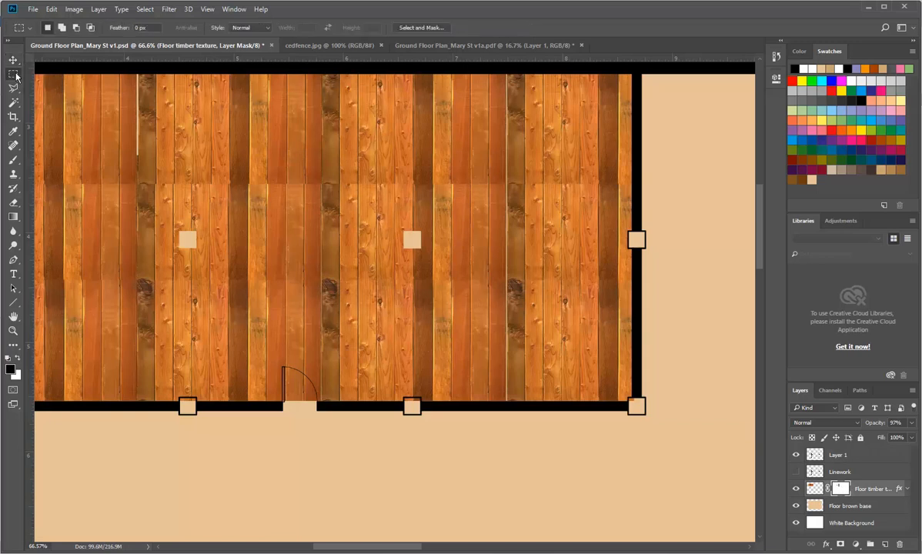
{"action": "left_click_drag", "start_coordinate": [150, 213], "coordinate": [443, 271]}
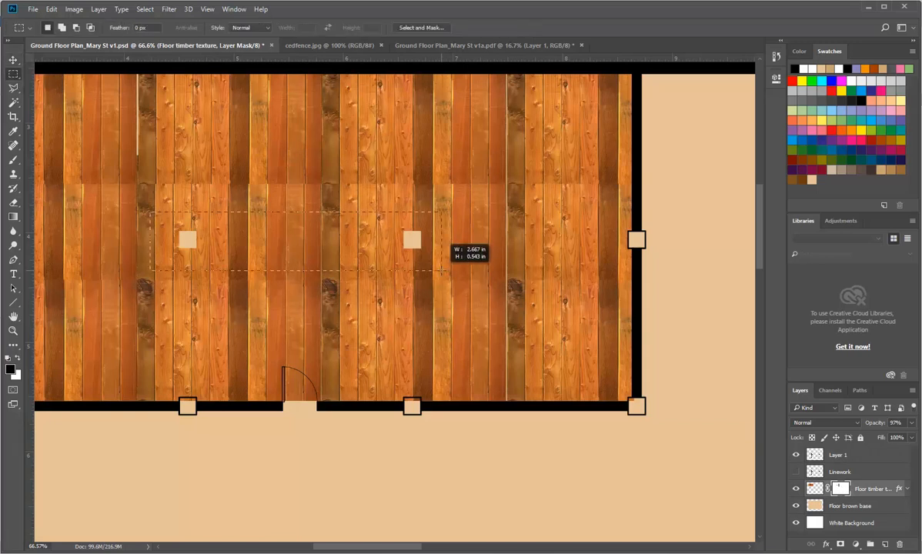
Fill the selected mask area with white to restore the timber over the two column gaps, and clear the selection.
{"action": "key", "text": "alt"}
{"action": "left_click", "coordinate": [842, 489], "text": "alt"}
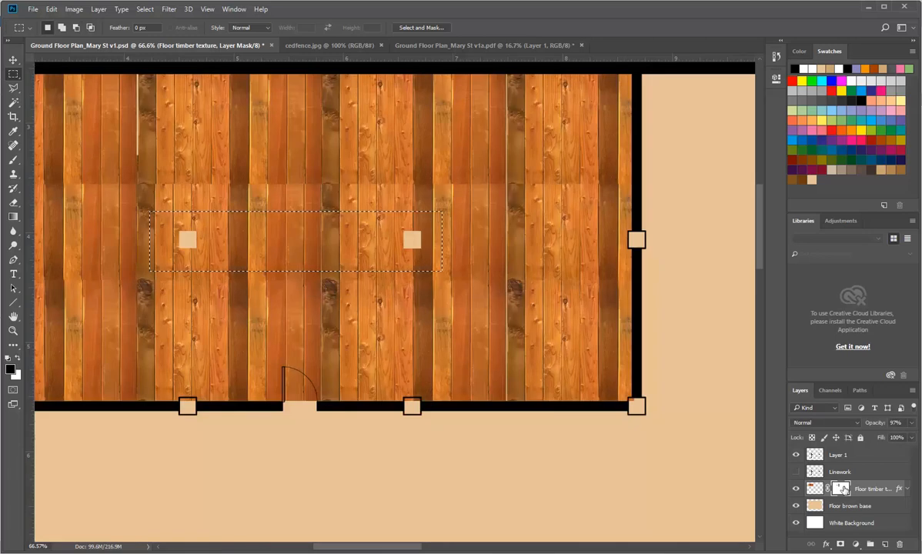
{"action": "left_click", "coordinate": [842, 488], "text": "alt"}
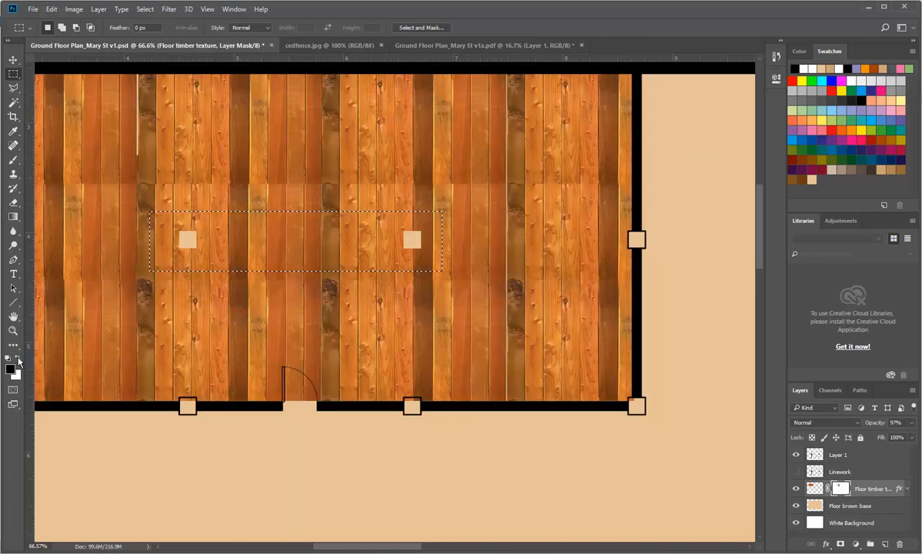
{"action": "key", "text": "x"}
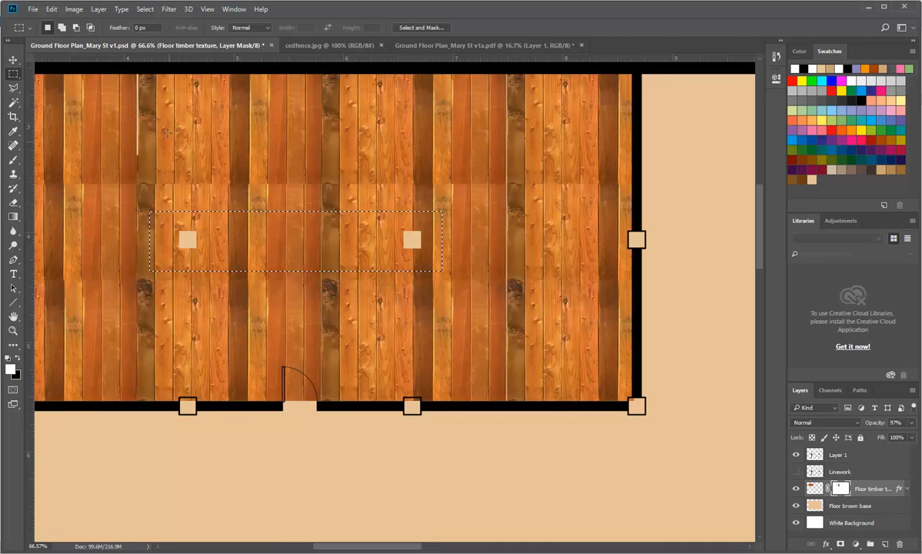
{"action": "left_click", "coordinate": [50, 9]}
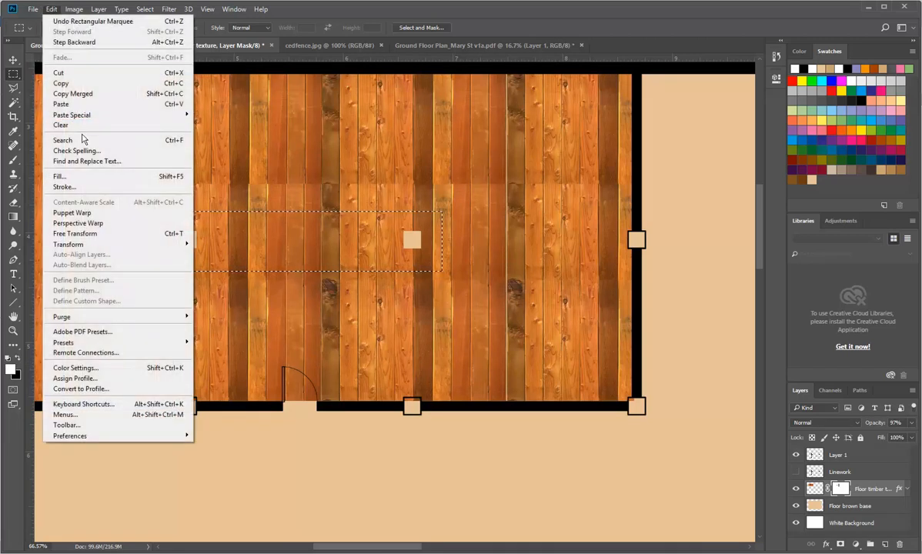
{"action": "left_click", "coordinate": [80, 177]}
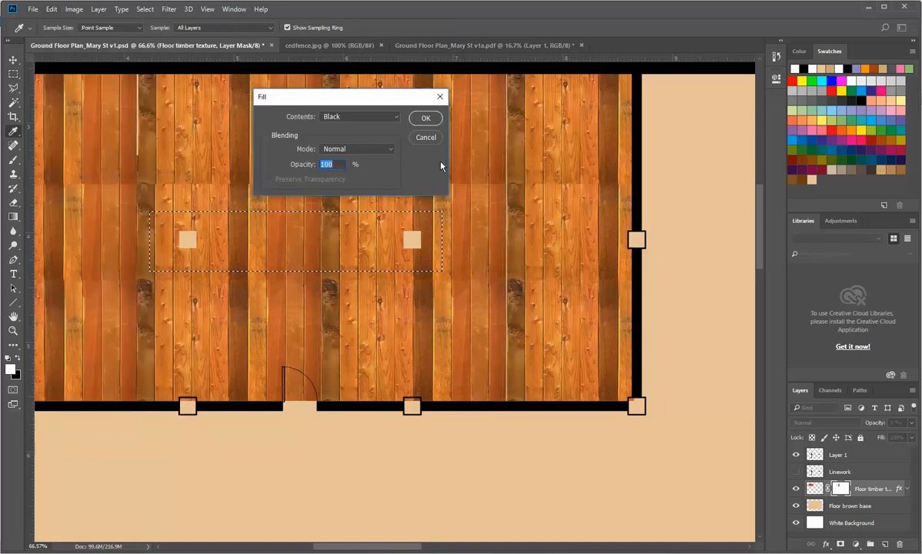
{"action": "left_click", "coordinate": [375, 117]}
{"action": "left_click", "coordinate": [341, 204]}
{"action": "left_click", "coordinate": [424, 118]}
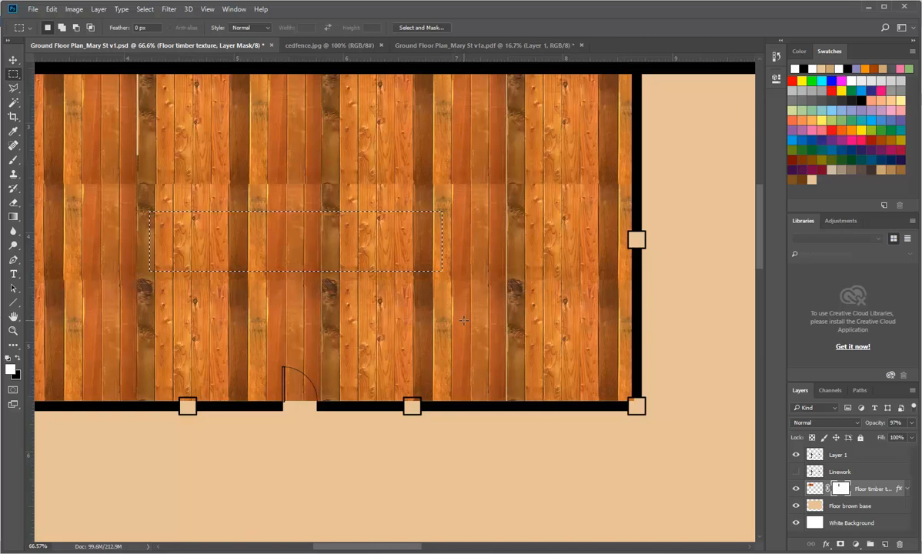
{"action": "key", "text": "ctrl+d"}
{"action": "scroll", "coordinate": [466, 327], "scroll_direction": "down", "scroll_amount": 10}
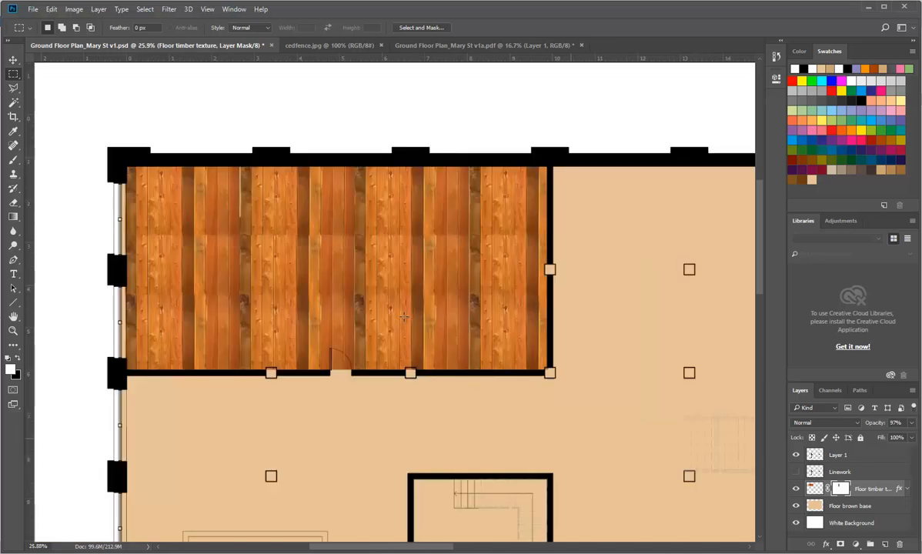
{"action": "scroll", "coordinate": [404, 317], "scroll_direction": "up", "scroll_amount": 3}
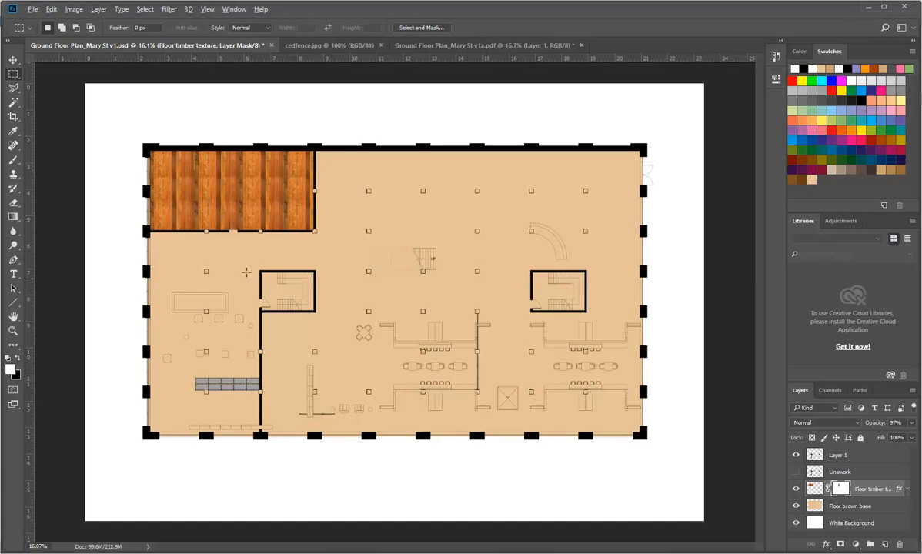
Rename the pasted linework layer as Linework v1.
{"action": "left_click", "coordinate": [13, 60]}
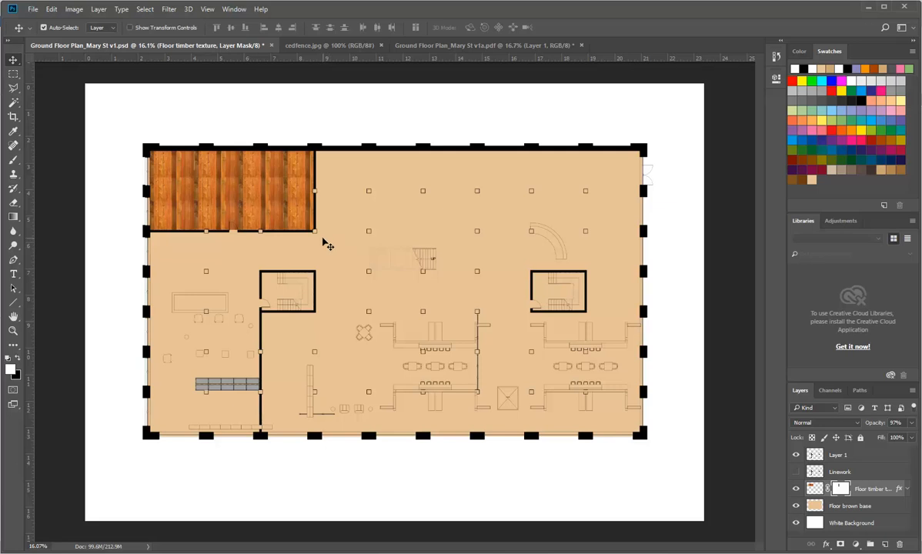
{"action": "left_click", "coordinate": [814, 454]}
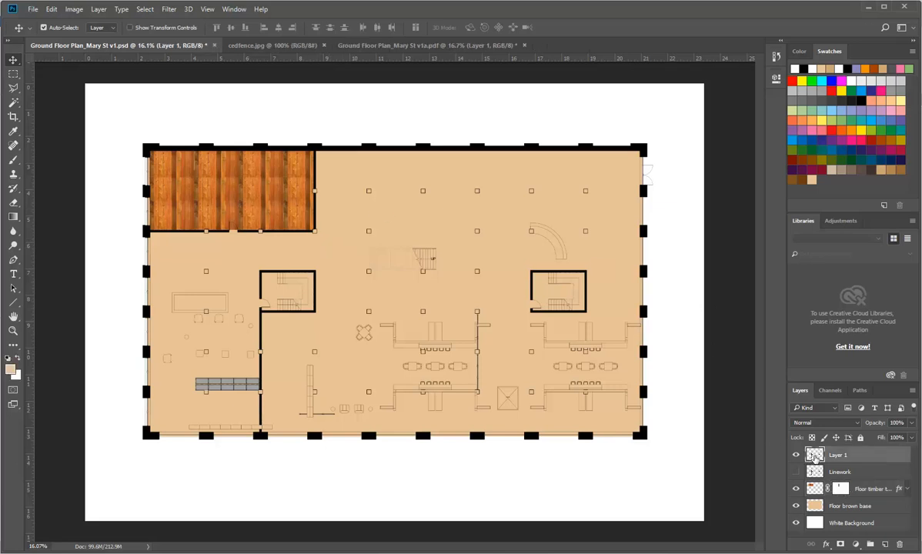
{"action": "double_click", "coordinate": [843, 457]}
{"action": "type", "text": "Linework v1"}
{"action": "key", "text": "Return"}
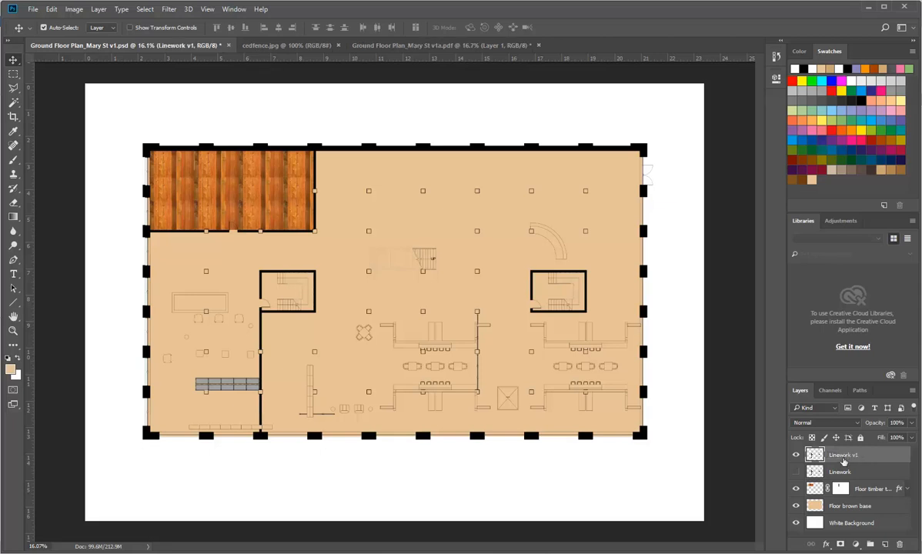
Check the Linework v1 layer by hiding and showing it, and save the document.
{"action": "left_click", "coordinate": [796, 455]}
{"action": "left_click", "coordinate": [795, 455]}
{"action": "left_click", "coordinate": [34, 10]}
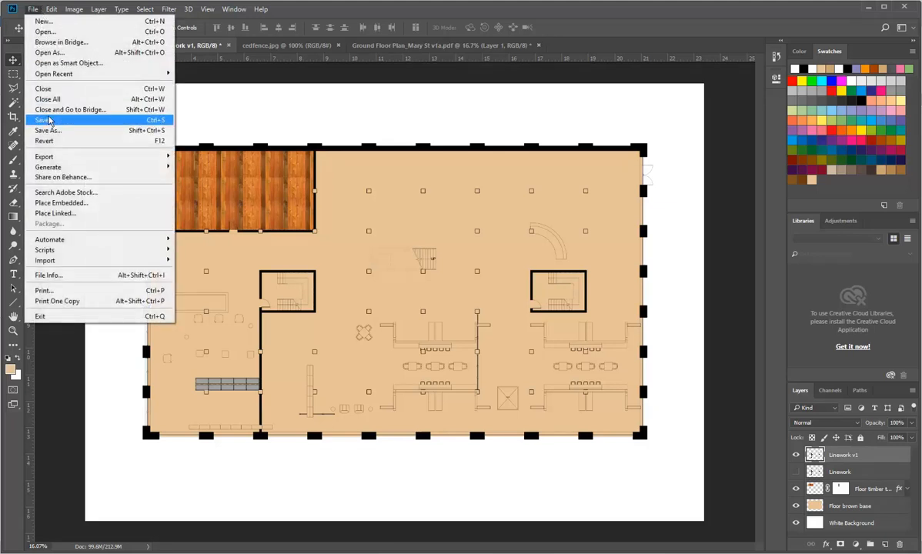
{"action": "left_click", "coordinate": [49, 120]}
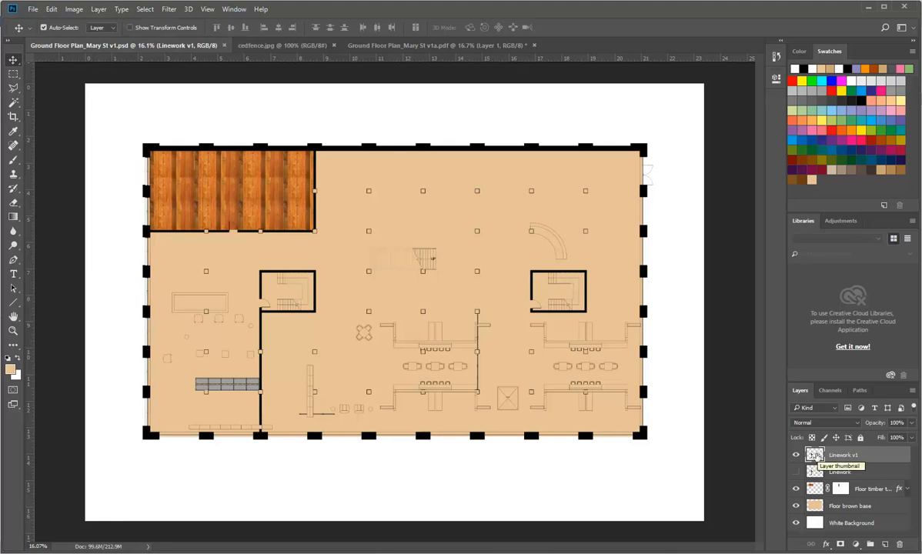
Try a drop shadow on the Linework v1 layer with a 43° angle, 22 px distance and 33% spread.
{"action": "double_click", "coordinate": [814, 455]}
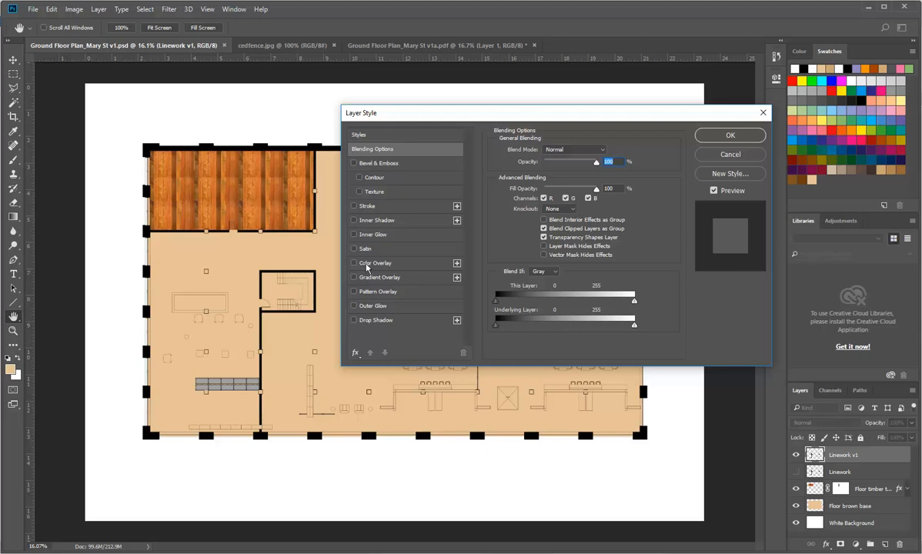
{"action": "left_click", "coordinate": [353, 320]}
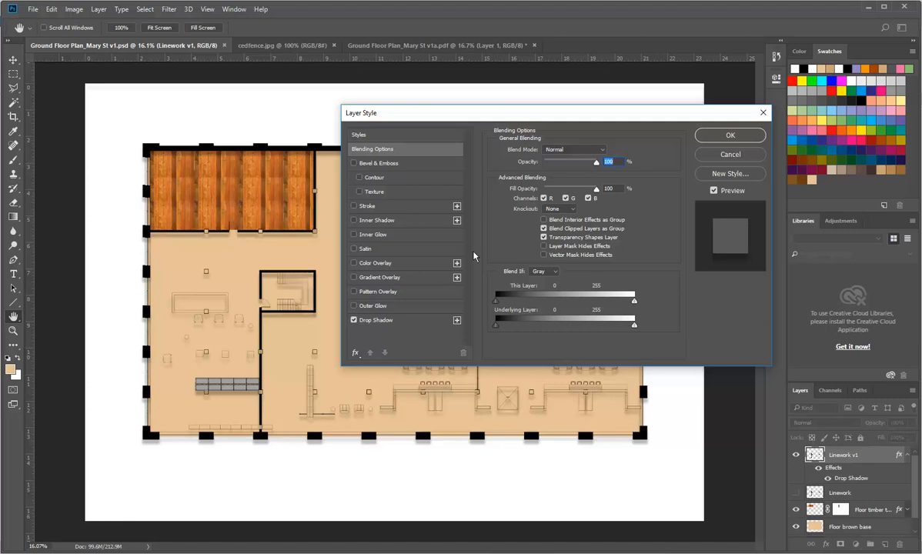
{"action": "left_click", "coordinate": [383, 321]}
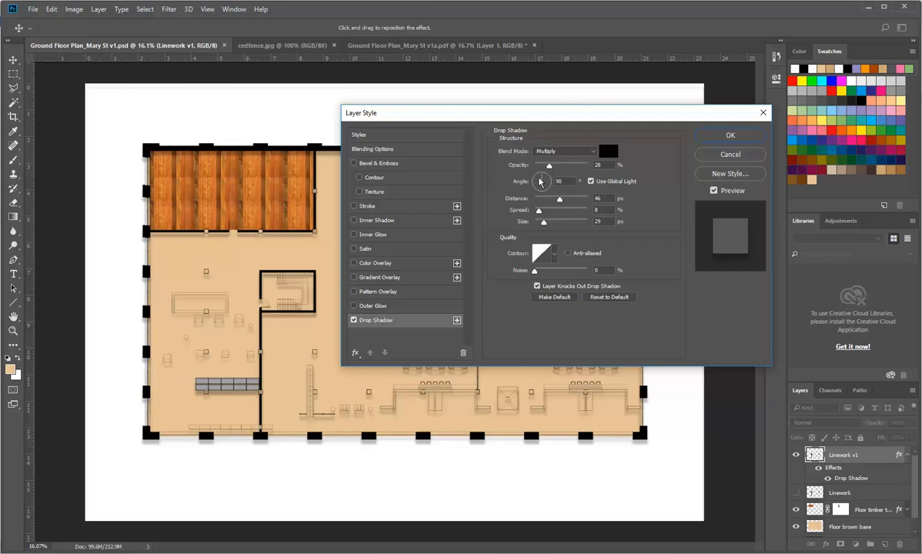
{"action": "left_click_drag", "start_coordinate": [541, 180], "coordinate": [550, 179]}
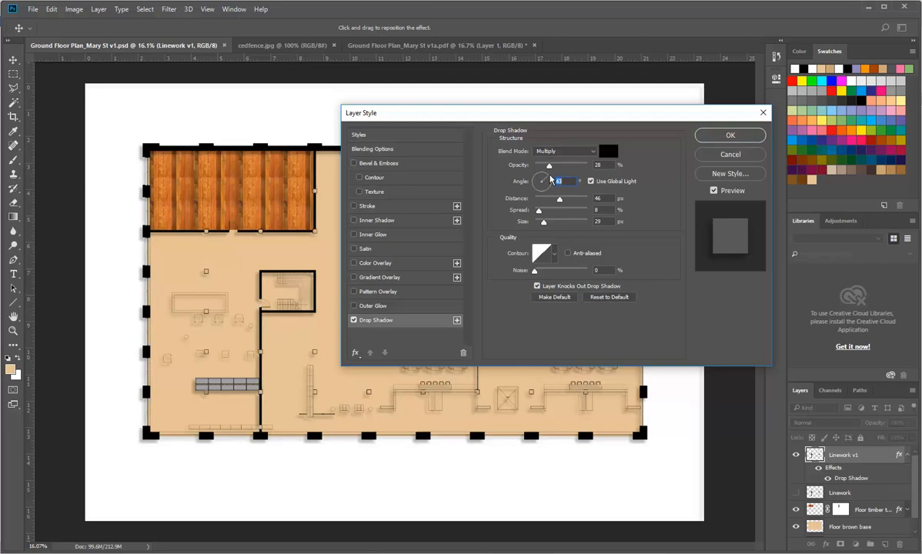
{"action": "left_click_drag", "start_coordinate": [558, 199], "coordinate": [547, 202]}
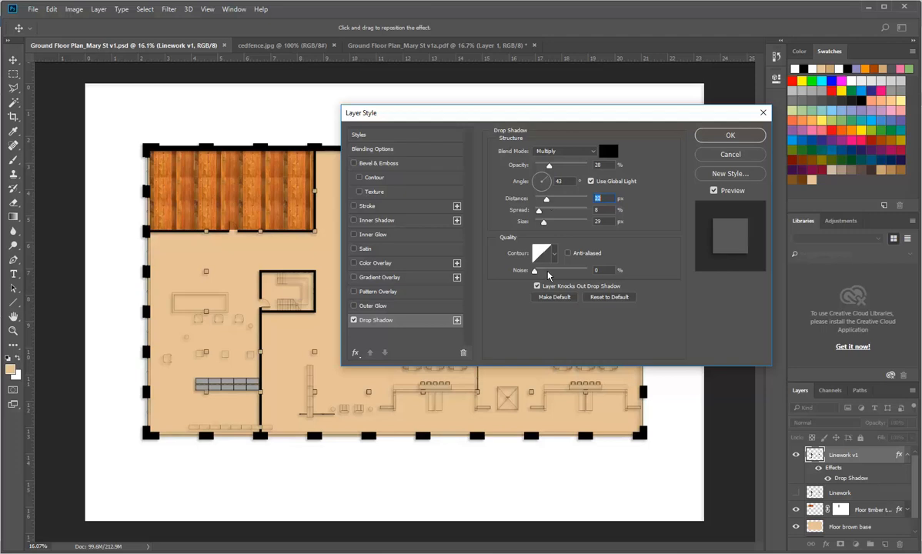
{"action": "mouse_move", "coordinate": [540, 218]}
{"action": "left_mouse_down"}
{"action": "mouse_move", "coordinate": [592, 213]}
{"action": "mouse_move", "coordinate": [497, 211]}
{"action": "mouse_move", "coordinate": [554, 212]}
{"action": "mouse_move", "coordinate": [554, 223]}
{"action": "mouse_move", "coordinate": [566, 224]}
{"action": "mouse_move", "coordinate": [545, 224]}
{"action": "left_mouse_up"}
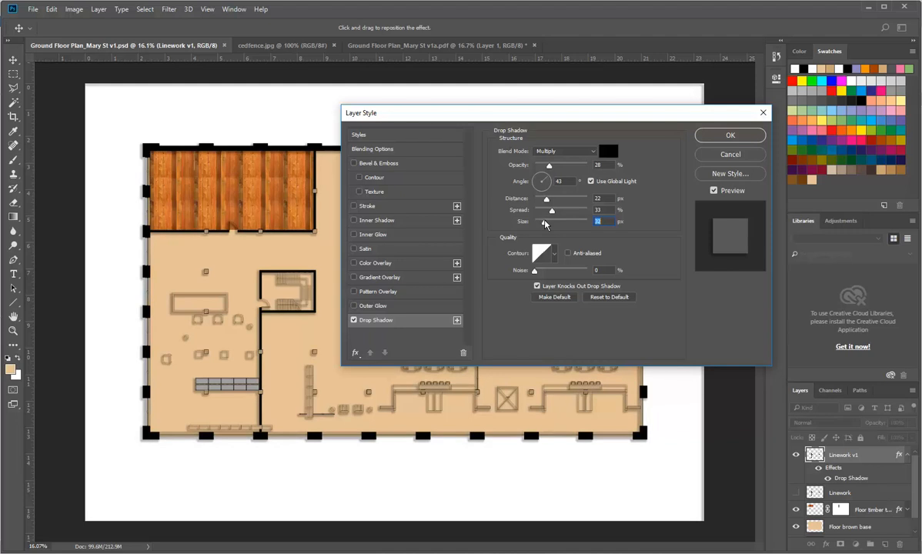
Compare the trial shadow with and without preview, try a 16 px size, and apply the layer style with Drop Shadow switched off.
{"action": "left_click", "coordinate": [713, 191]}
{"action": "left_click", "coordinate": [713, 191]}
{"action": "left_click_drag", "start_coordinate": [544, 223], "coordinate": [540, 225]}
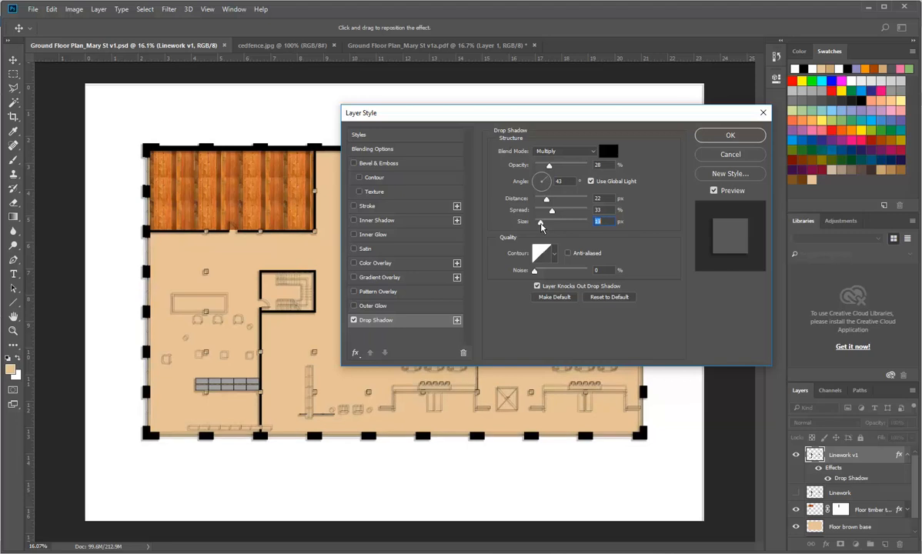
{"action": "left_click_drag", "start_coordinate": [540, 224], "coordinate": [541, 225]}
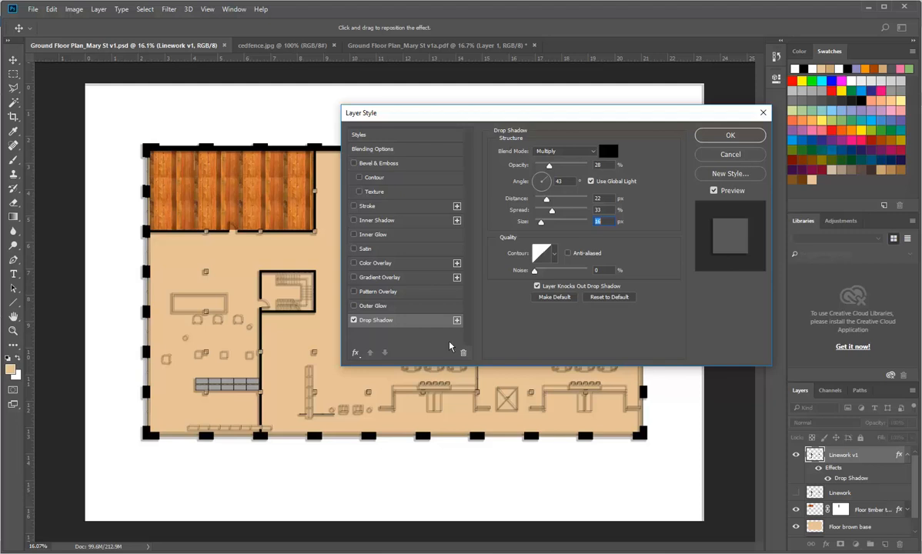
{"action": "left_click", "coordinate": [353, 319]}
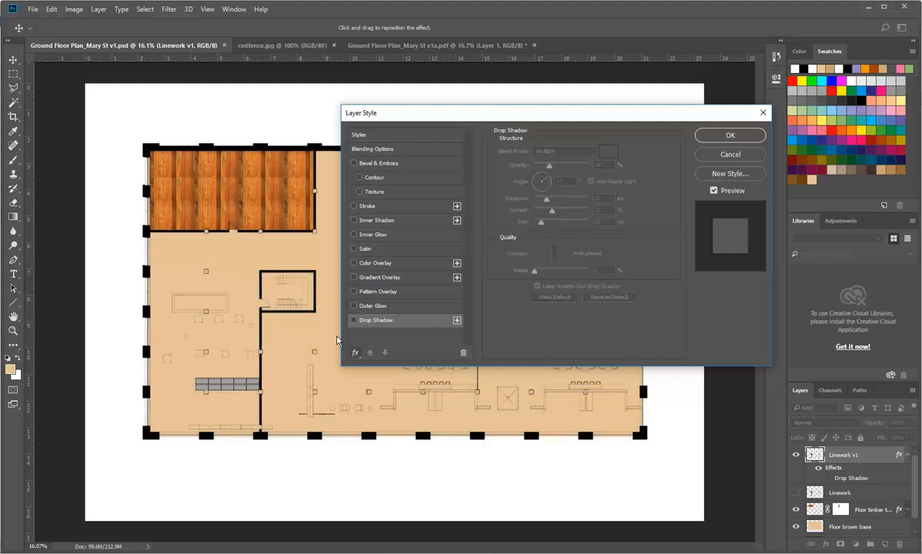
{"action": "left_click", "coordinate": [729, 137]}
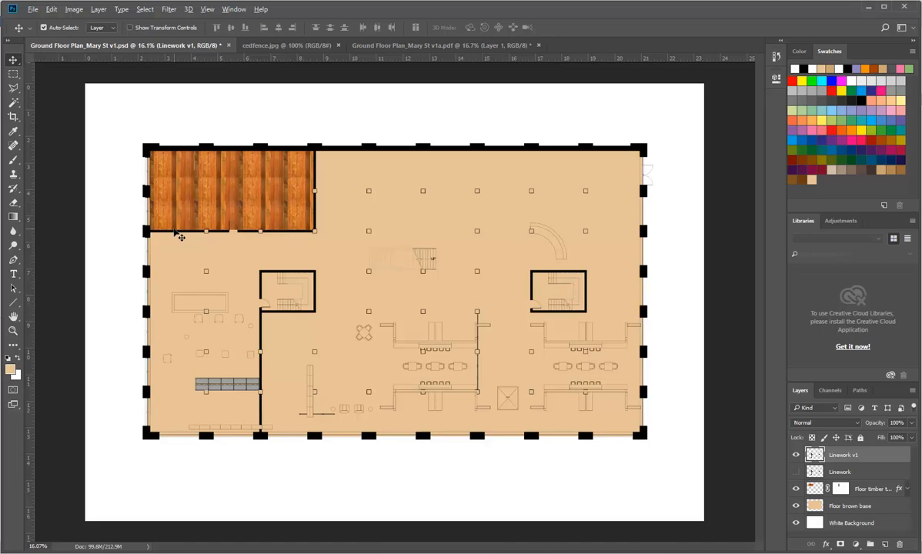
Create a new empty layer directly above the hidden Linework layer, leaving its layer style options unchanged.
{"action": "scroll", "coordinate": [145, 242], "scroll_direction": "up", "scroll_amount": 2}
{"action": "scroll", "coordinate": [147, 272], "scroll_direction": "down", "scroll_amount": 2}
{"action": "scroll", "coordinate": [303, 314], "scroll_direction": "up", "scroll_amount": 1}
{"action": "scroll", "coordinate": [303, 317], "scroll_direction": "up", "scroll_amount": 1}
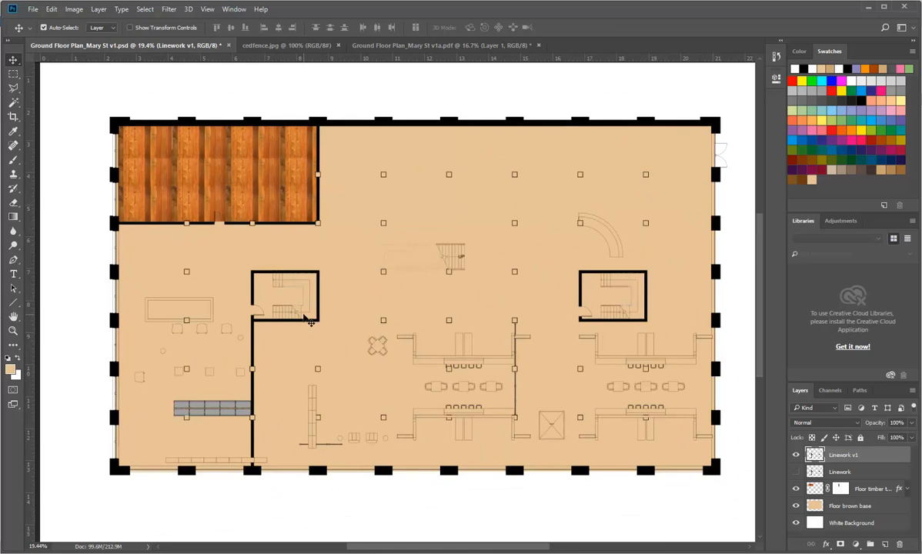
{"action": "left_click", "coordinate": [836, 473]}
{"action": "left_click", "coordinate": [885, 544]}
{"action": "double_click", "coordinate": [850, 473]}
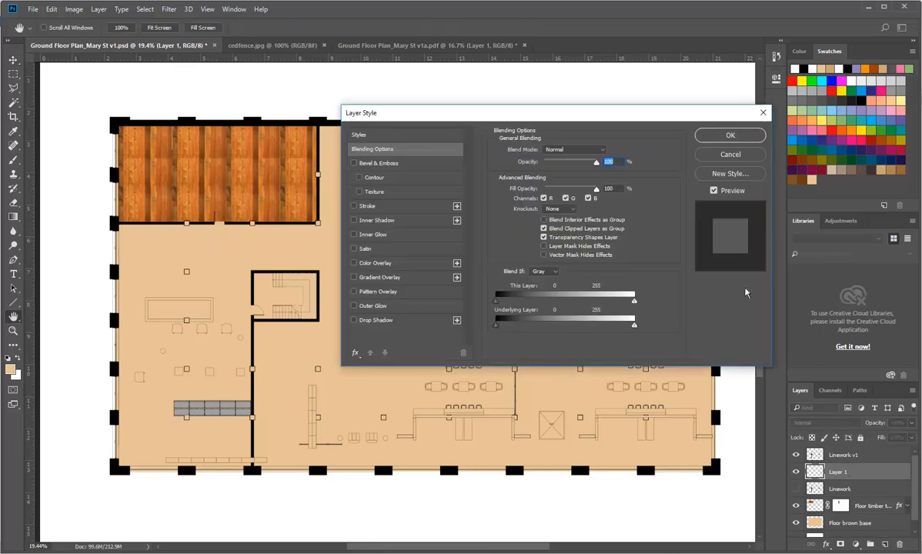
{"action": "left_click", "coordinate": [723, 139]}
Rename the new empty layer as Ambient shadows.
{"action": "double_click", "coordinate": [837, 471]}
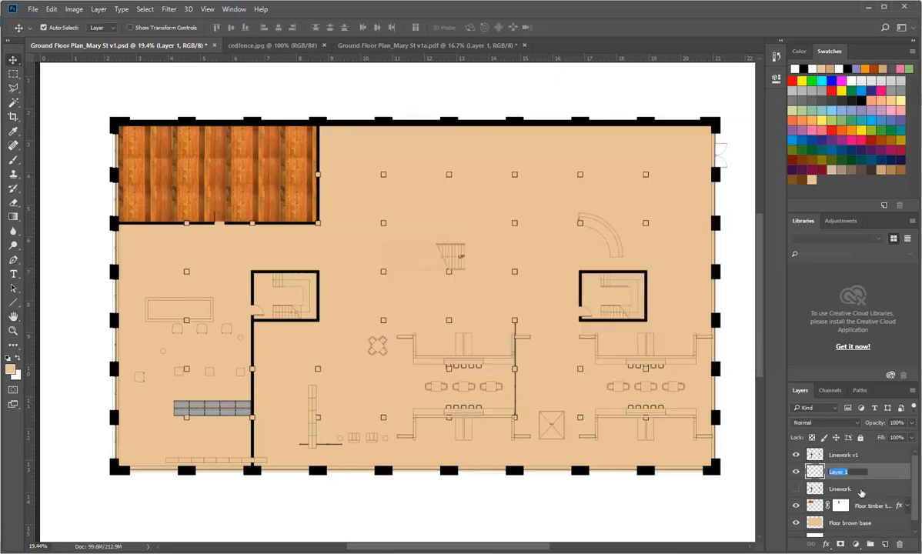
{"action": "type", "text": "Amient shadows"}
{"action": "key", "text": "Return"}
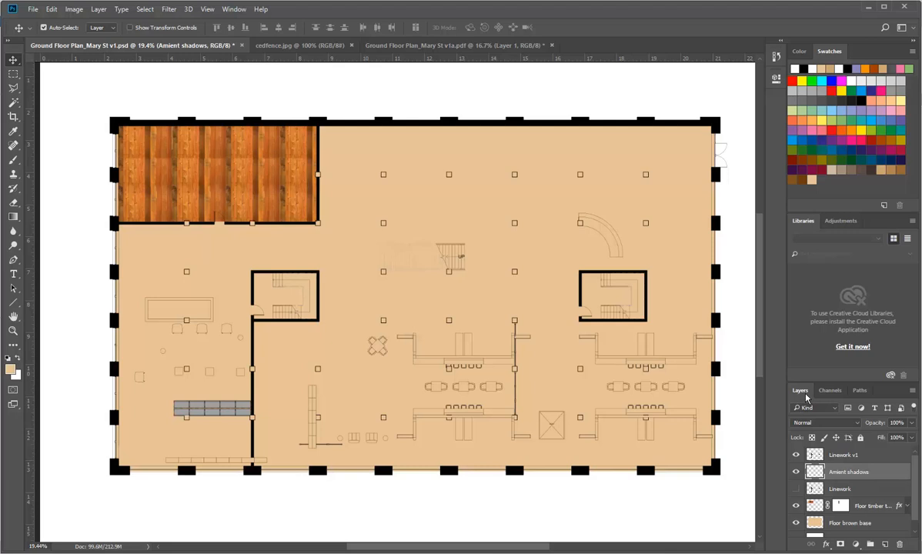
{"action": "double_click", "coordinate": [836, 472]}
{"action": "left_click", "coordinate": [836, 473]}
{"action": "type", "text": "b"}
{"action": "key", "text": "Return"}
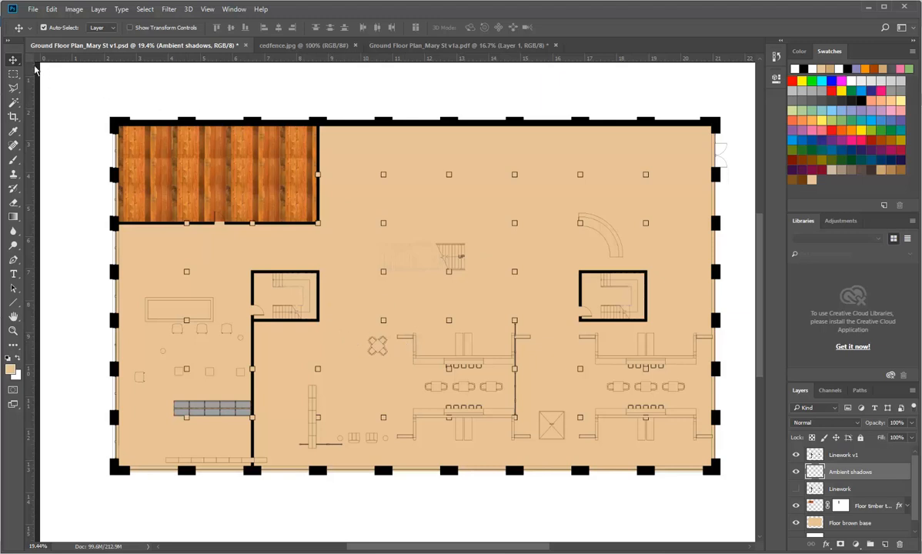
Select the whole rectangular interior of the building on the Ambient shadows layer and activate the Brush tool with black as foreground colour.
{"action": "left_click", "coordinate": [12, 75]}
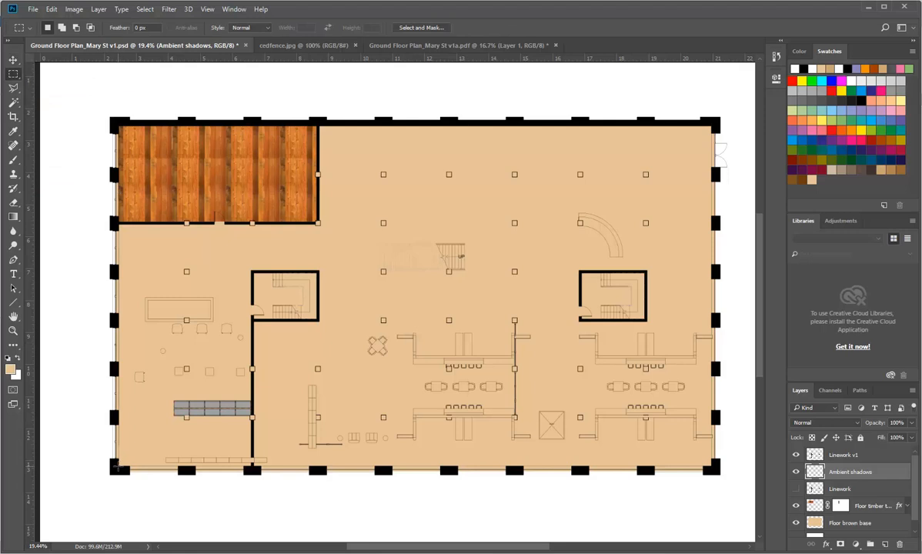
{"action": "left_click_drag", "start_coordinate": [117, 465], "coordinate": [713, 122]}
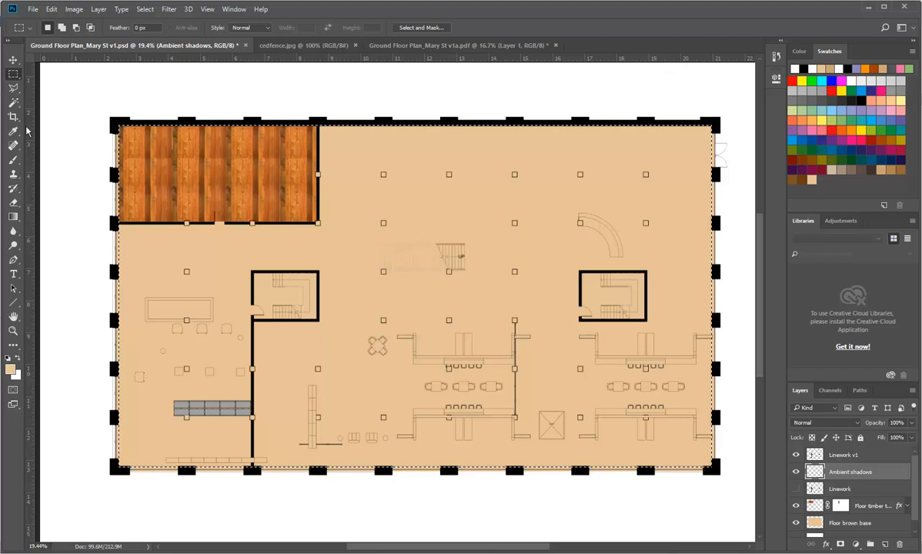
{"action": "left_click", "coordinate": [15, 162]}
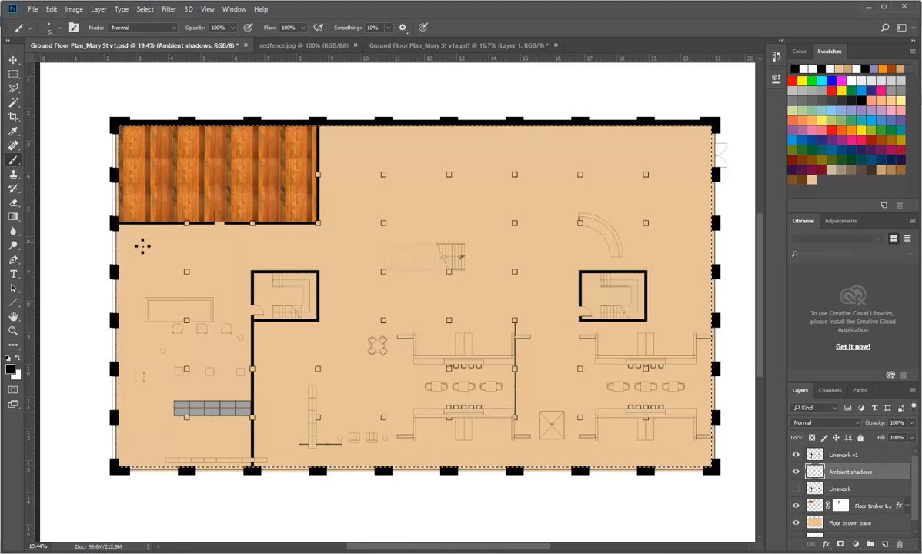
Set the brush size to 37 px for painting on the Ambient shadows layer.
{"action": "right_click", "coordinate": [329, 245]}
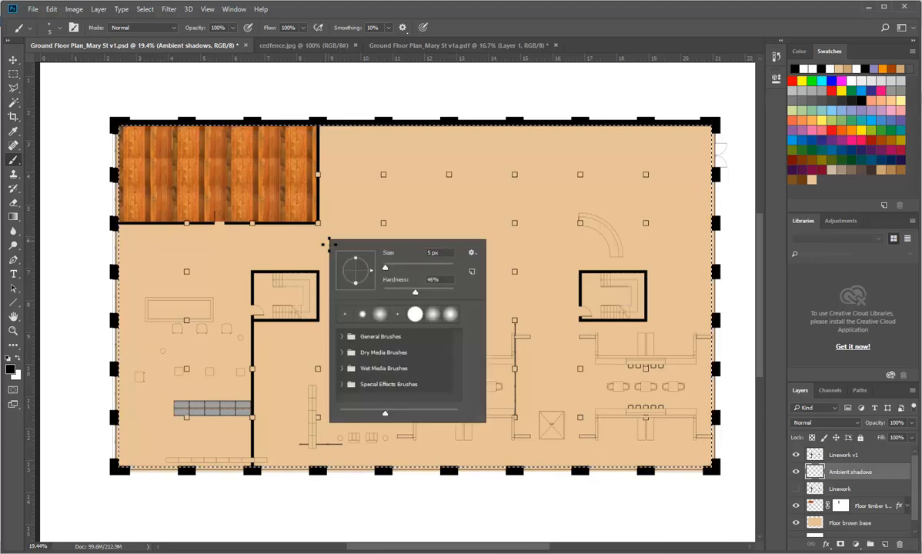
{"action": "right_click", "coordinate": [321, 245]}
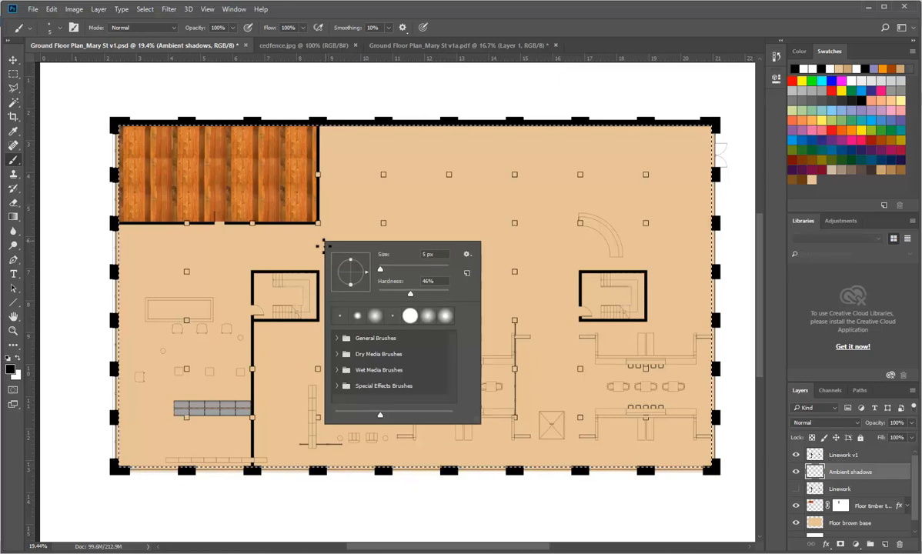
{"action": "left_click_drag", "start_coordinate": [380, 269], "coordinate": [390, 273]}
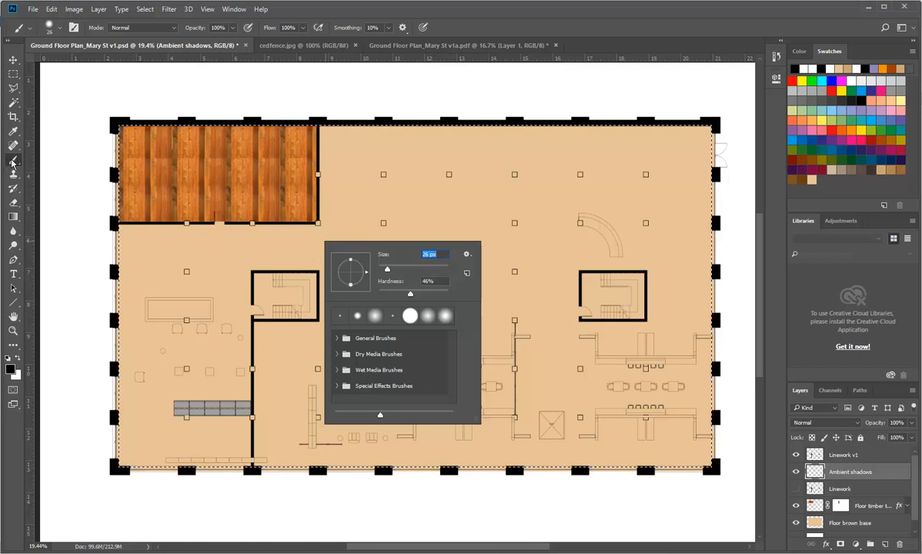
{"action": "left_click_drag", "start_coordinate": [387, 273], "coordinate": [391, 273]}
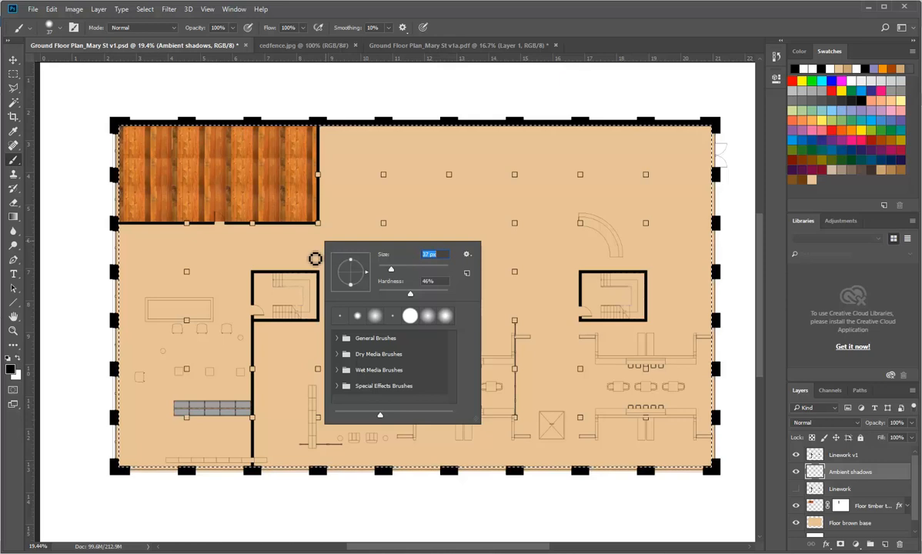
{"action": "left_click", "coordinate": [315, 258]}
{"action": "key", "text": "ctrl+z"}
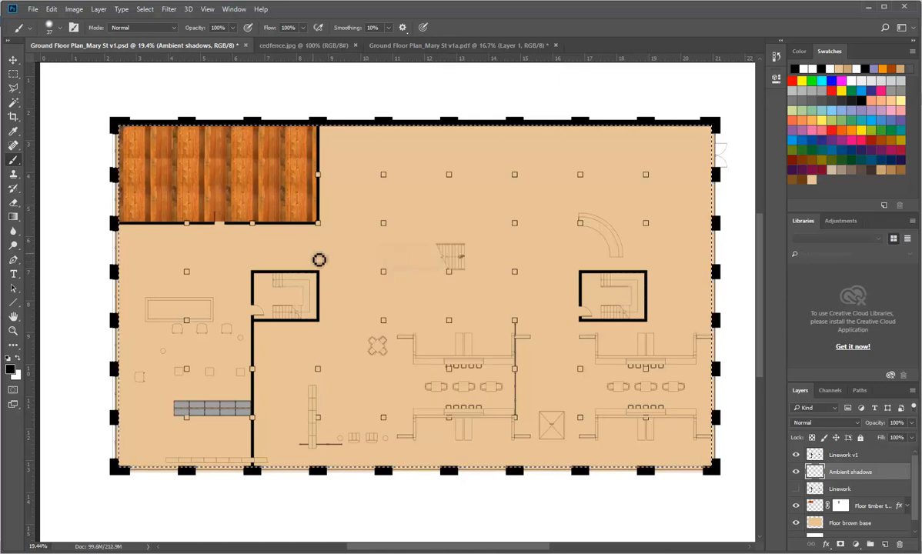
Step the brush size up to 500 px and back down to 175 px to compare the tip sizes.
{"action": "key", "text": "bracketright"}
{"action": "key", "text": "bracketright"}
{"action": "key", "text": "bracketright"}
{"action": "key", "text": "bracketright"}
{"action": "key", "text": "bracketright"}
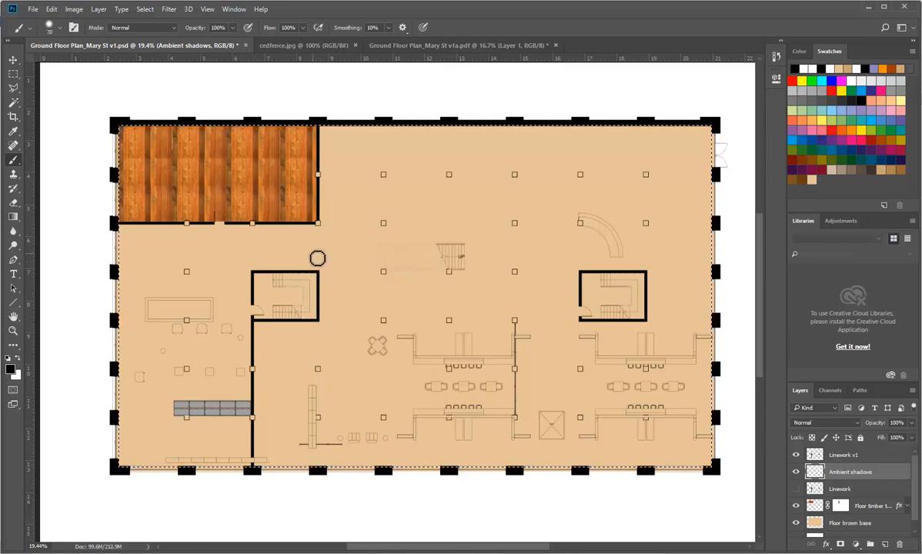
{"action": "key", "text": "bracketright"}
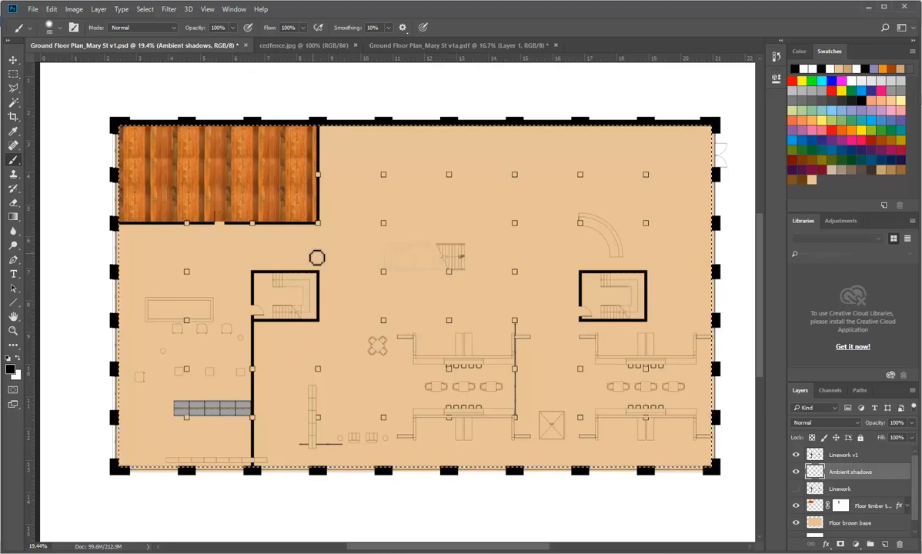
{"action": "key", "text": "bracketright"}
{"action": "key", "text": "bracketright"}
{"action": "key", "text": "bracketright"}
{"action": "key", "text": "bracketright"}
{"action": "key", "text": "bracketright"}
{"action": "key", "text": "bracketright"}
{"action": "key", "text": "bracketright"}
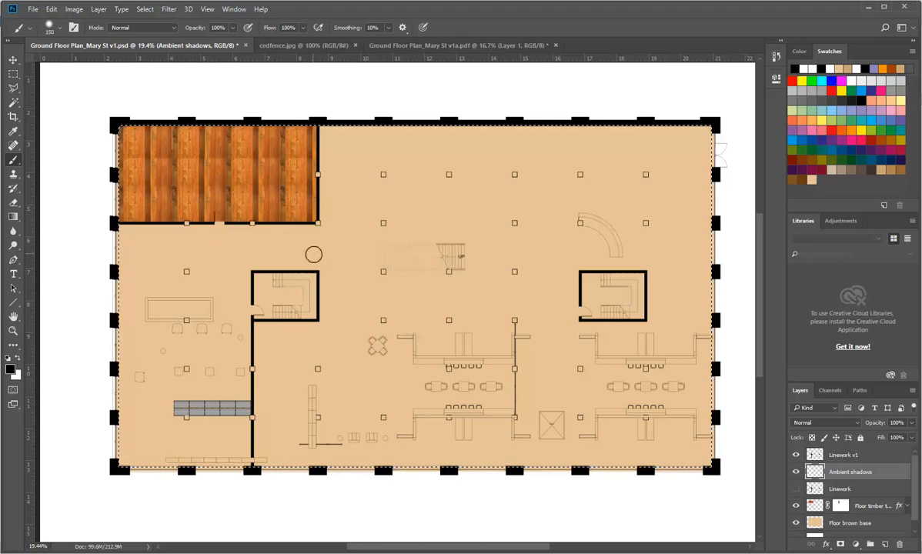
{"action": "key", "text": "bracketright"}
{"action": "key", "text": "bracketleft"}
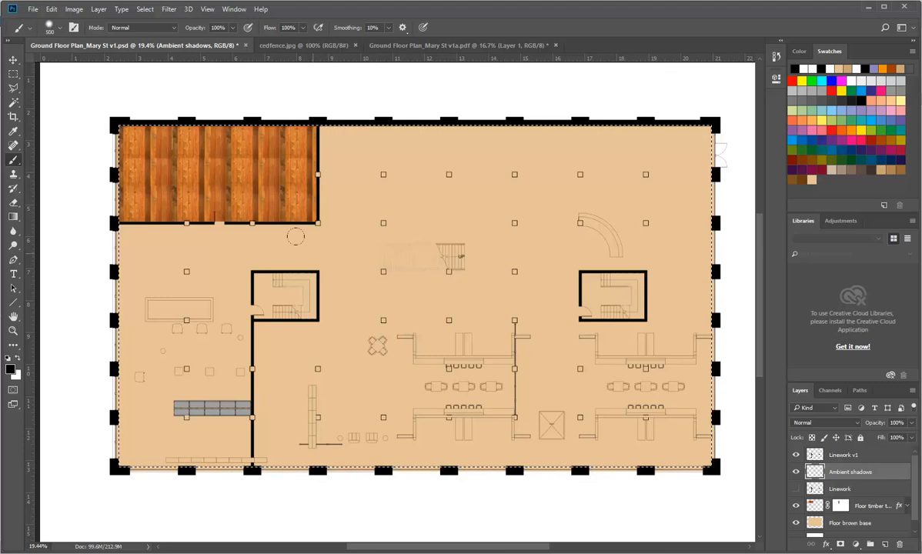
{"action": "key", "text": "bracketleft"}
{"action": "key", "text": "bracketleft"}
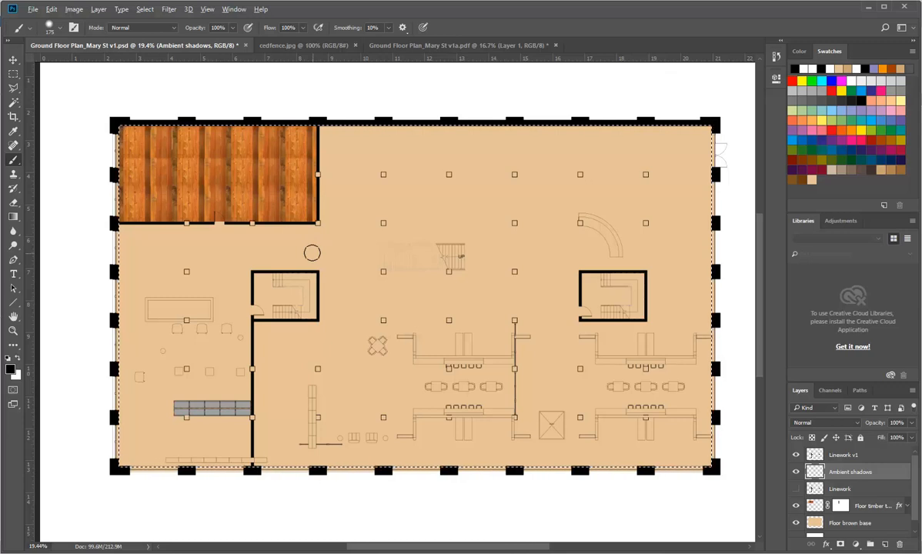
Adjust the brush tip interactively on the canvas to a size of 669 px and 39% hardness.
{"action": "right_click", "coordinate": [311, 253], "text": "alt"}
{"action": "mouse_move", "coordinate": [313, 240]}
{"action": "left_mouse_down"}
{"action": "mouse_move", "coordinate": [317, 190]}
{"action": "mouse_move", "coordinate": [322, 248]}
{"action": "mouse_move", "coordinate": [311, 178]}
{"action": "mouse_move", "coordinate": [309, 215]}
{"action": "mouse_move", "coordinate": [304, 119]}
{"action": "mouse_move", "coordinate": [317, 215]}
{"action": "mouse_move", "coordinate": [320, 144]}
{"action": "mouse_move", "coordinate": [311, 285]}
{"action": "mouse_move", "coordinate": [308, 69]}
{"action": "left_mouse_up"}
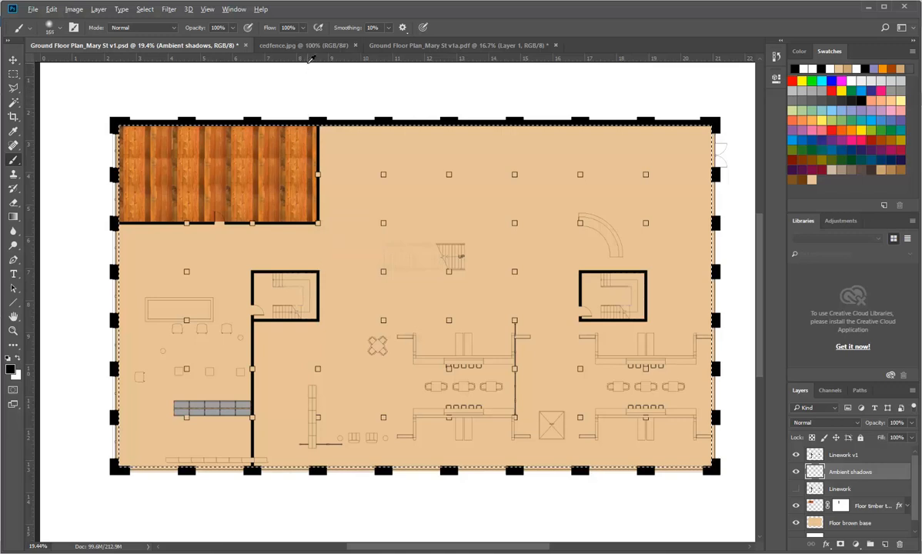
{"action": "mouse_move", "coordinate": [308, 248]}
{"action": "left_mouse_down"}
{"action": "mouse_move", "coordinate": [342, 256]}
{"action": "mouse_move", "coordinate": [315, 238]}
{"action": "mouse_move", "coordinate": [313, 273]}
{"action": "mouse_move", "coordinate": [329, 257]}
{"action": "mouse_move", "coordinate": [320, 254]}
{"action": "mouse_move", "coordinate": [341, 262]}
{"action": "mouse_move", "coordinate": [312, 240]}
{"action": "mouse_move", "coordinate": [322, 248]}
{"action": "mouse_move", "coordinate": [319, 231]}
{"action": "mouse_move", "coordinate": [325, 248]}
{"action": "mouse_move", "coordinate": [326, 235]}
{"action": "left_mouse_up"}
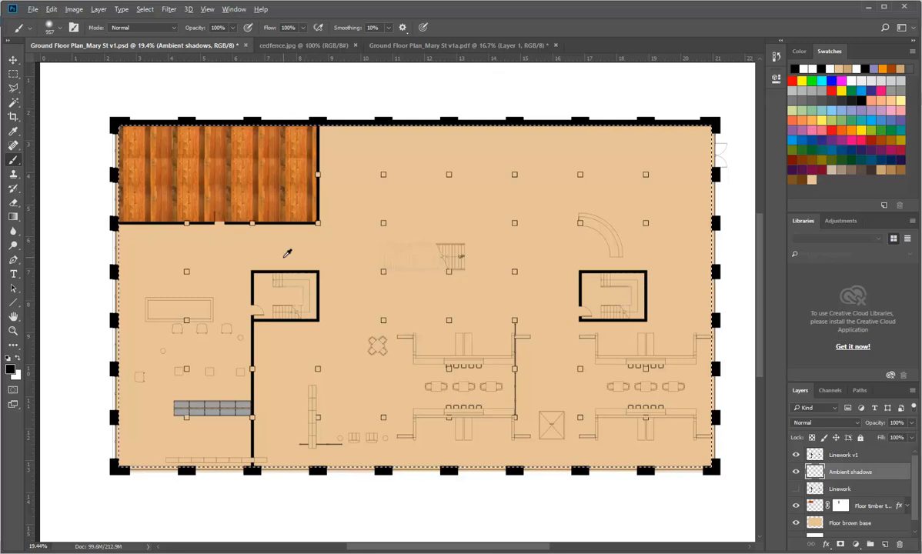
{"action": "mouse_move", "coordinate": [284, 257]}
{"action": "left_mouse_down"}
{"action": "mouse_move", "coordinate": [295, 245]}
{"action": "mouse_move", "coordinate": [298, 198]}
{"action": "mouse_move", "coordinate": [290, 315]}
{"action": "mouse_move", "coordinate": [266, 262]}
{"action": "mouse_move", "coordinate": [233, 245]}
{"action": "mouse_move", "coordinate": [251, 266]}
{"action": "left_mouse_up"}
Lower the brush hardness for a softer edge and set the brush size to 125 px.
{"action": "right_click", "coordinate": [315, 257]}
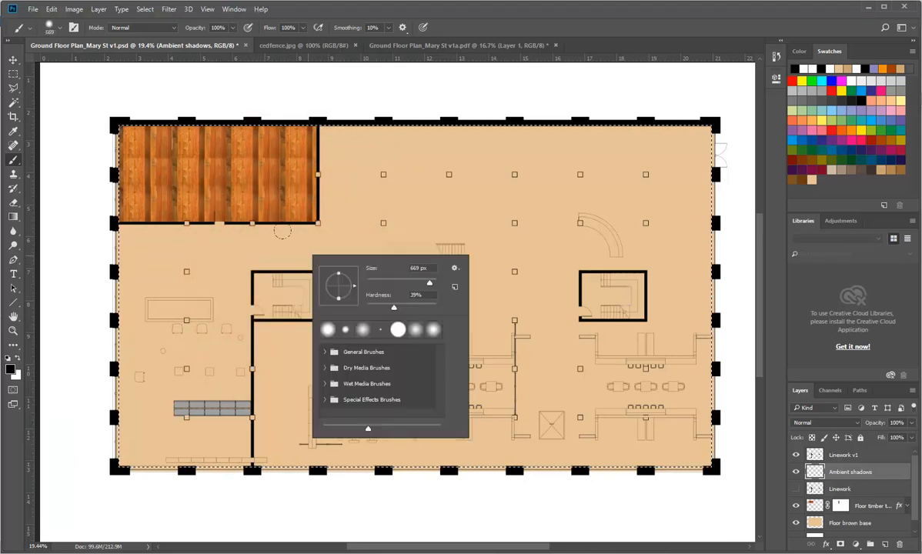
{"action": "left_click_drag", "start_coordinate": [394, 309], "coordinate": [378, 308]}
{"action": "left_click_drag", "start_coordinate": [429, 283], "coordinate": [395, 284]}
{"action": "left_click", "coordinate": [157, 49]}
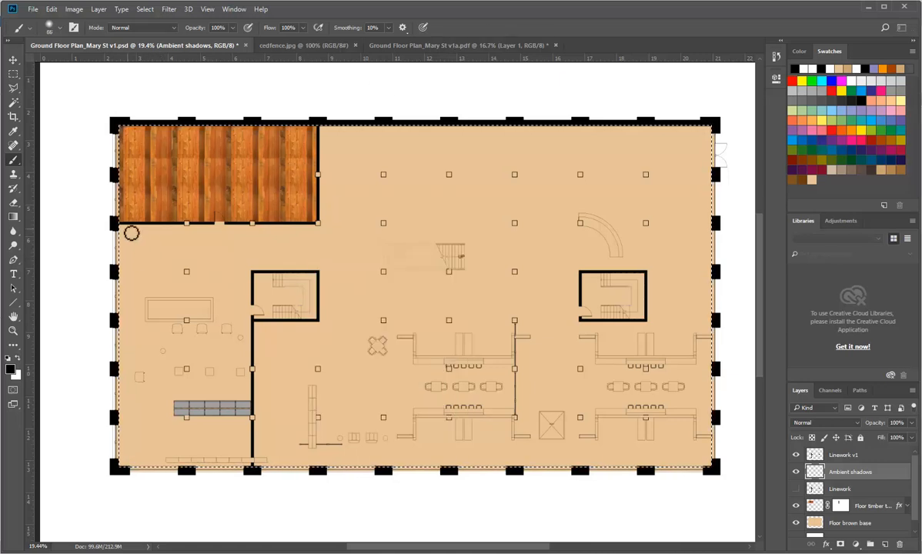
{"action": "key", "text": "]"}
{"action": "mouse_move", "coordinate": [149, 244]}
{"action": "left_mouse_down"}
{"action": "mouse_move", "coordinate": [146, 230]}
{"action": "mouse_move", "coordinate": [165, 229]}
{"action": "left_mouse_up"}
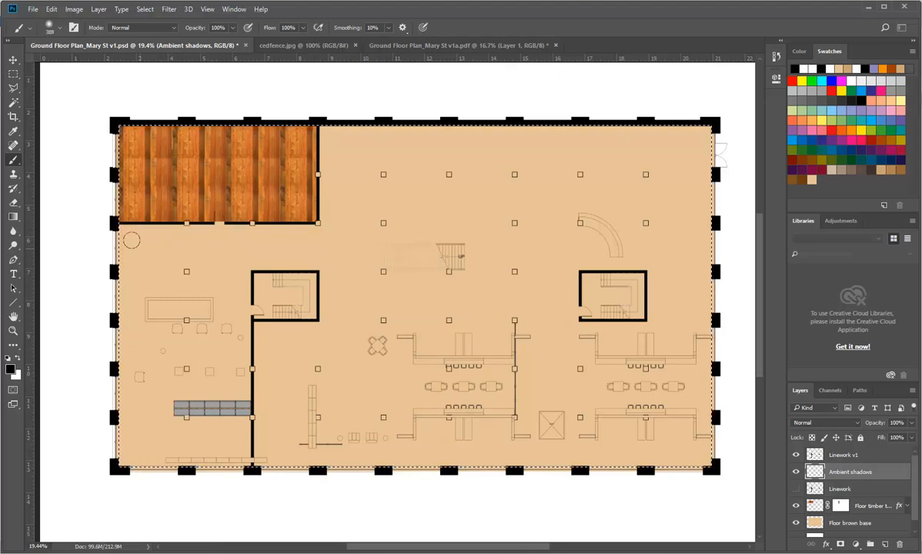
{"action": "key", "text": "["}
{"action": "key", "text": "["}
{"action": "key", "text": "["}
{"action": "key", "text": "["}
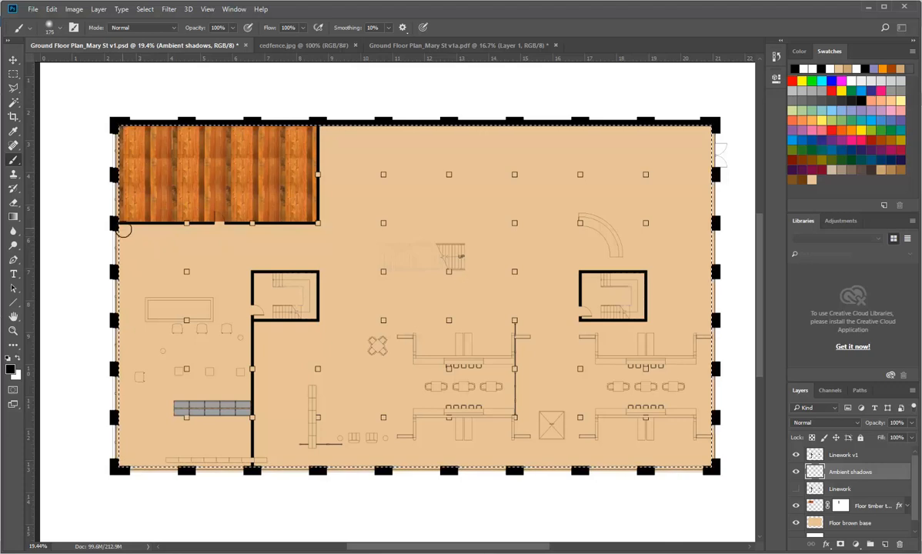
{"action": "key", "text": "bracketleft"}
{"action": "key", "text": "bracketleft"}
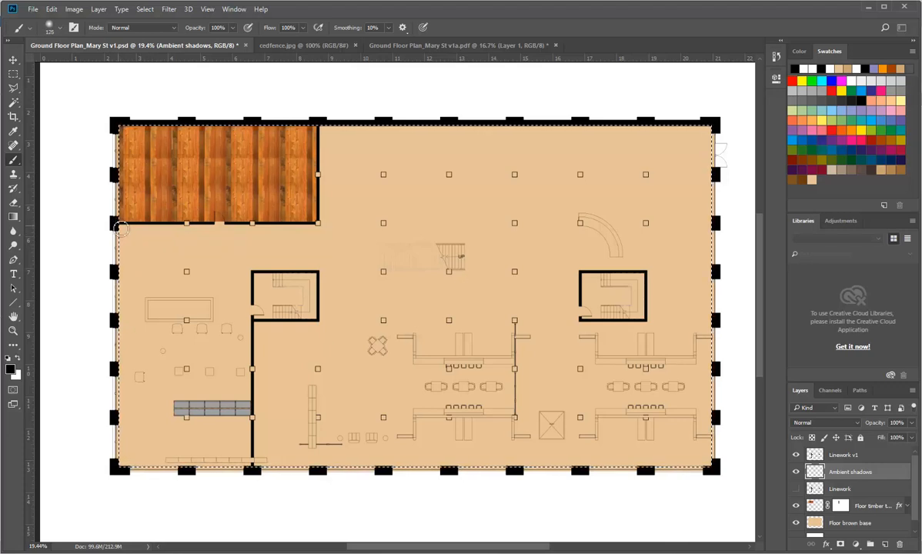
Paint a soft black shadow along the inside of the plan's left, bottom and right outer walls, undoing stray strokes.
{"action": "left_click_drag", "start_coordinate": [121, 238], "coordinate": [119, 399]}
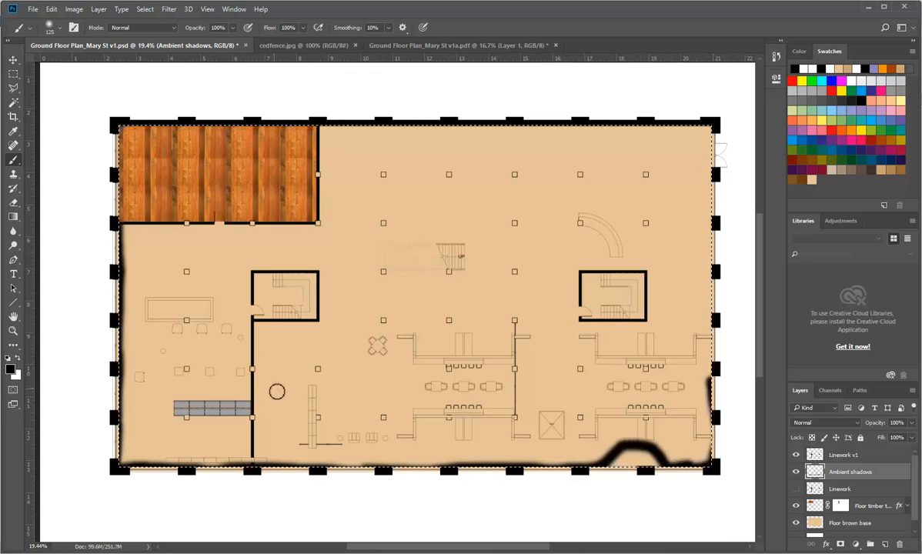
{"action": "key", "text": "ctrl+z"}
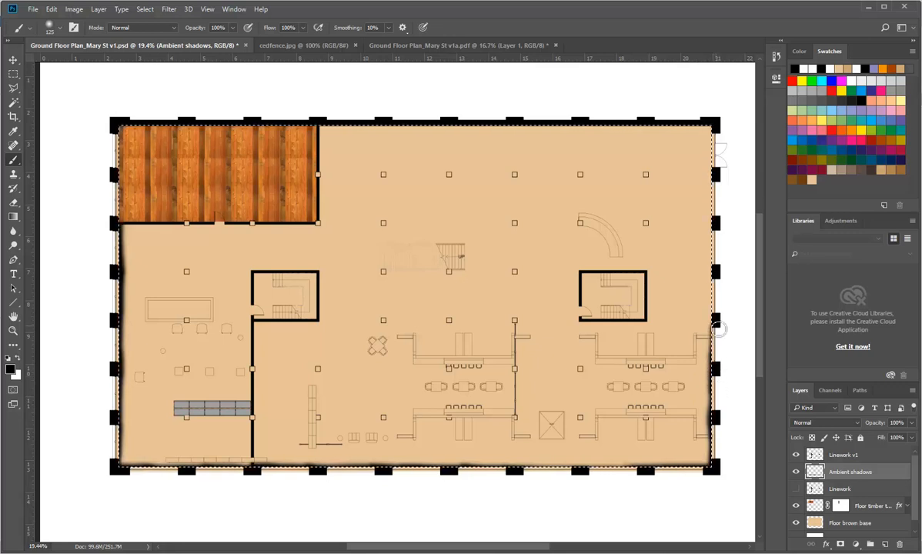
{"action": "key", "text": "ctrl+z"}
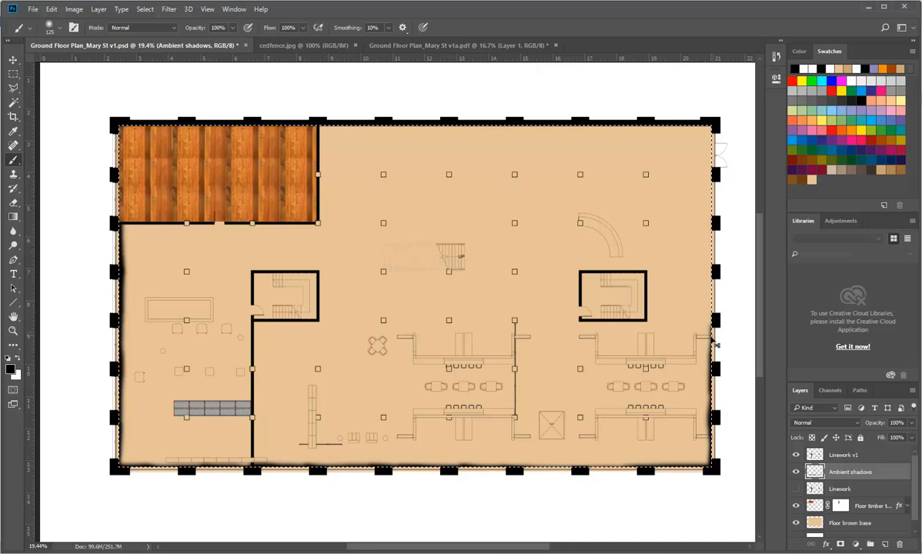
{"action": "left_click_drag", "start_coordinate": [714, 323], "coordinate": [716, 298]}
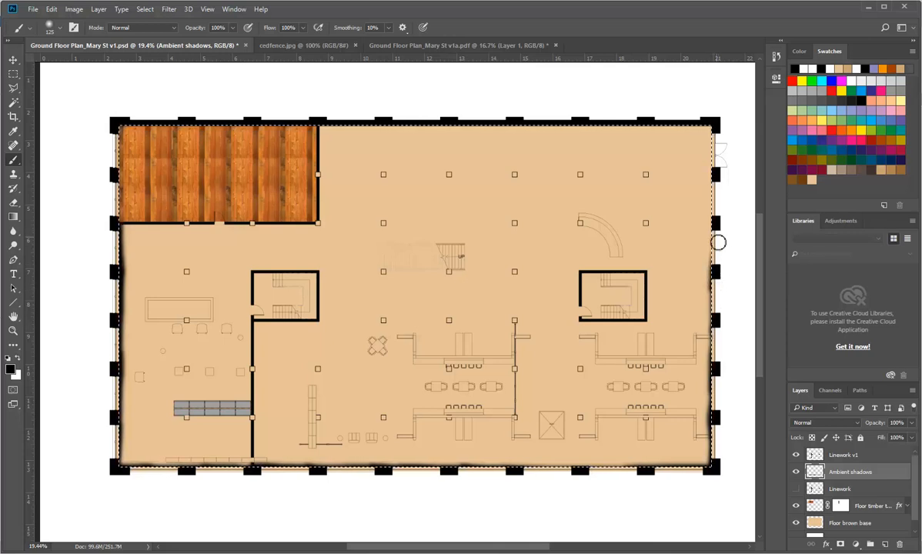
{"action": "key", "text": "ctrl+z"}
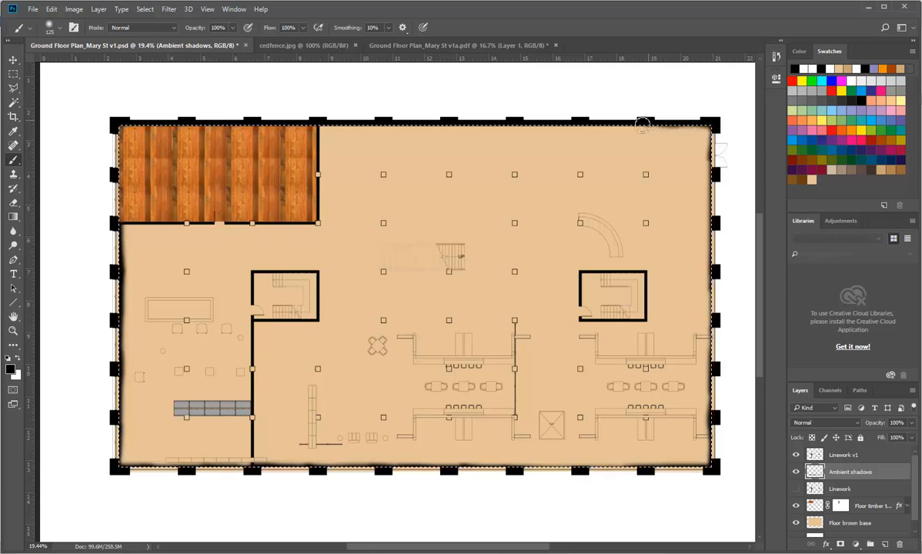
Paint the same black shadow along the inside of the plan's top outer wall, across to the timber room.
{"action": "left_click_drag", "start_coordinate": [624, 126], "coordinate": [572, 125]}
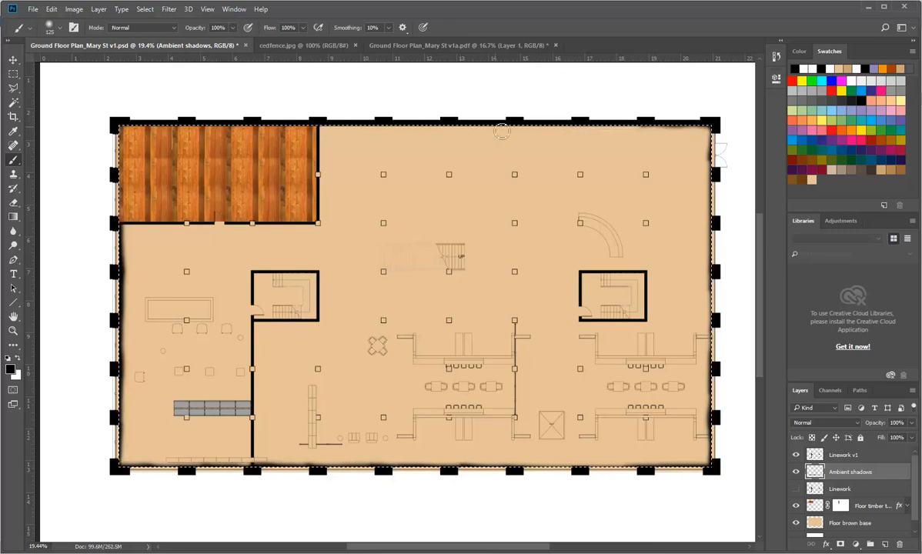
{"action": "left_click_drag", "start_coordinate": [652, 124], "coordinate": [623, 125]}
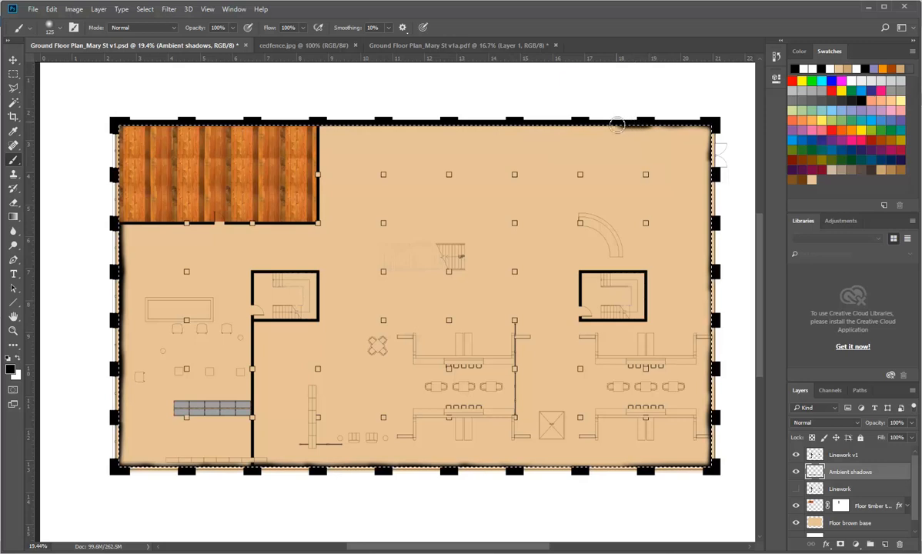
{"action": "left_click_drag", "start_coordinate": [539, 125], "coordinate": [514, 125]}
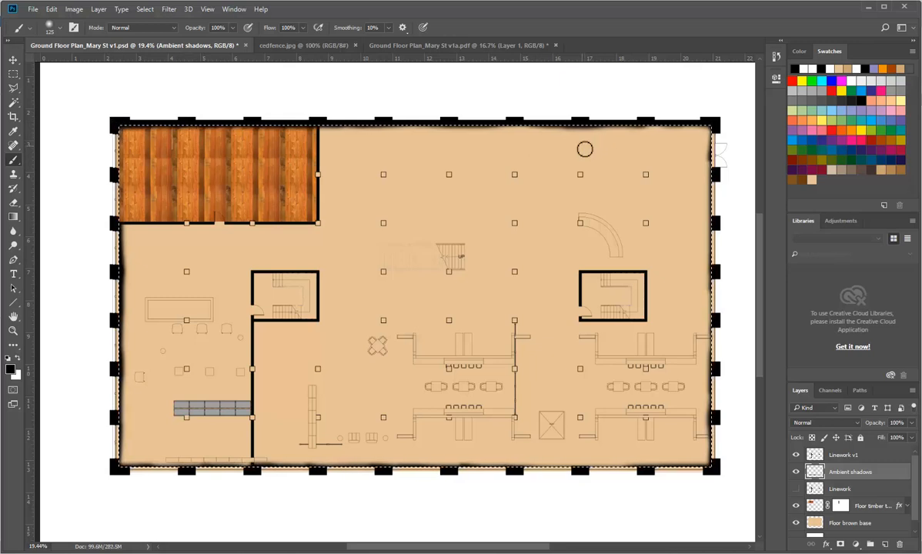
Try to cover the shadow's edge near the plan's top wall with white paint, and undo the white strokes.
{"action": "left_click", "coordinate": [16, 358]}
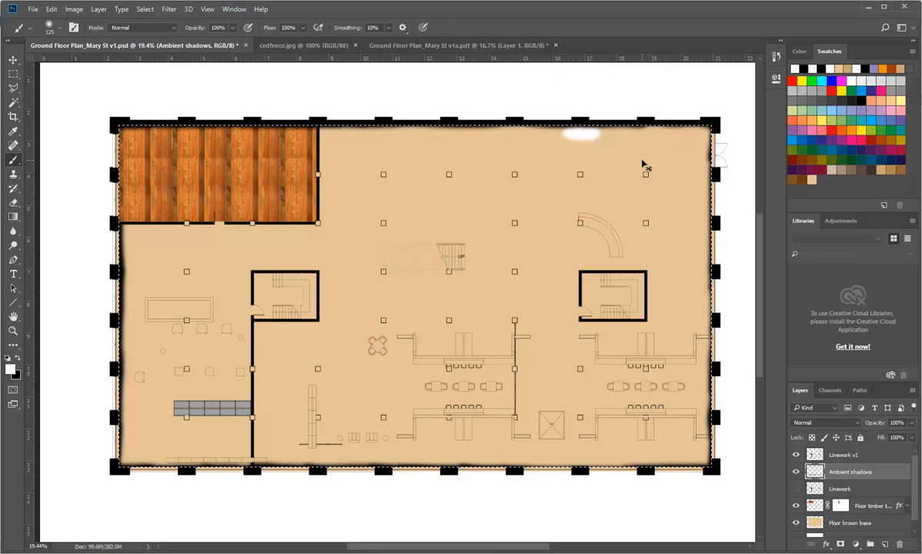
{"action": "left_click", "coordinate": [51, 10]}
{"action": "left_click", "coordinate": [58, 41]}
{"action": "left_click", "coordinate": [50, 10]}
{"action": "left_click", "coordinate": [59, 41]}
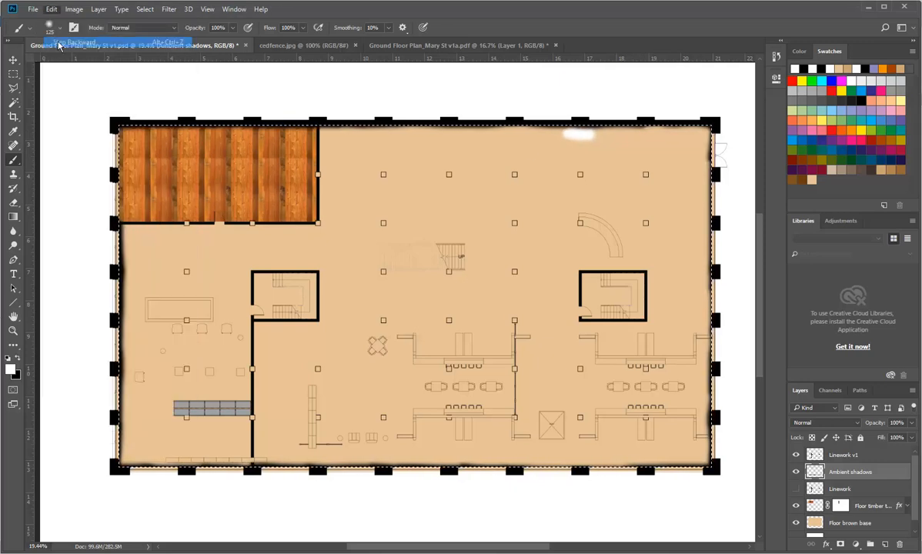
Activate the Eraser tool with a 127 px tip and 46% hardness for trimming the shadow at the top wall.
{"action": "left_click", "coordinate": [13, 202]}
{"action": "key", "text": "bracketright"}
{"action": "key", "text": "bracketright"}
{"action": "key", "text": "bracketright"}
{"action": "right_click", "coordinate": [429, 202]}
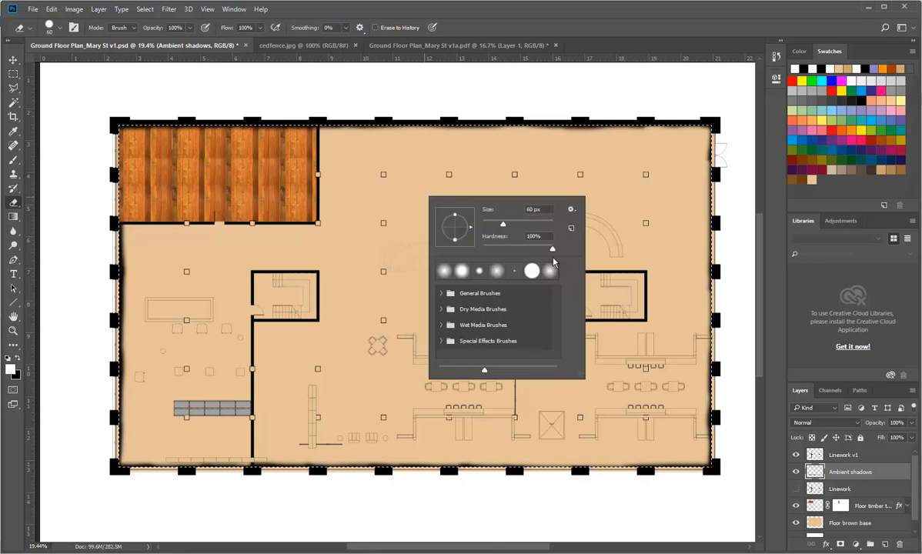
{"action": "left_click_drag", "start_coordinate": [553, 249], "coordinate": [514, 250]}
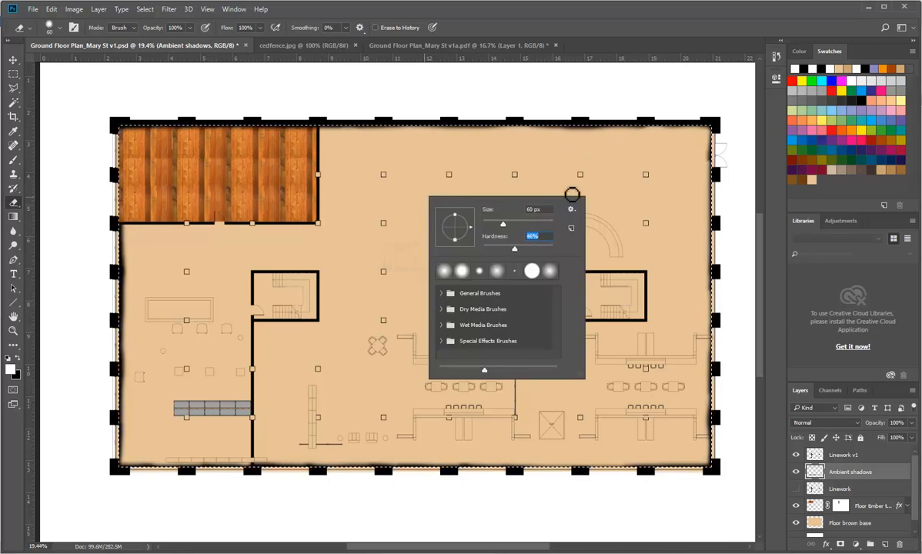
{"action": "left_click_drag", "start_coordinate": [499, 225], "coordinate": [523, 225]}
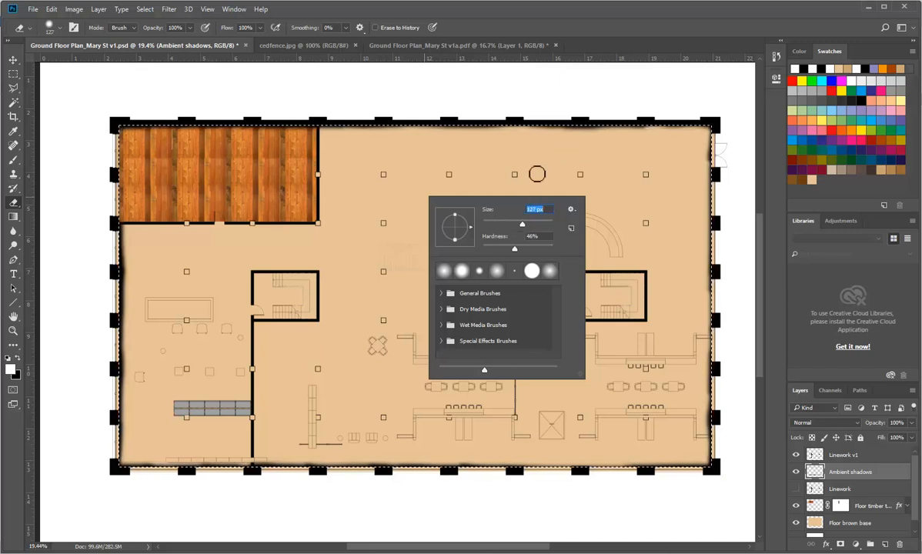
{"action": "left_click", "coordinate": [593, 140]}
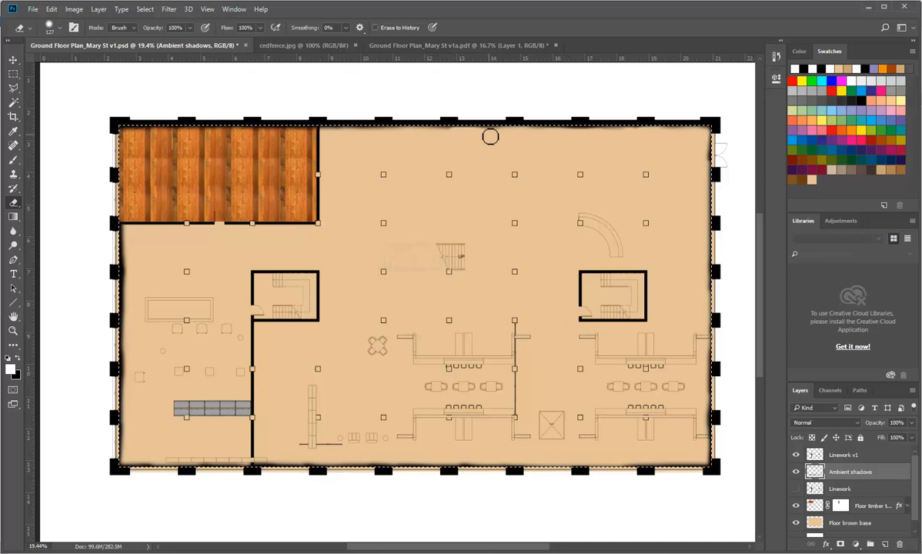
Lower the eraser hardness and erase along the shadow's inner edges to make the band thinner and more even.
{"action": "right_click", "coordinate": [474, 163]}
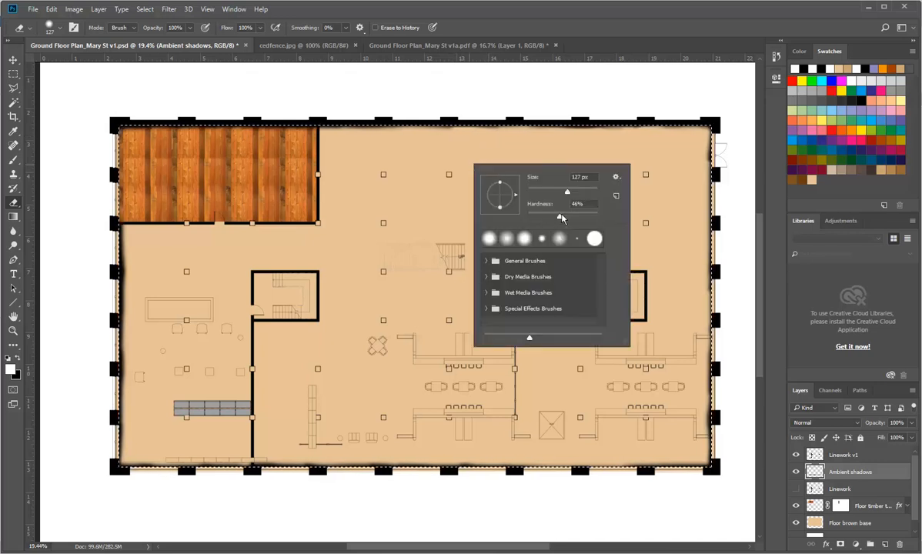
{"action": "left_click_drag", "start_coordinate": [538, 219], "coordinate": [536, 219]}
{"action": "left_click", "coordinate": [496, 139]}
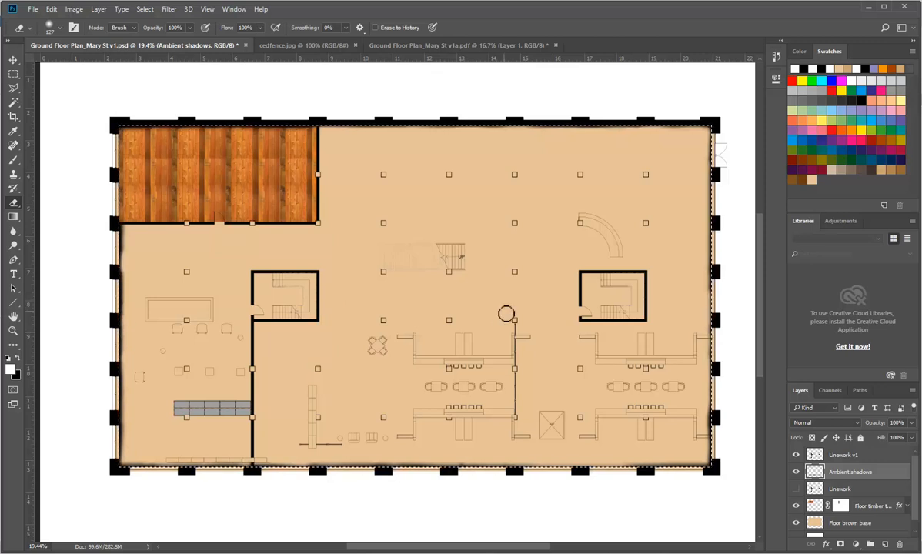
Lower the Ambient shadows layer's opacity to 49% and set its blend mode to Multiply.
{"action": "left_click", "coordinate": [913, 425]}
{"action": "left_click_drag", "start_coordinate": [902, 439], "coordinate": [885, 442]}
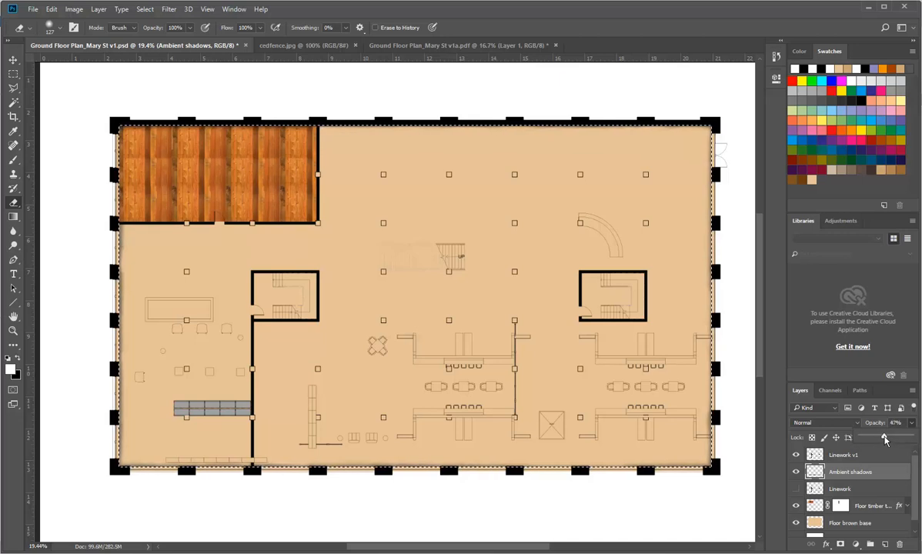
{"action": "left_click", "coordinate": [859, 425]}
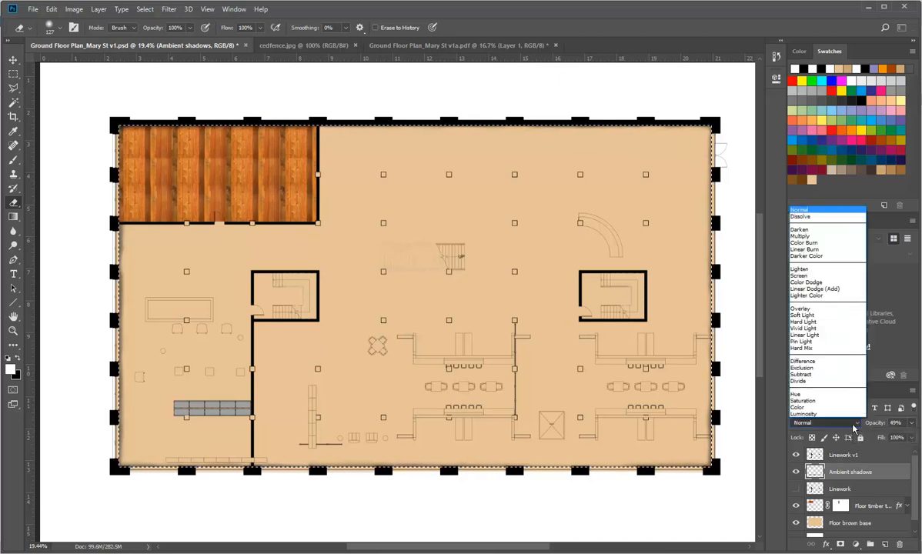
{"action": "left_click", "coordinate": [811, 237]}
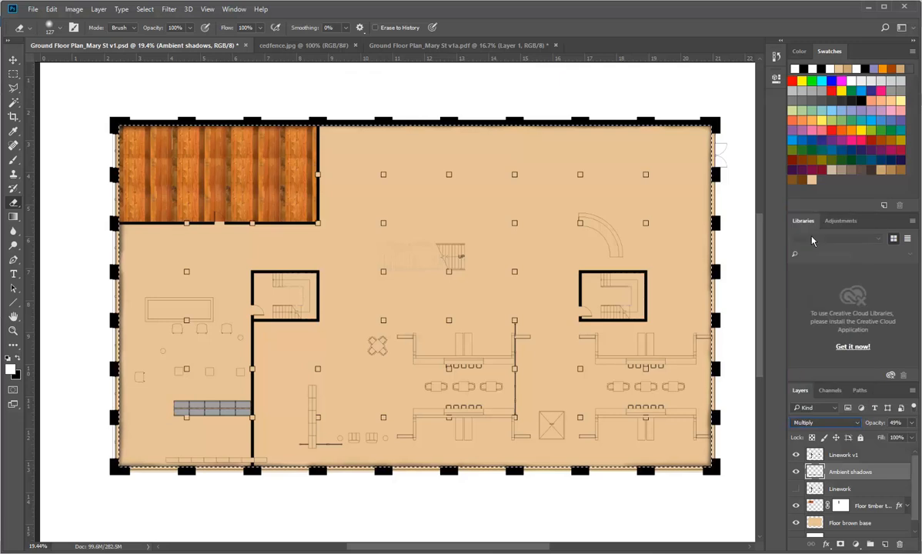
Try the Soft Light blend mode on the Ambient shadows layer, and return it to Multiply.
{"action": "left_click", "coordinate": [858, 425]}
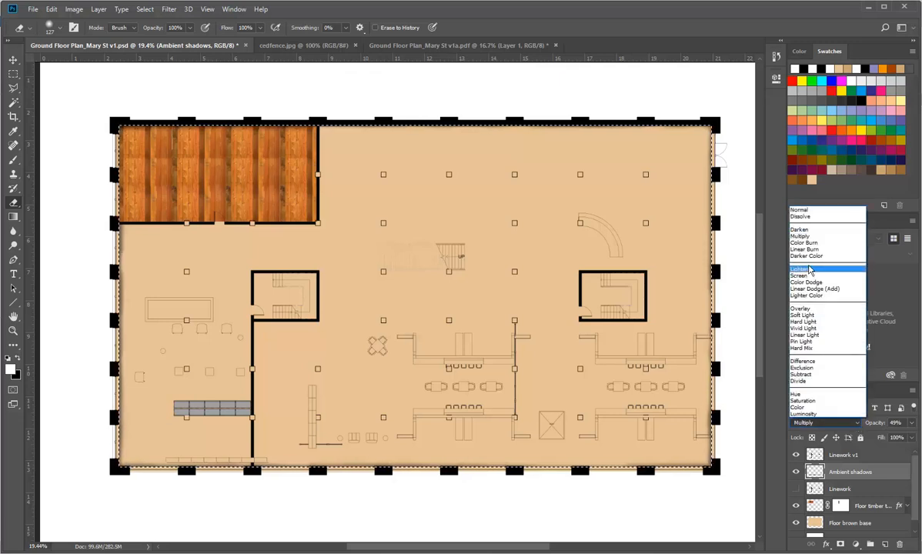
{"action": "left_click", "coordinate": [810, 316]}
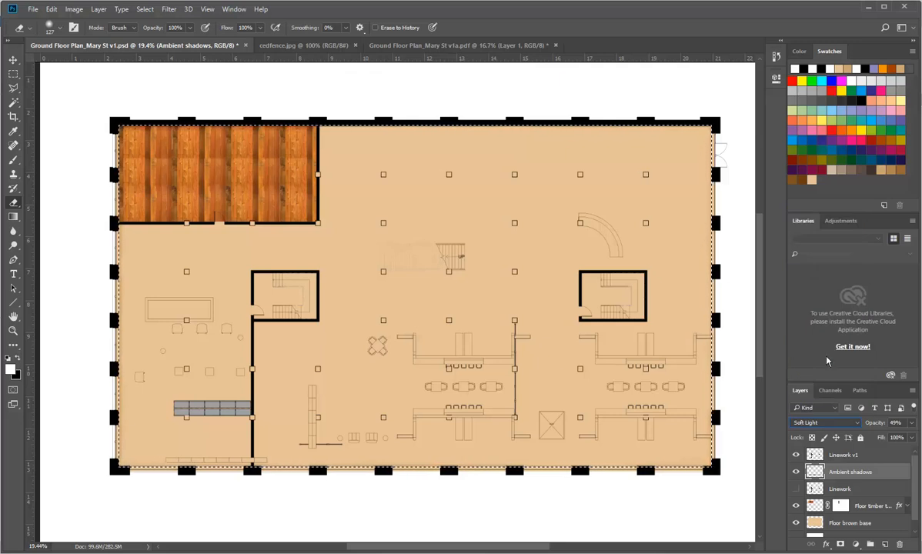
{"action": "left_click", "coordinate": [817, 422]}
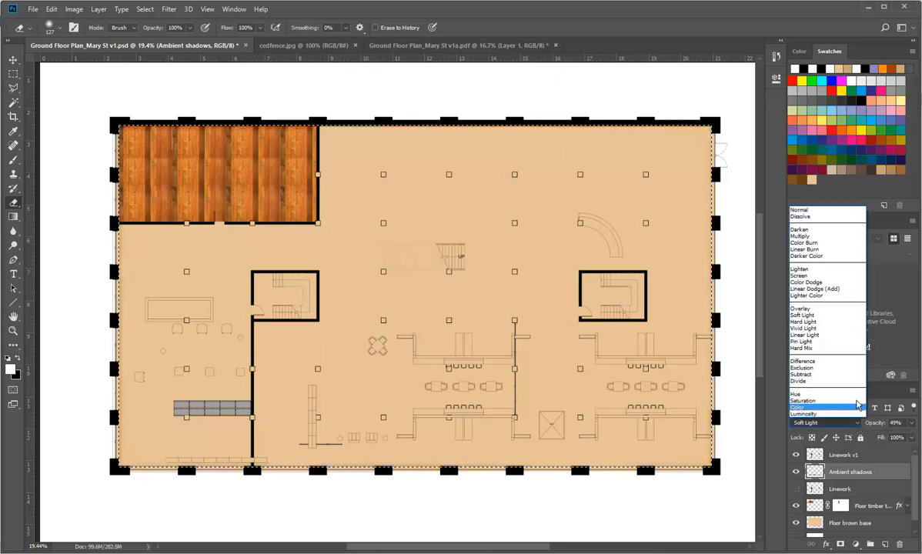
{"action": "left_click", "coordinate": [800, 236]}
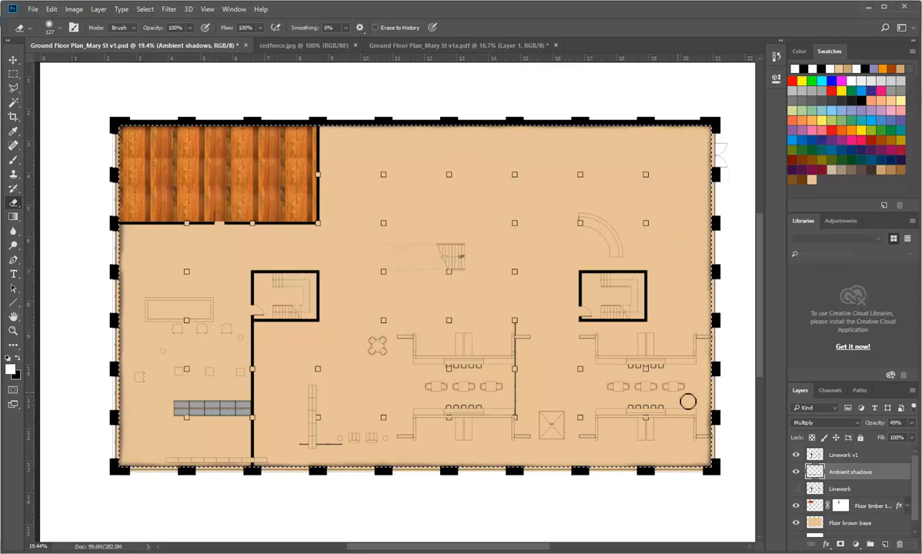
Clear the selection and toggle the Ambient shadows layer off and on to compare the plan with and without it.
{"action": "key", "text": "ctrl+d"}
{"action": "left_click", "coordinate": [796, 472]}
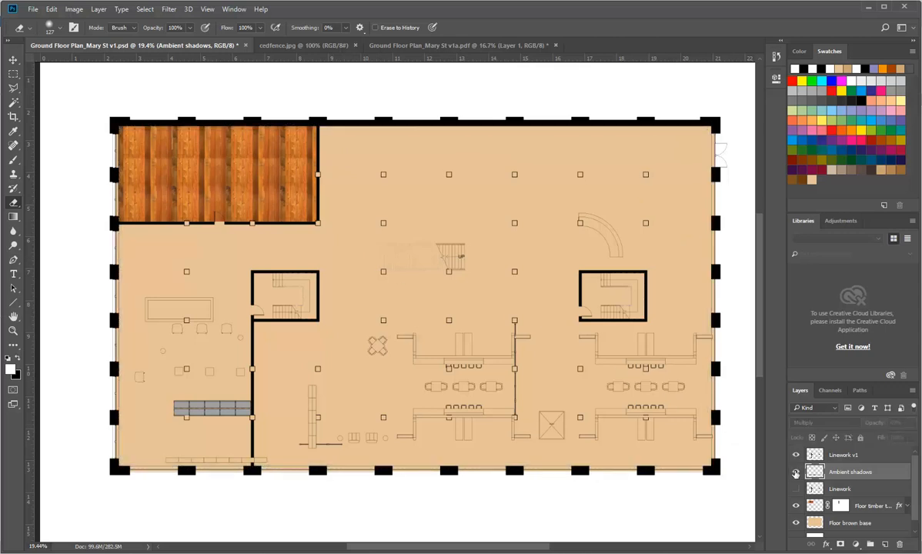
{"action": "left_click", "coordinate": [795, 472]}
{"action": "left_click", "coordinate": [795, 471]}
{"action": "left_click", "coordinate": [795, 471]}
{"action": "left_click", "coordinate": [795, 472]}
{"action": "left_click", "coordinate": [795, 471]}
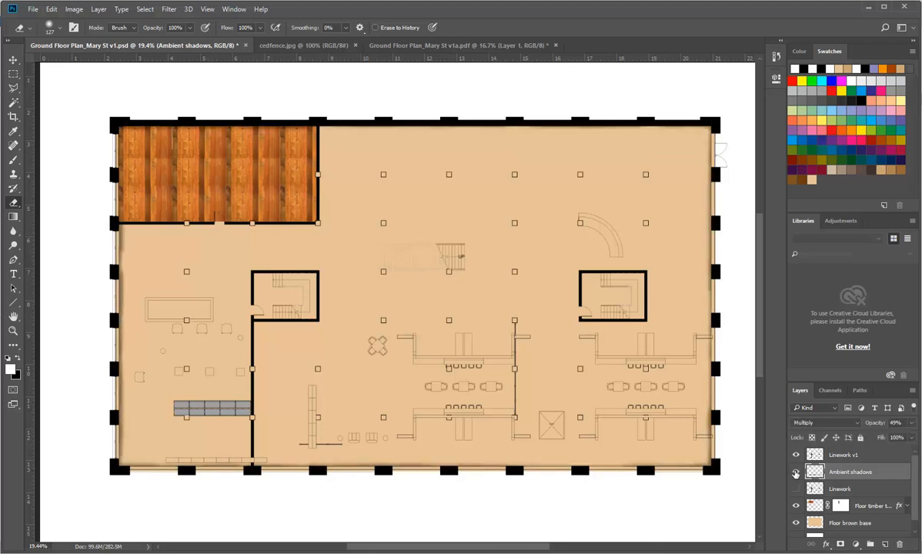
Reduce the Ambient shadows layer's opacity to 28% and compare the plan with the layer hidden and shown.
{"action": "left_click", "coordinate": [912, 423]}
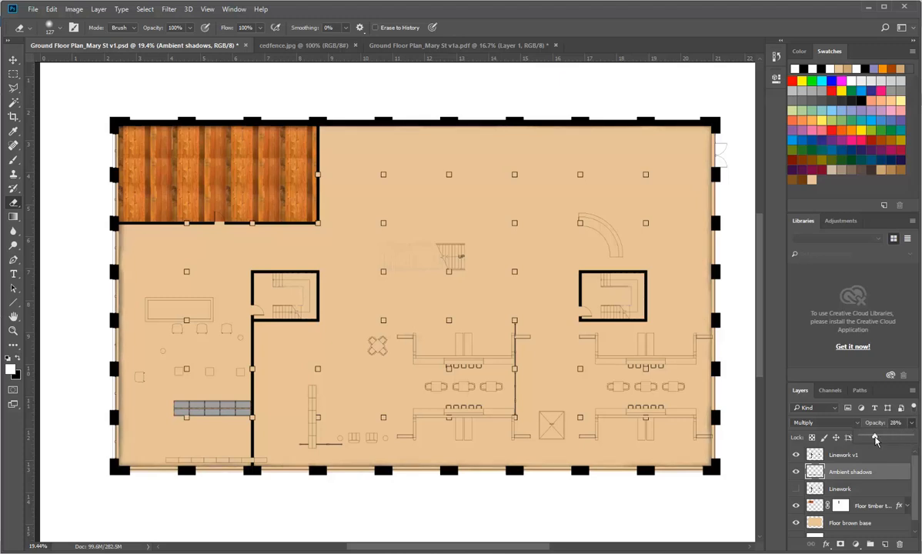
{"action": "left_click", "coordinate": [913, 426]}
{"action": "left_click", "coordinate": [796, 472]}
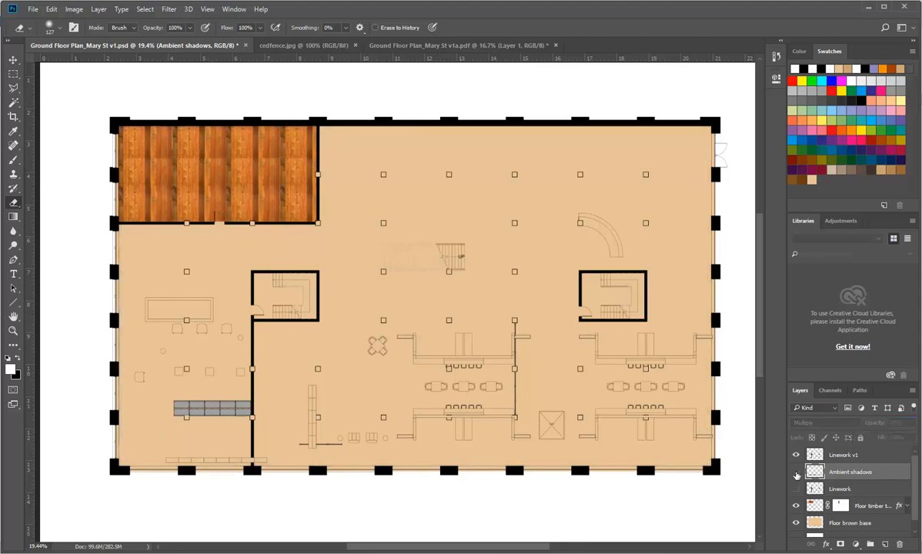
{"action": "left_click", "coordinate": [796, 473]}
{"action": "left_click", "coordinate": [795, 473]}
{"action": "left_click", "coordinate": [795, 472]}
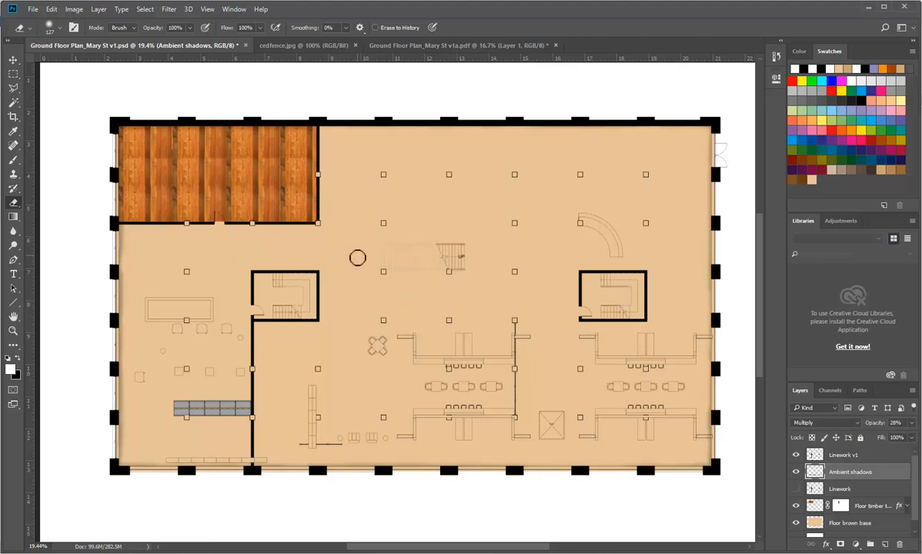
Paint soft black shadows with the Brush along both sides of the walls of the stair core below the timber room.
{"action": "scroll", "coordinate": [297, 279], "scroll_direction": "up", "scroll_amount": 13}
{"action": "scroll", "coordinate": [215, 286], "scroll_direction": "up", "scroll_amount": 2}
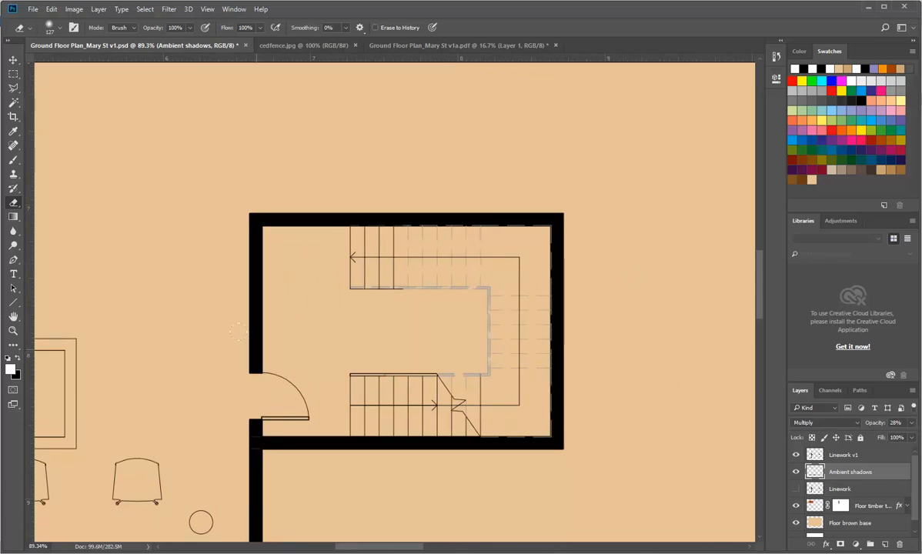
{"action": "left_click", "coordinate": [8, 357]}
{"action": "left_click", "coordinate": [13, 159]}
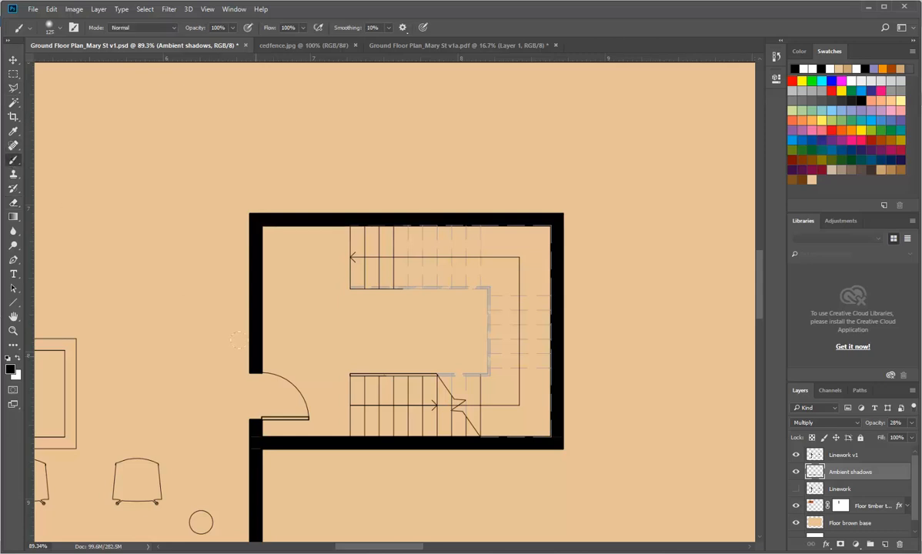
{"action": "mouse_move", "coordinate": [241, 345]}
{"action": "left_mouse_down"}
{"action": "mouse_move", "coordinate": [245, 203]}
{"action": "mouse_move", "coordinate": [546, 204]}
{"action": "mouse_move", "coordinate": [547, 447]}
{"action": "mouse_move", "coordinate": [548, 427]}
{"action": "mouse_move", "coordinate": [254, 432]}
{"action": "left_mouse_up"}
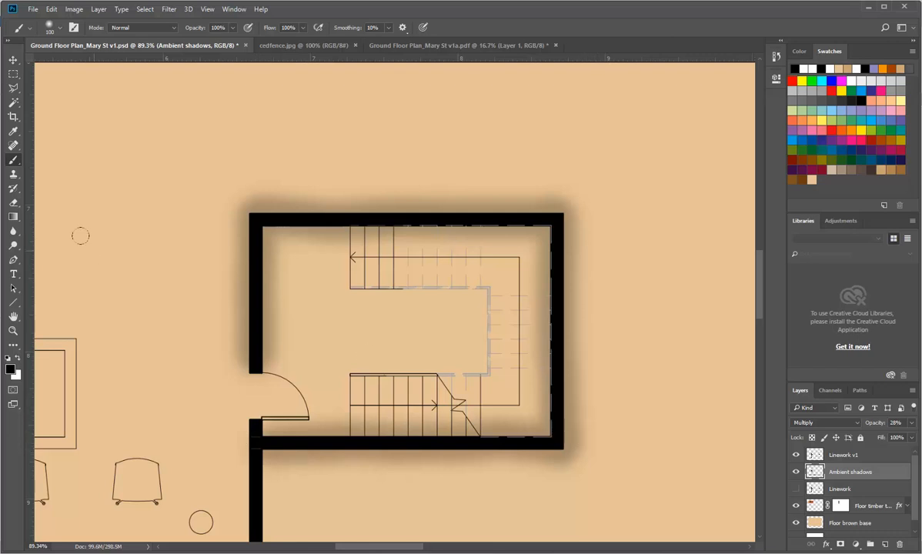
Erase the excess shadow around the stair core's walls with the 127 px Eraser, clearing the middle of the stair room.
{"action": "left_click", "coordinate": [14, 202]}
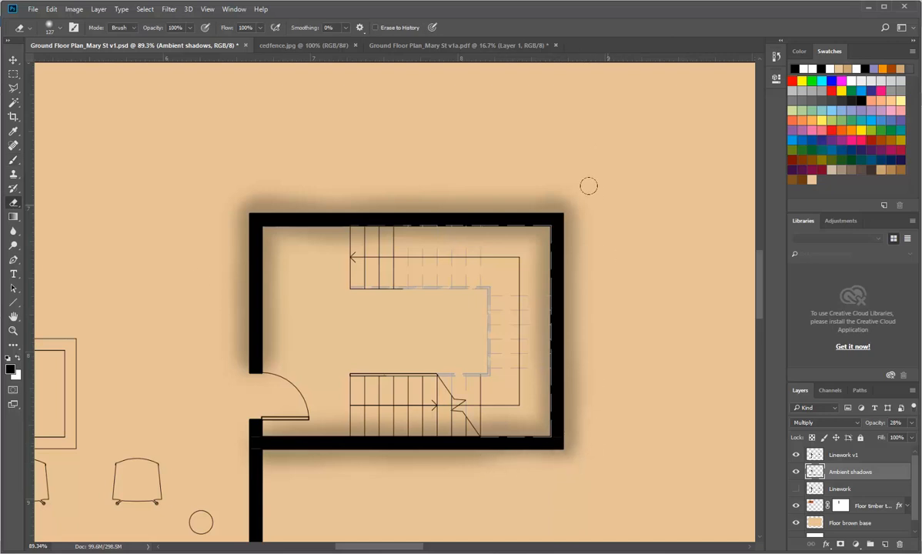
{"action": "mouse_move", "coordinate": [585, 231]}
{"action": "left_mouse_down"}
{"action": "mouse_move", "coordinate": [576, 170]}
{"action": "mouse_move", "coordinate": [526, 160]}
{"action": "mouse_move", "coordinate": [180, 158]}
{"action": "left_mouse_up"}
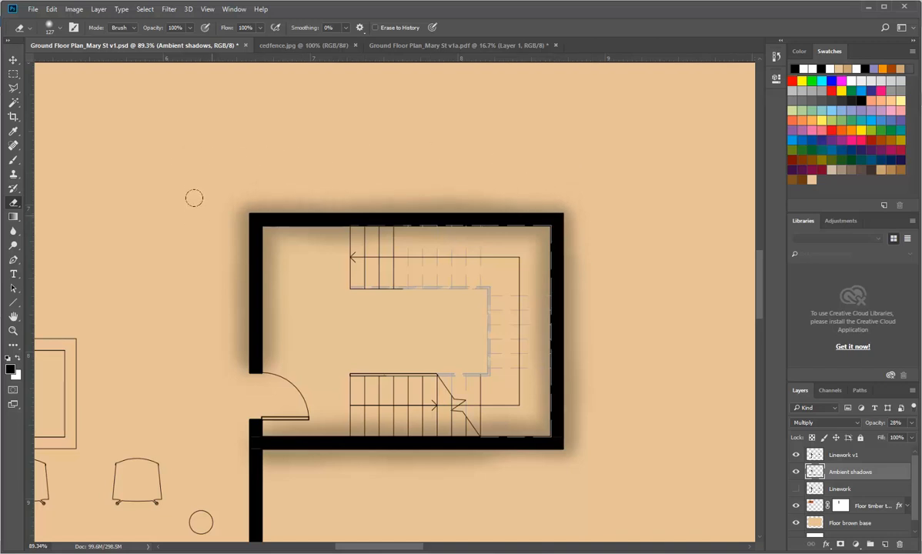
{"action": "mouse_move", "coordinate": [193, 193]}
{"action": "left_mouse_down"}
{"action": "mouse_move", "coordinate": [192, 333]}
{"action": "mouse_move", "coordinate": [187, 156]}
{"action": "left_mouse_up"}
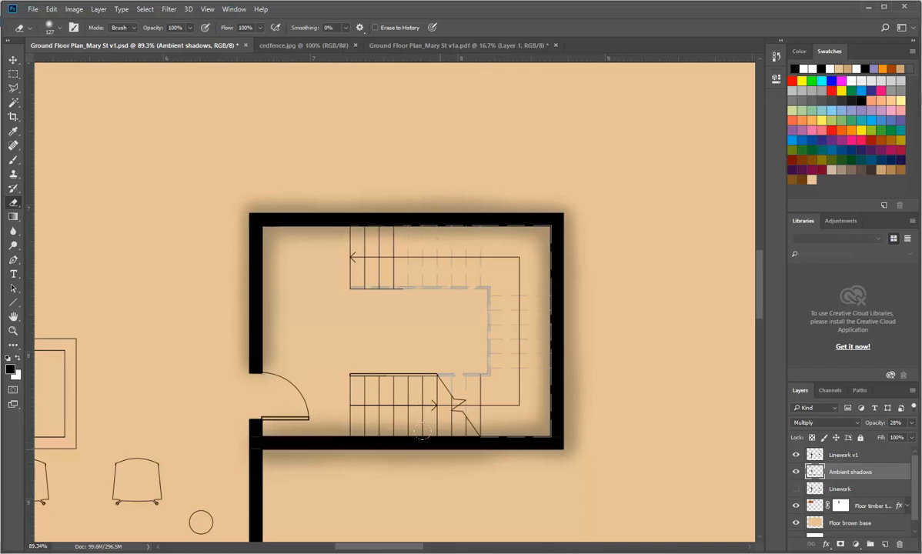
Refine the stair core's wall shadows with the Eraser, reducing the tip to 70 px for the inner edges.
{"action": "scroll", "coordinate": [423, 431], "scroll_direction": "up", "scroll_amount": 5}
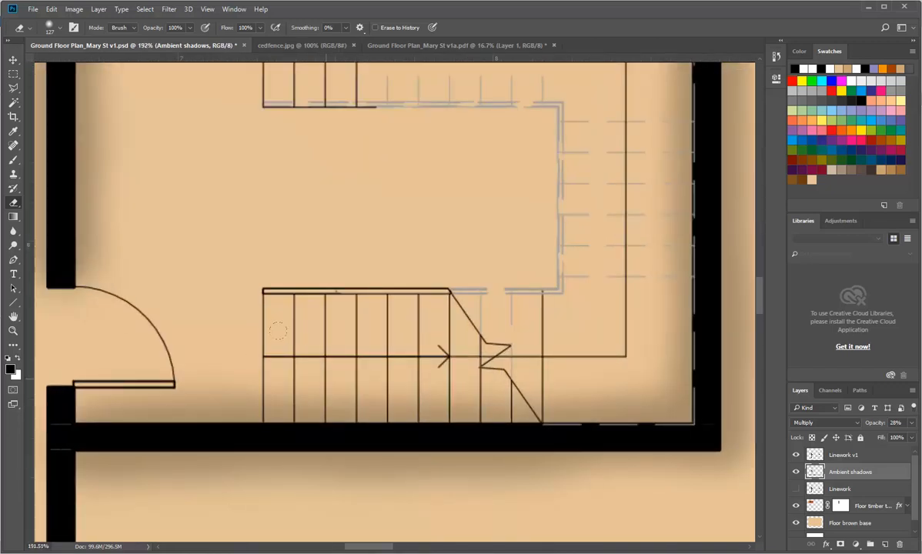
{"action": "scroll", "coordinate": [279, 330], "scroll_direction": "down", "scroll_amount": 5}
{"action": "scroll", "coordinate": [304, 381], "scroll_direction": "down", "scroll_amount": 3}
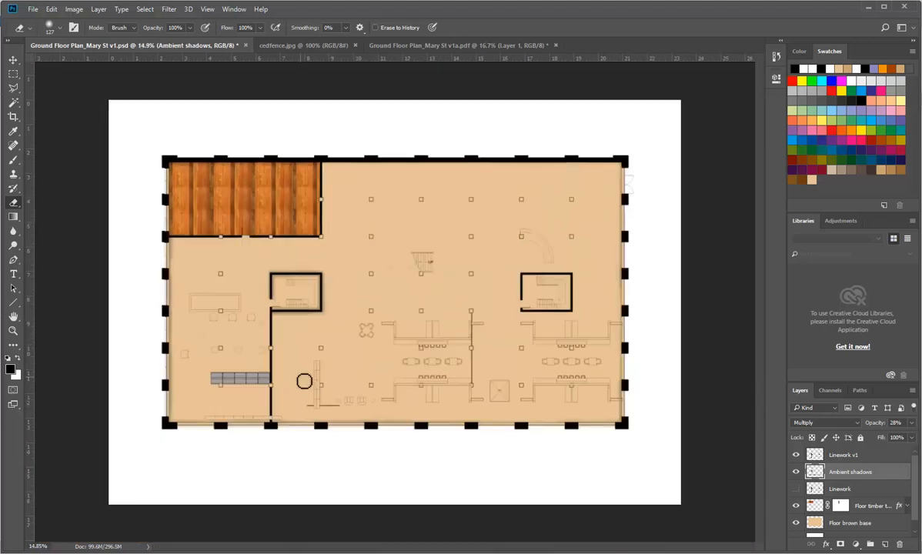
{"action": "scroll", "coordinate": [245, 316], "scroll_direction": "up", "scroll_amount": 1}
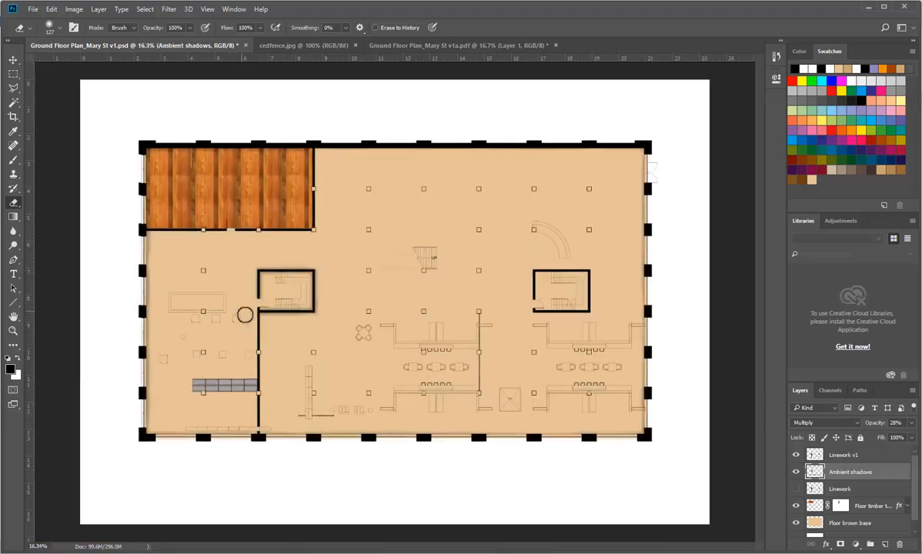
{"action": "scroll", "coordinate": [245, 314], "scroll_direction": "up", "scroll_amount": 1}
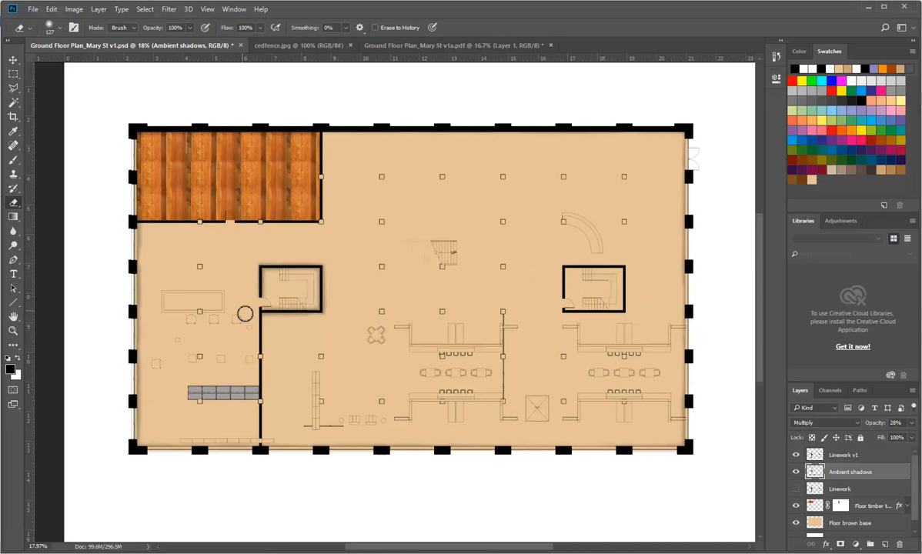
{"action": "scroll", "coordinate": [277, 277], "scroll_direction": "up", "scroll_amount": 10}
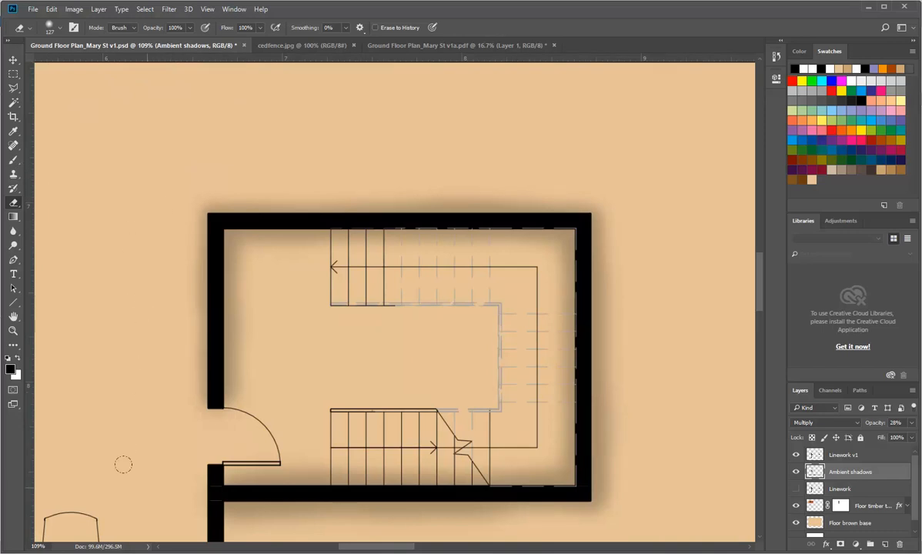
{"action": "scroll", "coordinate": [170, 383], "scroll_direction": "down", "scroll_amount": 3}
{"action": "mouse_move", "coordinate": [216, 426]}
{"action": "left_mouse_down"}
{"action": "mouse_move", "coordinate": [614, 426]}
{"action": "mouse_move", "coordinate": [614, 267]}
{"action": "mouse_move", "coordinate": [613, 358]}
{"action": "mouse_move", "coordinate": [630, 179]}
{"action": "mouse_move", "coordinate": [611, 273]}
{"action": "mouse_move", "coordinate": [615, 127]}
{"action": "left_mouse_up"}
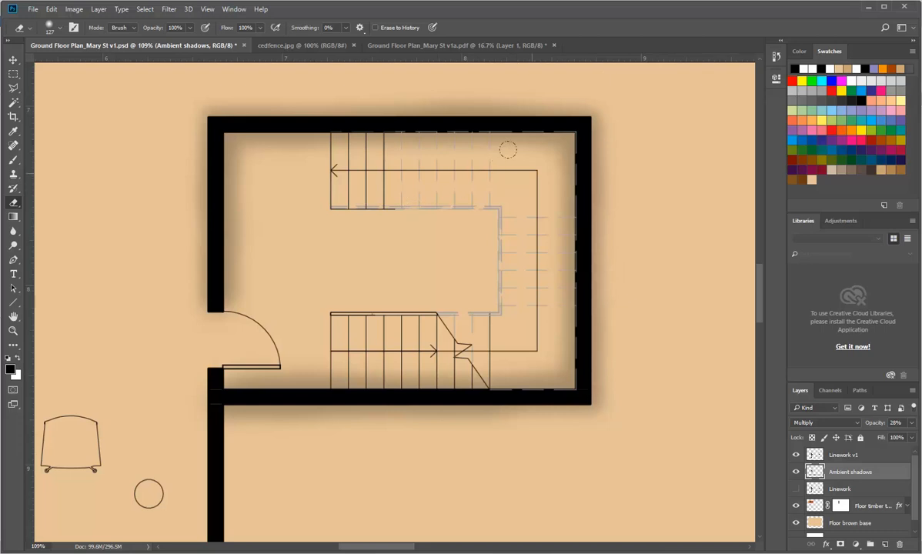
{"action": "key", "text": "bracketleft"}
{"action": "key", "text": "bracketleft"}
{"action": "key", "text": "bracketleft"}
{"action": "mouse_move", "coordinate": [492, 150]}
{"action": "left_mouse_down"}
{"action": "mouse_move", "coordinate": [247, 149]}
{"action": "mouse_move", "coordinate": [230, 198]}
{"action": "mouse_move", "coordinate": [228, 292]}
{"action": "left_mouse_up"}
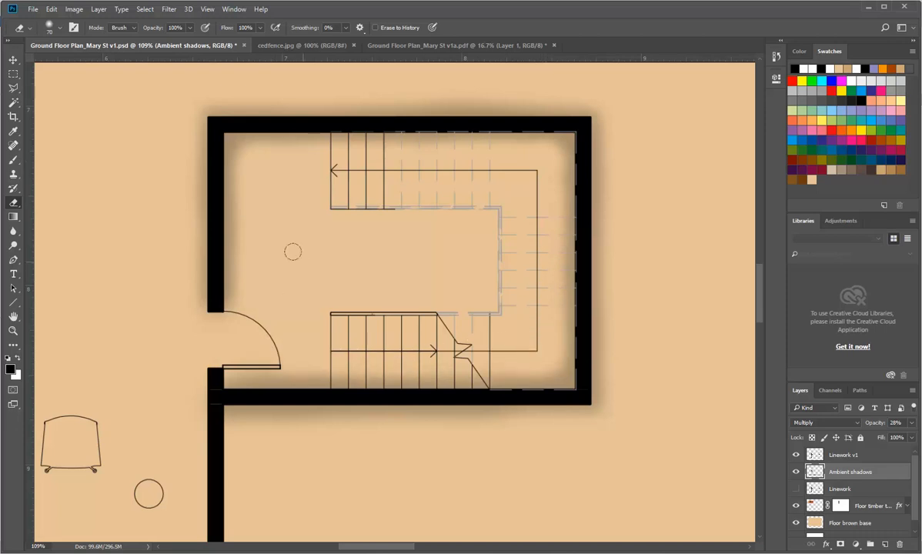
Switch to Revit, activate the floor plan viewport on sheet A107 and turn on its shadows.
{"action": "scroll", "coordinate": [325, 292], "scroll_direction": "down", "scroll_amount": 5}
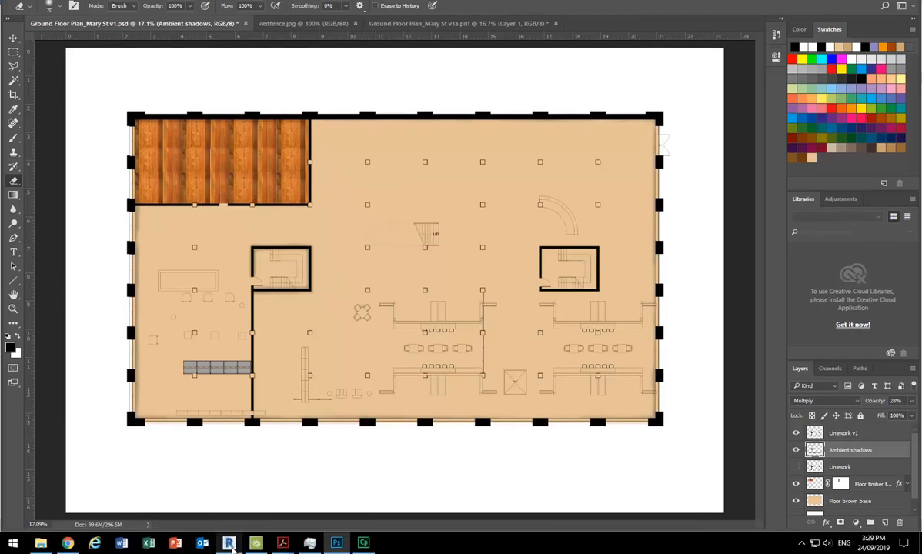
{"action": "left_click", "coordinate": [229, 543]}
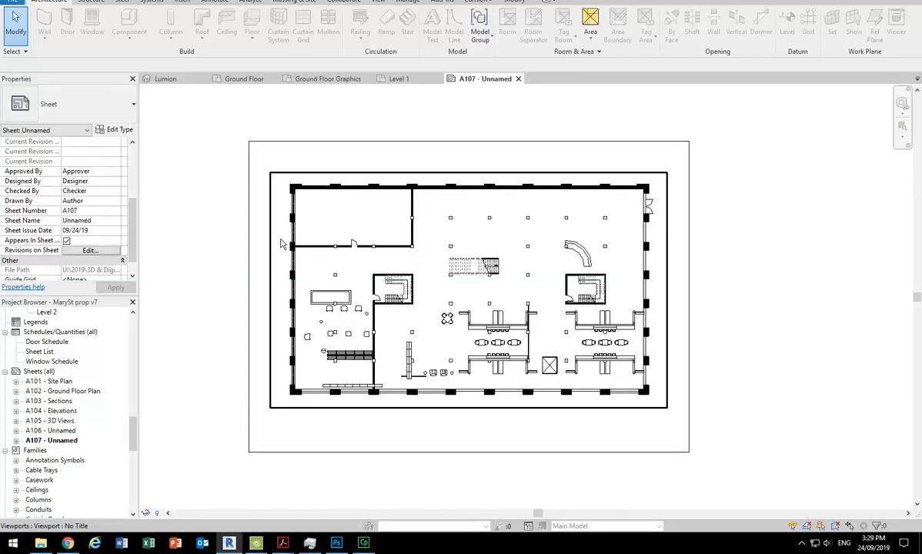
{"action": "left_click", "coordinate": [487, 307]}
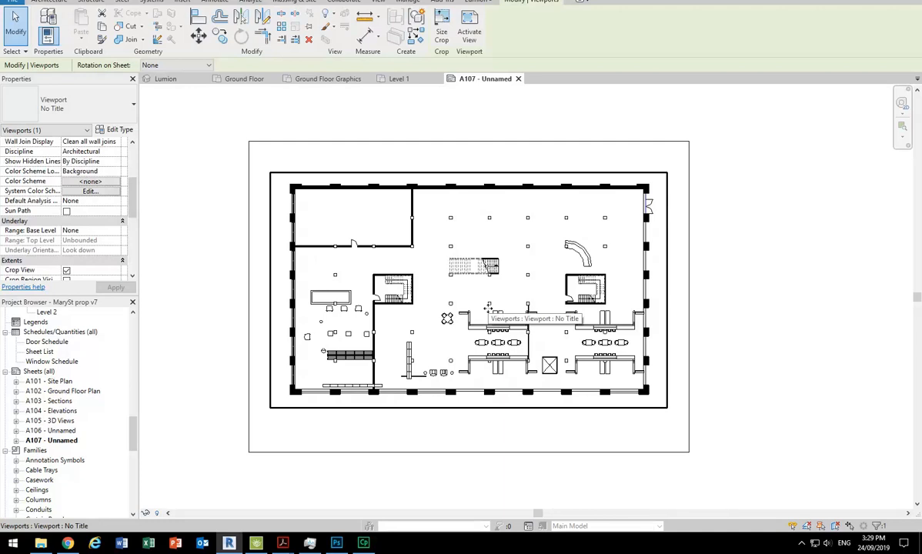
{"action": "left_click", "coordinate": [468, 34]}
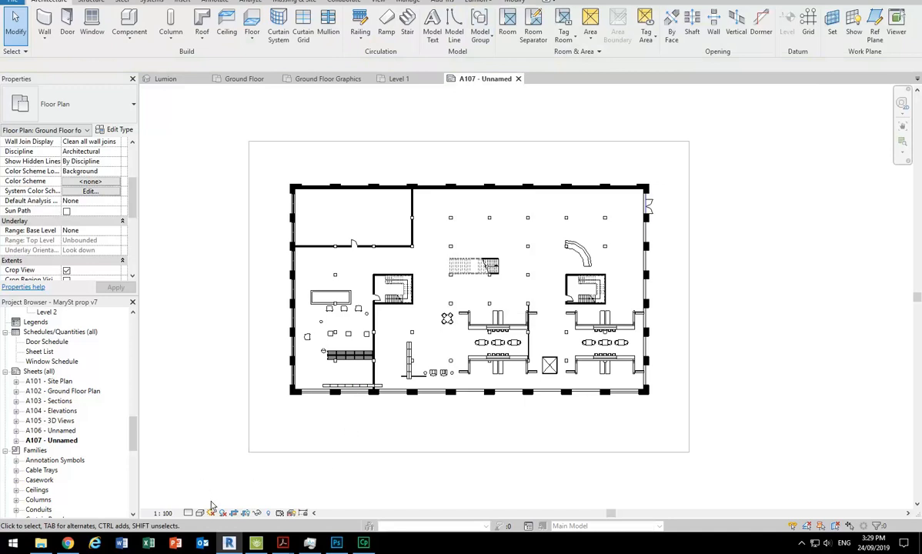
{"action": "left_click", "coordinate": [222, 513]}
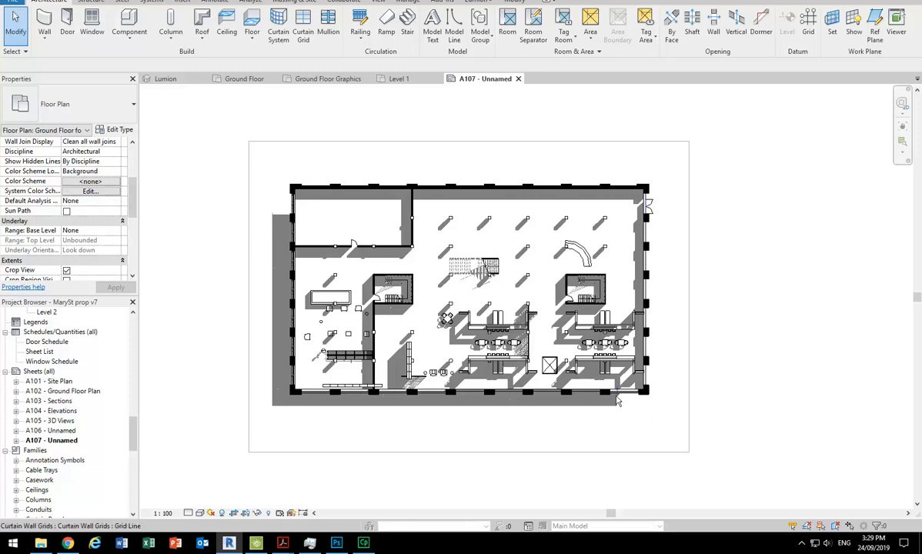
Open the floor plan's sun settings and select the Sunlight from Top Right lighting preset.
{"action": "left_click", "coordinate": [210, 513]}
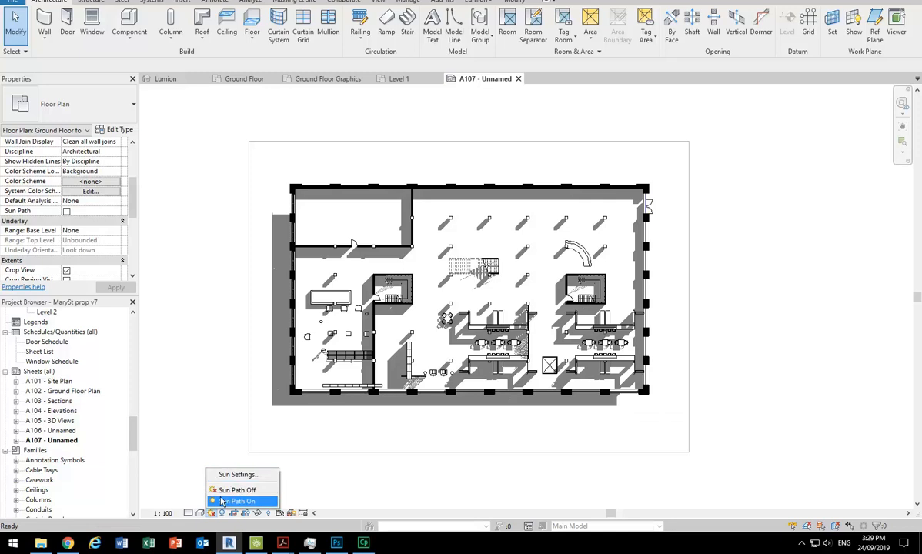
{"action": "left_click", "coordinate": [228, 476]}
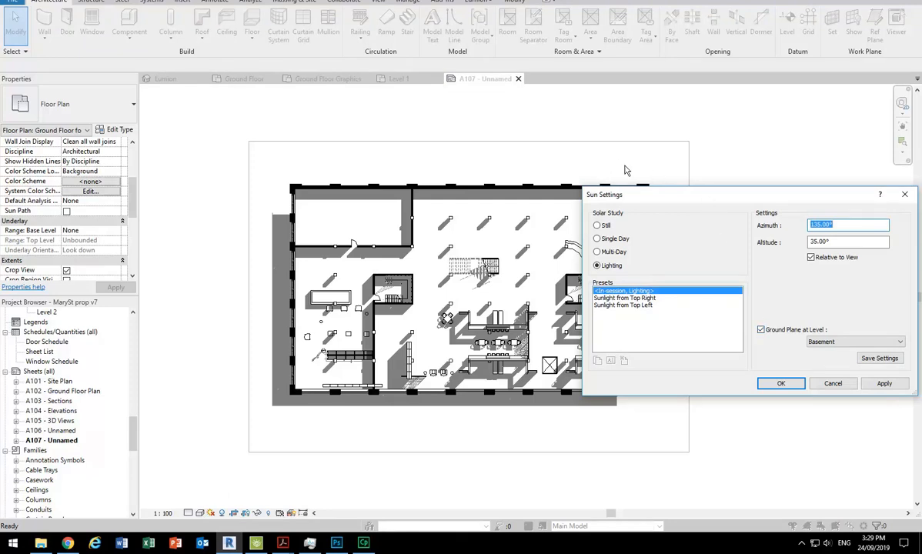
{"action": "left_click_drag", "start_coordinate": [682, 197], "coordinate": [514, 142]}
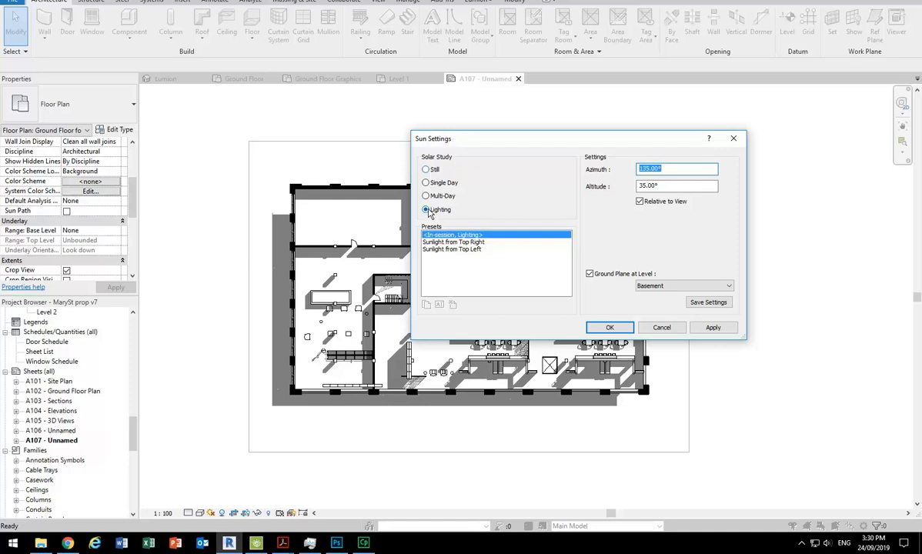
{"action": "left_click", "coordinate": [435, 243]}
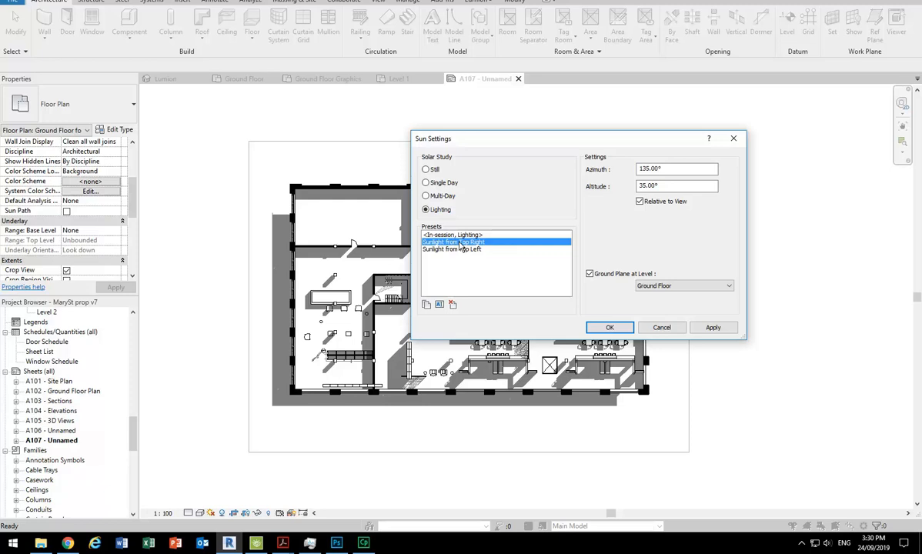
{"action": "left_click", "coordinate": [426, 304]}
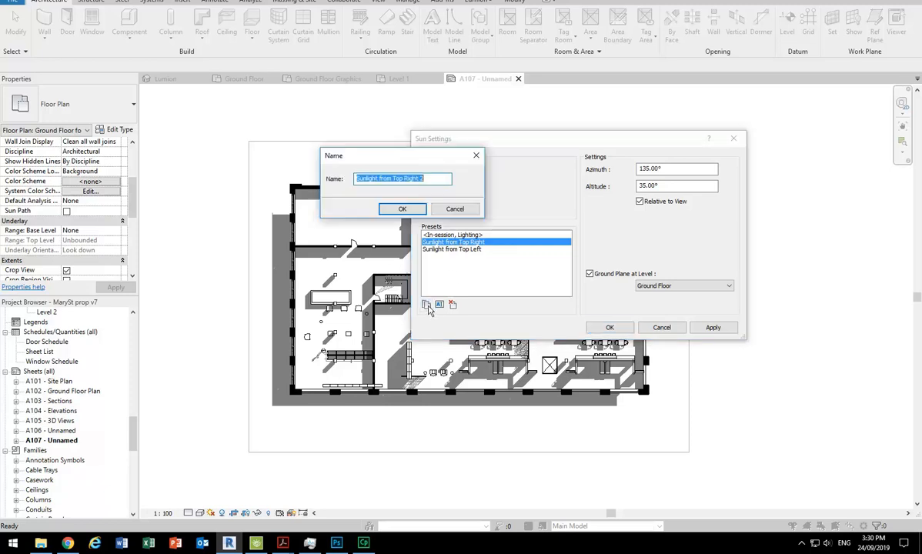
{"action": "left_click", "coordinate": [422, 177]}
{"action": "key", "text": "BackSpace"}
{"action": "type", "text": "3"}
{"action": "key", "text": "BackSpace"}
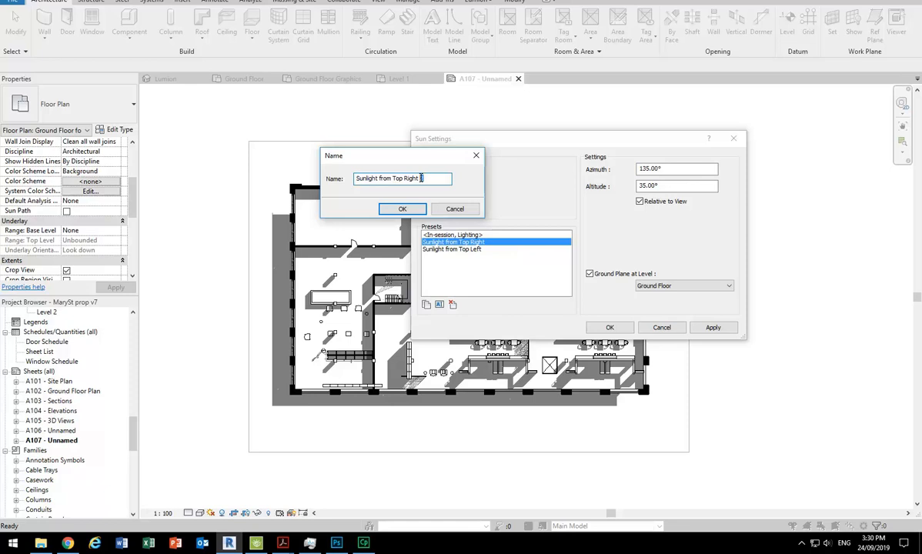
{"action": "left_click", "coordinate": [450, 207]}
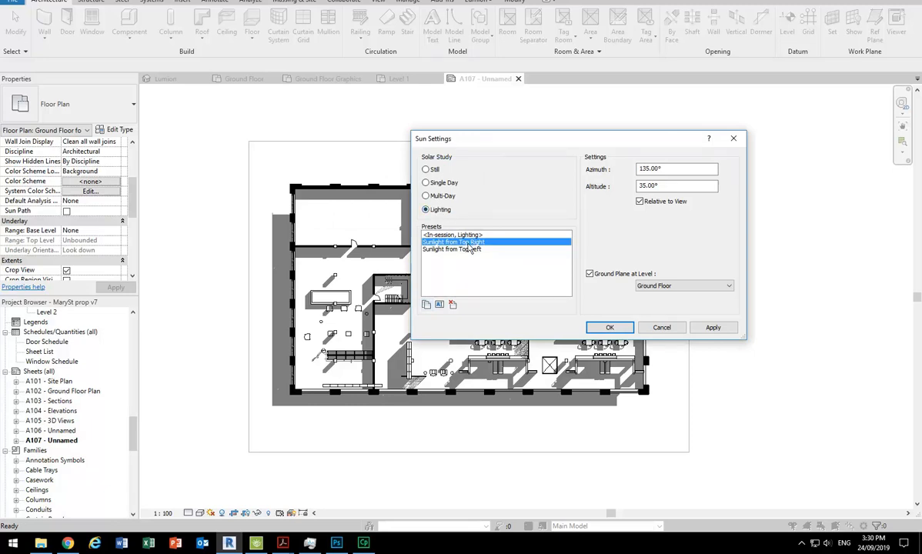
Duplicate the Sunlight from Top Right preset as "Sunlight from Top Right Photoshop" and turn off its ground plane.
{"action": "left_click", "coordinate": [426, 304]}
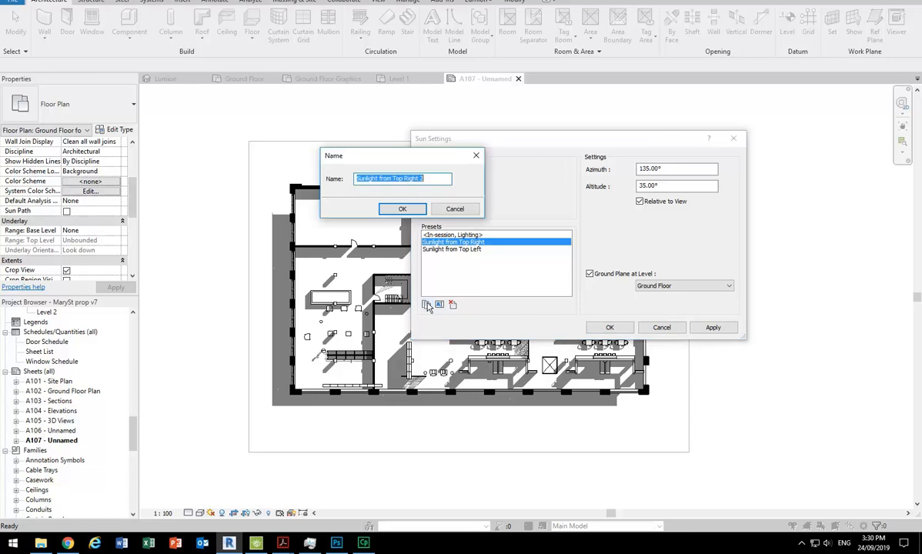
{"action": "left_click", "coordinate": [420, 179]}
{"action": "double_click", "coordinate": [421, 179]}
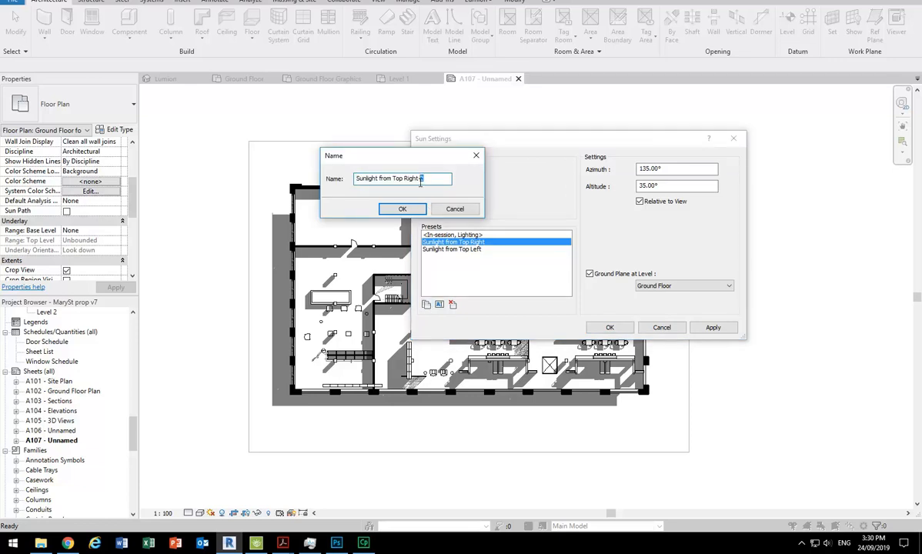
{"action": "type", "text": "Photoshop"}
{"action": "left_click", "coordinate": [397, 208]}
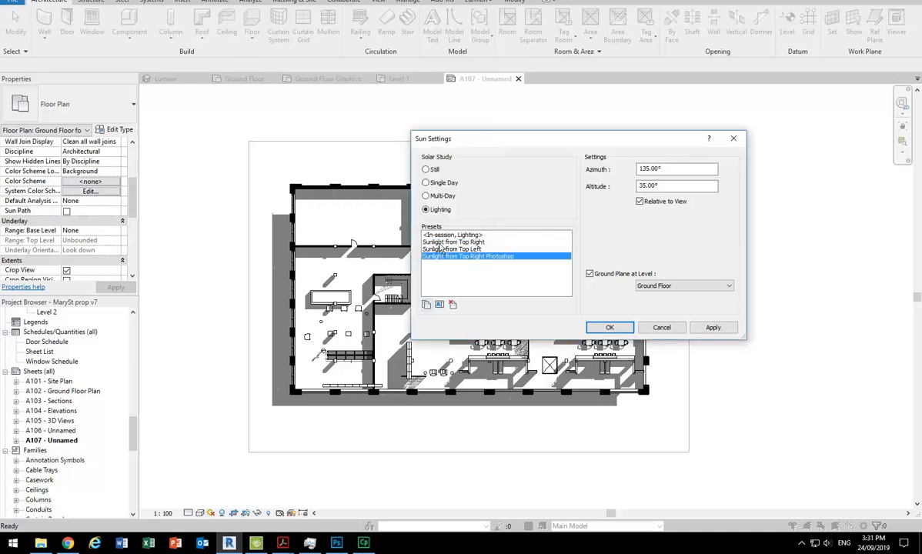
{"action": "left_click", "coordinate": [591, 277]}
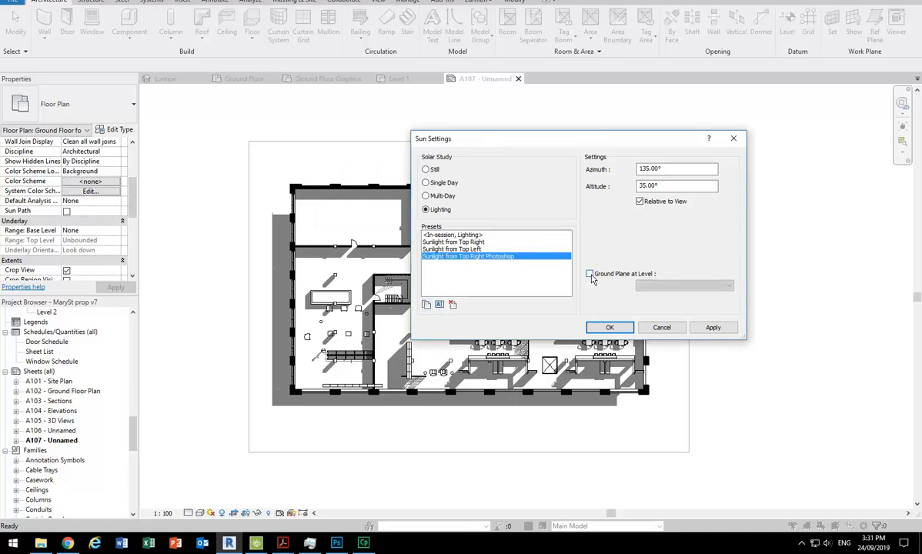
{"action": "left_click", "coordinate": [713, 328]}
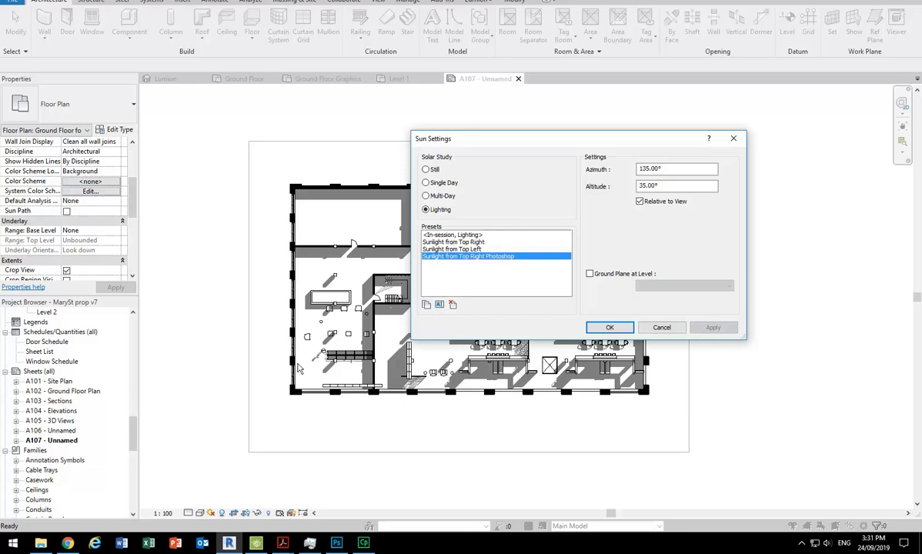
Try the new preset's sun at an altitude of 55°, applied first with the existing azimuth and again with 115°.
{"action": "left_click", "coordinate": [665, 170]}
{"action": "left_click_drag", "start_coordinate": [644, 187], "coordinate": [633, 188]}
{"action": "type", "text": "5"}
{"action": "left_click", "coordinate": [671, 168]}
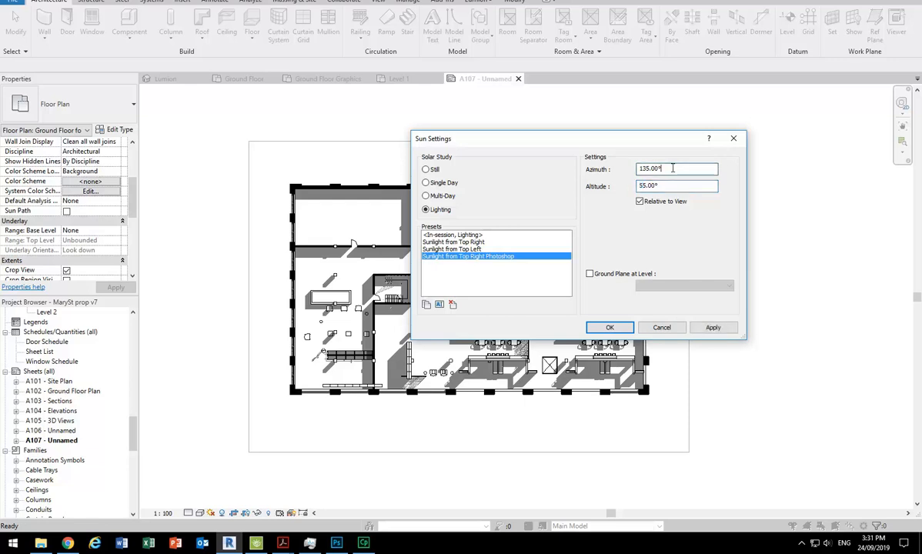
{"action": "left_click", "coordinate": [711, 330]}
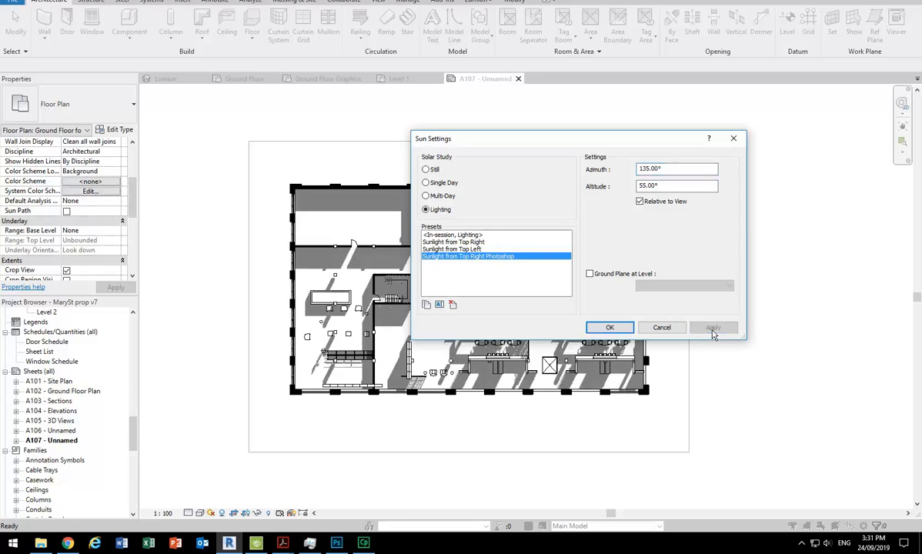
{"action": "left_click", "coordinate": [642, 185]}
{"action": "left_click", "coordinate": [643, 169]}
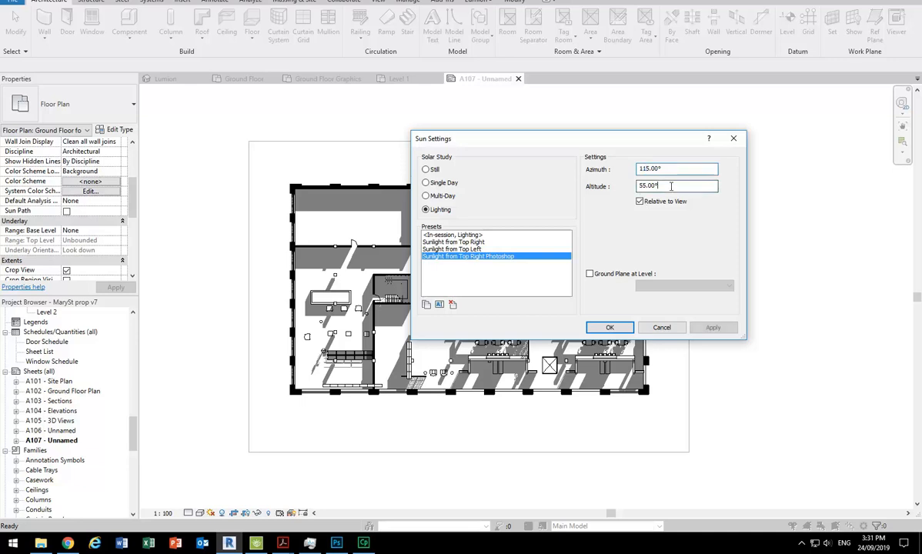
{"action": "left_click", "coordinate": [714, 327]}
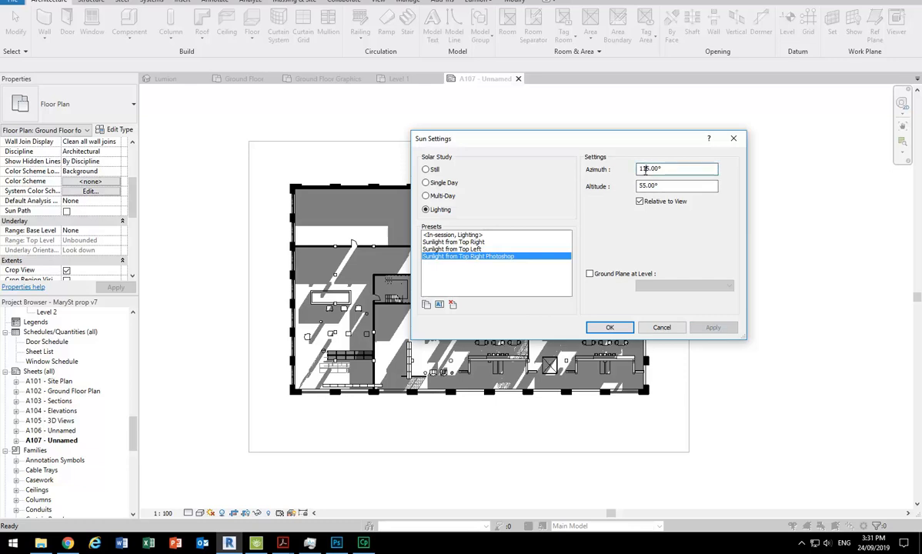
Try the sun at an altitude of 25° and an azimuth of 125°, applying each change to the plan.
{"action": "left_click_drag", "start_coordinate": [641, 186], "coordinate": [621, 190]}
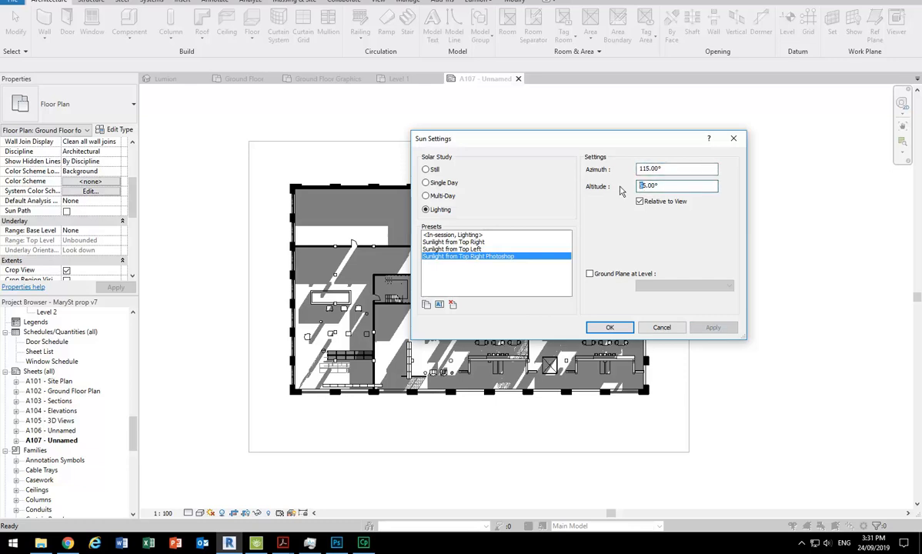
{"action": "type", "text": "2"}
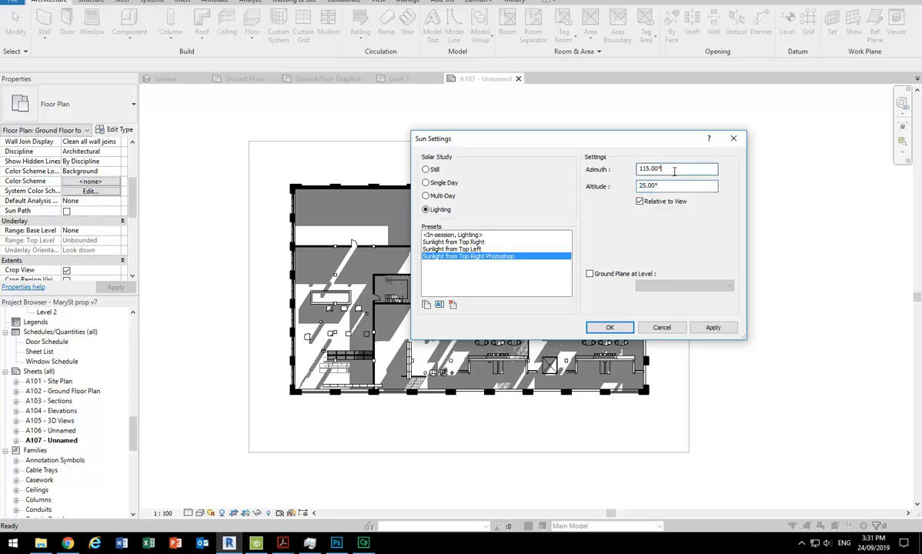
{"action": "left_click", "coordinate": [712, 327]}
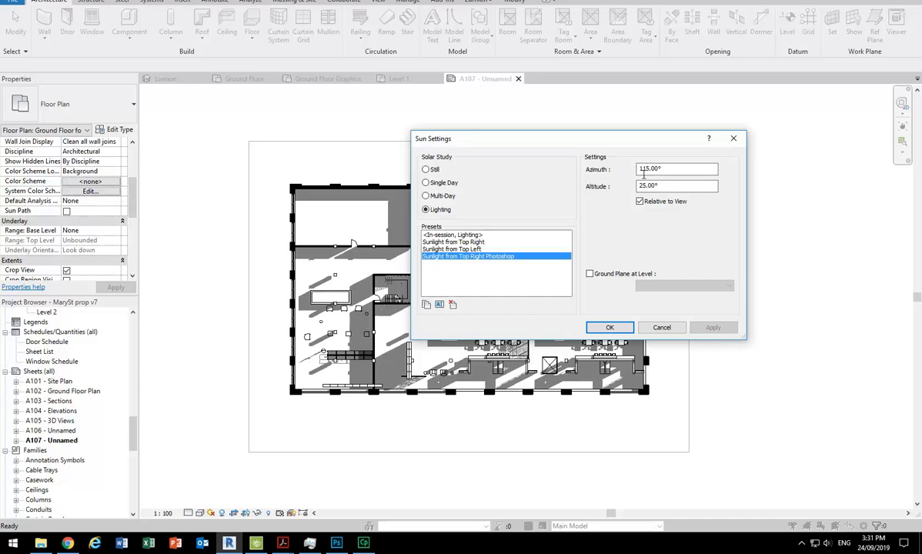
{"action": "left_click_drag", "start_coordinate": [646, 170], "coordinate": [641, 170]}
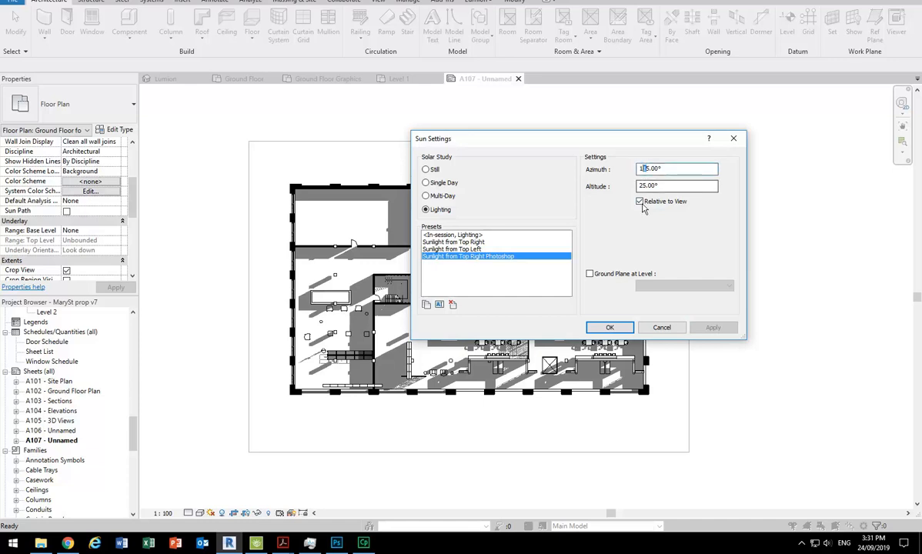
{"action": "type", "text": "2"}
{"action": "left_click", "coordinate": [672, 189]}
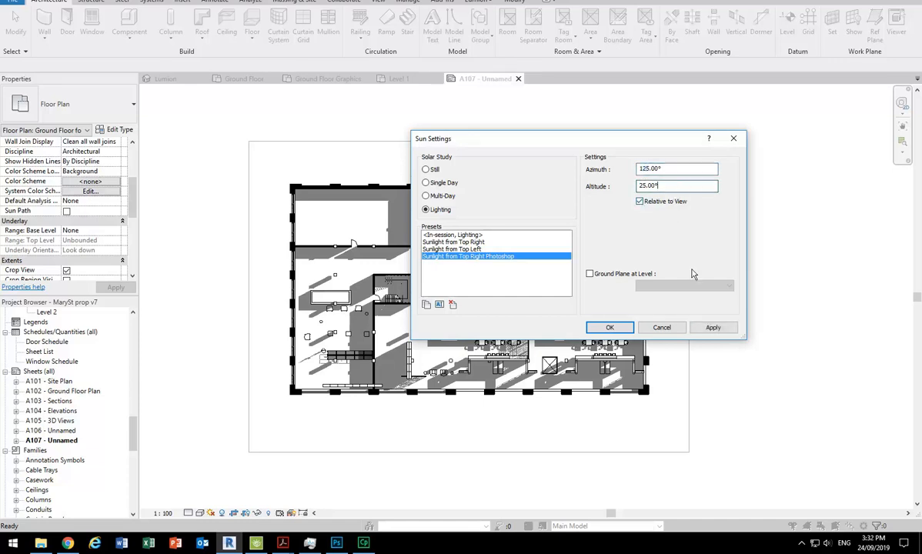
{"action": "left_click", "coordinate": [714, 328]}
{"action": "left_click", "coordinate": [666, 170]}
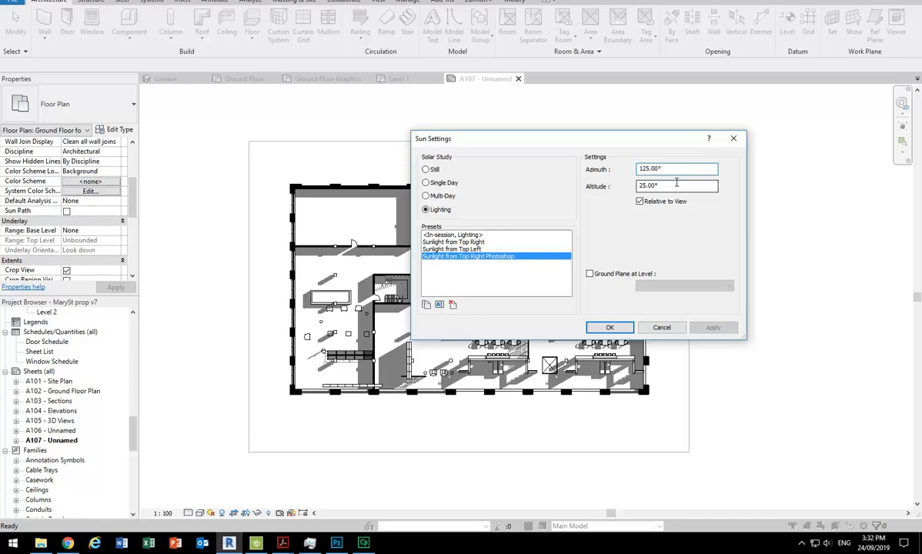
Try a lower sun altitude of 15° on the plan and return it to 25°.
{"action": "left_click", "coordinate": [676, 182]}
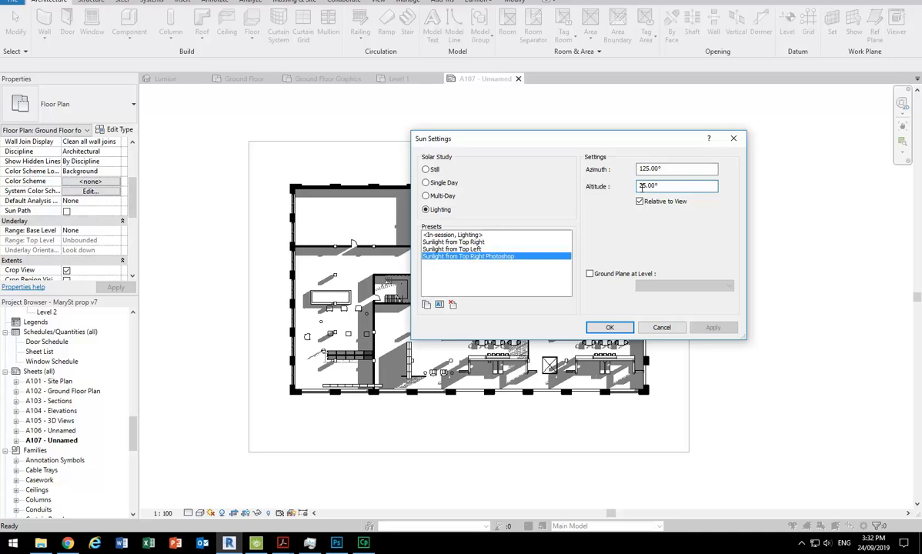
{"action": "left_click_drag", "start_coordinate": [644, 185], "coordinate": [637, 186]}
{"action": "type", "text": "1"}
{"action": "left_click", "coordinate": [671, 171]}
{"action": "left_click", "coordinate": [713, 327]}
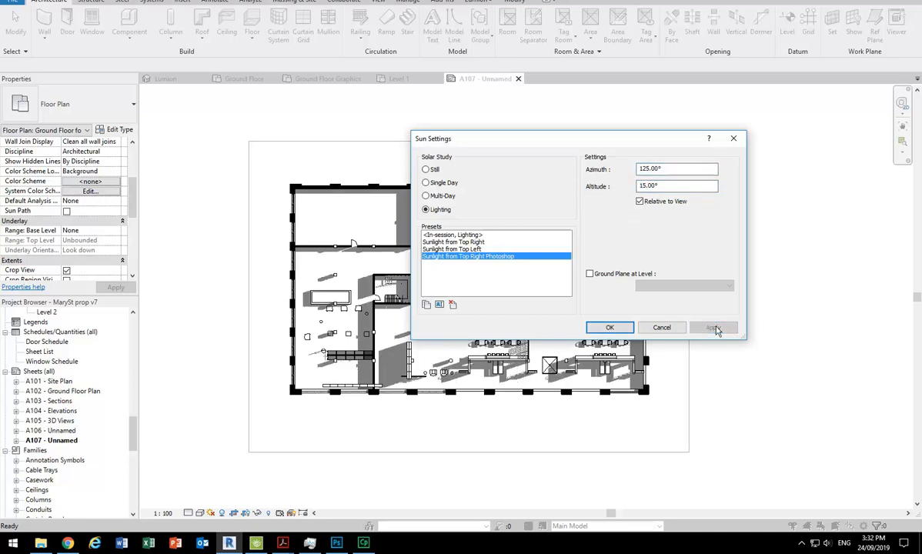
{"action": "left_click_drag", "start_coordinate": [644, 186], "coordinate": [633, 186]}
{"action": "type", "text": "2"}
{"action": "left_click", "coordinate": [711, 327]}
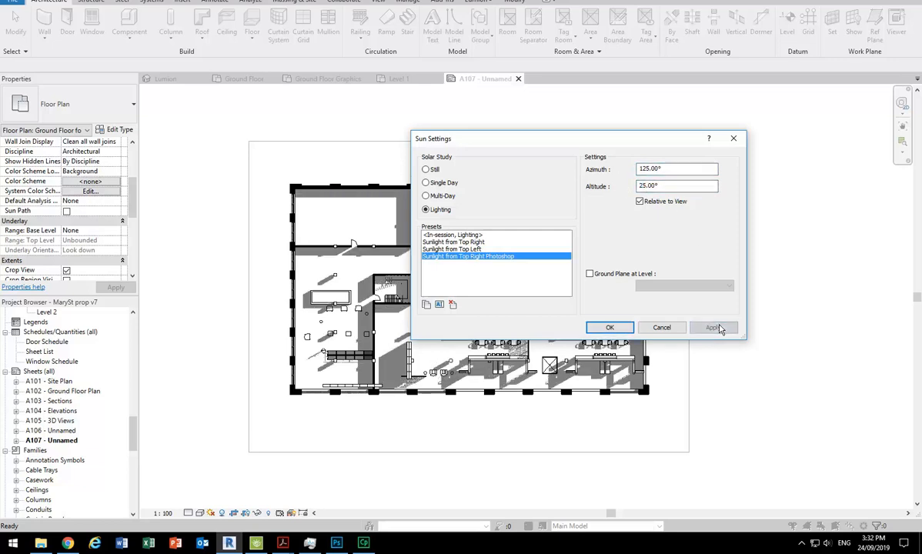
Try the sun at an altitude of 35° and an azimuth of 115°, applying each change to the plan.
{"action": "left_click_drag", "start_coordinate": [641, 186], "coordinate": [635, 186]}
{"action": "type", "text": "3"}
{"action": "left_click", "coordinate": [673, 169]}
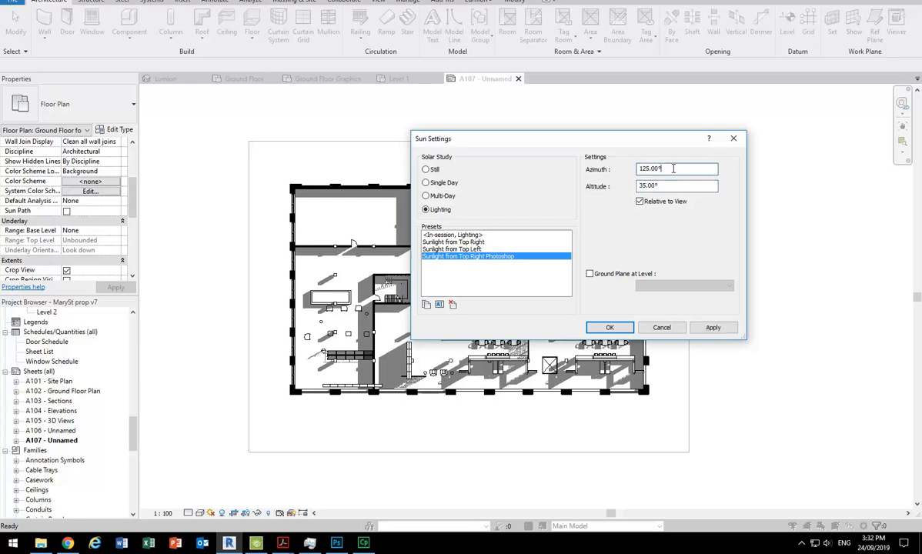
{"action": "left_click", "coordinate": [671, 187]}
{"action": "left_click", "coordinate": [712, 328]}
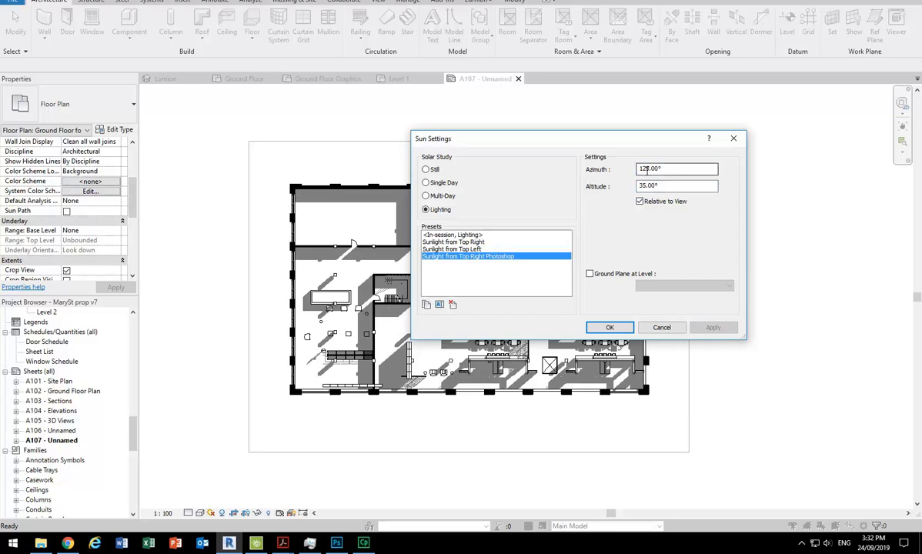
{"action": "left_click_drag", "start_coordinate": [647, 169], "coordinate": [642, 168]}
{"action": "type", "text": "1"}
{"action": "left_click", "coordinate": [676, 187]}
{"action": "left_click", "coordinate": [711, 328]}
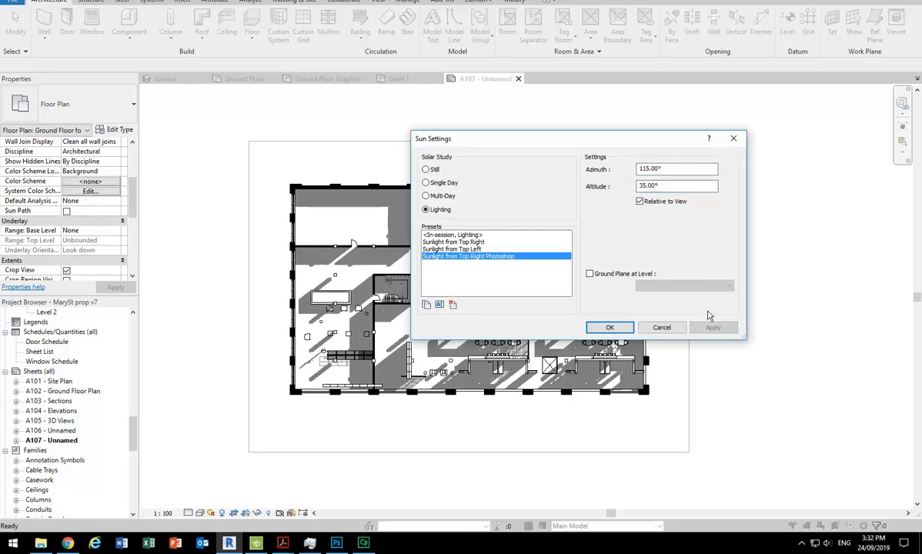
Set the preset's sun azimuth to 155° after trying 145°, applying each value to the plan.
{"action": "left_click_drag", "start_coordinate": [646, 168], "coordinate": [641, 169]}
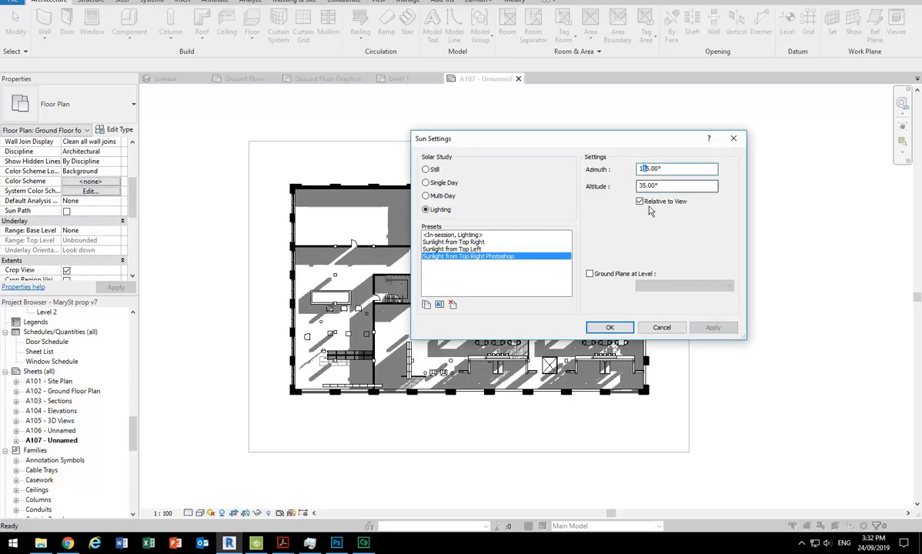
{"action": "type", "text": "4"}
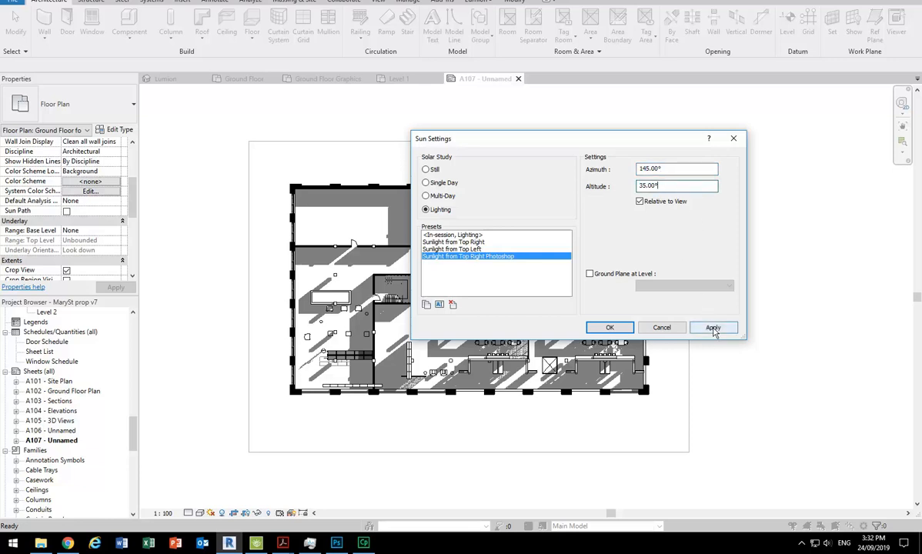
{"action": "left_click", "coordinate": [712, 328]}
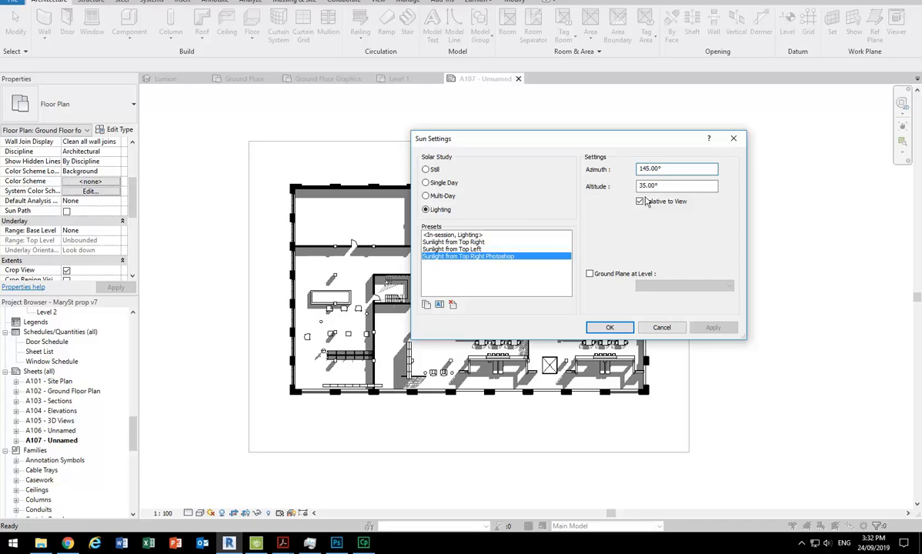
{"action": "type", "text": "5"}
{"action": "left_click", "coordinate": [673, 186]}
{"action": "left_click", "coordinate": [714, 327]}
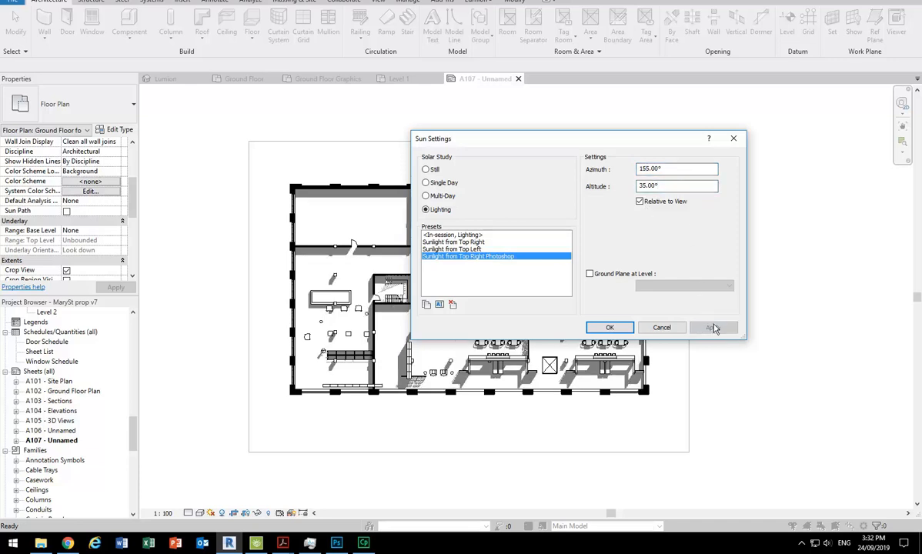
Try a sun altitude of 45° with the 155° azimuth on the plan's shadows.
{"action": "left_click_drag", "start_coordinate": [643, 186], "coordinate": [633, 187]}
{"action": "type", "text": "4"}
{"action": "left_click", "coordinate": [684, 169]}
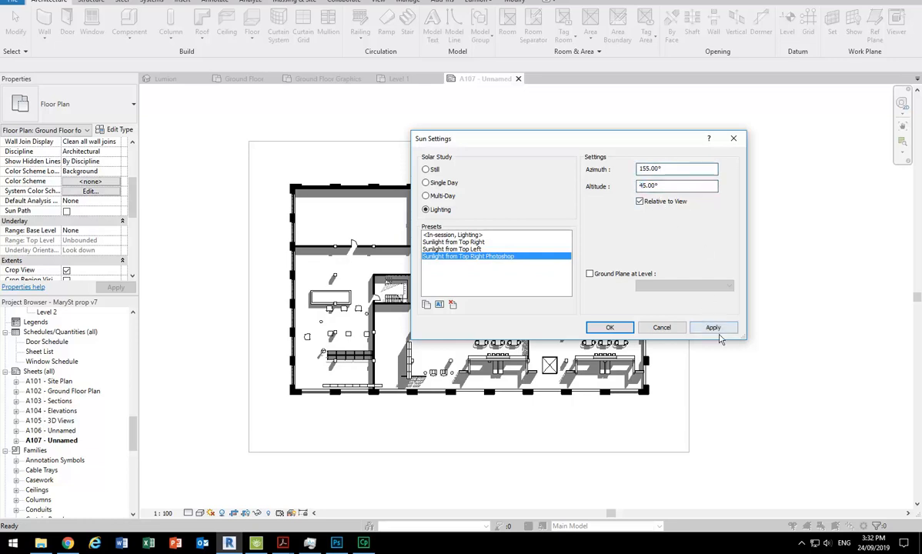
{"action": "left_click", "coordinate": [713, 327]}
Set the preset's sun altitude to 25° and accept the sun settings for the floor plan.
{"action": "left_click_drag", "start_coordinate": [643, 190], "coordinate": [626, 187]}
{"action": "type", "text": "2"}
{"action": "left_click", "coordinate": [713, 328]}
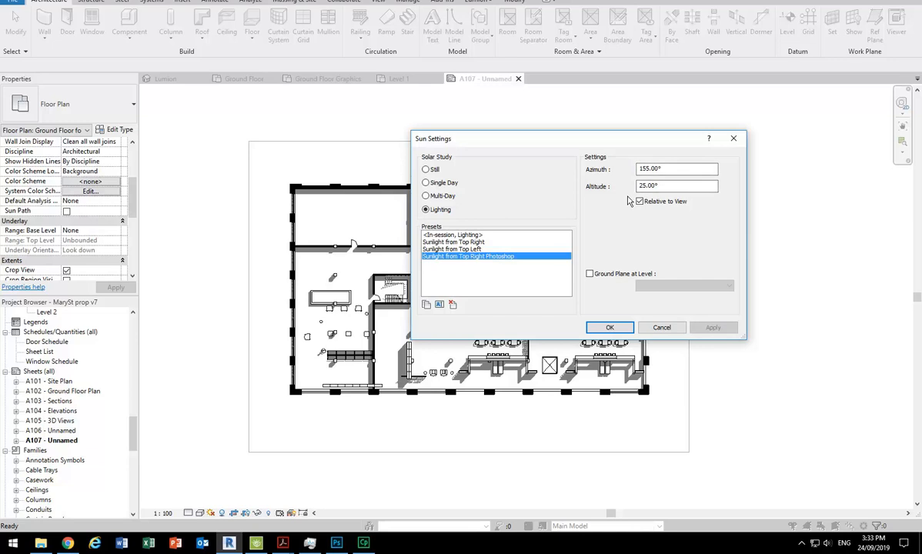
{"action": "left_click", "coordinate": [600, 330]}
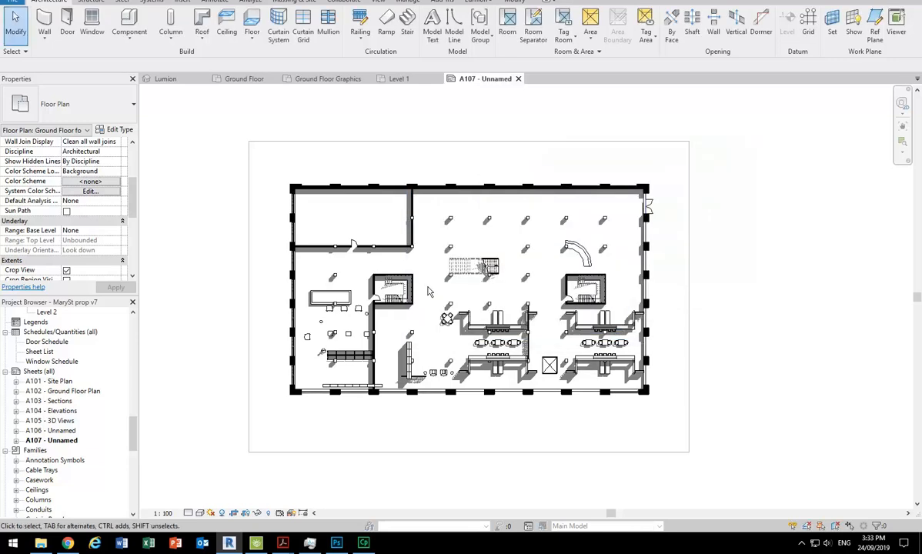
Print the current A107 sheet window to Adobe PDF, accepting raster printing for the shaded view.
{"action": "scroll", "coordinate": [430, 291], "scroll_direction": "up", "scroll_amount": 1}
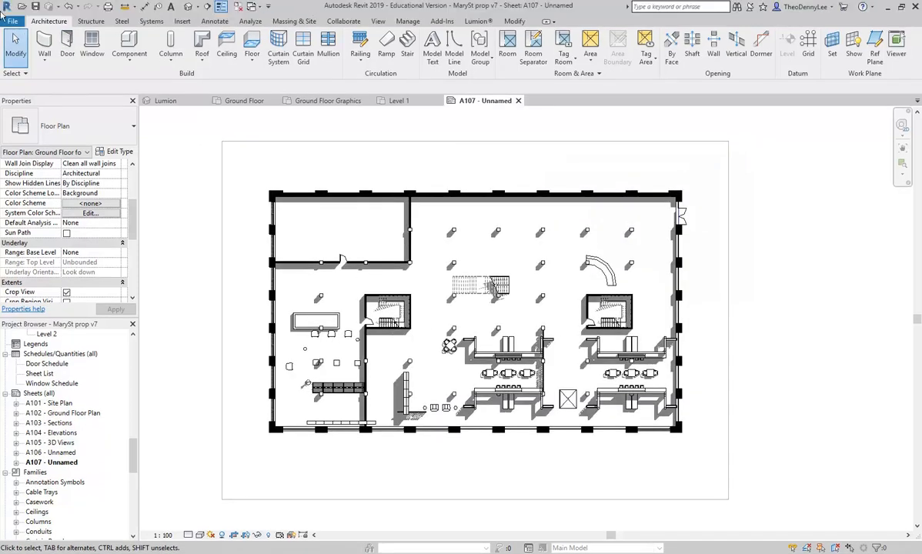
{"action": "left_click", "coordinate": [12, 21]}
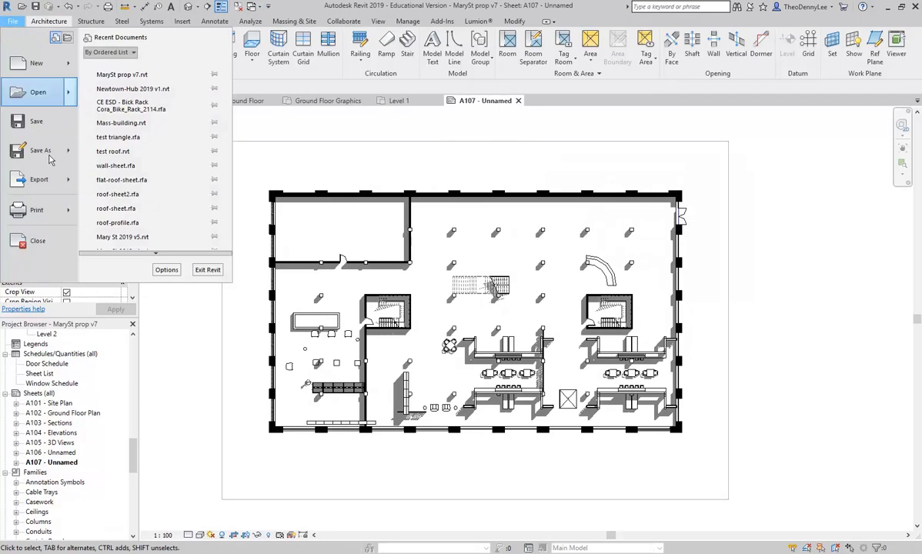
{"action": "mouse_move", "coordinate": [45, 160]}
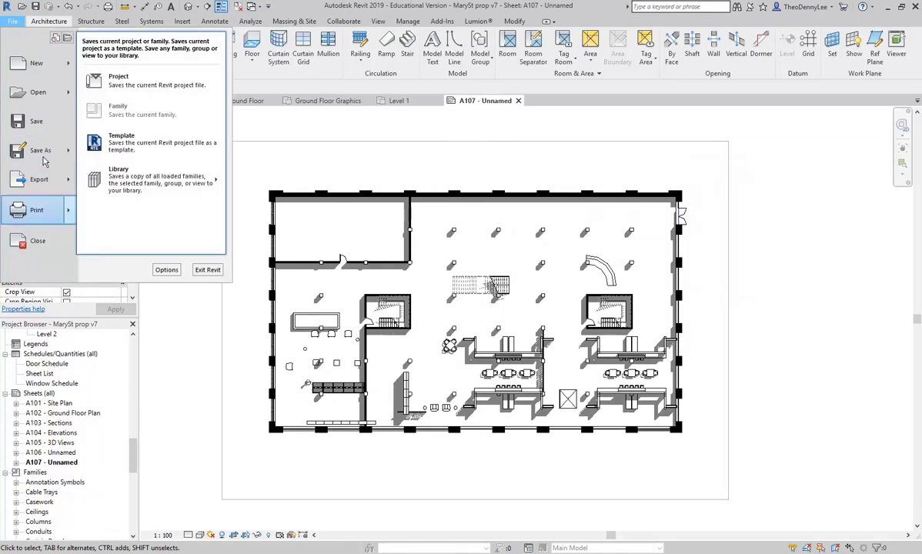
{"action": "left_click", "coordinate": [32, 214]}
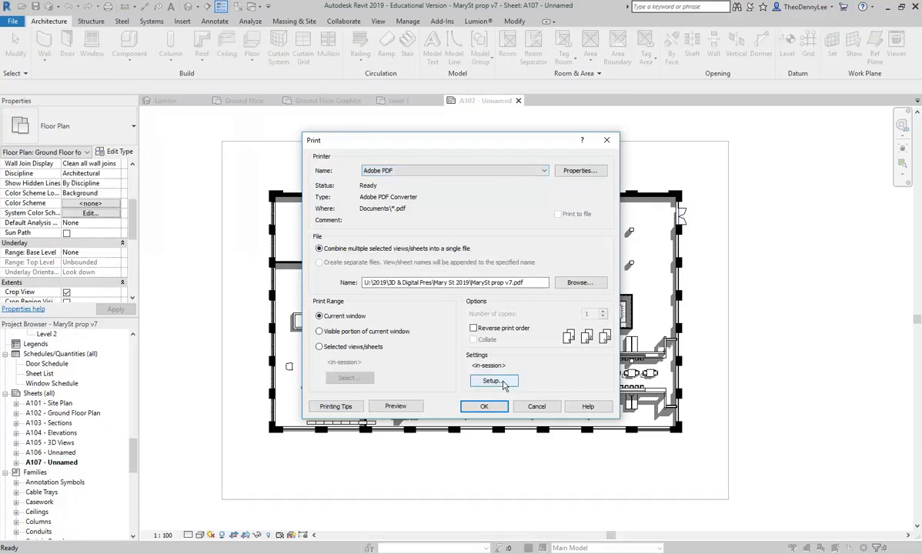
{"action": "left_click", "coordinate": [484, 406]}
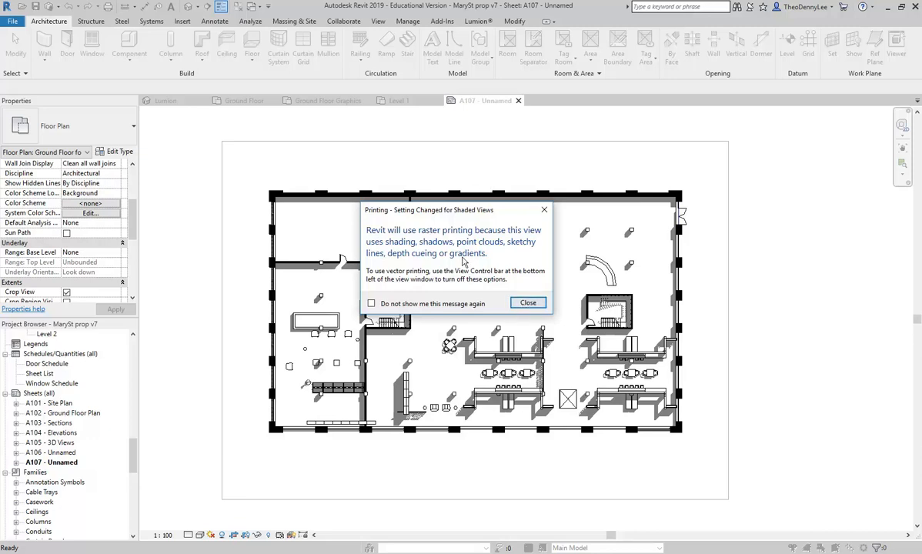
{"action": "left_click", "coordinate": [527, 304]}
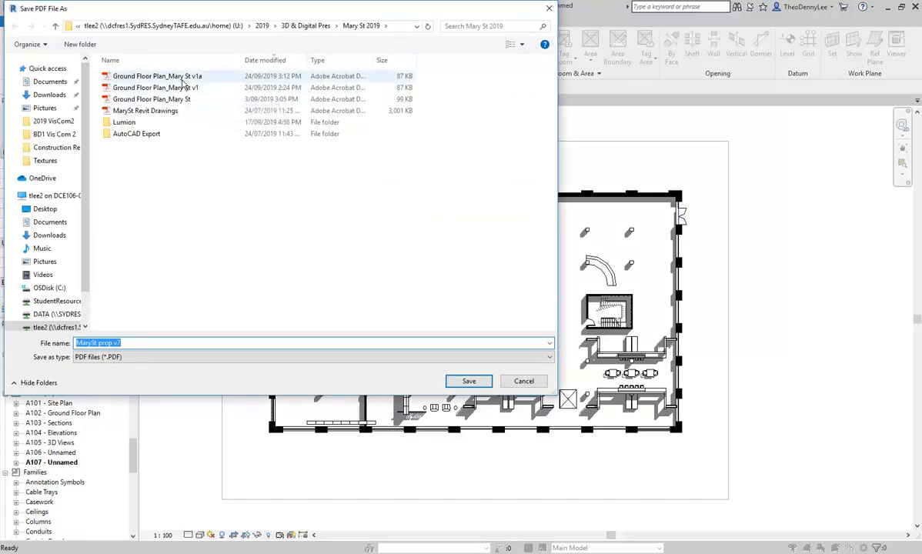
Save the printed PDF in the Mary St 2019 folder as Ground Floor Plan_Mary St v1a-shadows.
{"action": "left_click", "coordinate": [183, 77]}
{"action": "left_click", "coordinate": [167, 343]}
{"action": "left_click", "coordinate": [166, 343]}
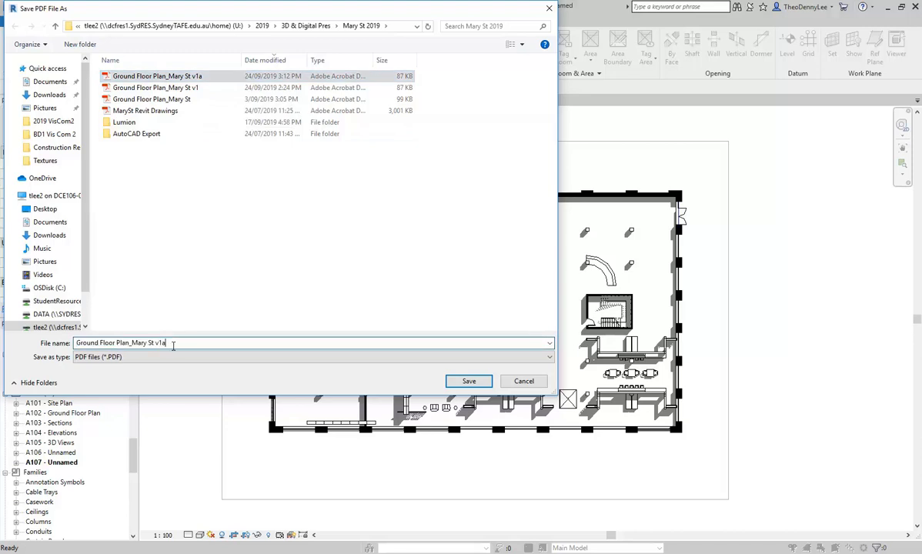
{"action": "type", "text": "-sh"}
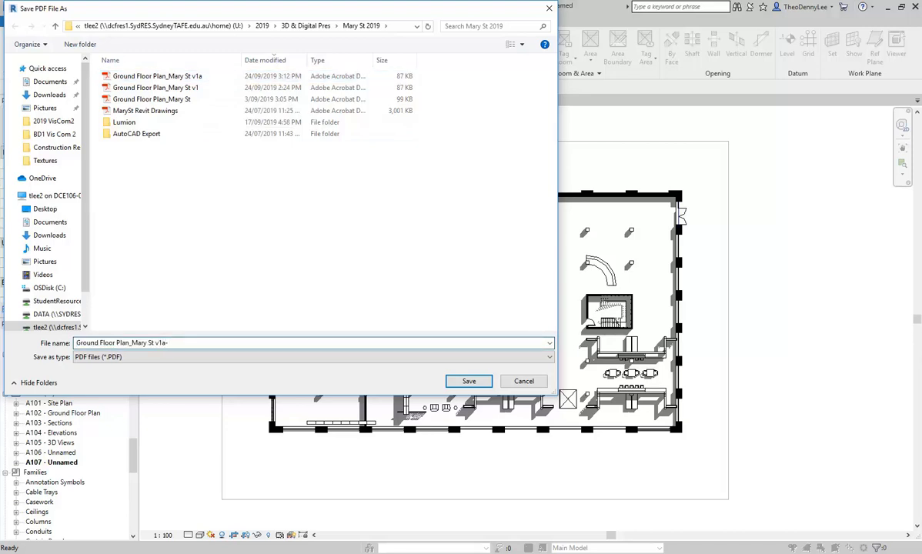
{"action": "type", "text": "adows"}
{"action": "left_click", "coordinate": [468, 381]}
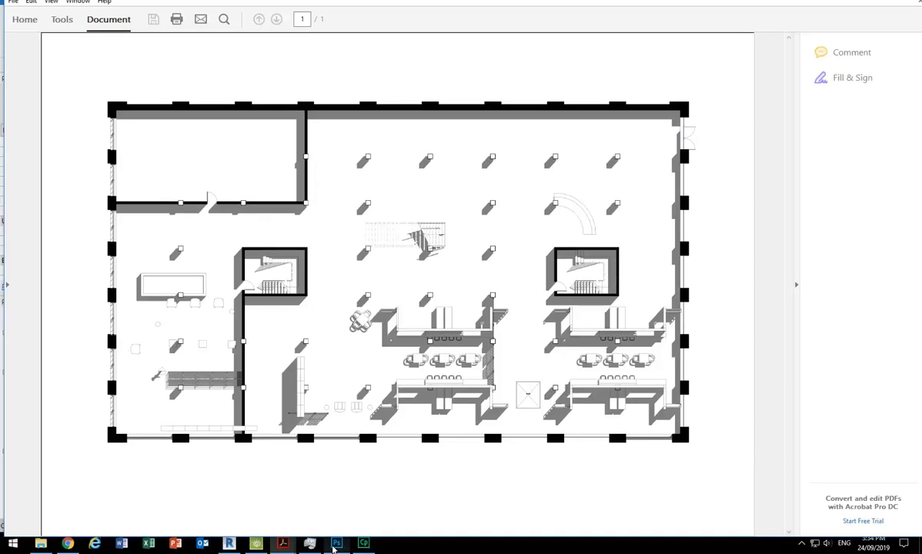
Switch to Photoshop and open Ground Floor Plan_Mary St v1a-shadows.pdf, importing its page in RGB Color mode.
{"action": "left_click", "coordinate": [336, 543]}
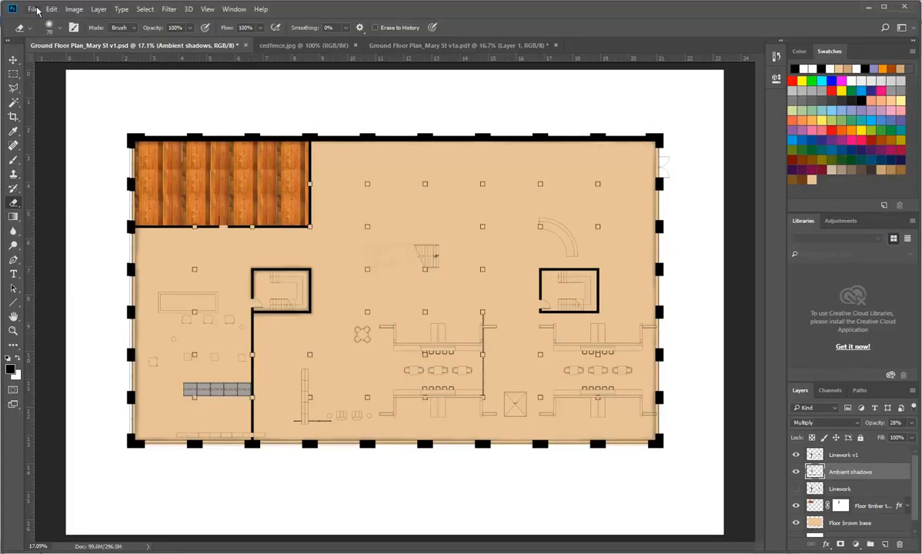
{"action": "left_click", "coordinate": [33, 9]}
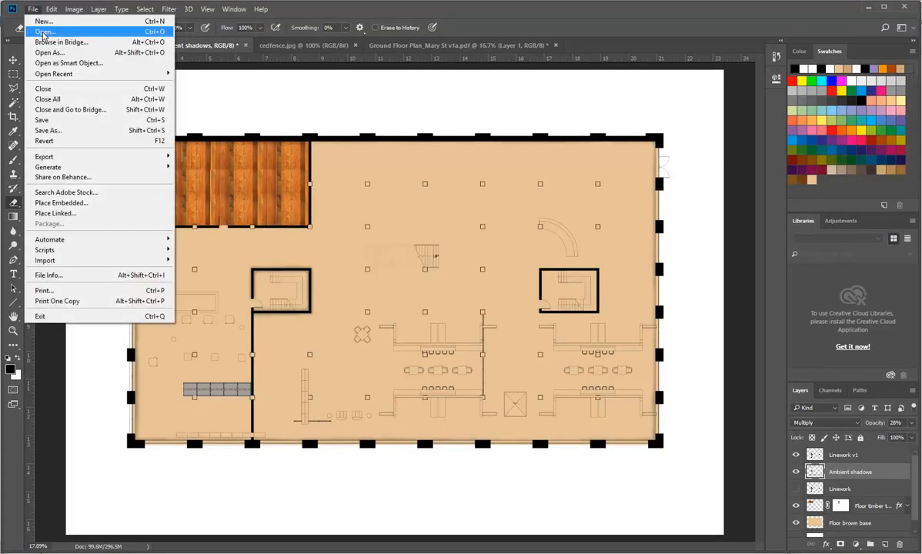
{"action": "left_click", "coordinate": [43, 32]}
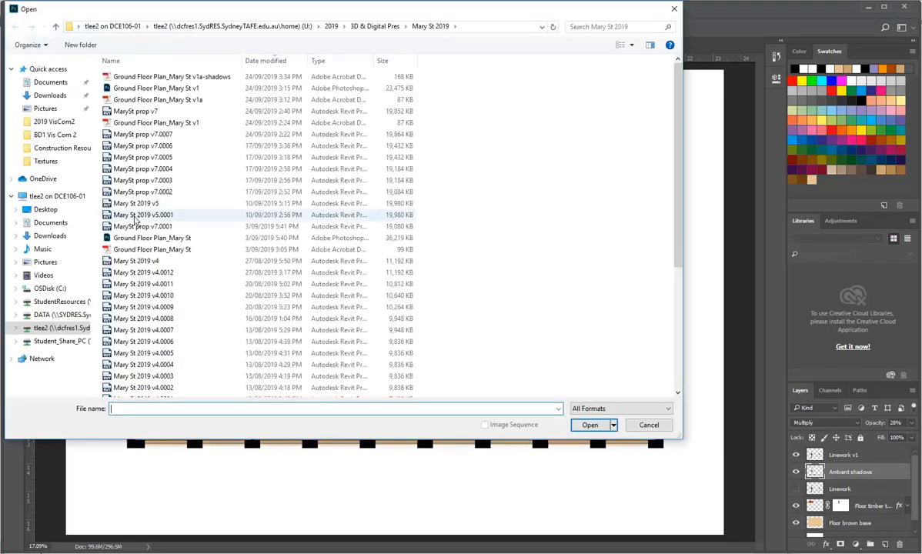
{"action": "left_click", "coordinate": [171, 80]}
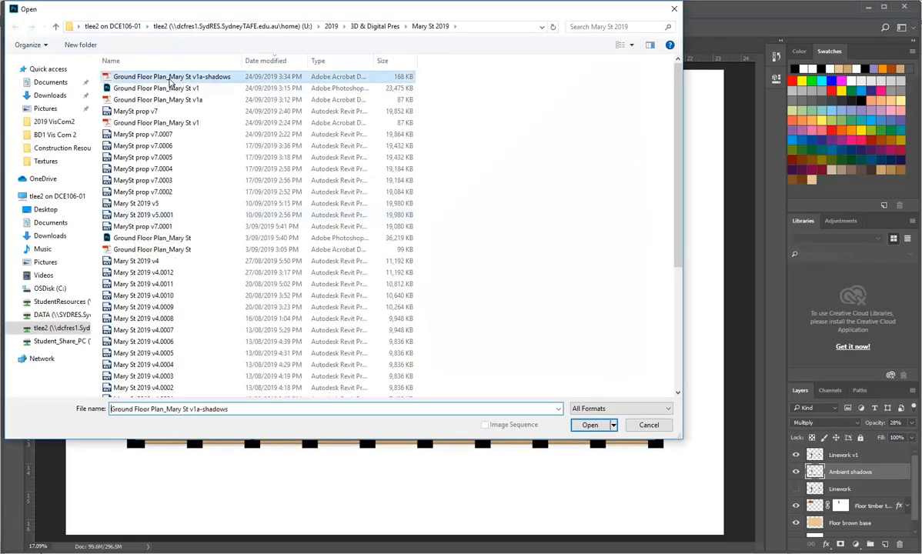
{"action": "double_click", "coordinate": [171, 83]}
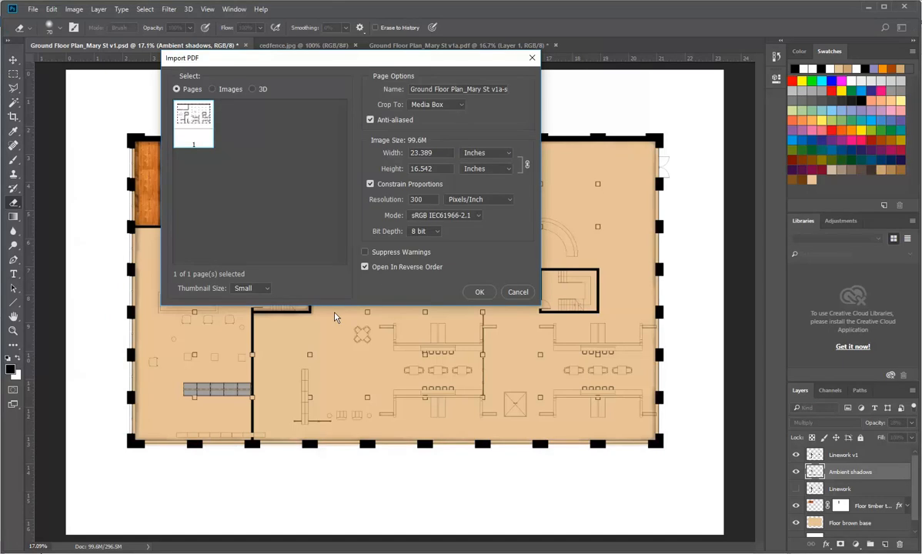
{"action": "left_click", "coordinate": [464, 215]}
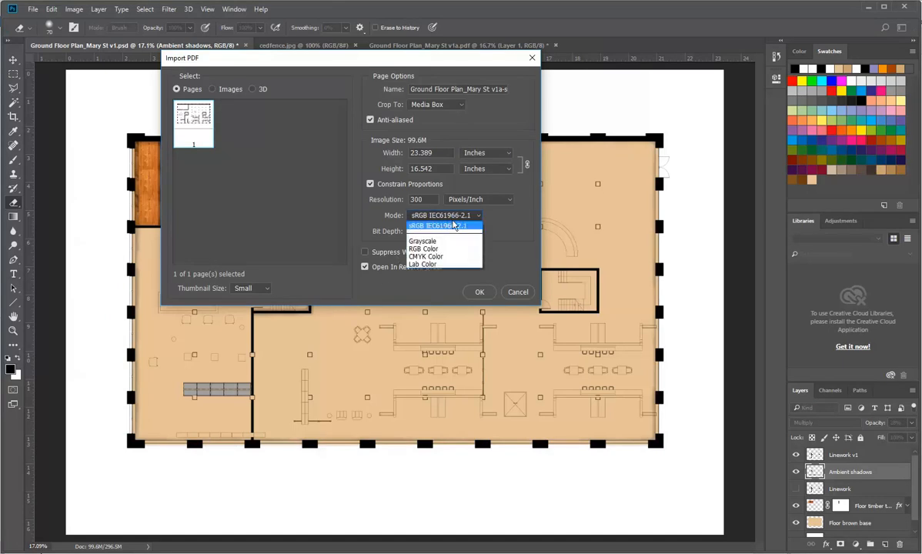
{"action": "left_click", "coordinate": [435, 249]}
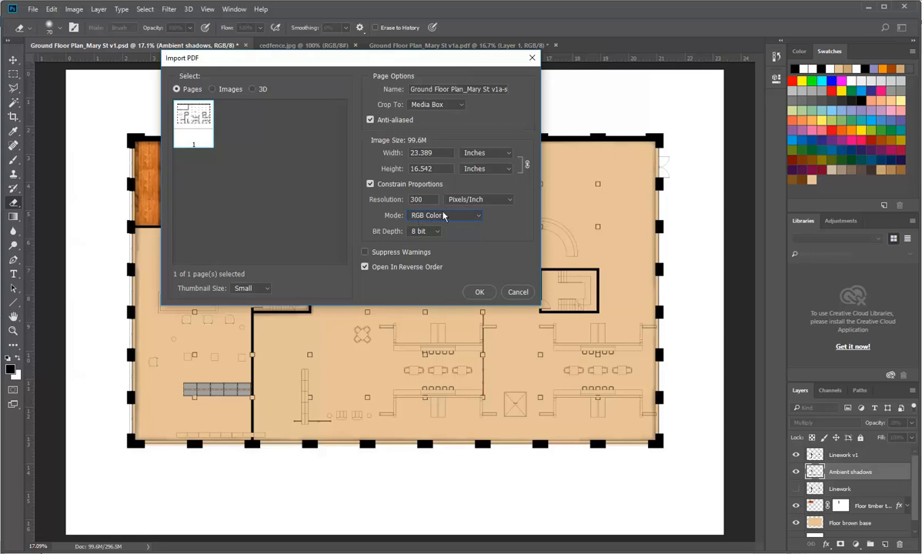
{"action": "left_click", "coordinate": [479, 292]}
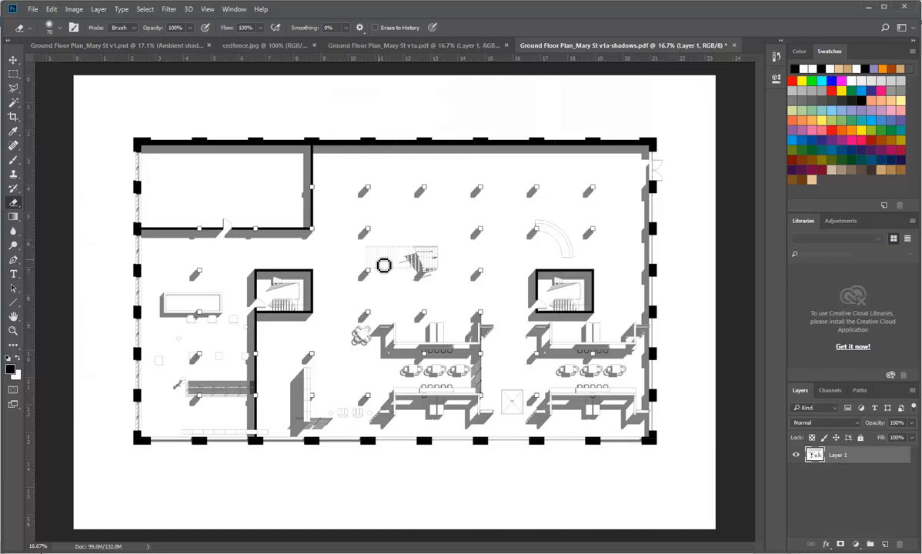
Select the entire shadows plan in Ground Floor Plan_Mary St v1a-shadows.pdf and copy it.
{"action": "left_click", "coordinate": [436, 46]}
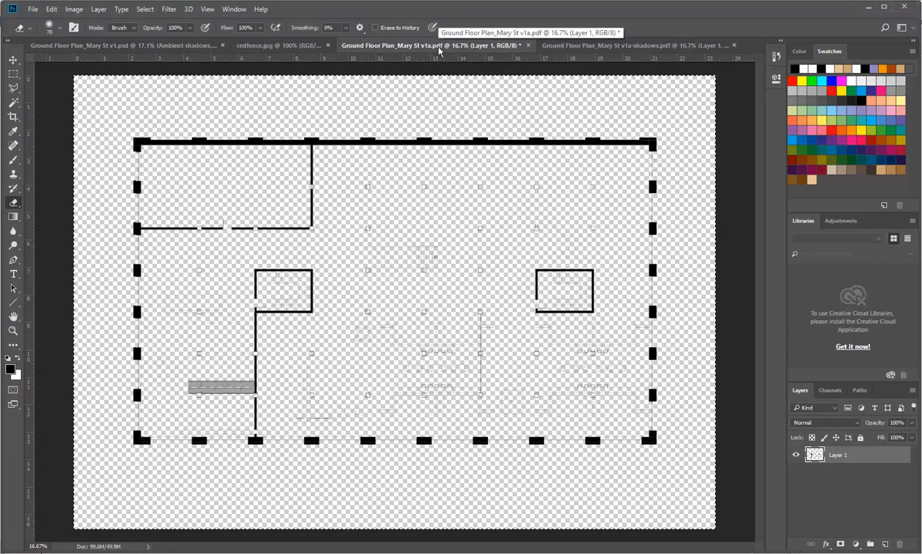
{"action": "left_click", "coordinate": [587, 48]}
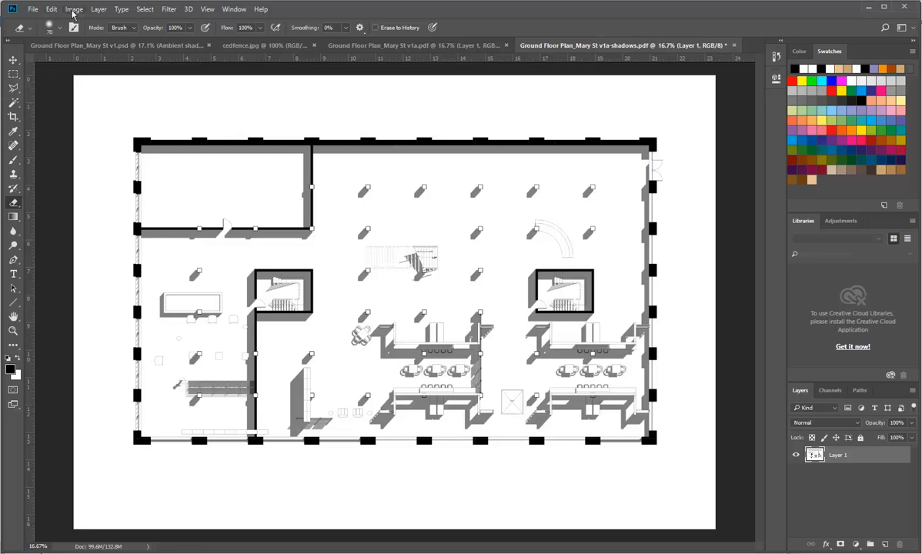
{"action": "left_click", "coordinate": [144, 9]}
{"action": "left_click", "coordinate": [146, 21]}
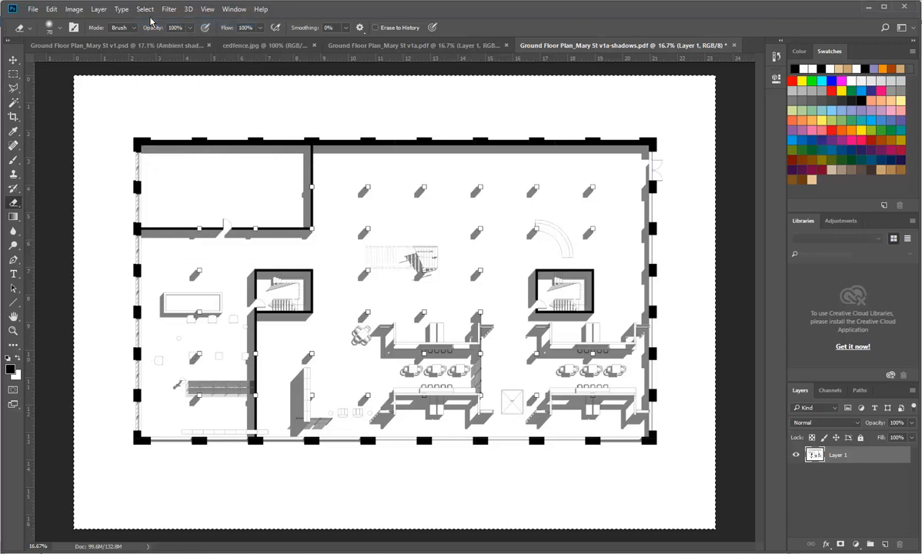
{"action": "left_click", "coordinate": [52, 9]}
{"action": "left_click", "coordinate": [61, 83]}
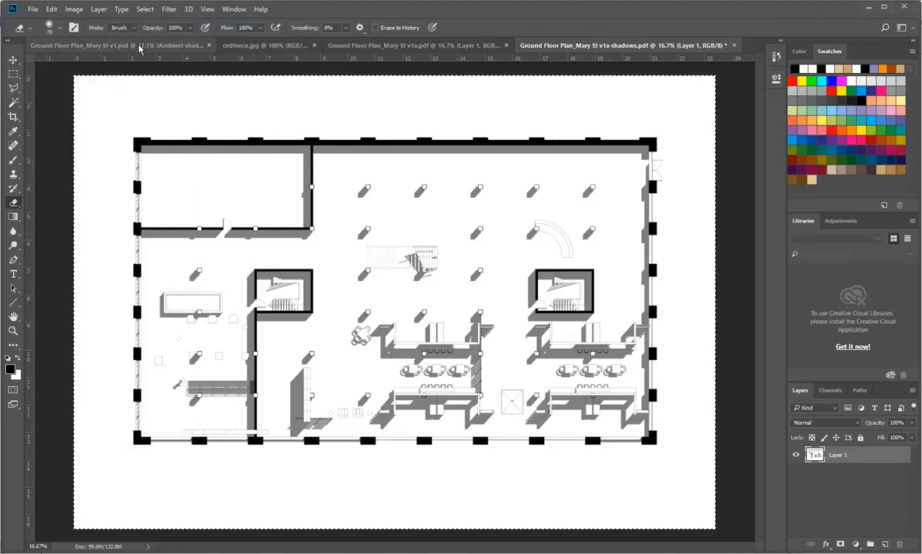
Paste the shadows plan above the Linework v1 layer in Ground Floor Plan_Mary St v1.psd and set its blend mode to Multiply.
{"action": "left_click", "coordinate": [136, 45]}
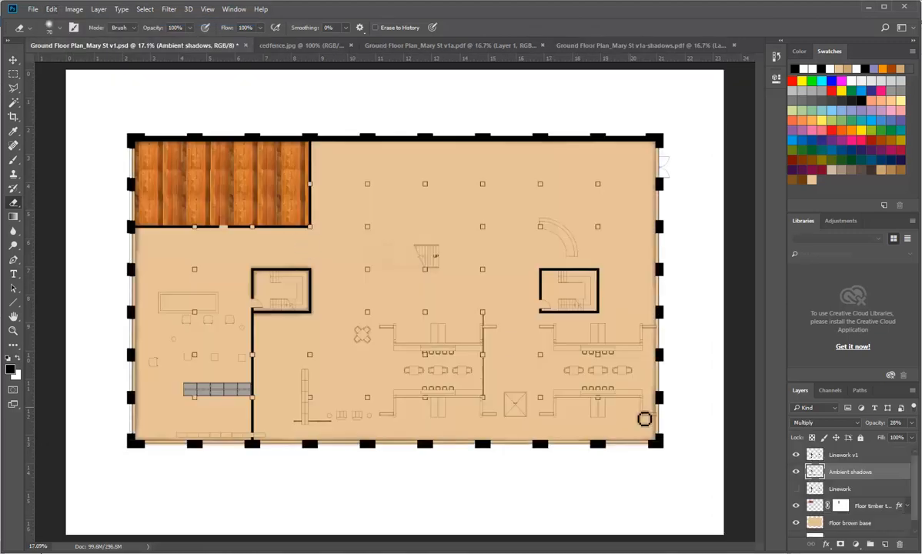
{"action": "left_click", "coordinate": [816, 455]}
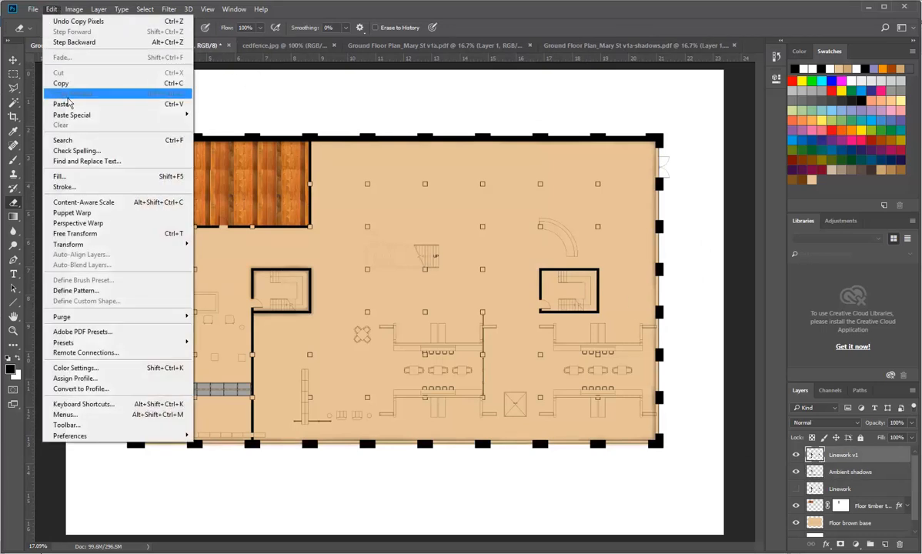
{"action": "left_click", "coordinate": [61, 104]}
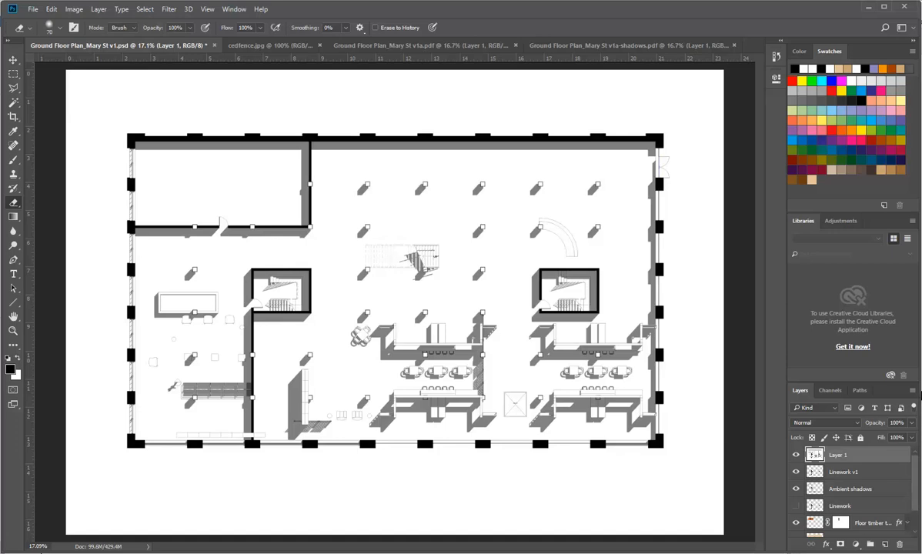
{"action": "left_click", "coordinate": [852, 423]}
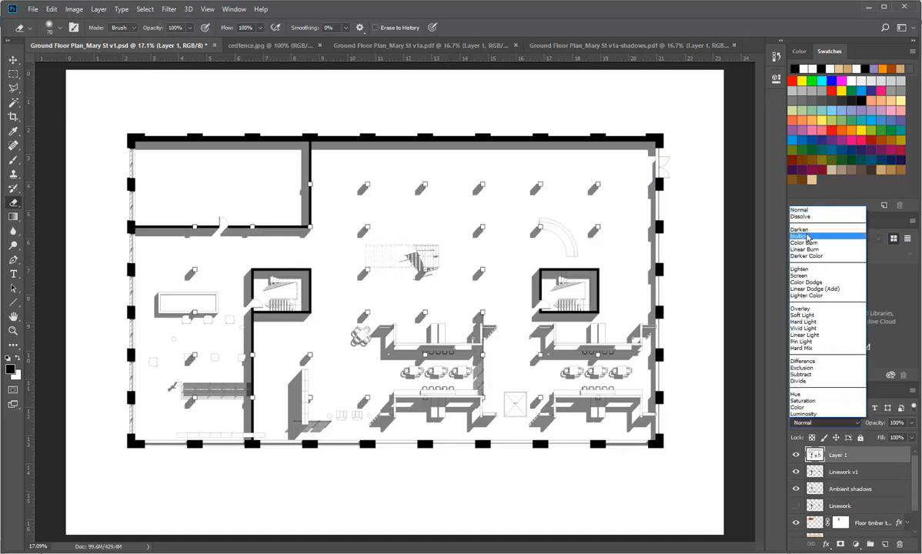
{"action": "left_click", "coordinate": [810, 240]}
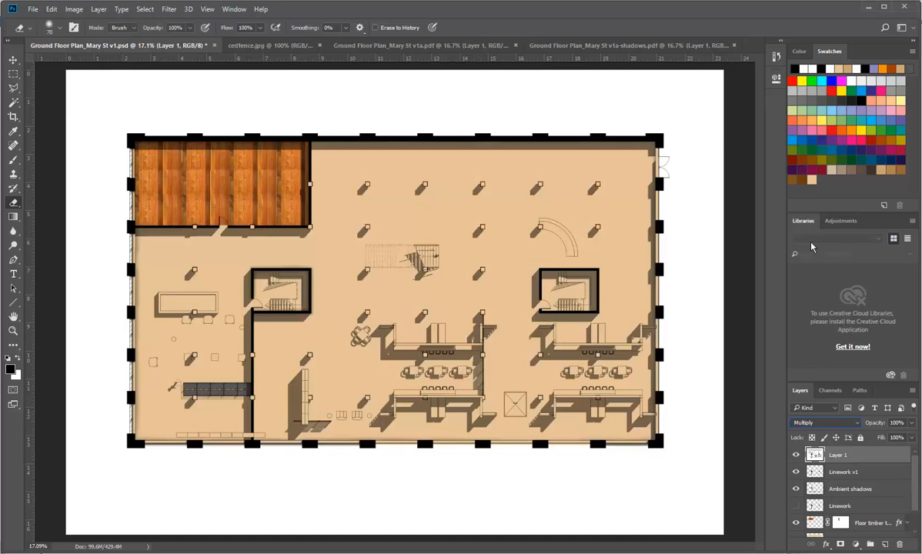
Compare the pasted shadow layer in Normal blend mode, then return it to Multiply.
{"action": "left_click", "coordinate": [808, 423]}
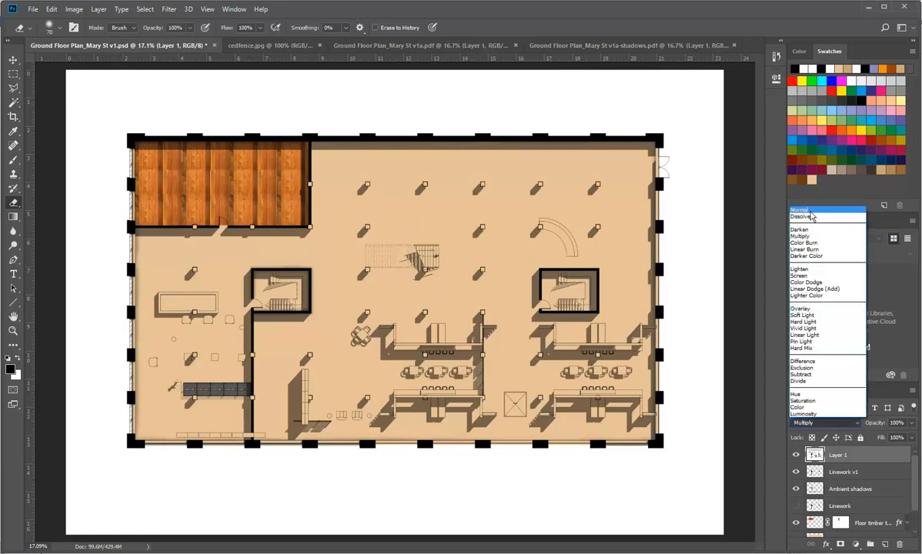
{"action": "left_click", "coordinate": [804, 210]}
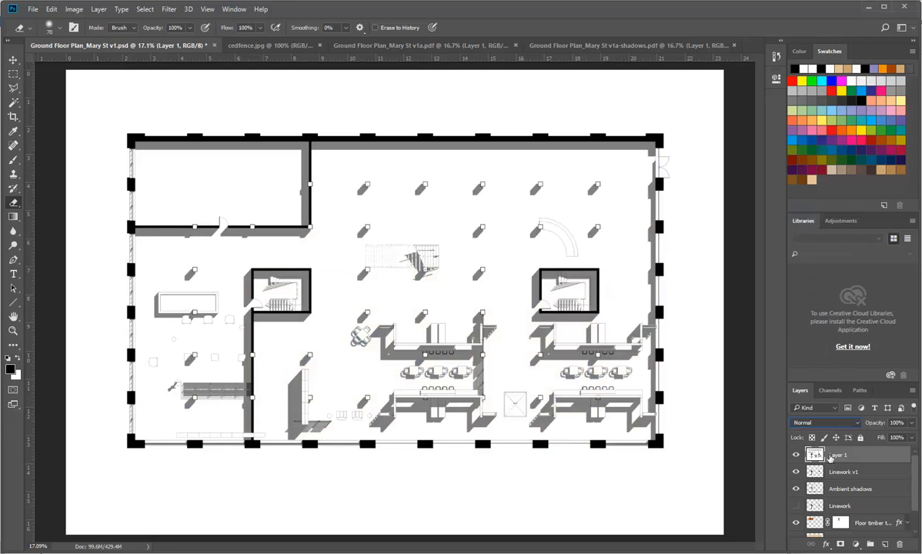
{"action": "left_click", "coordinate": [860, 423]}
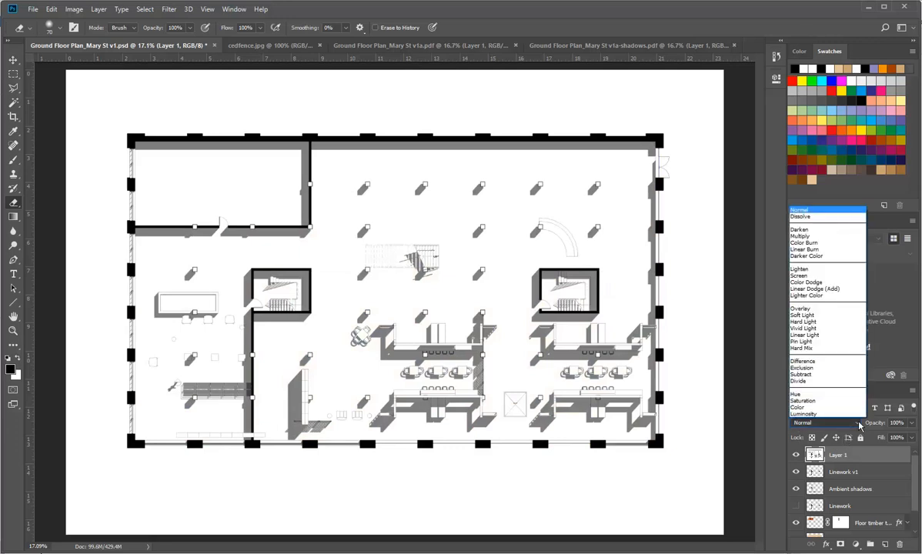
{"action": "left_click", "coordinate": [804, 235]}
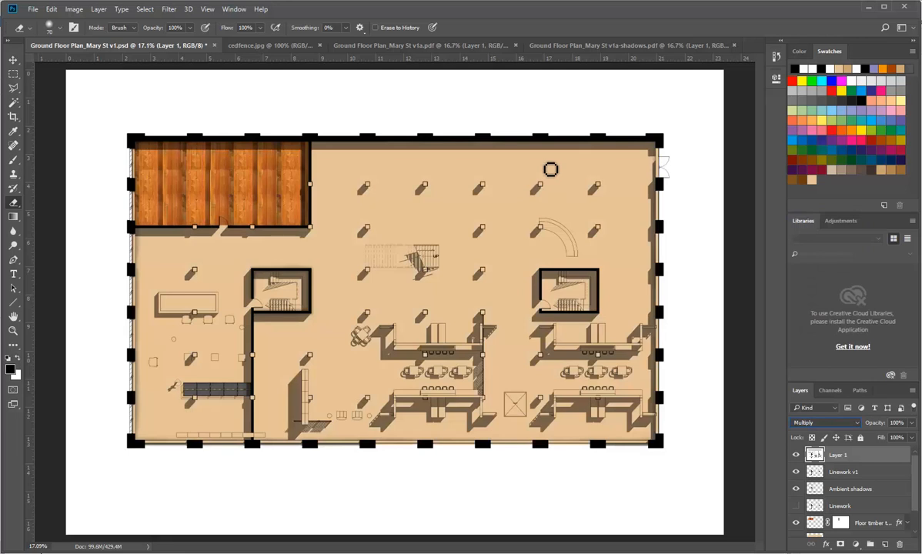
Toggle the Linework v1 layer off and on to compare the plan with and without its linework.
{"action": "left_click", "coordinate": [795, 471]}
{"action": "left_click", "coordinate": [796, 471]}
{"action": "left_click", "coordinate": [796, 472]}
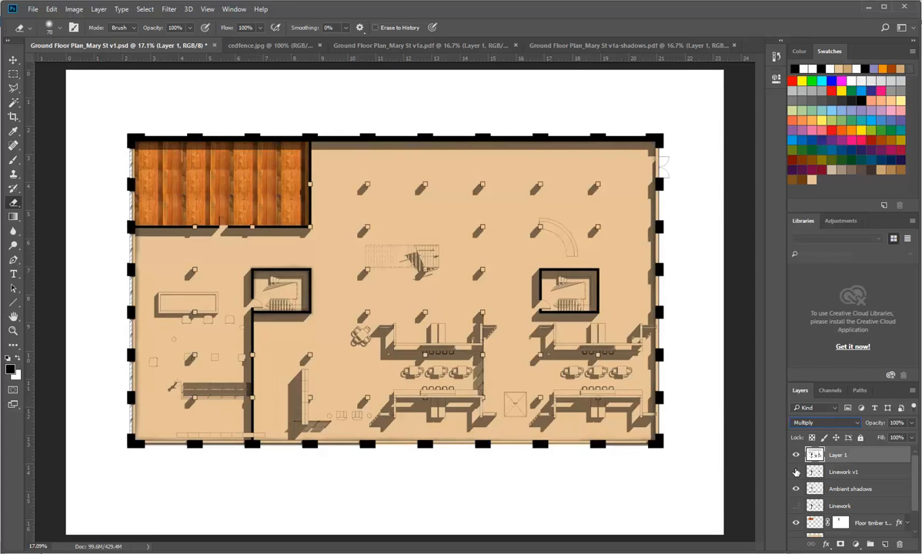
{"action": "left_click", "coordinate": [795, 472]}
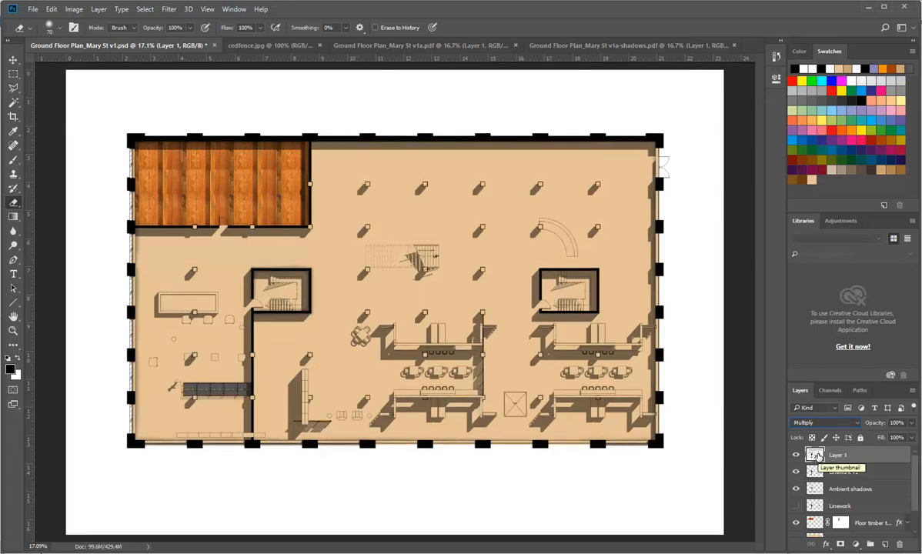
Switch the shadow layer's blend mode to Normal once more and set it back to Multiply.
{"action": "left_click", "coordinate": [860, 425]}
{"action": "left_click", "coordinate": [800, 210]}
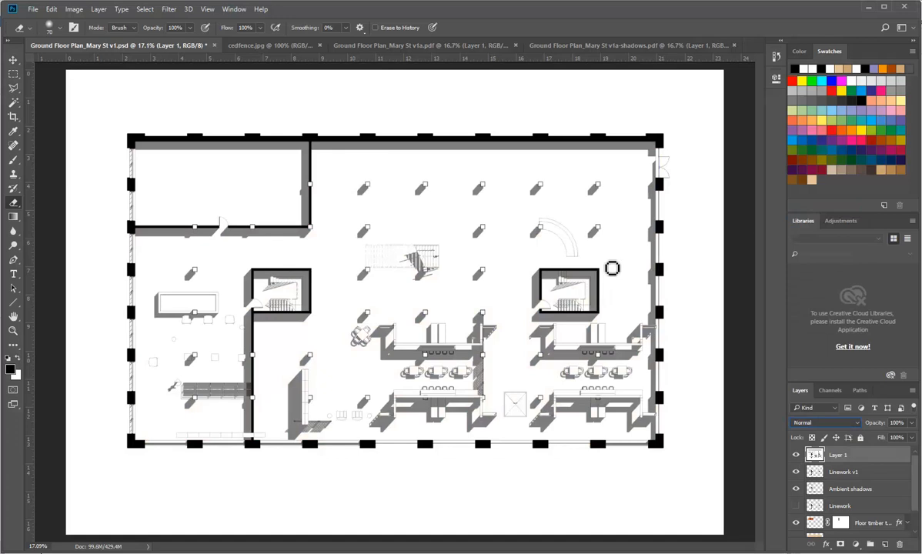
{"action": "left_click", "coordinate": [808, 423]}
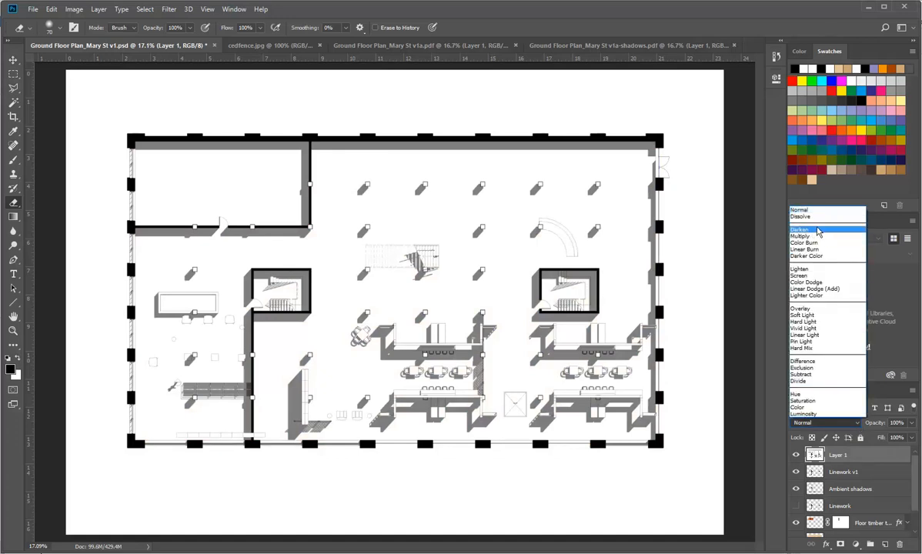
{"action": "left_click", "coordinate": [800, 236]}
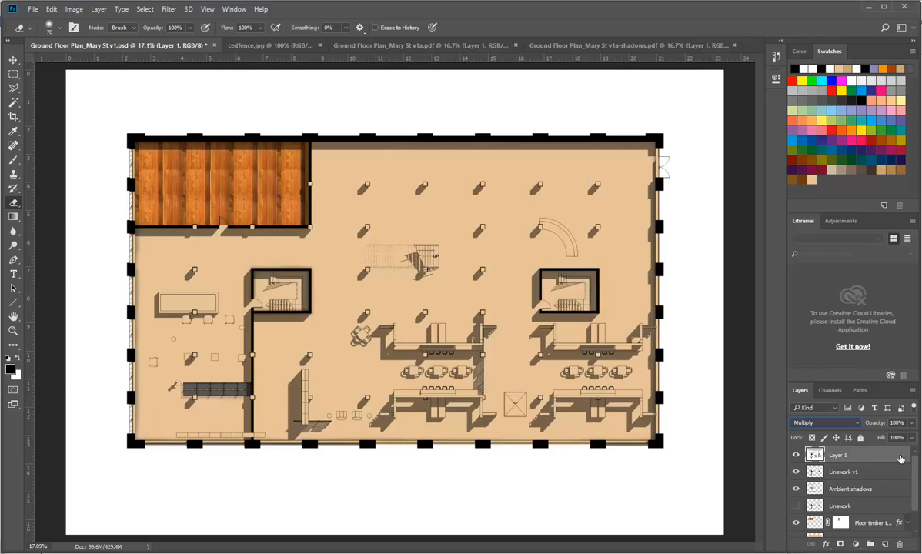
Reduce the pasted shadow layer's opacity to 41%.
{"action": "left_click", "coordinate": [911, 423]}
{"action": "left_click_drag", "start_coordinate": [911, 436], "coordinate": [881, 438]}
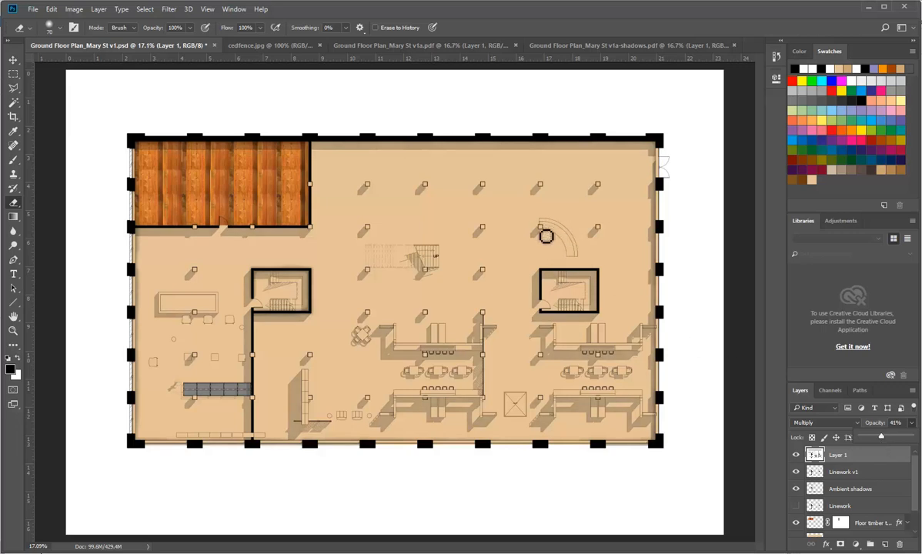
{"action": "left_click", "coordinate": [914, 423]}
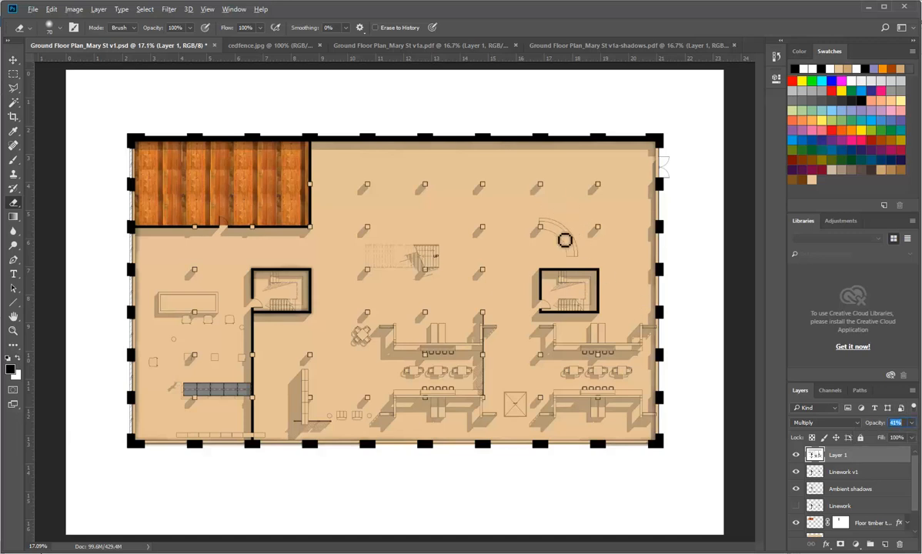
{"action": "key", "text": "v"}
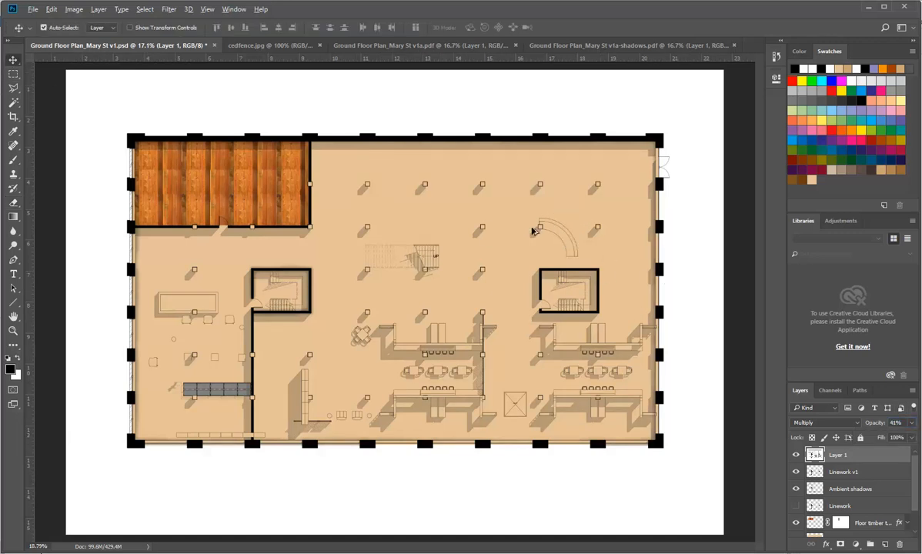
Hide the Linework v1 layer to inspect the shadow layer's own lines around the curved counter and stair core, and show it again.
{"action": "scroll", "coordinate": [504, 232], "scroll_direction": "up", "scroll_amount": 10}
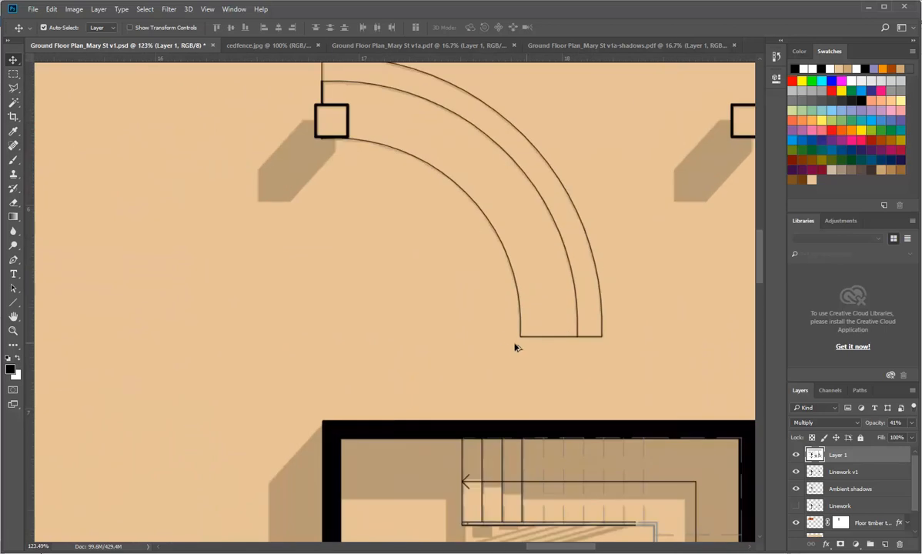
{"action": "left_click", "coordinate": [796, 472]}
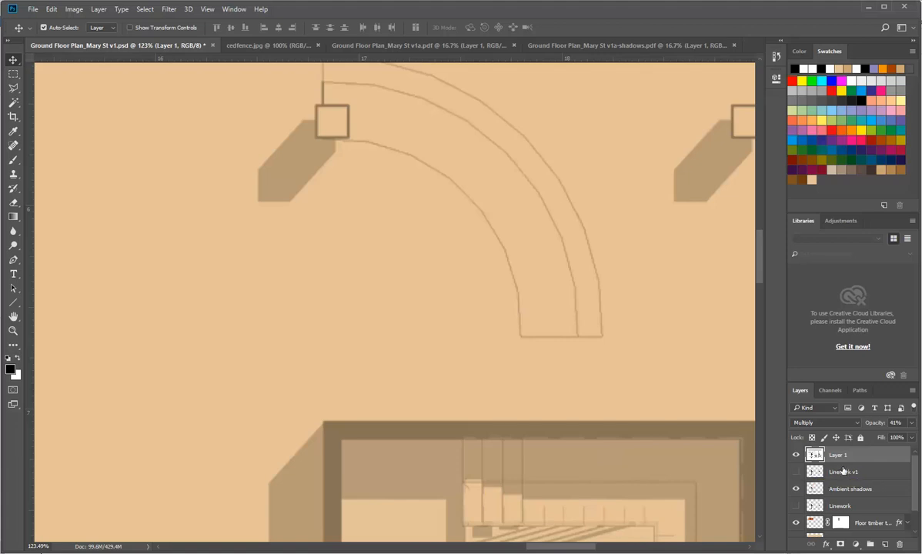
{"action": "scroll", "coordinate": [485, 247], "scroll_direction": "down", "scroll_amount": 3}
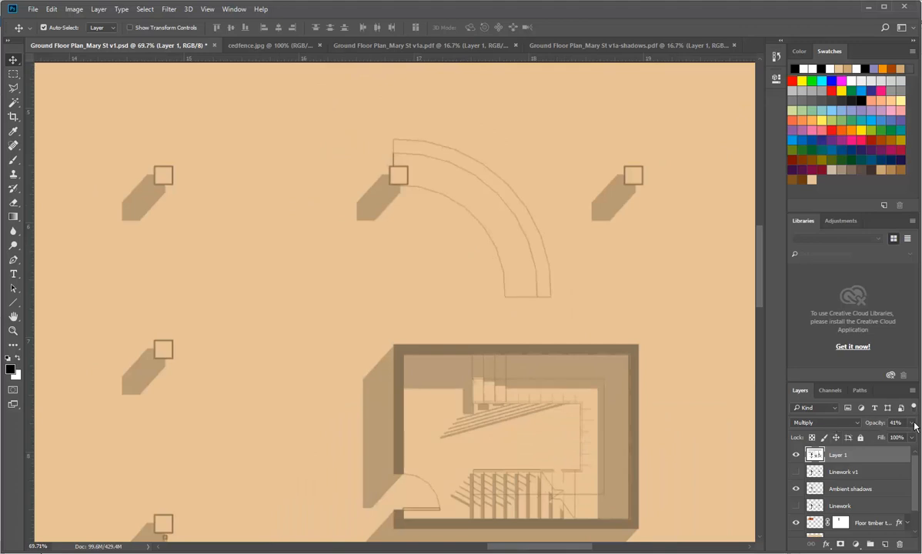
{"action": "scroll", "coordinate": [399, 254], "scroll_direction": "down", "scroll_amount": 3}
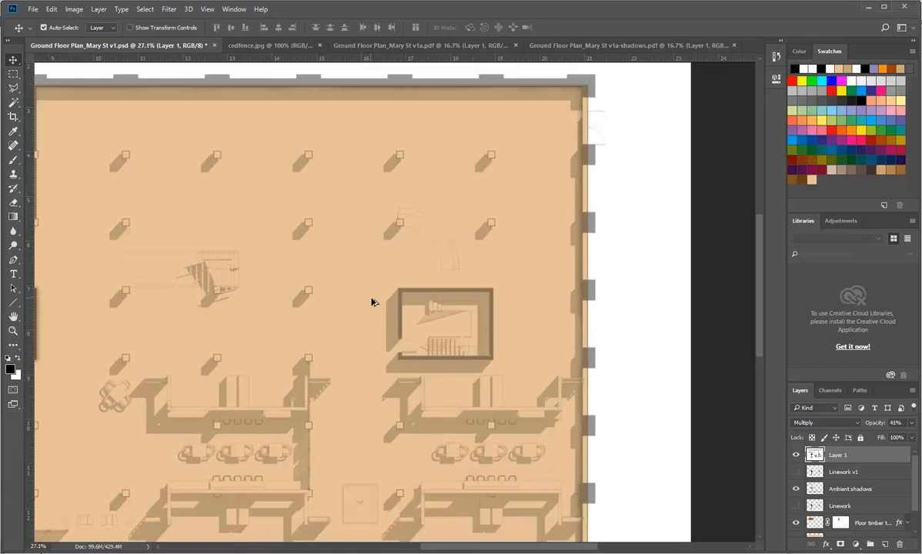
{"action": "left_click", "coordinate": [796, 471]}
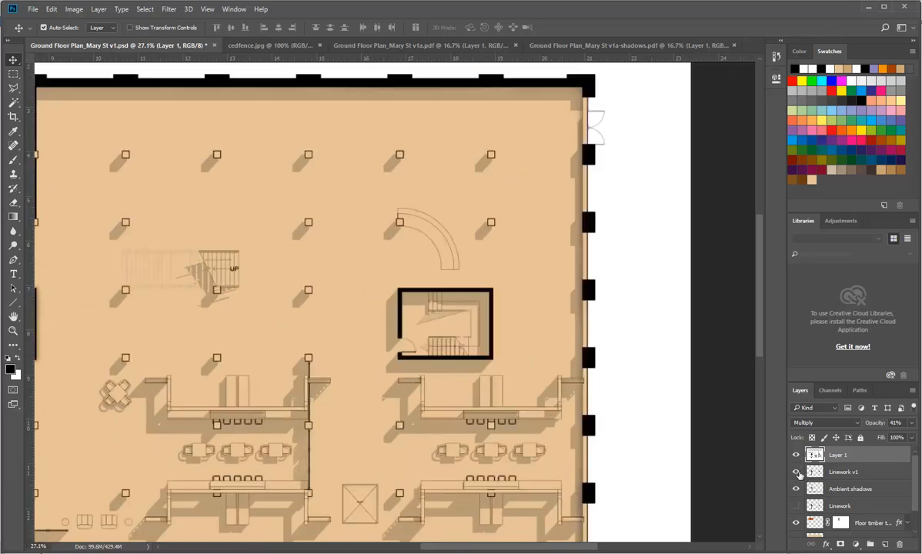
Lower the shadow layer's opacity further, trying 32% before settling on 21%.
{"action": "left_click", "coordinate": [911, 424]}
{"action": "left_click_drag", "start_coordinate": [880, 437], "coordinate": [877, 439]}
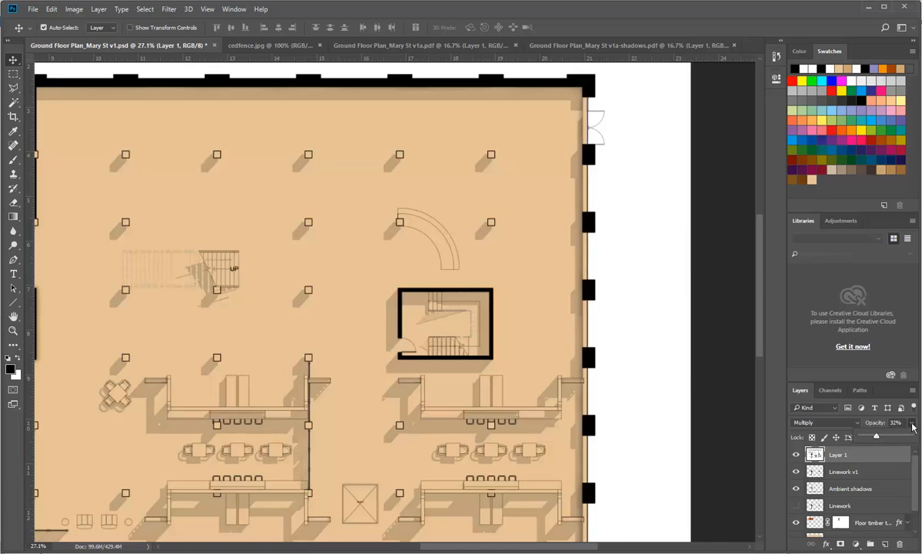
{"action": "left_click", "coordinate": [912, 428]}
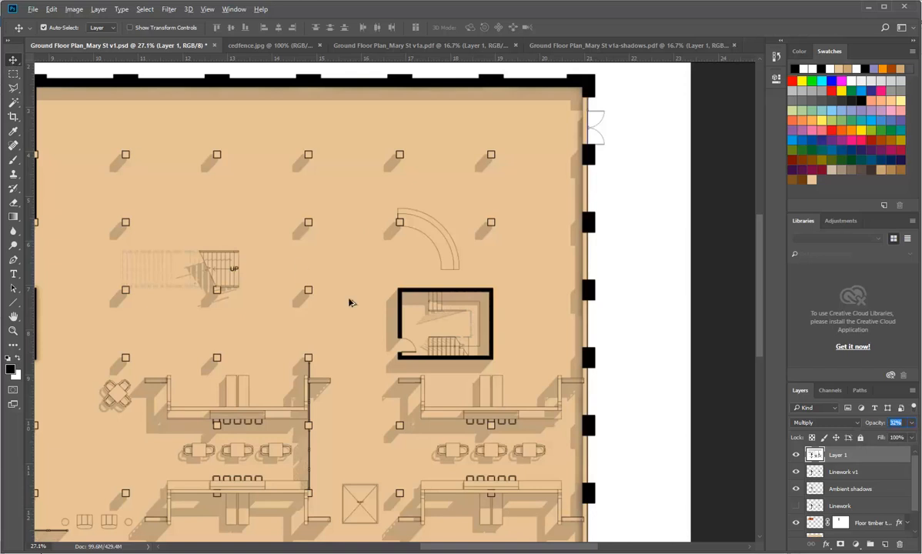
{"action": "scroll", "coordinate": [347, 302], "scroll_direction": "down", "scroll_amount": 4}
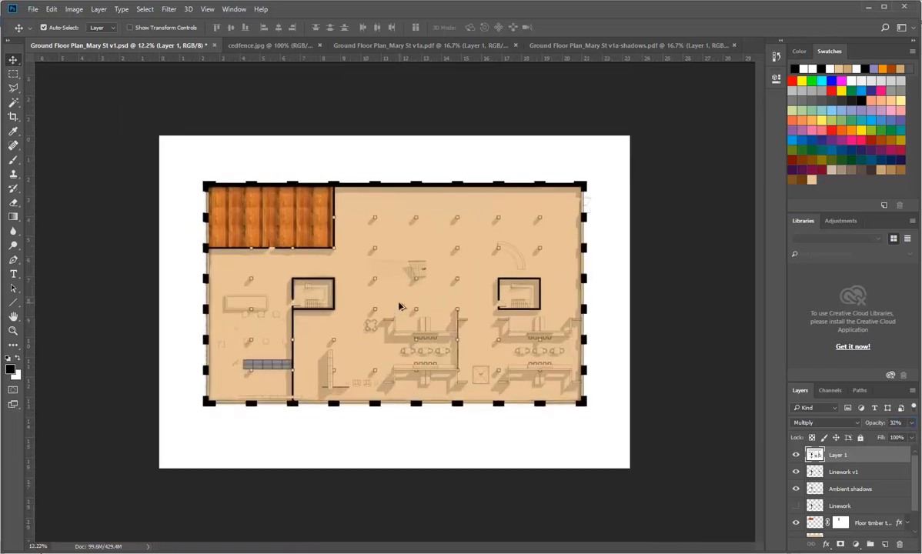
{"action": "scroll", "coordinate": [399, 306], "scroll_direction": "up", "scroll_amount": 2}
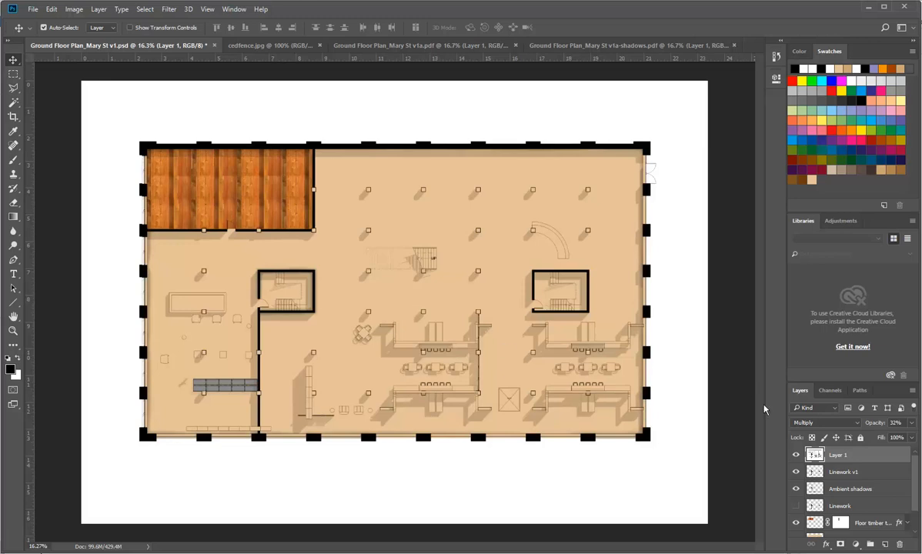
{"action": "left_click", "coordinate": [912, 423]}
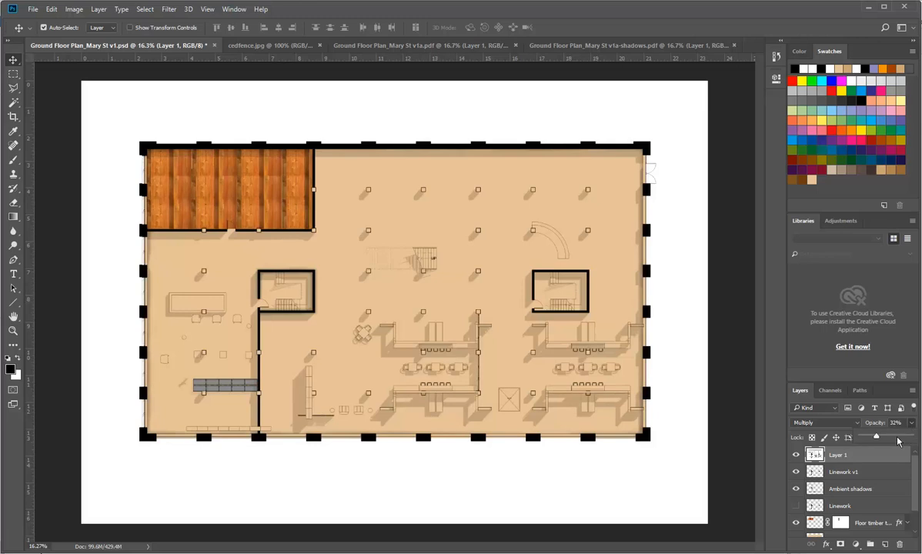
{"action": "left_click_drag", "start_coordinate": [877, 440], "coordinate": [872, 439]}
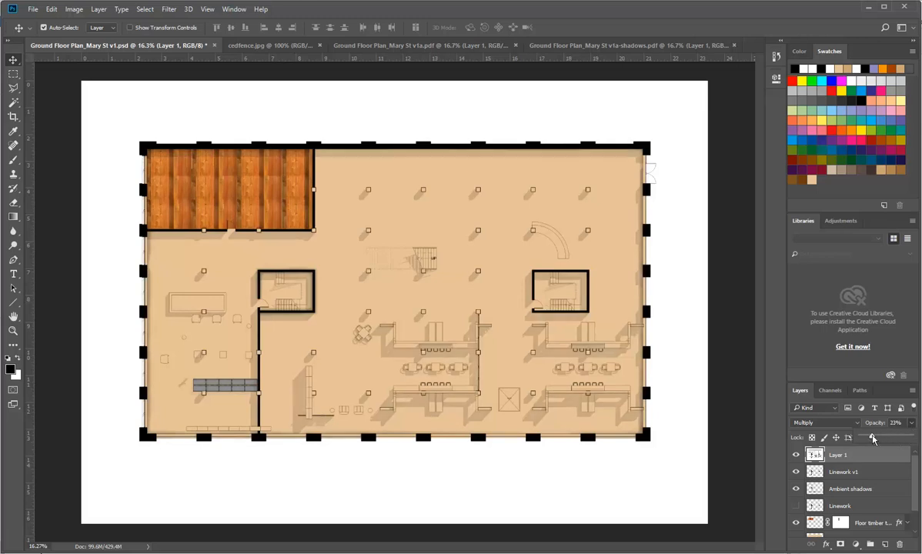
{"action": "mouse_move", "coordinate": [872, 438]}
{"action": "left_mouse_down"}
{"action": "mouse_move", "coordinate": [917, 442]}
{"action": "mouse_move", "coordinate": [870, 451]}
{"action": "left_mouse_up"}
{"action": "left_click", "coordinate": [912, 423]}
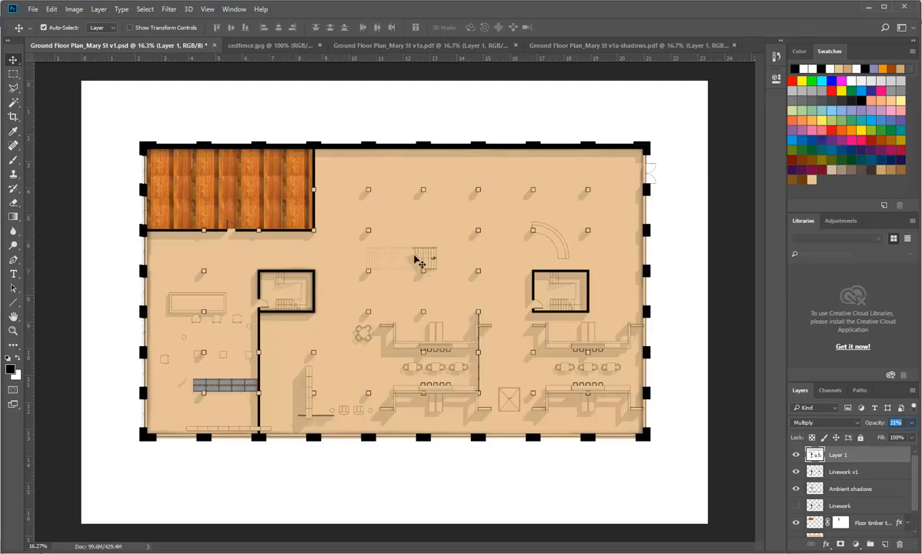
Check the Ambient shadows layer's opacity, reselect Layer 1 and examine the shadows around the tables, stools and benches up close.
{"action": "left_click", "coordinate": [837, 491]}
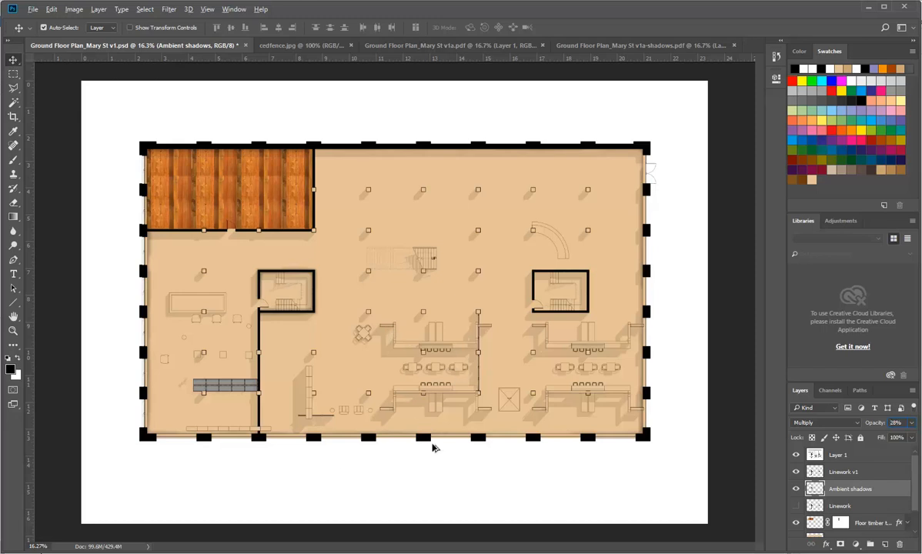
{"action": "left_click", "coordinate": [433, 444]}
{"action": "scroll", "coordinate": [427, 388], "scroll_direction": "up", "scroll_amount": 2}
{"action": "scroll", "coordinate": [442, 369], "scroll_direction": "up", "scroll_amount": 8}
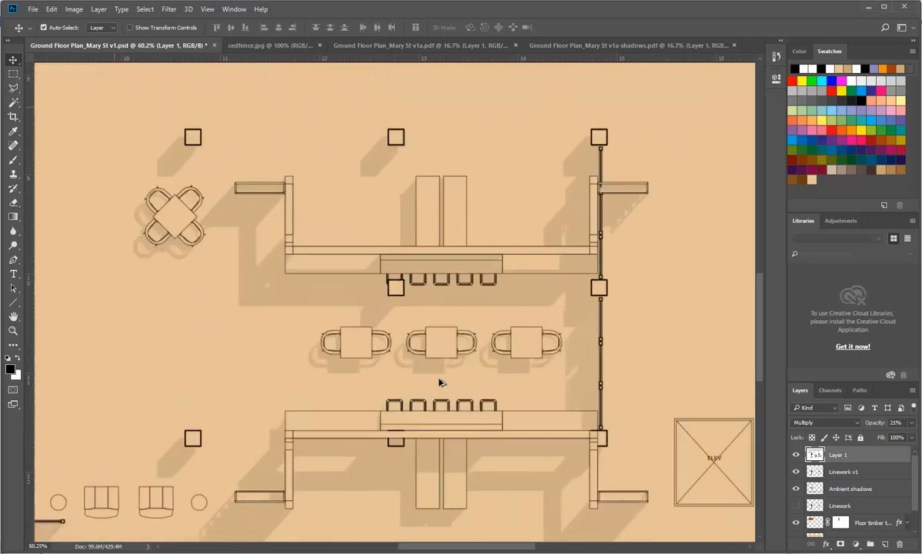
{"action": "scroll", "coordinate": [378, 440], "scroll_direction": "up", "scroll_amount": 2}
{"action": "scroll", "coordinate": [286, 186], "scroll_direction": "up", "scroll_amount": 1}
{"action": "scroll", "coordinate": [286, 186], "scroll_direction": "down", "scroll_amount": 1}
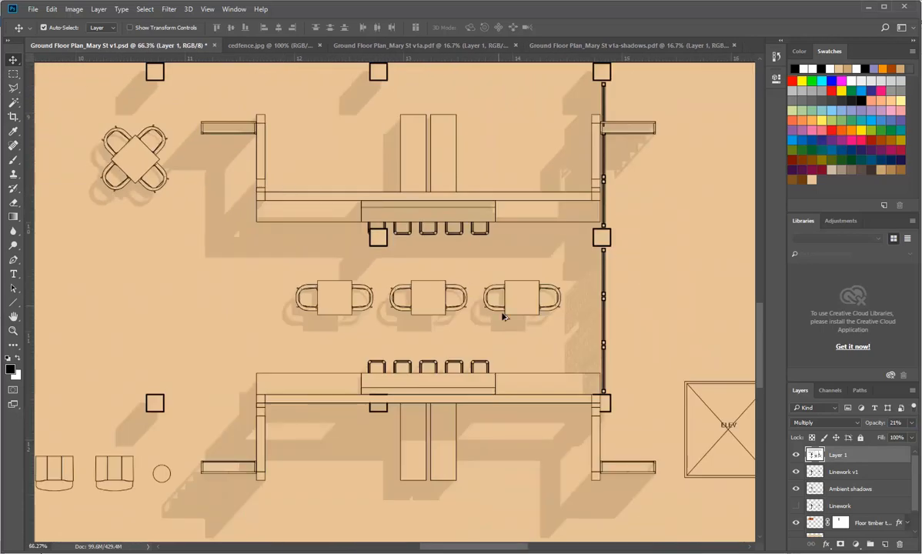
{"action": "scroll", "coordinate": [493, 347], "scroll_direction": "up", "scroll_amount": 1}
Select the long bench strip below the three tables with a rectangular marquee about 3.15 by 0.2 inches.
{"action": "left_click", "coordinate": [16, 74]}
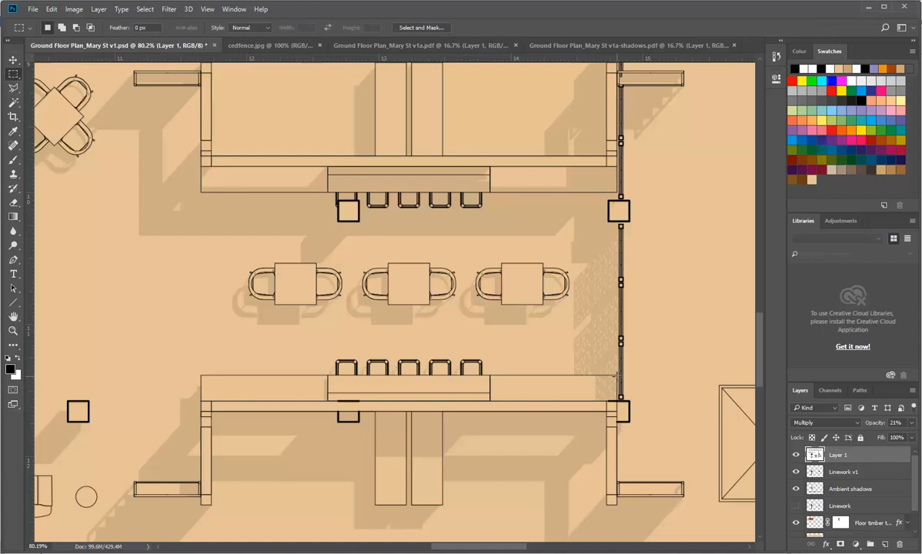
{"action": "left_click_drag", "start_coordinate": [536, 396], "coordinate": [163, 403]}
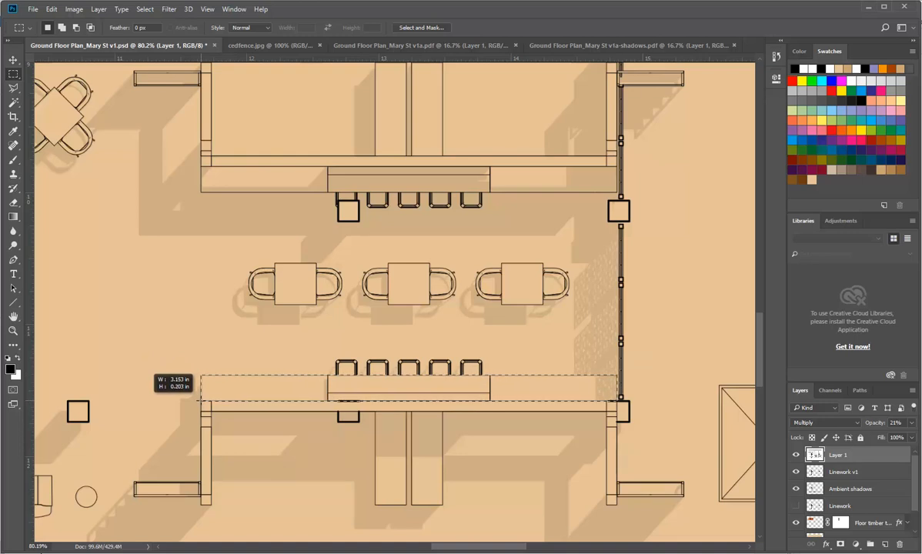
{"action": "left_click_drag", "start_coordinate": [201, 400], "coordinate": [202, 401]}
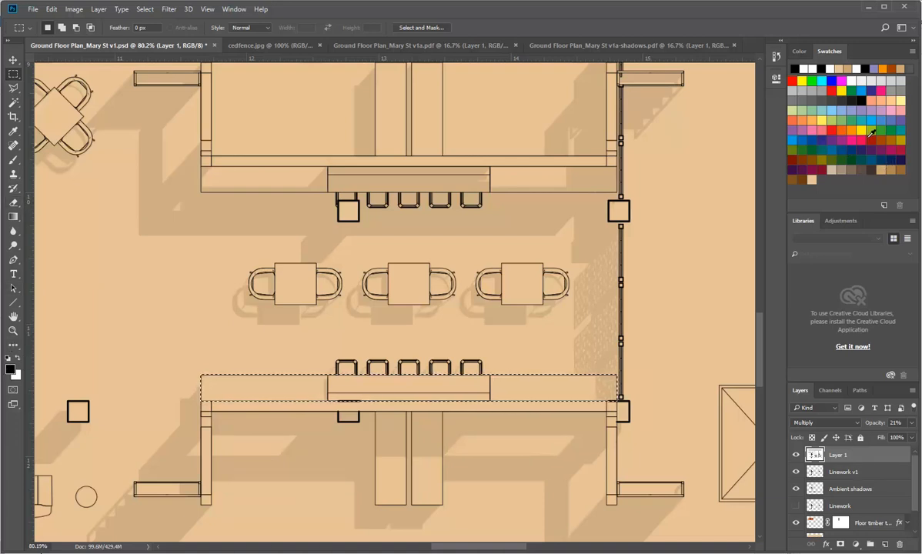
Fill the selected bench strip on Layer 1 with light orange, and refill it with a stronger orange.
{"action": "left_click", "coordinate": [812, 120]}
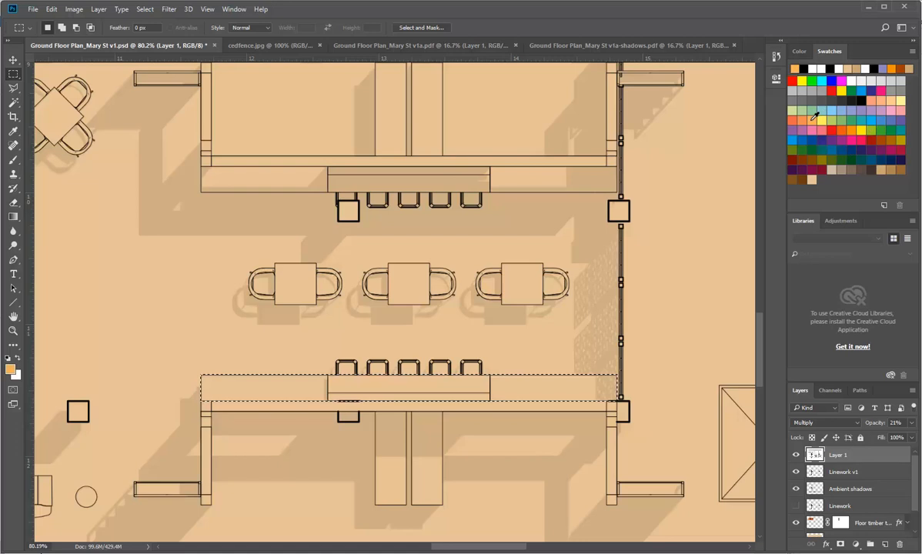
{"action": "key", "text": "alt+BackSpace"}
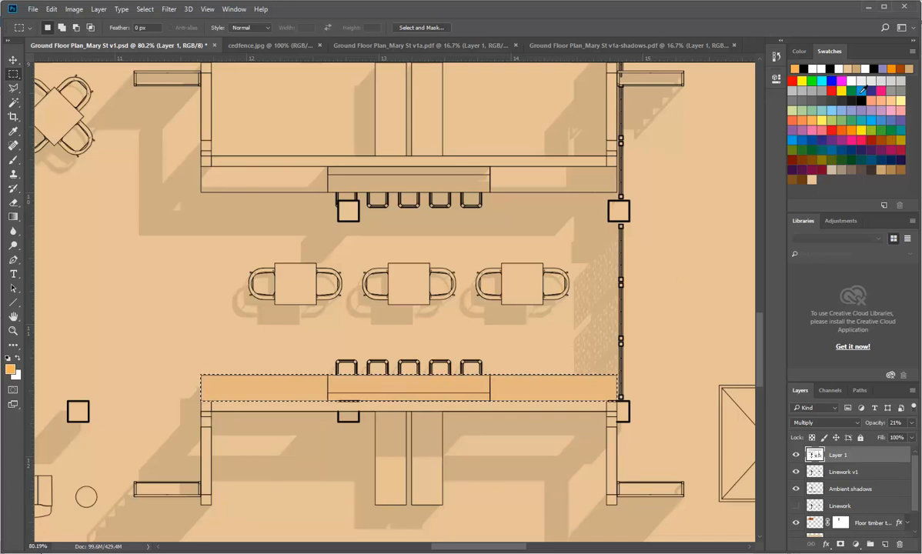
{"action": "left_click", "coordinate": [889, 70]}
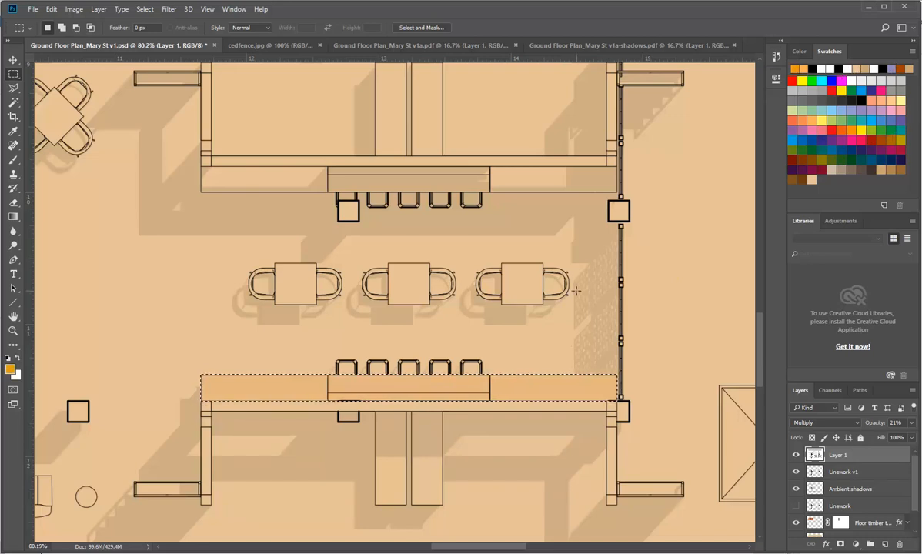
{"action": "key", "text": "alt"}
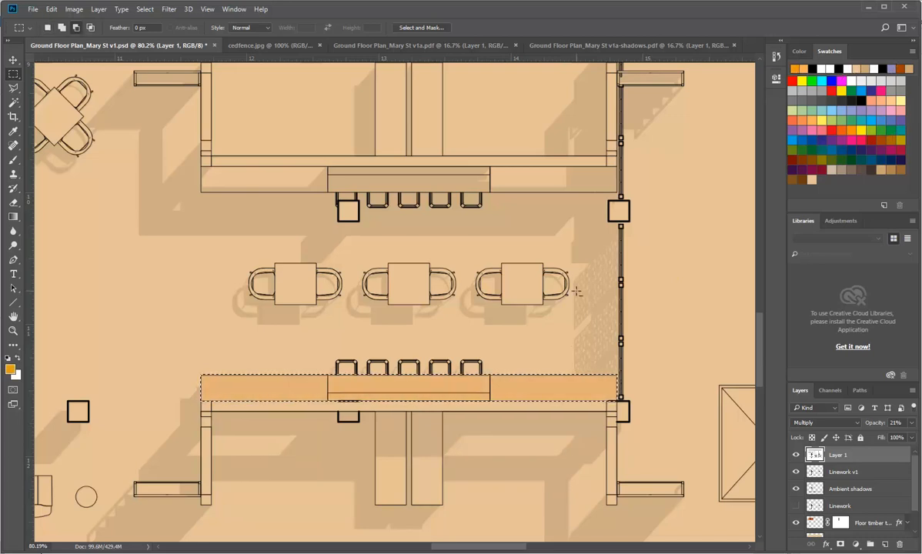
Choose a red swatch as the foreground colour and fill the selected bench strip with it.
{"action": "left_click", "coordinate": [845, 123]}
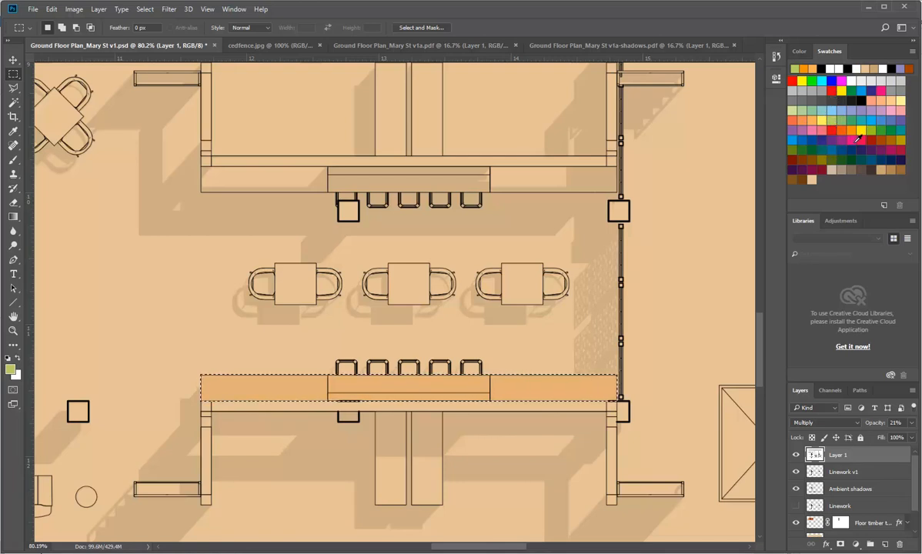
{"action": "left_click", "coordinate": [835, 127]}
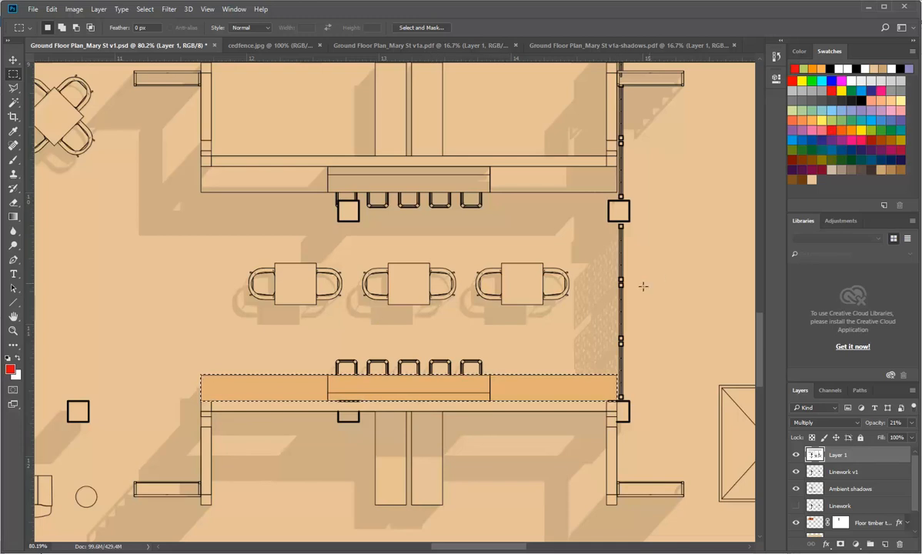
{"action": "key", "text": "alt+BackSpace"}
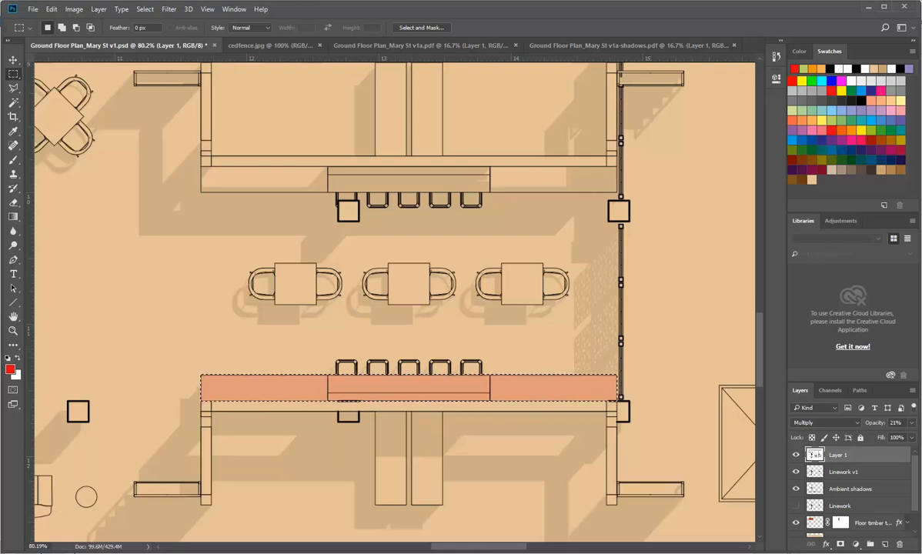
Switch to Chrome and search Google for "lumion 9 demo" in a new tab.
{"action": "left_click", "coordinate": [69, 543]}
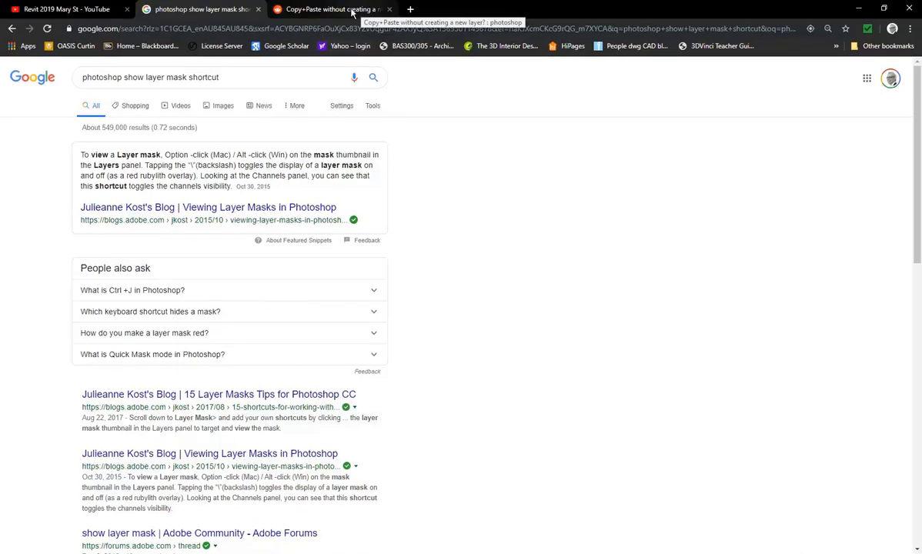
{"action": "left_click", "coordinate": [351, 9]}
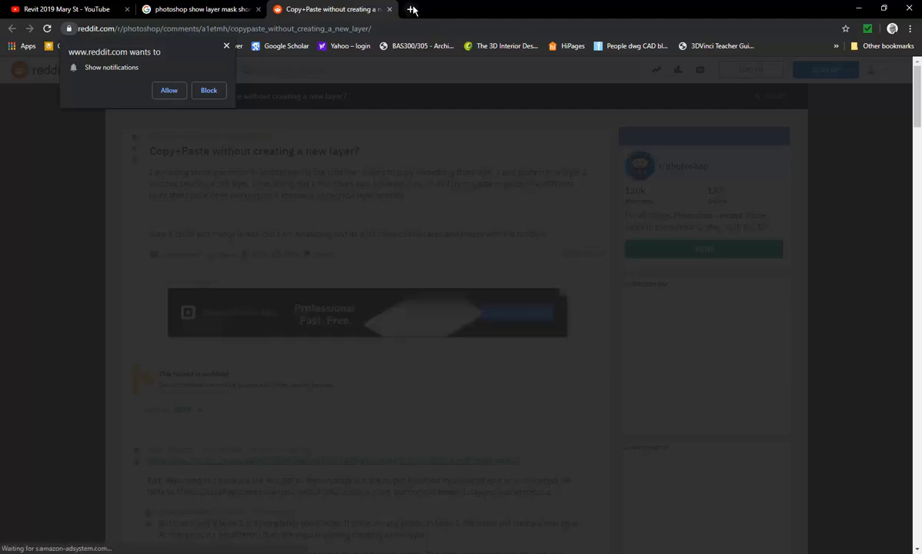
{"action": "left_click", "coordinate": [410, 9]}
{"action": "left_click", "coordinate": [411, 189]}
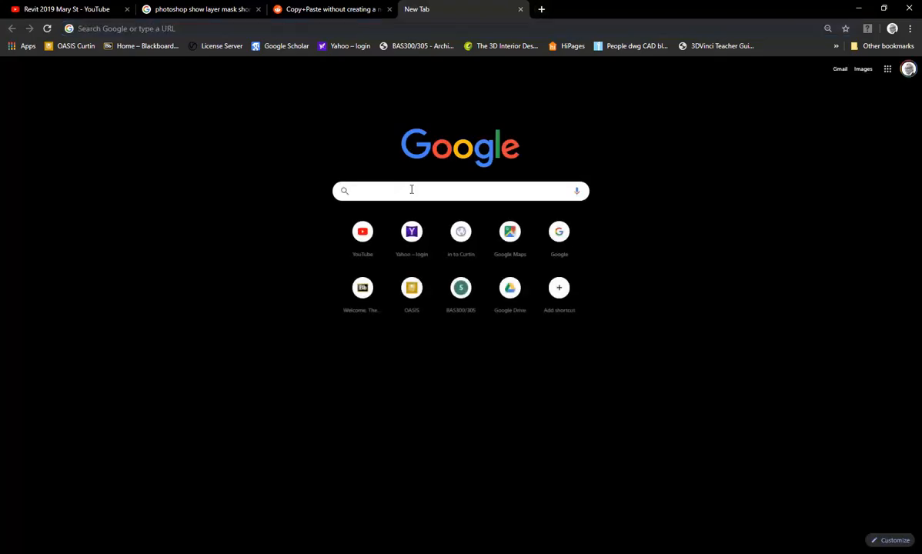
{"action": "type", "text": "lumion 9"}
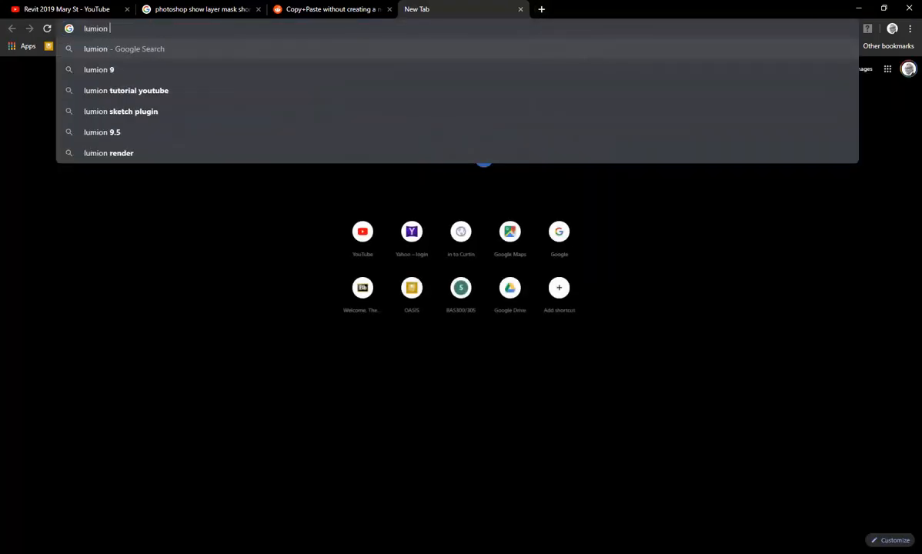
{"action": "key", "text": "Down"}
{"action": "key", "text": "Down"}
{"action": "key", "text": "Down"}
{"action": "key", "text": "Return"}
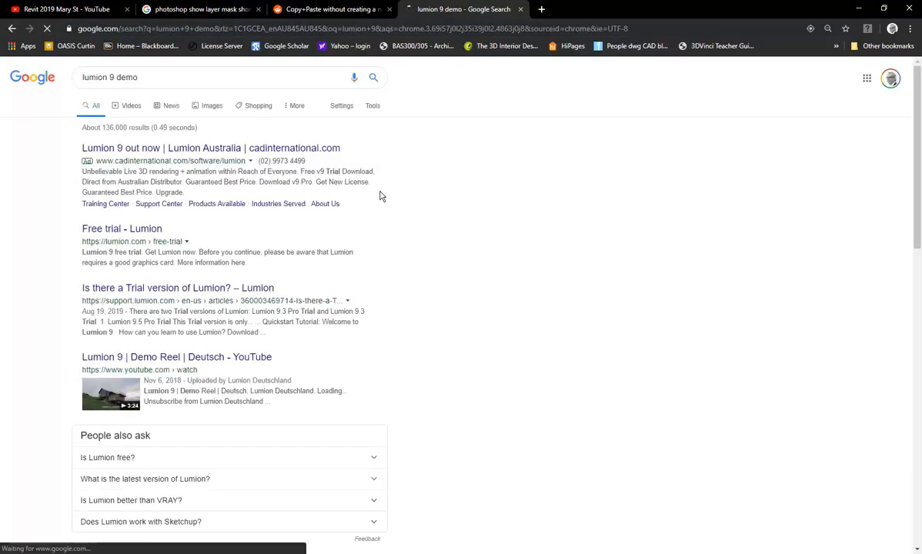
Open the "Lumion 9 | Demo Reel | Deutsch" video on YouTube and play it full screen.
{"action": "left_click", "coordinate": [141, 358]}
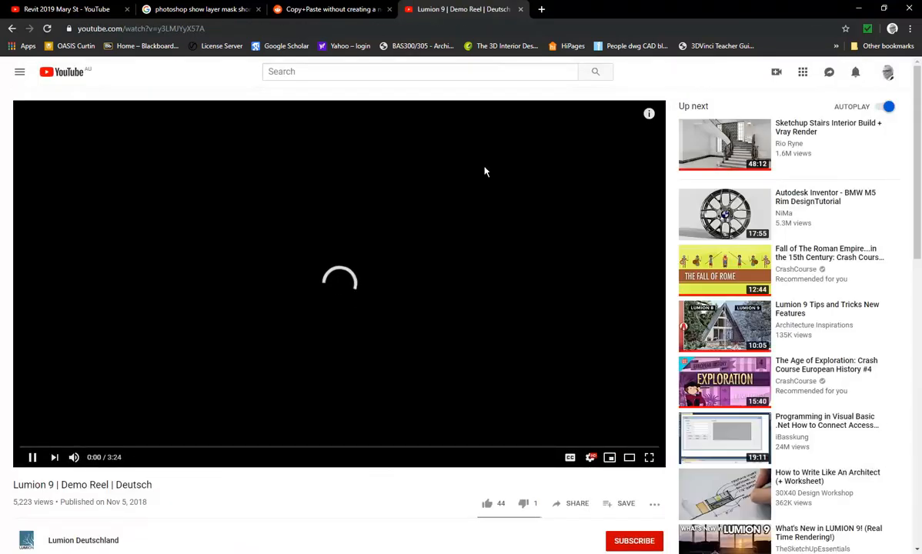
{"action": "left_click", "coordinate": [650, 458]}
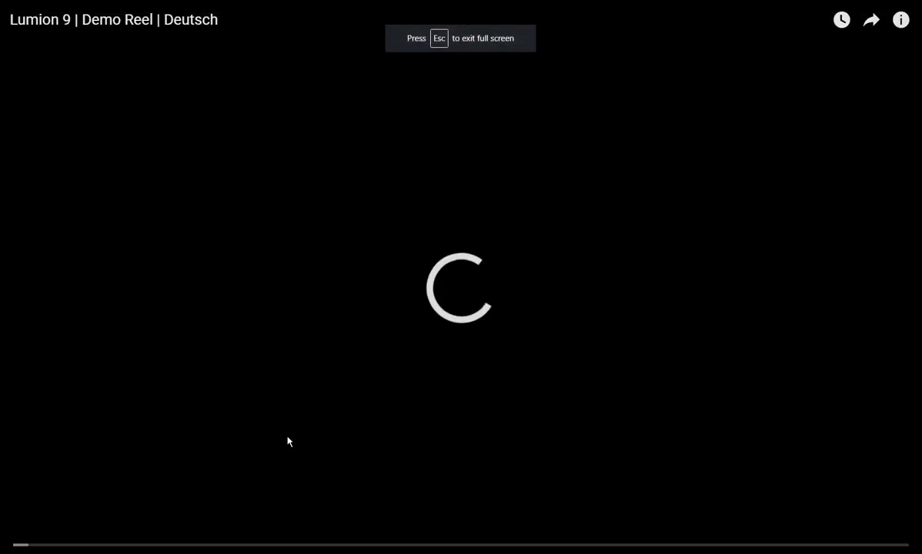